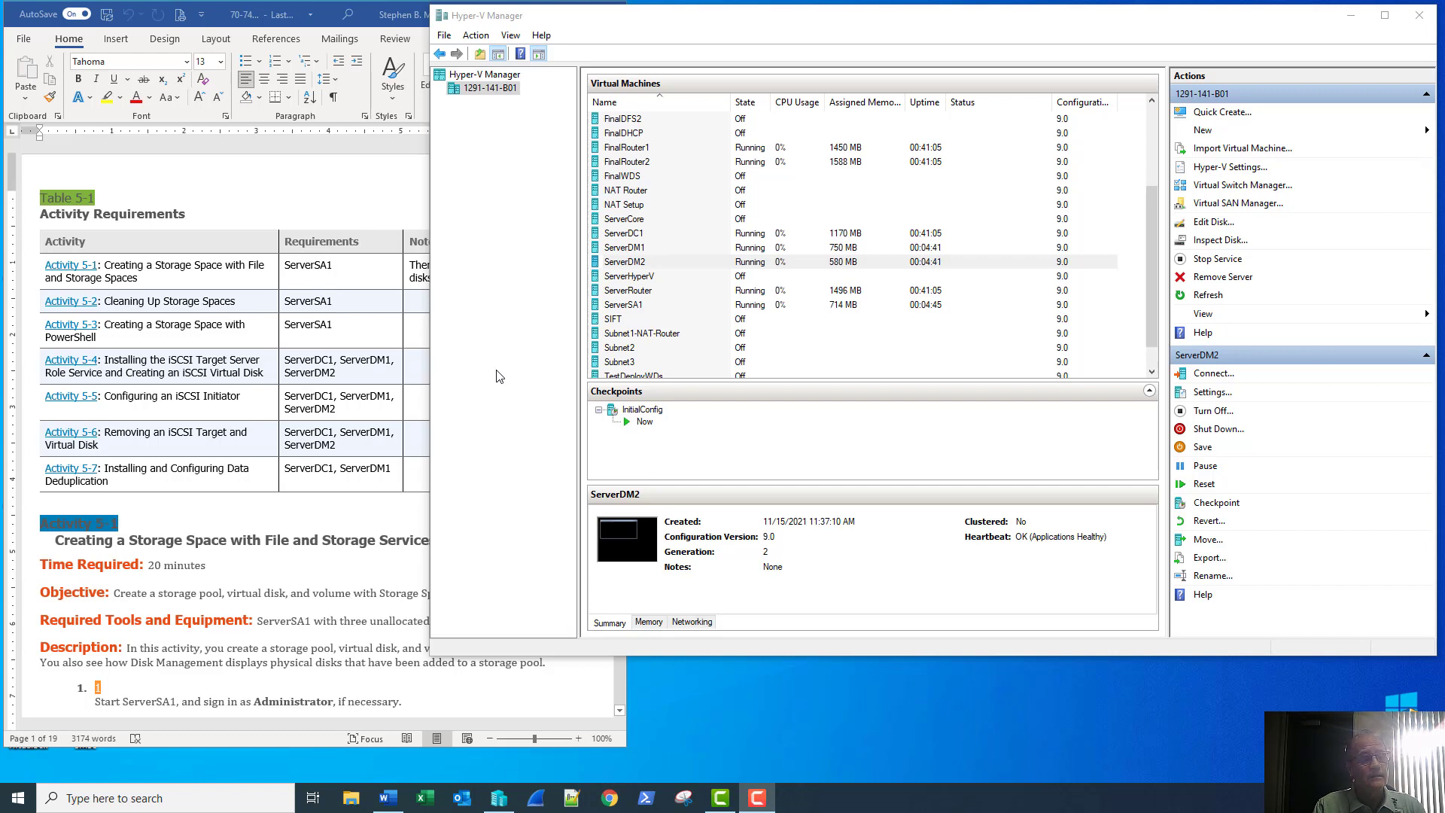
Check the lab document's three-unallocated-disks note, then open a connection to ServerSA1
left_click(367, 199)
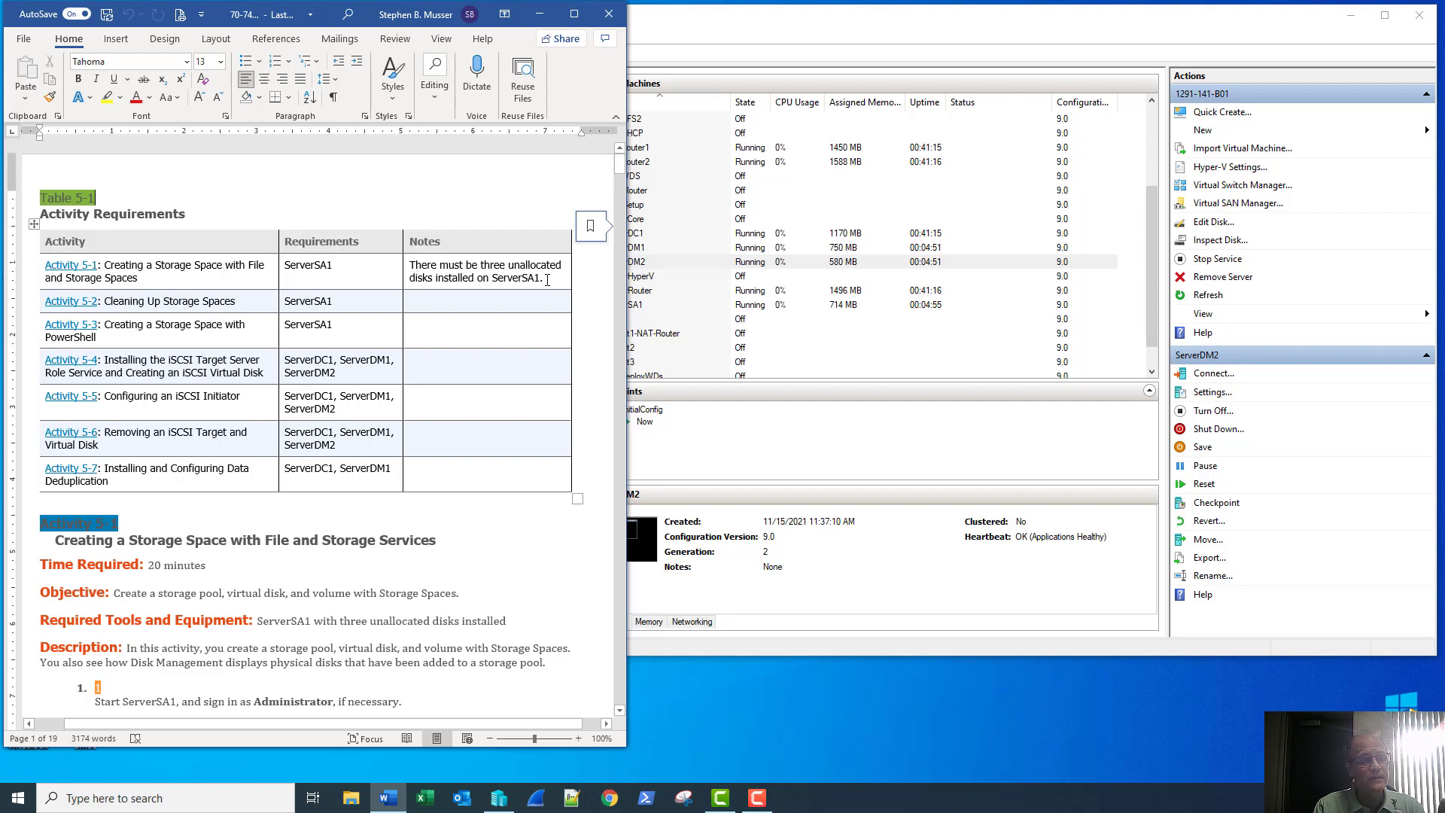
left_click_drag(546, 280, 443, 269)
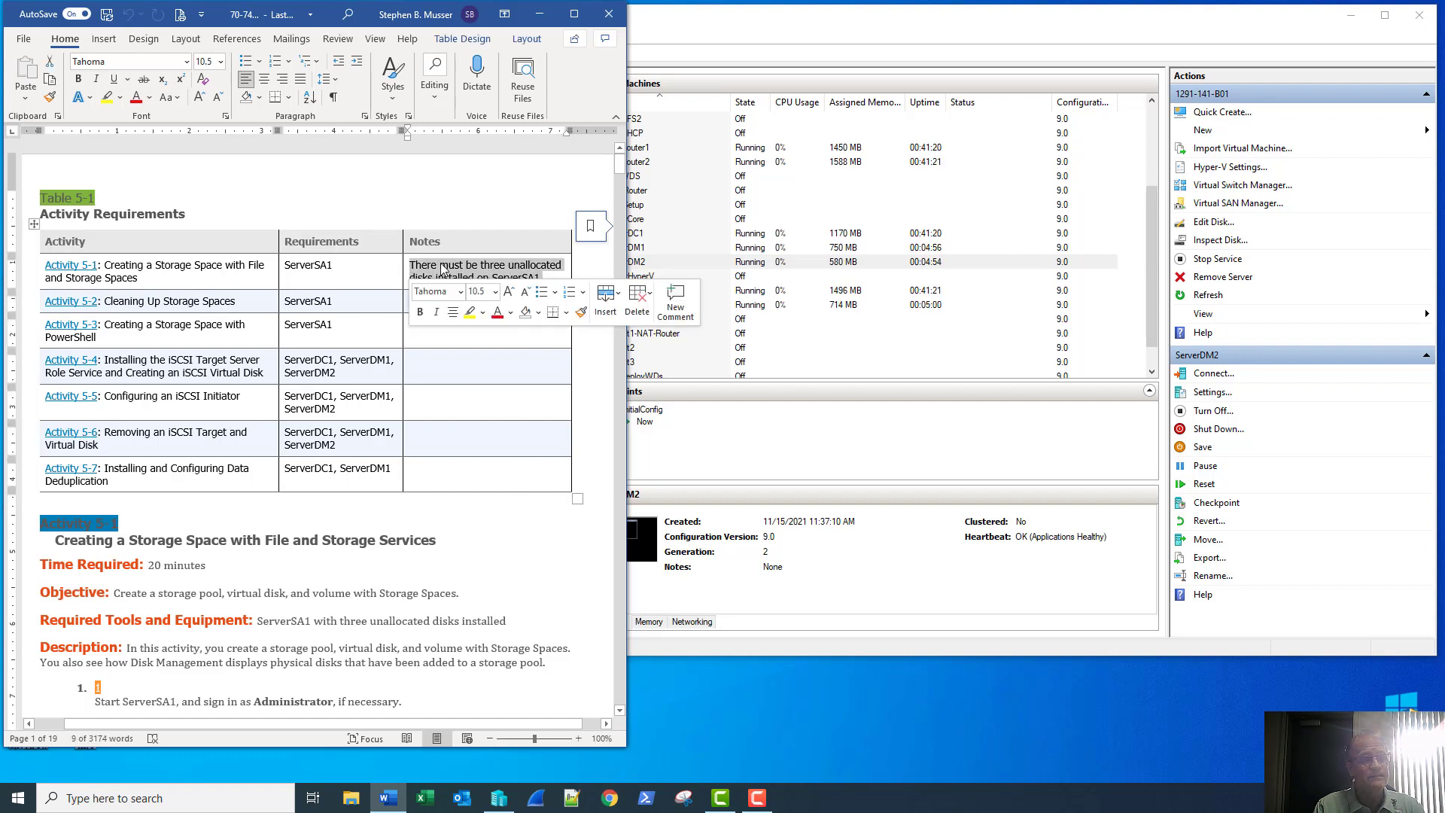
left_click(487, 203)
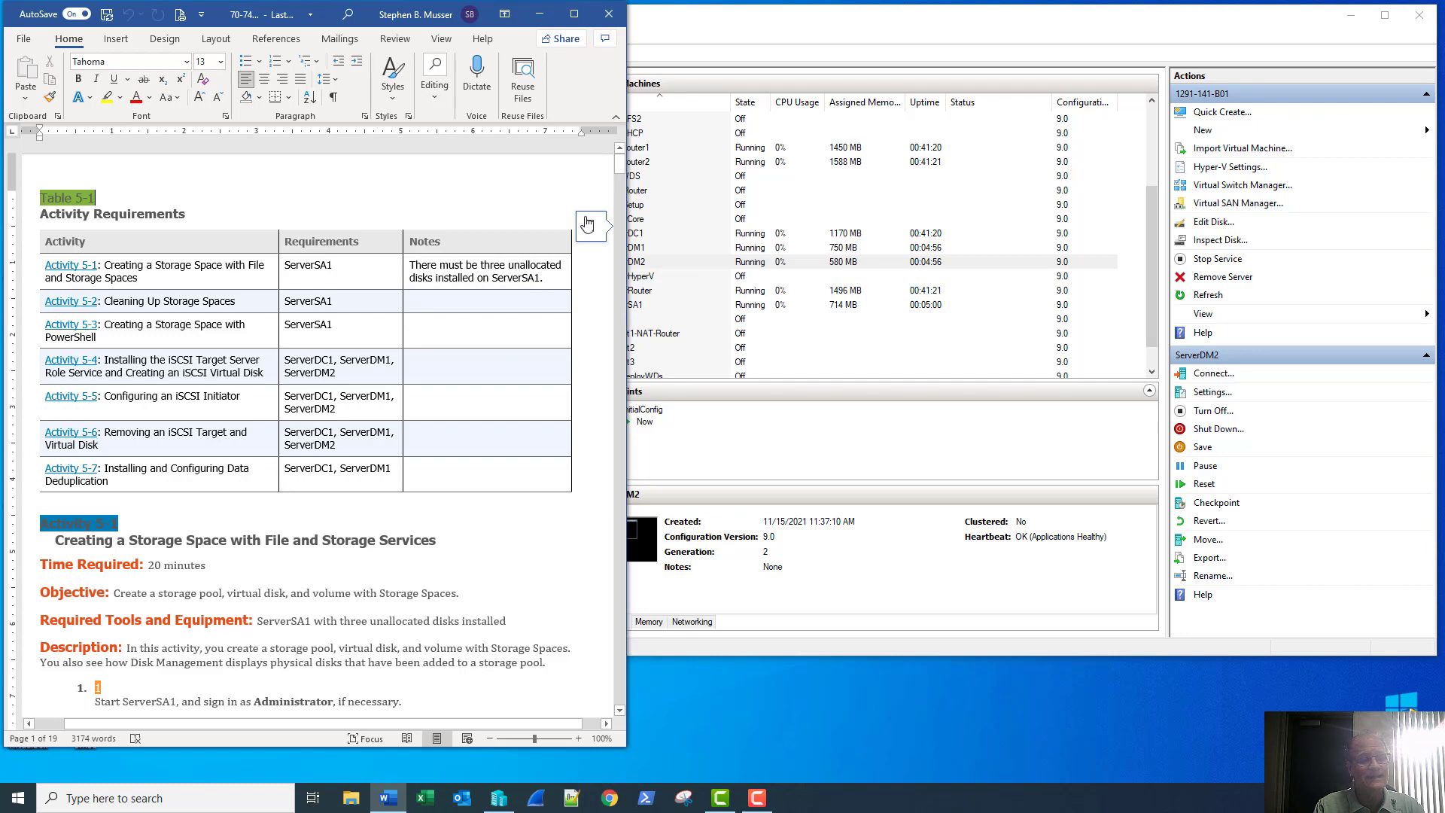
left_click(670, 307)
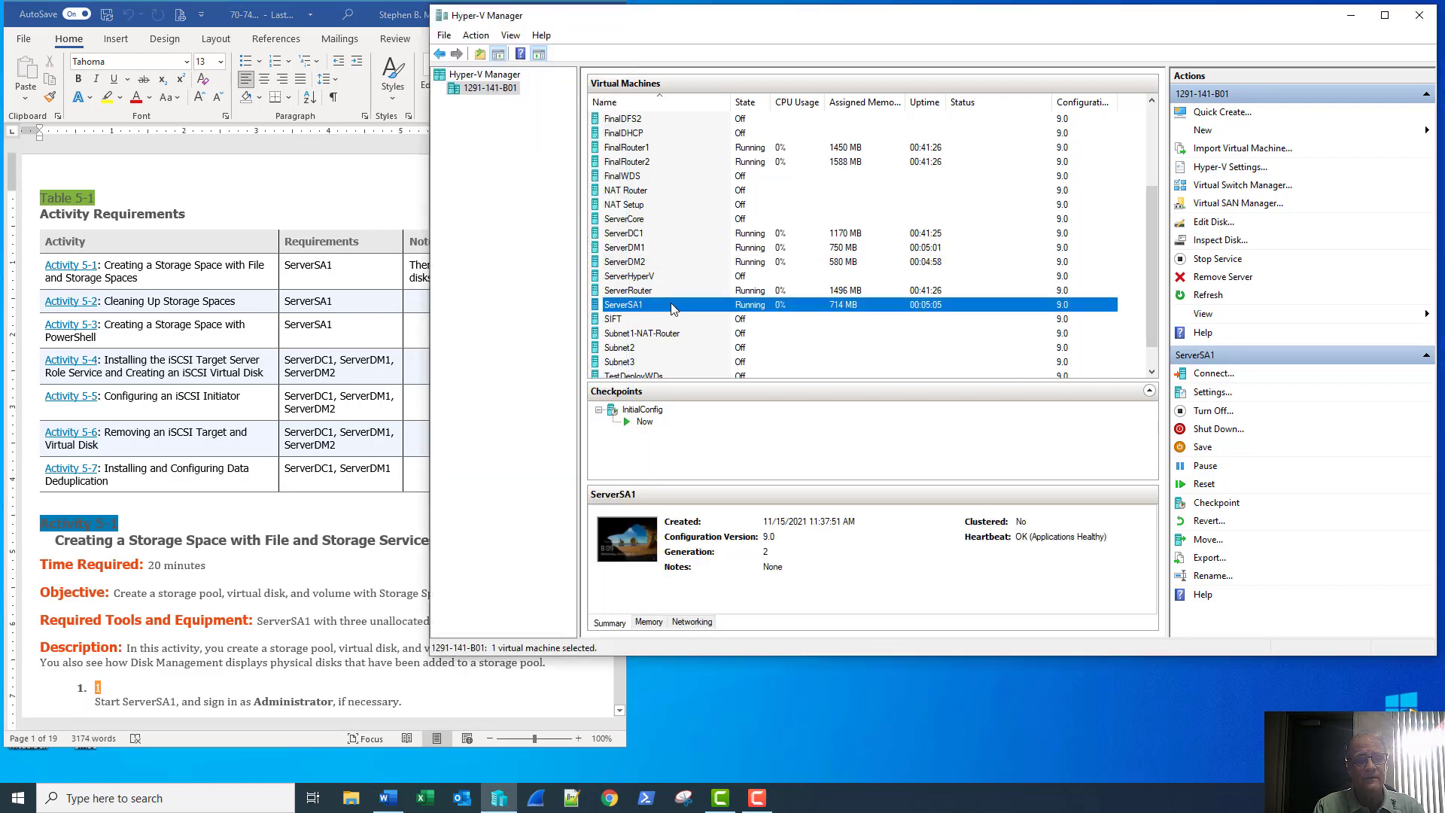
double_click(670, 304)
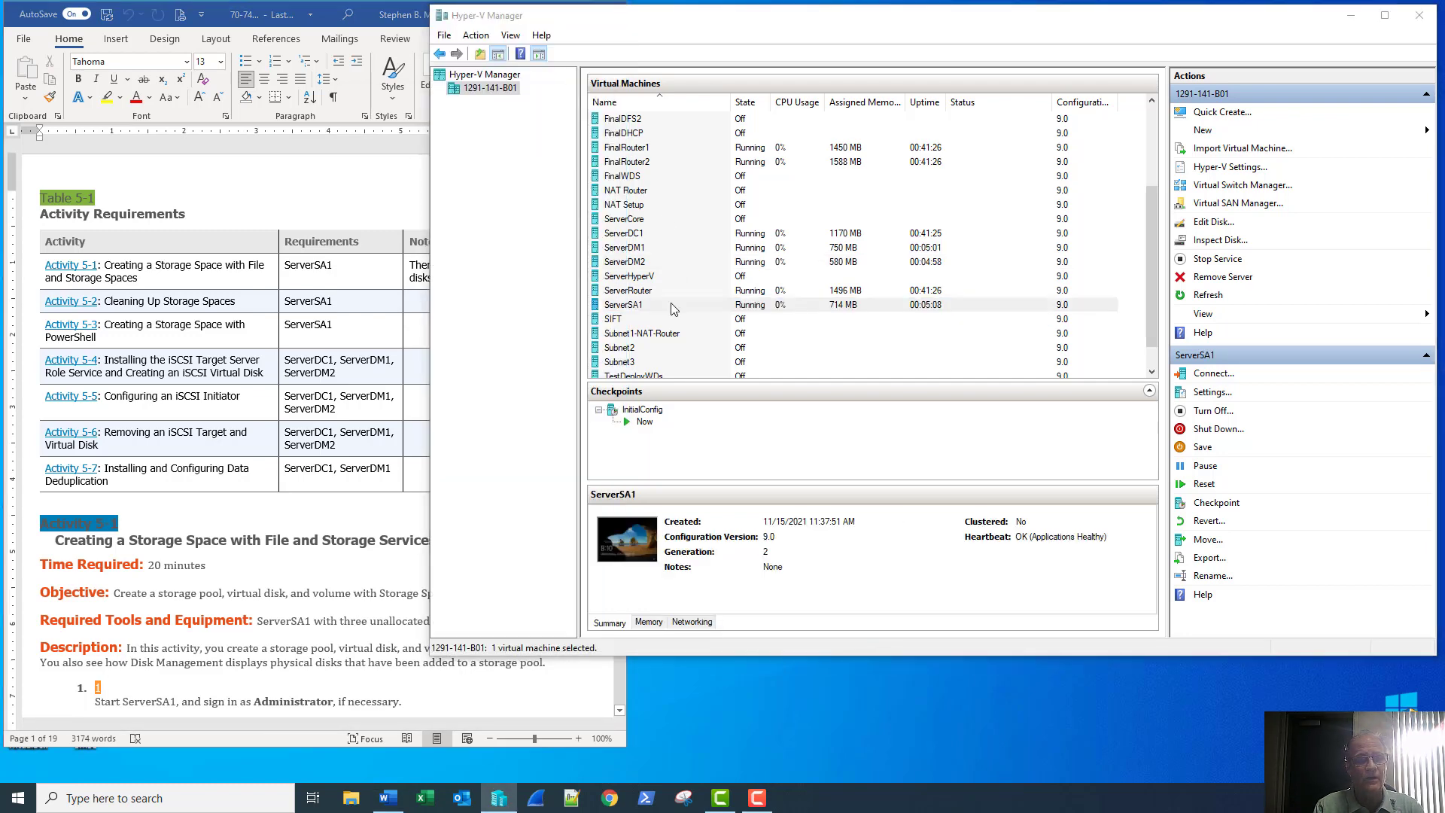
Connect to ServerSA1 and sign in with the Administrator password
left_click(537, 340)
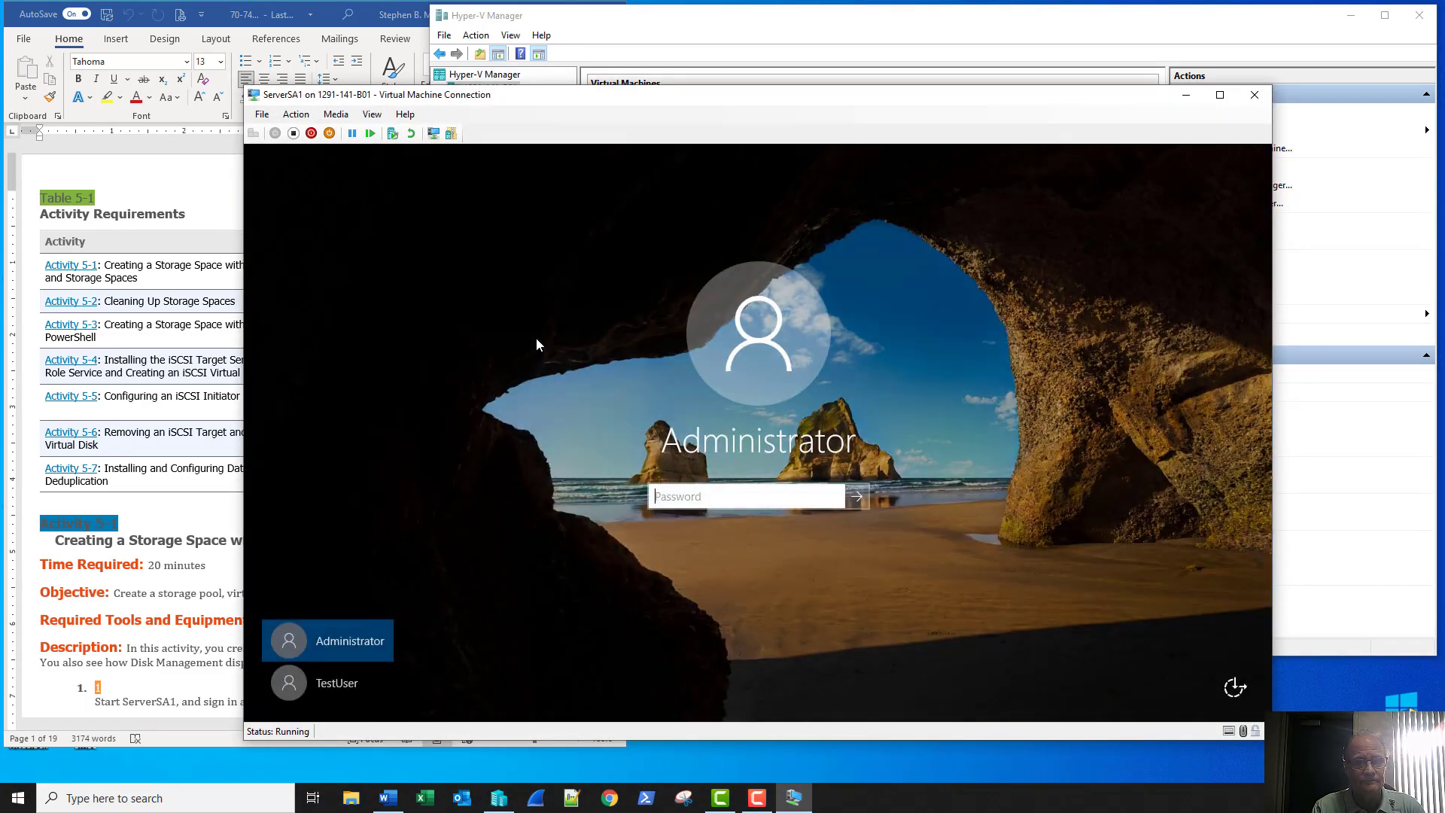
type("Secret555")
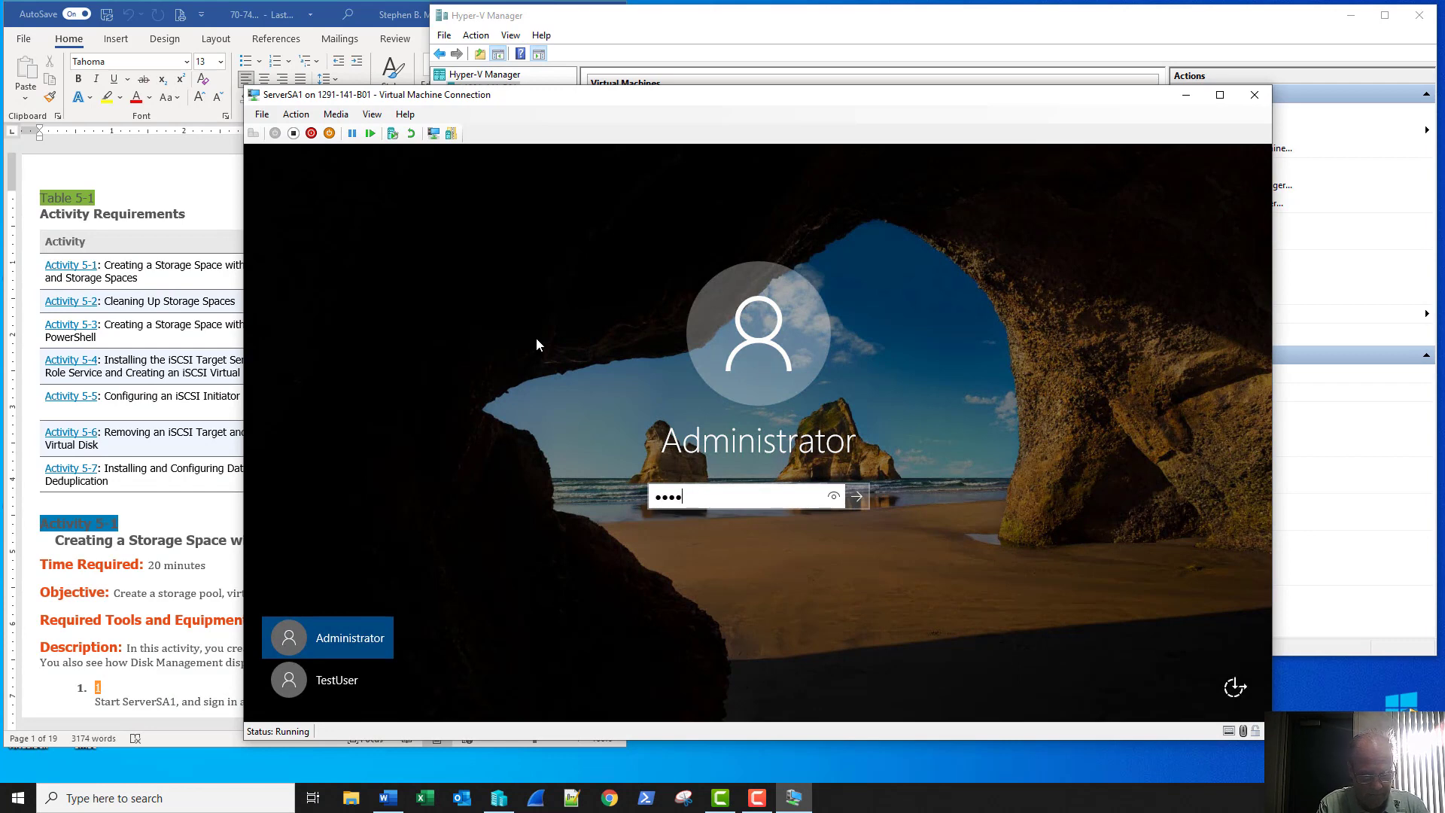
key("Return")
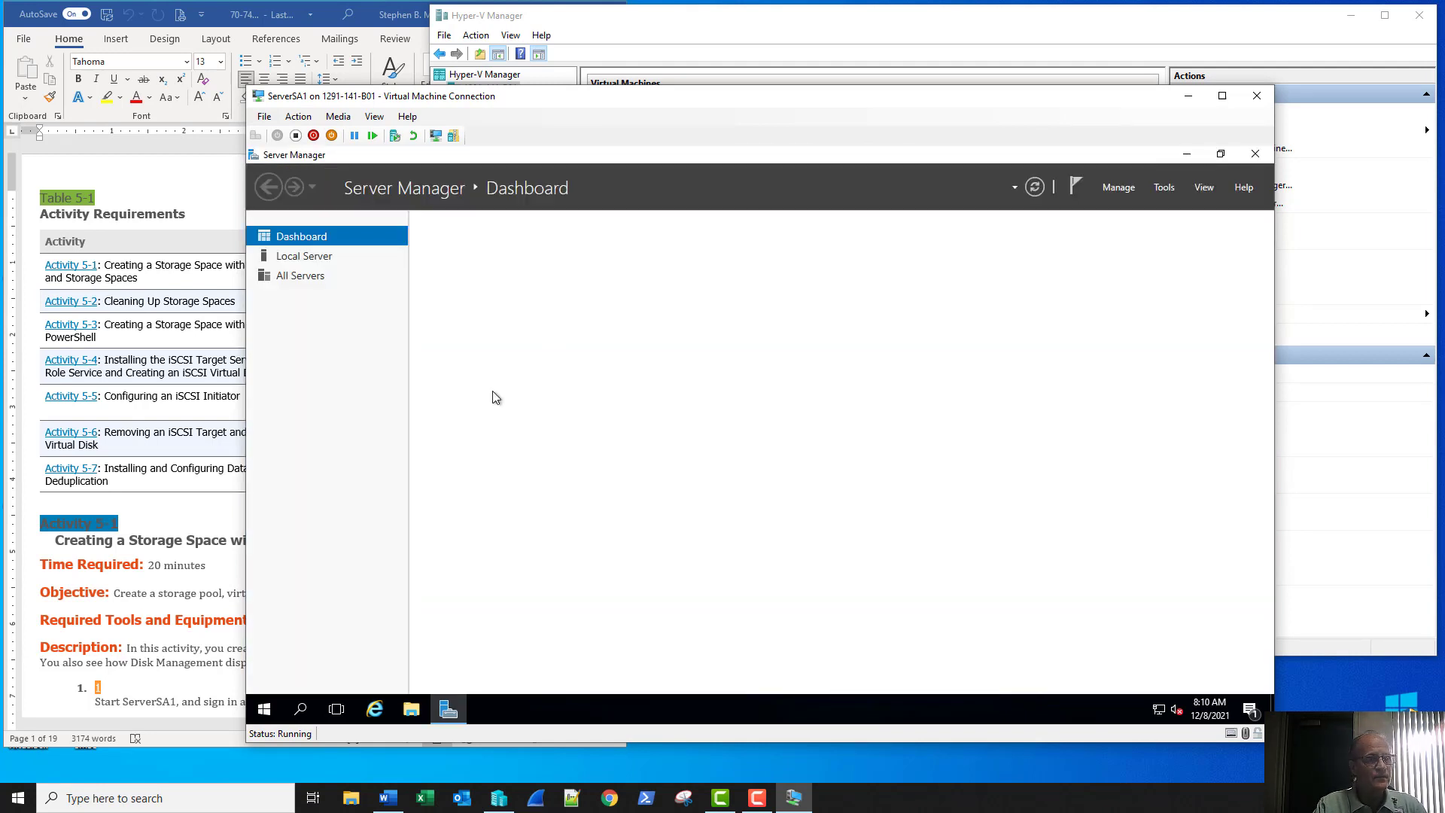
Open Disk Management from the Start context menu and enlarge it to show all disks
right_click(263, 710)
left_click(296, 443)
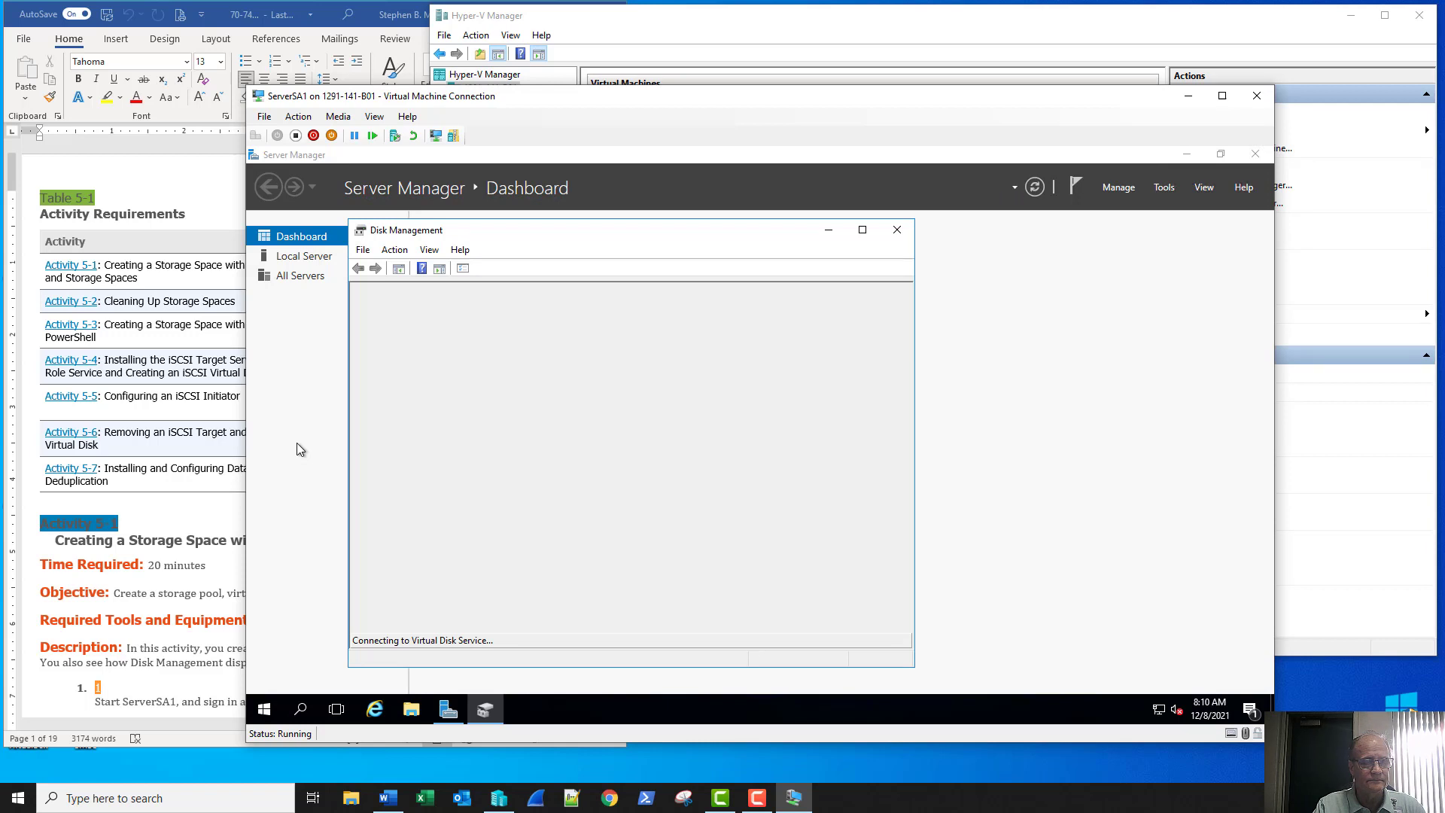
left_click_drag(742, 220, 745, 163)
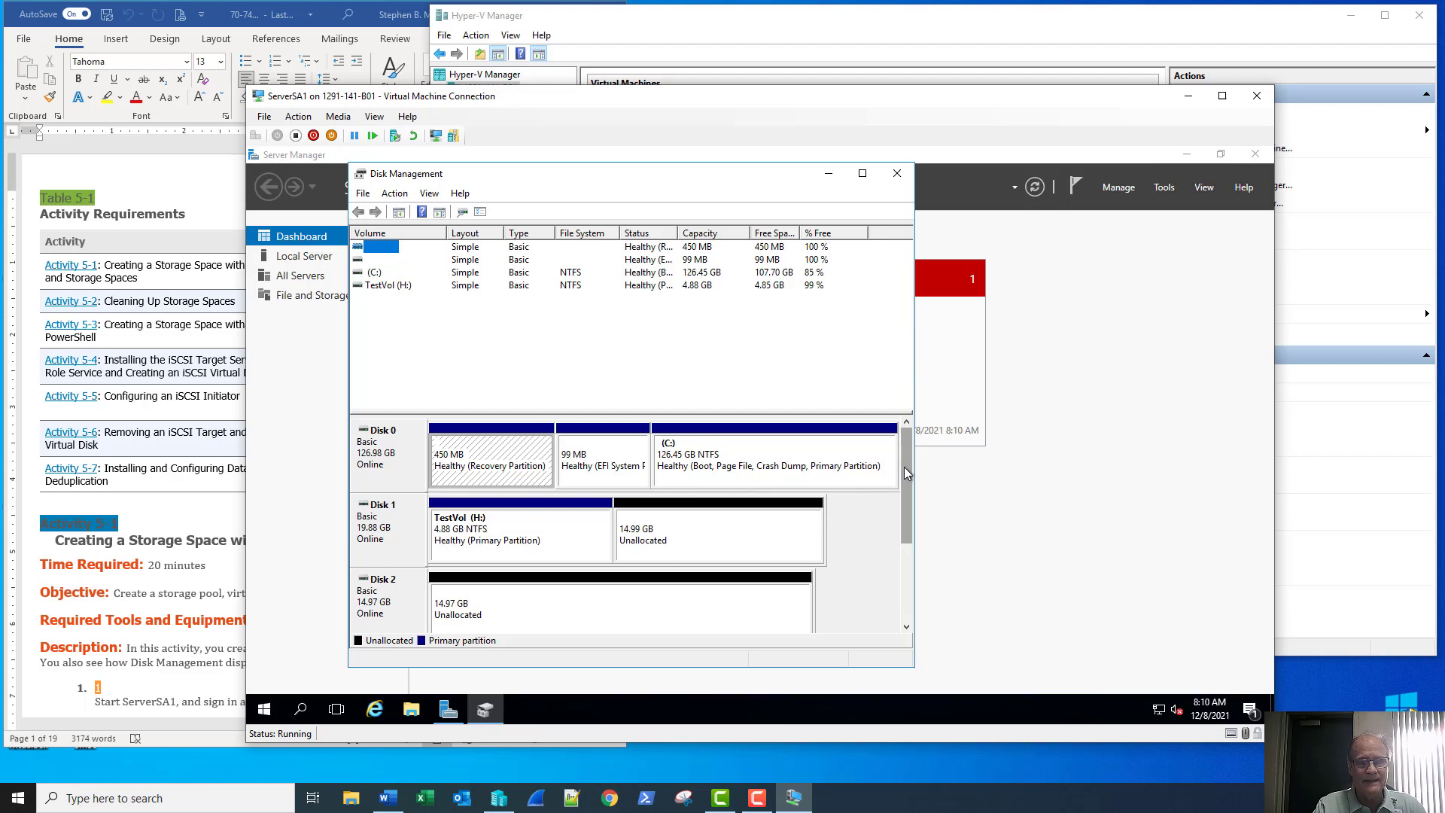
left_click_drag(904, 466, 900, 518)
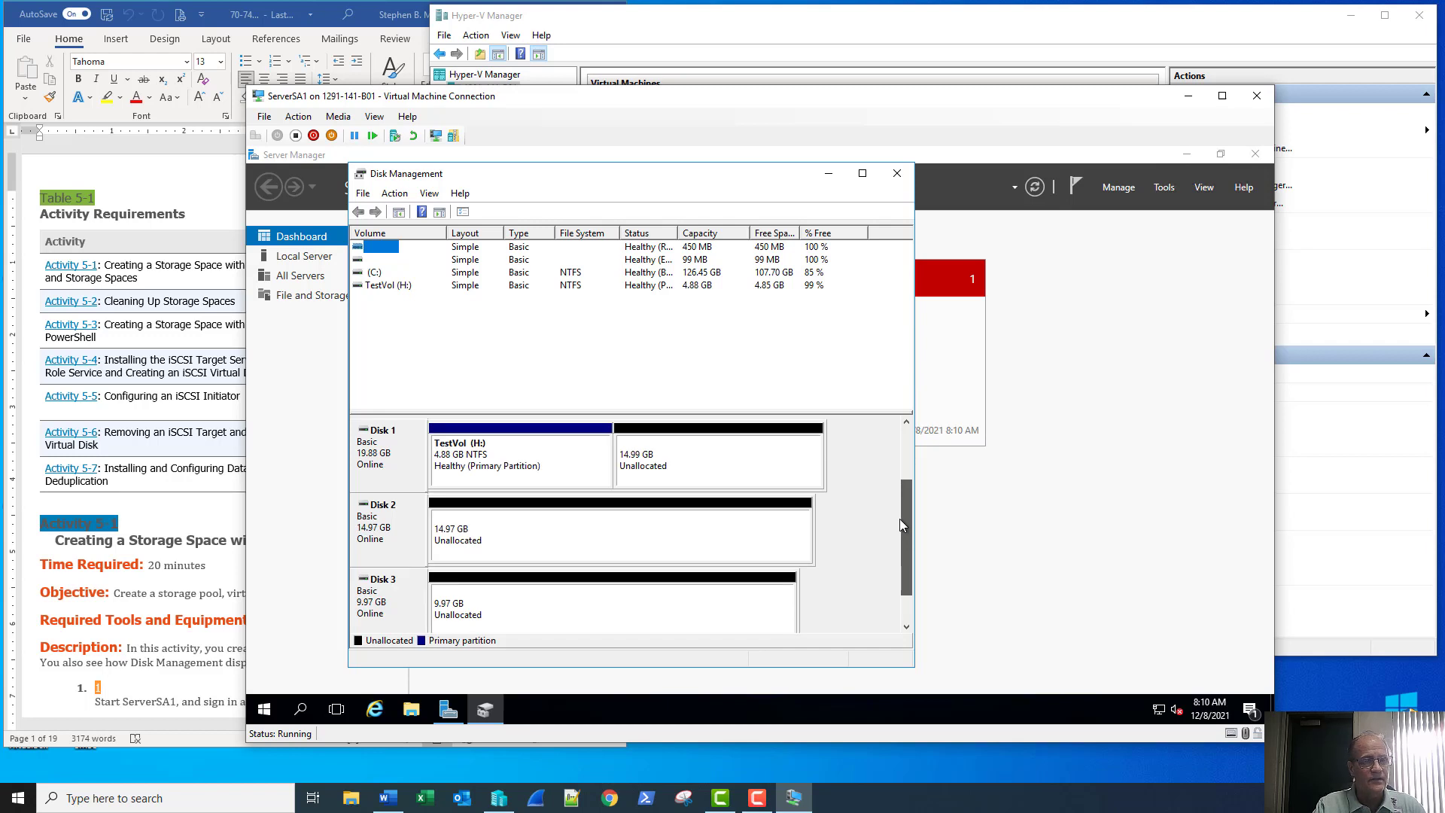
Delete the TestVol (H:) volume so Disk 1 becomes 19.88 GB unallocated
right_click(497, 472)
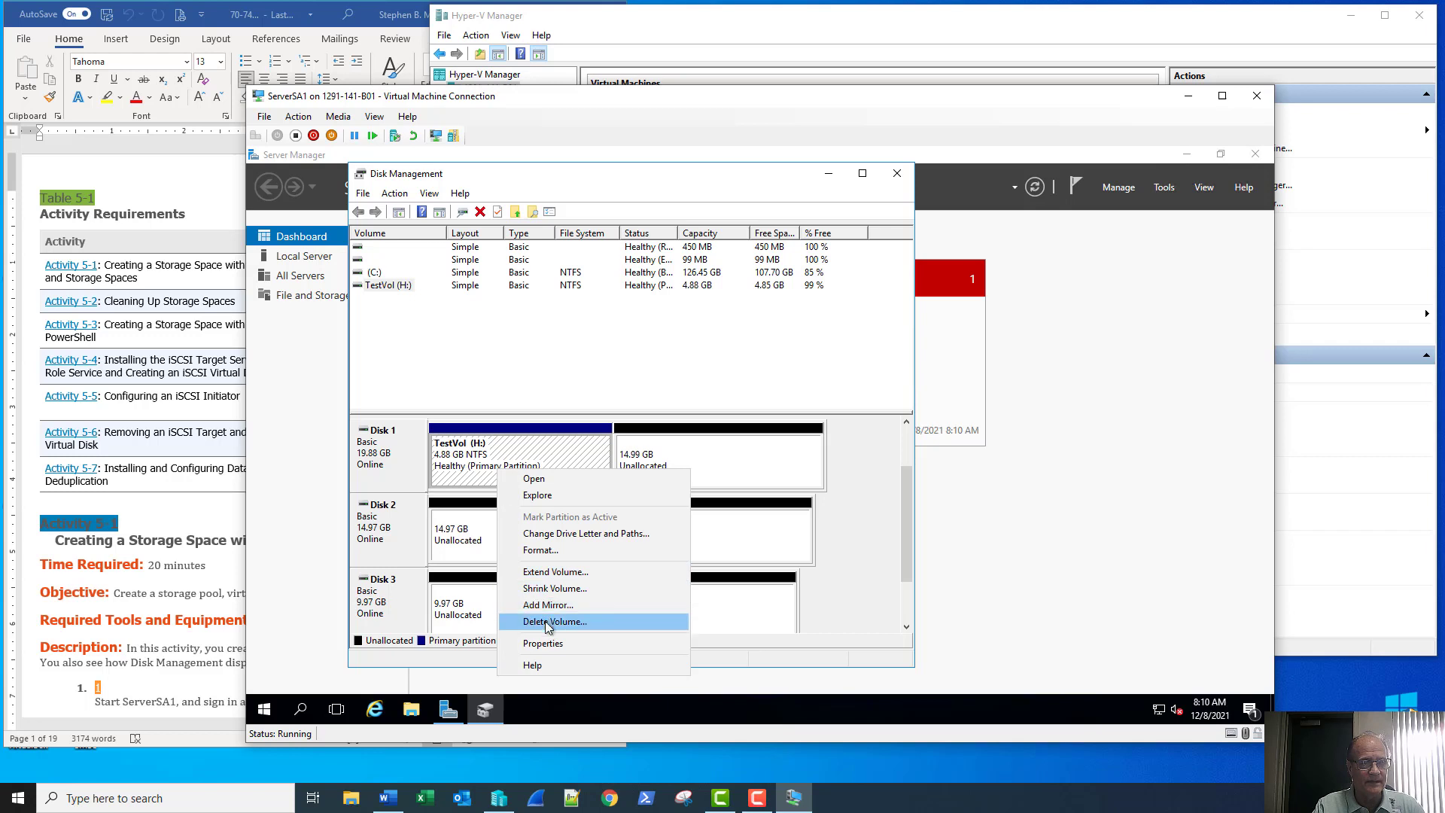
left_click(548, 623)
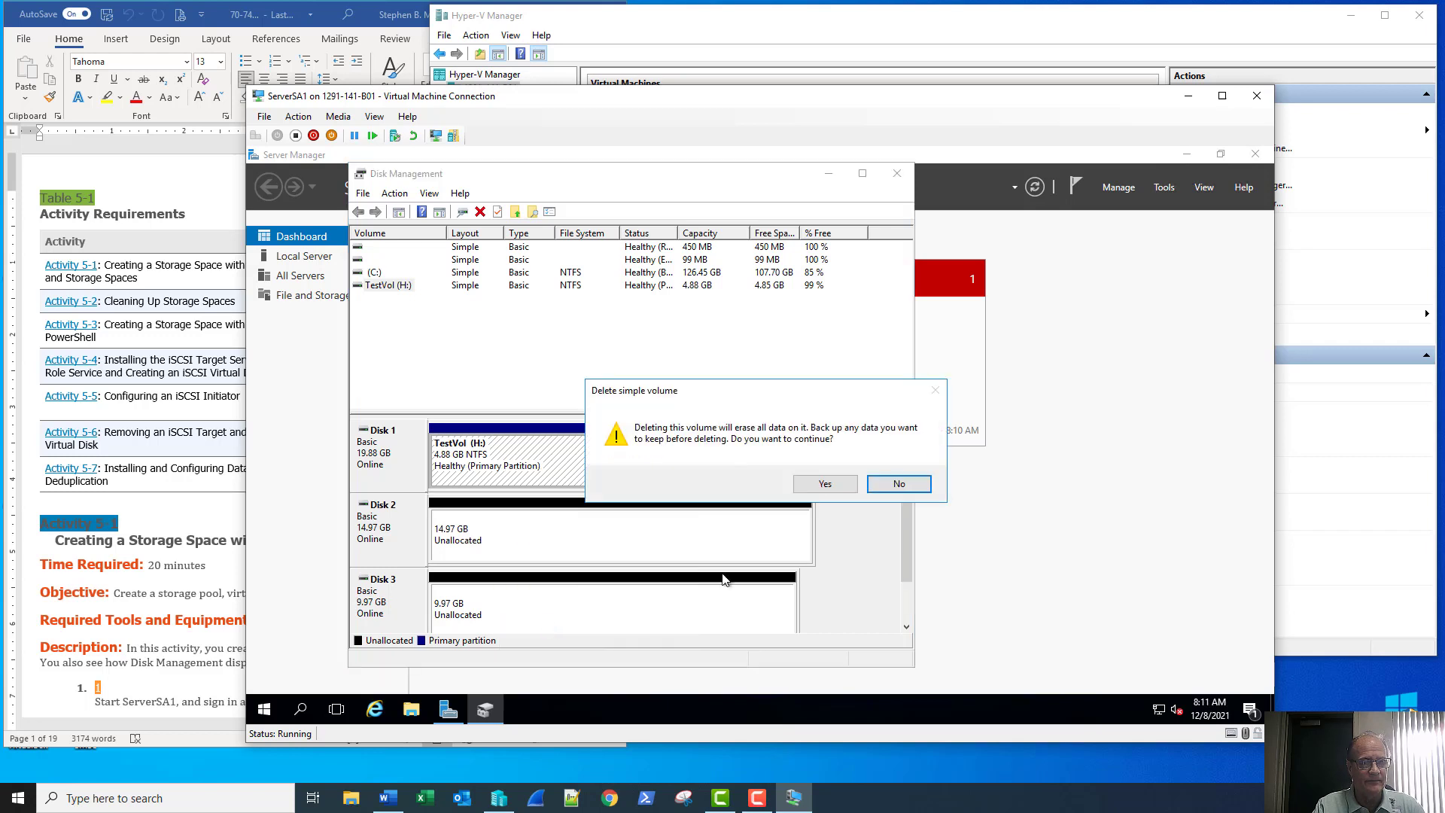
left_click(828, 485)
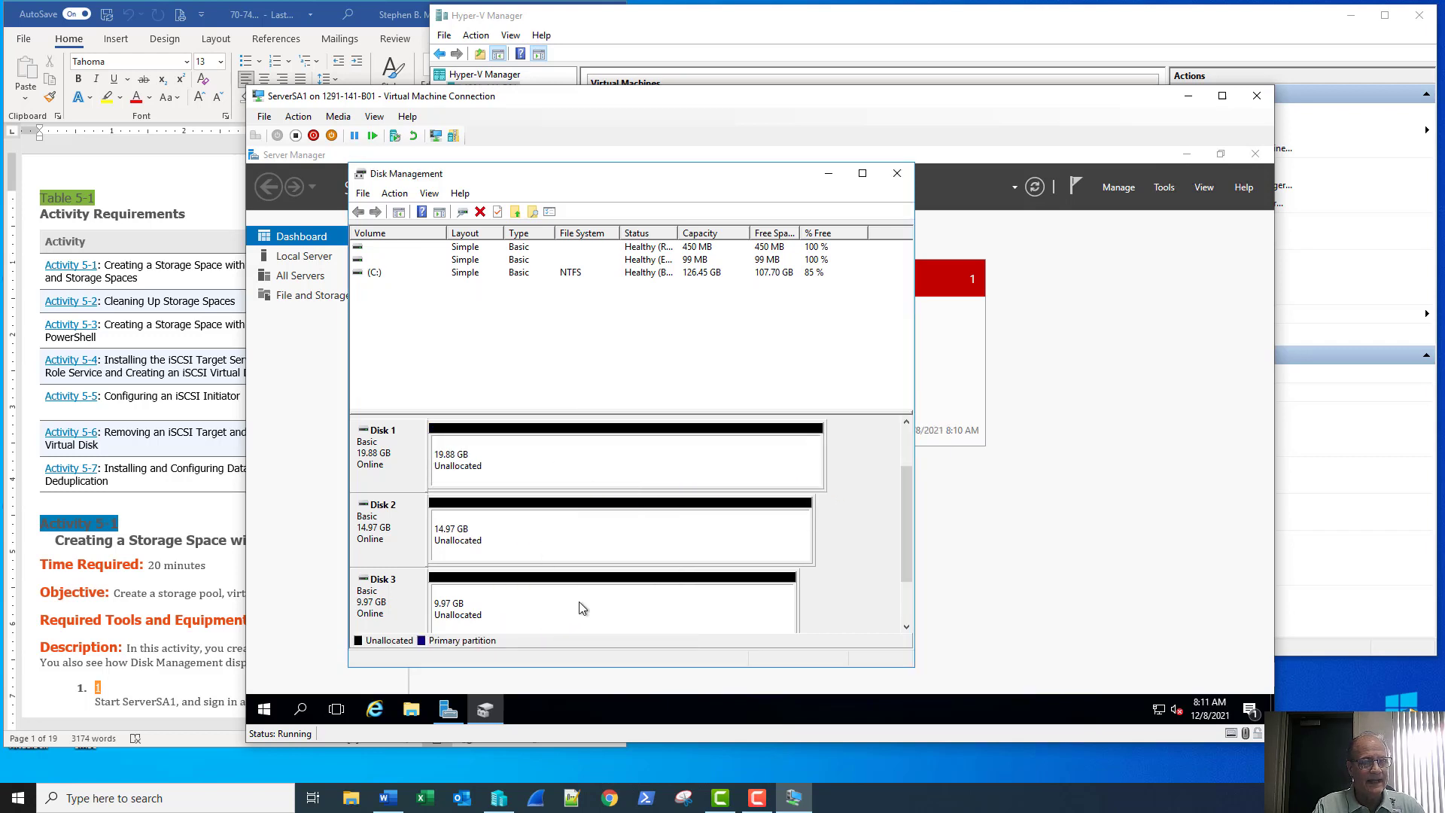
left_click(222, 185)
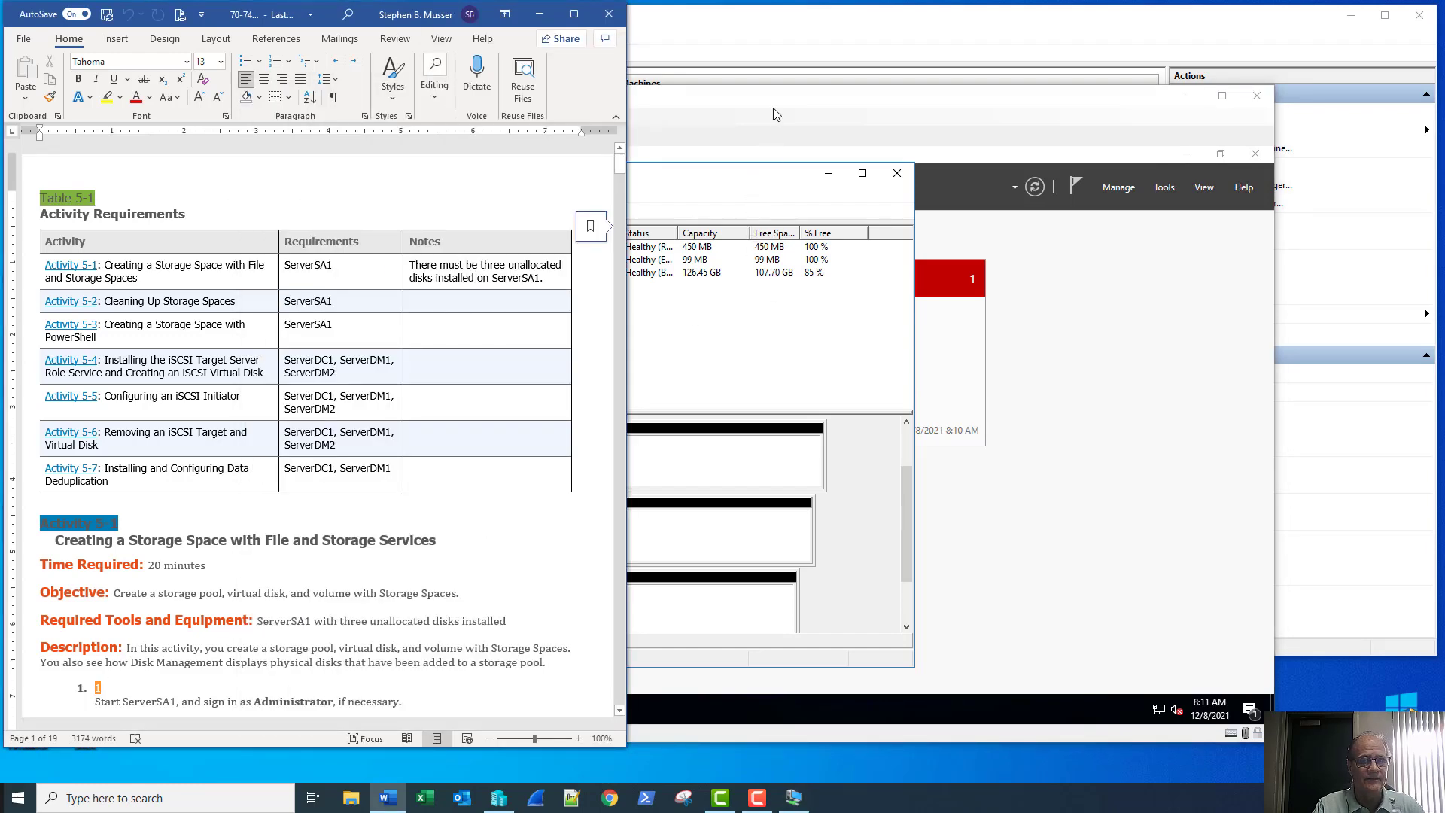
Recheck the lab document and close Disk Management inside the virtual machine
left_click_drag(777, 107, 1013, 91)
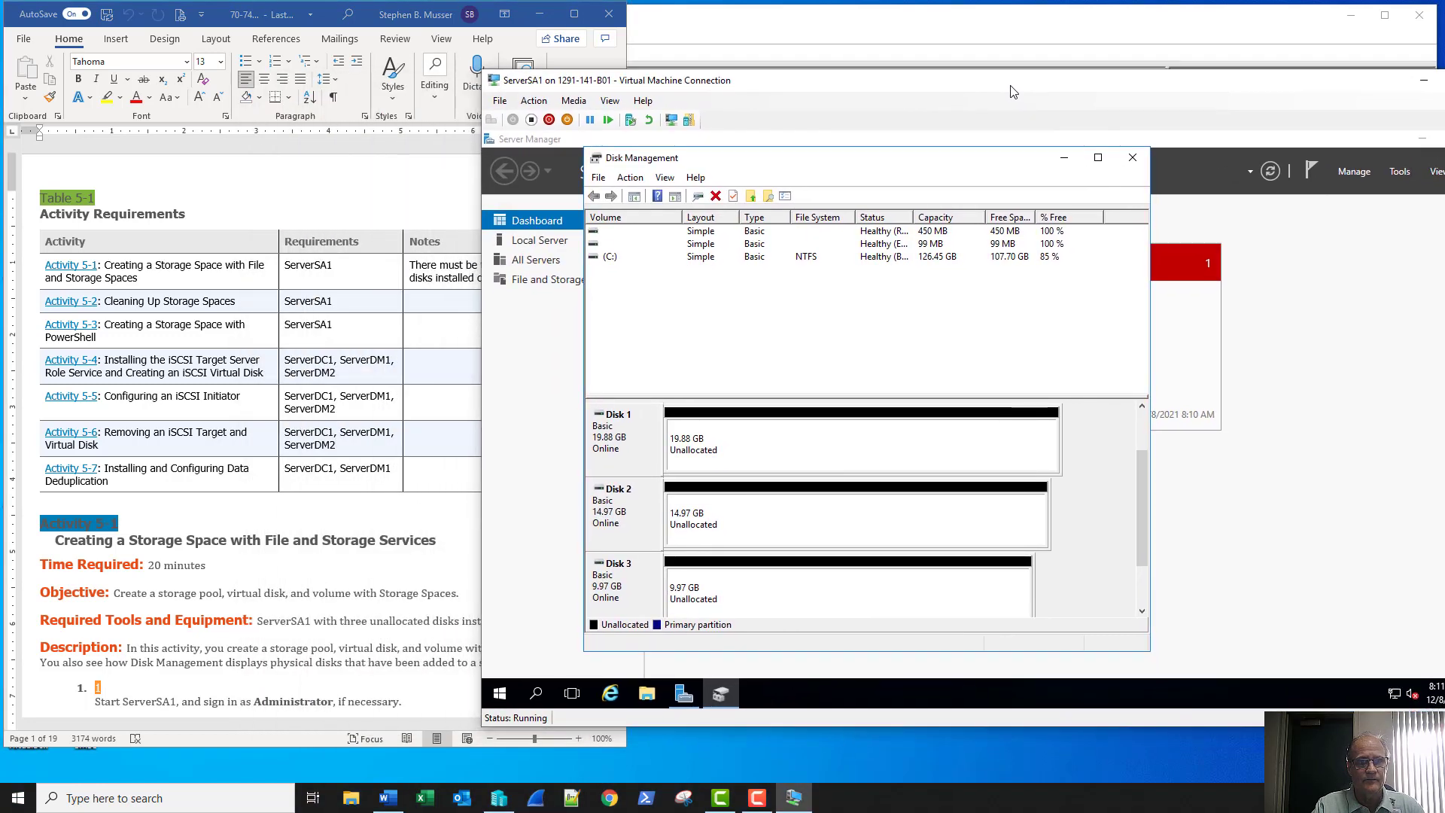
left_click(397, 589)
scroll(396, 589, "down", 4)
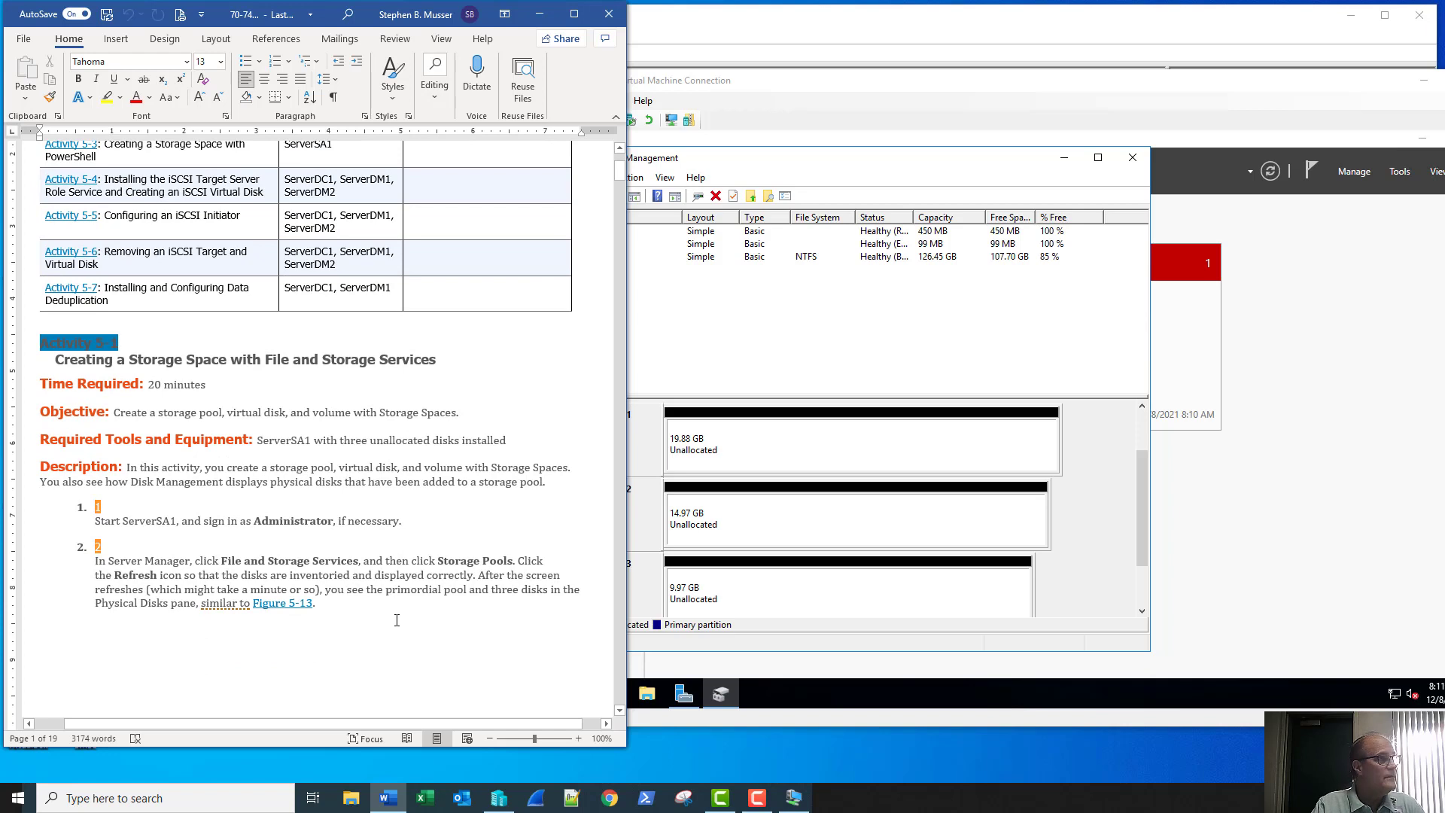
left_click(1132, 157)
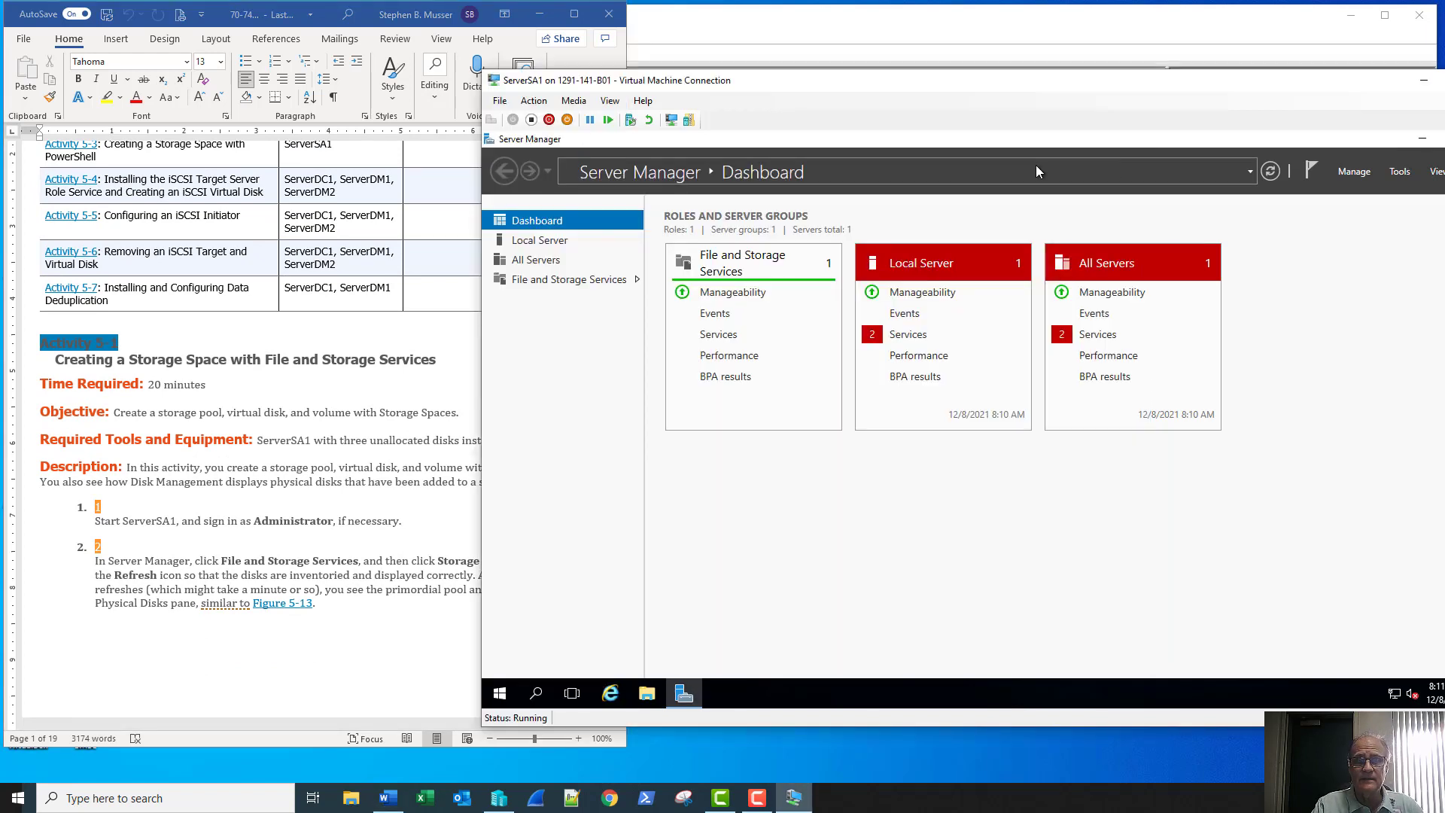
Go to File and Storage Services > Storage Pools to see the Primordial pool's three disks
left_click(553, 280)
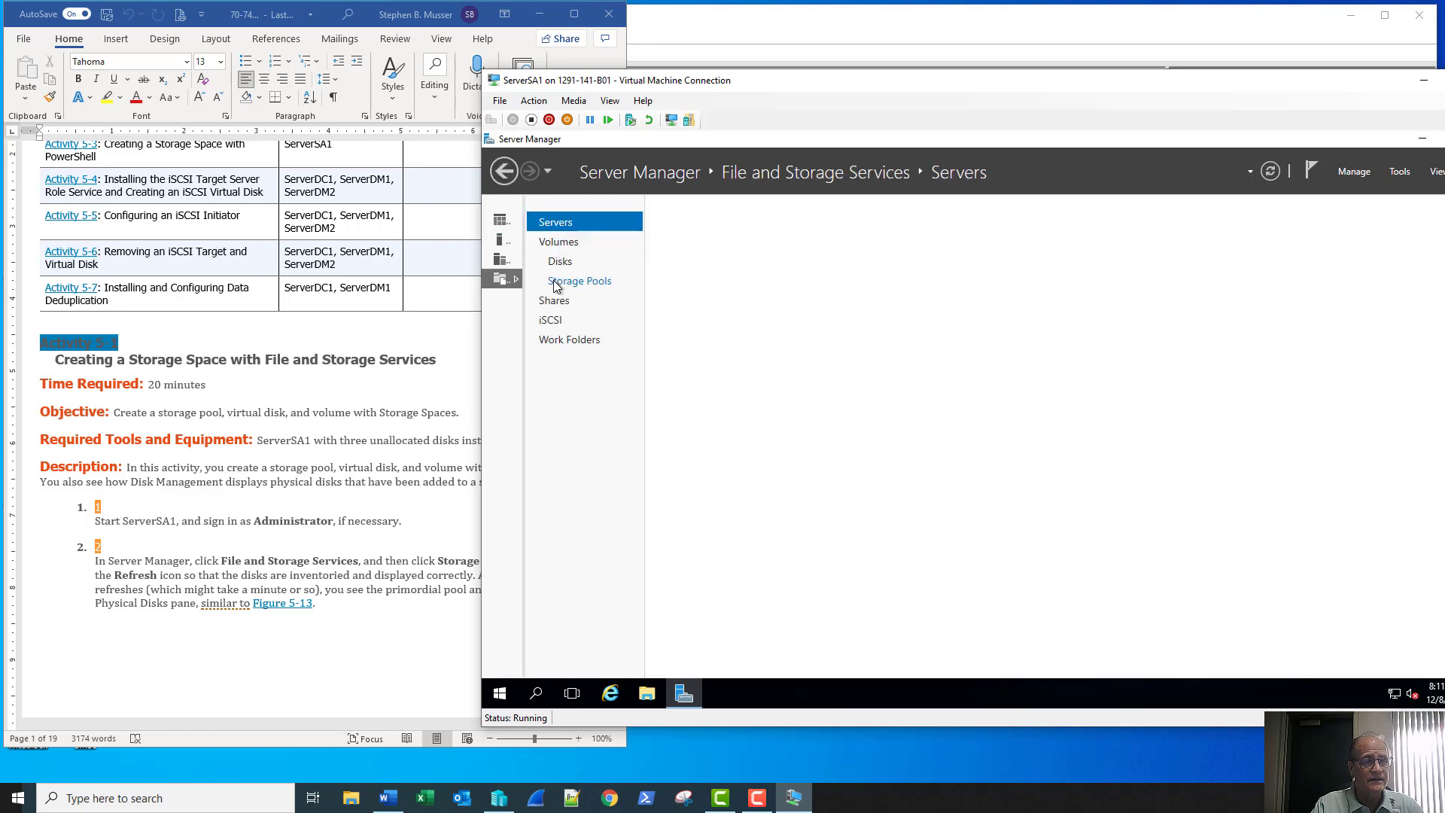
left_click(470, 563)
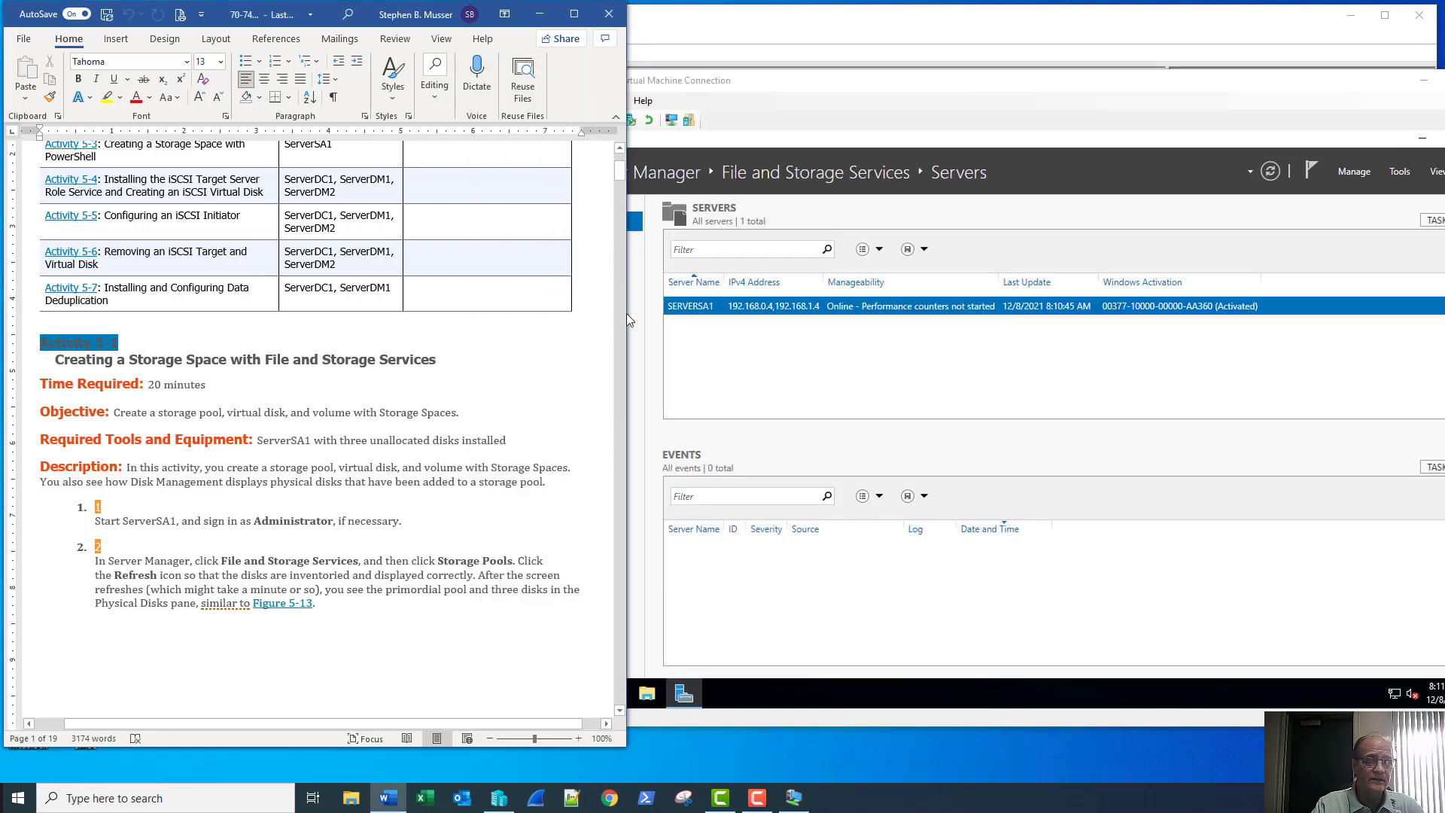
left_click(745, 196)
left_click(594, 284)
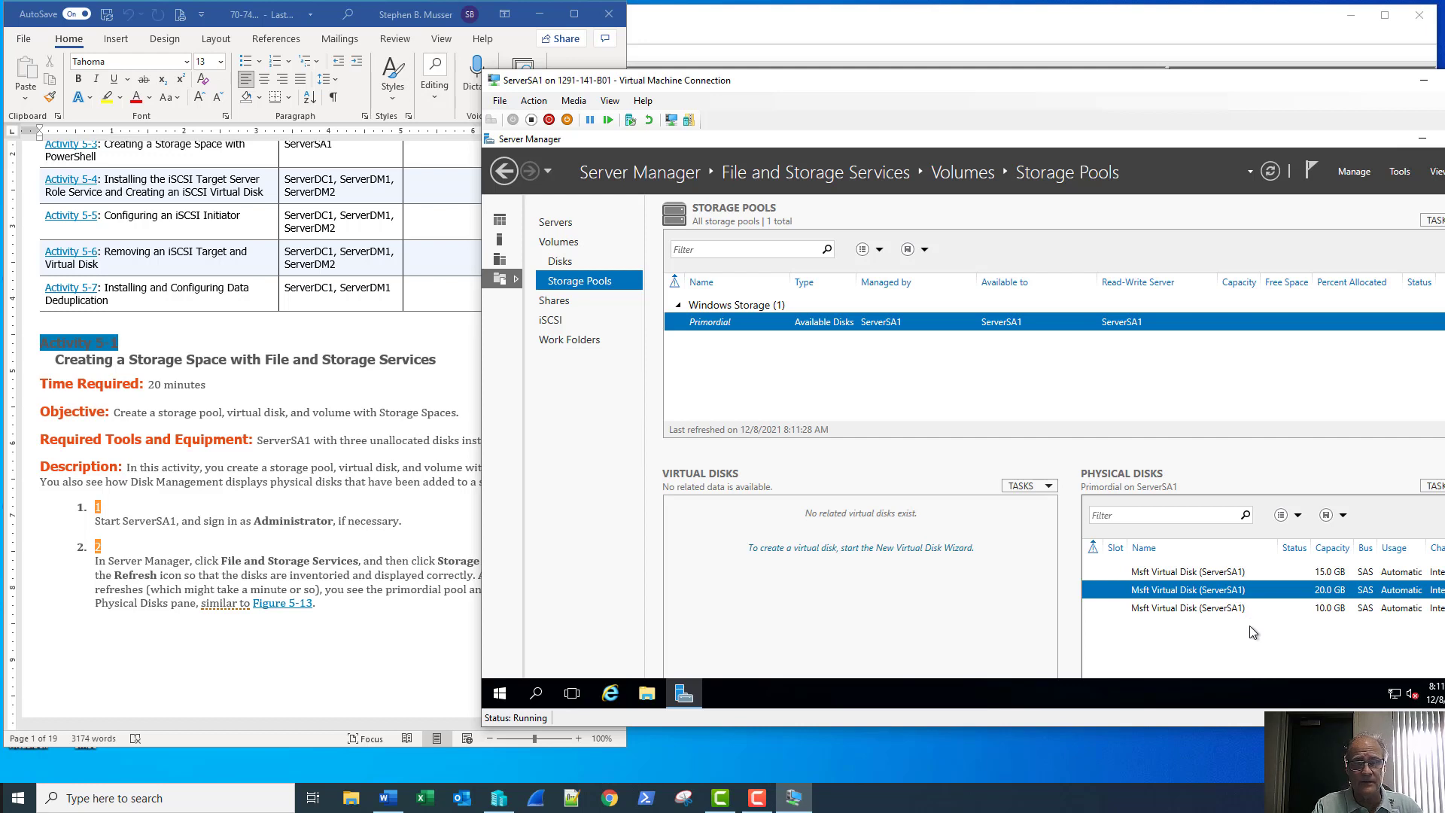
left_click(760, 799)
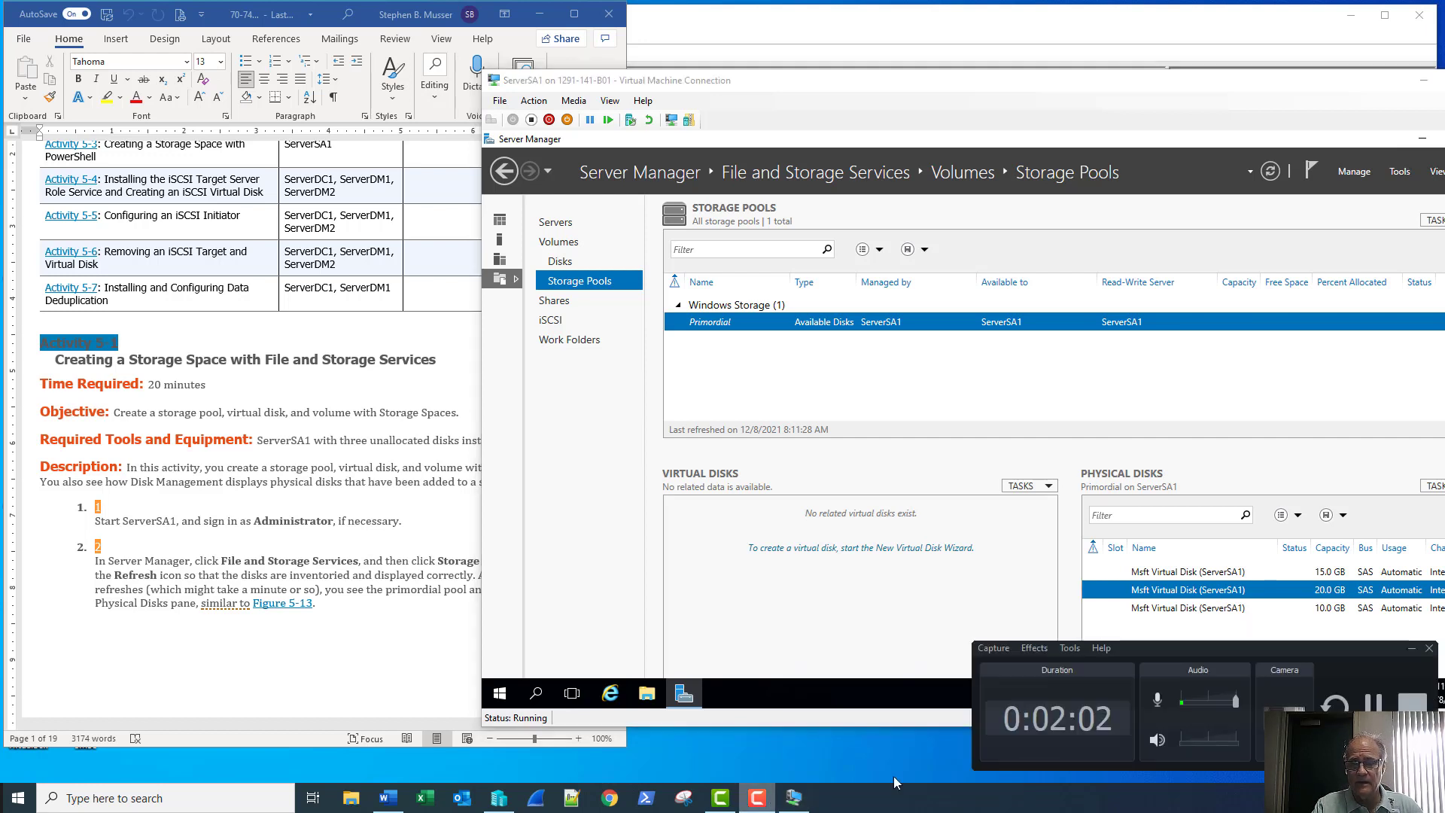
Scroll the lab document down to Figure 5-13 and steps 3–5 for creating the pool
left_click(1341, 713)
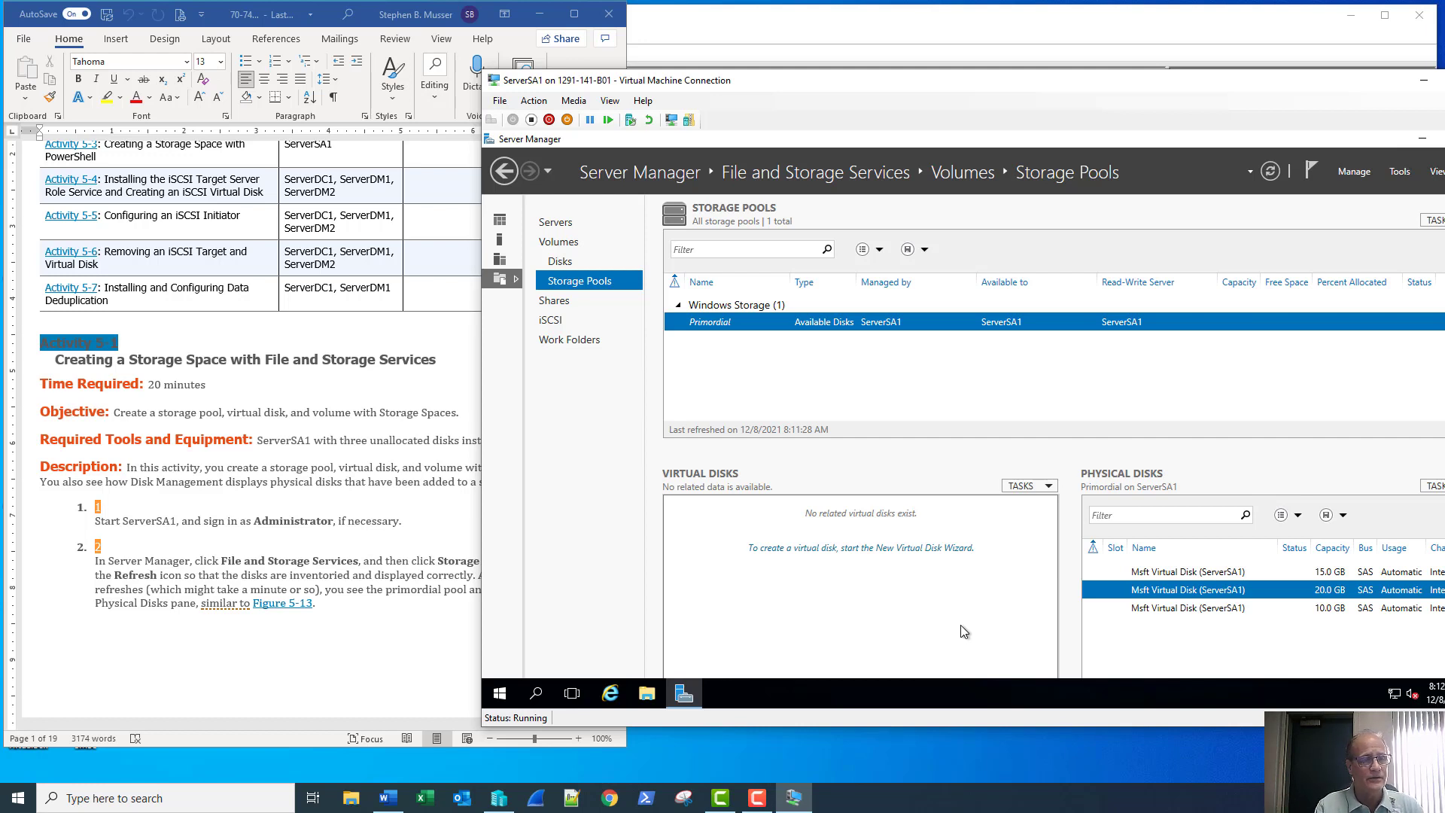
left_click(444, 624)
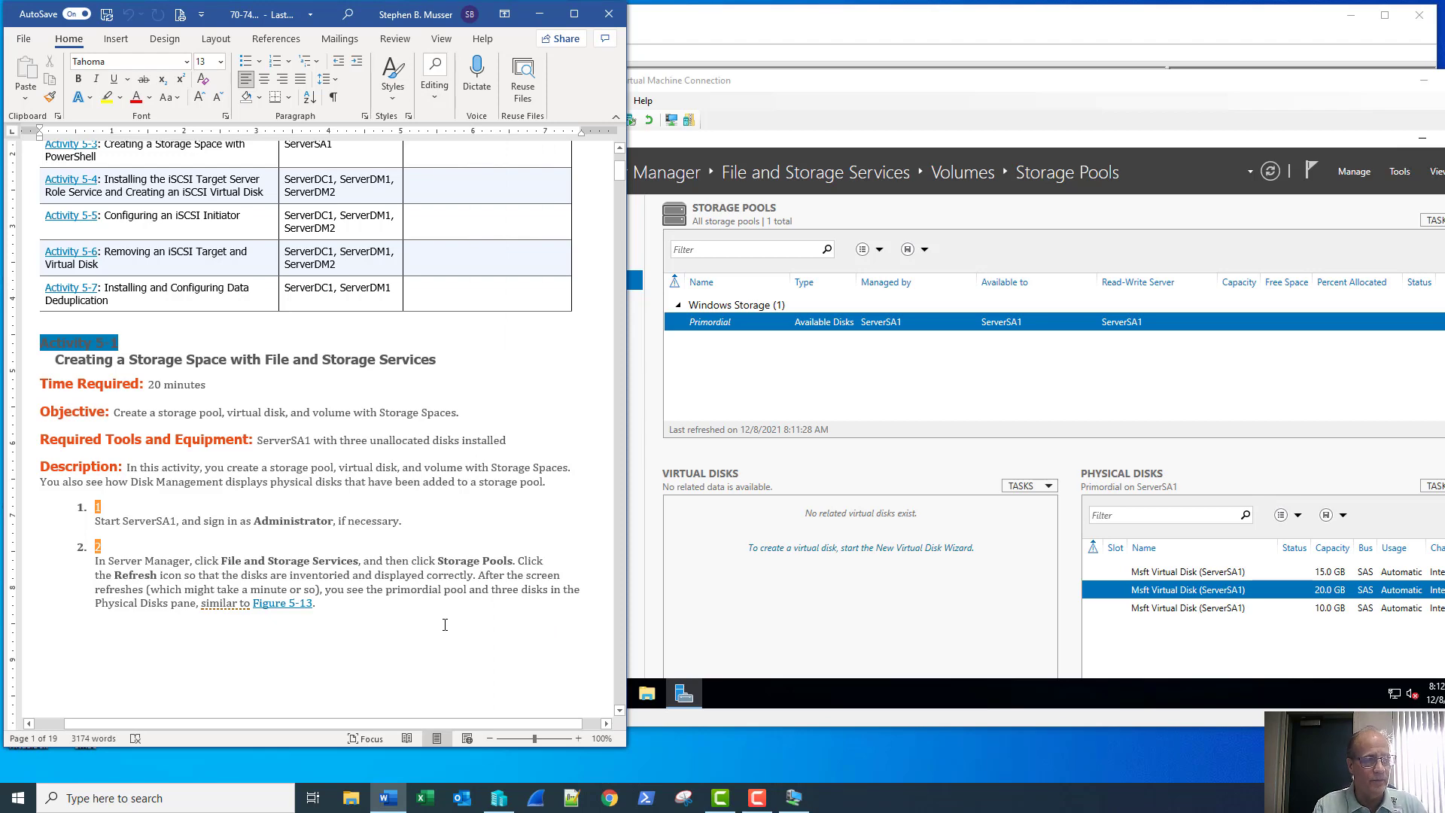
scroll(445, 625, "down", 10)
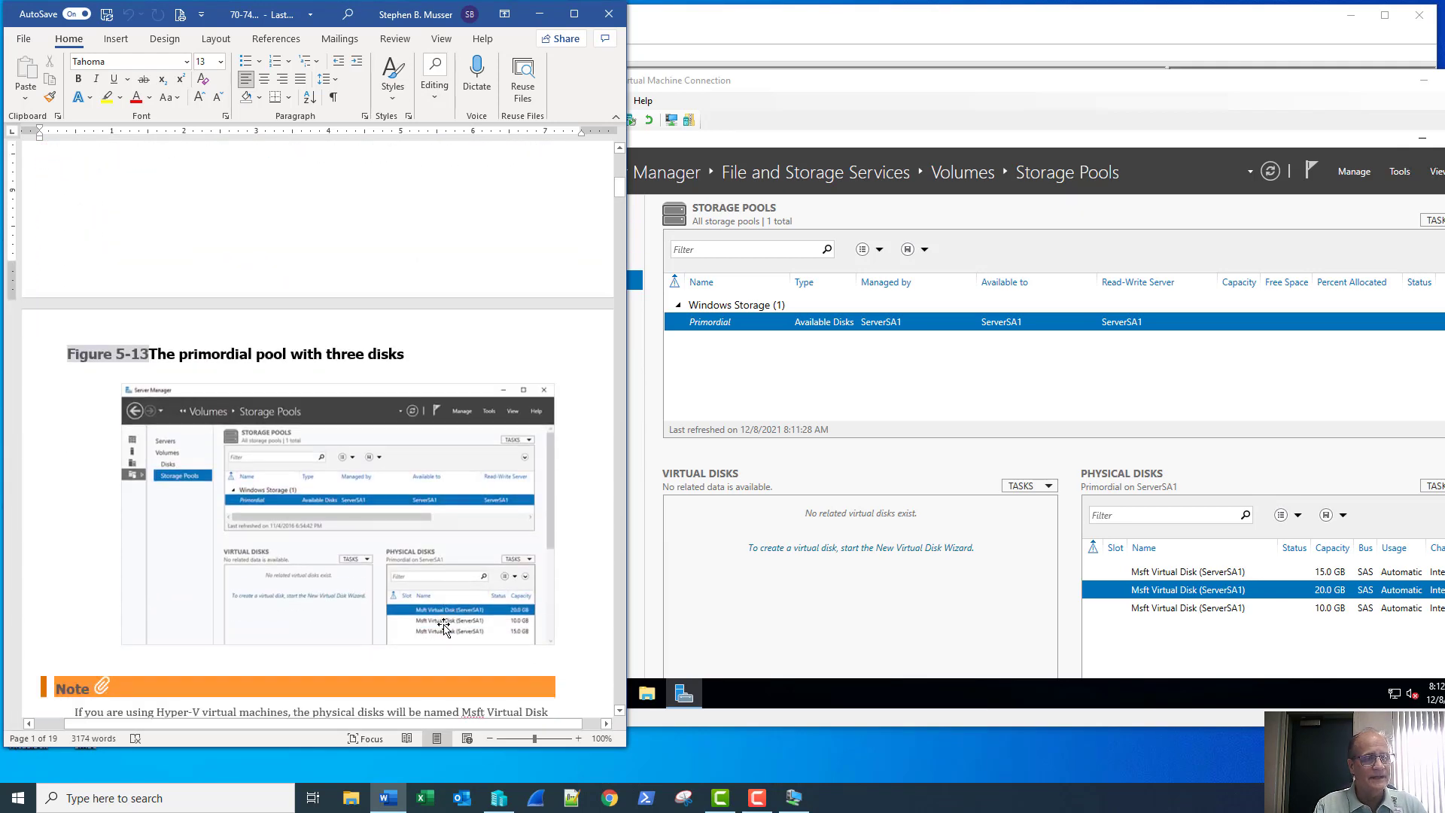
scroll(445, 625, "down", 2)
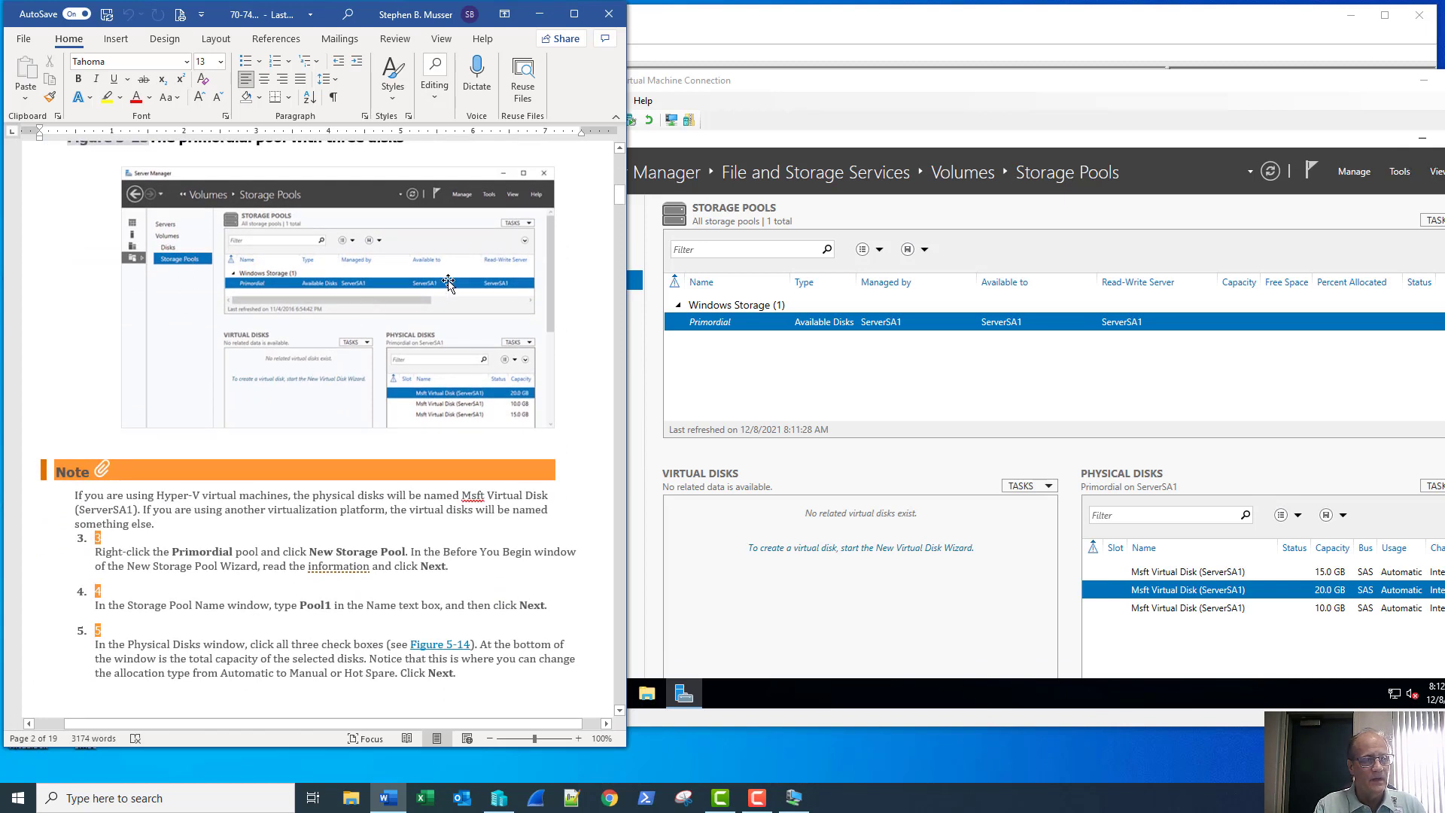
Start a new storage pool from the Primordial pool and name it Pool1
right_click(876, 328)
left_click(883, 329)
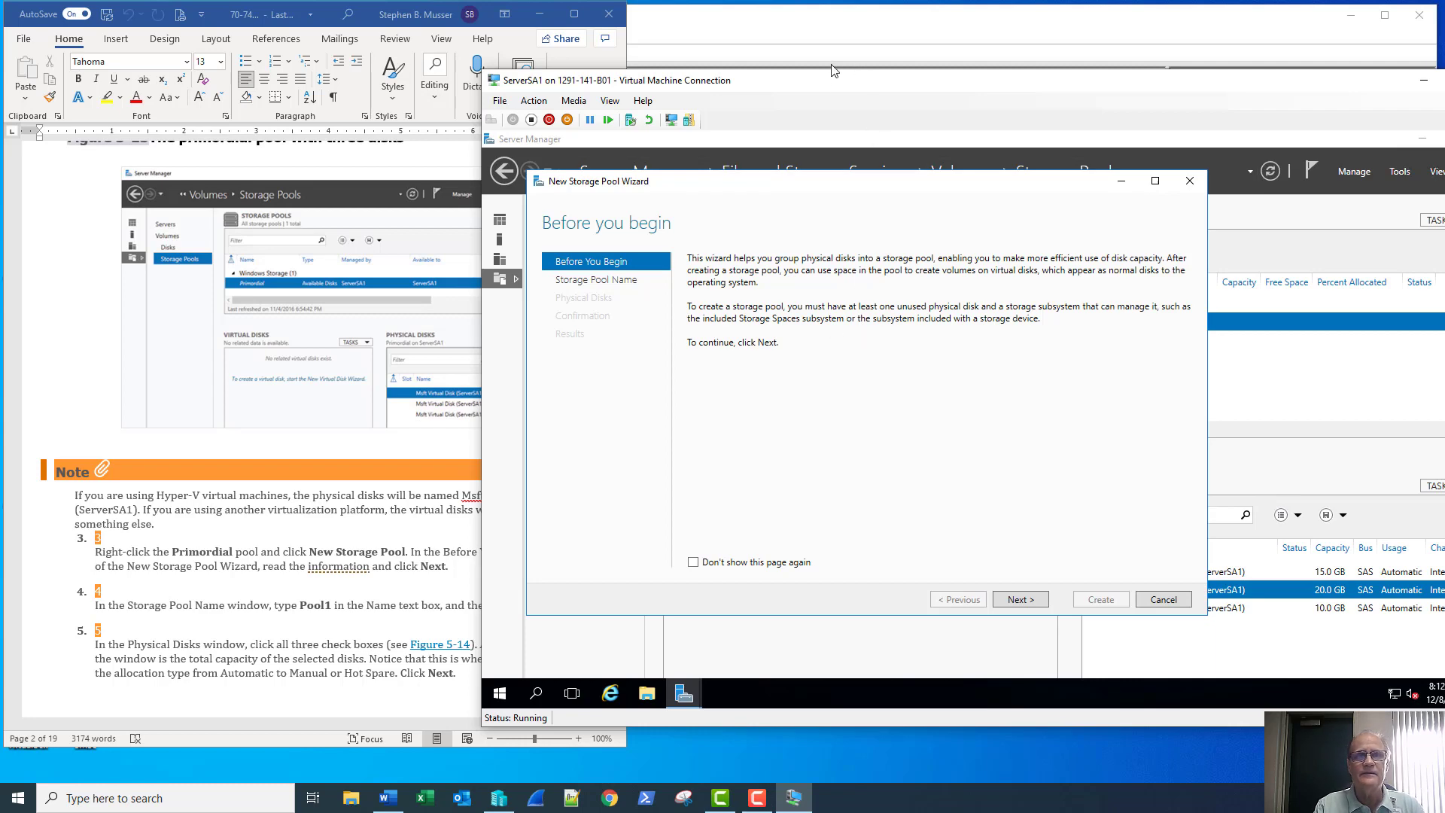
left_click_drag(845, 77, 978, 50)
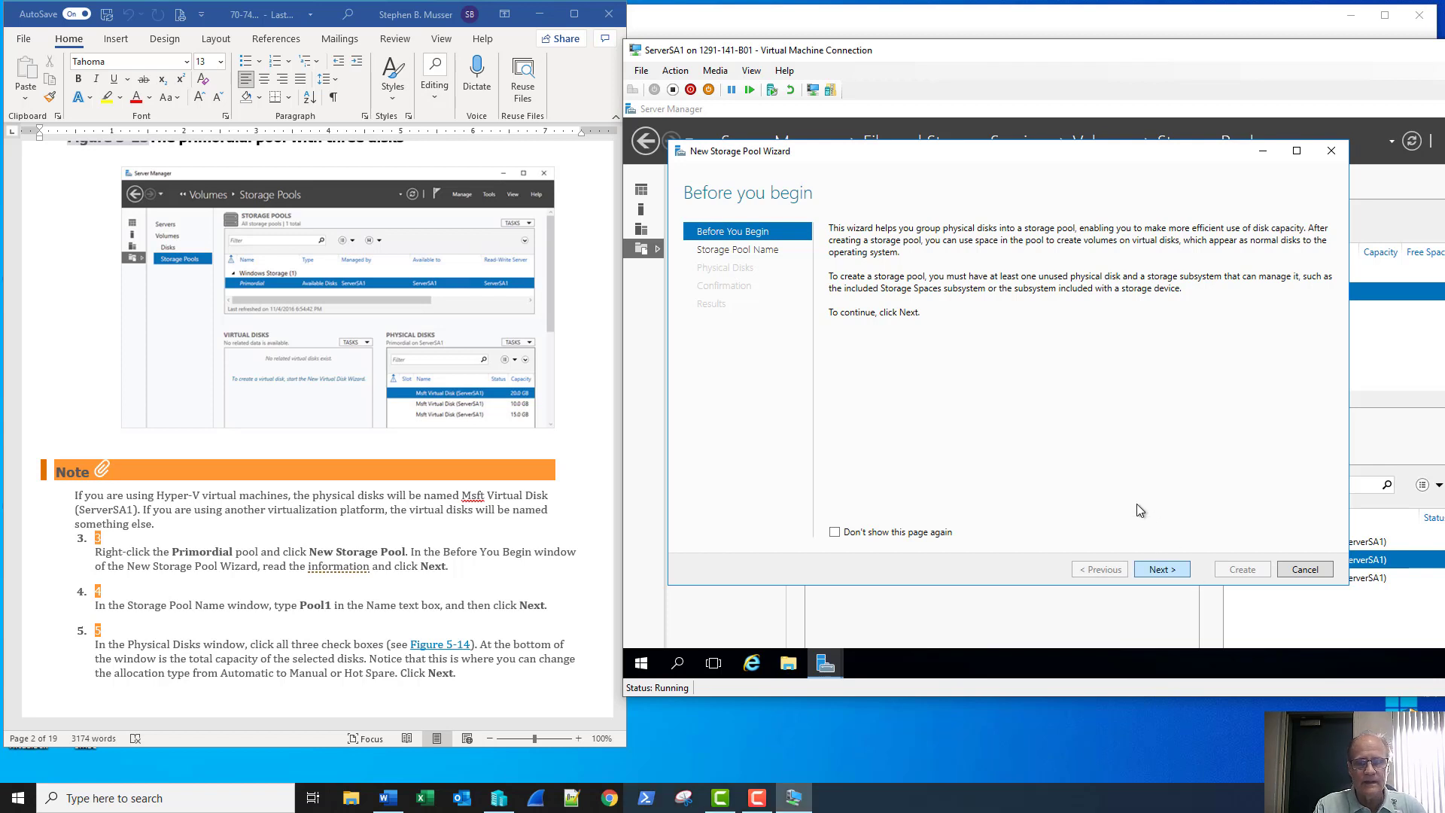
left_click(1161, 569)
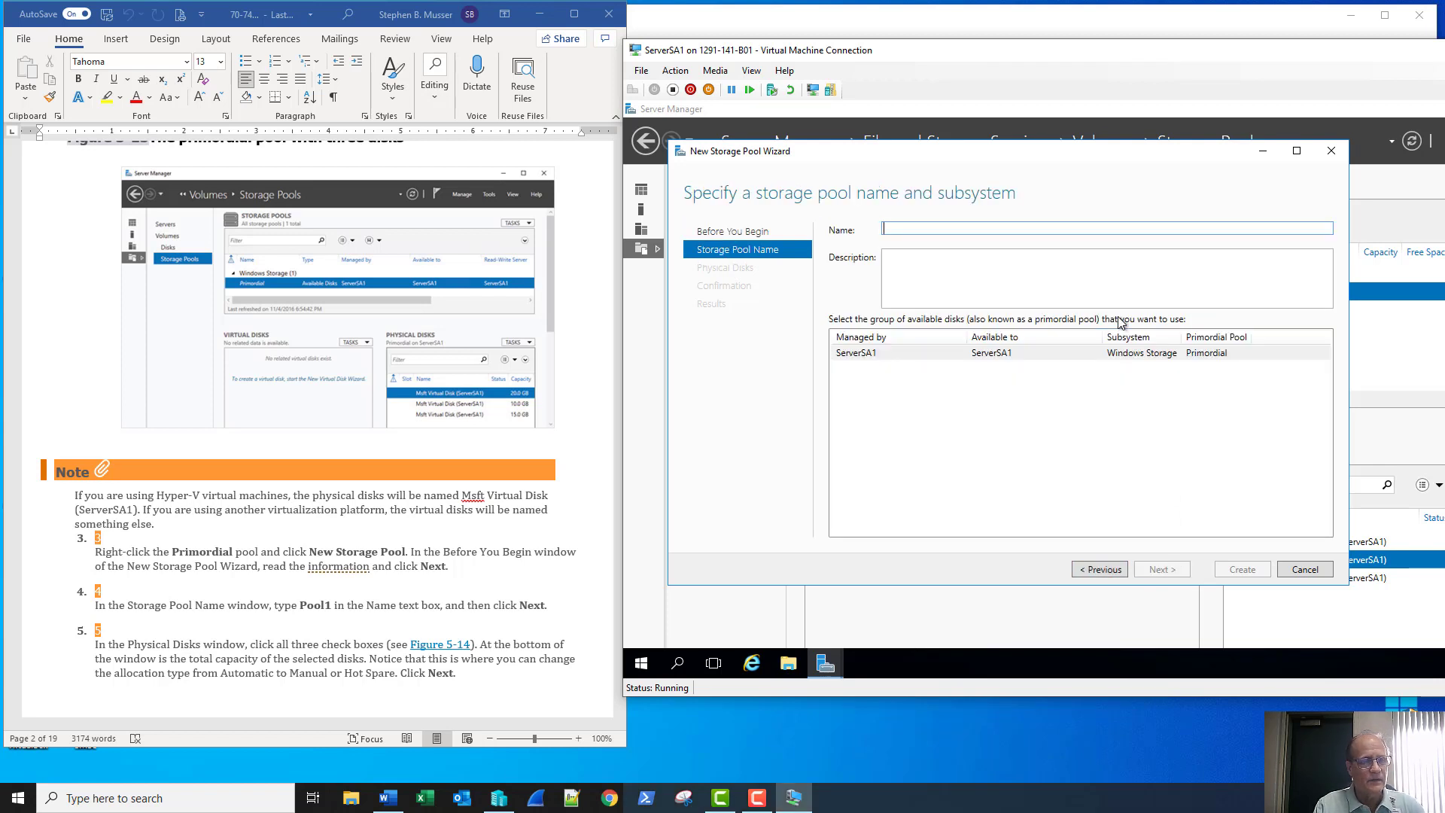
type("Poo")
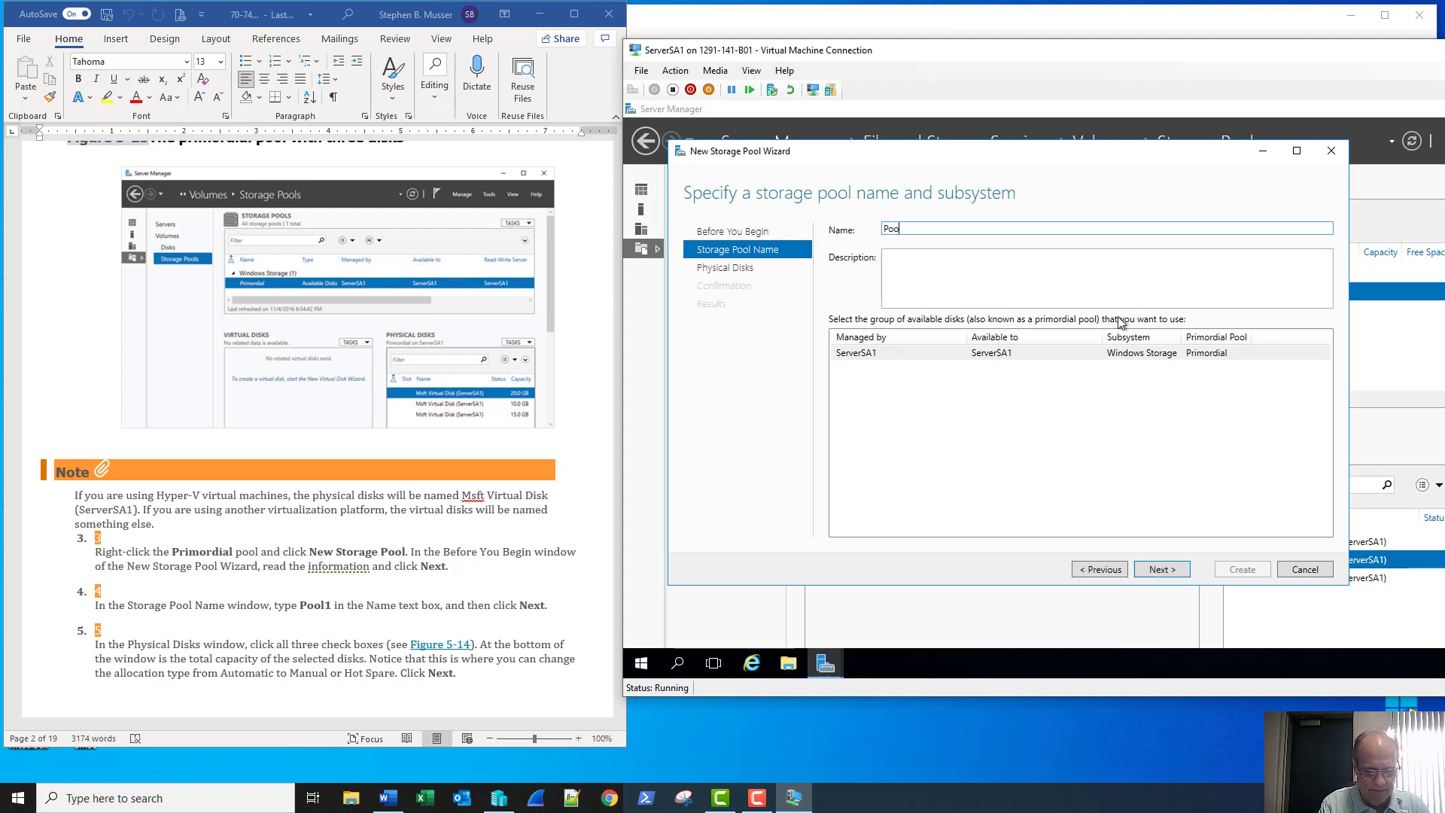
type("l1")
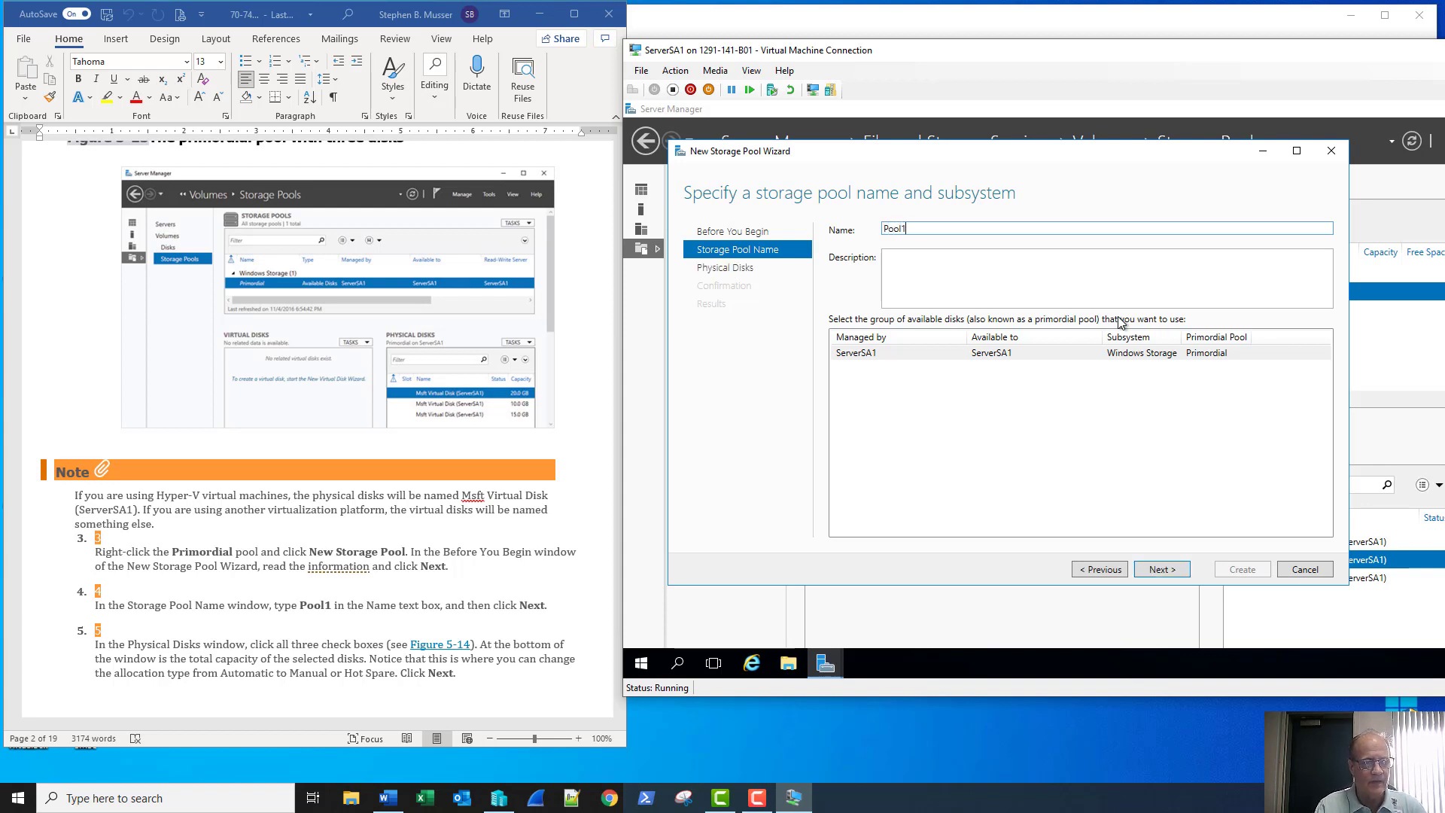
Add the 15.0, 20.0 and 10.0 GB disks with Automatic allocation, reaching the confirmation page
left_click(1161, 570)
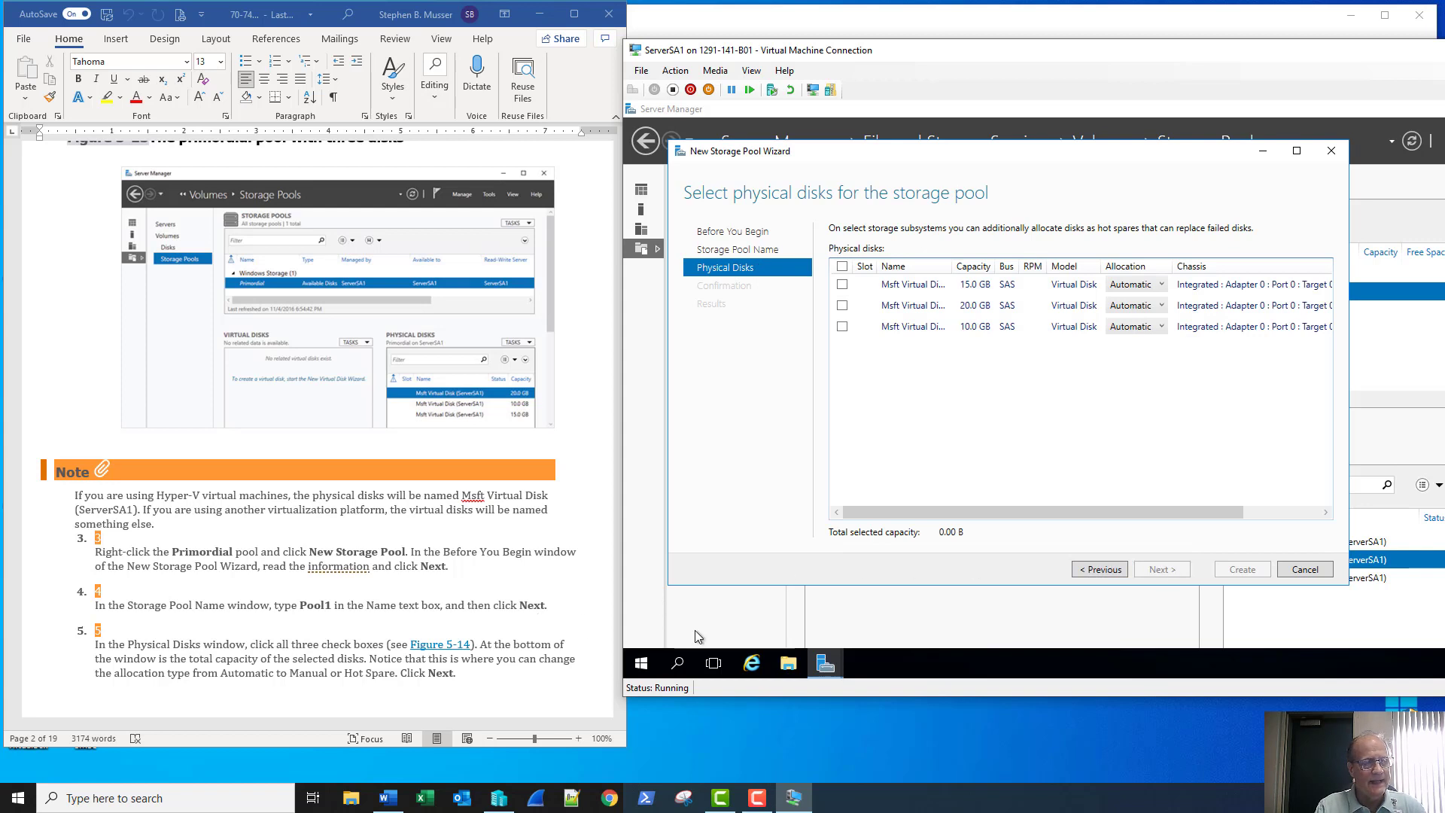
left_click(843, 284)
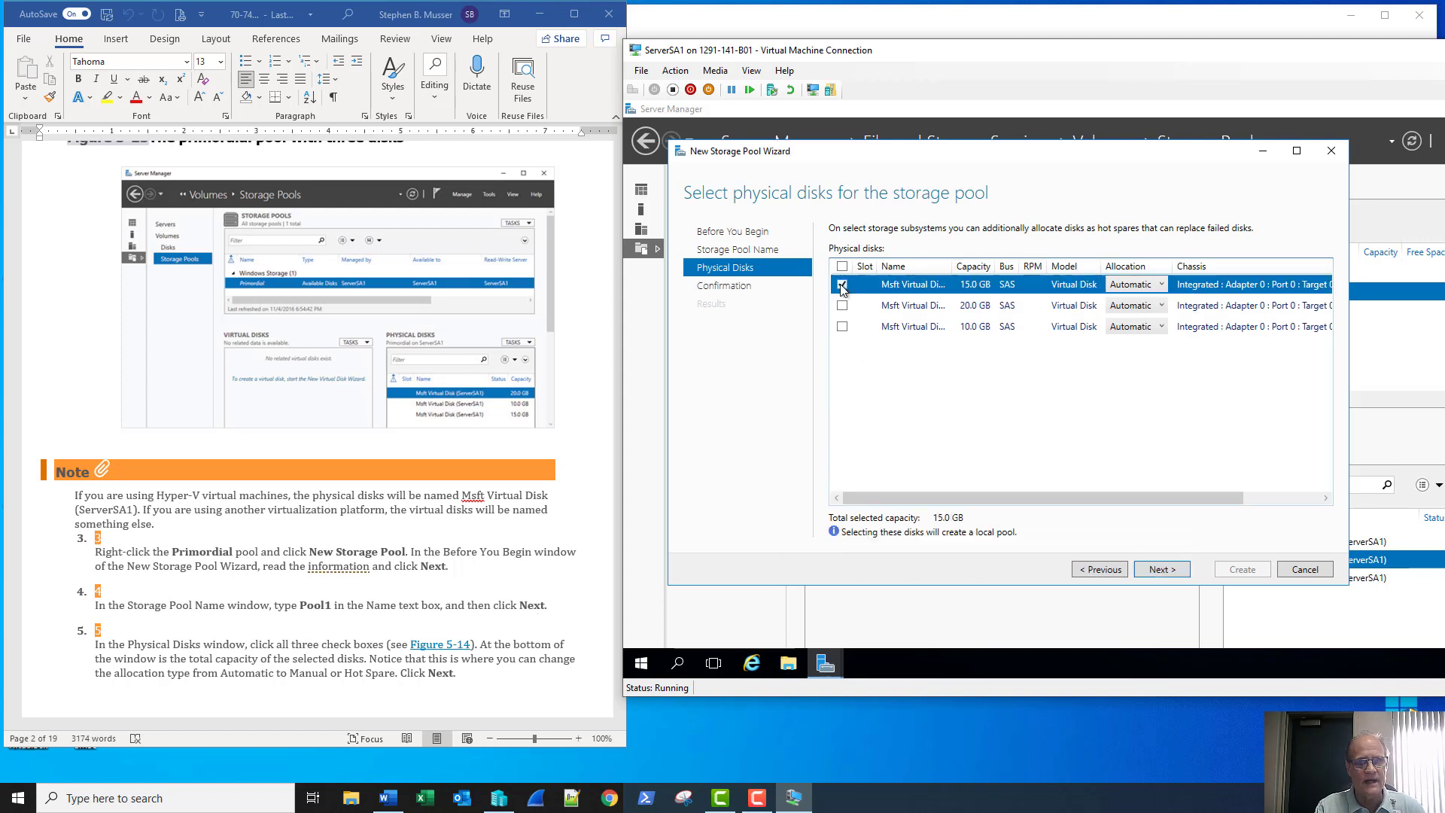
left_click(842, 306)
left_click(842, 327)
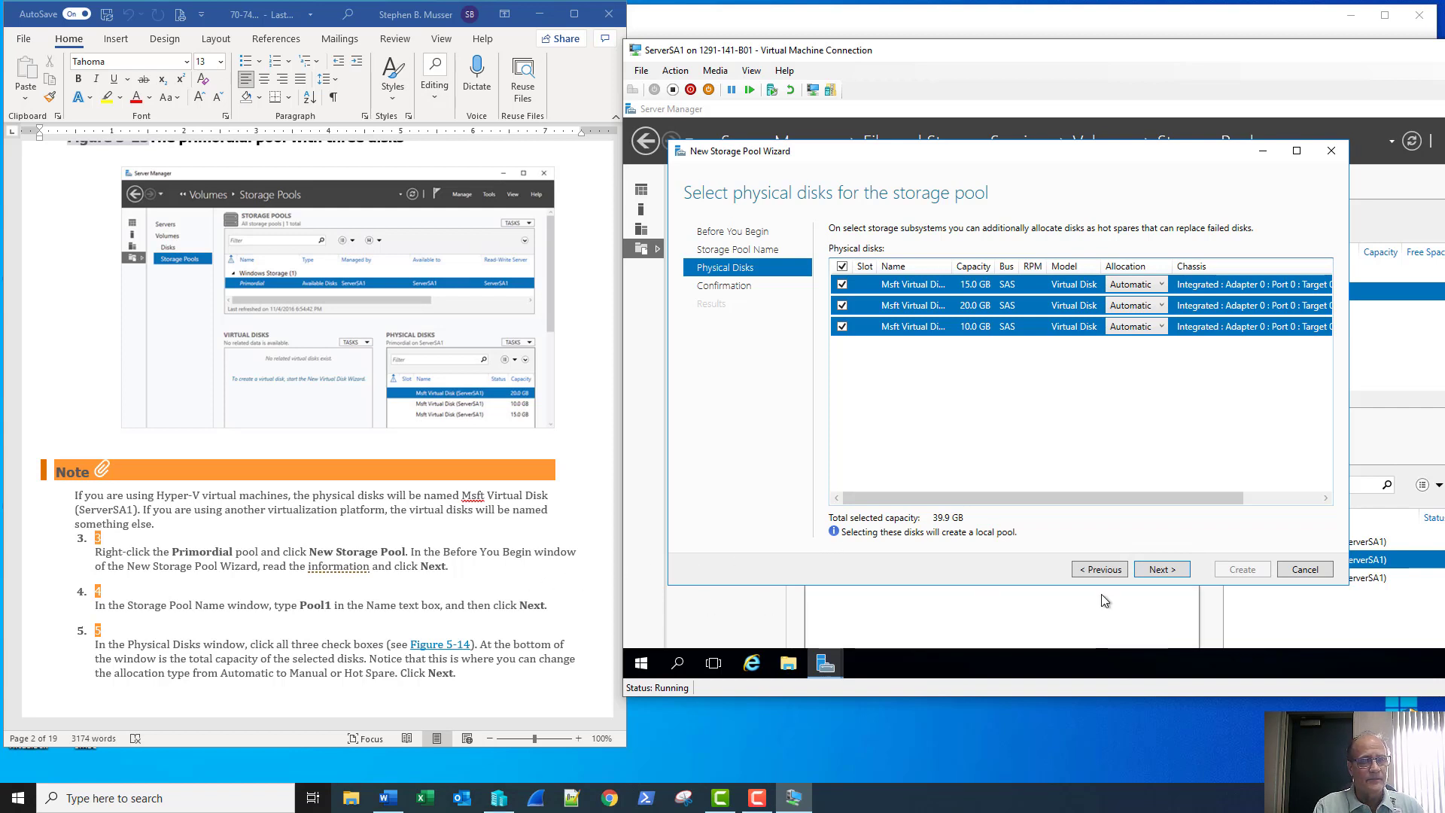
left_click(1161, 336)
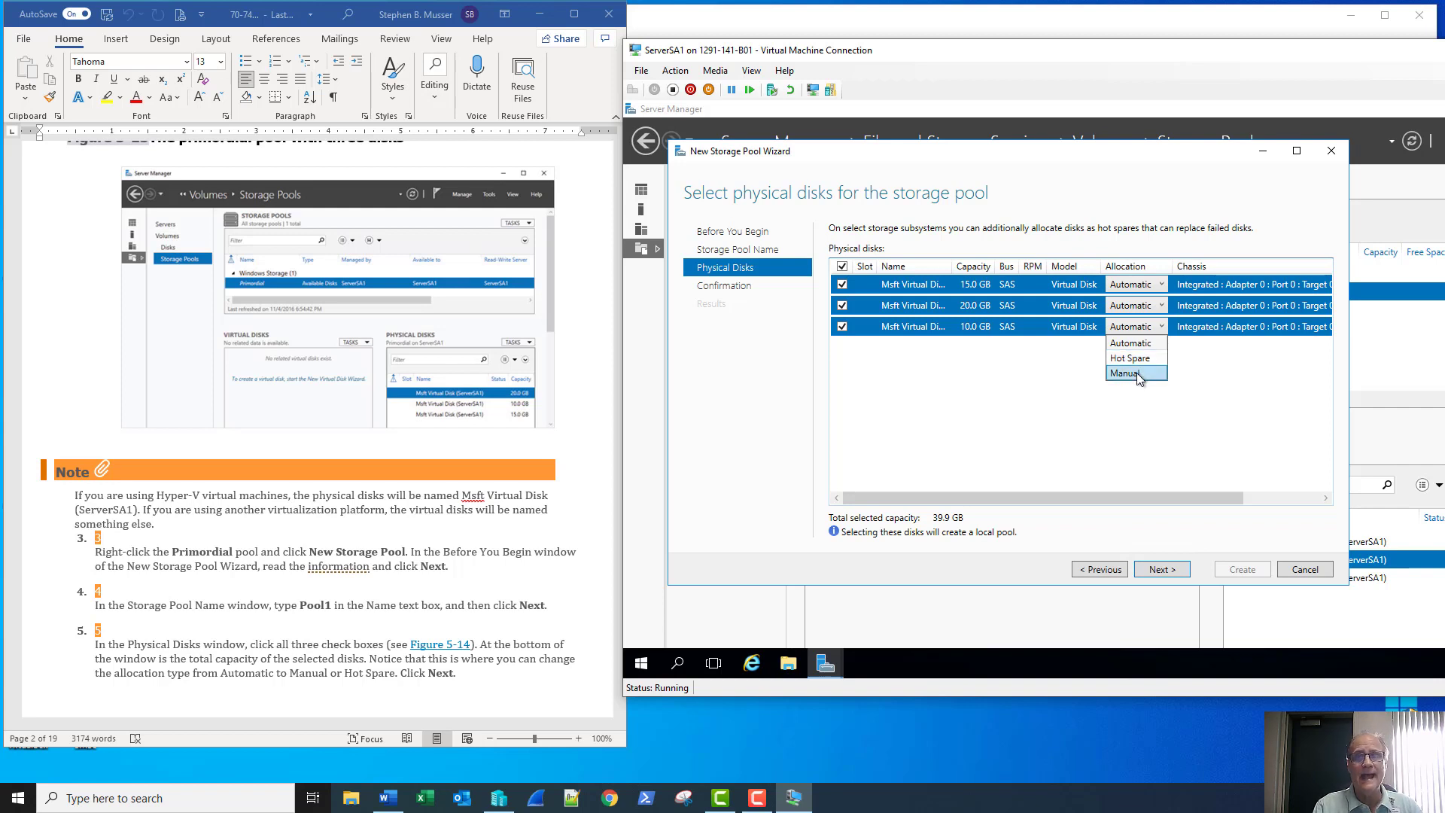
left_click(1267, 379)
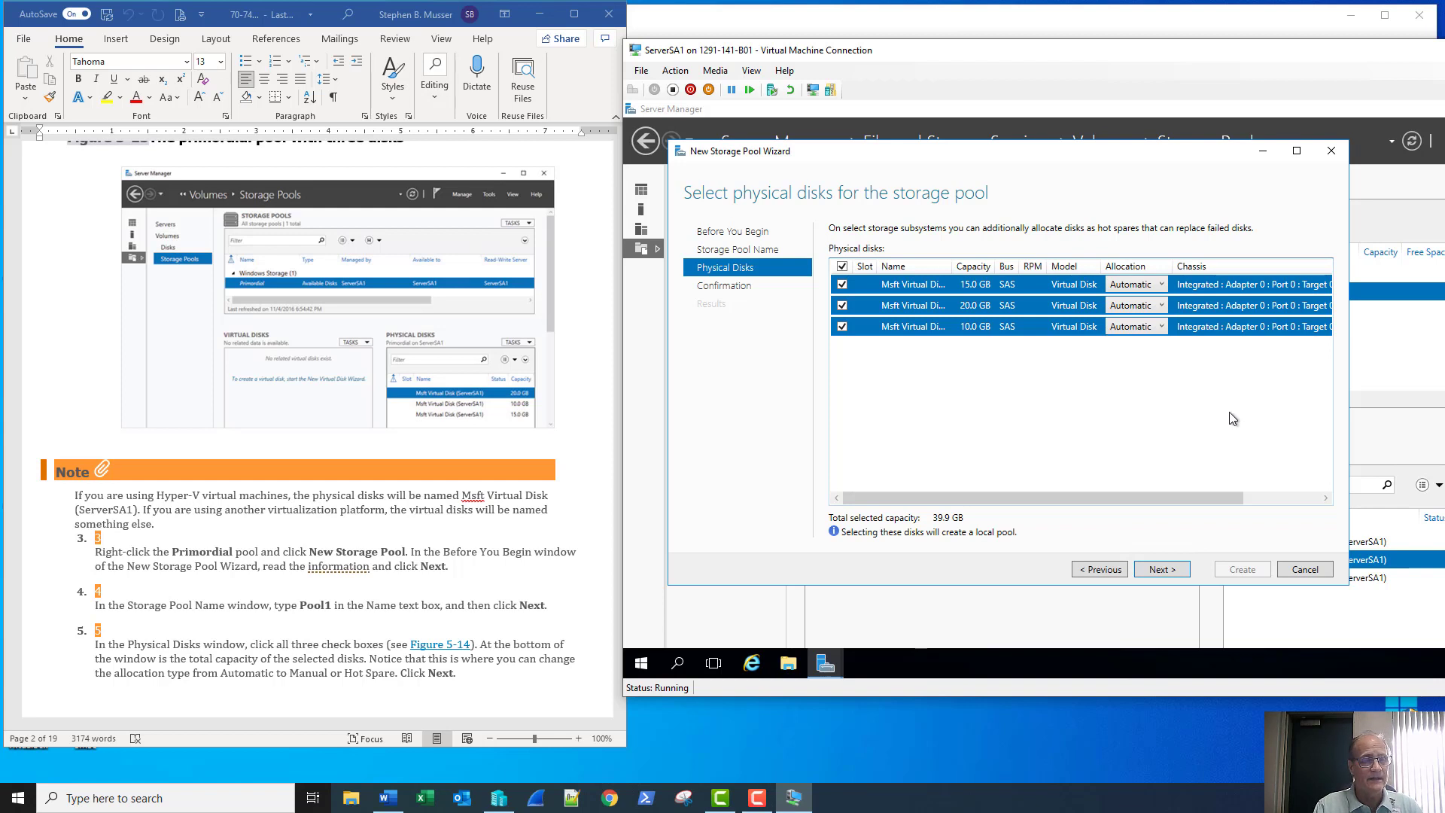
left_click(1163, 572)
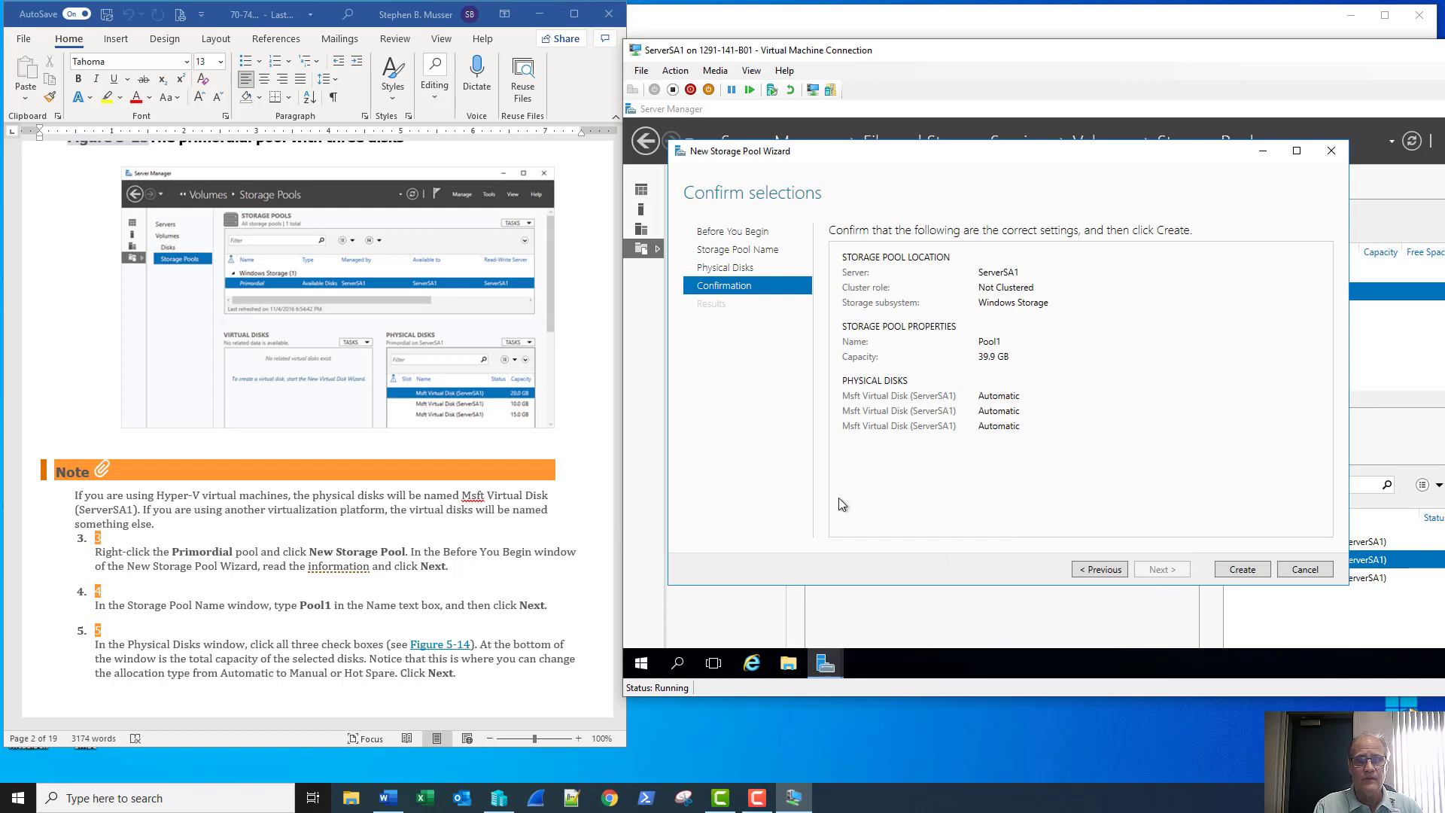
Create Pool1 from the confirmation page and close the wizard once all tasks finish
scroll(475, 536, "down", 3)
scroll(475, 536, "down", 9)
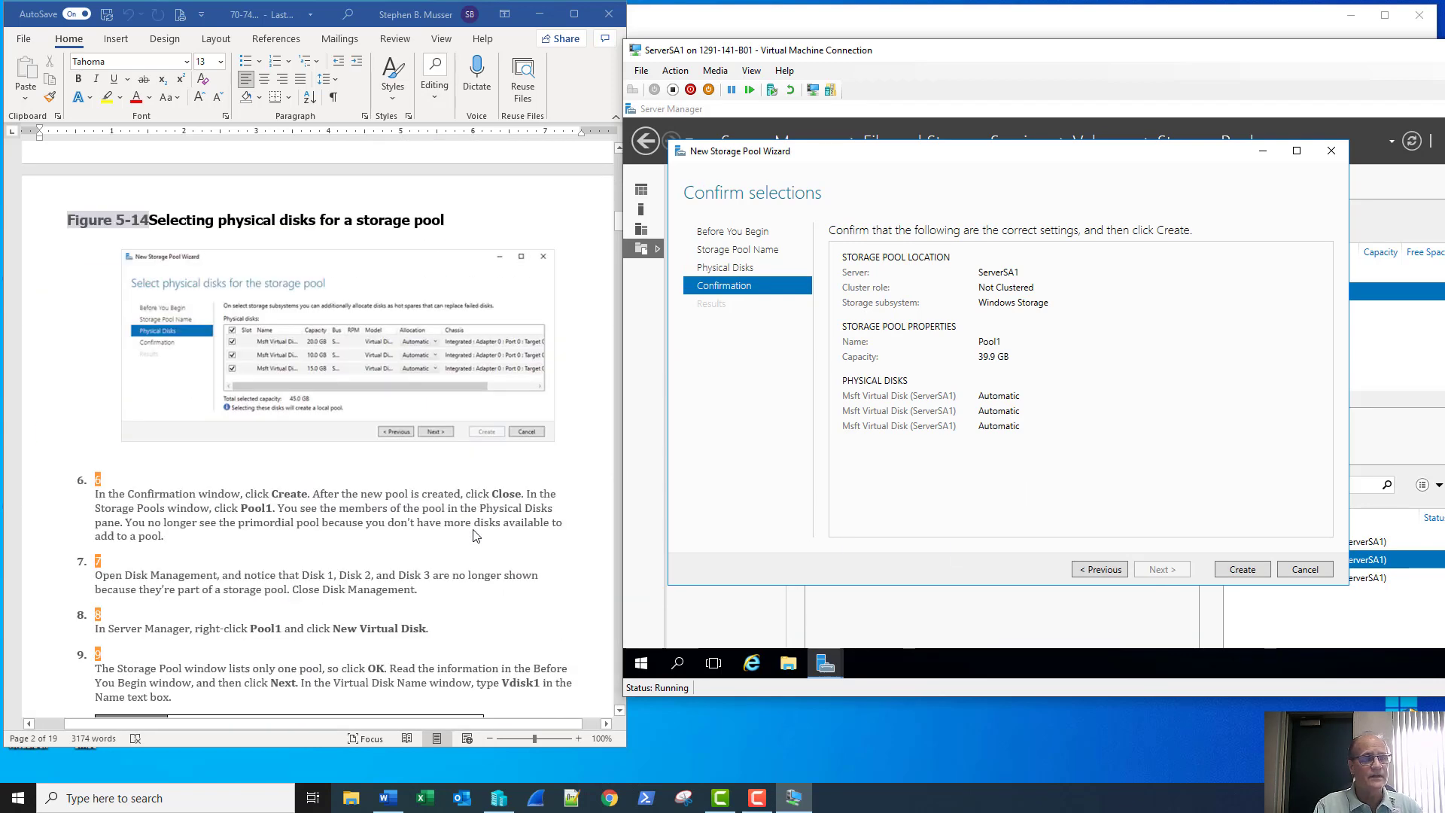
left_click(1241, 570)
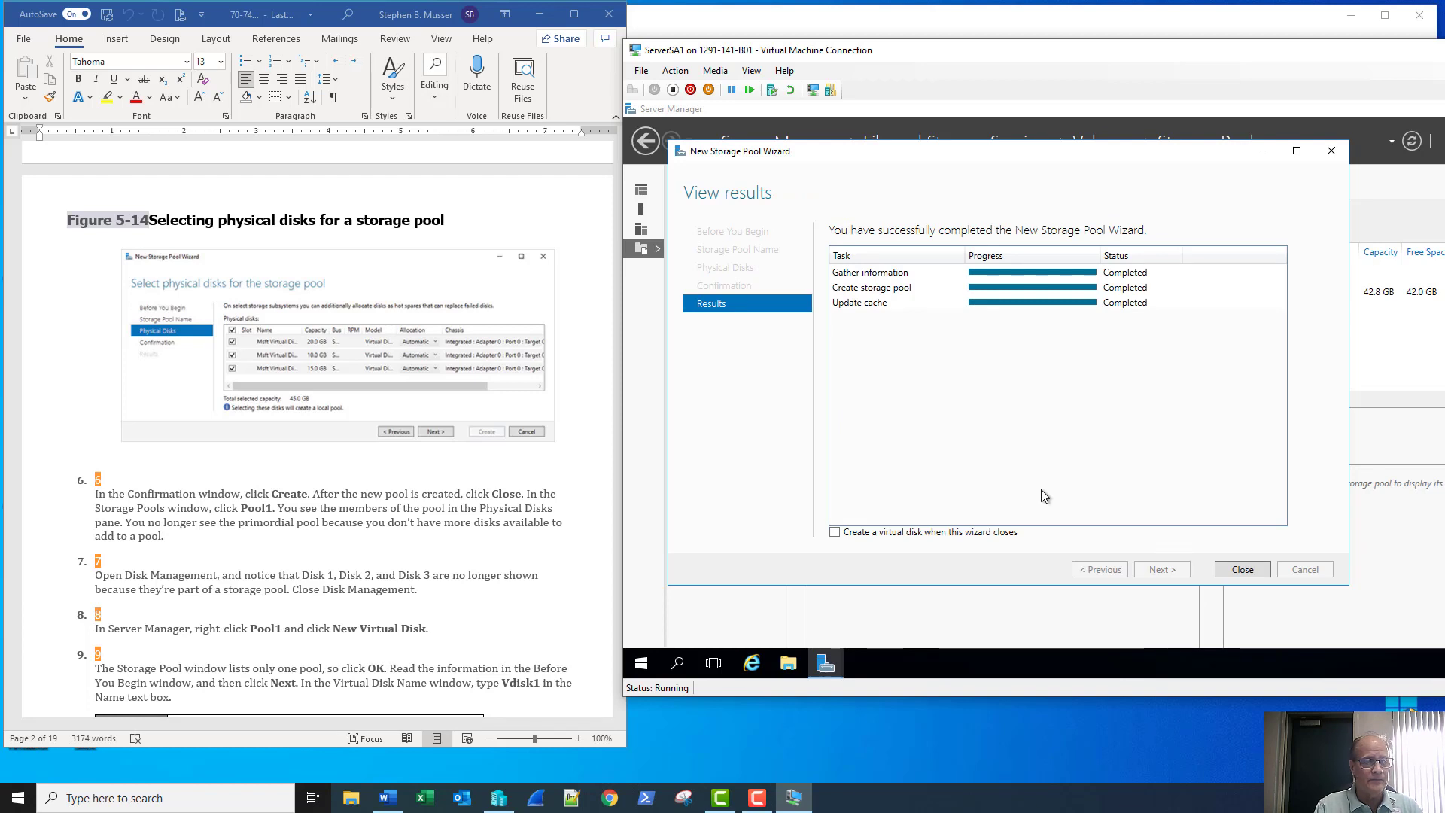
left_click(1244, 569)
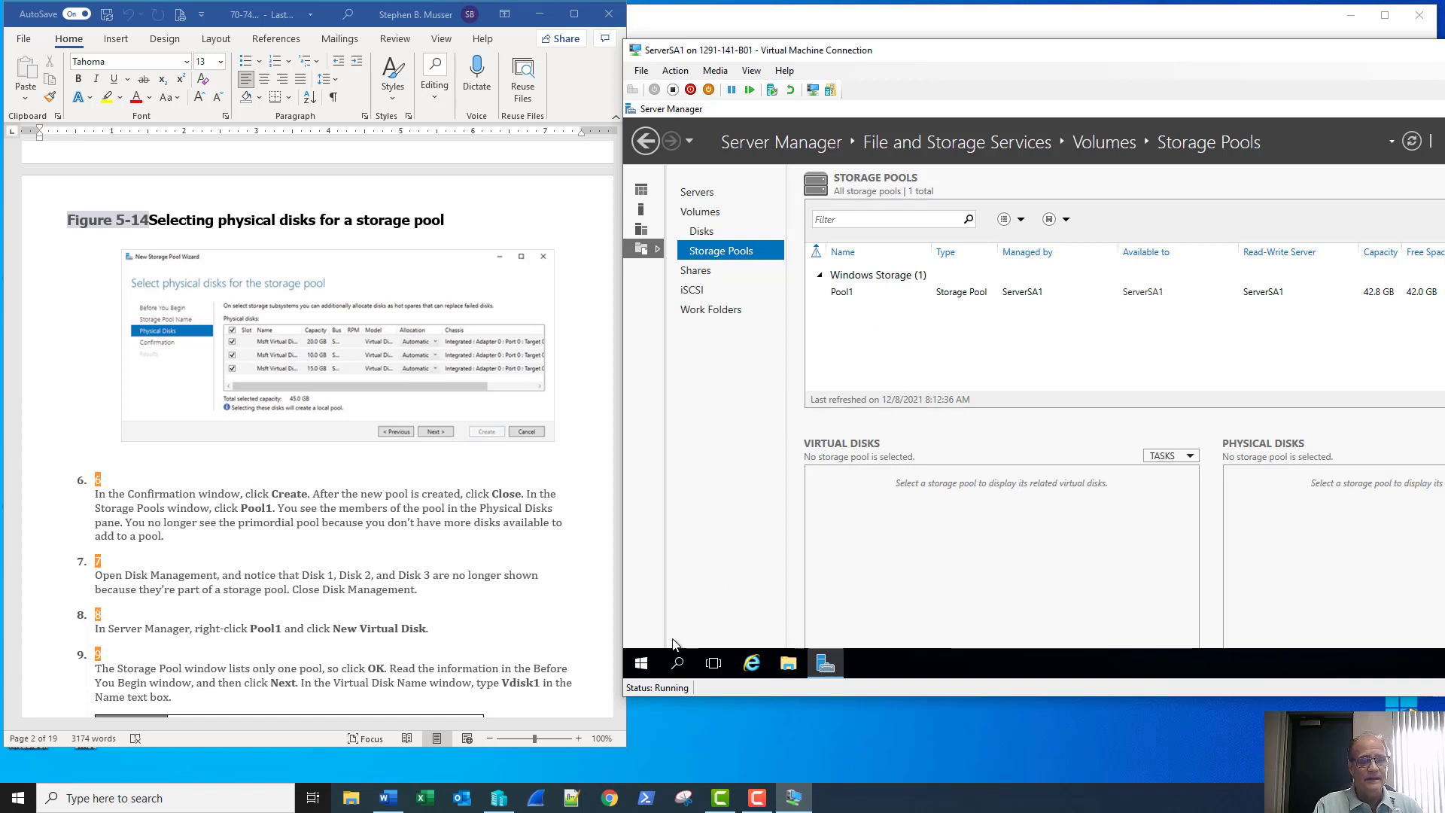
right_click(646, 667)
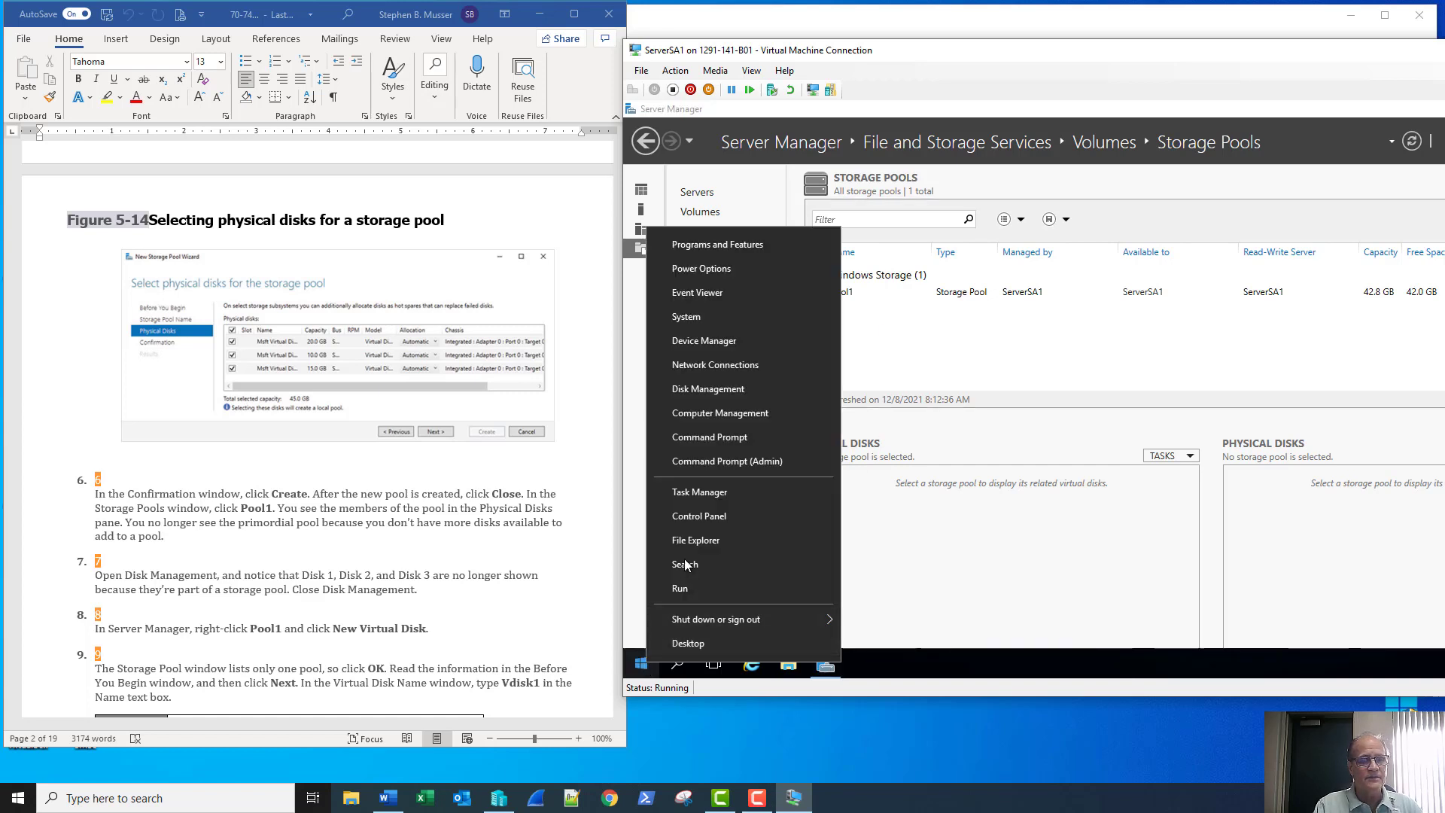
left_click(699, 391)
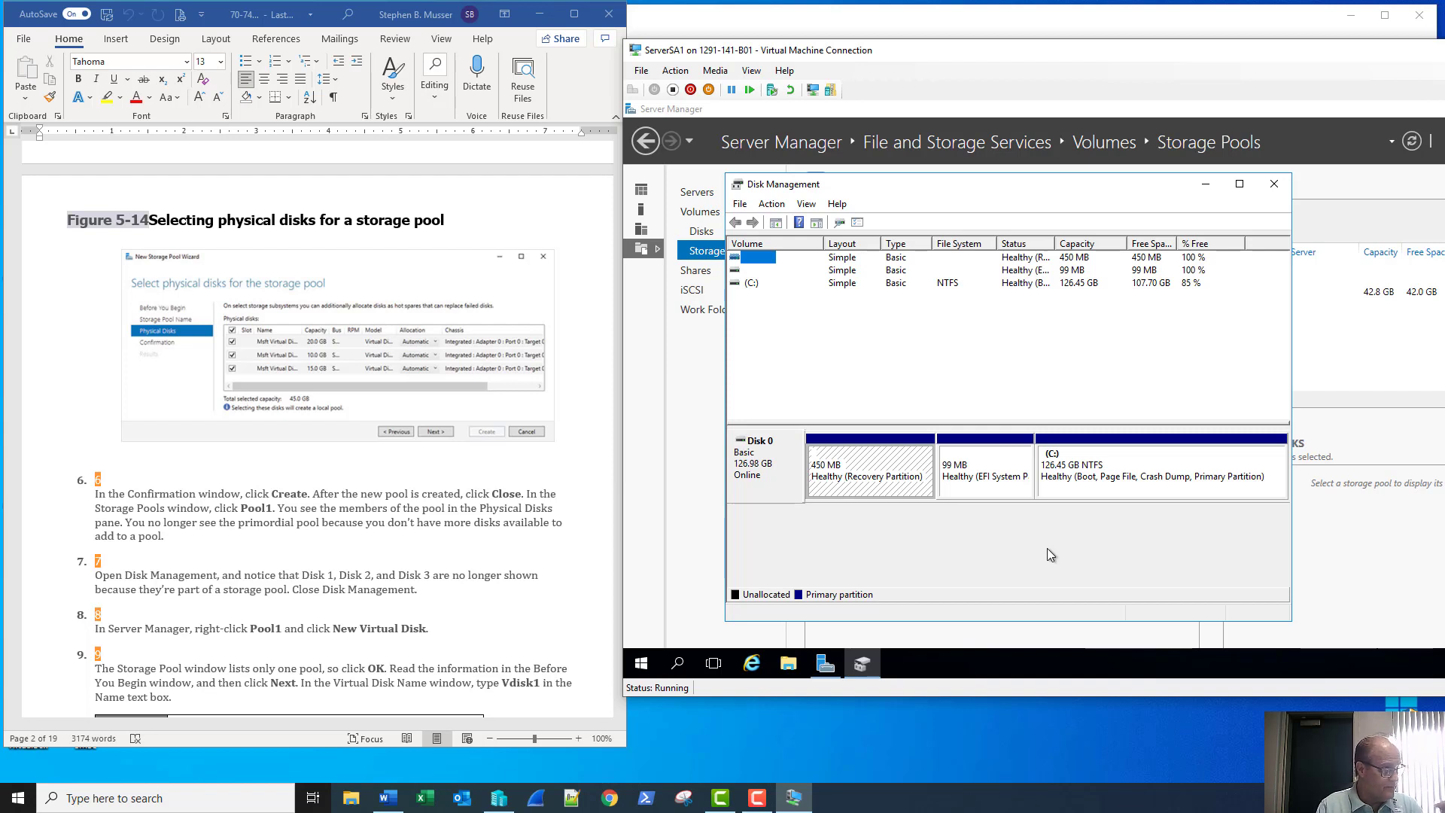
left_click(1274, 185)
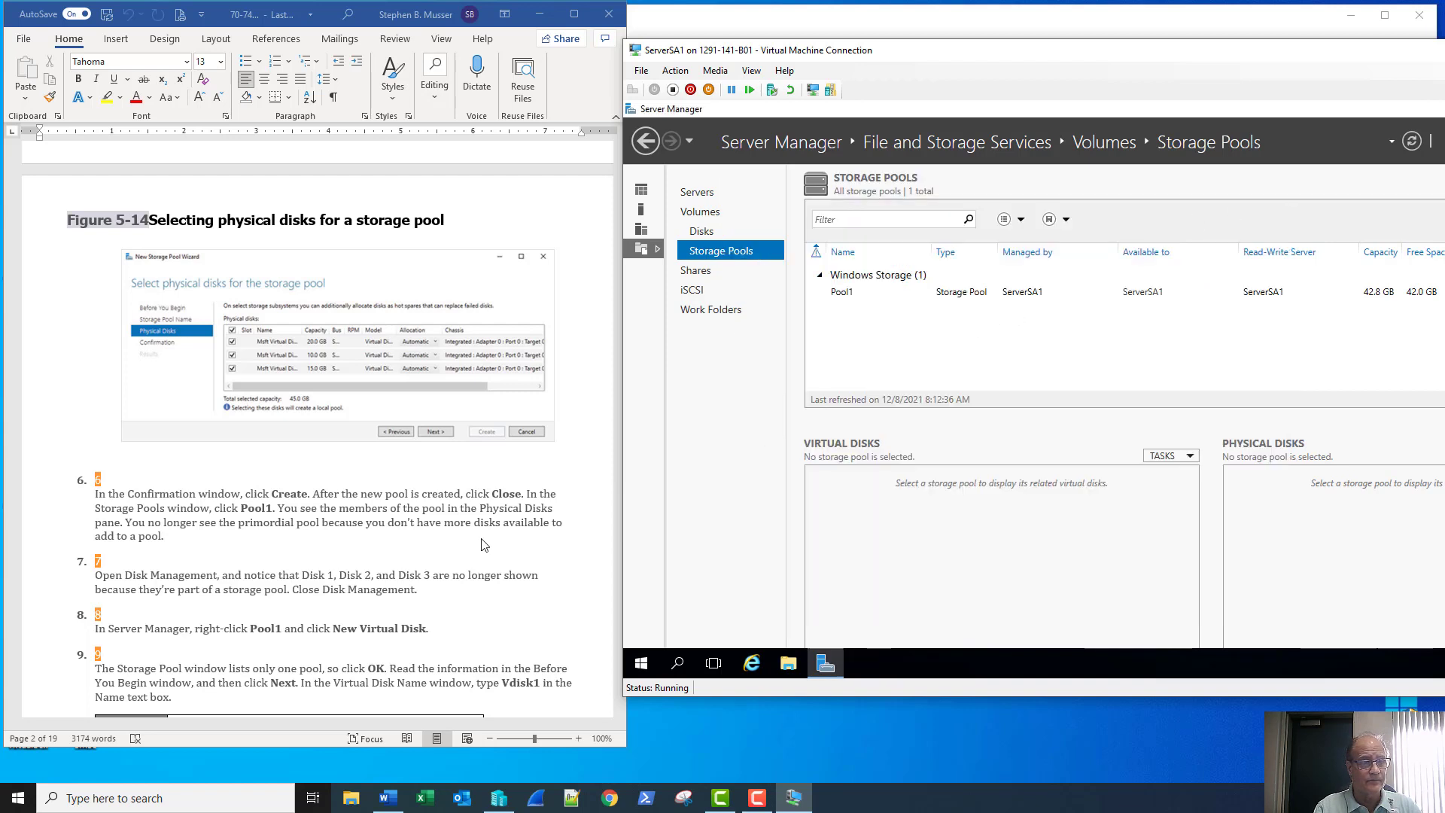
Launch the New Virtual Disk wizard from Pool1's context menu, confirming Pool1 as source
left_click(903, 297)
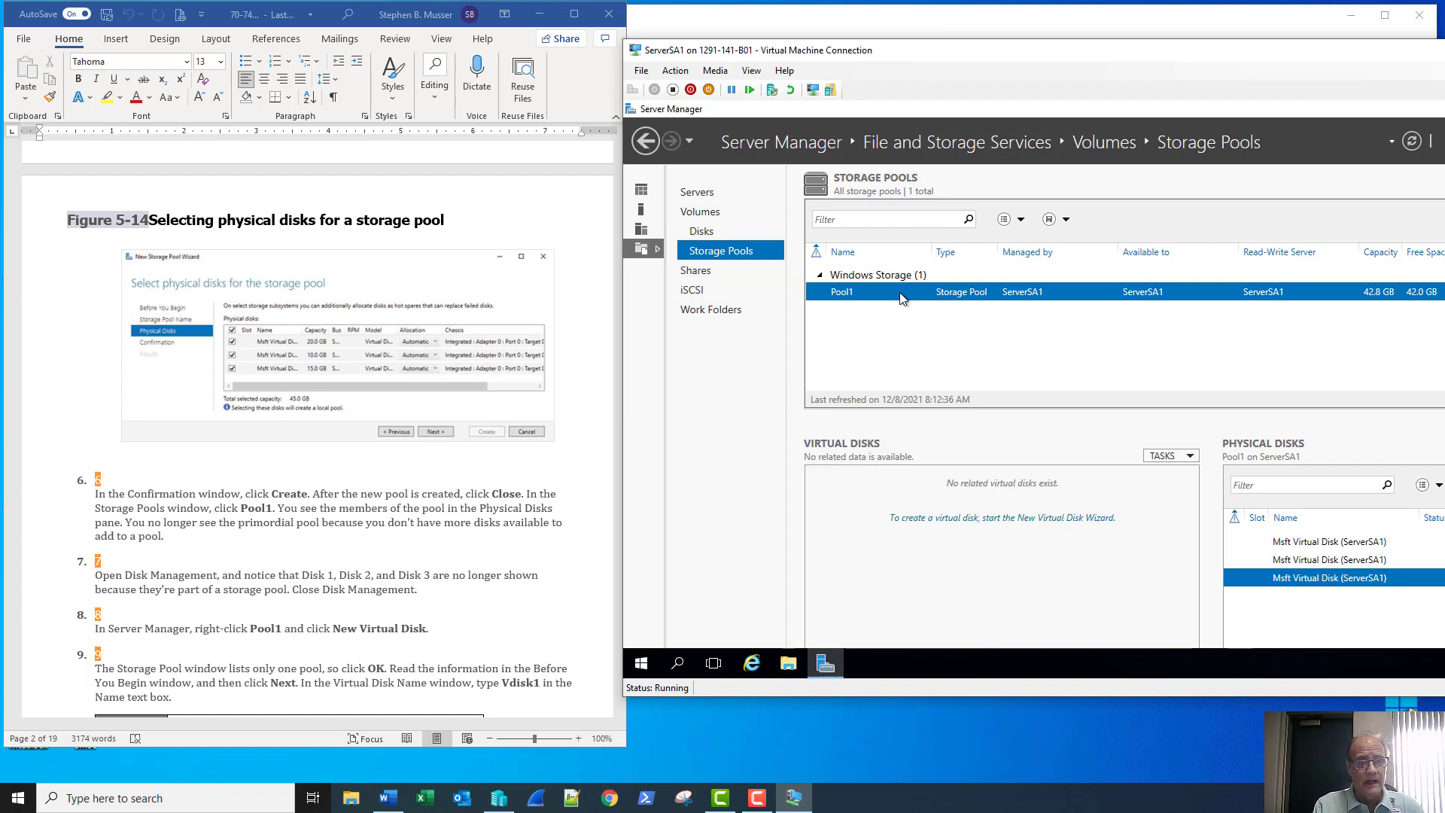
right_click(902, 298)
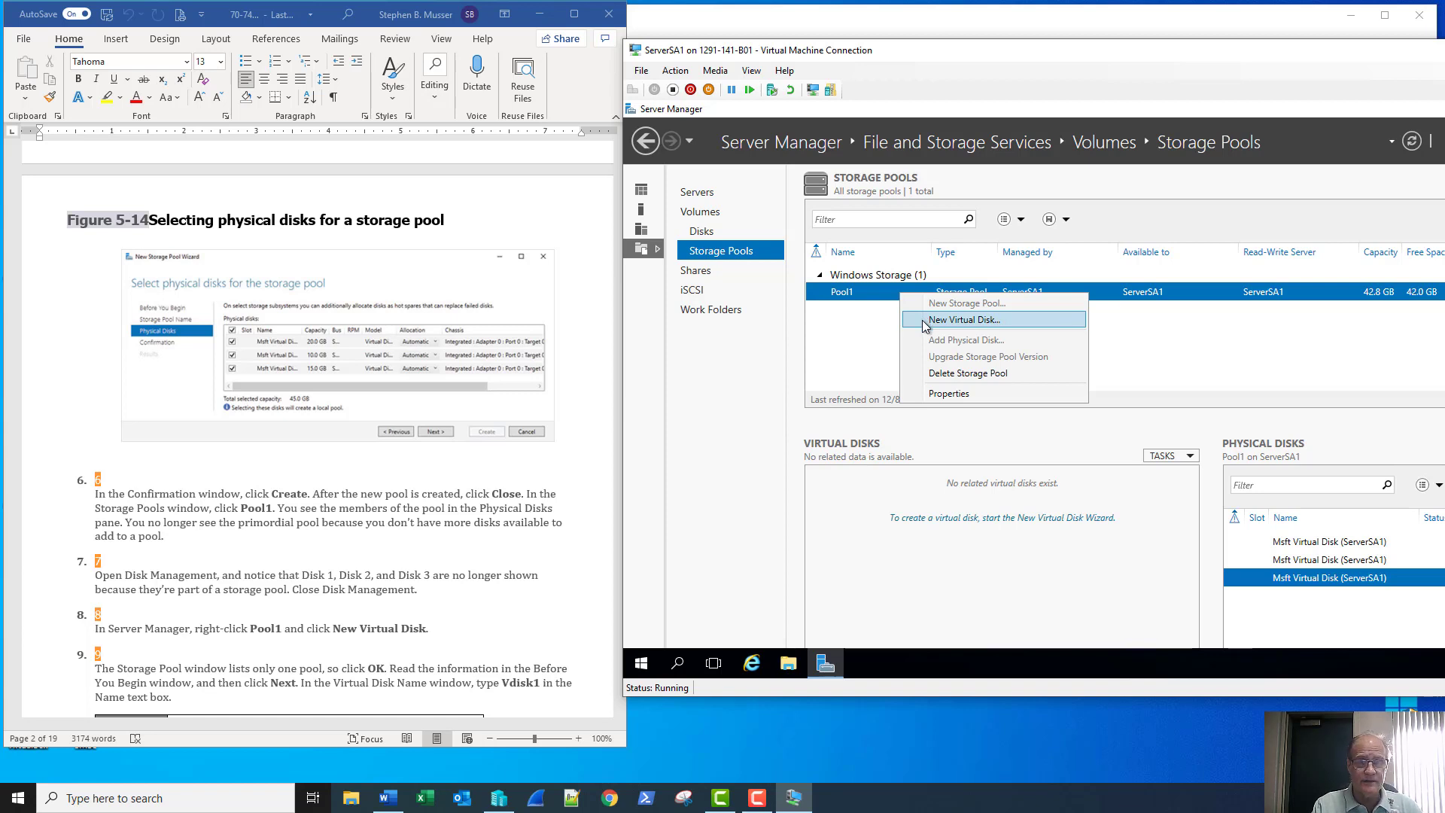
left_click(925, 320)
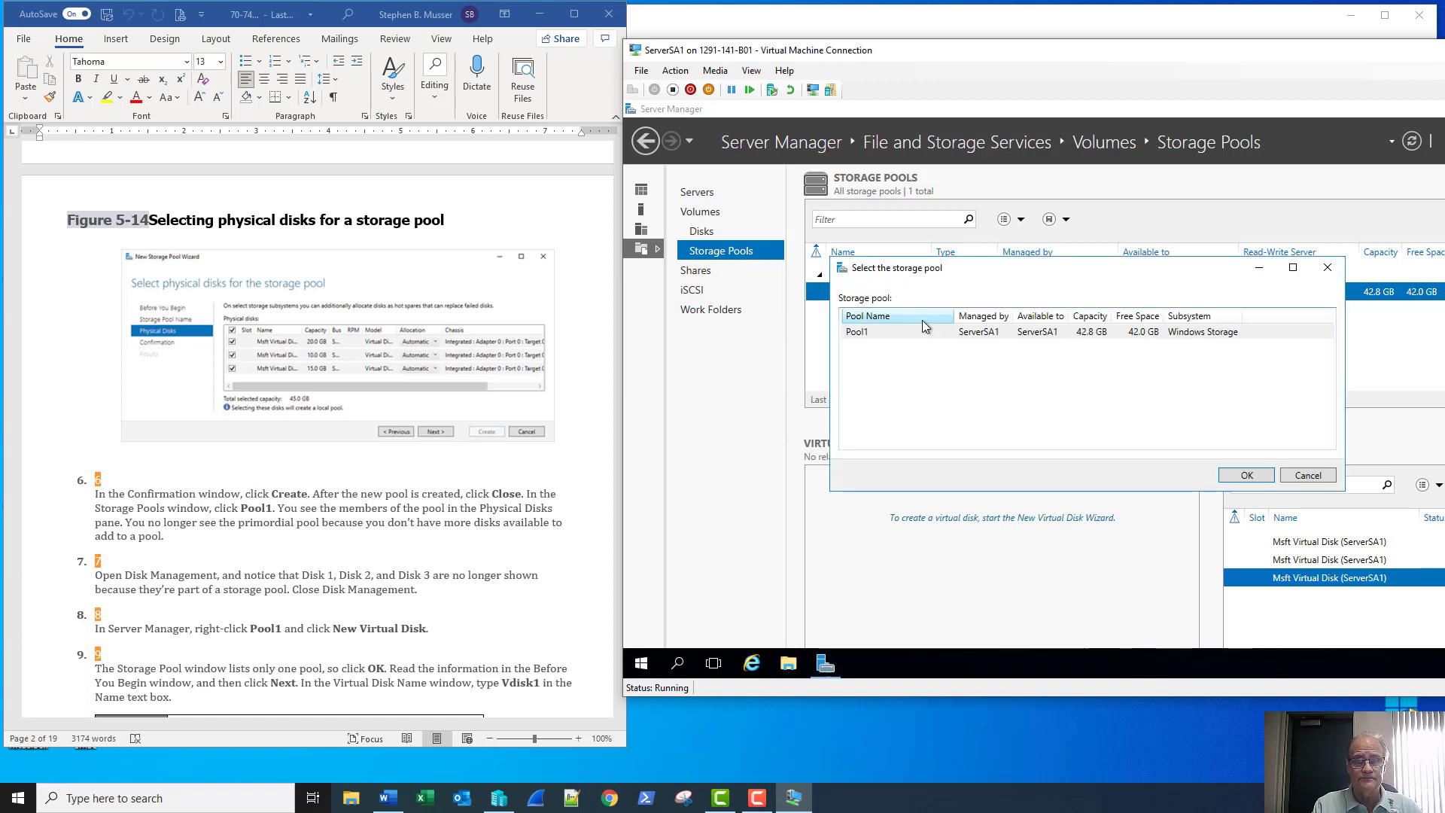
left_click(911, 337)
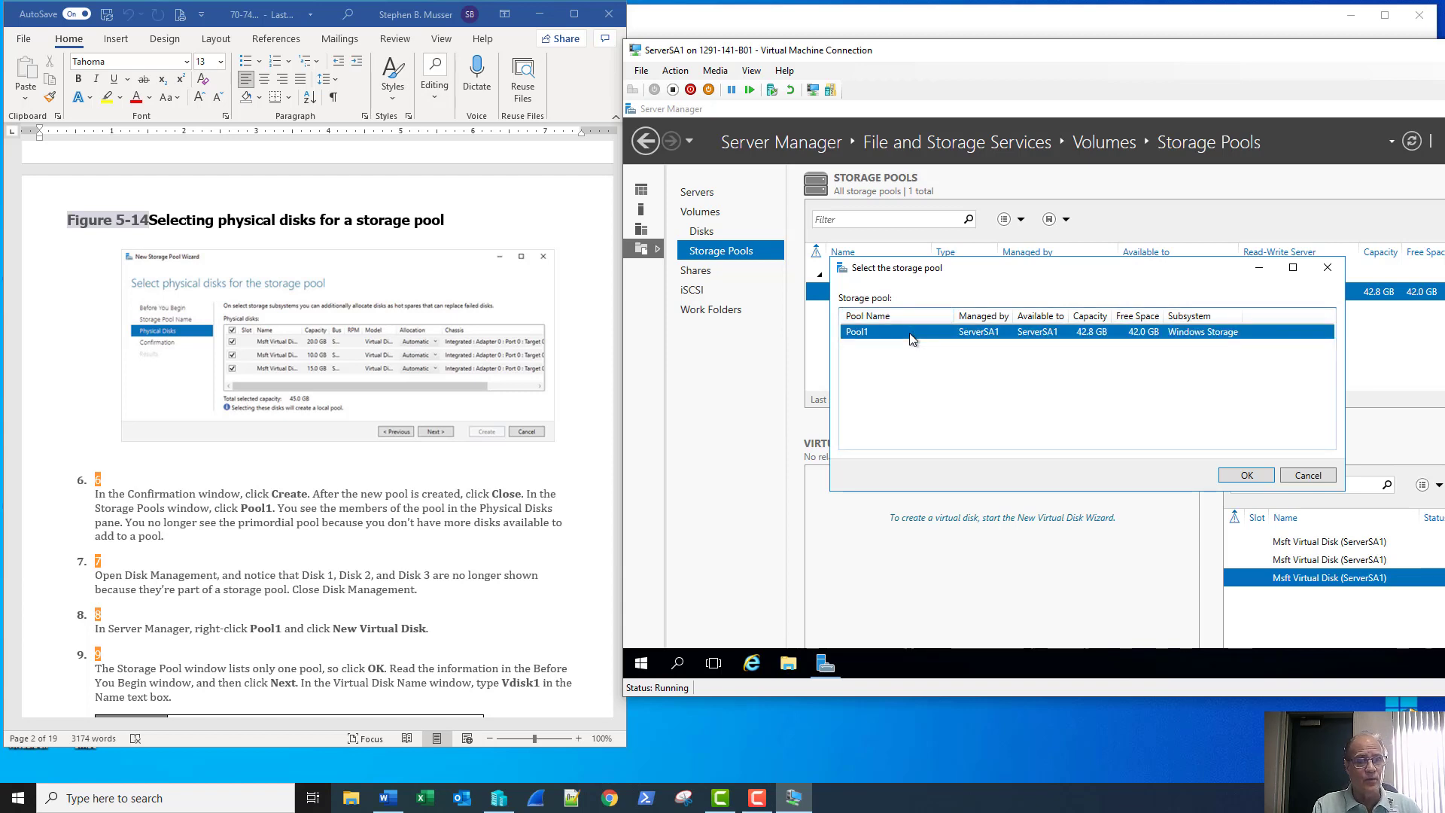
left_click(1247, 475)
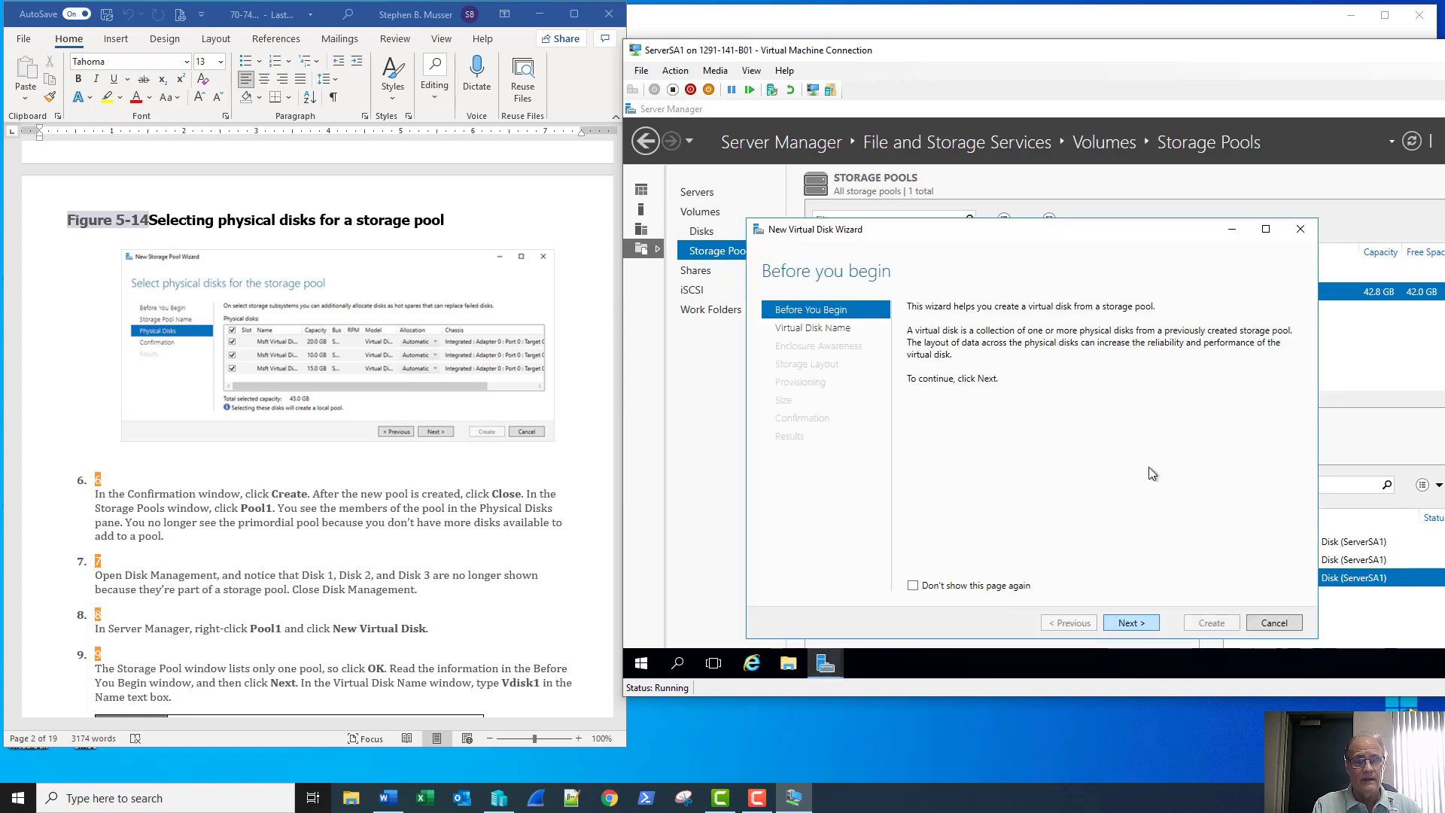
Enter Vdisk1 as the virtual disk name, then return to the lab document
left_click(1130, 623)
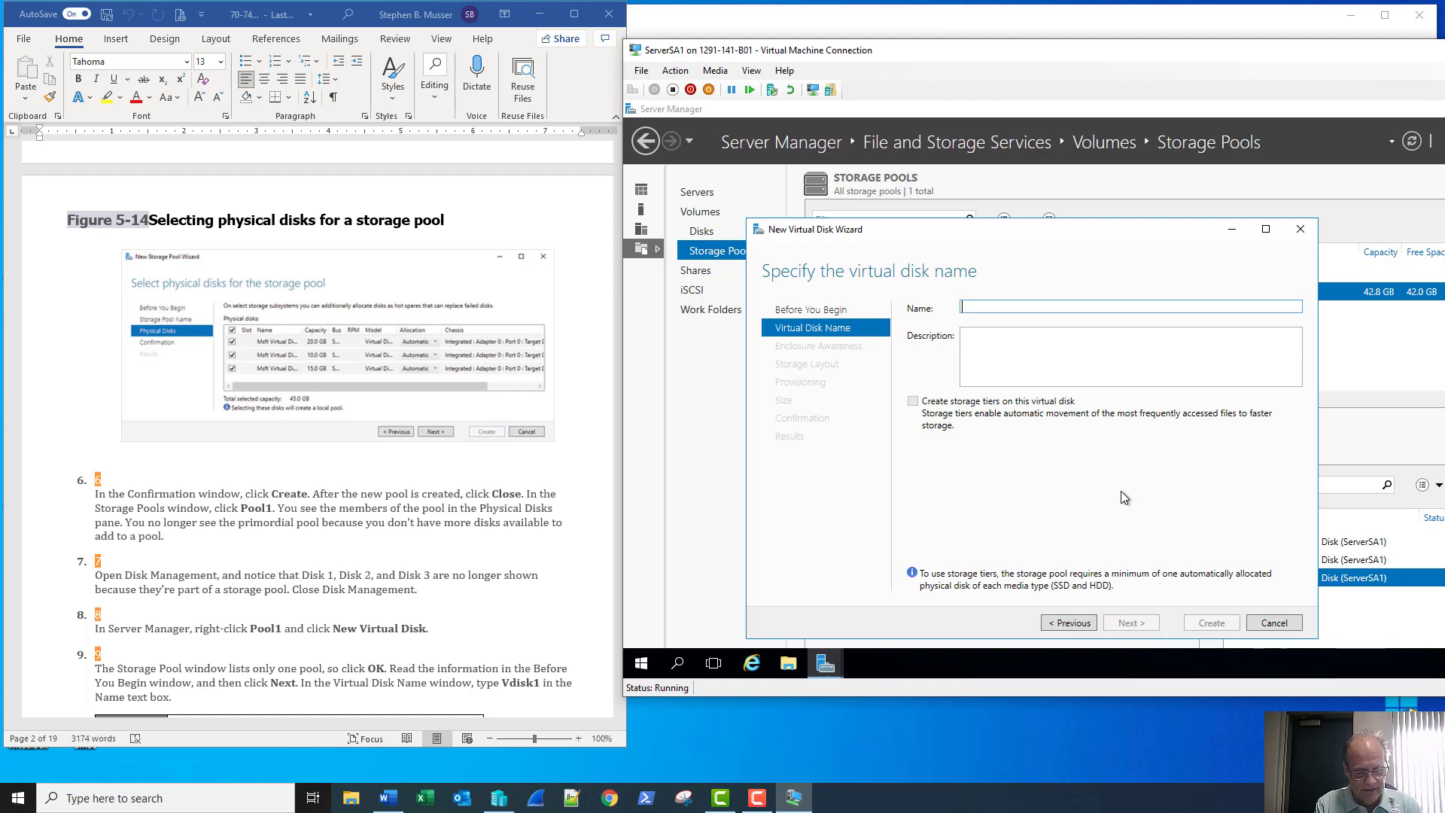
type("Vdisk1")
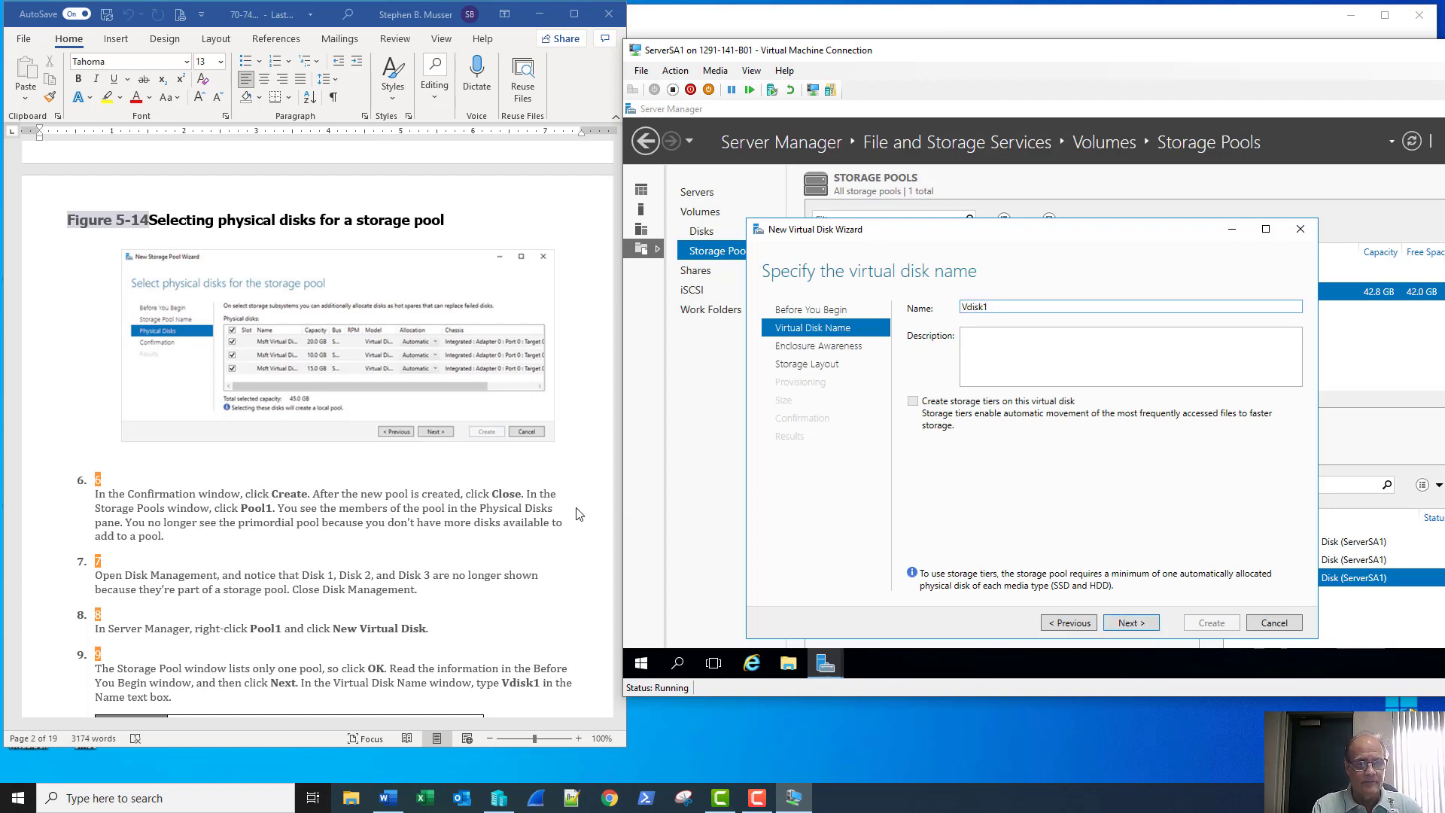
scroll(493, 500, "down", 4)
scroll(493, 501, "down", 3)
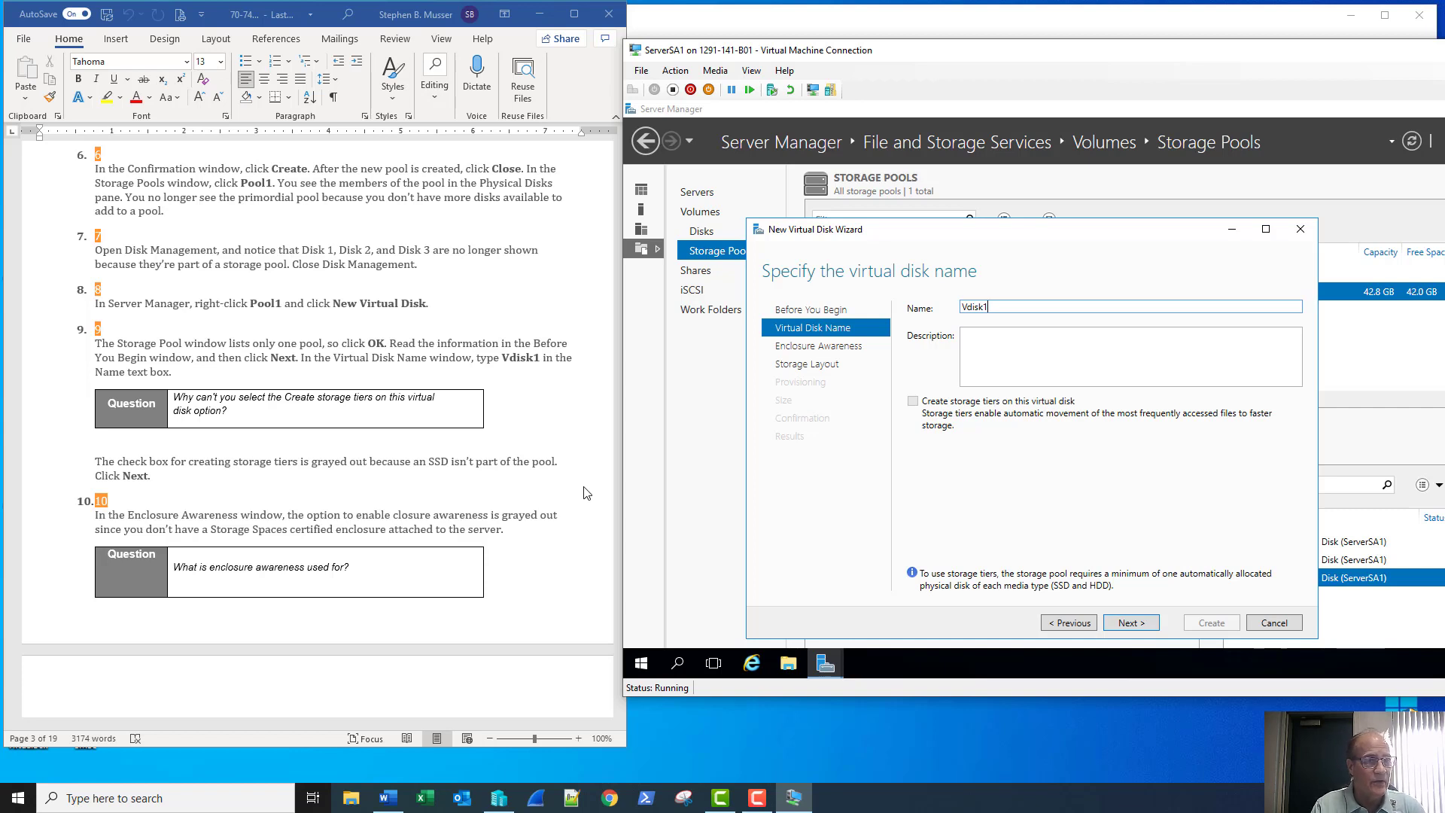
left_click(294, 420)
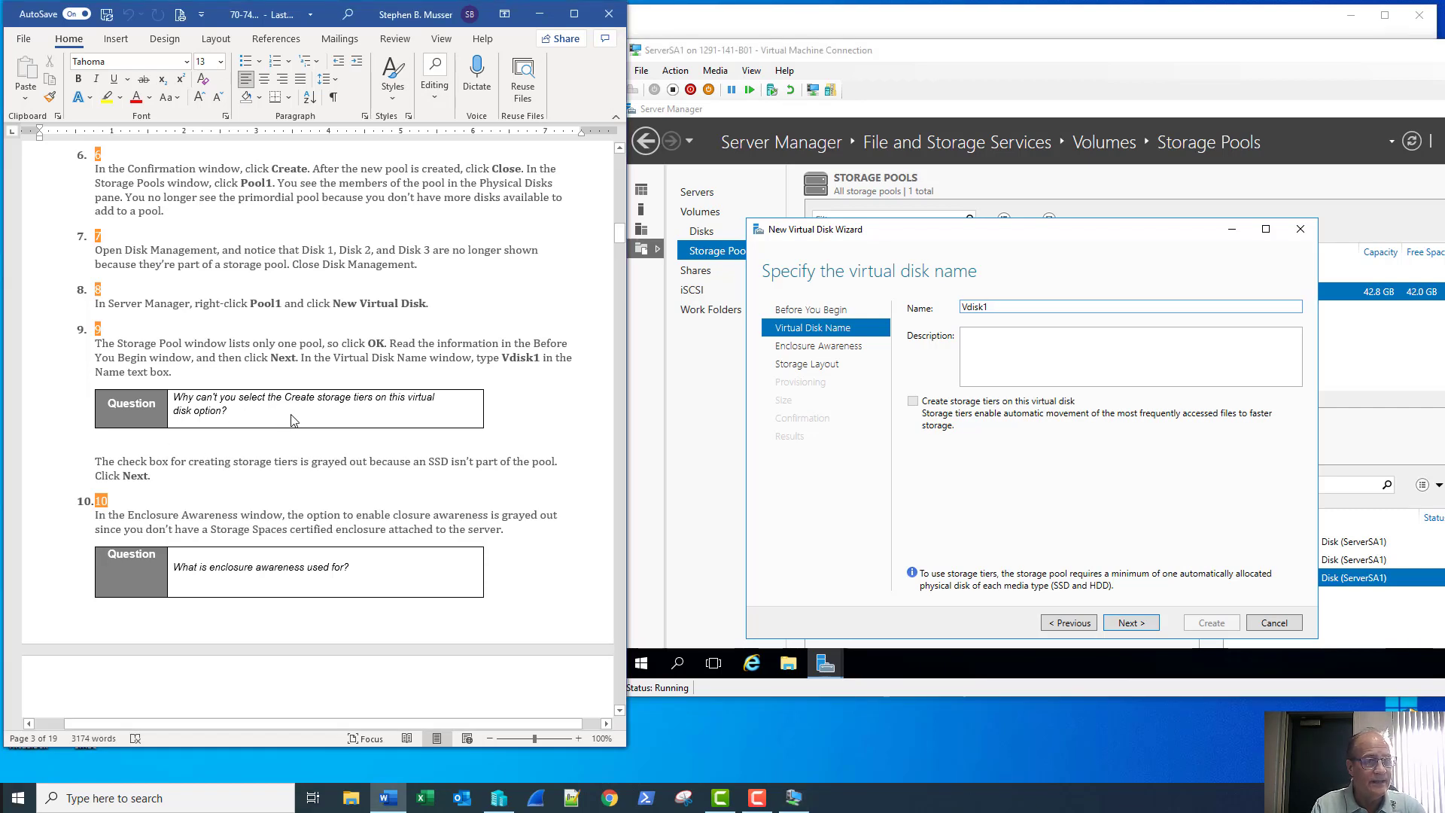
Answer the storage tiers question with "because one each of SSD and HDD do not exist."
left_click(296, 413)
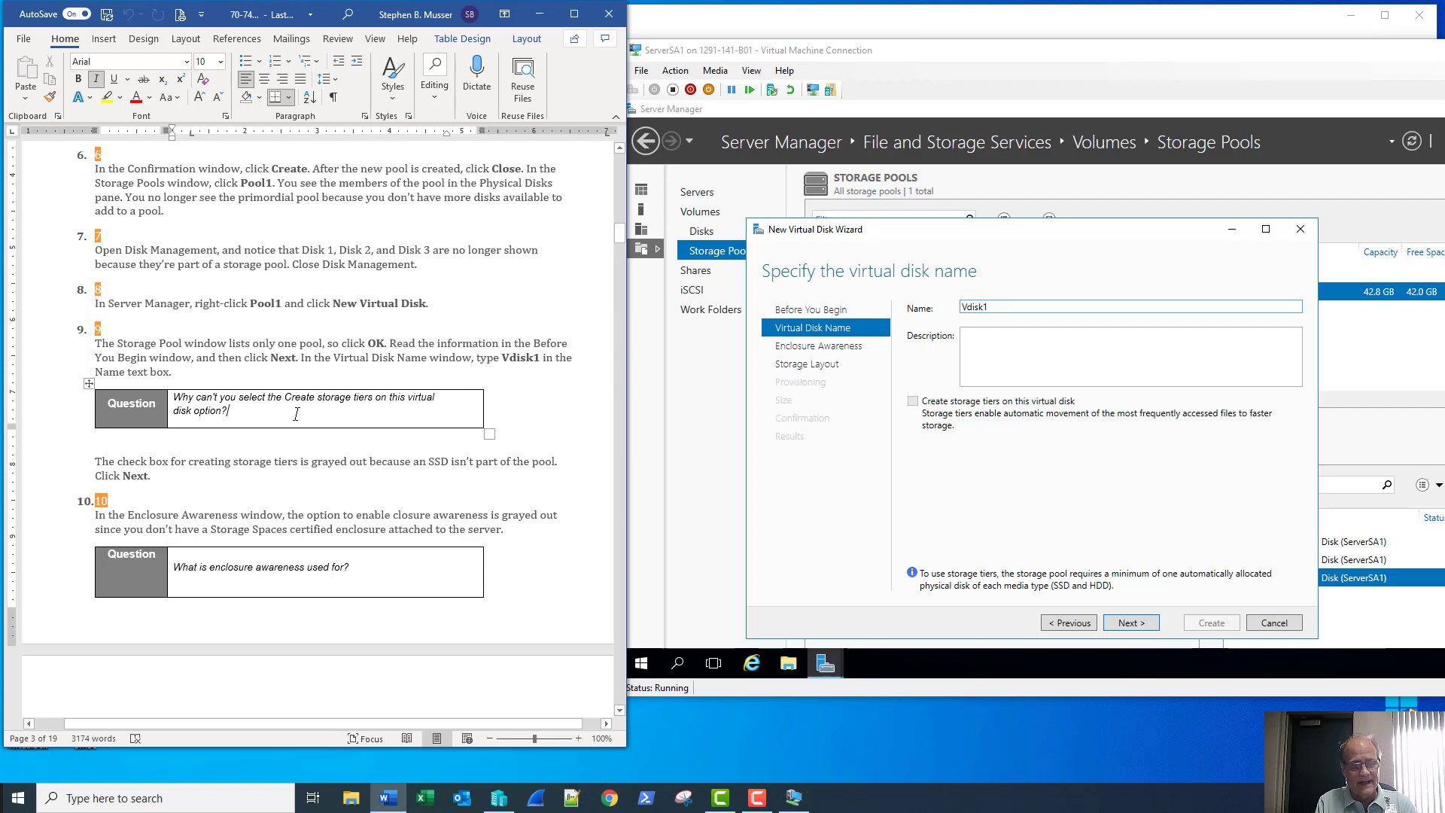
key("Return")
key("Return")
type("b")
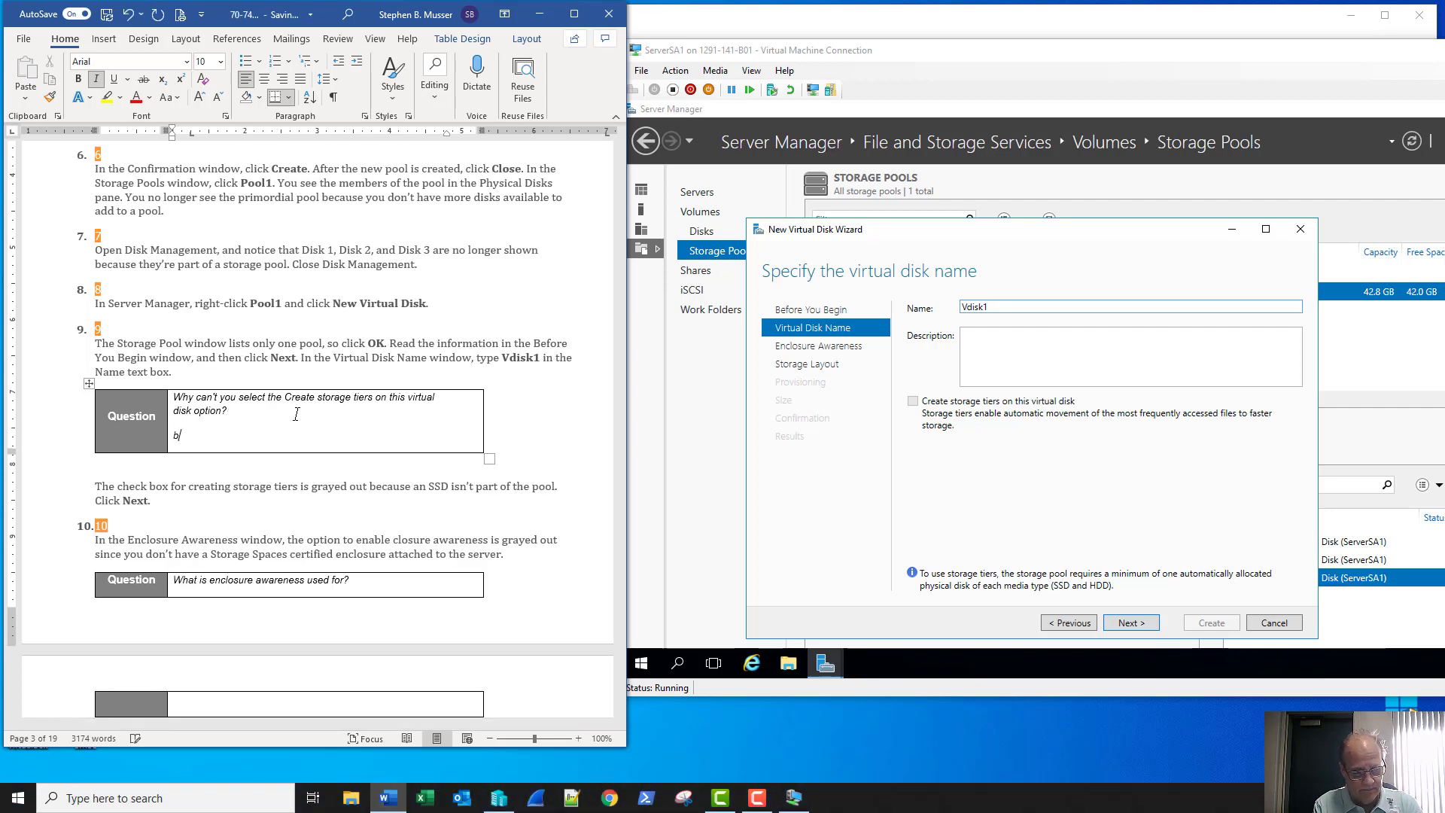
type("ecause ")
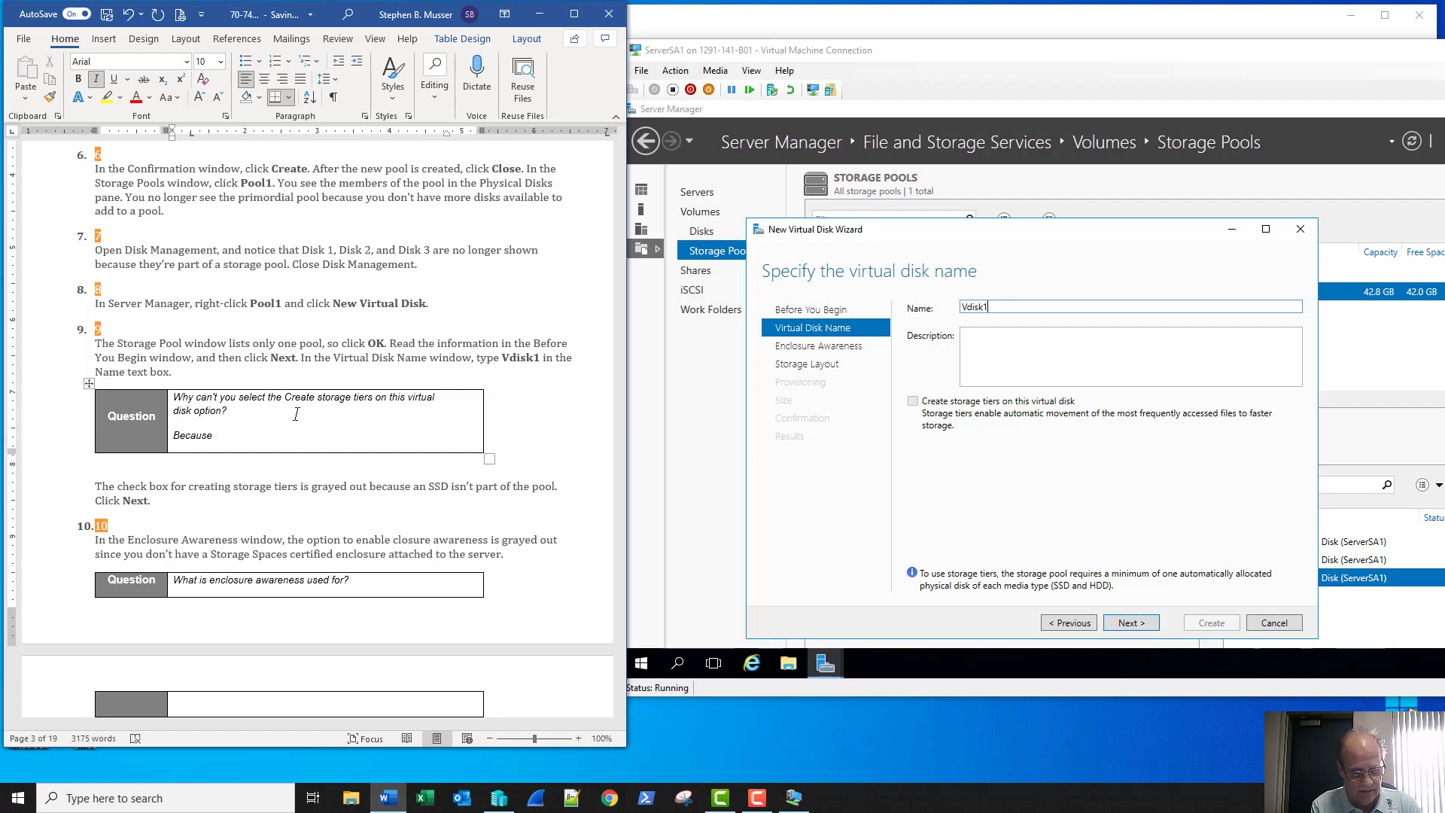
type("on")
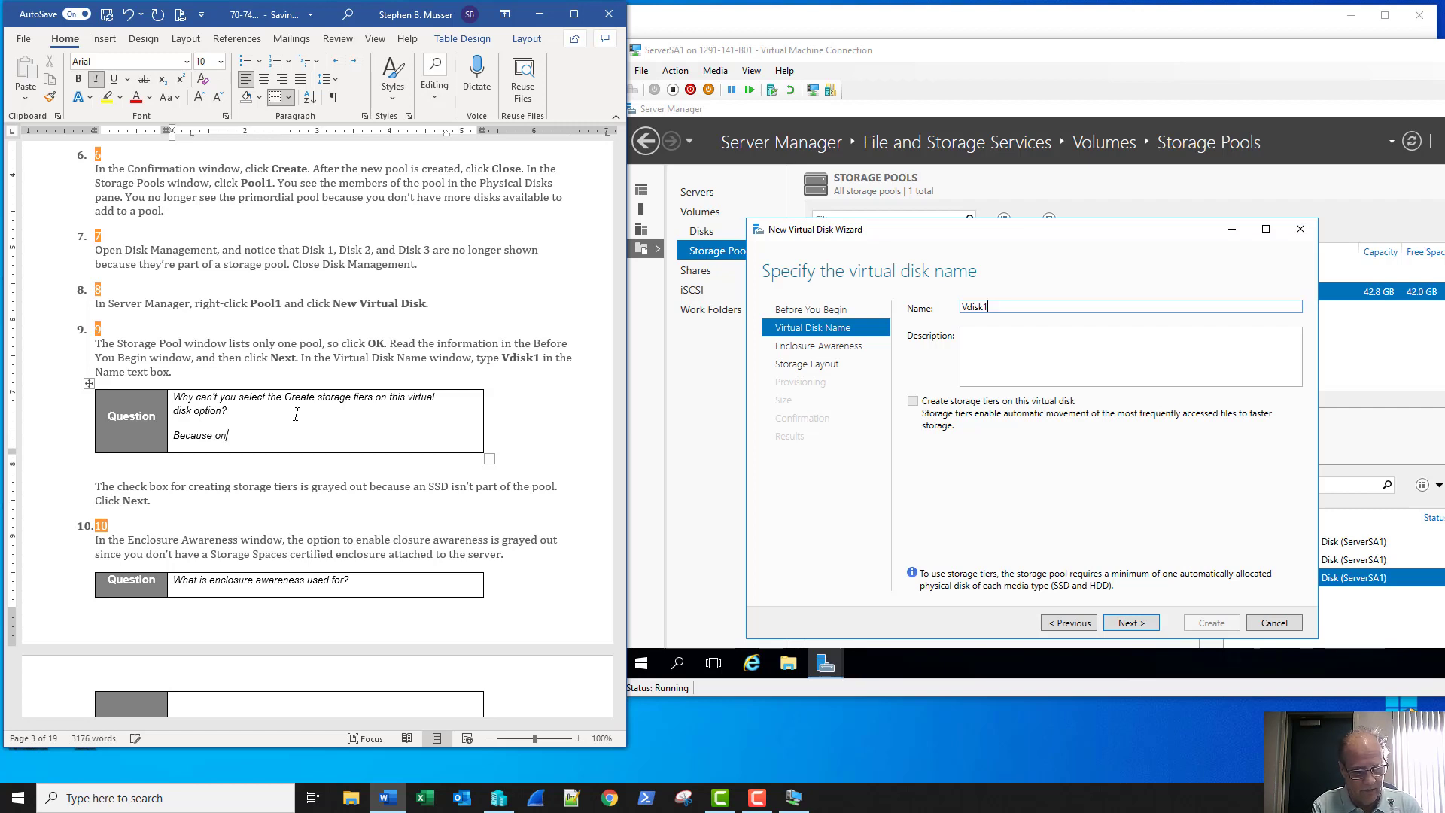
type("e each o")
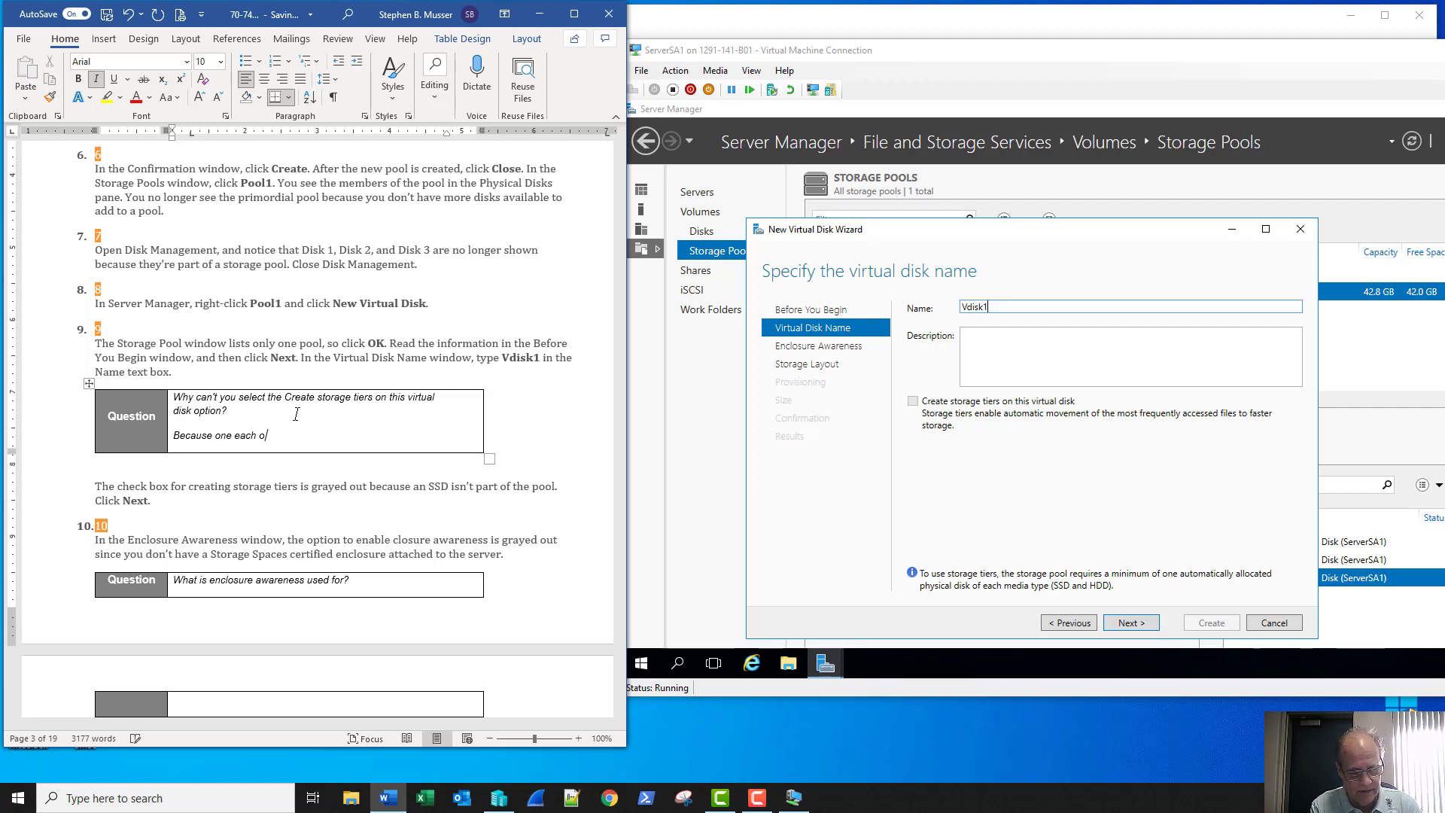
type("f SSD an")
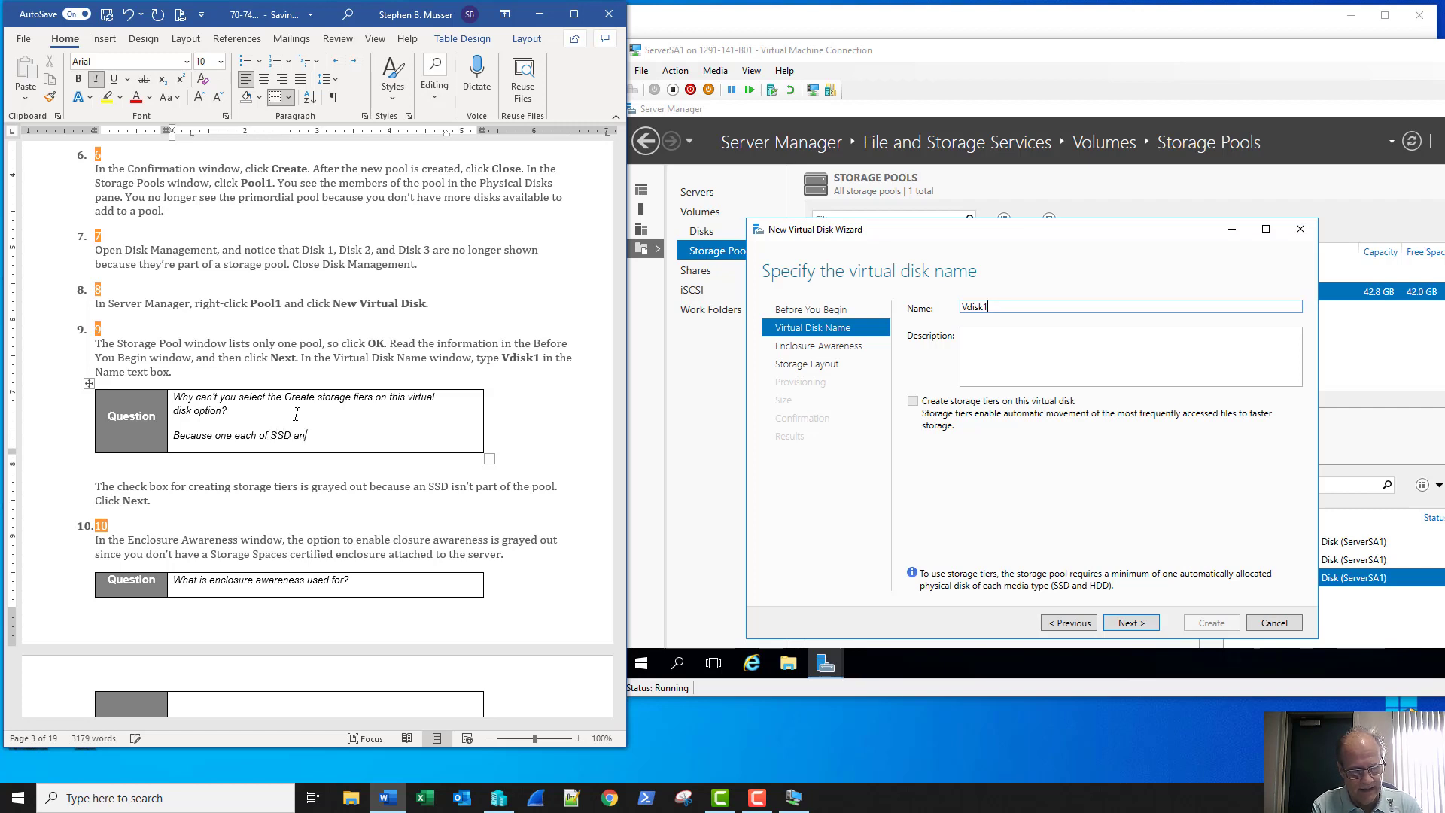
type("d HDD")
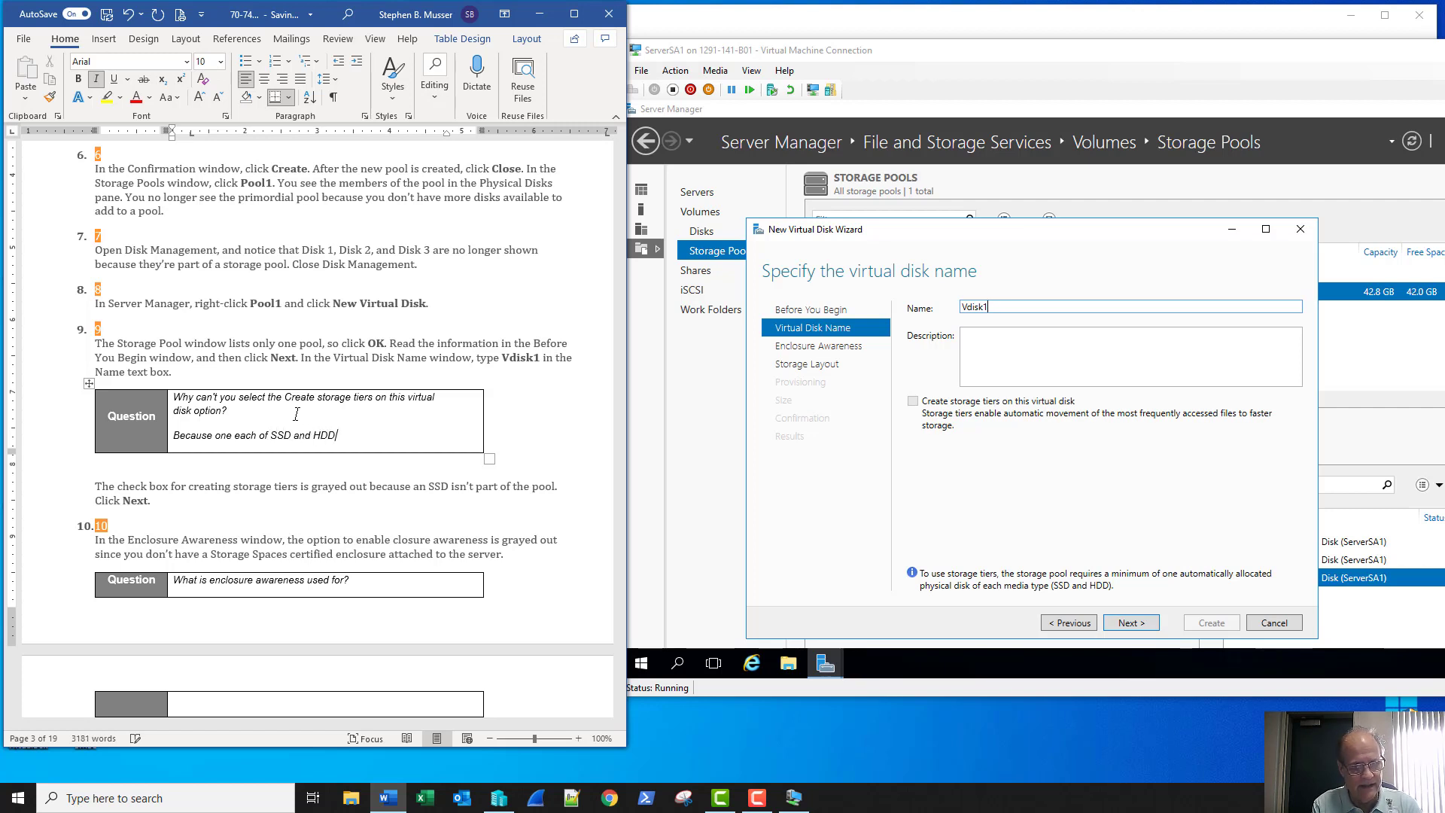
type(" do ")
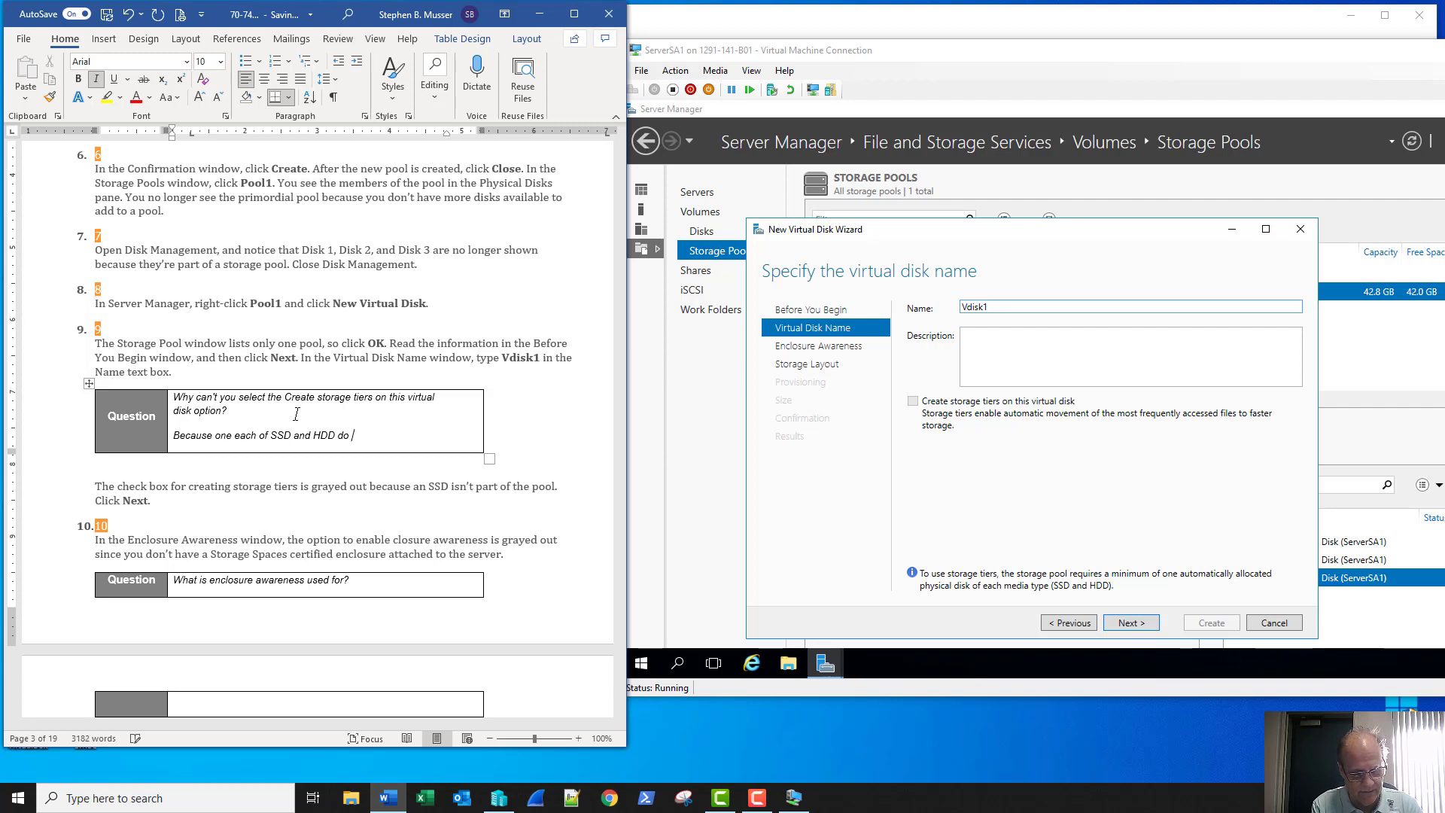
type("not exist.")
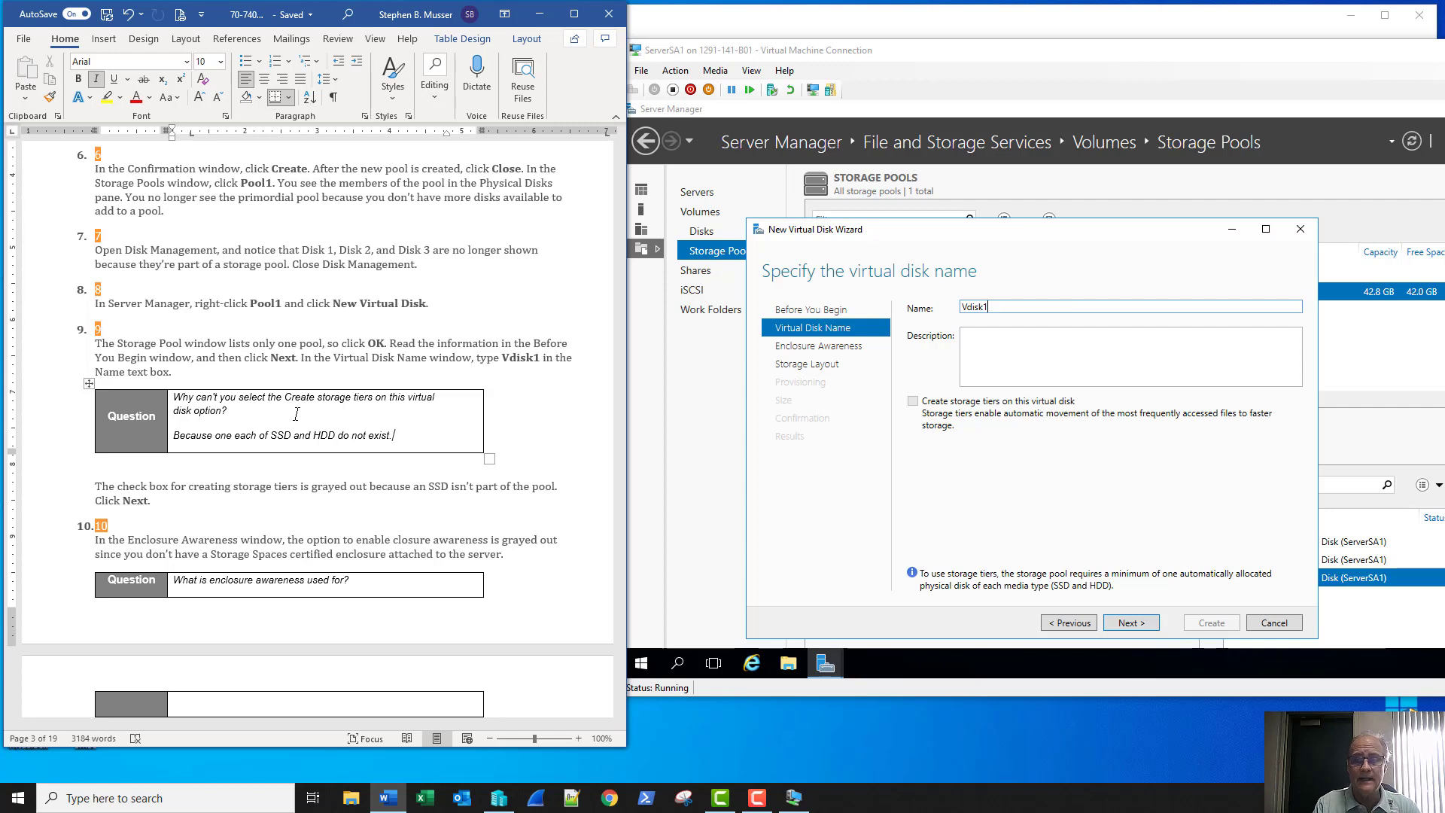
left_click(757, 798)
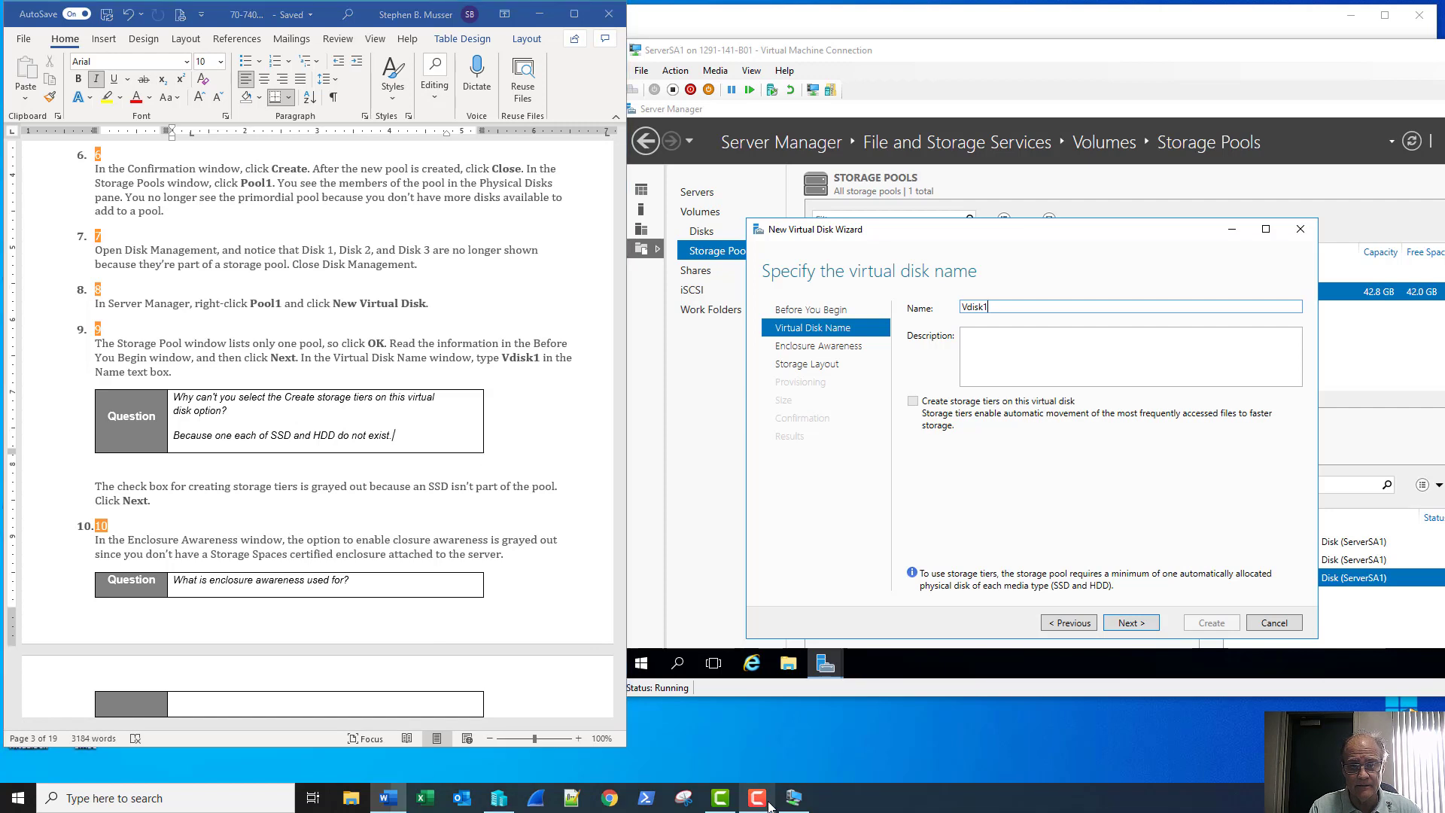
left_click(143, 500)
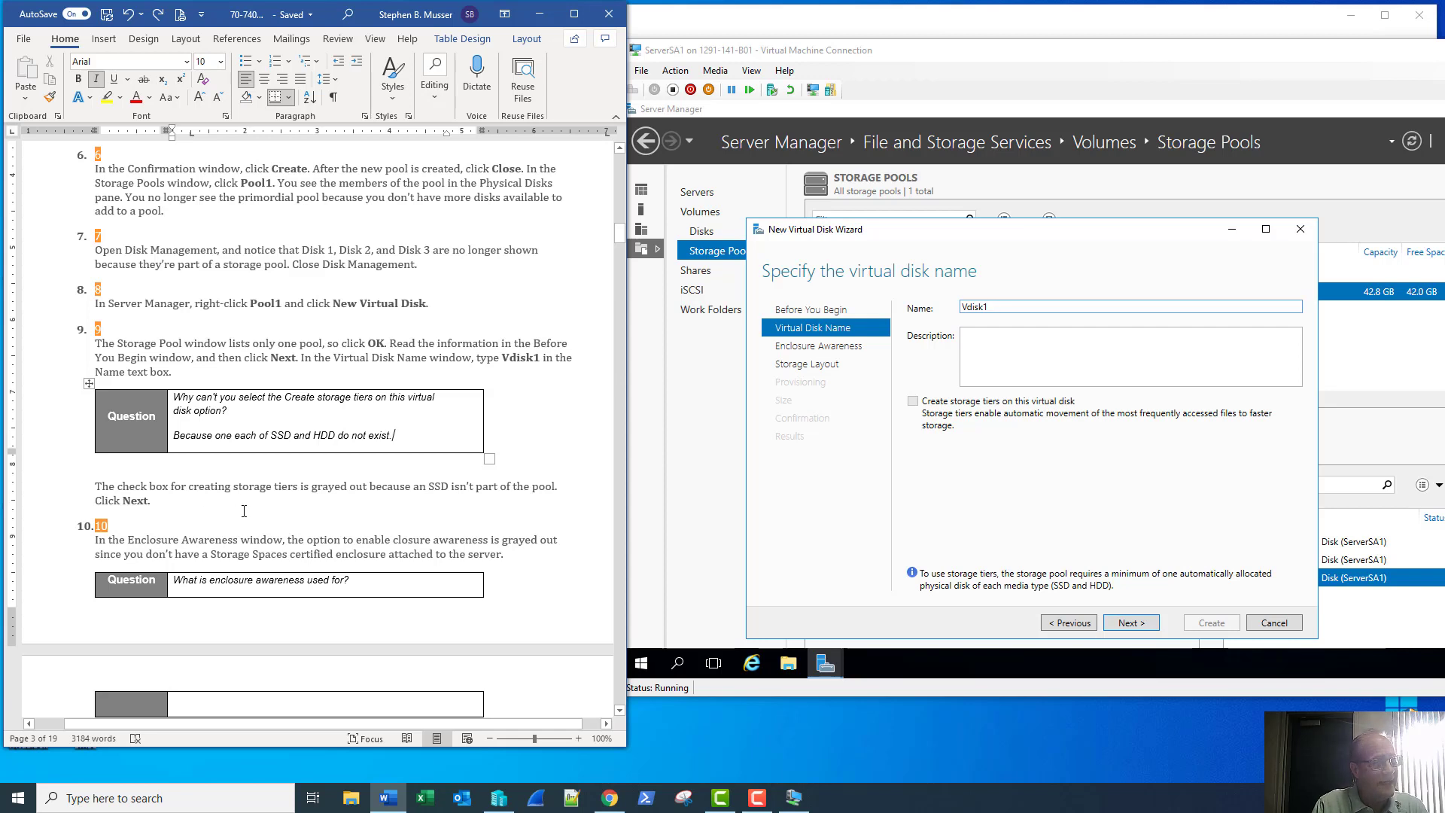
left_click_drag(154, 502, 93, 490)
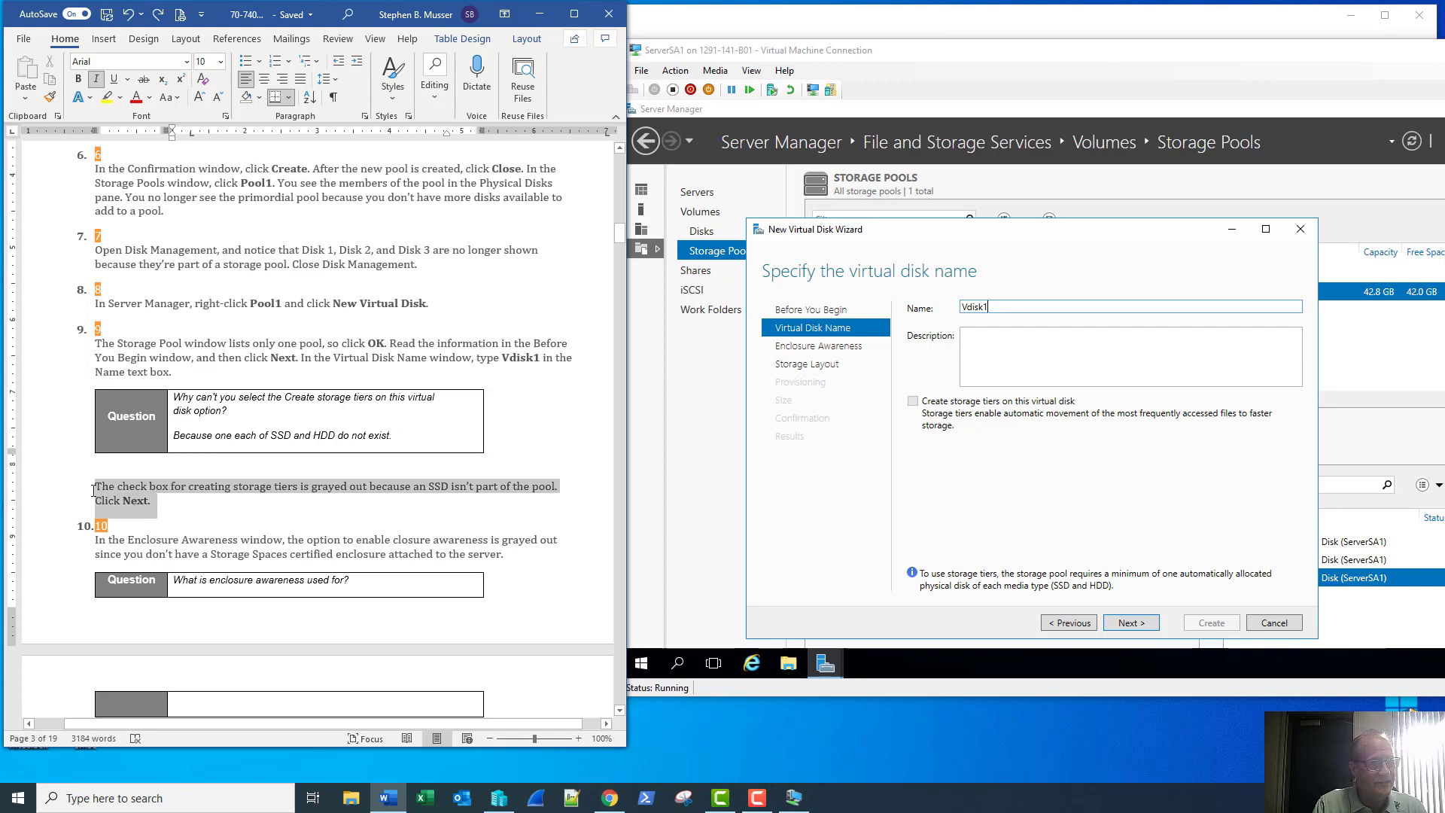
left_click(350, 510)
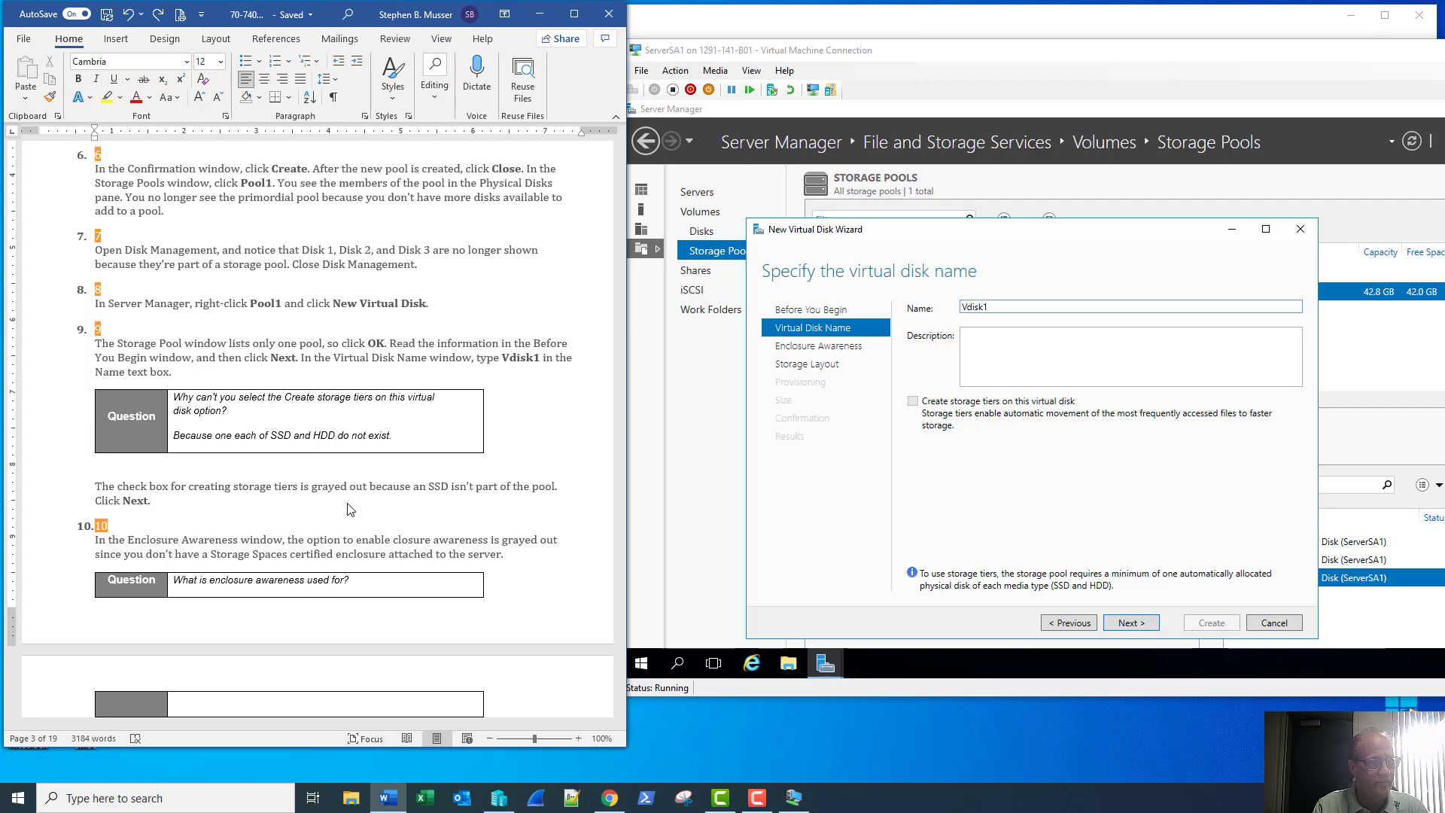
Advance the New Virtual Disk Wizard to the Enclosure Awareness page, leaving enclosure awareness off
left_click(1131, 624)
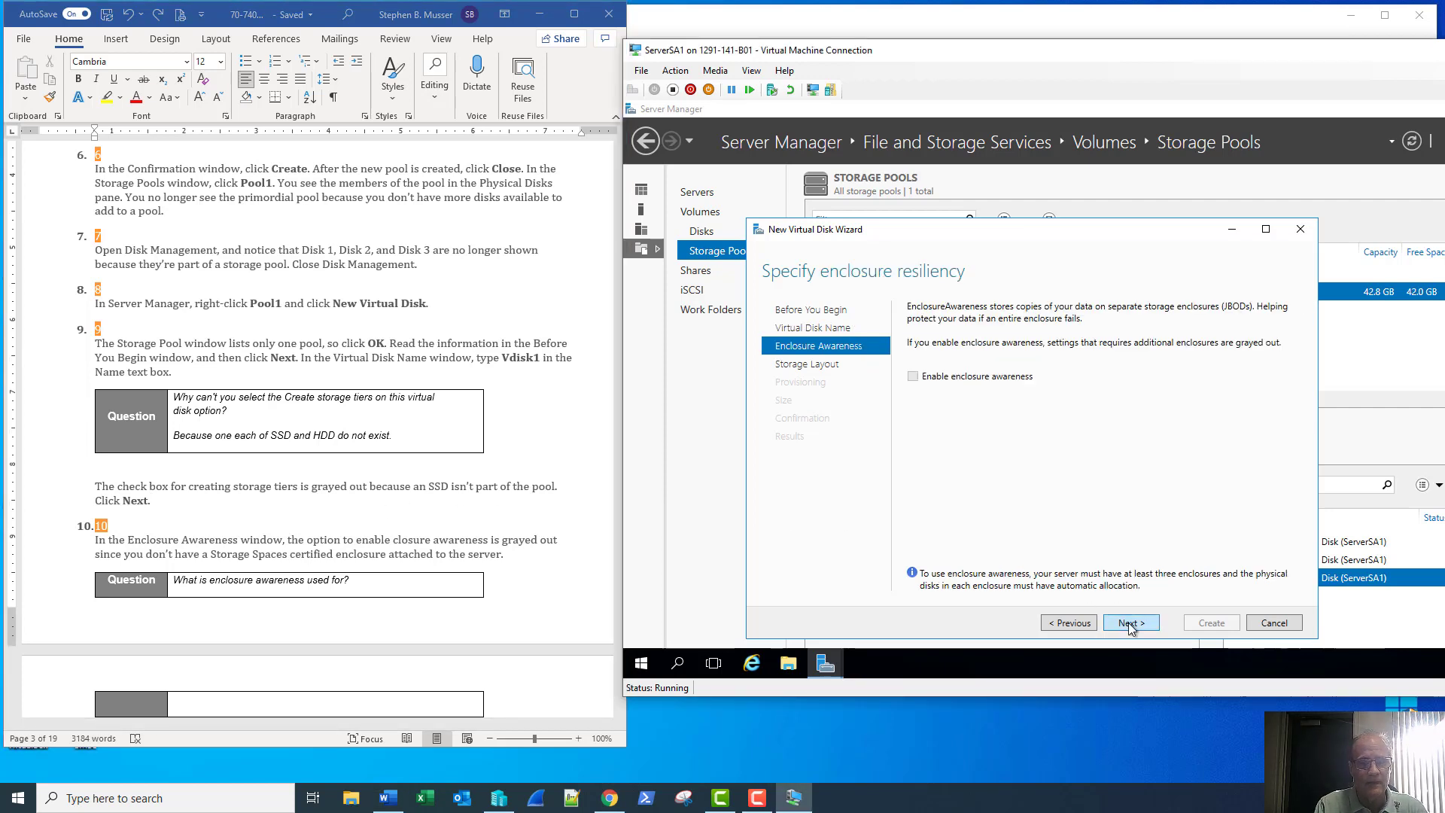
scroll(544, 553, "down", 5)
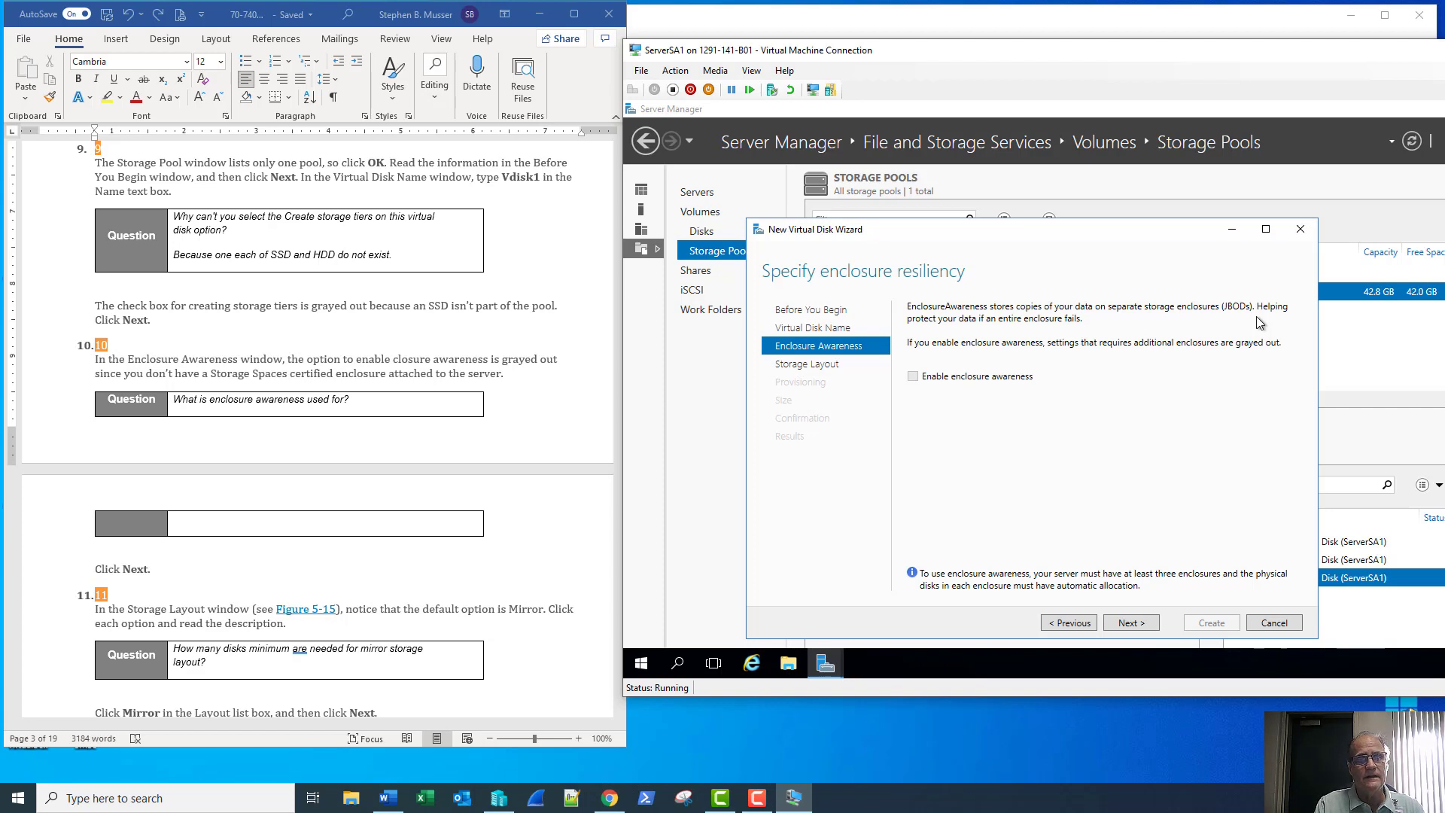
Type 'It help to protect your data if an entire enclosure fails.' in the step 10 answer cell
left_click(427, 407)
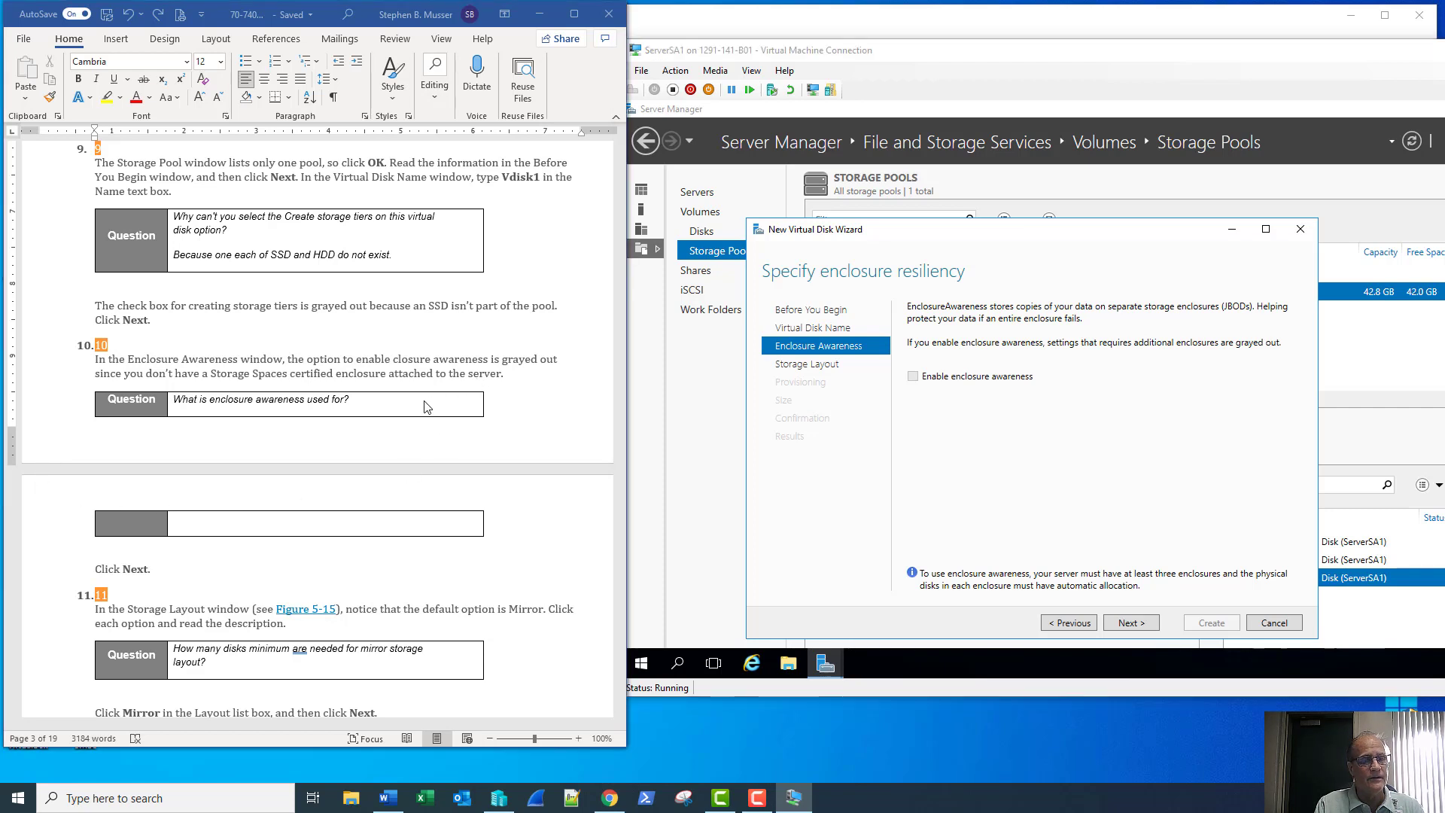
left_click(421, 402)
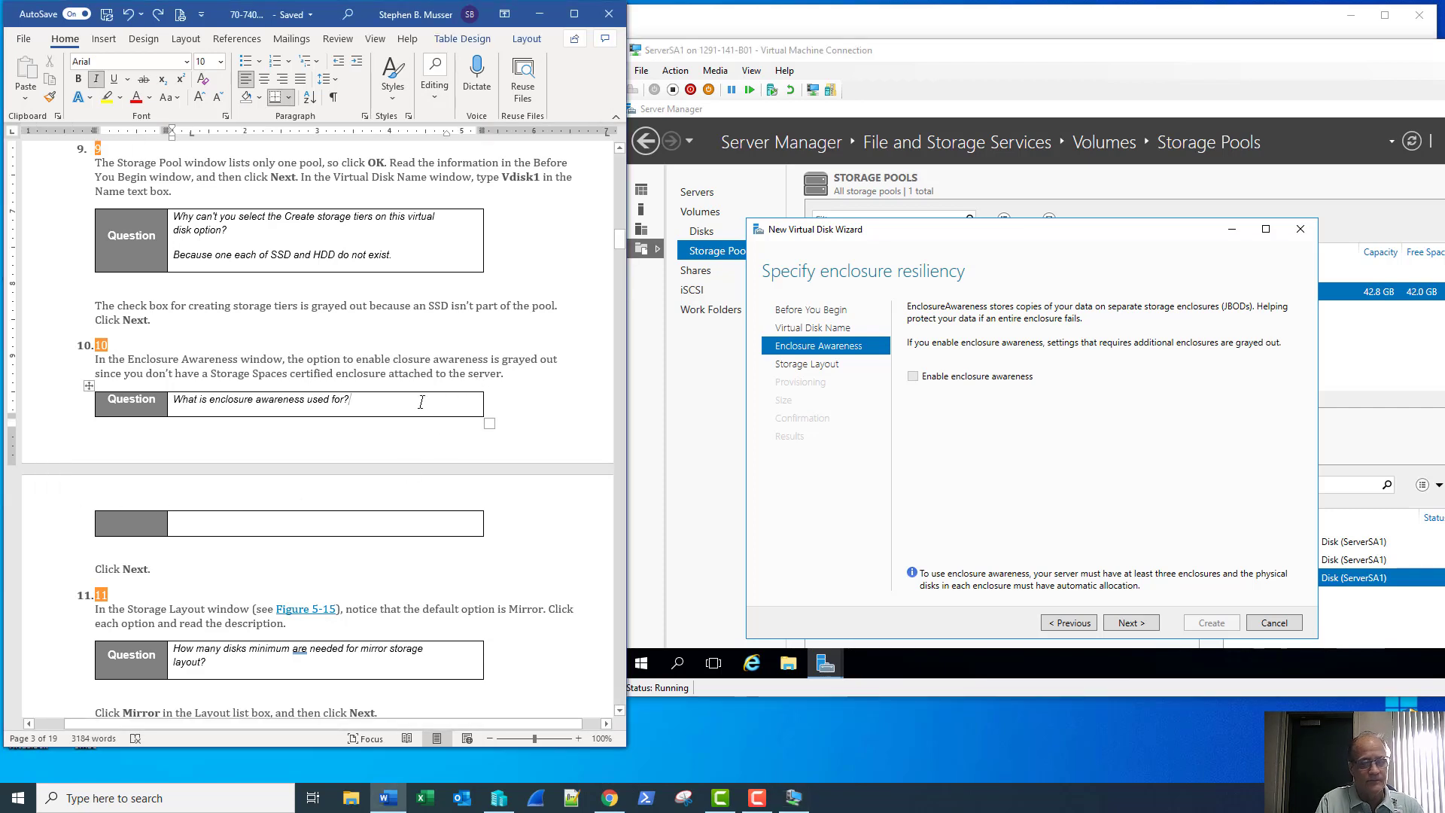
key("Down")
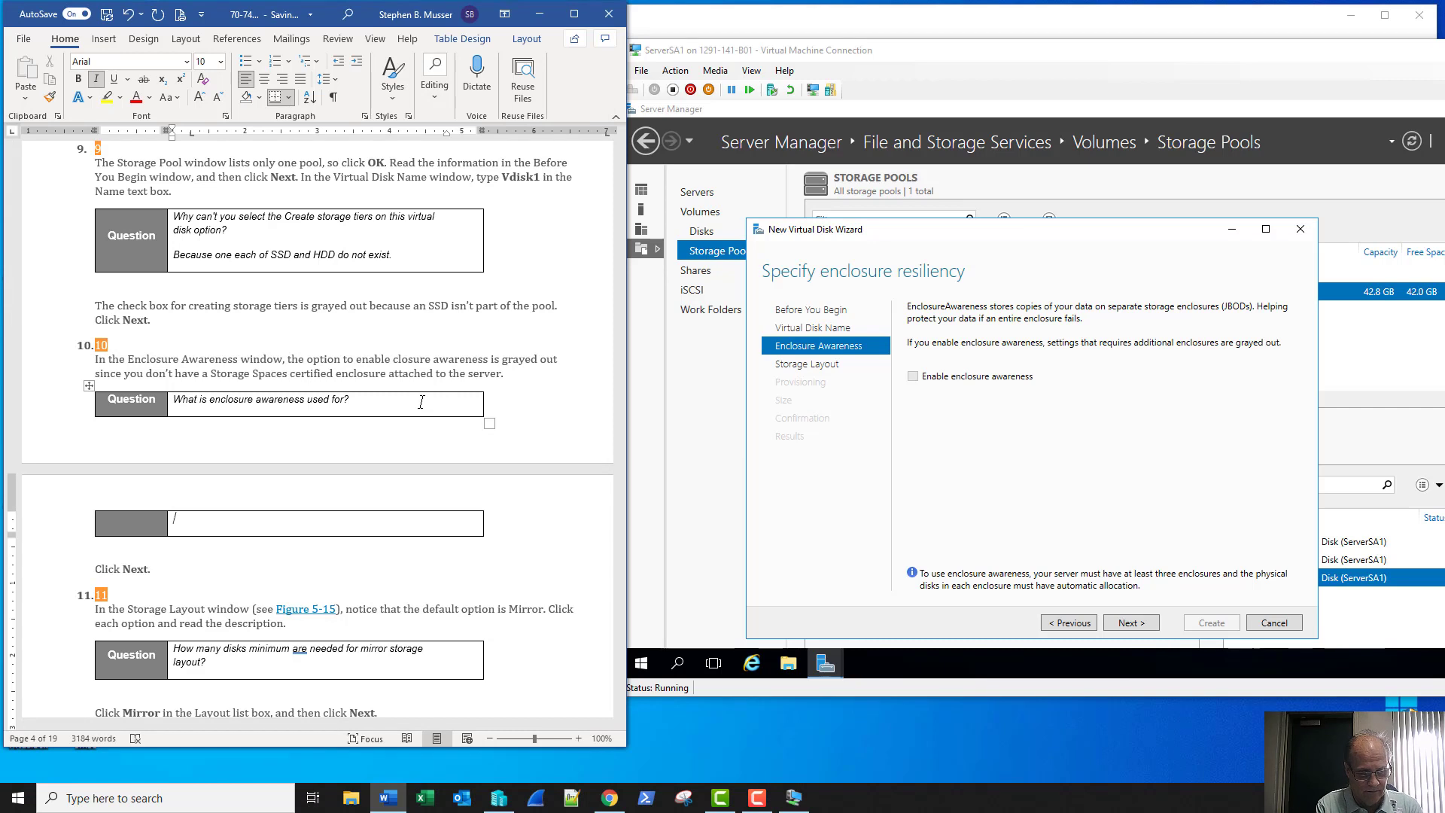
type("It help")
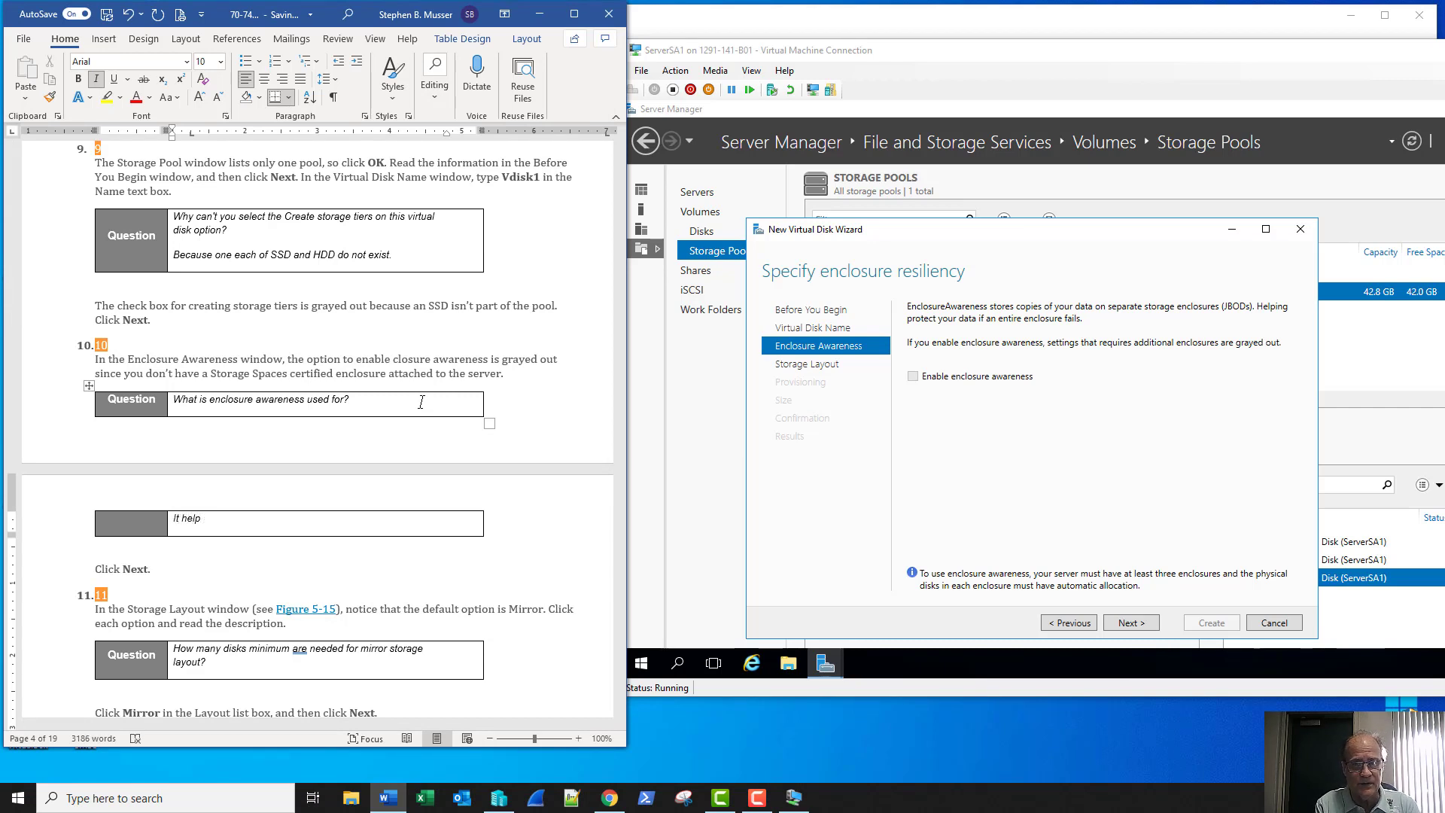
type(" to pr")
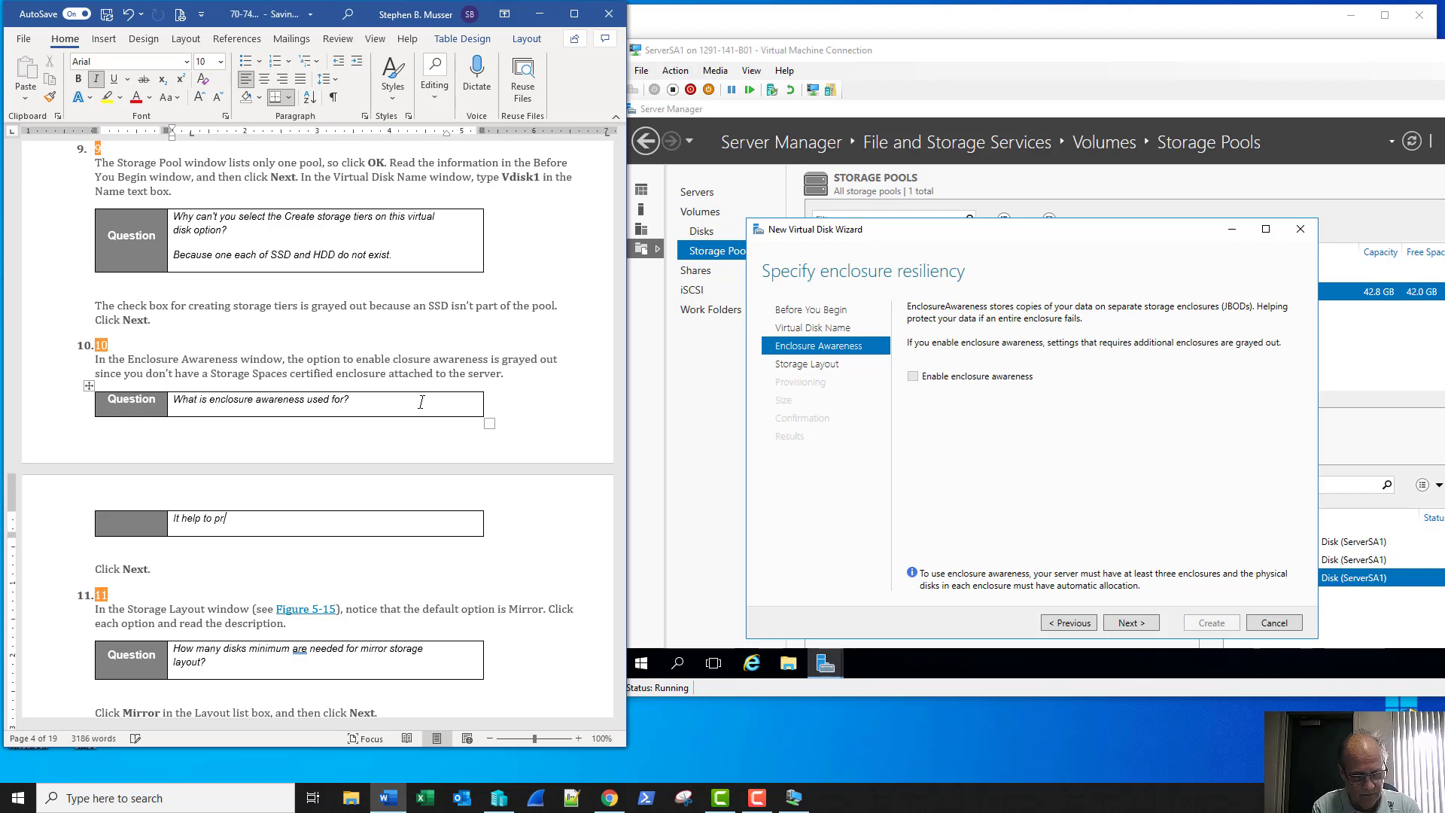
type("otect you")
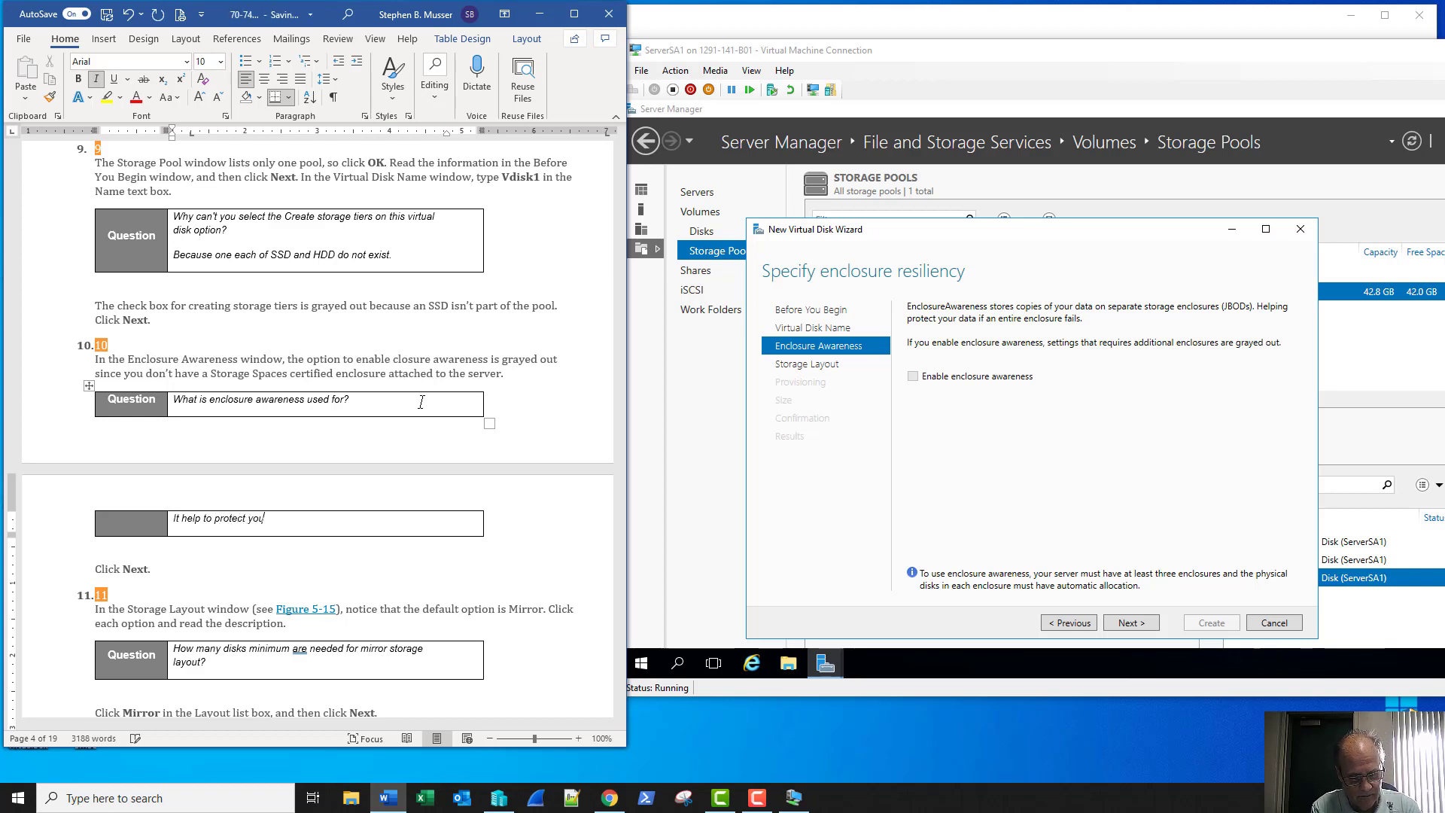
type("r data ")
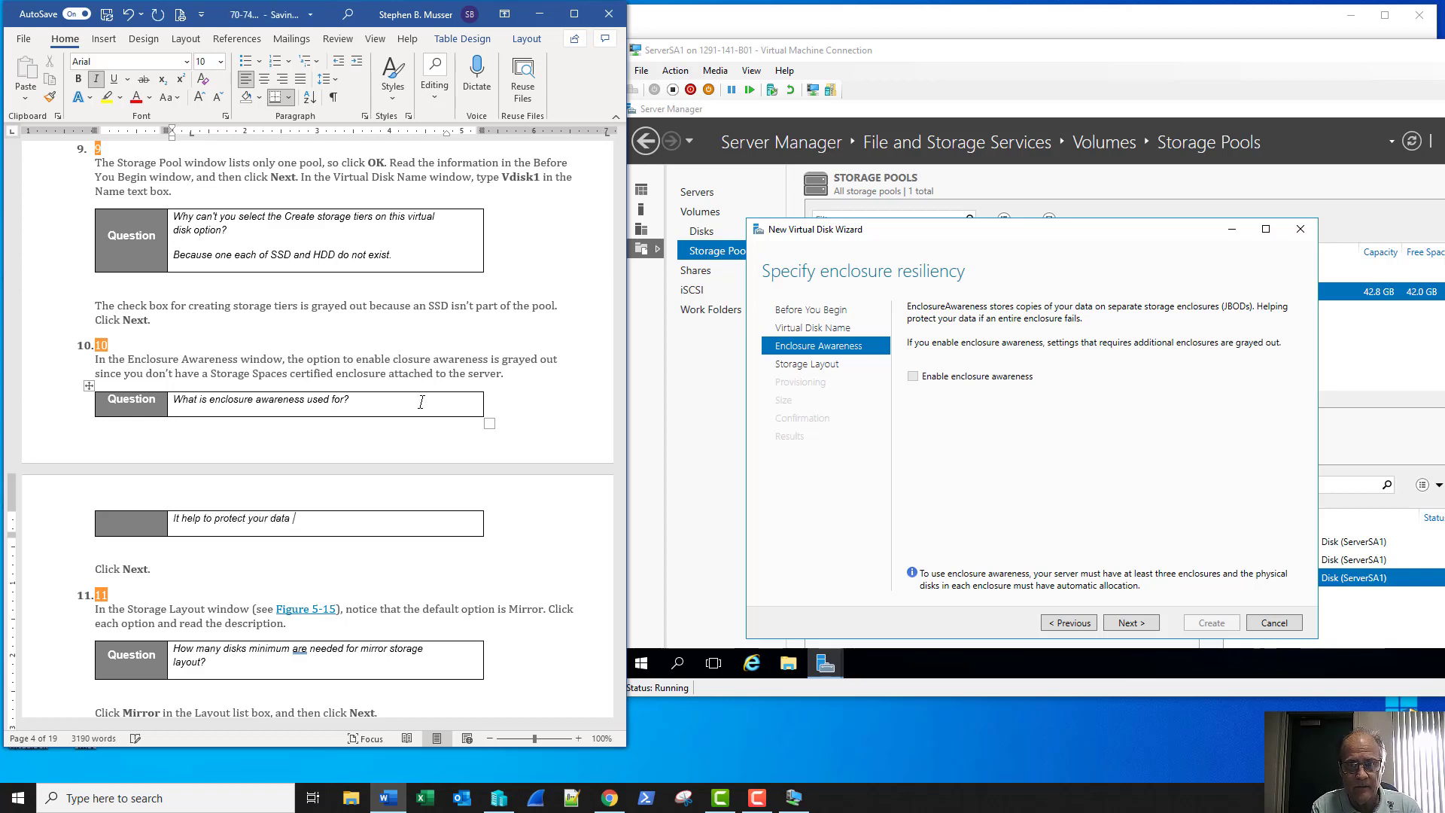
type("if")
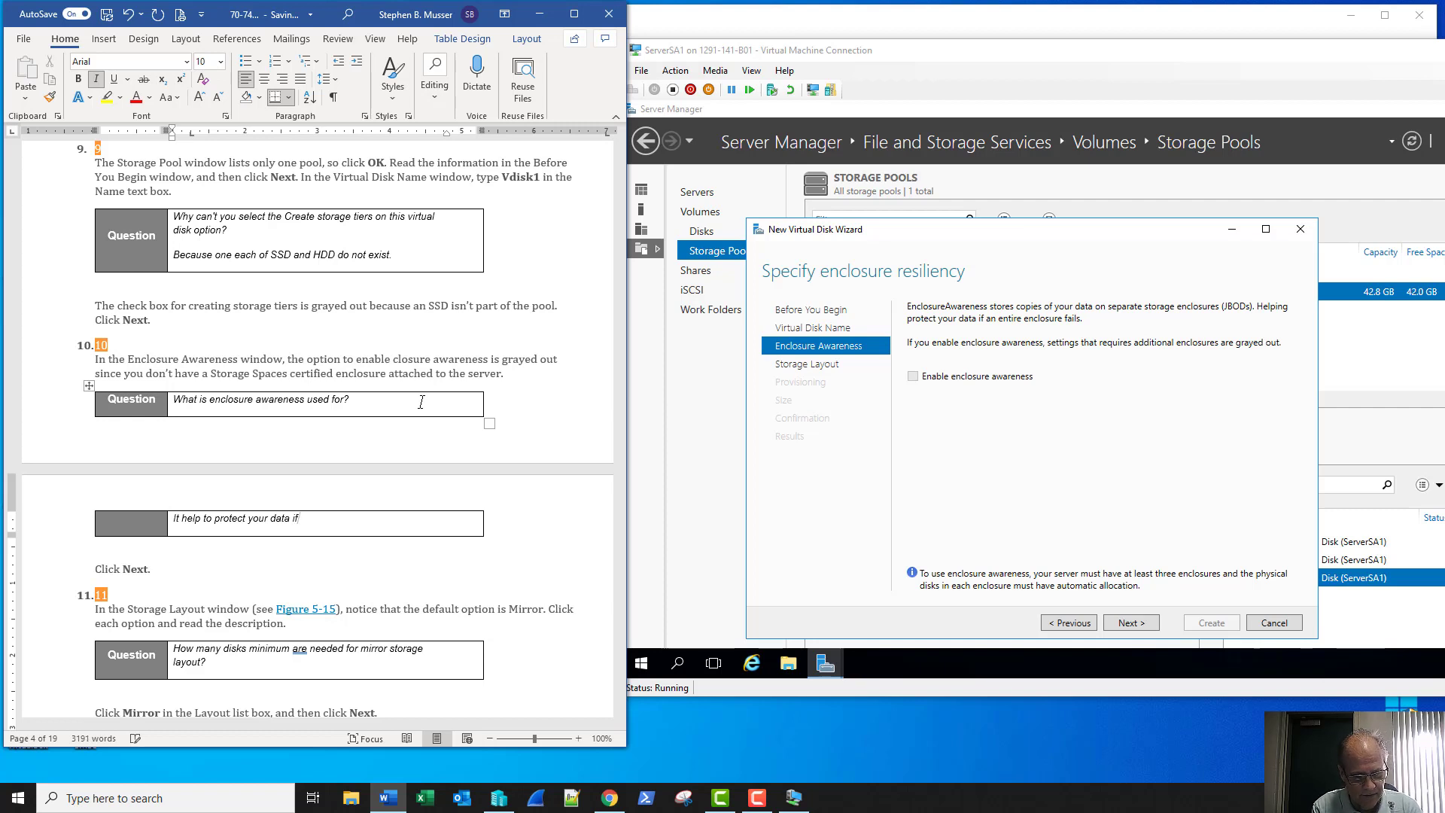
type(" an")
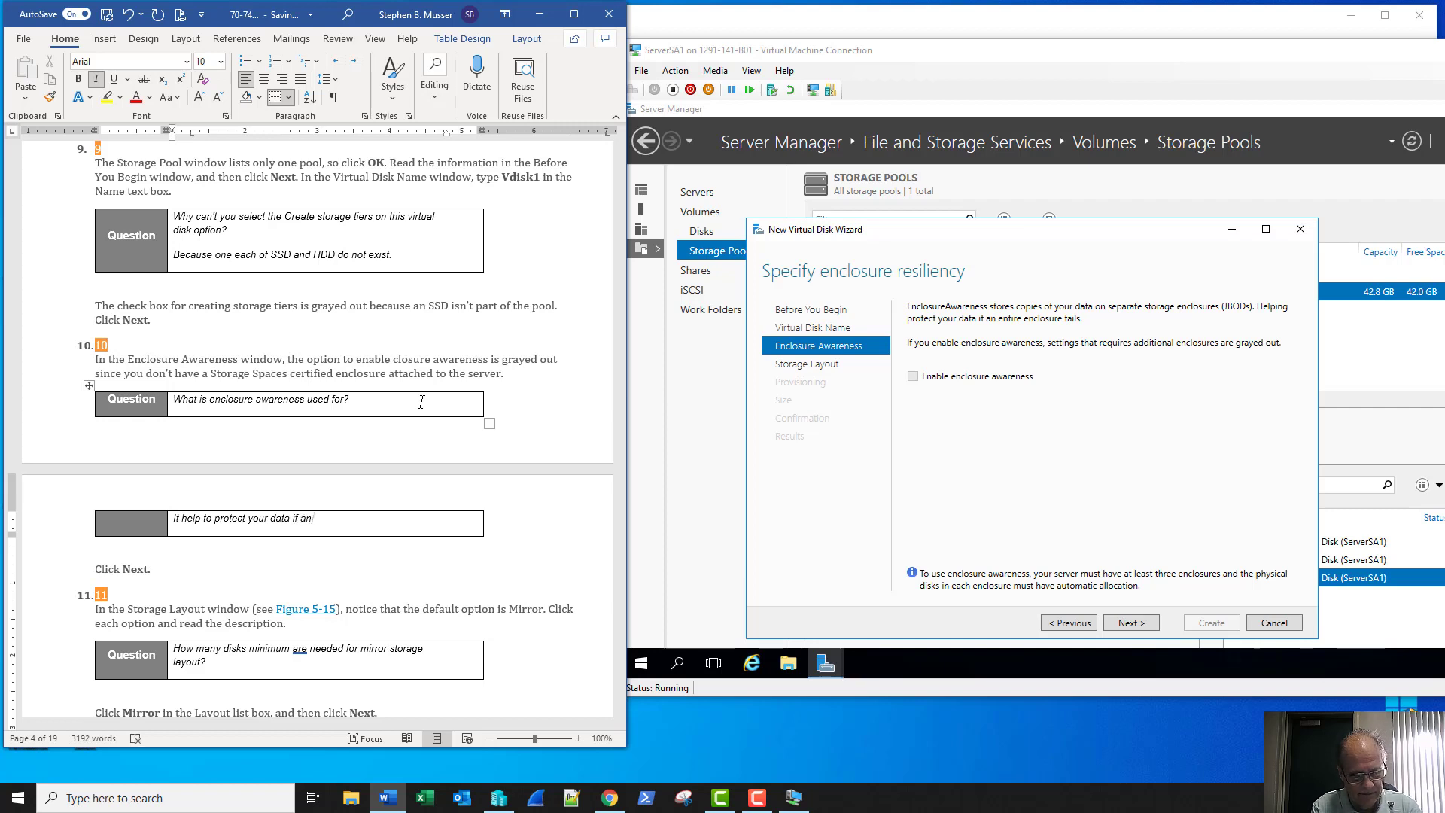
type(" entire enclosure fails")
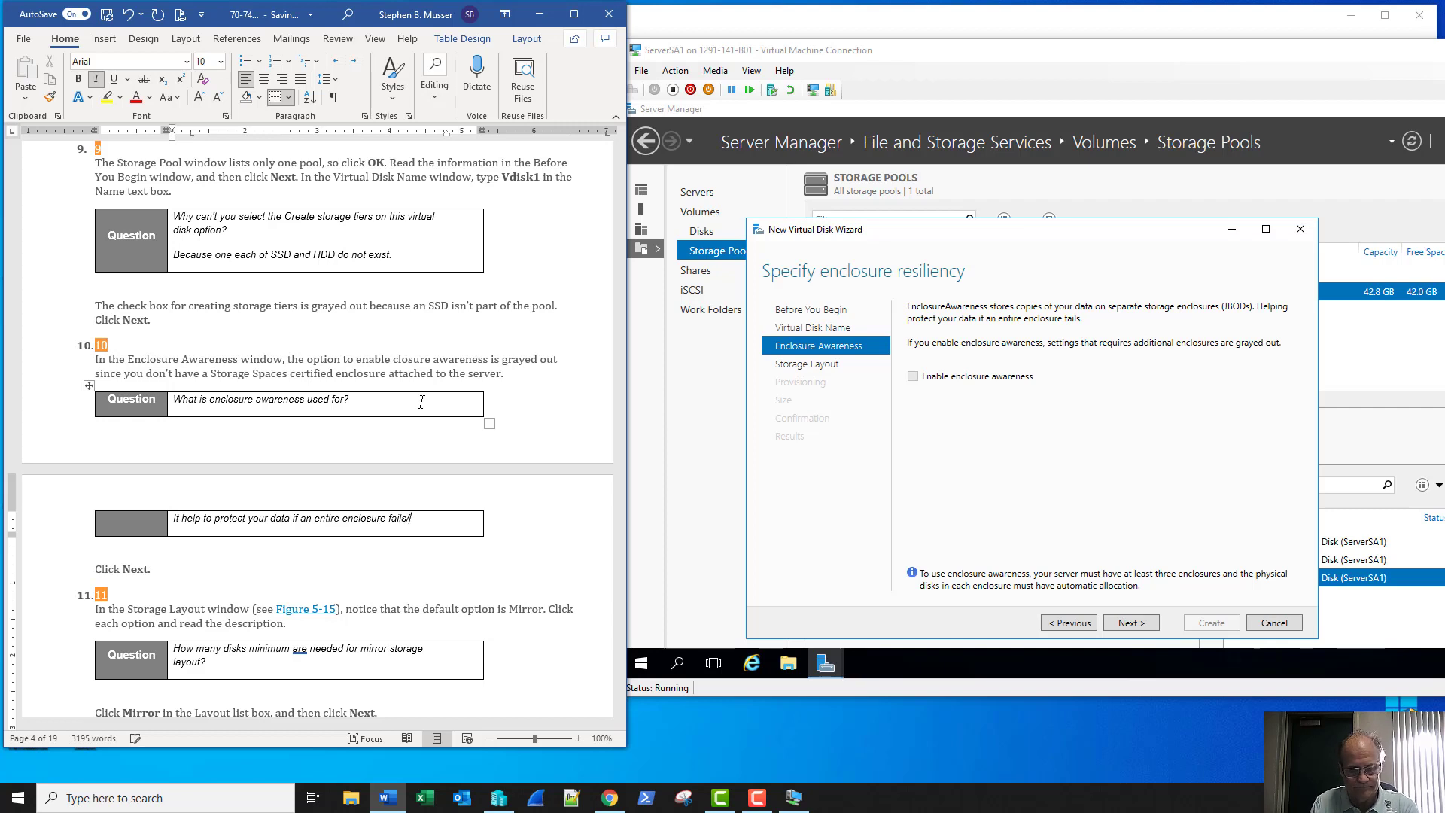
type(".")
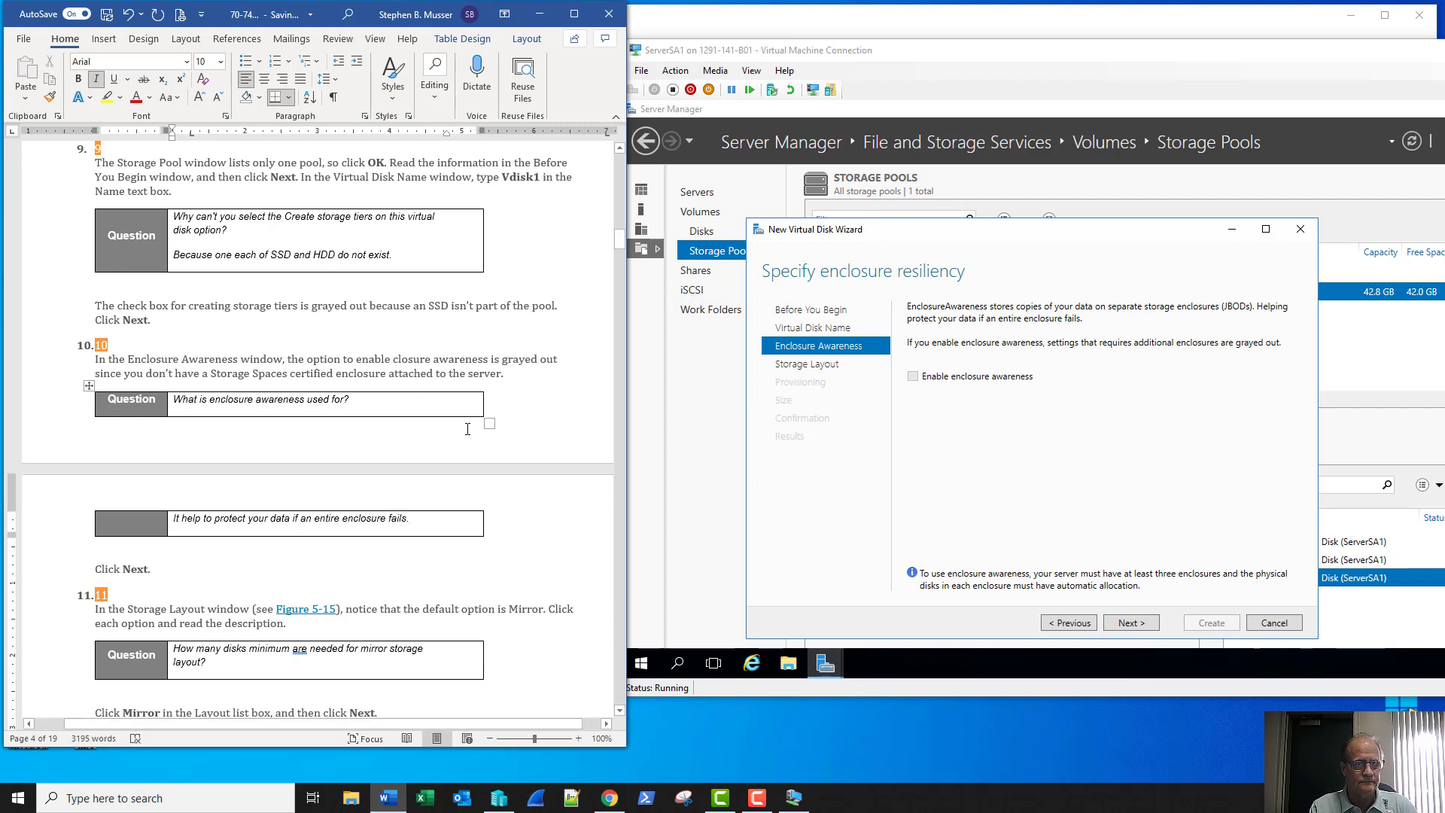
scroll(532, 425, "down", 8)
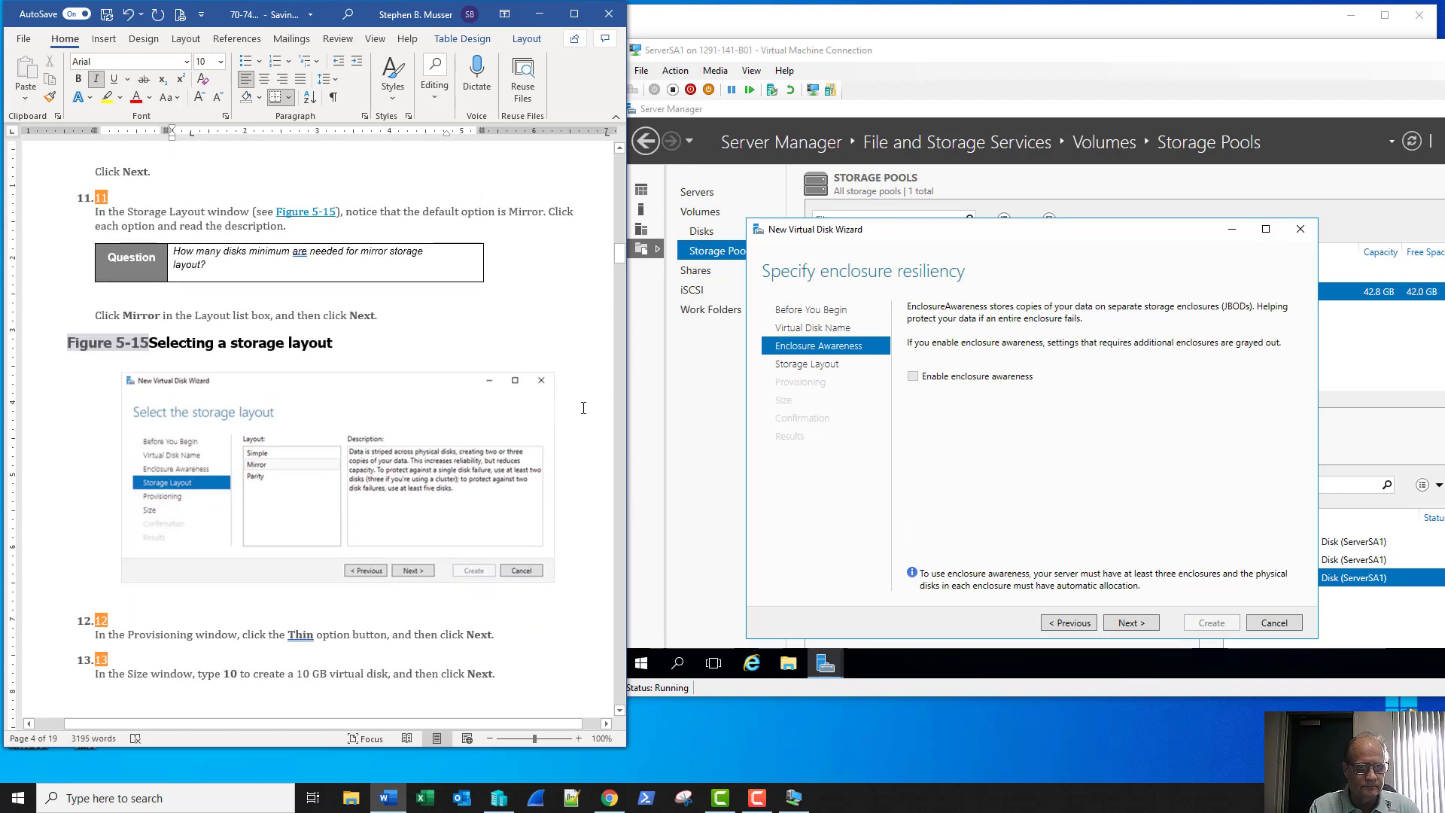
scroll(584, 407, "up", 6)
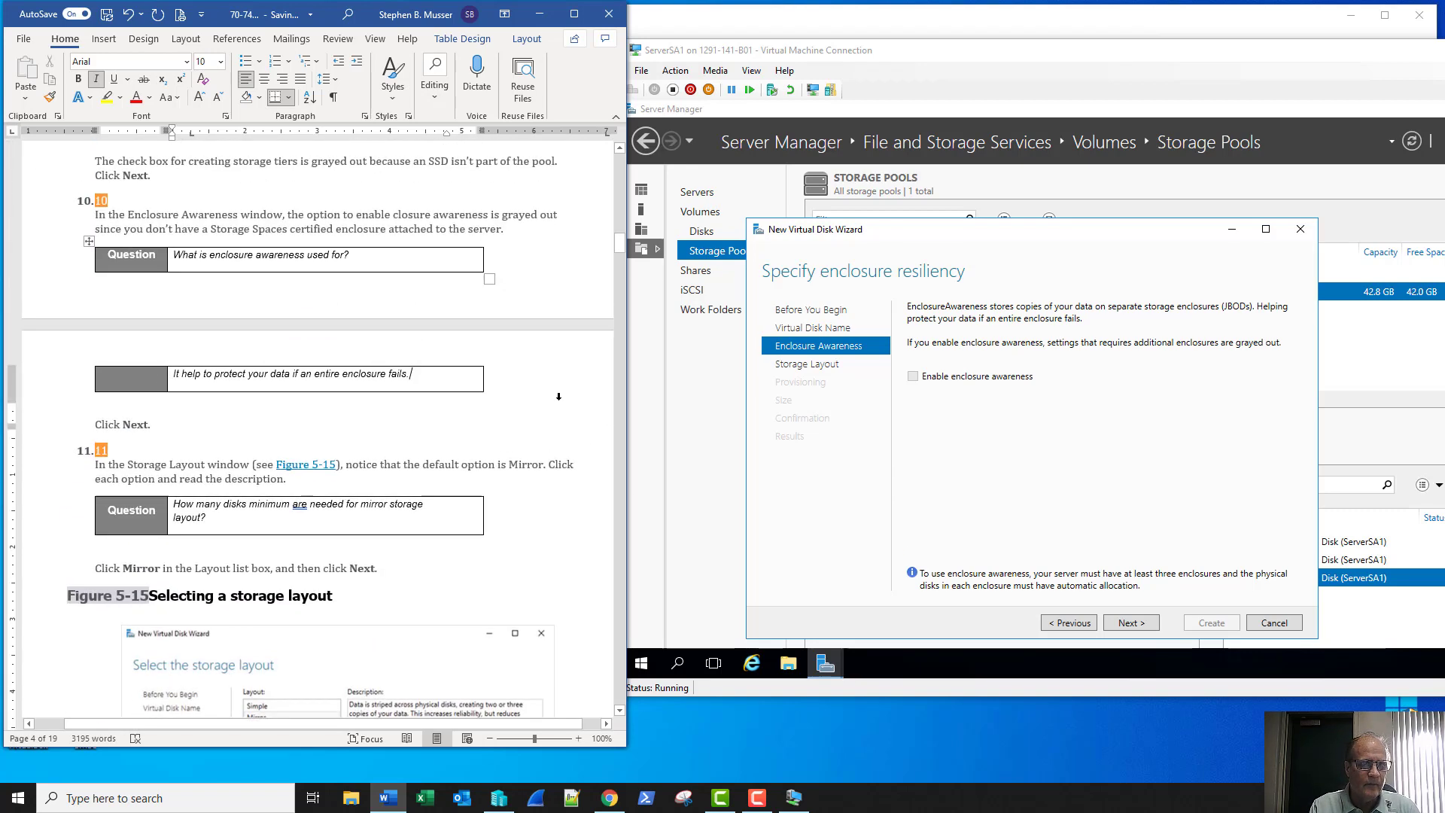
Check the lab document's OneDrive location, then bring up File Explorer at Quick access
left_click(284, 15)
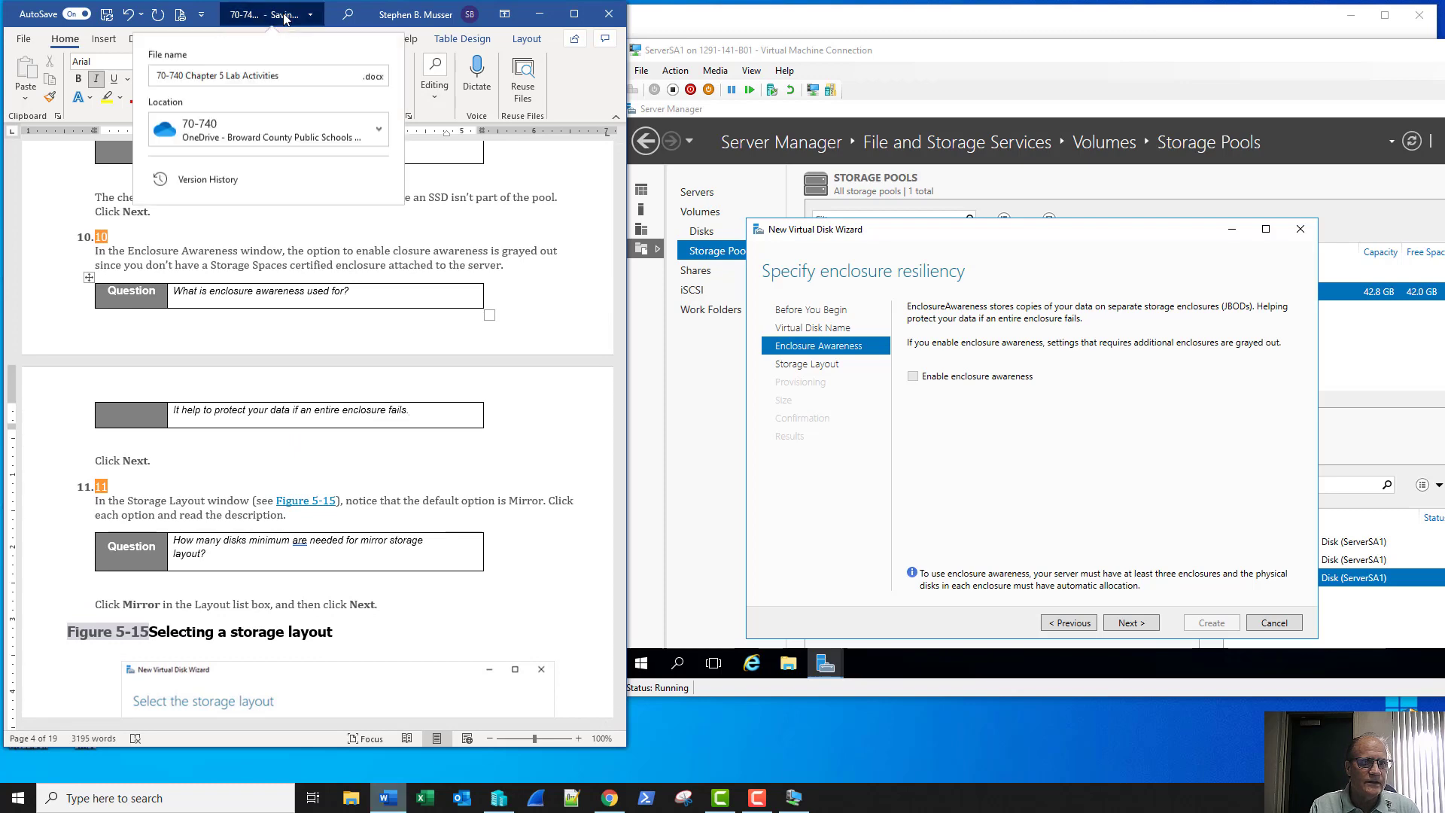
left_click(268, 135)
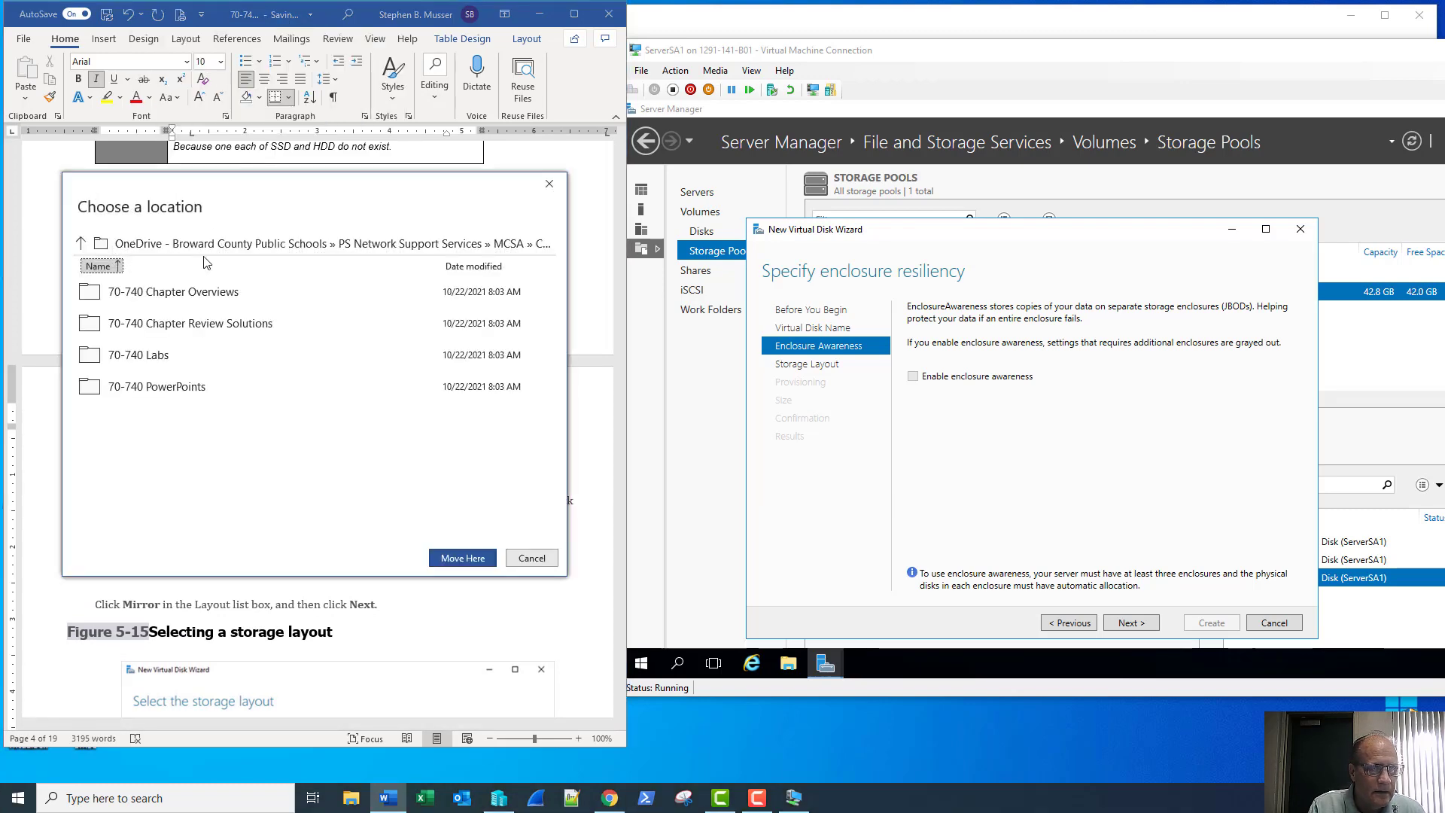
left_click(547, 185)
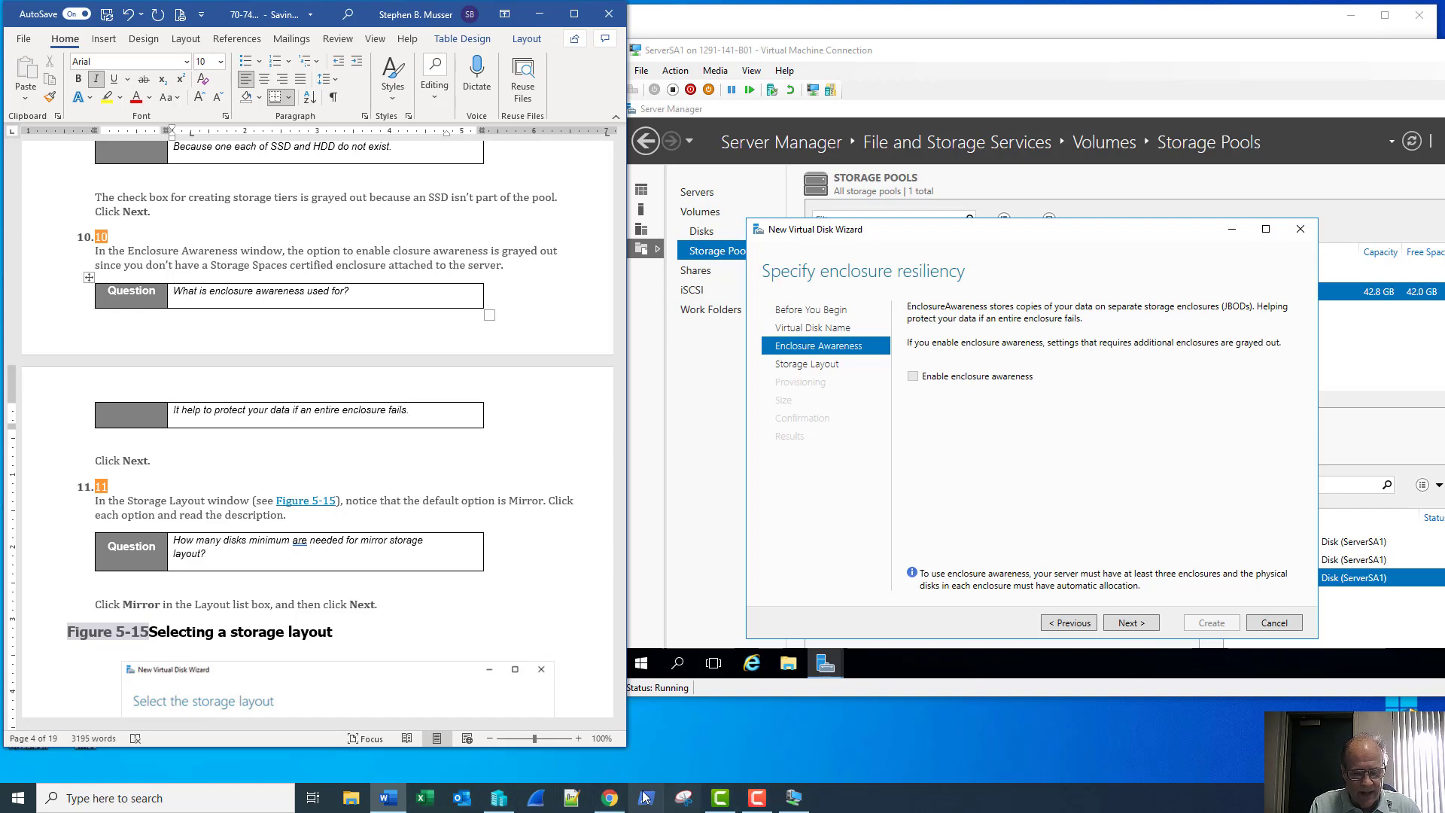
left_click(351, 799)
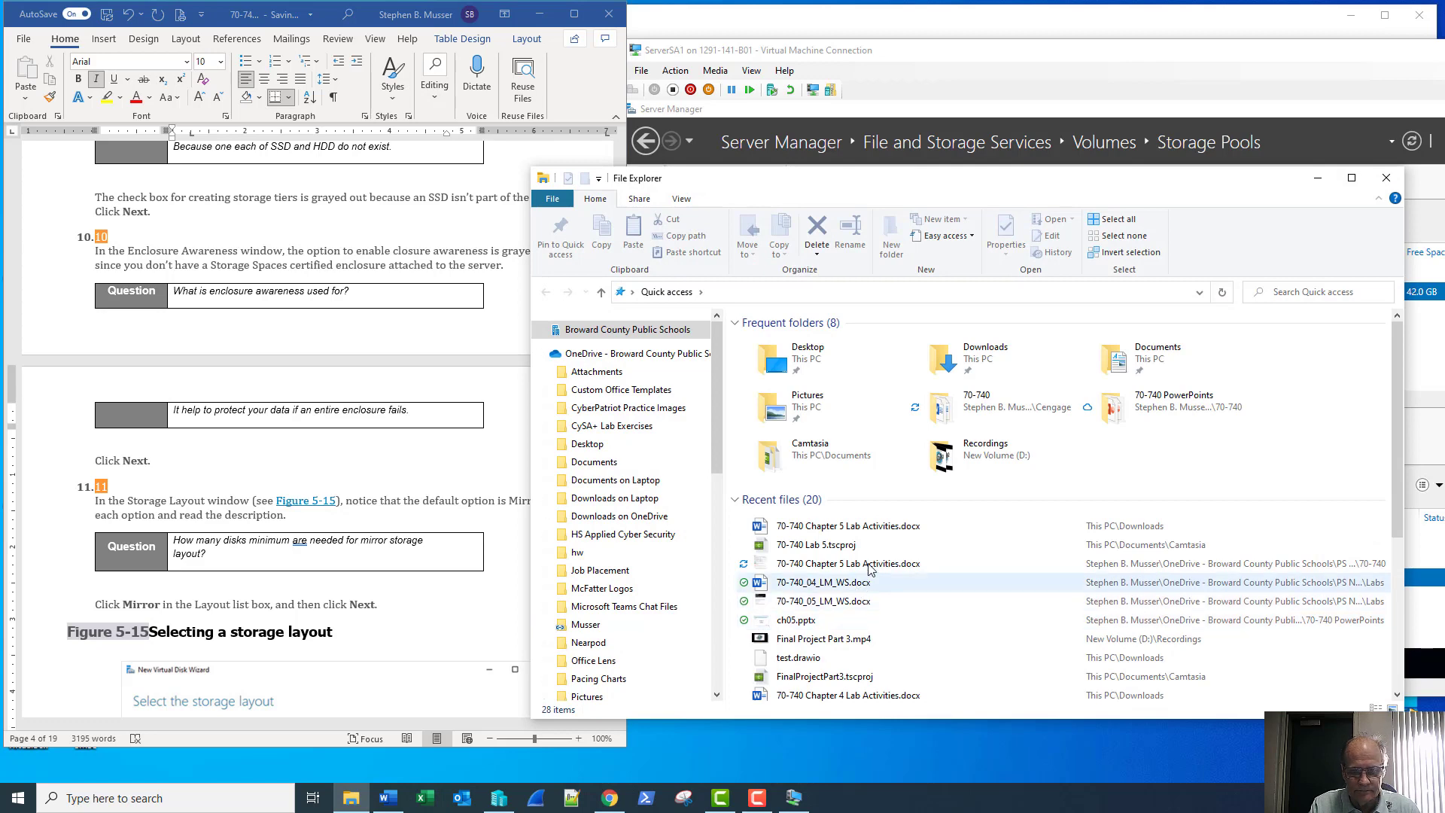
Open 70-740 Chapter 5 Lab Activities.docx from recent files and enable editing
double_click(875, 526)
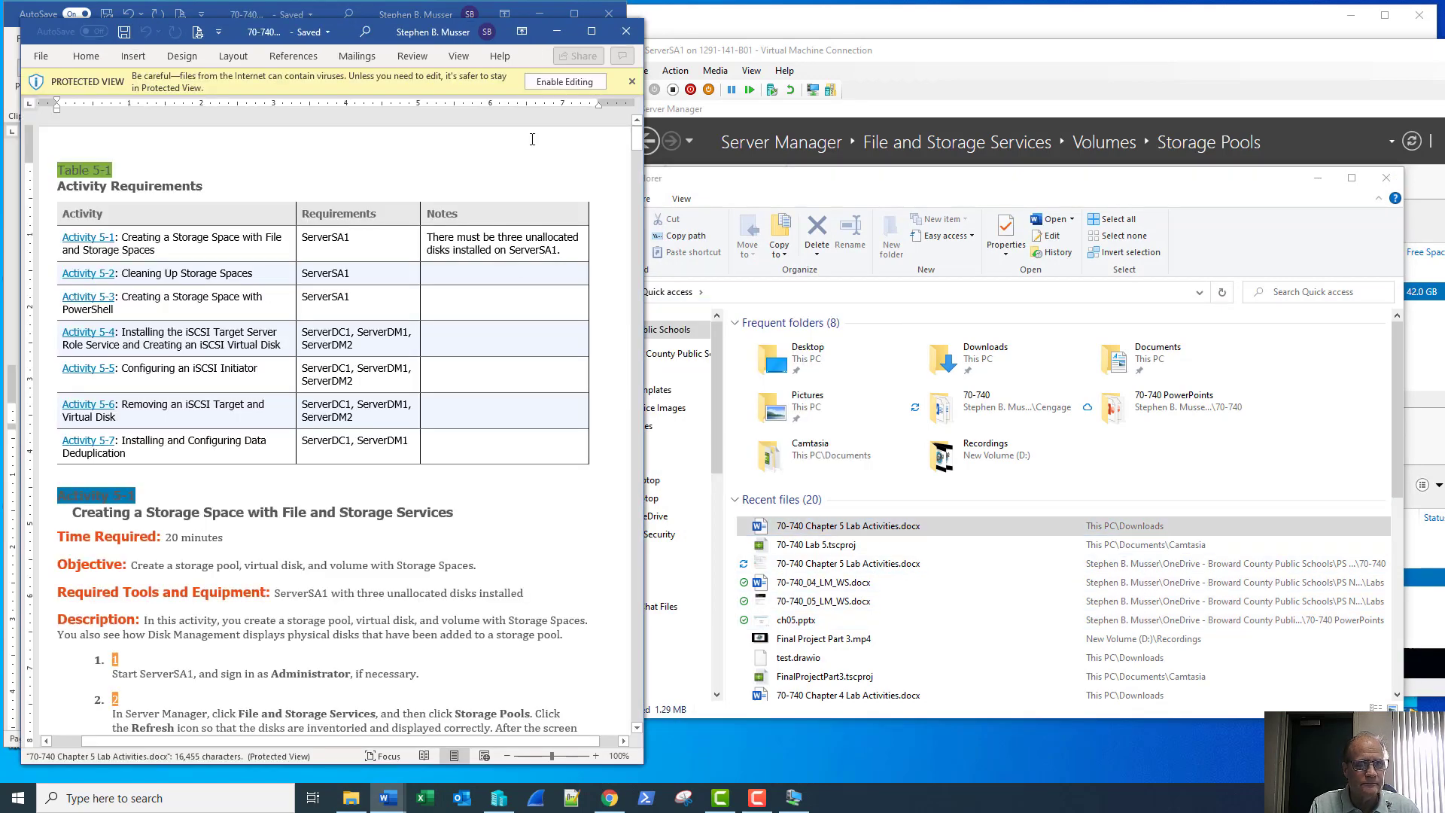
left_click(564, 81)
scroll(429, 311, "down", 4)
scroll(429, 311, "down", 20)
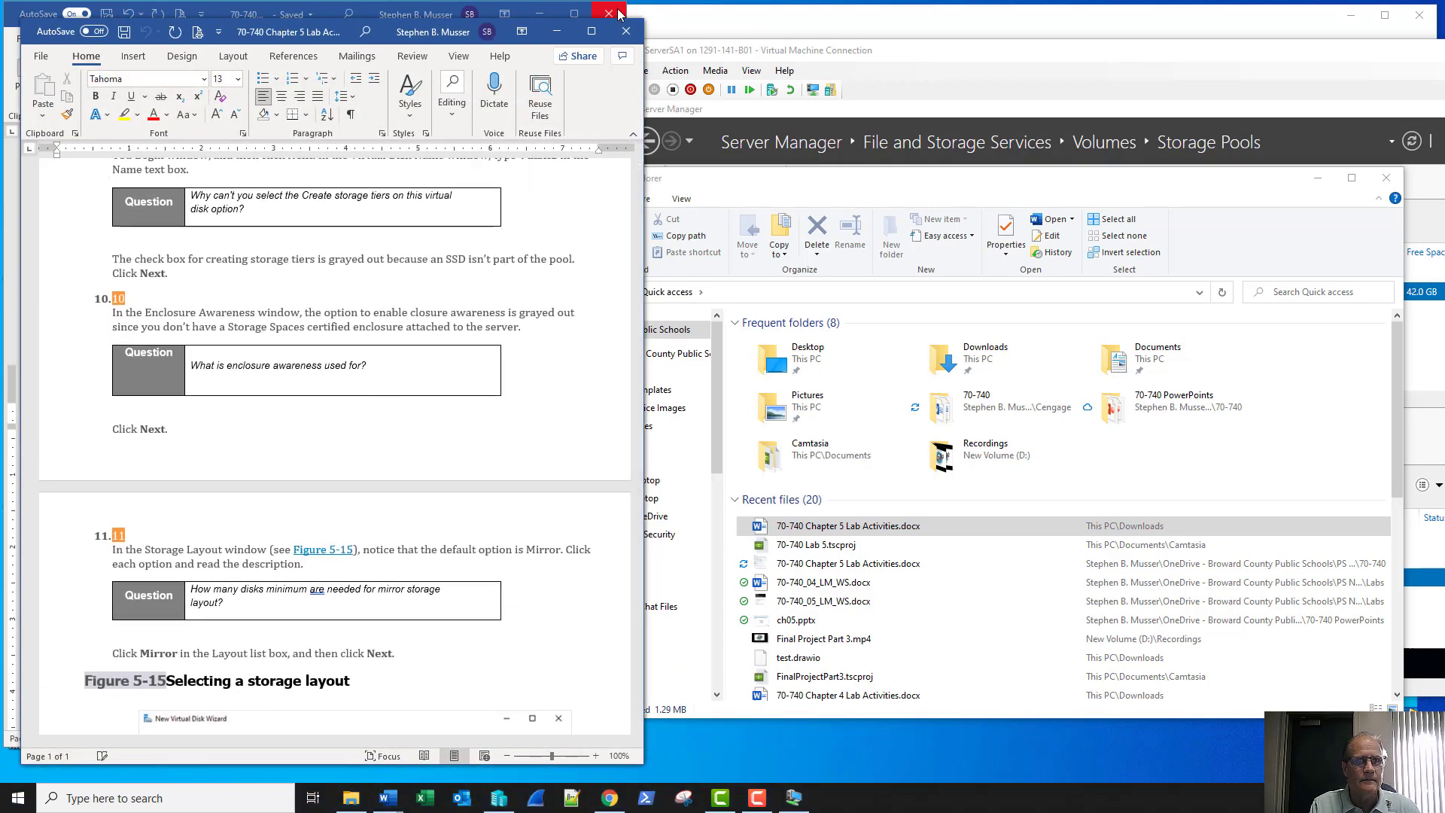
Erase the enclosure awareness and storage tiers answers from the answered lab document
left_click(214, 4)
left_click_drag(411, 411, 159, 385)
left_click(159, 384)
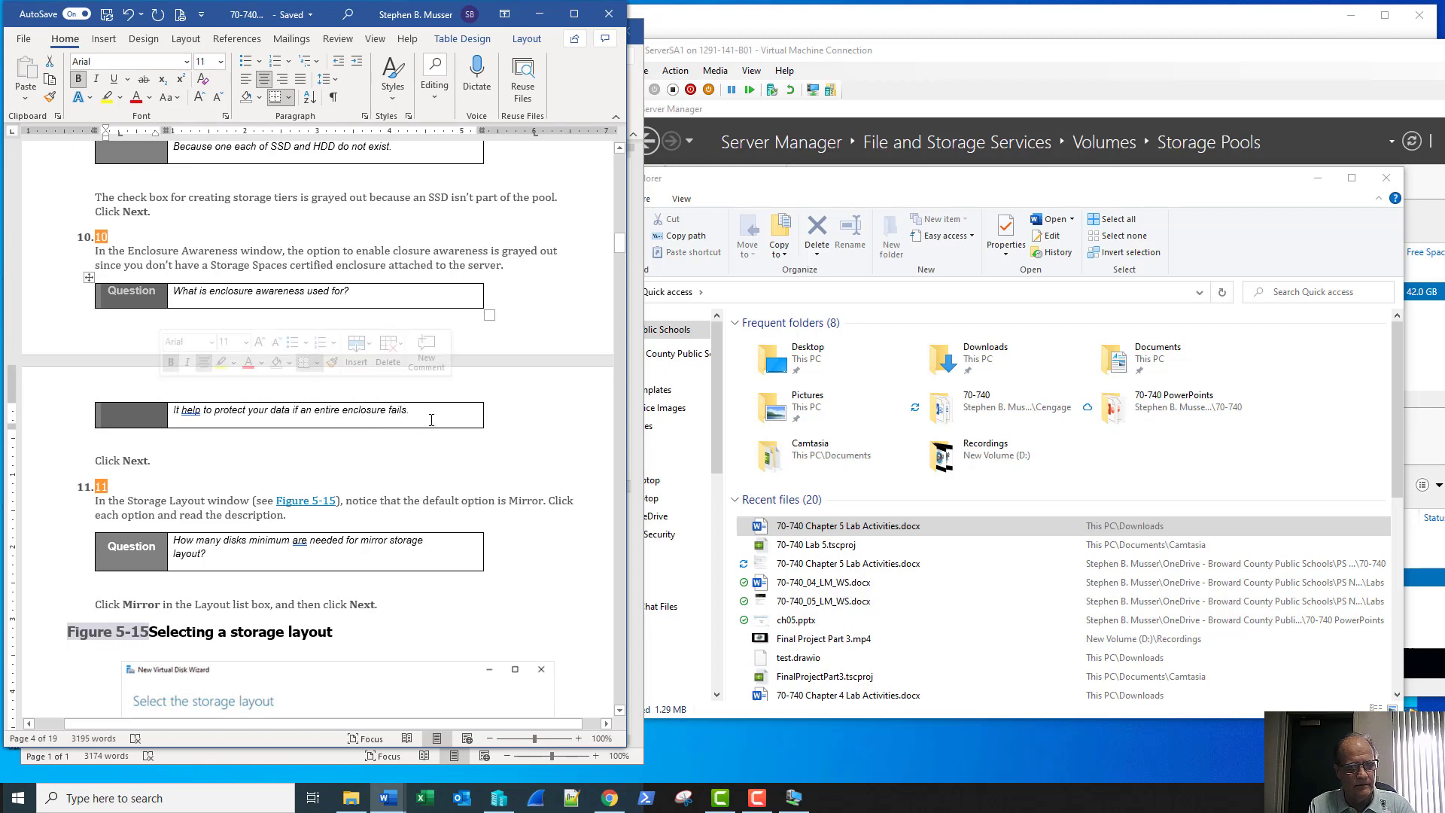
left_click_drag(410, 411, 191, 419)
key("BackSpace")
key("BackSpace")
key("BackSpace")
key("BackSpace")
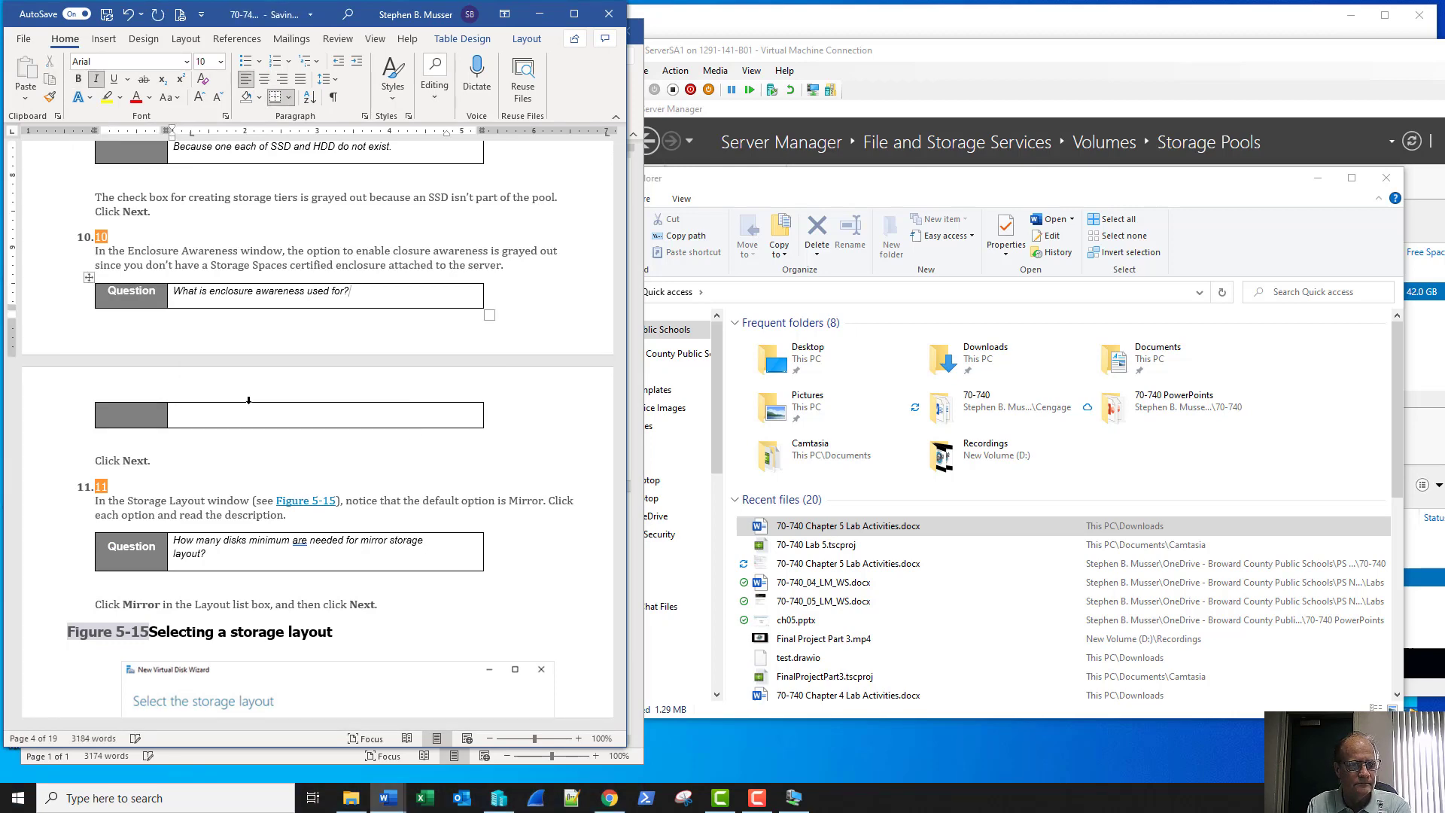
scroll(392, 271, "up", 3)
left_click_drag(399, 252, 230, 230)
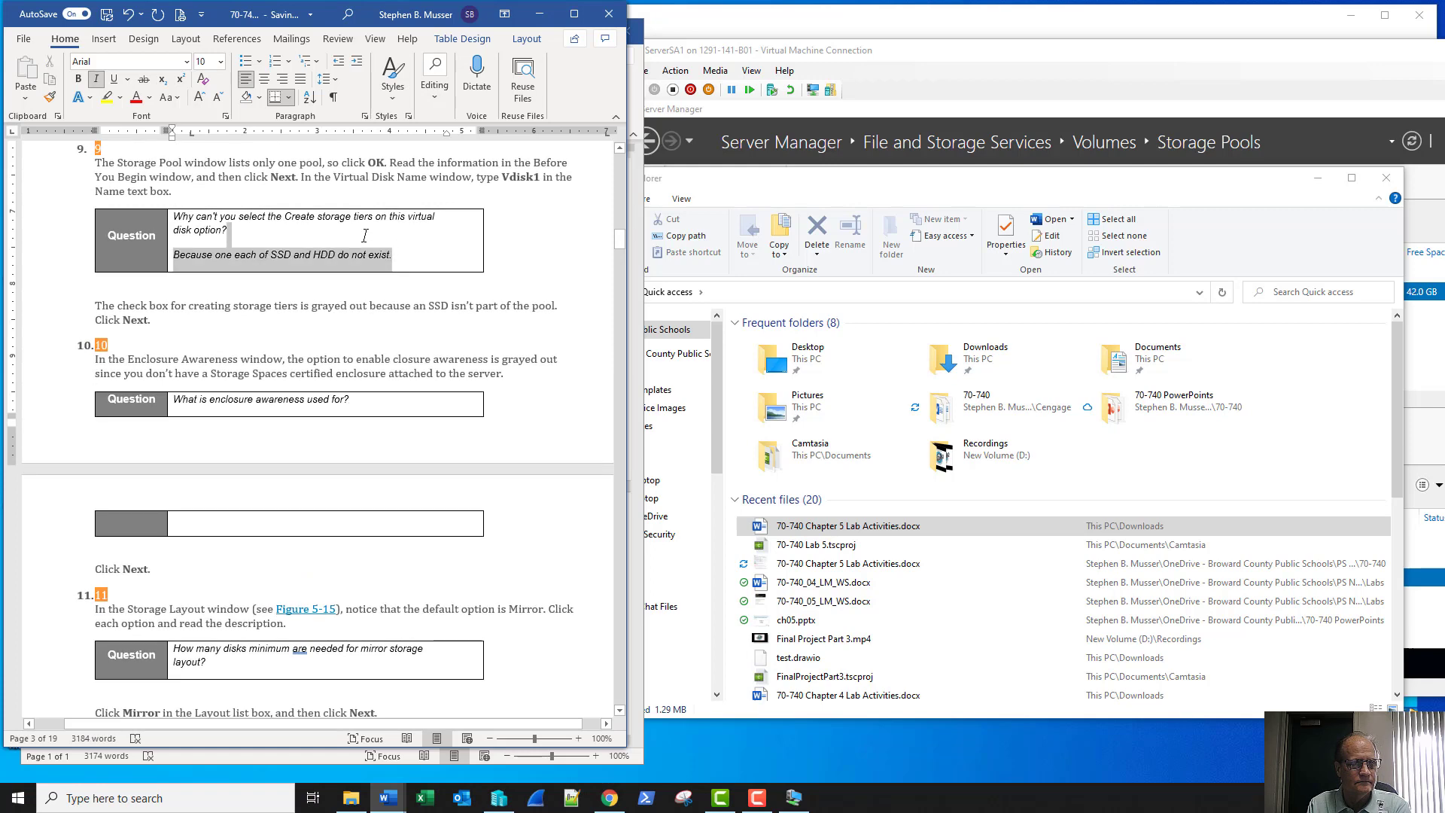
key("BackSpace")
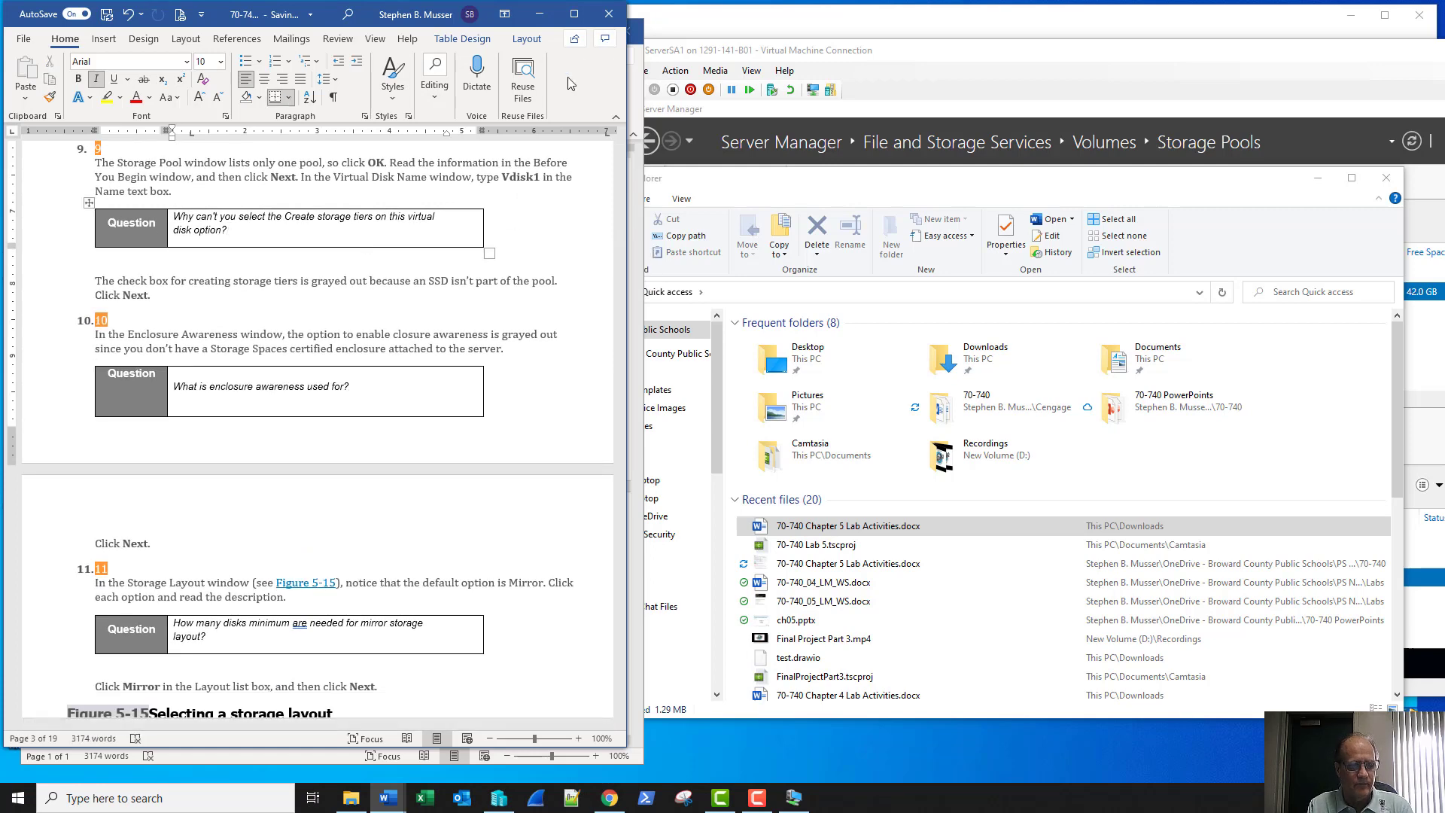
Close the guest File Explorer window to reveal the wizard's Enclosure Awareness page
left_click(609, 15)
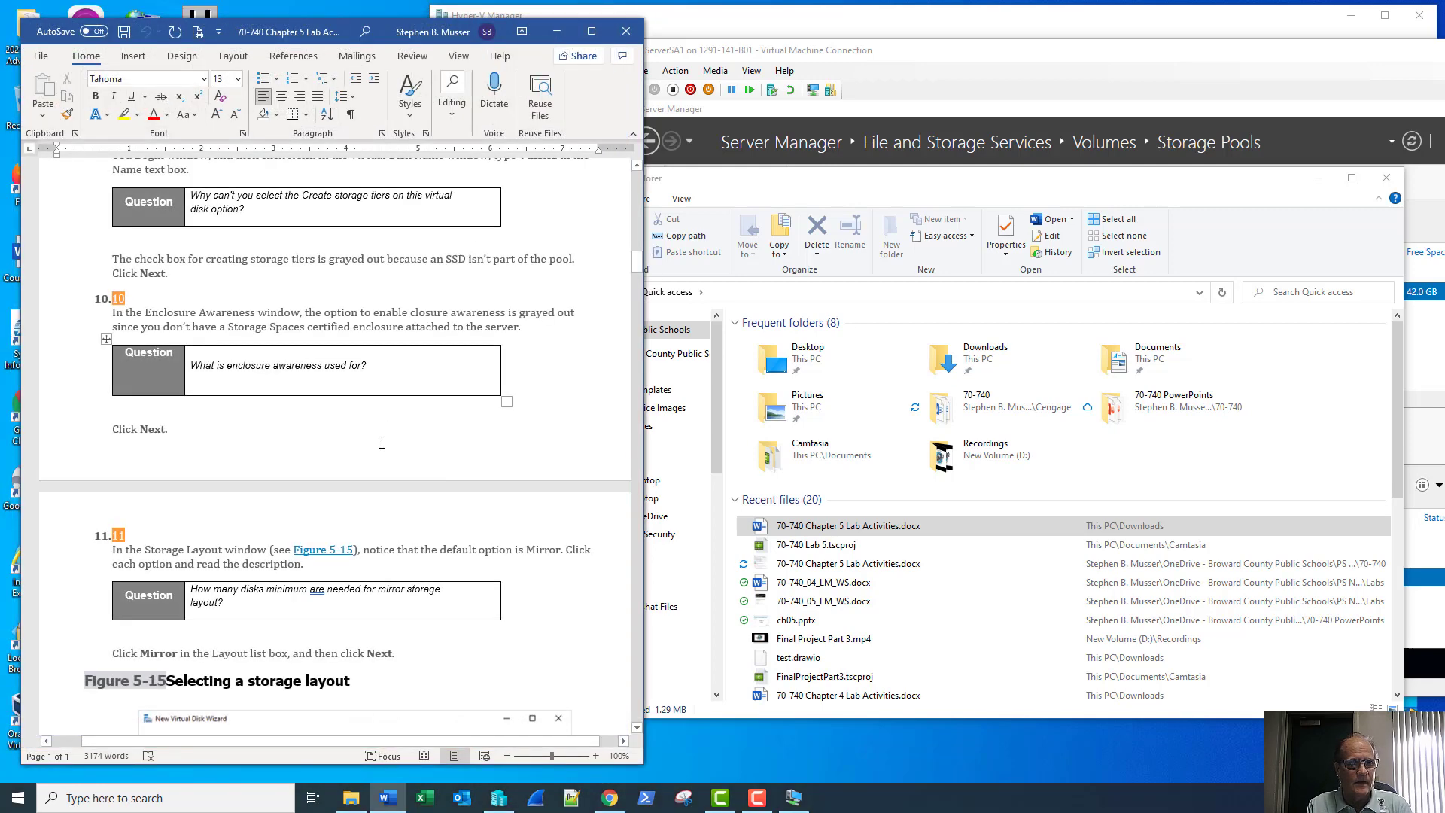
scroll(381, 443, "down", 3)
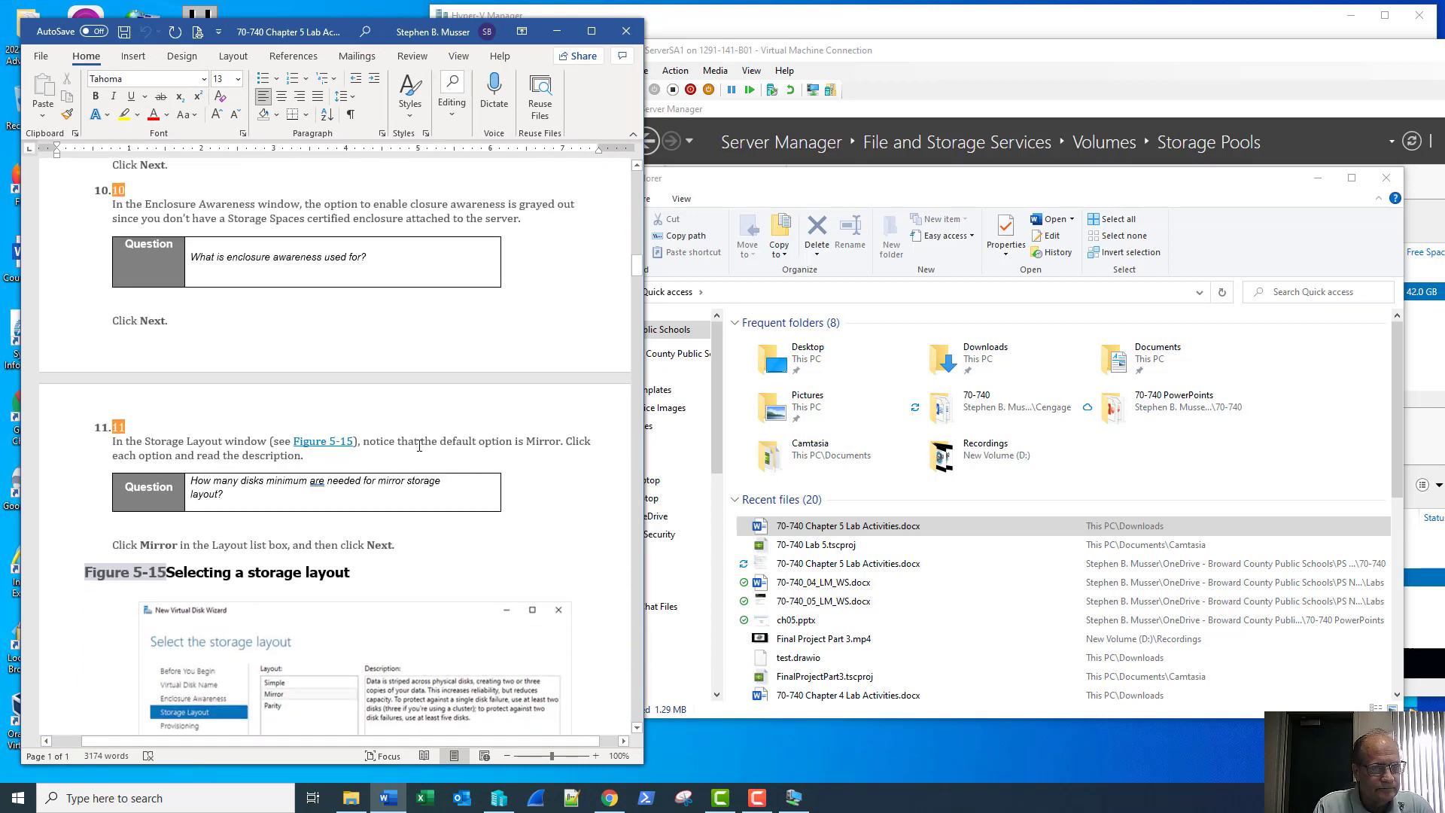
left_click(1317, 178)
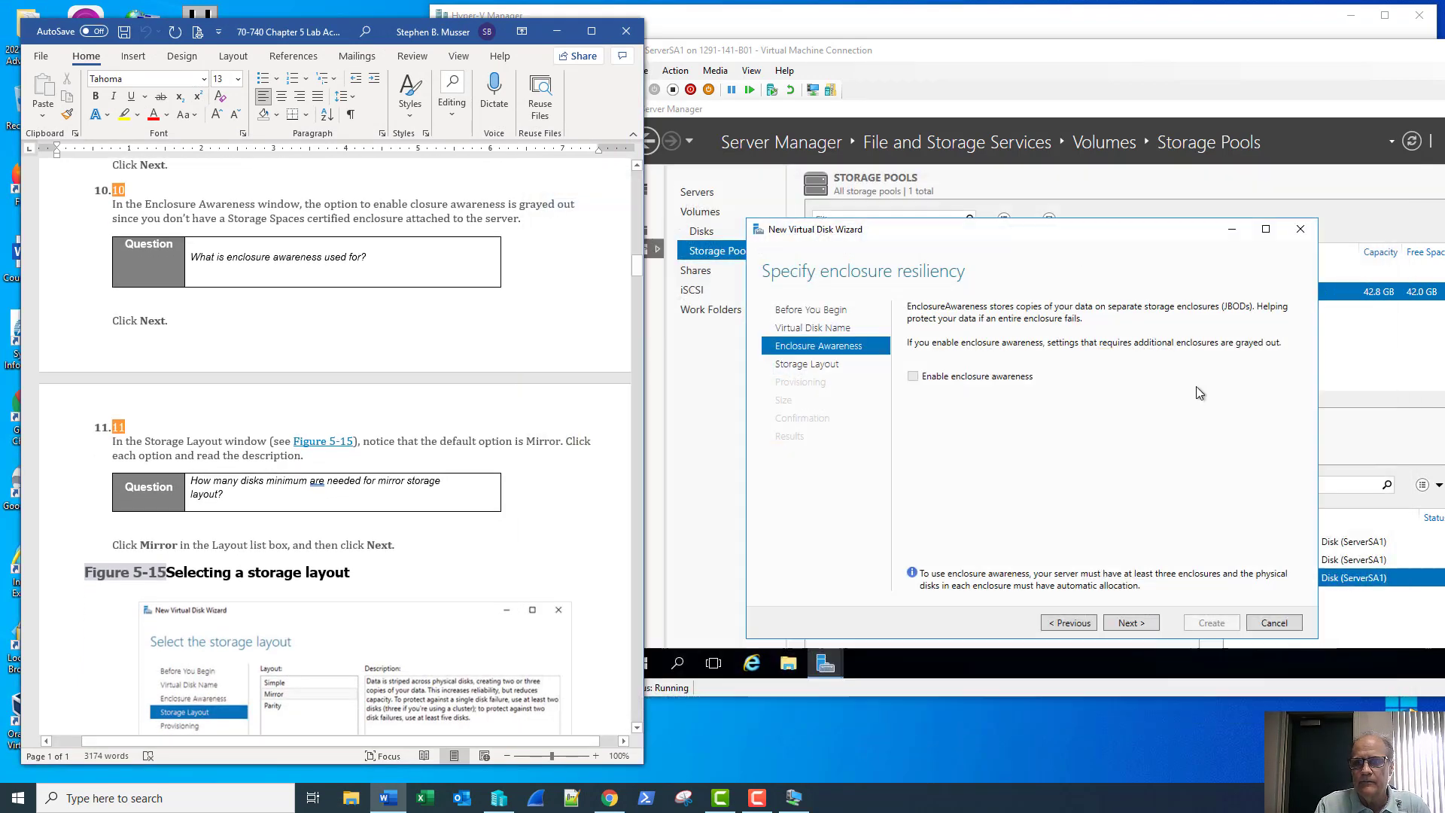
Reach the Storage Layout page, compare Parity and Simple descriptions, and leave Mirror selected
left_click(1131, 623)
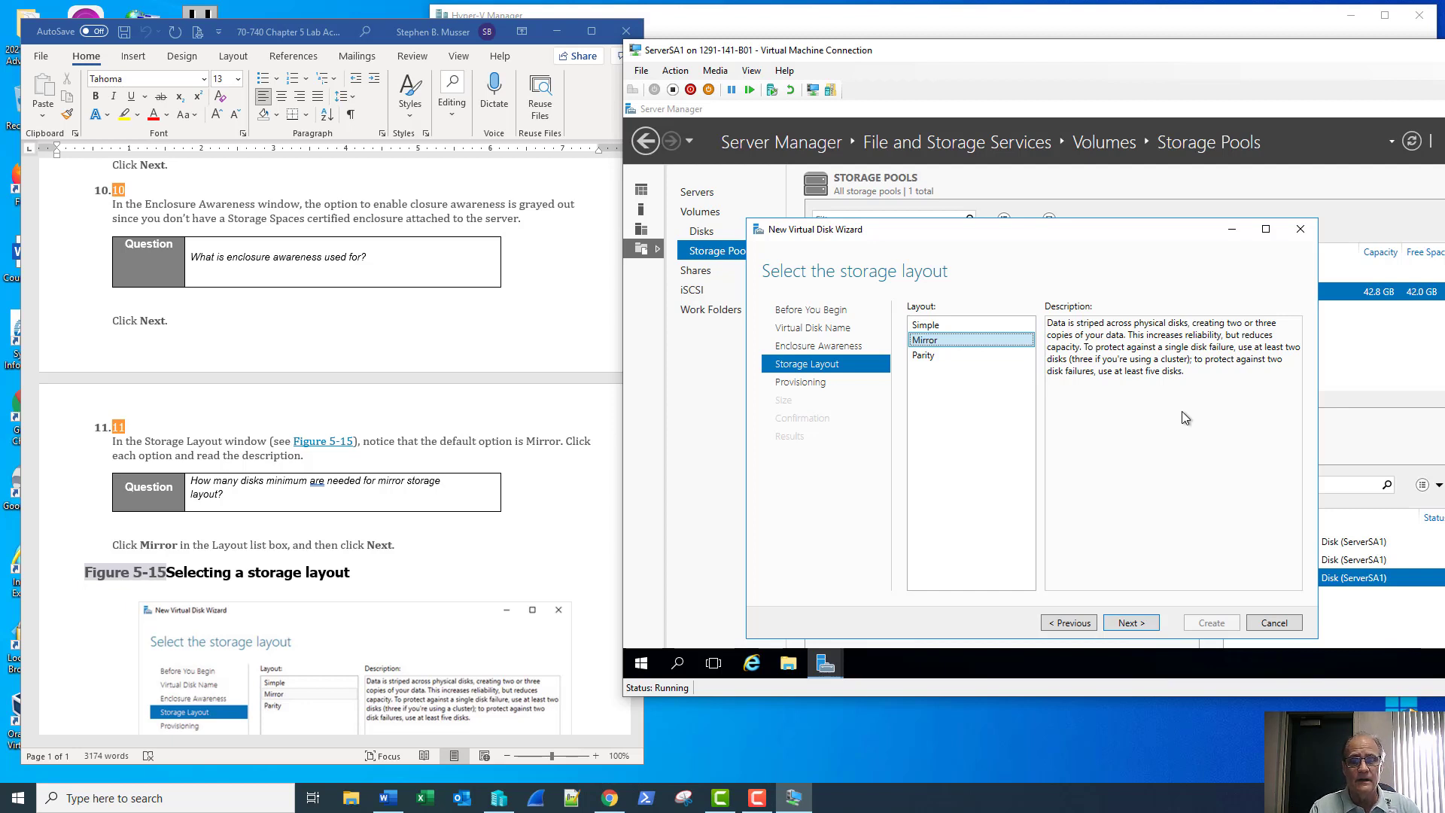
left_click(1001, 357)
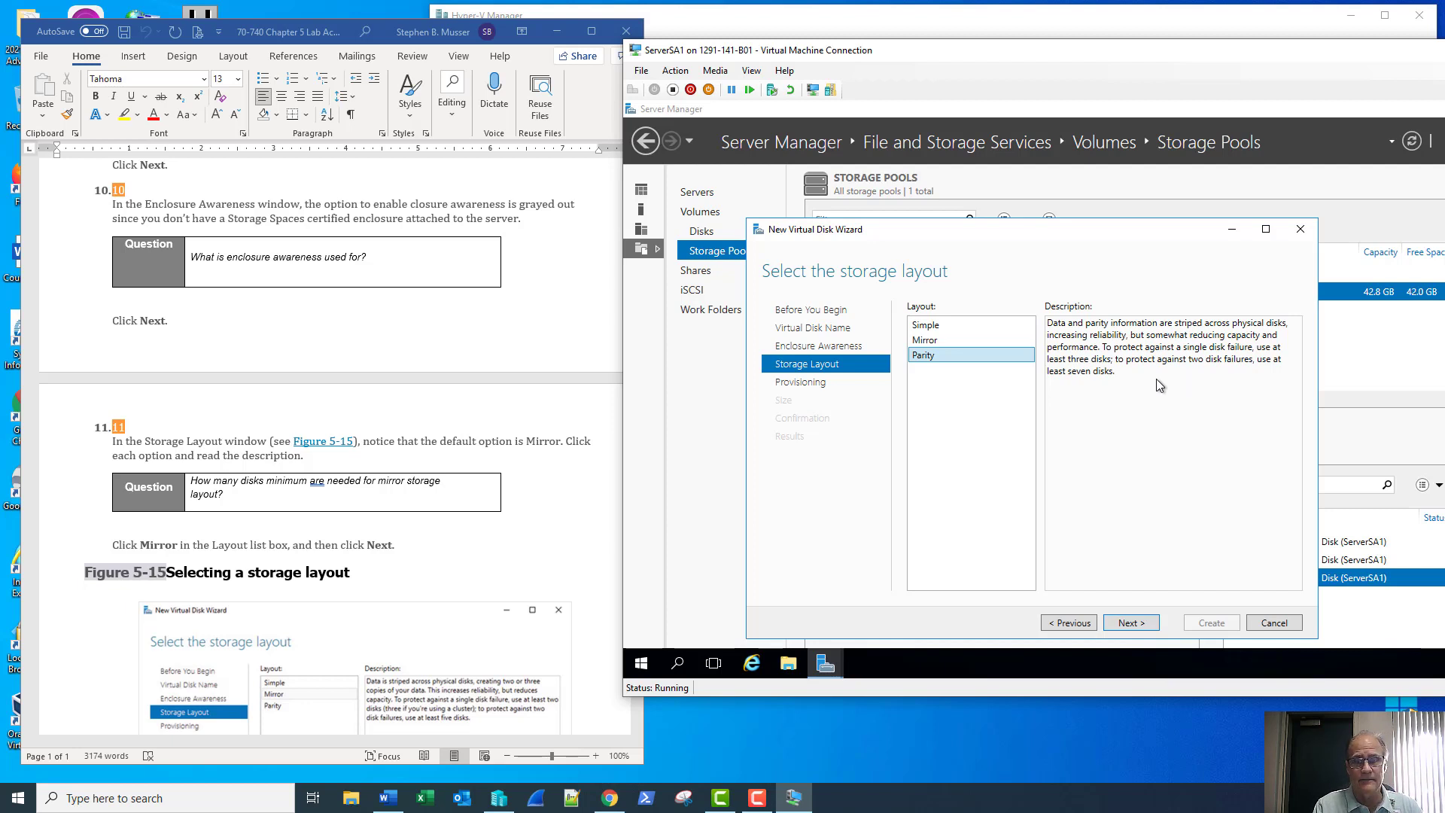
left_click(981, 324)
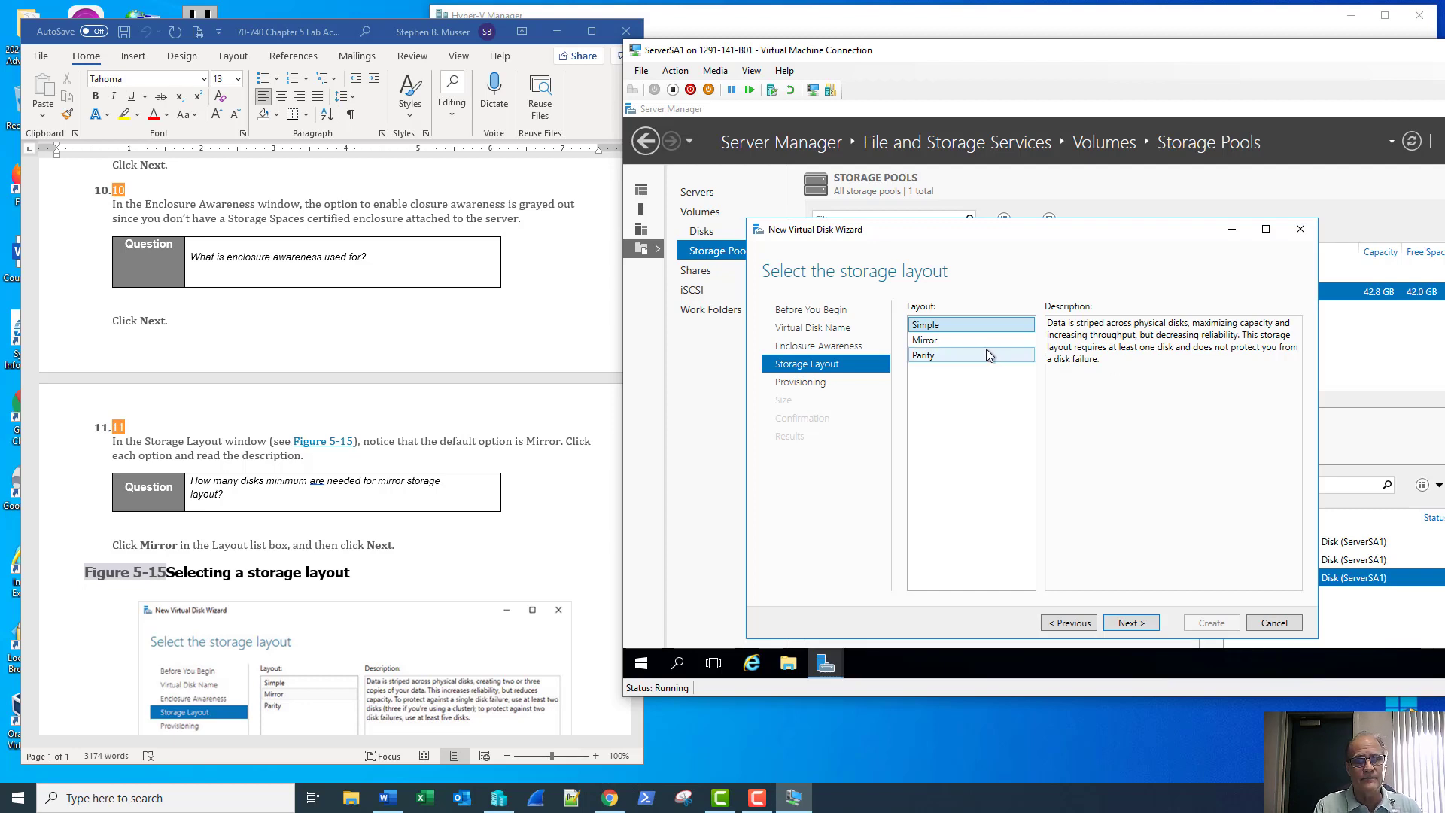
left_click(970, 341)
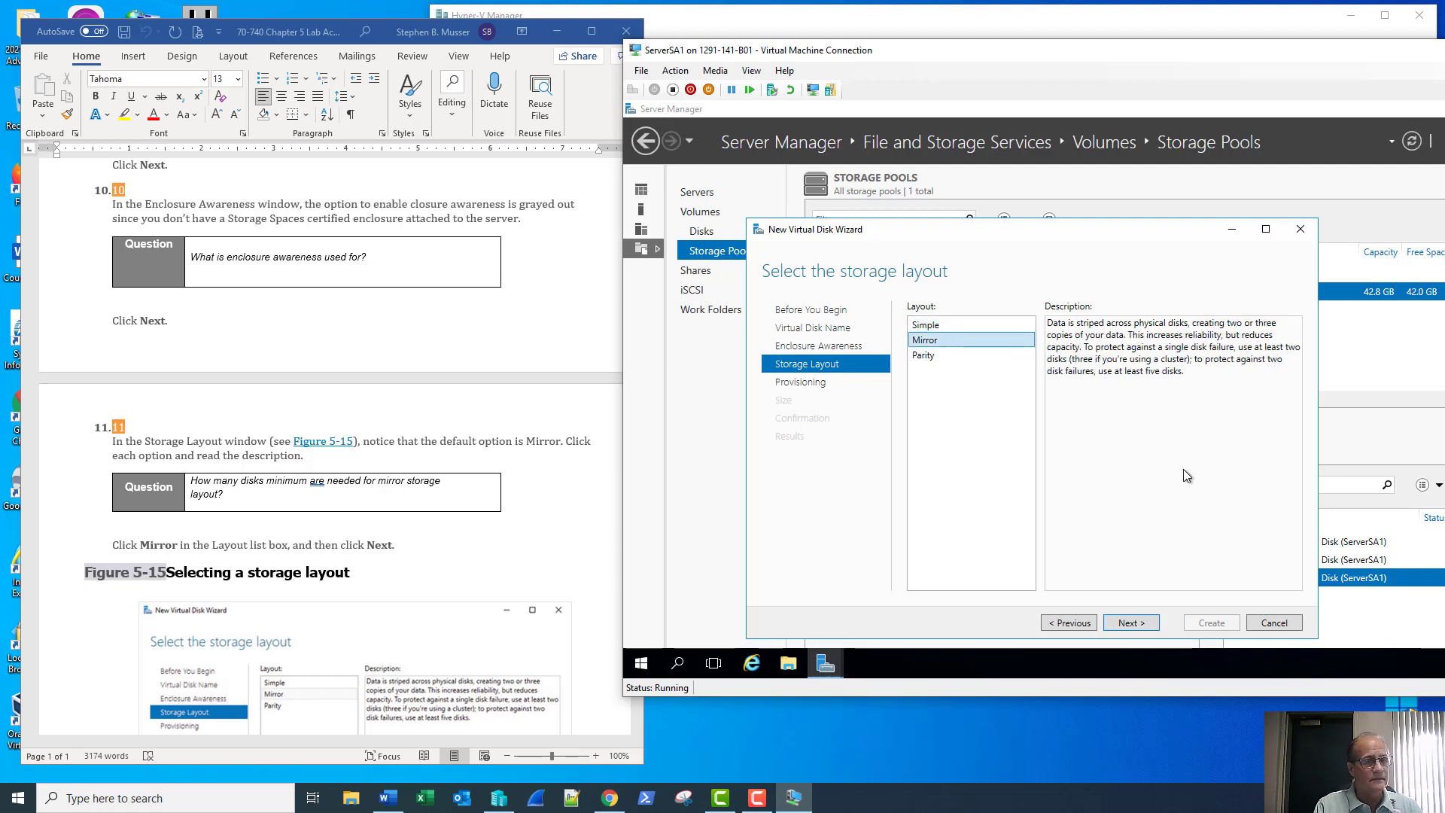
Choose Thin provisioning for the new virtual disk
left_click(1129, 622)
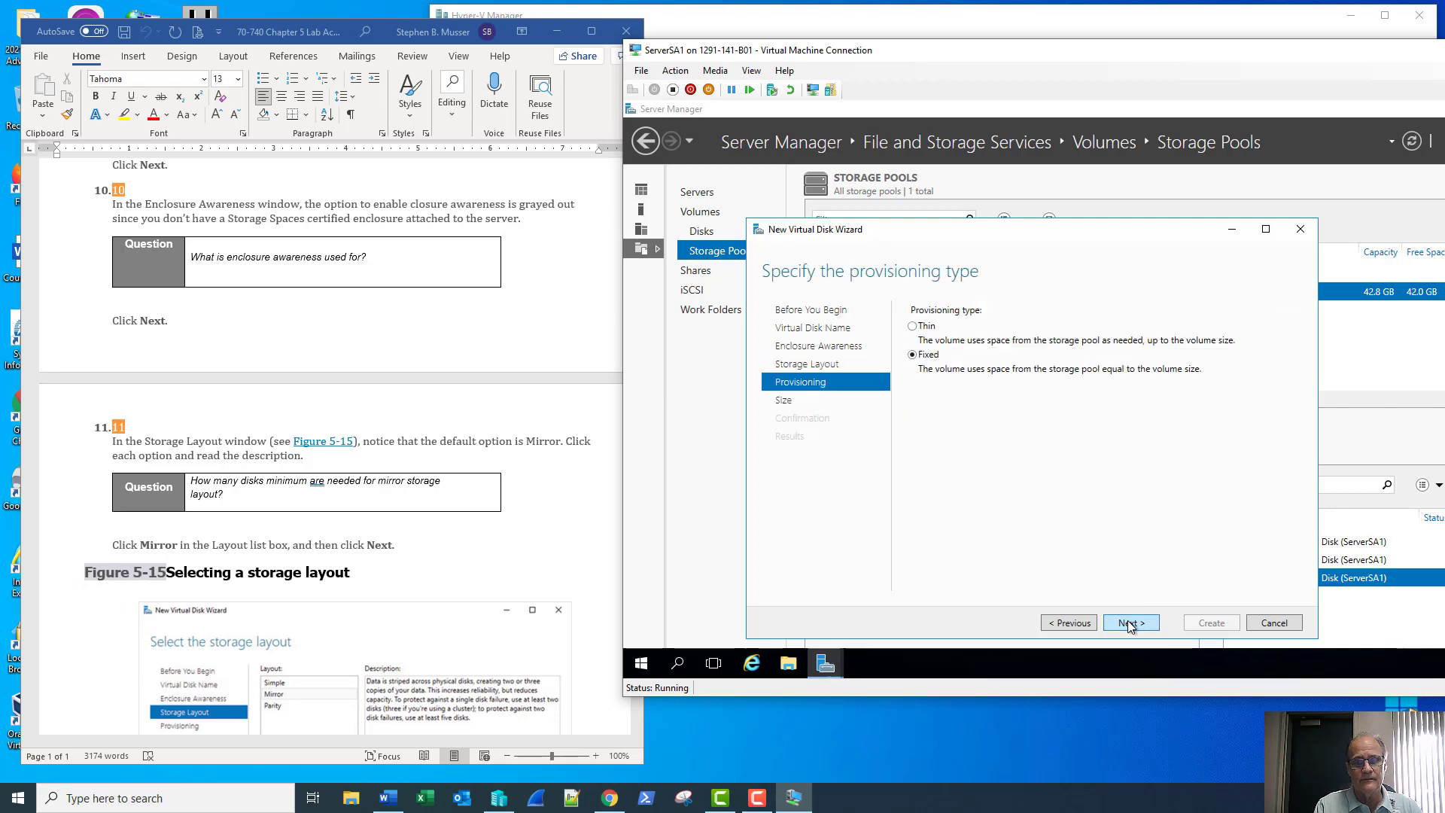
scroll(493, 464, "down", 5)
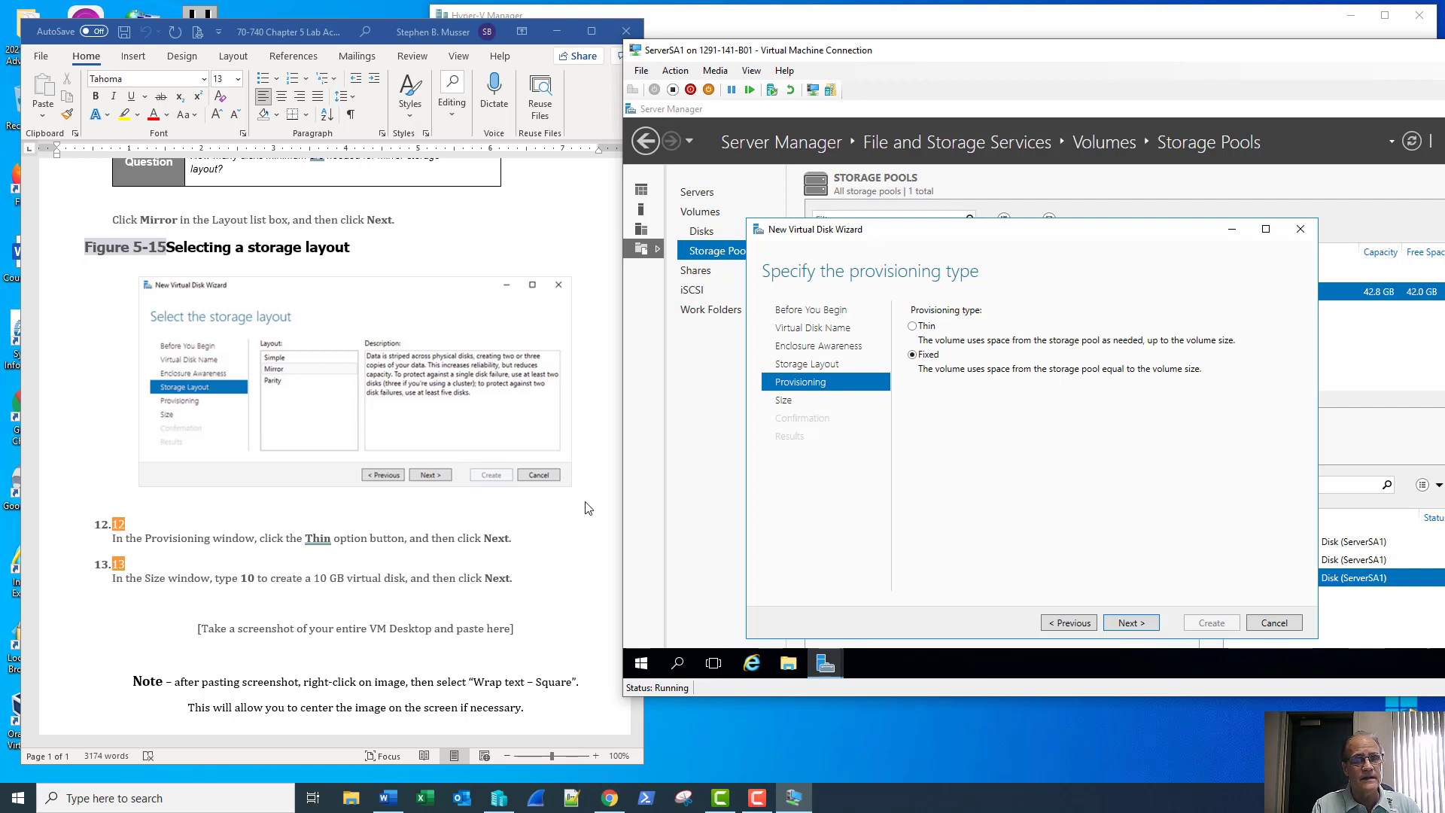
left_click(913, 327)
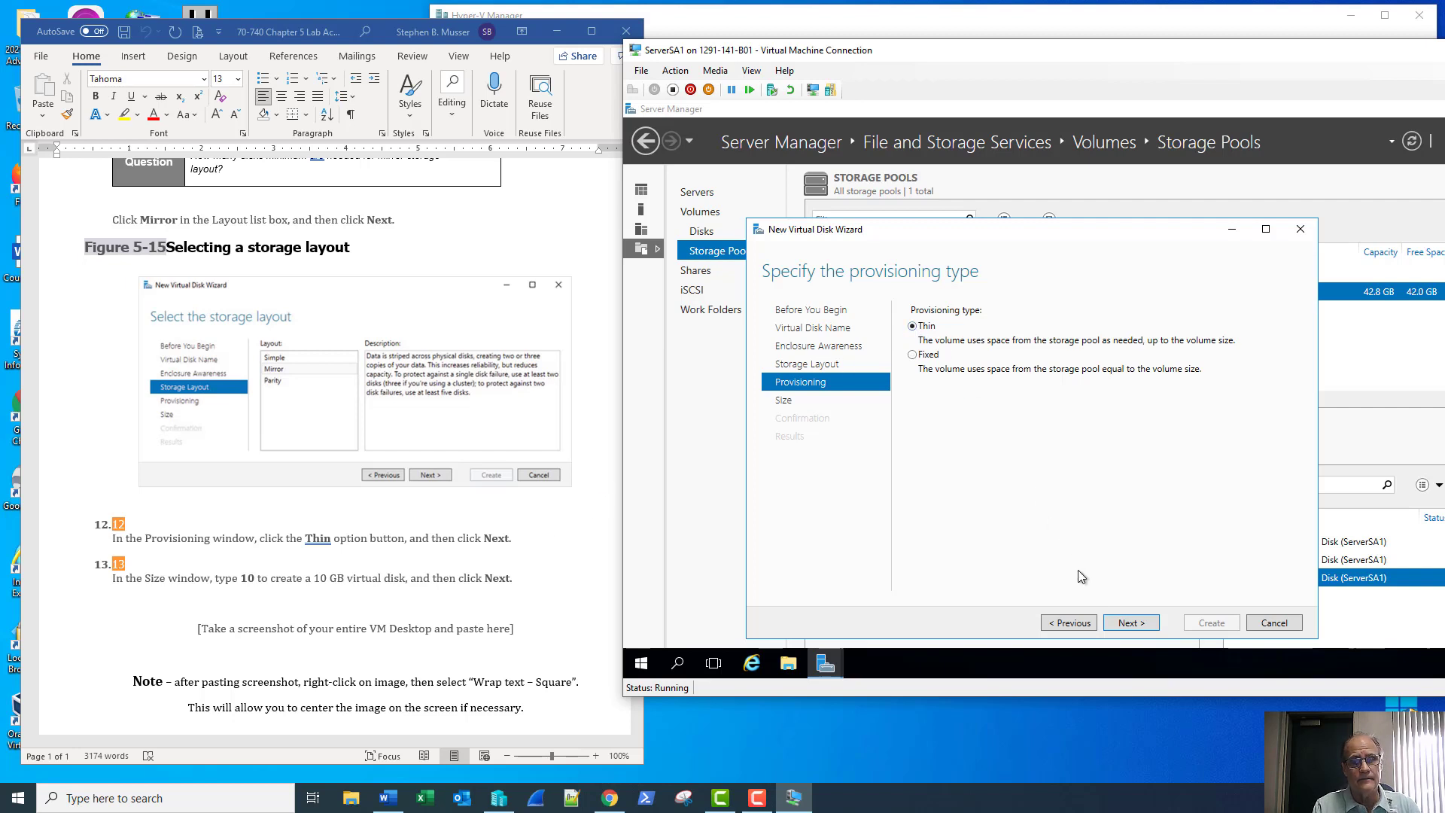
Set the virtual disk size to 10 GB and reach the Vdisk1 confirmation summary
left_click(1131, 624)
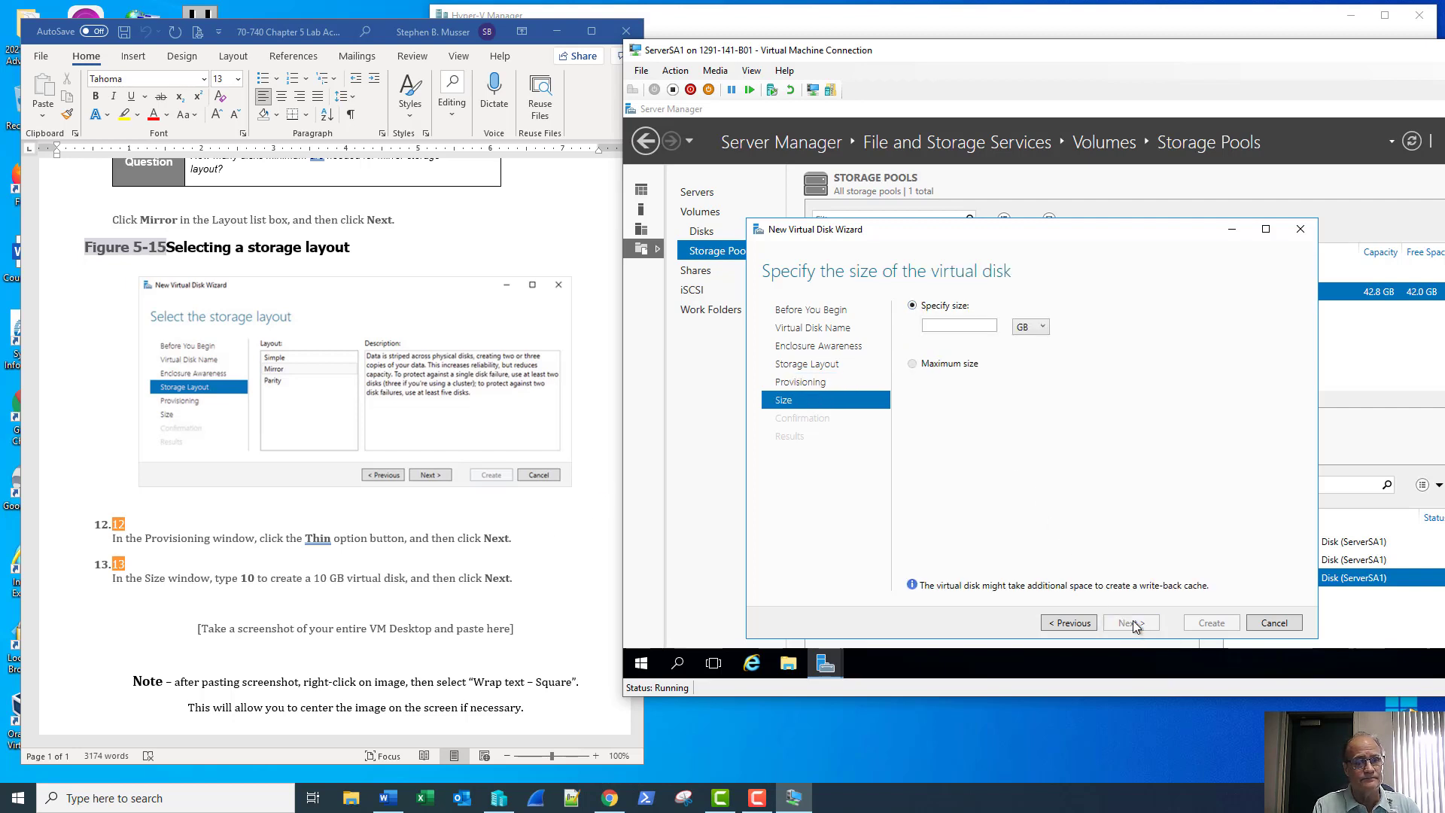
left_click(969, 331)
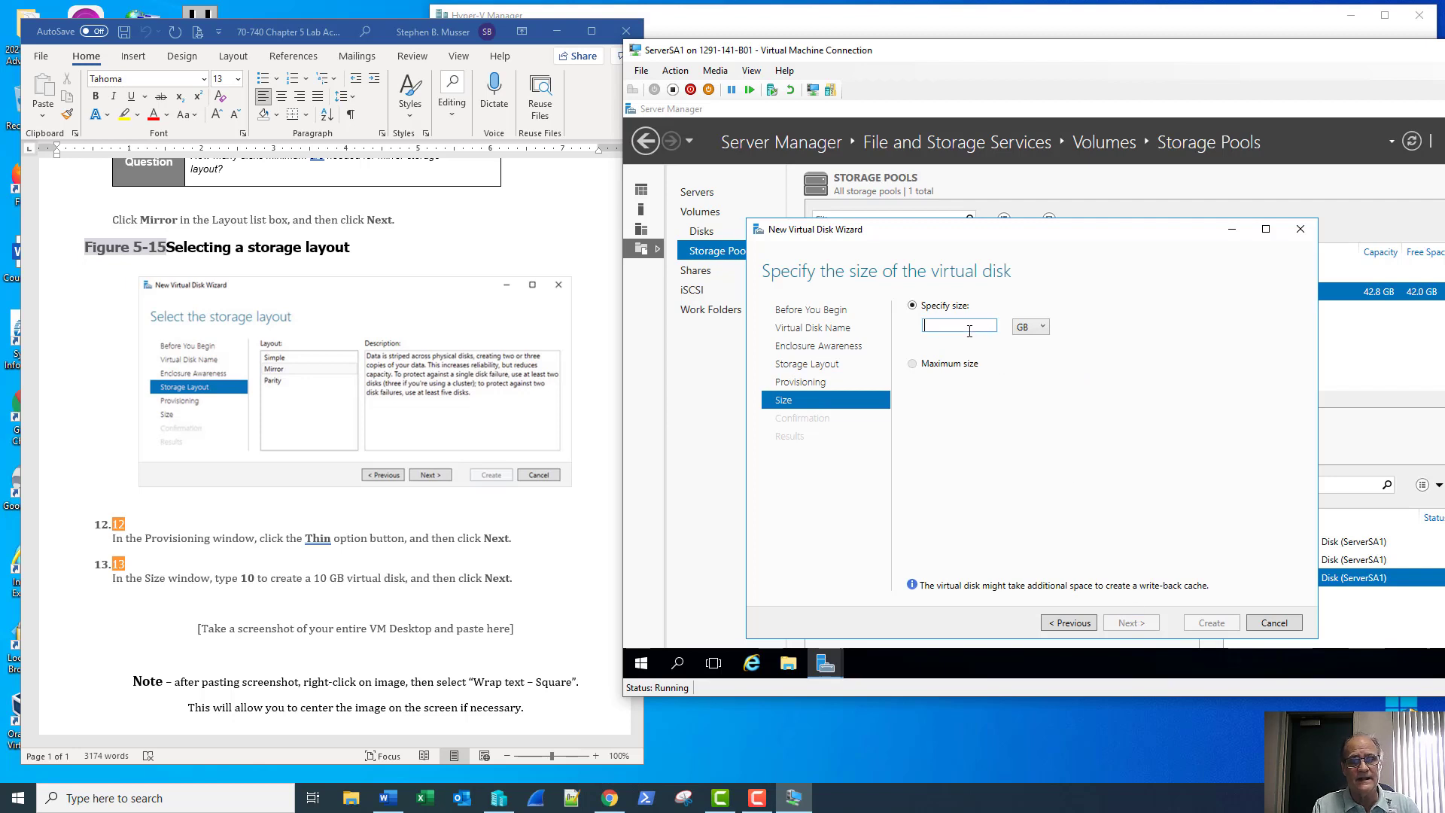
type("10")
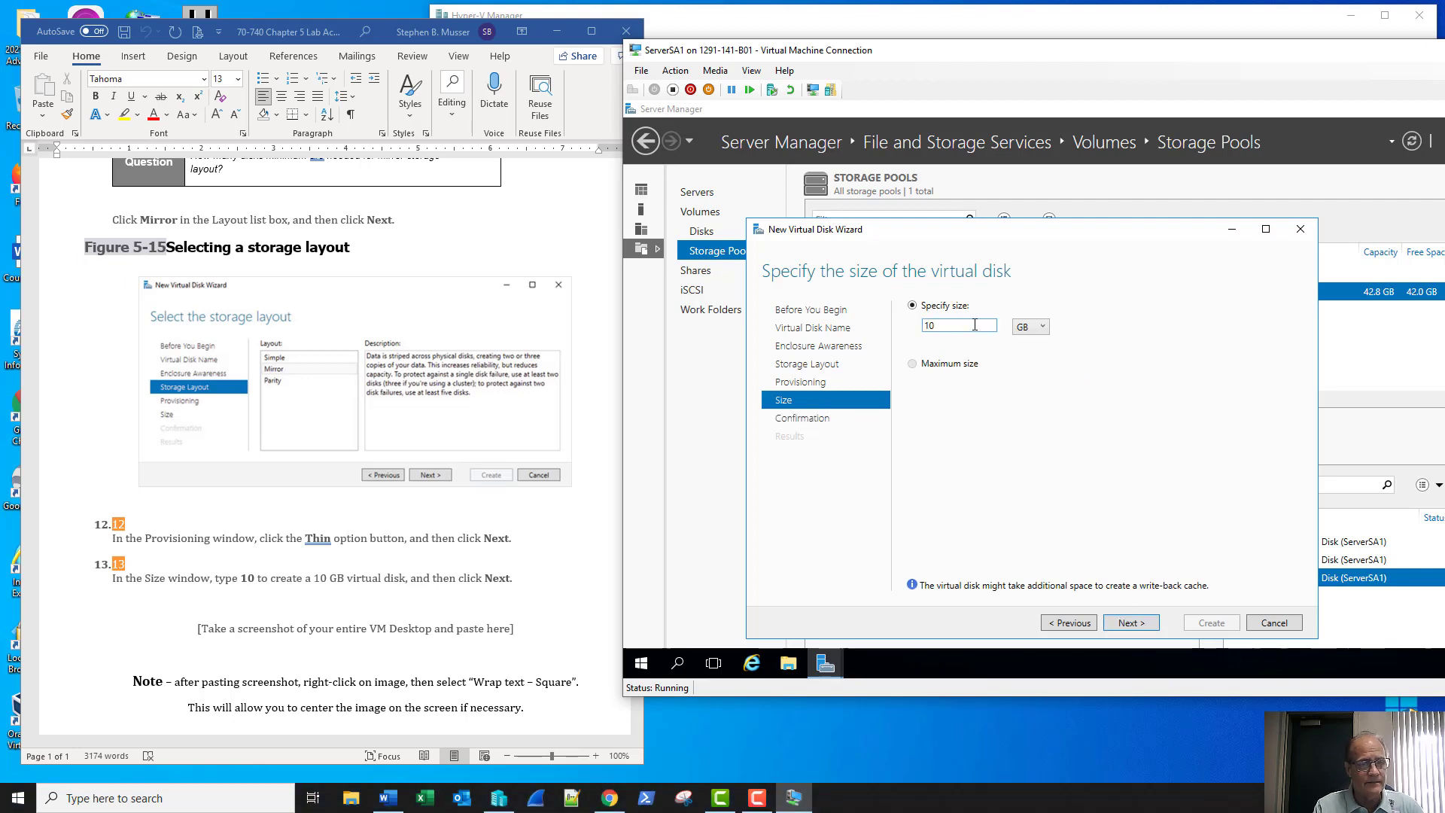
left_click(1129, 623)
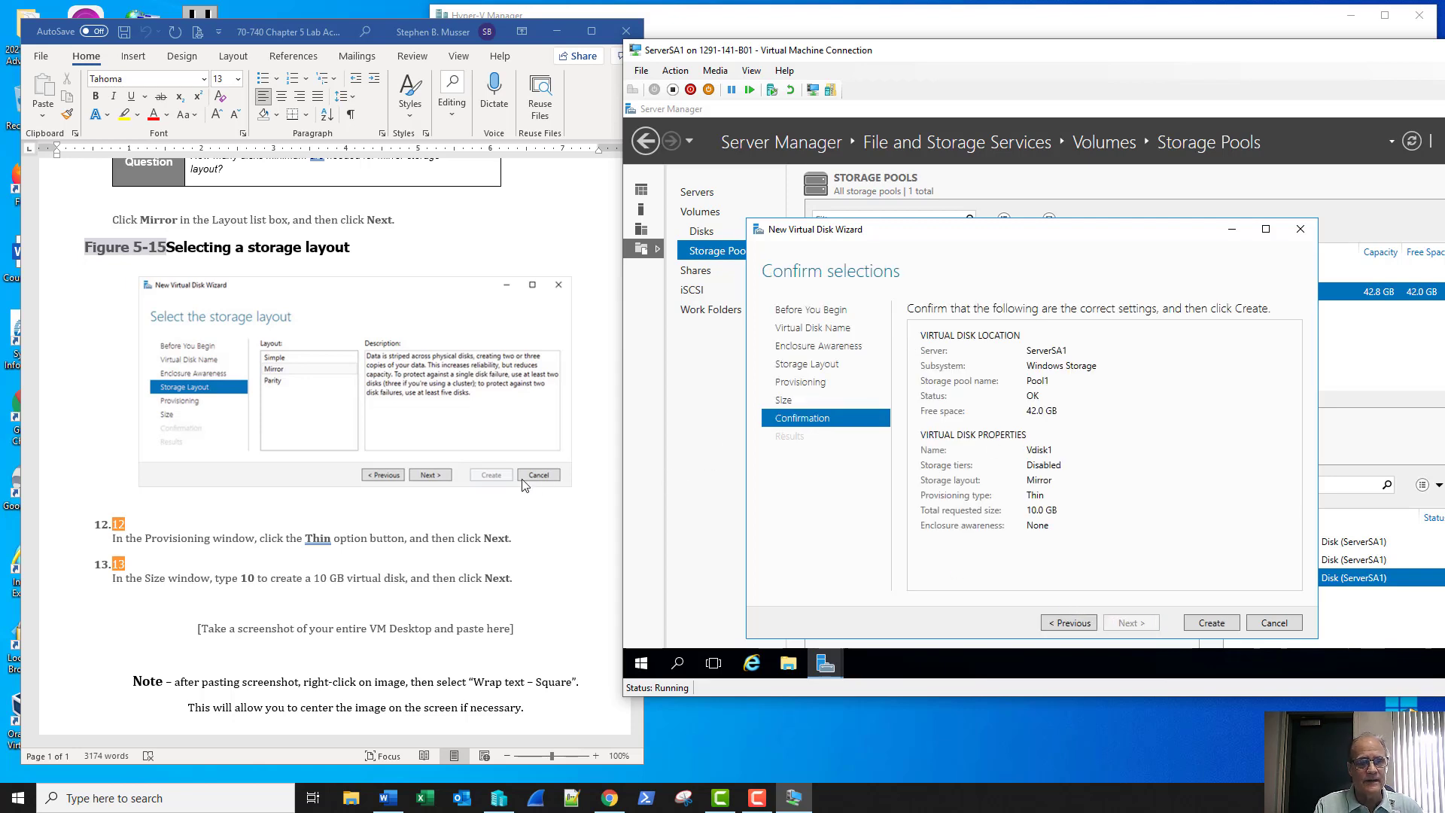
scroll(519, 486, "down", 4)
scroll(519, 485, "down", 3)
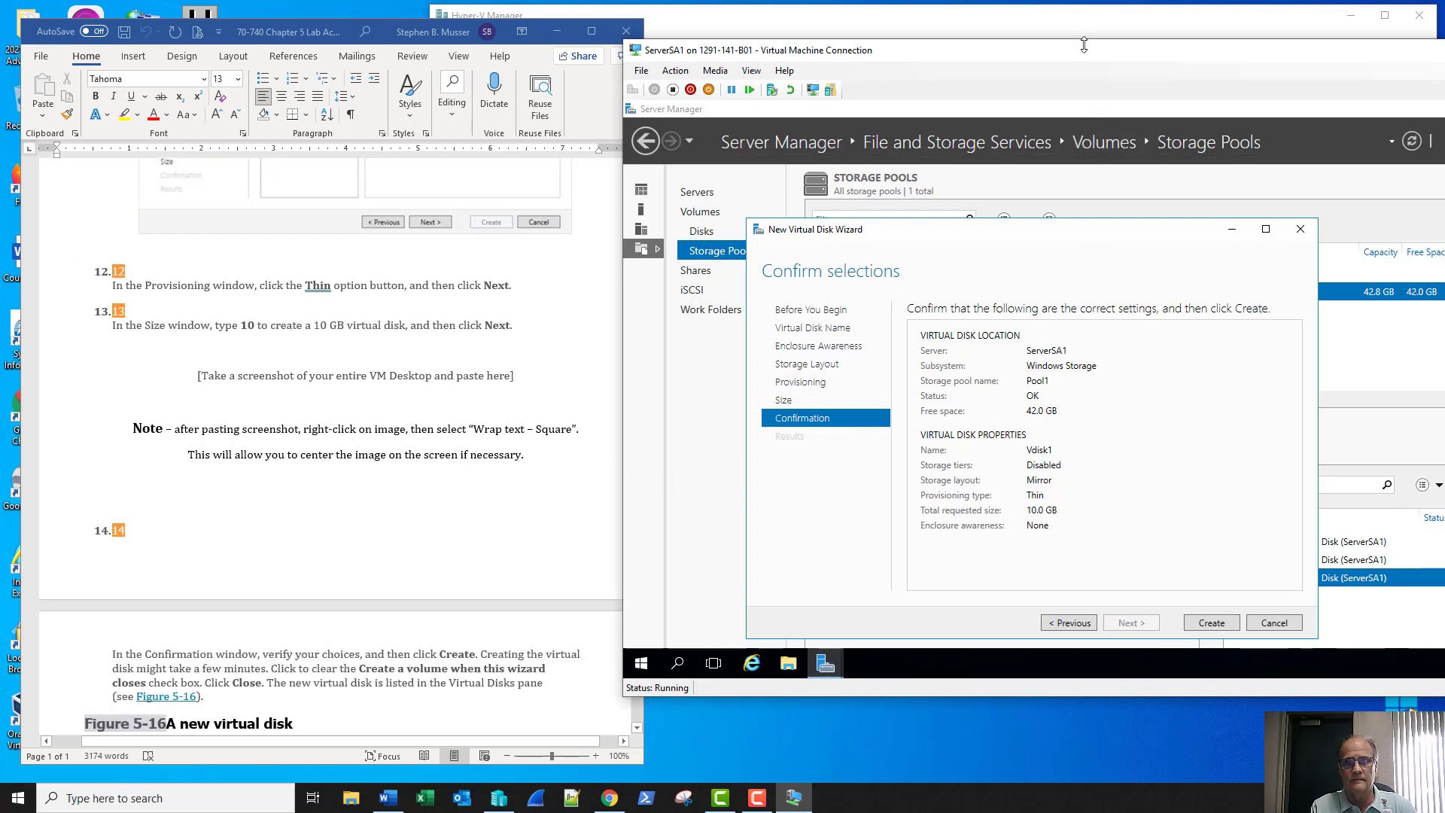
left_click_drag(1072, 50, 838, 41)
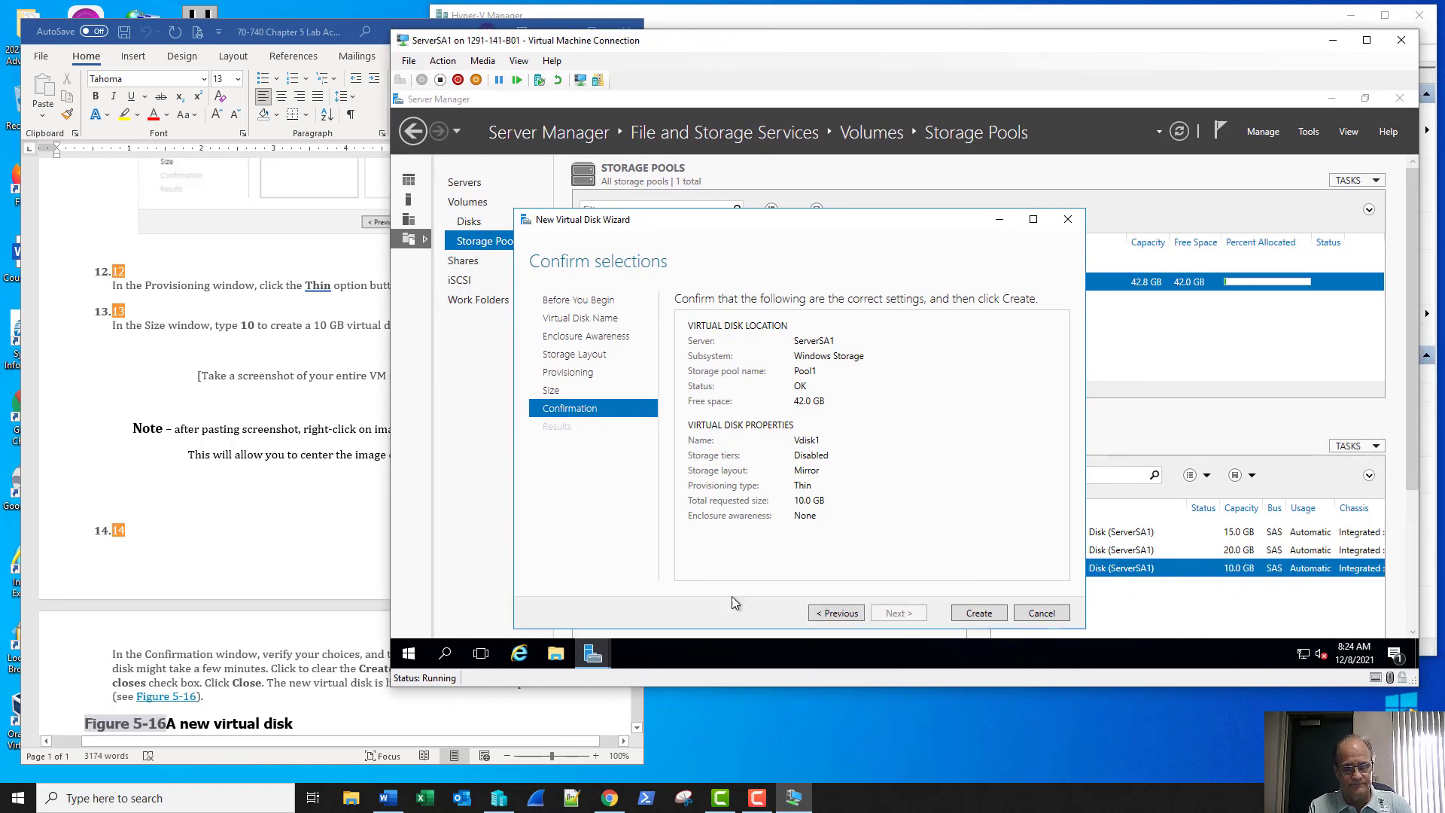
Capture the virtual machine window and paste it over the document's screenshot placeholder
left_click(683, 797)
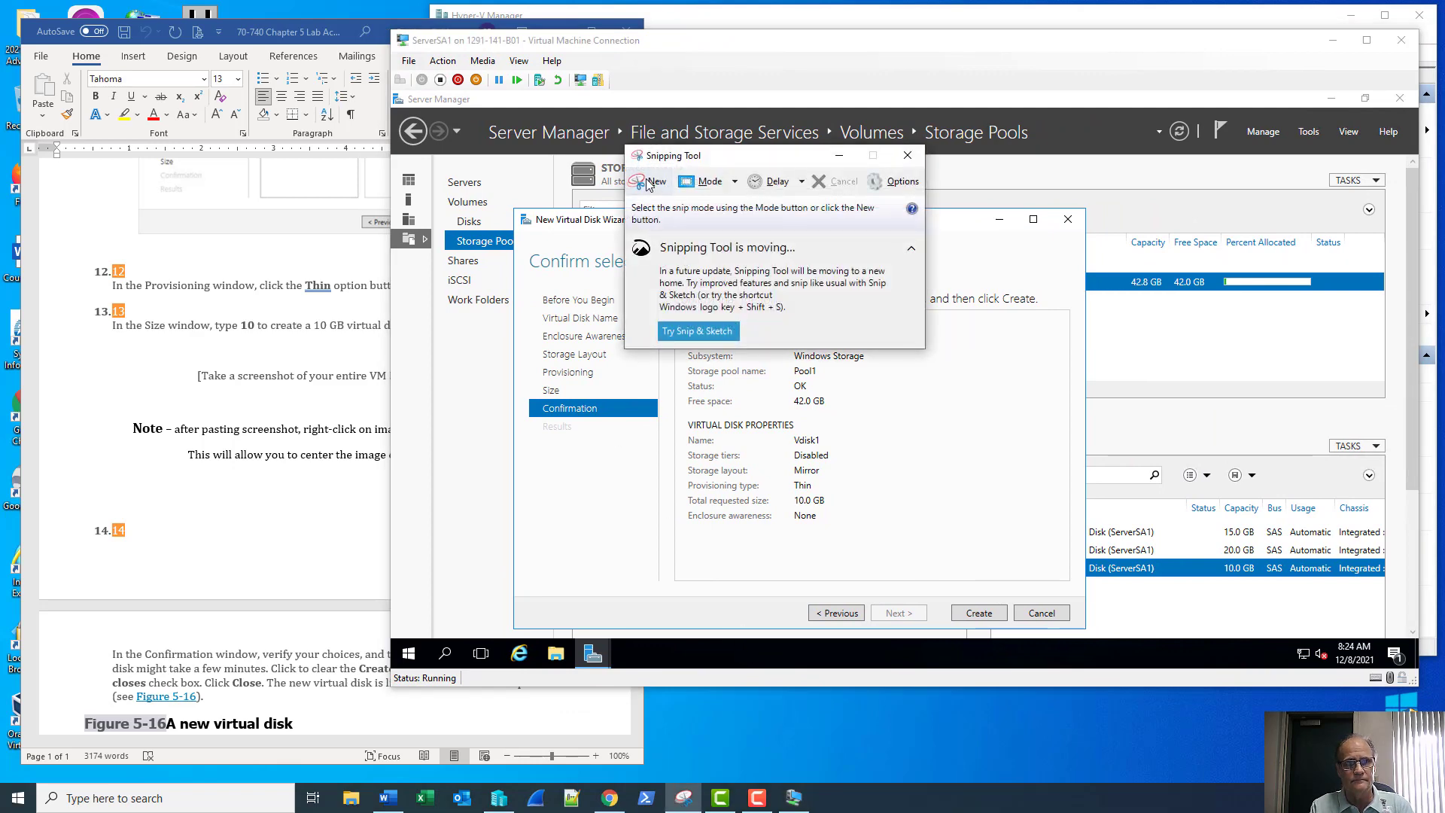
left_click(648, 183)
left_click(706, 60)
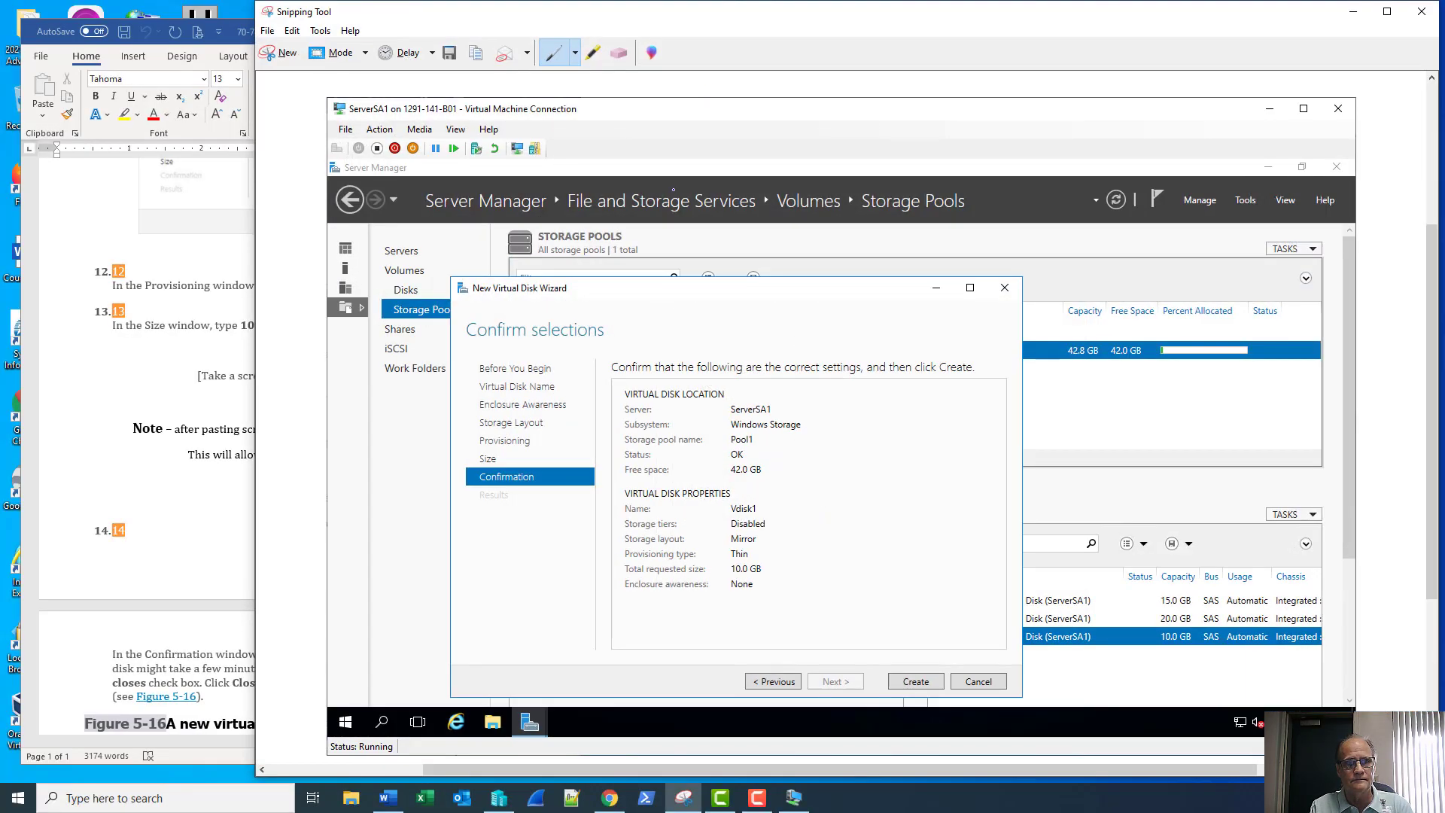
left_click(206, 484)
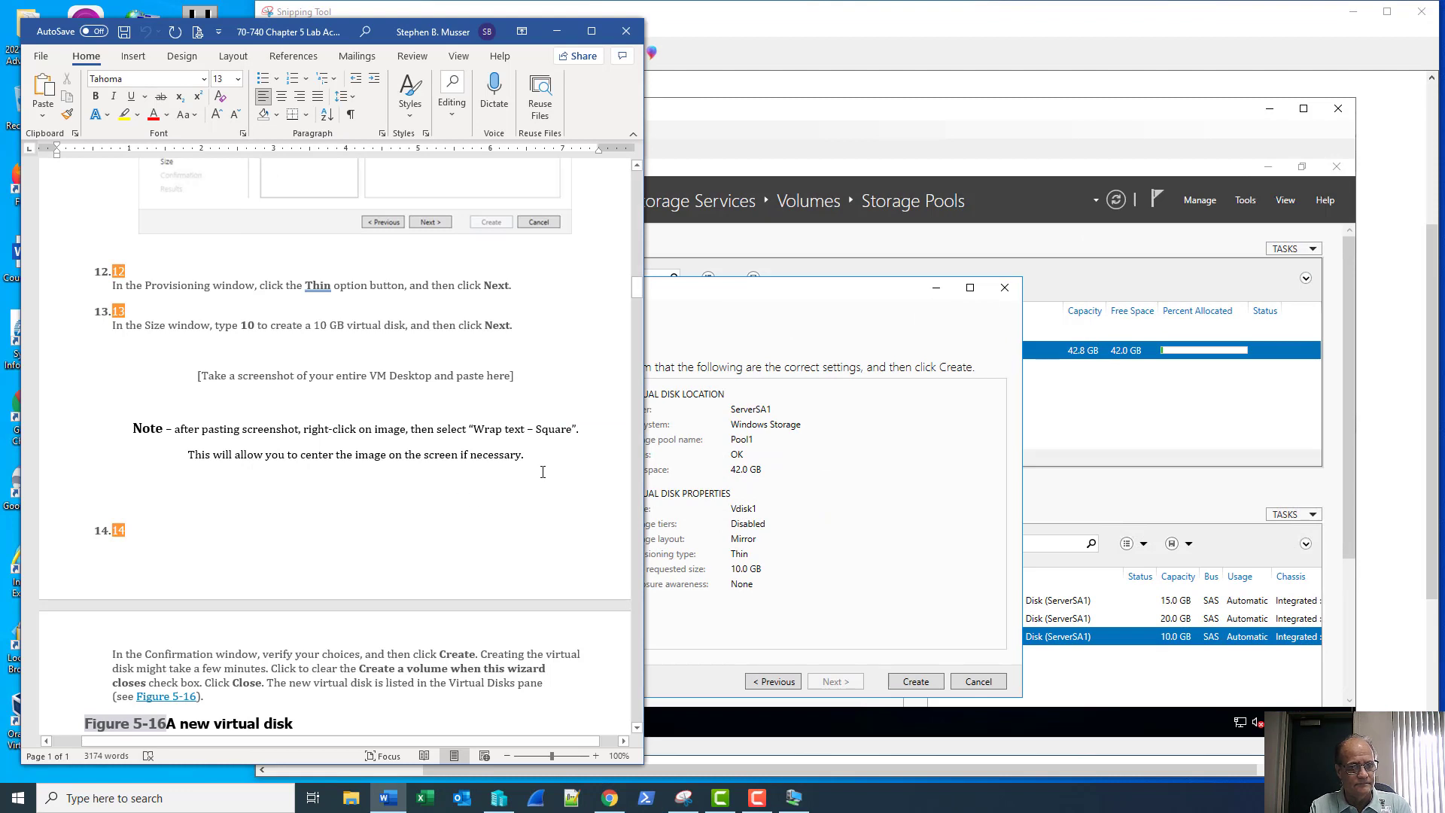
left_click_drag(530, 457, 192, 381)
key("ctrl+v")
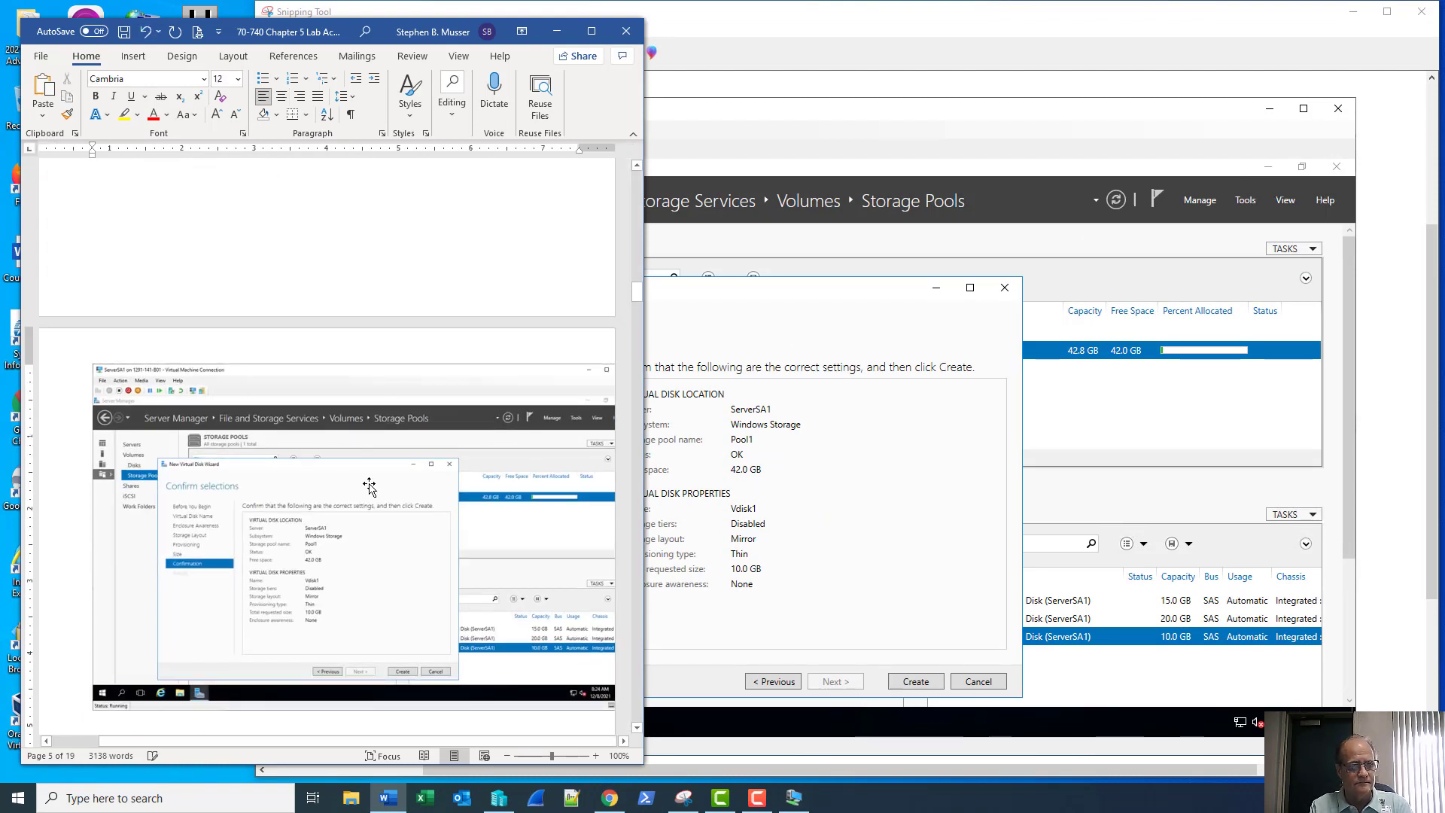
Set the screenshot's text wrapping to Square and move it up beside item 14
right_click(376, 489)
mouse_move(440, 405)
left_click(527, 428)
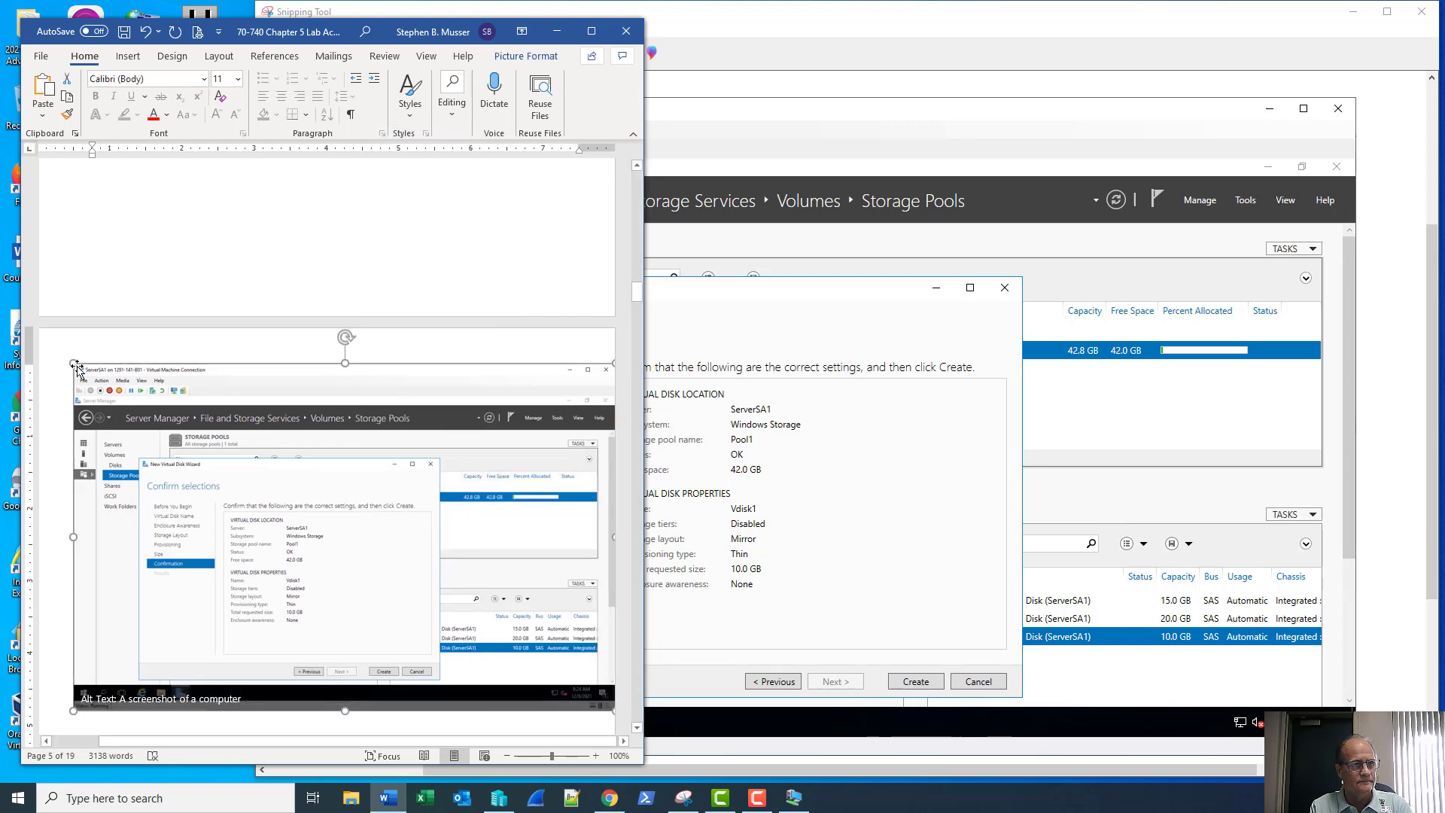
left_click_drag(92, 380, 294, 183)
scroll(294, 218, "up", 8)
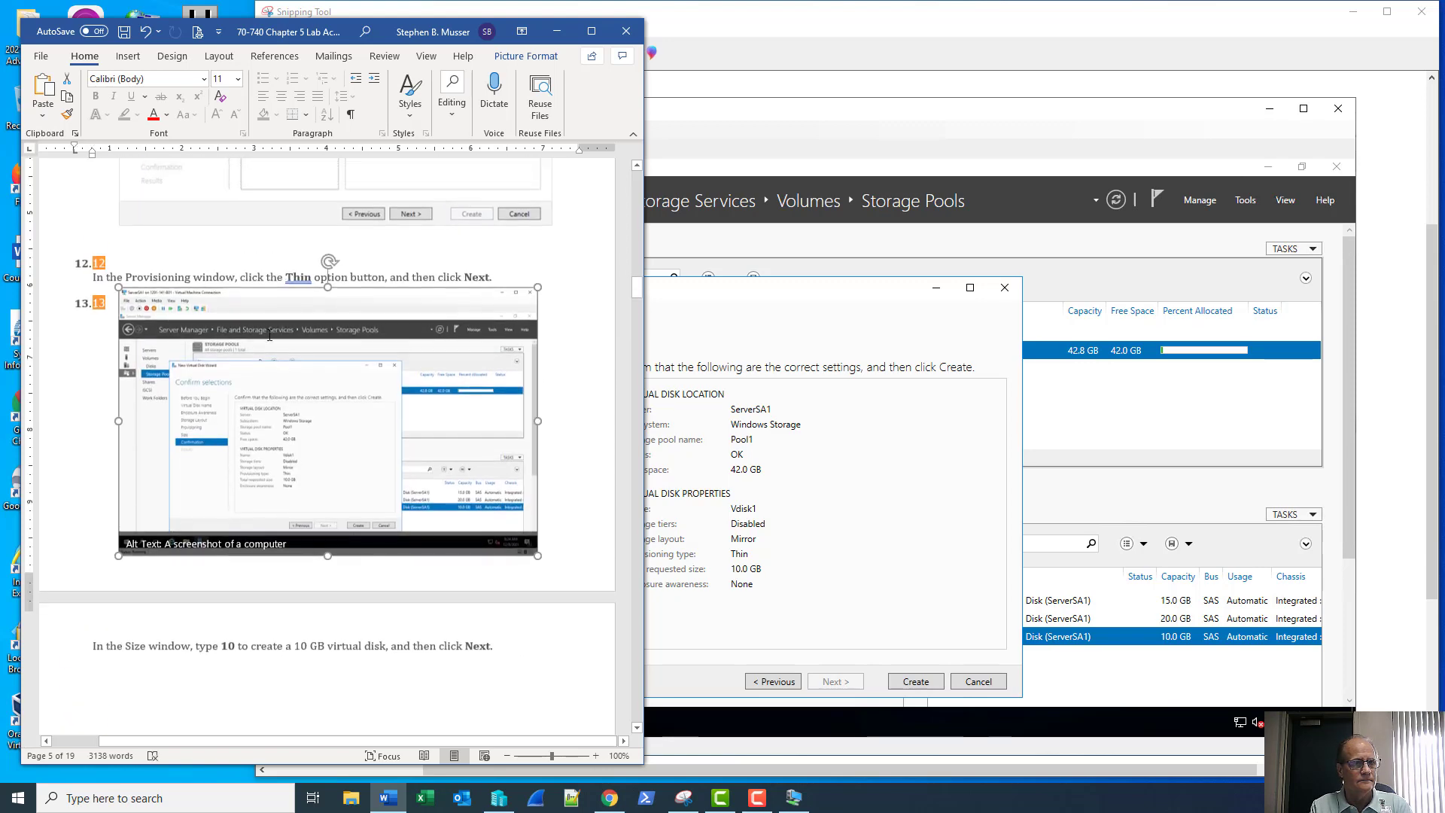
scroll(294, 418, "down", 3)
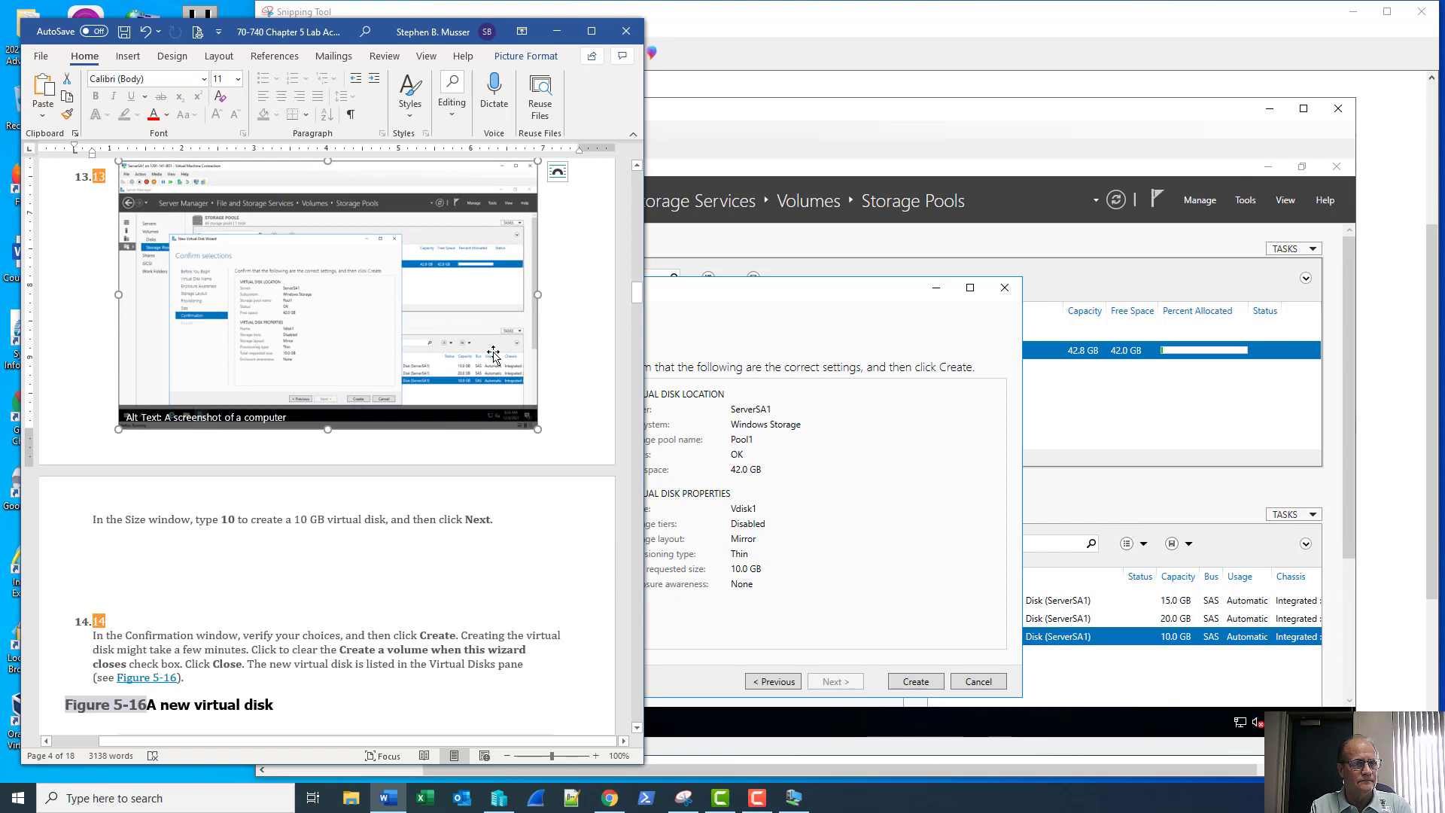
Resize the screenshot and position it at item 13, just above step 14
left_click_drag(538, 429, 494, 401)
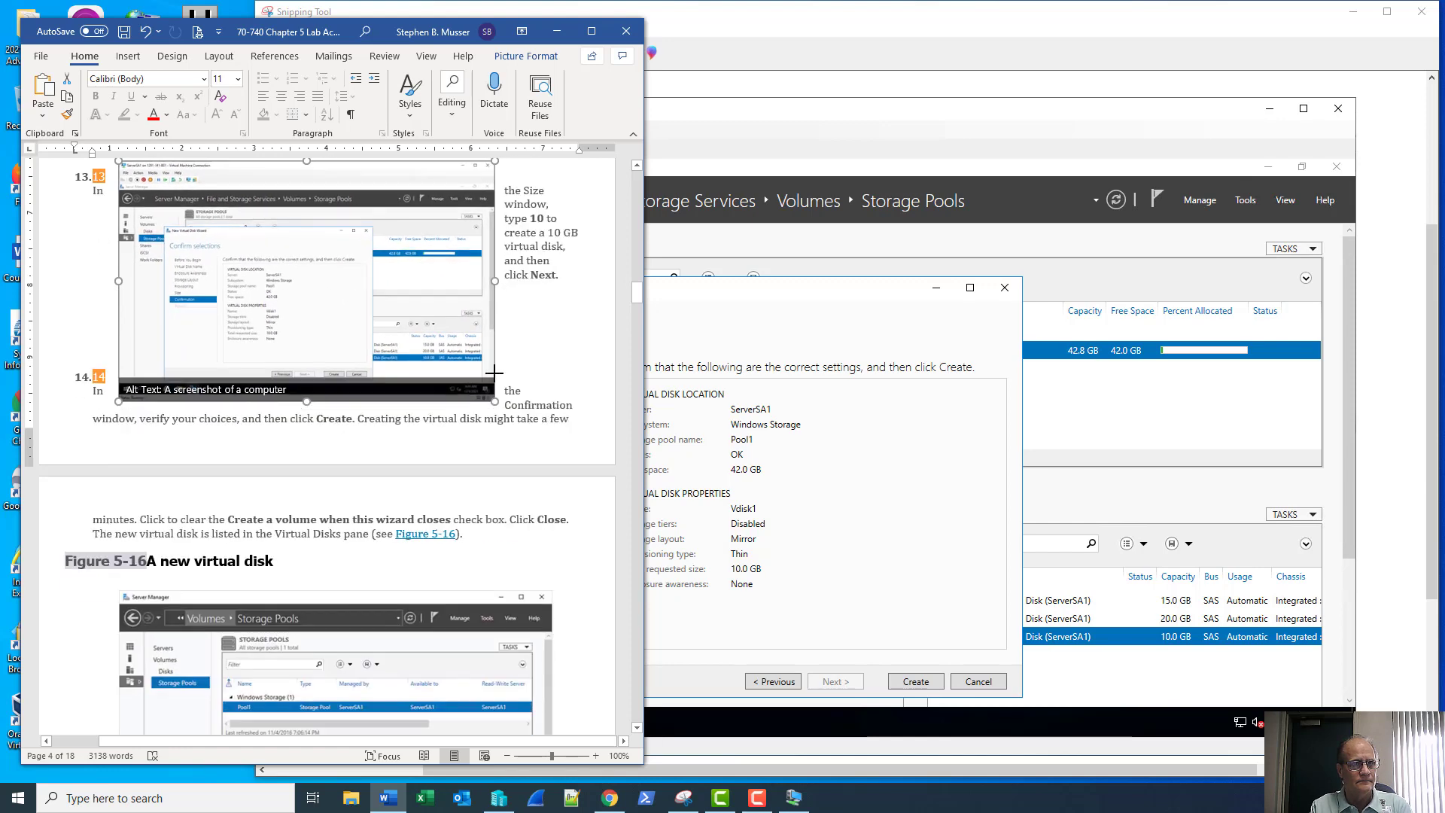
left_click_drag(451, 320, 551, 289)
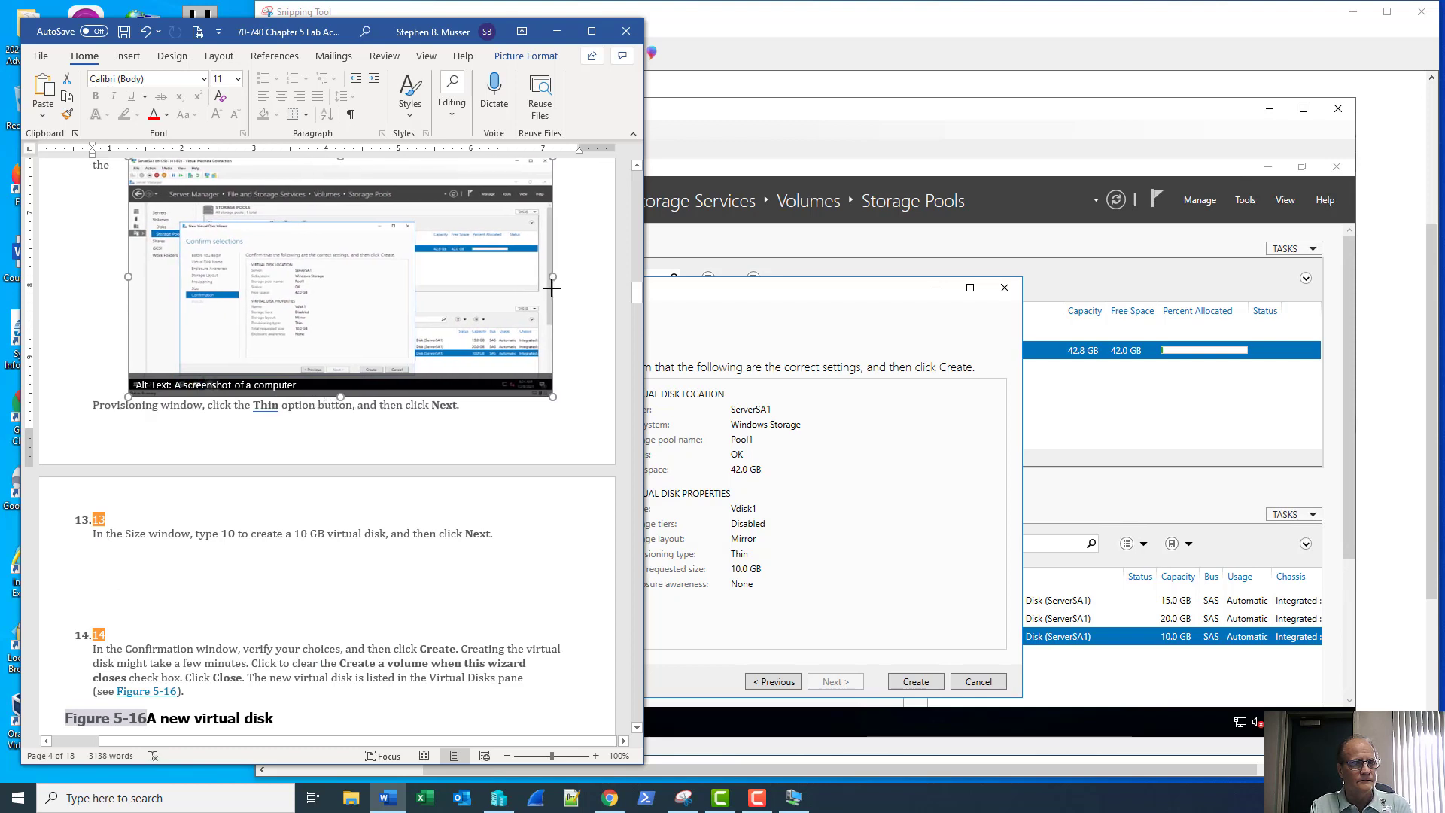
left_click_drag(407, 295, 387, 500)
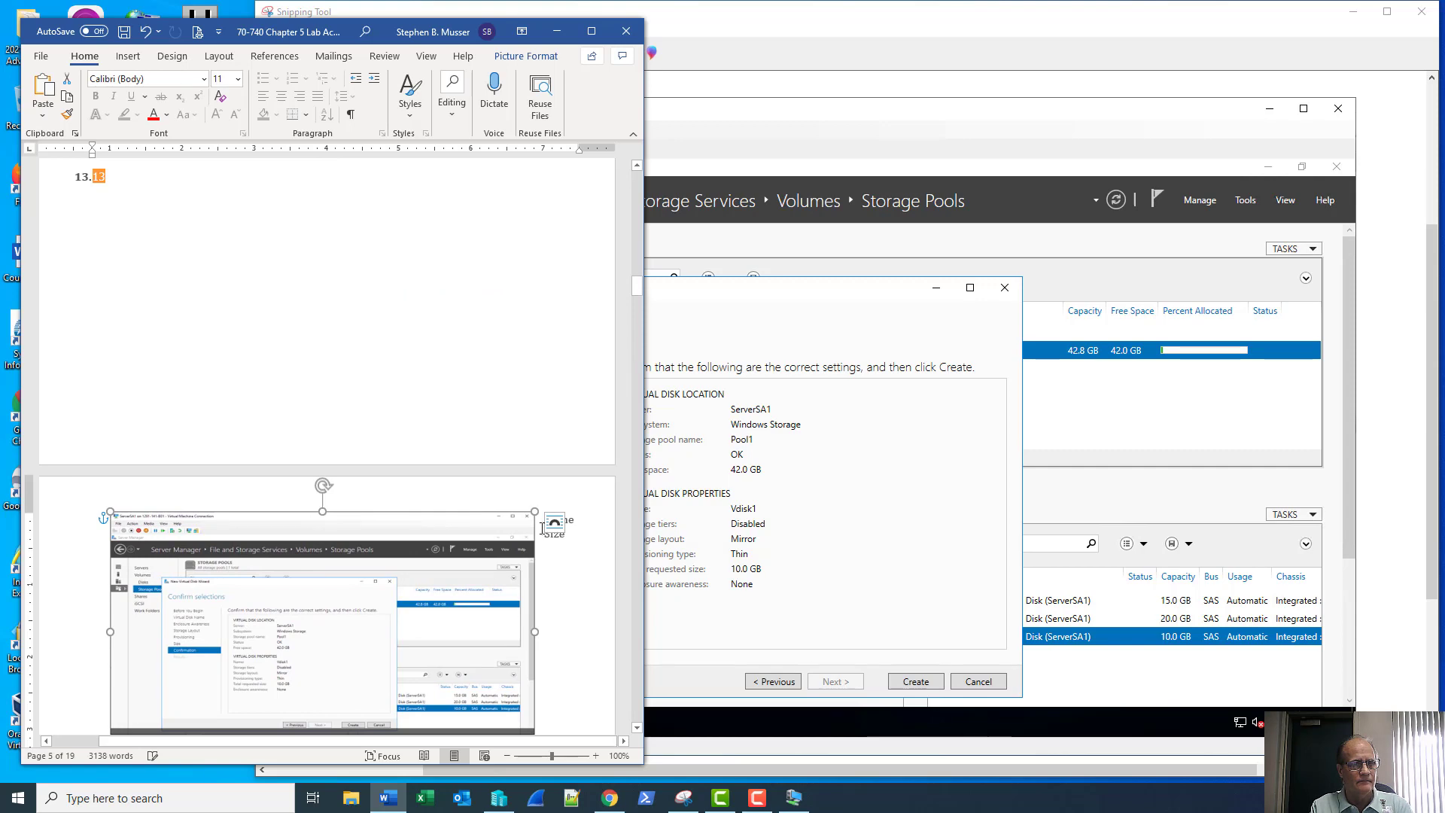
left_click_drag(534, 511, 557, 503)
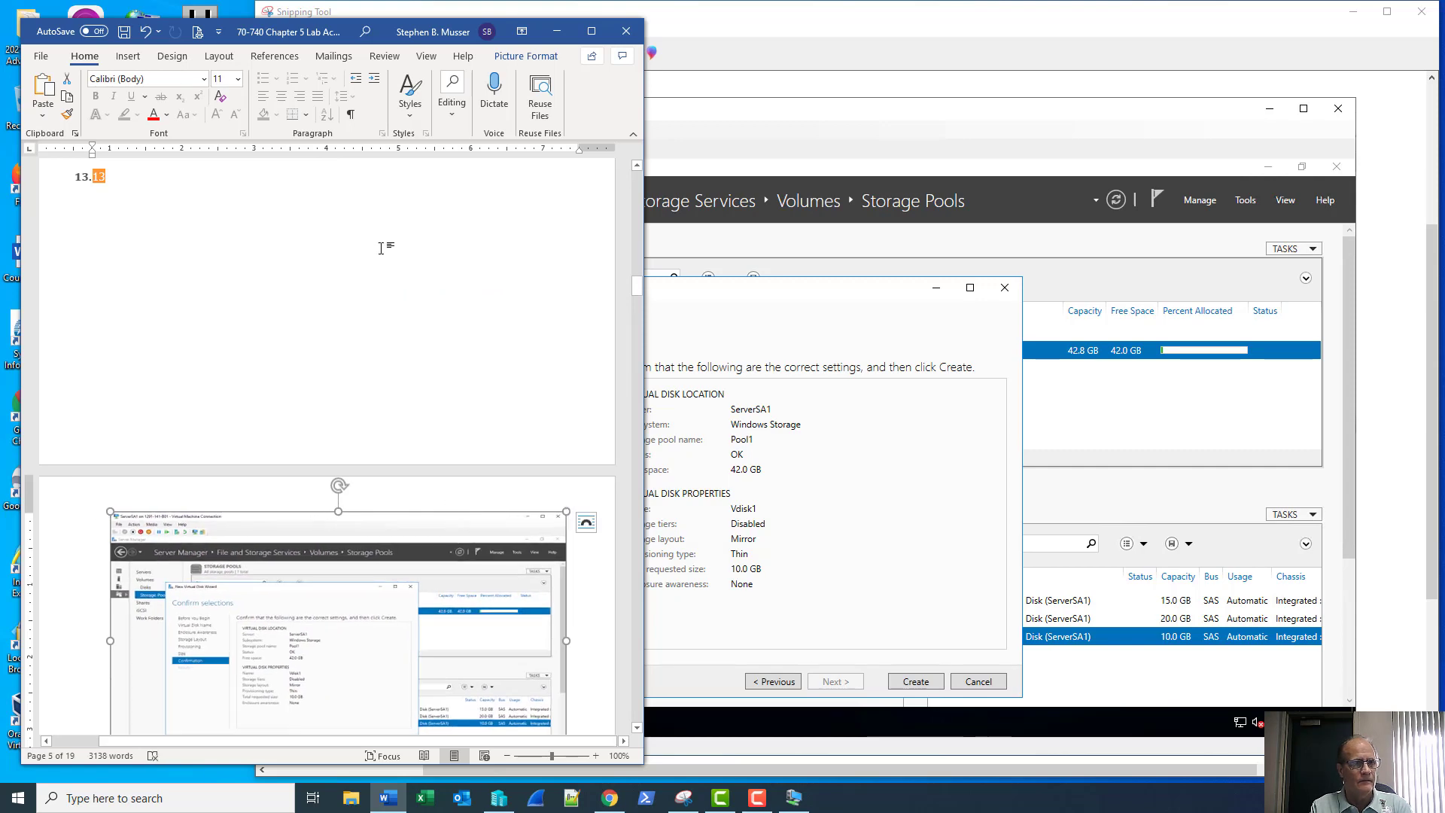
scroll(390, 271, "up", 3)
scroll(384, 316, "down", 1)
scroll(384, 316, "down", 6)
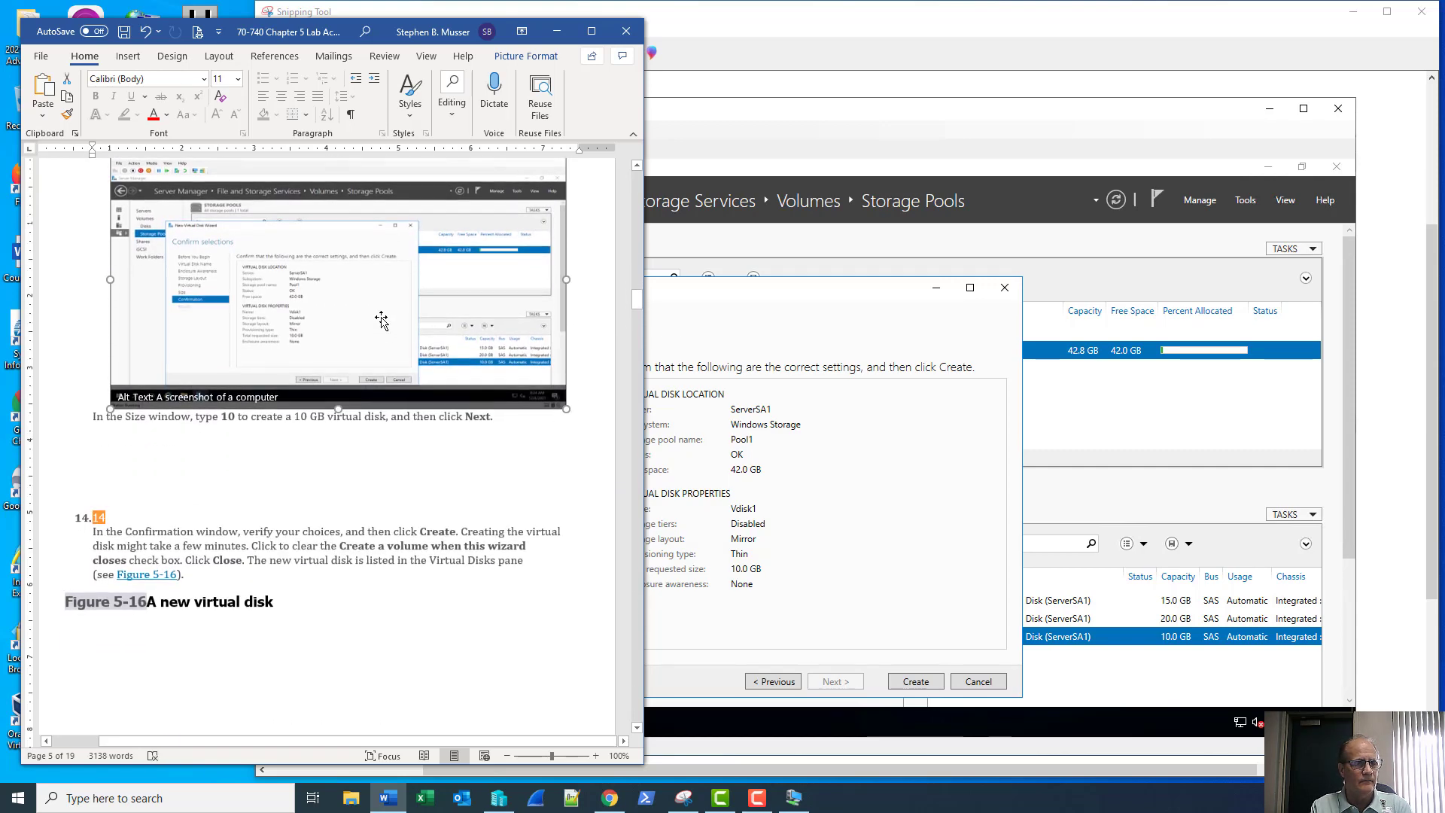
left_click_drag(356, 327, 362, 318)
scroll(362, 318, "up", 3)
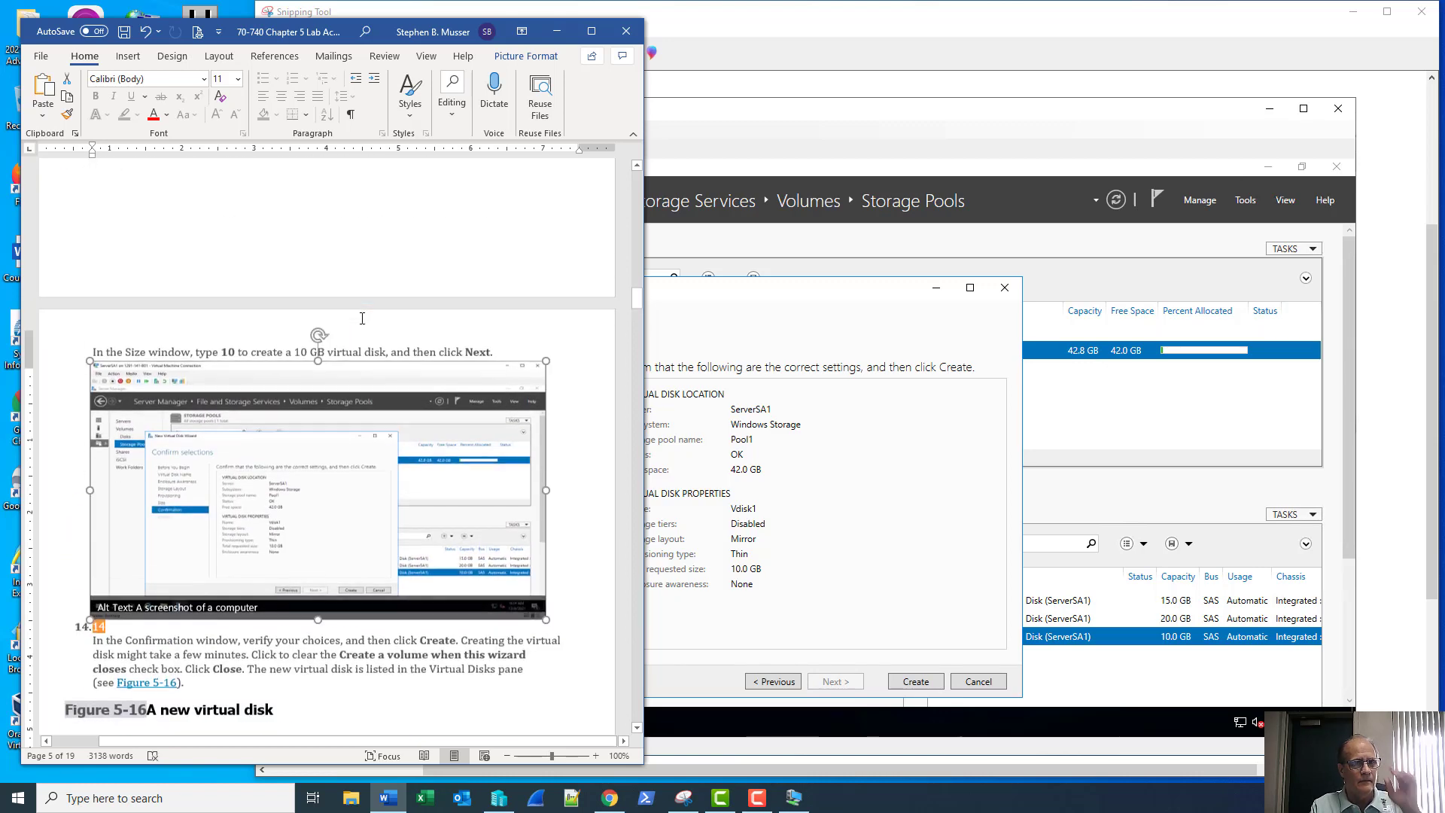
scroll(362, 318, "down", 3)
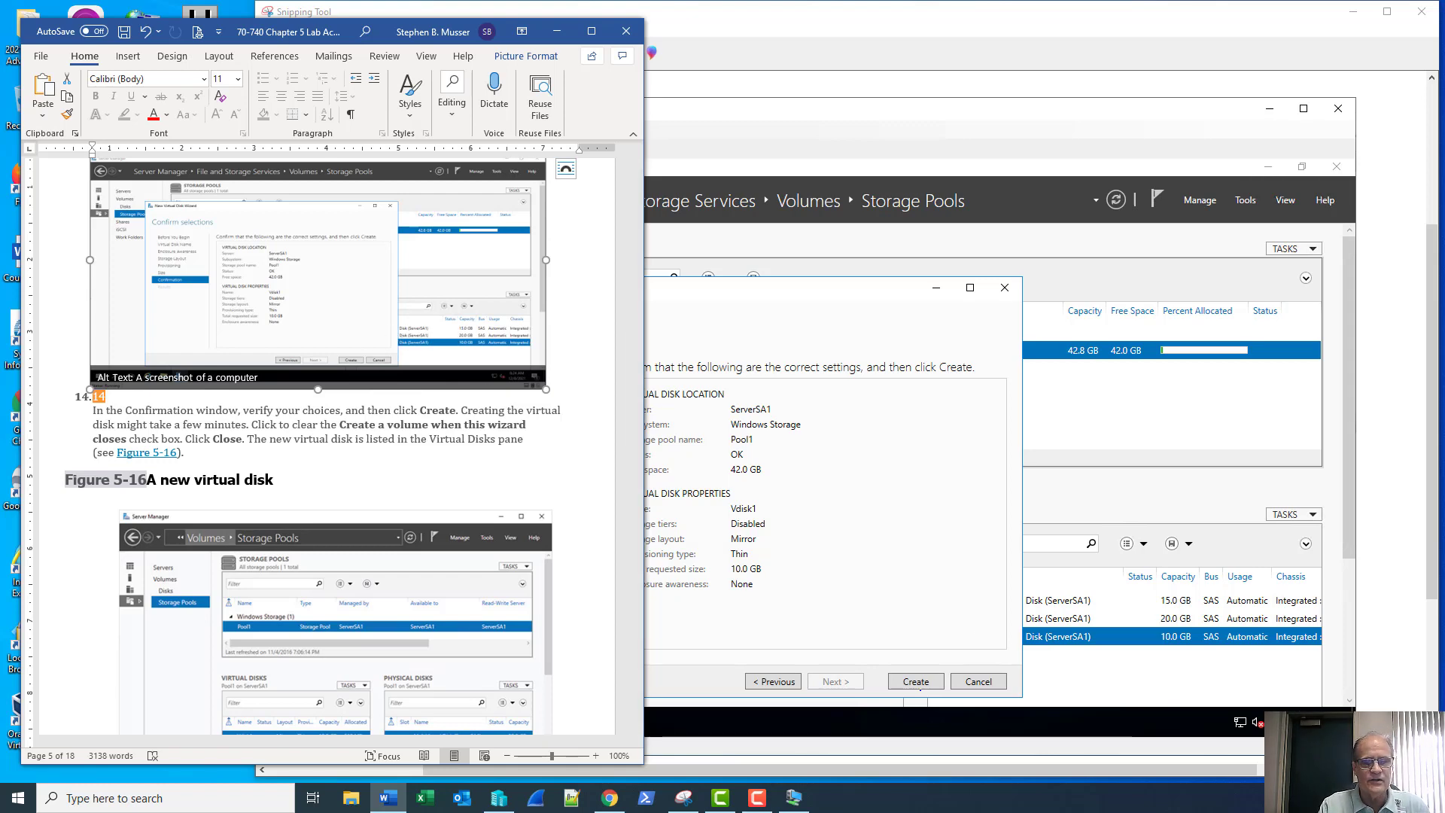
Create Vdisk1 with the confirmed settings, untick volume creation, and close the wizard
left_click(1354, 16)
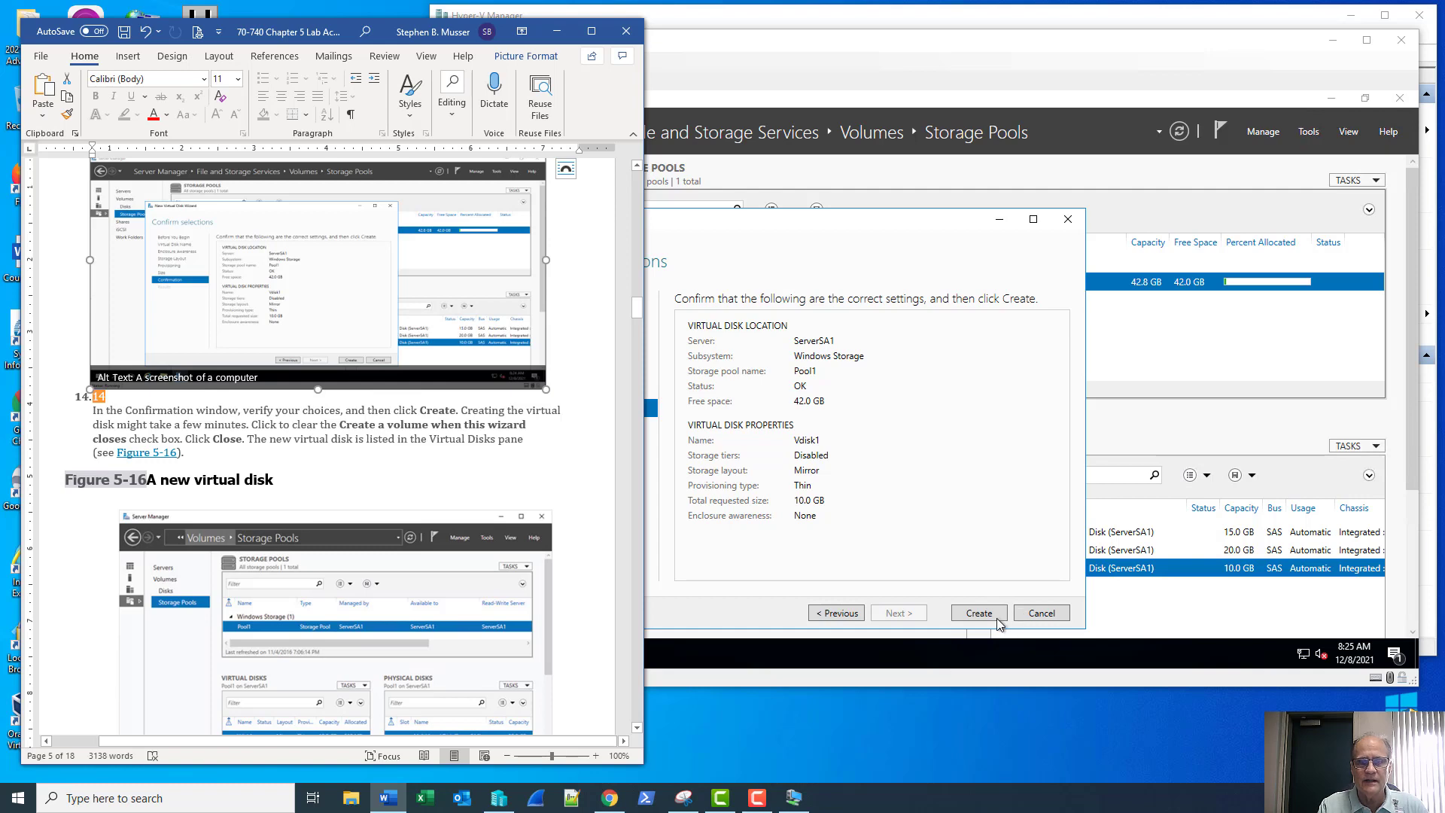
left_click(989, 612)
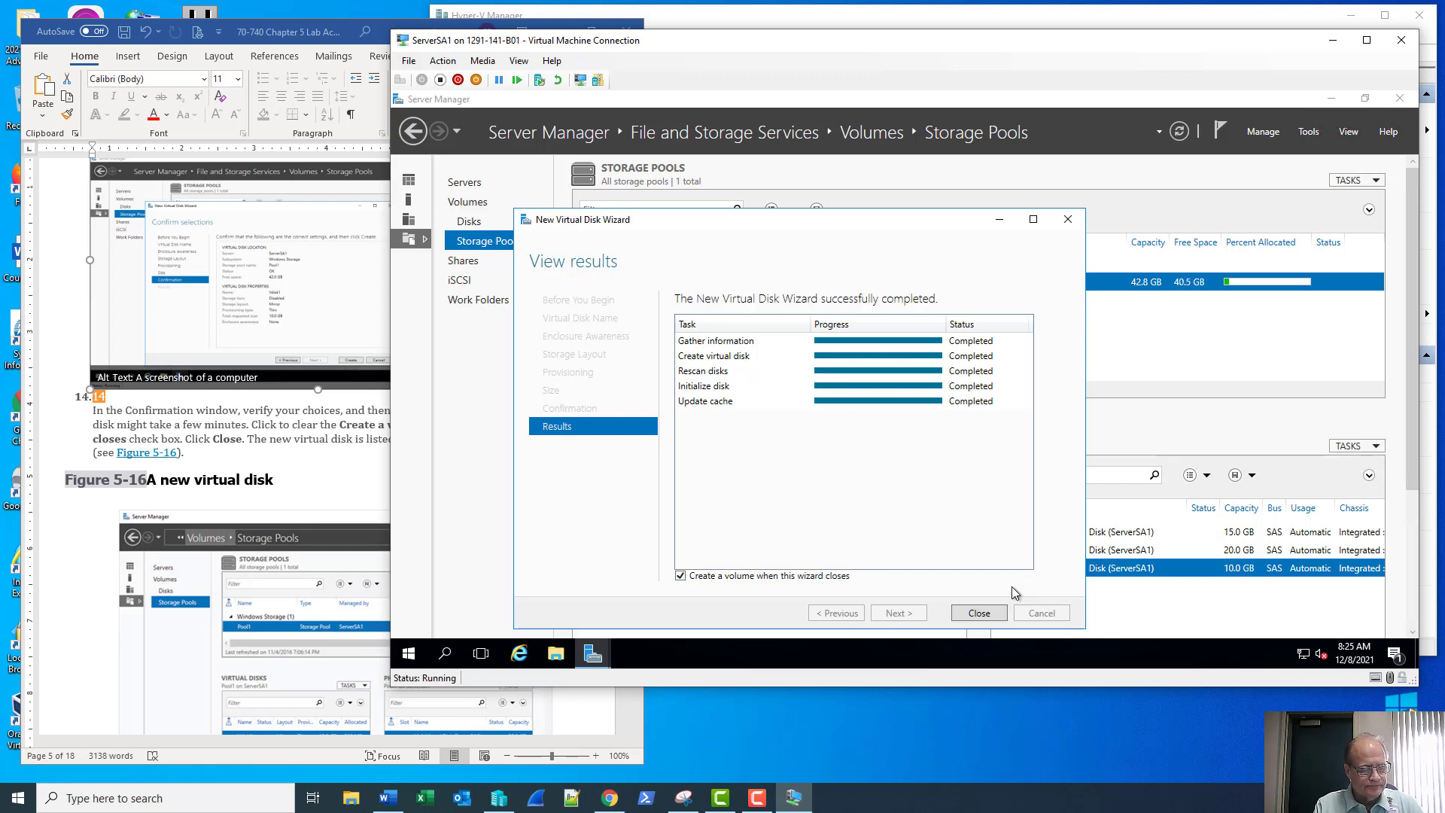
left_click(329, 467)
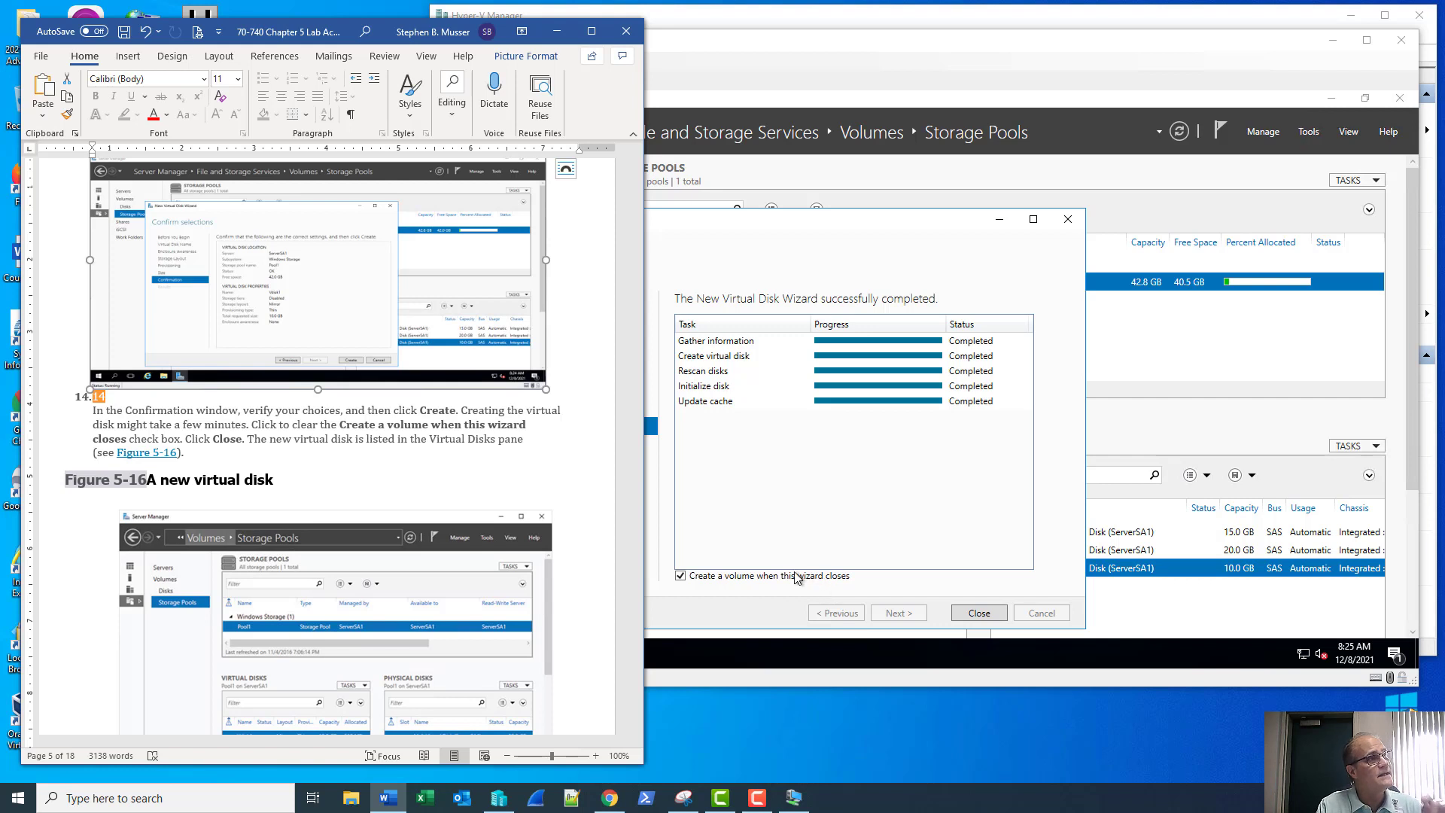
left_click(681, 577)
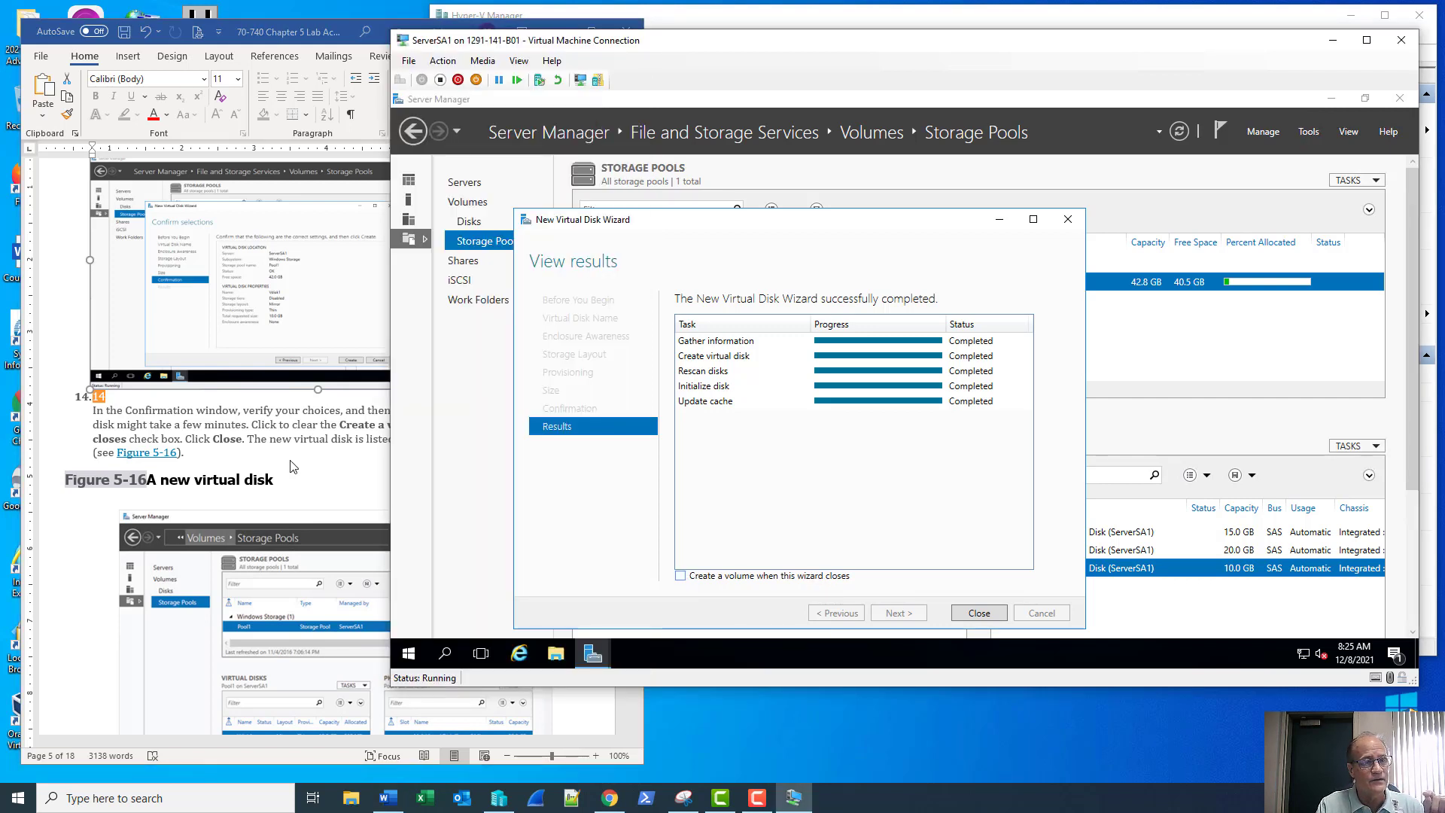
left_click(977, 614)
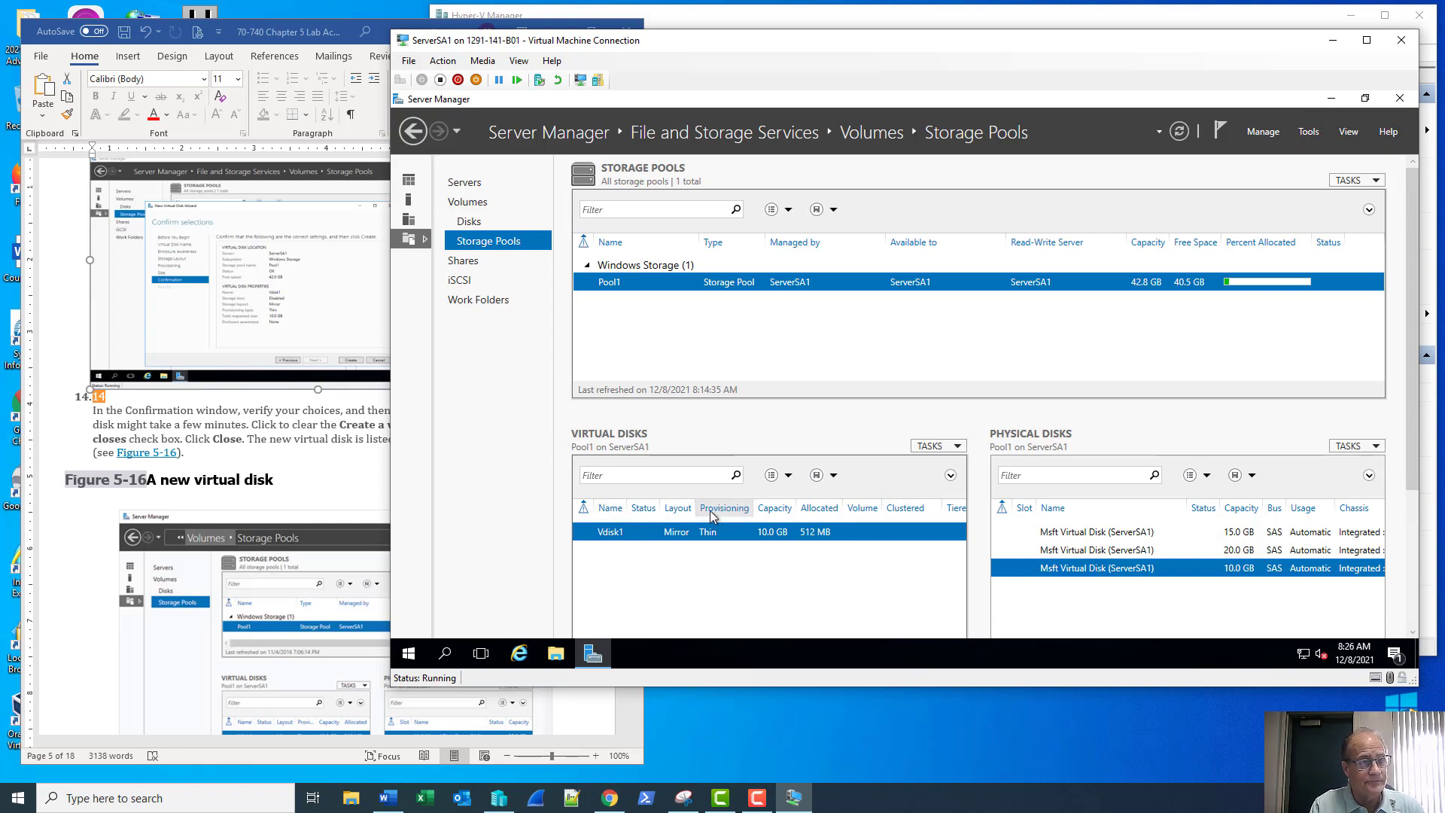
left_click(309, 447)
scroll(309, 447, "down", 3)
scroll(308, 448, "down", 7)
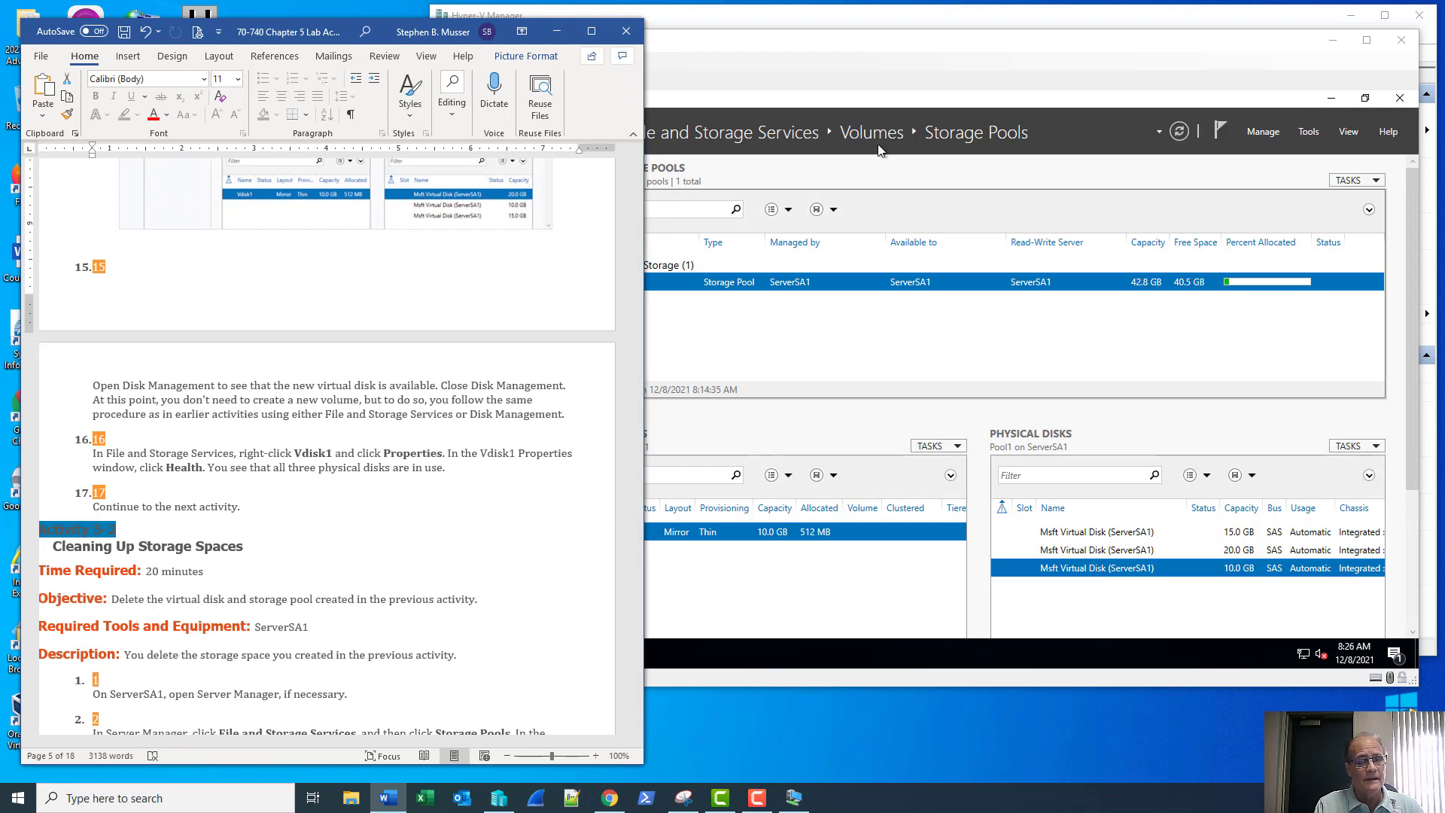
left_click(904, 49)
right_click(409, 653)
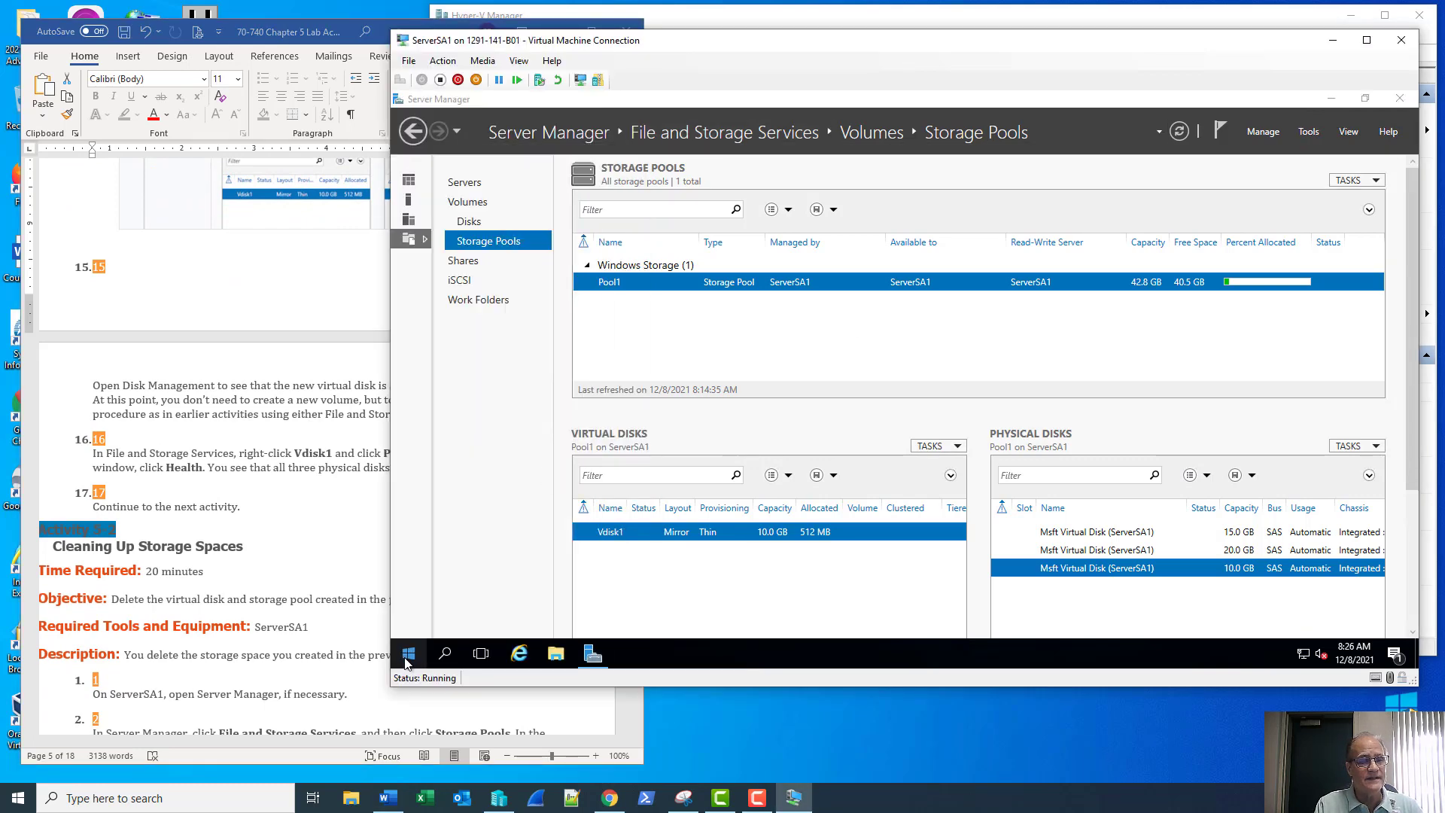
left_click(446, 386)
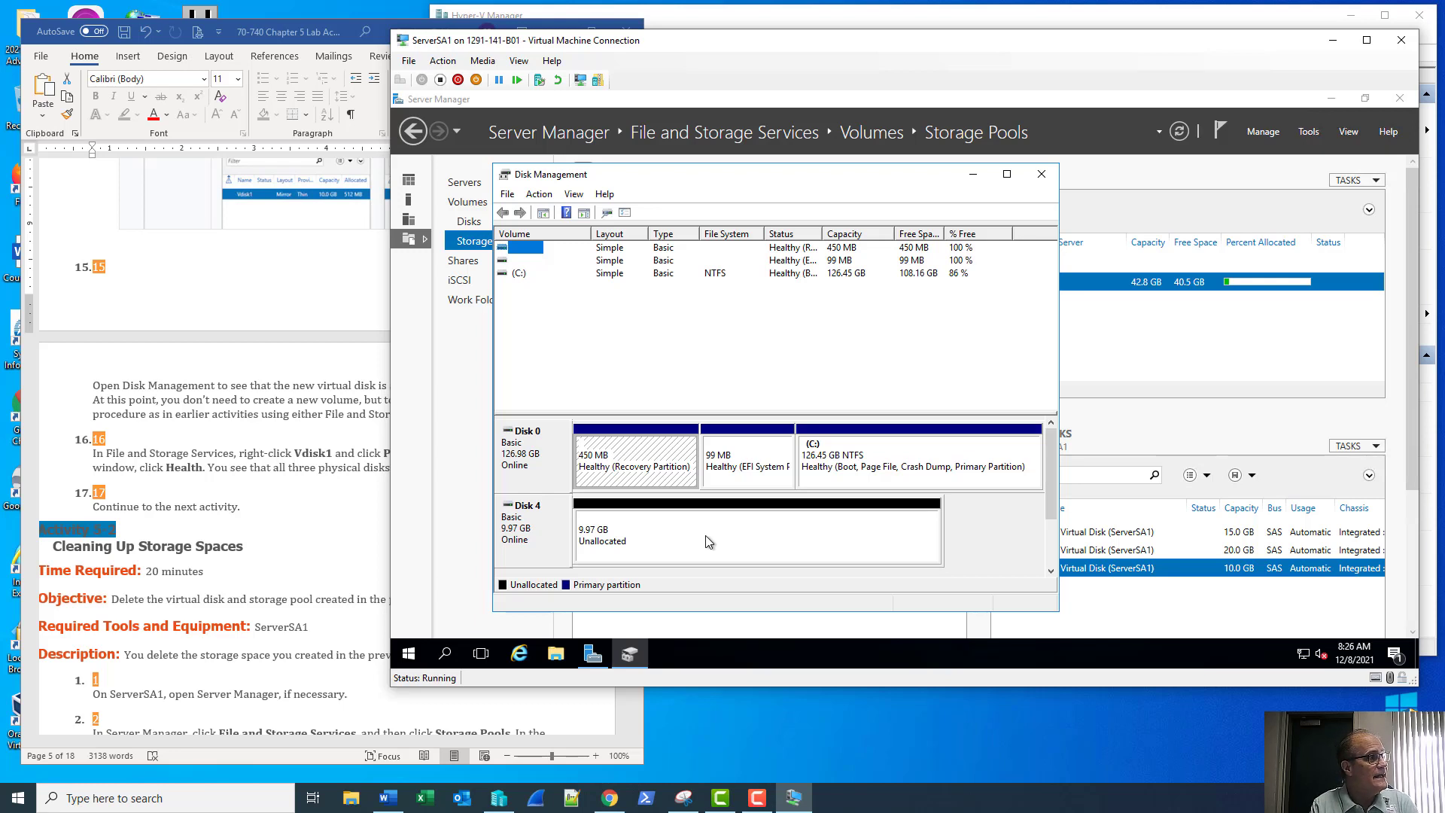
left_click(1043, 175)
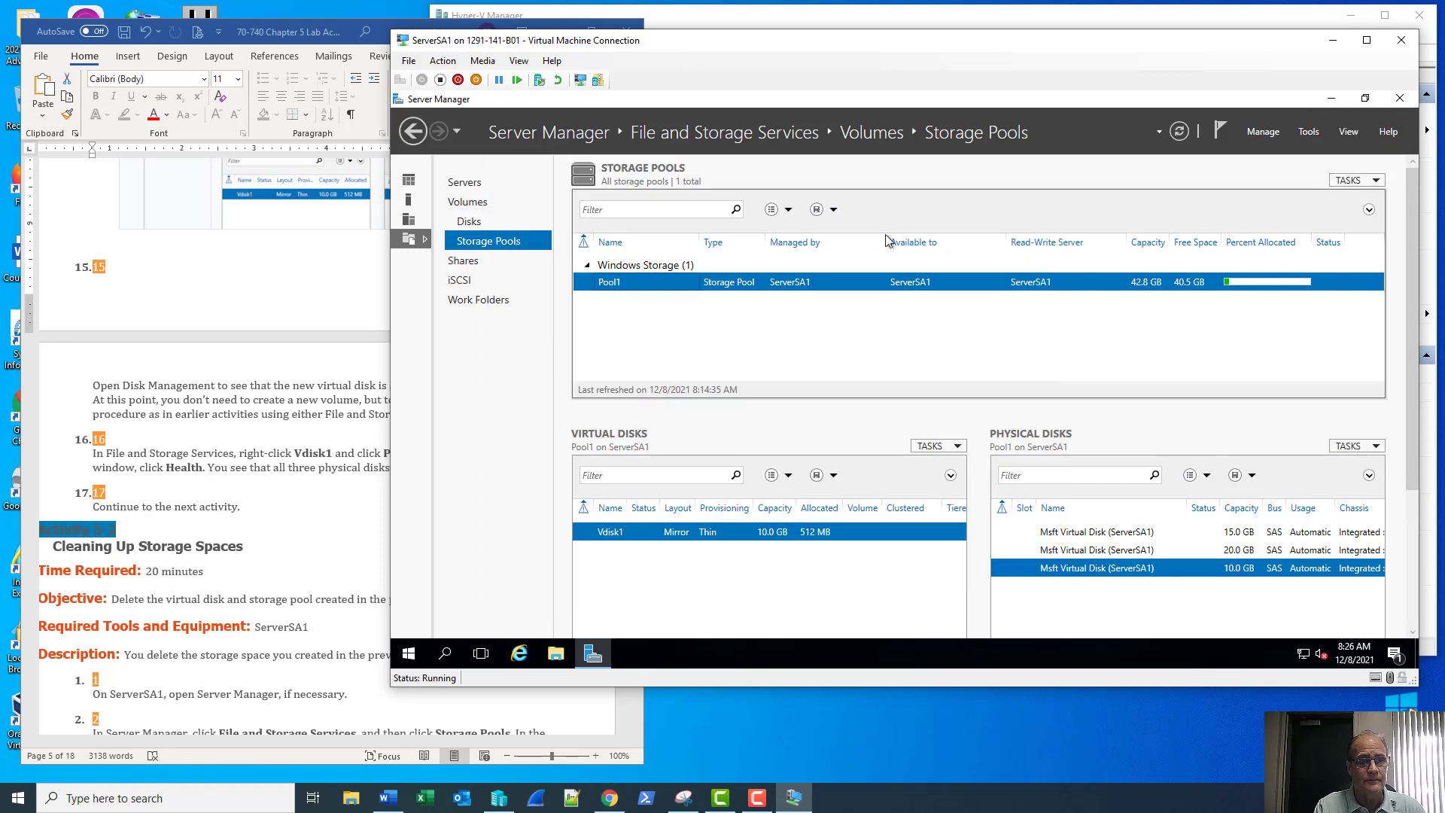
Move the server window right and view Vdisk1's health and physical disks in Properties
left_click(260, 505)
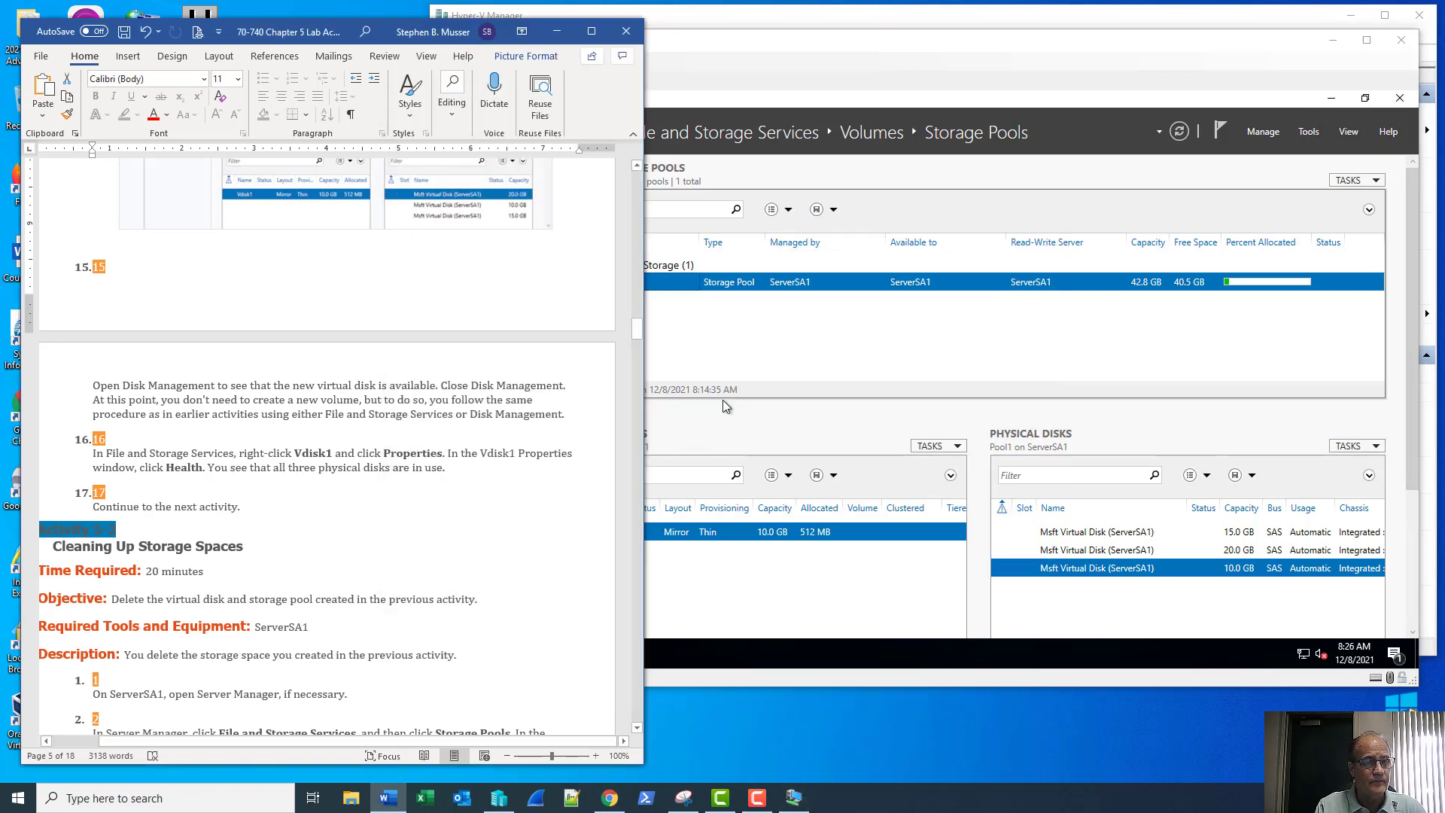
left_click_drag(828, 45, 1074, 53)
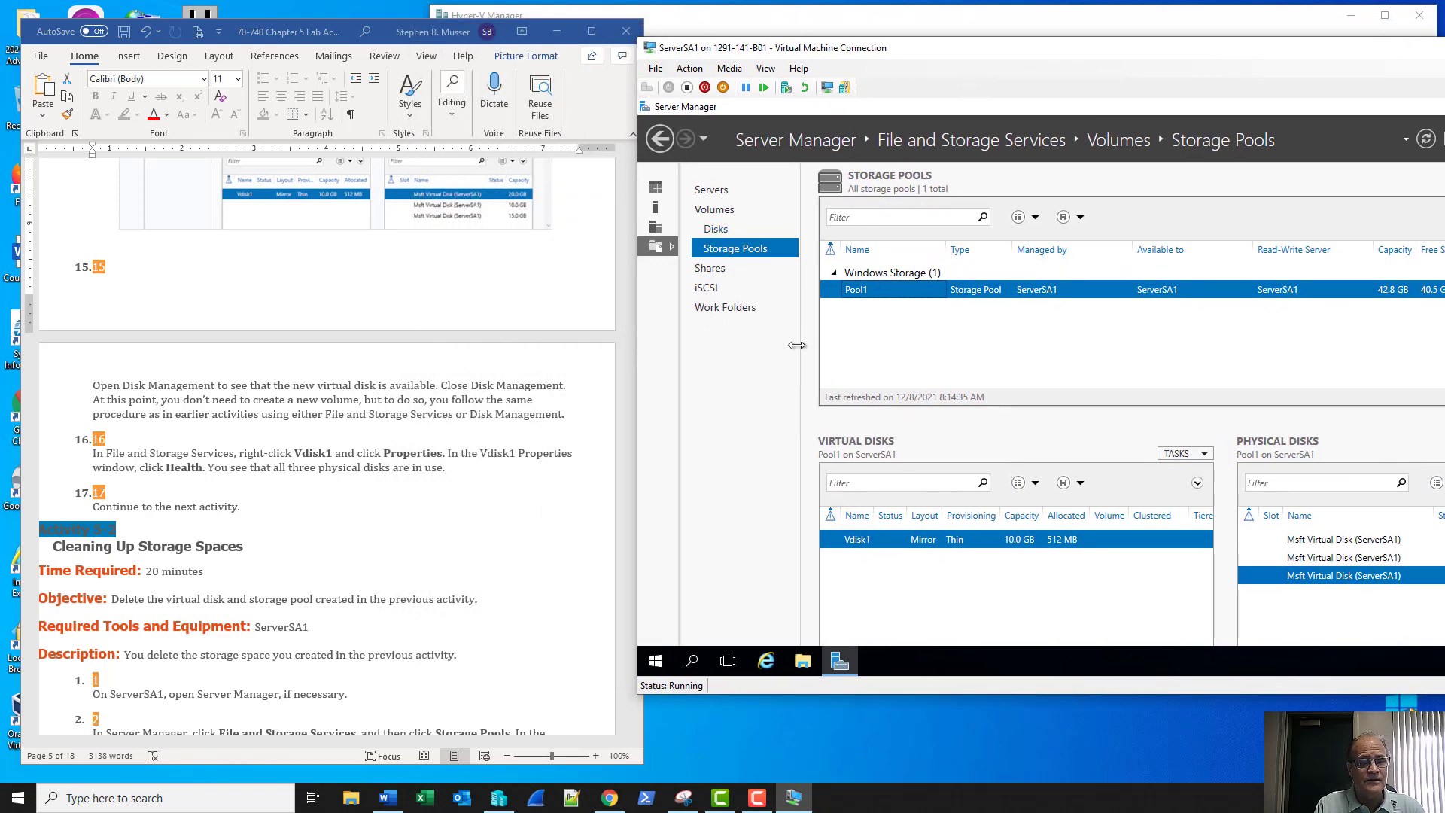
right_click(897, 540)
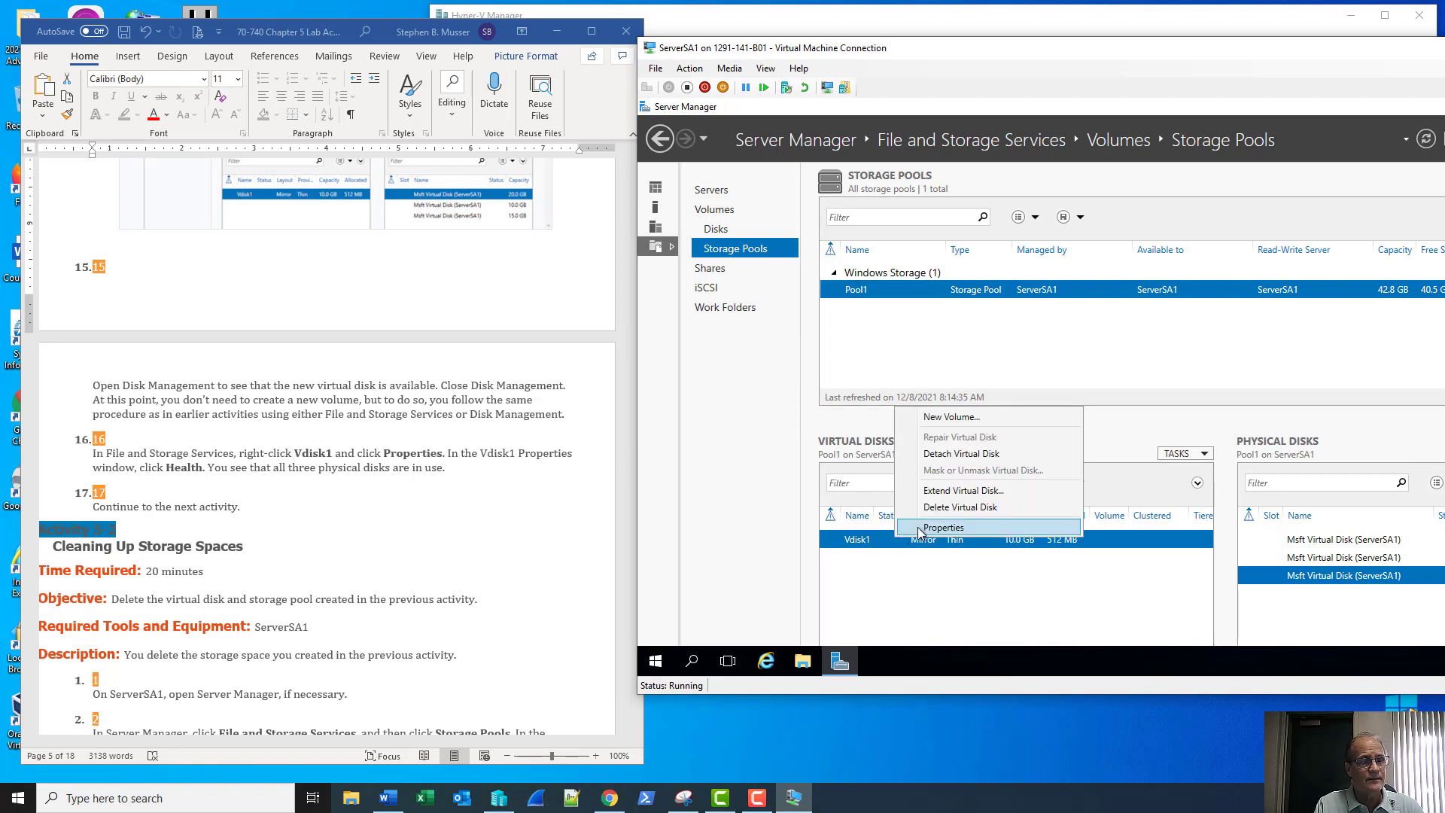
left_click(920, 530)
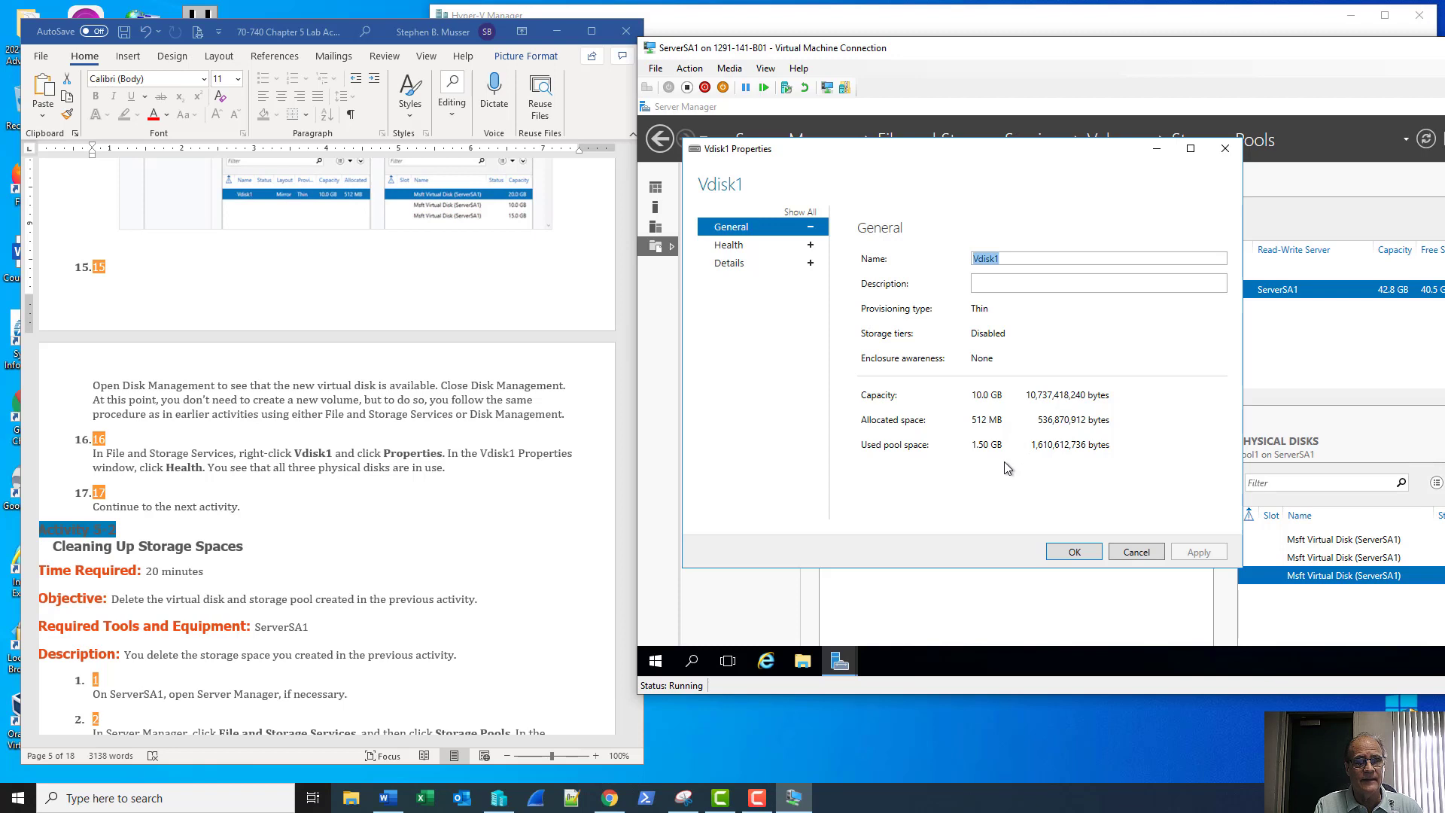
left_click(735, 249)
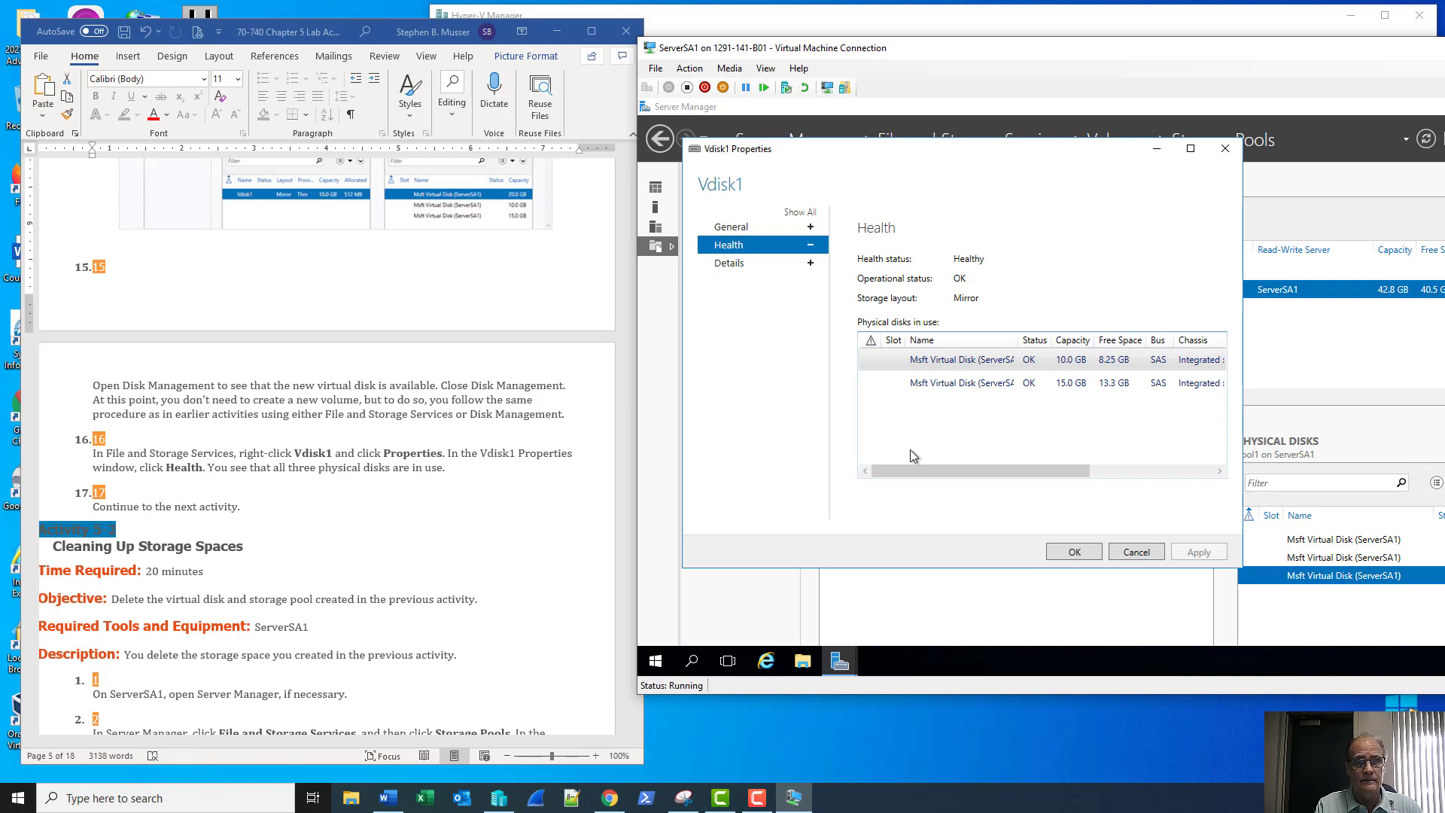
Review Vdisk1's AllocatedSize, FriendlyName and Access details, then close its Properties
left_click(730, 263)
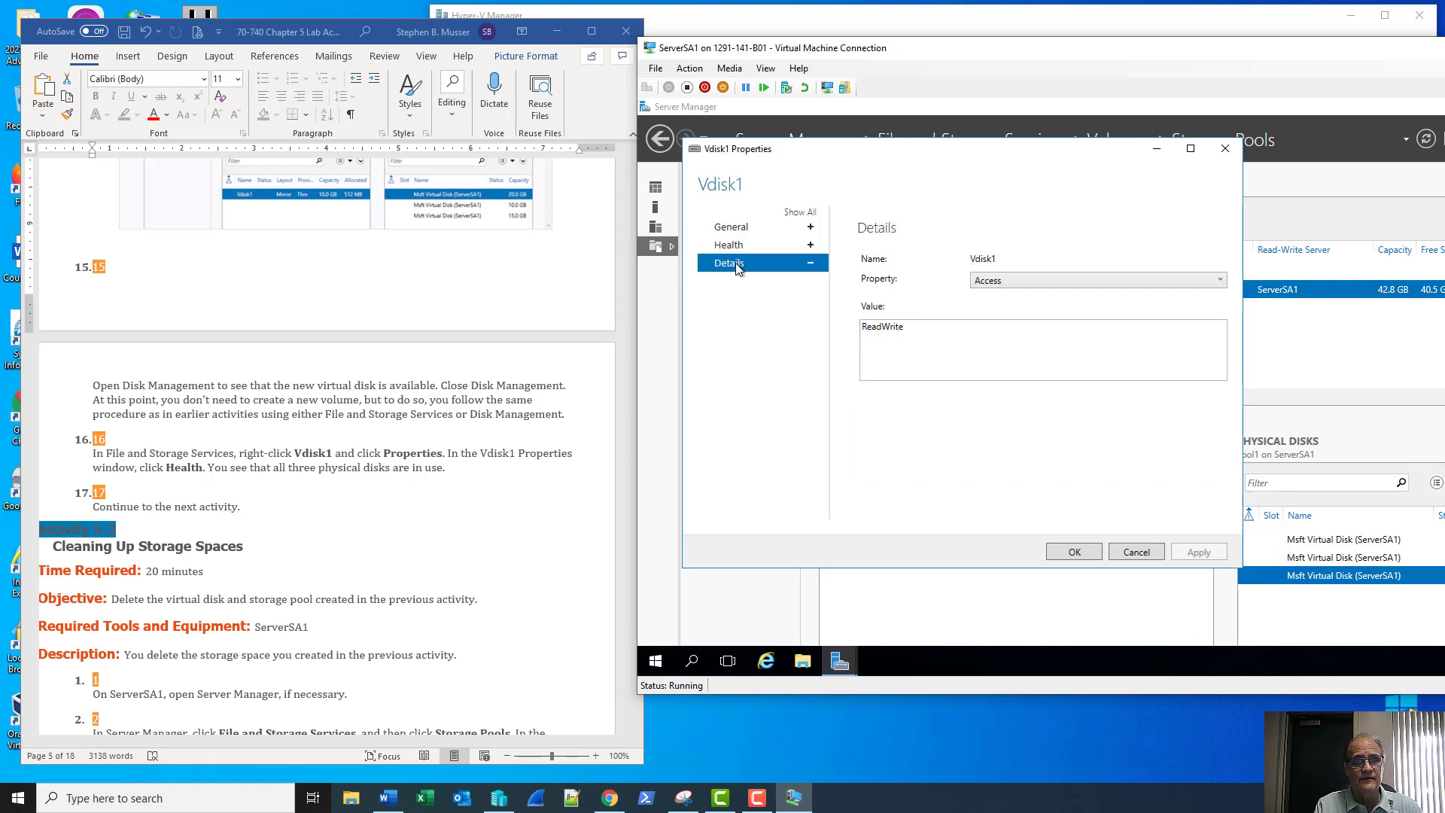
left_click(992, 287)
left_click(942, 289)
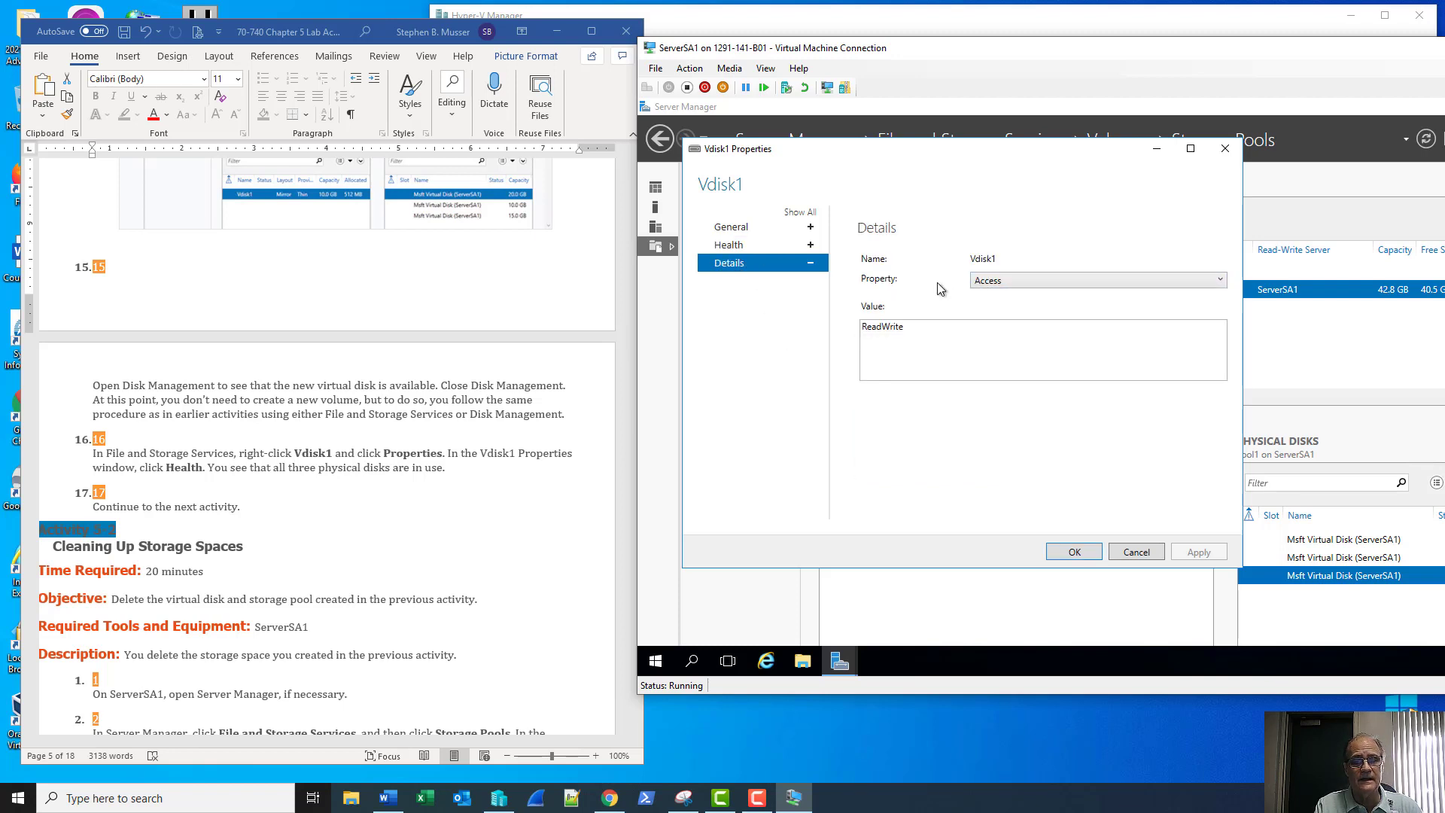
left_click(997, 289)
left_click(988, 311)
left_click(989, 284)
left_click(987, 327)
left_click(989, 285)
scroll(988, 300, "up", 1)
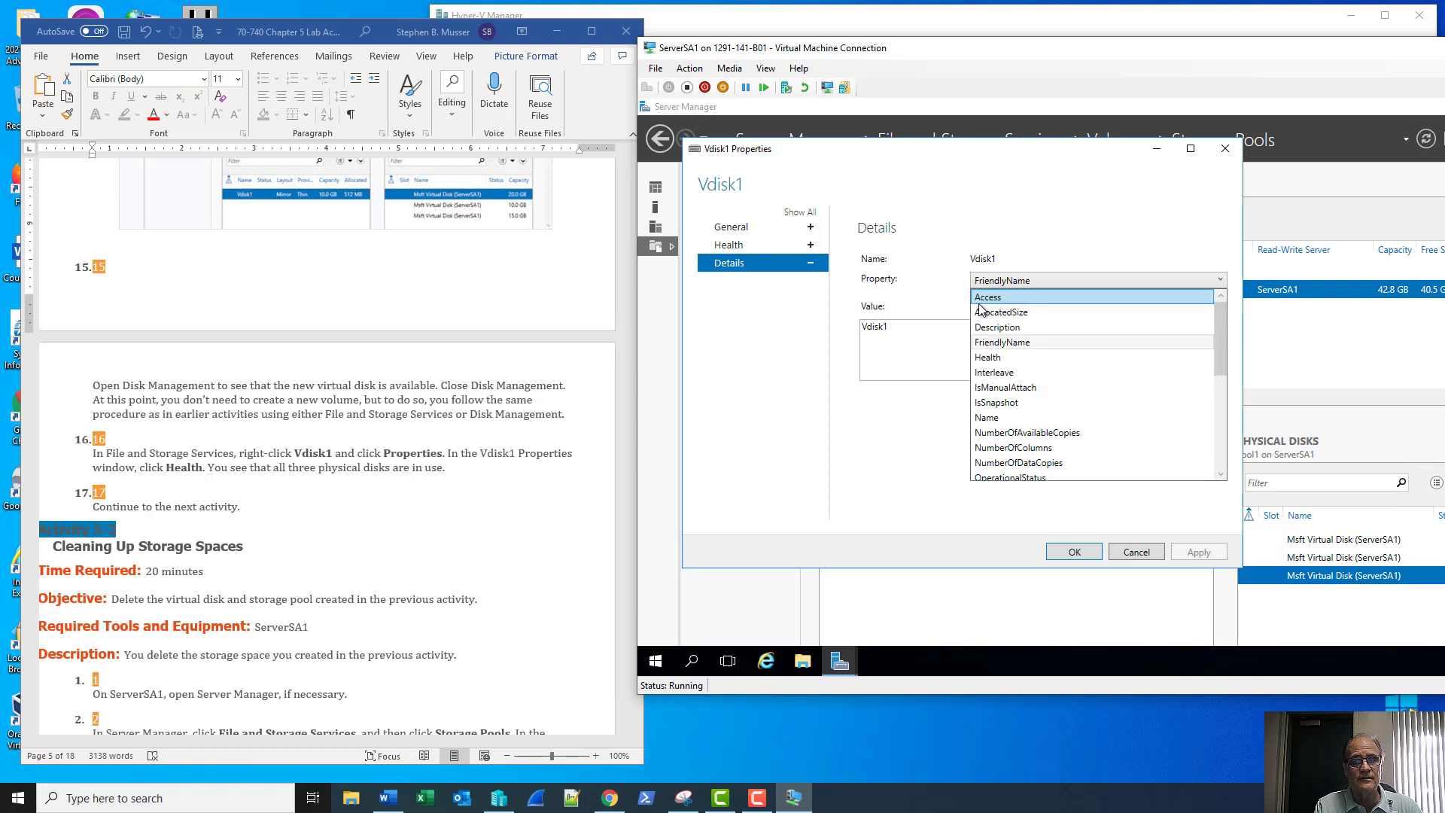
left_click(987, 297)
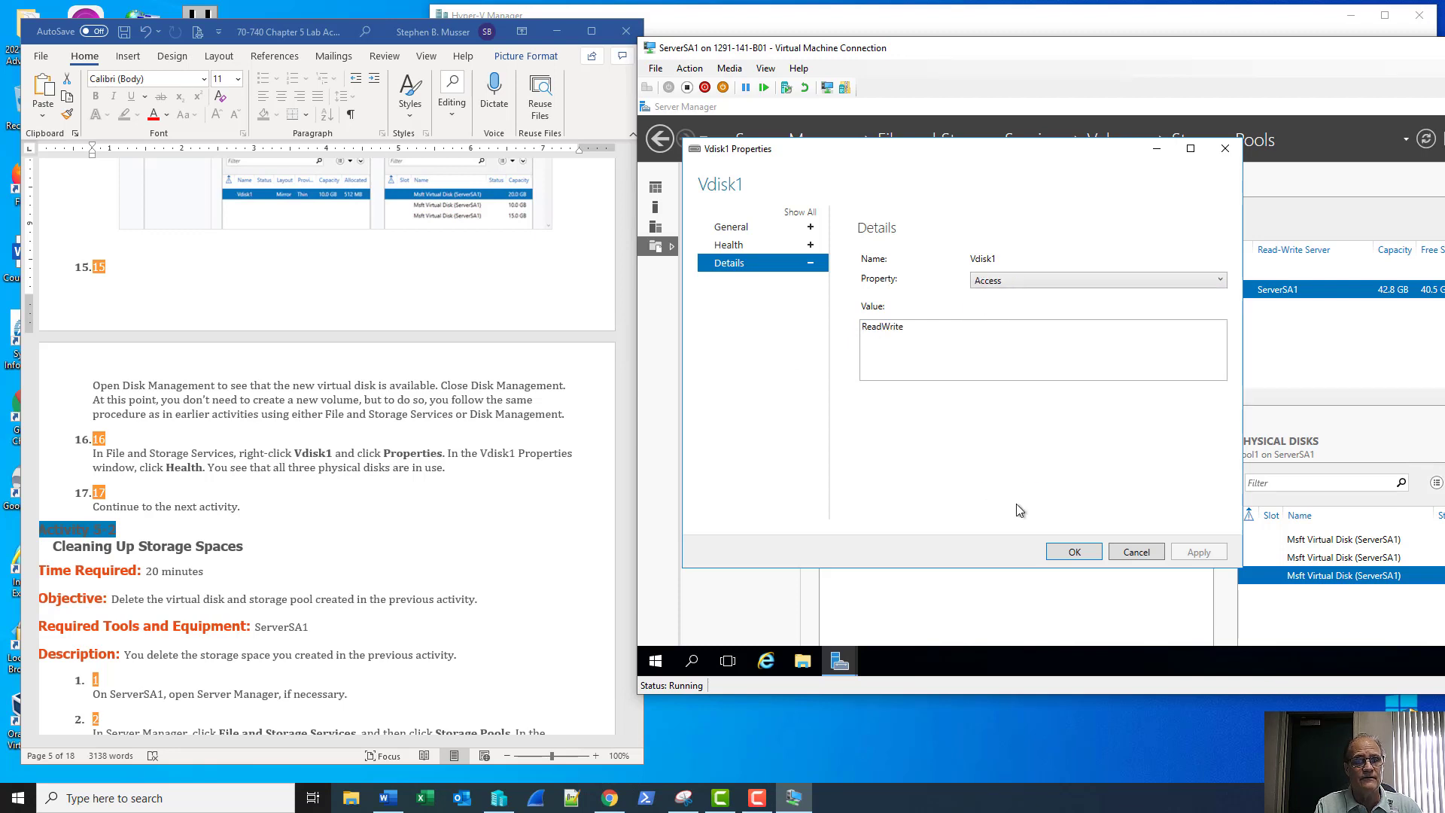
left_click(1137, 553)
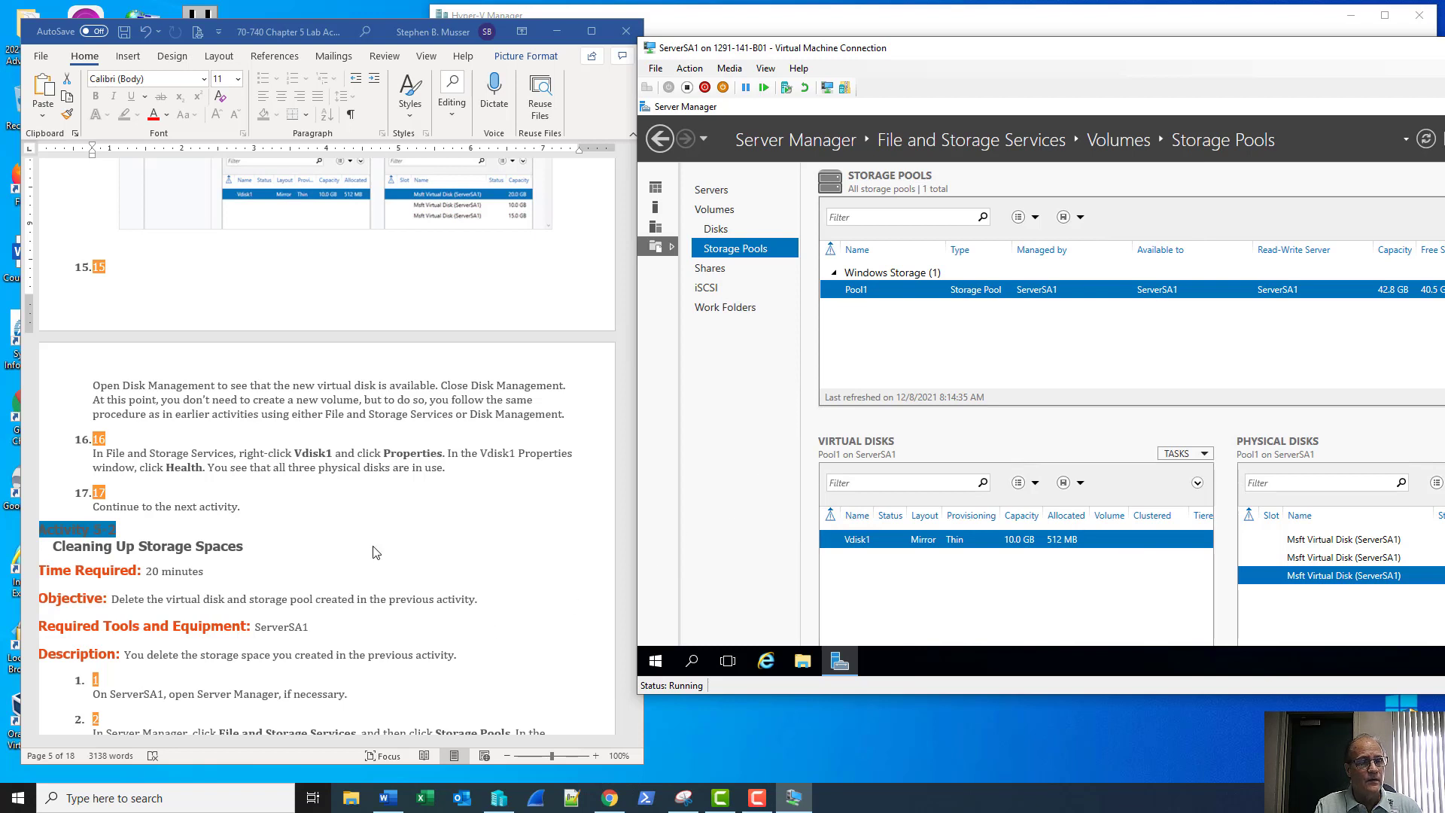
scroll(380, 542, "down", 3)
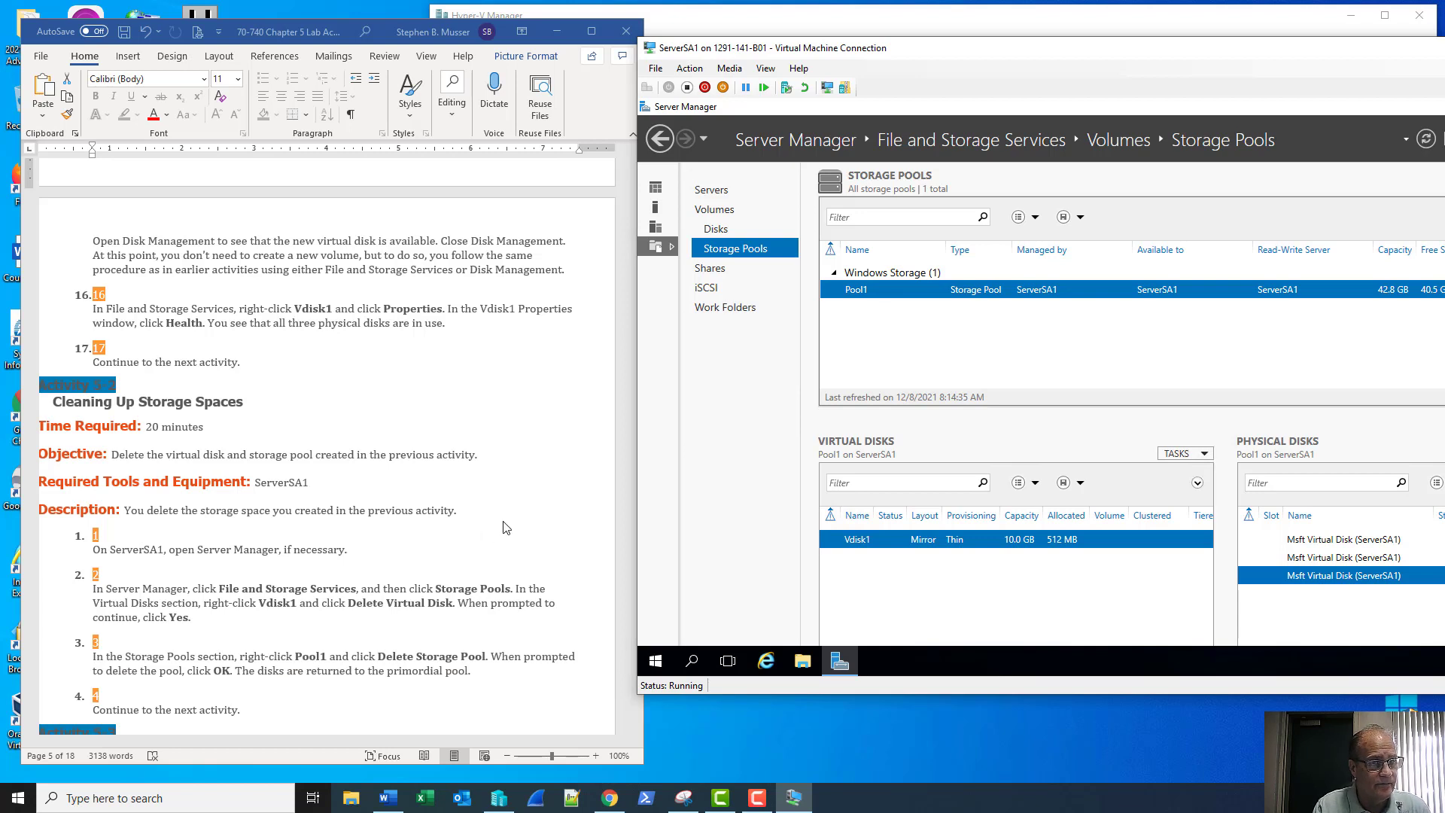
scroll(527, 488, "down", 3)
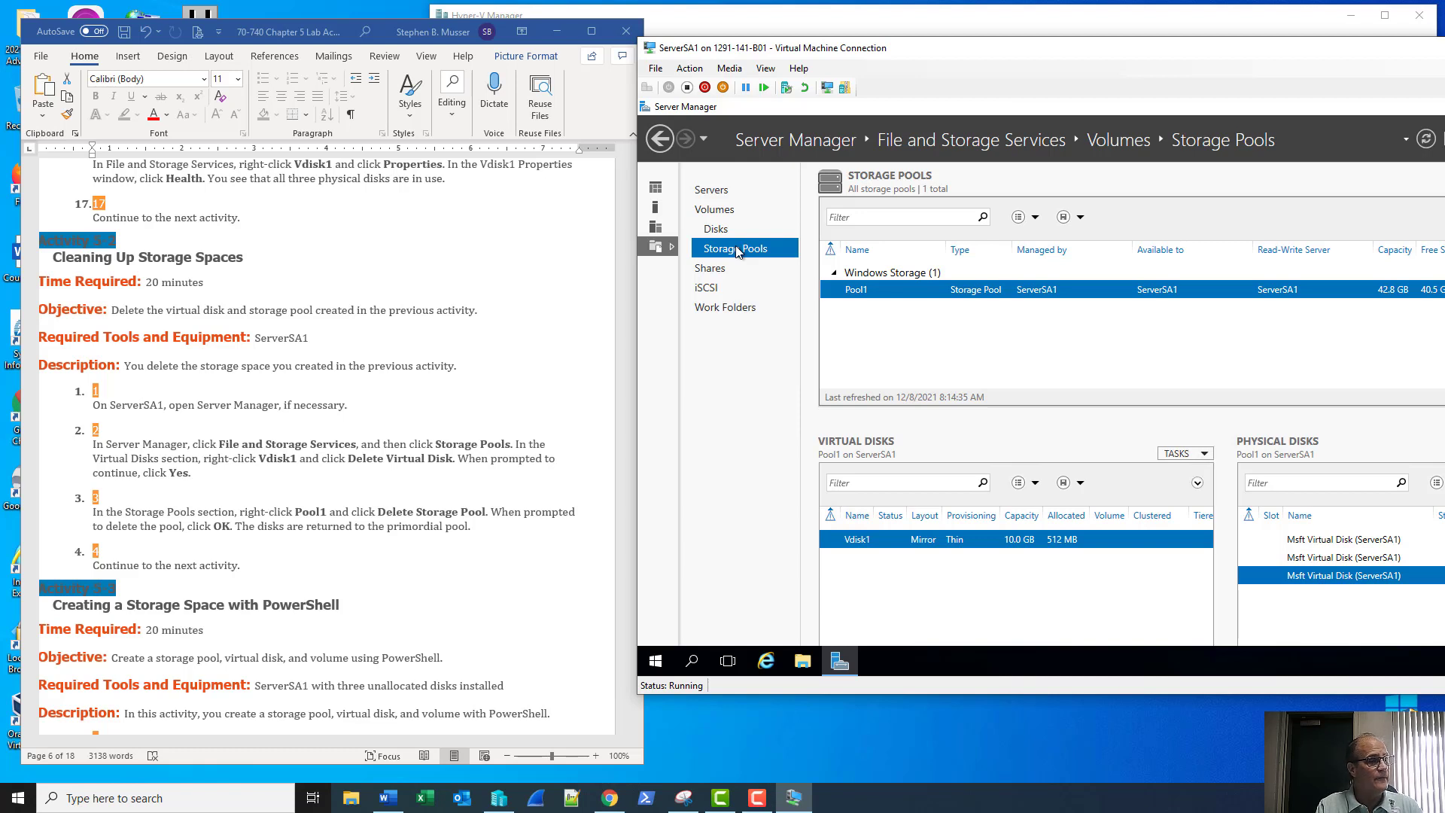
Delete Vdisk1 from Pool1, accepting the warning that its data will be erased
right_click(931, 539)
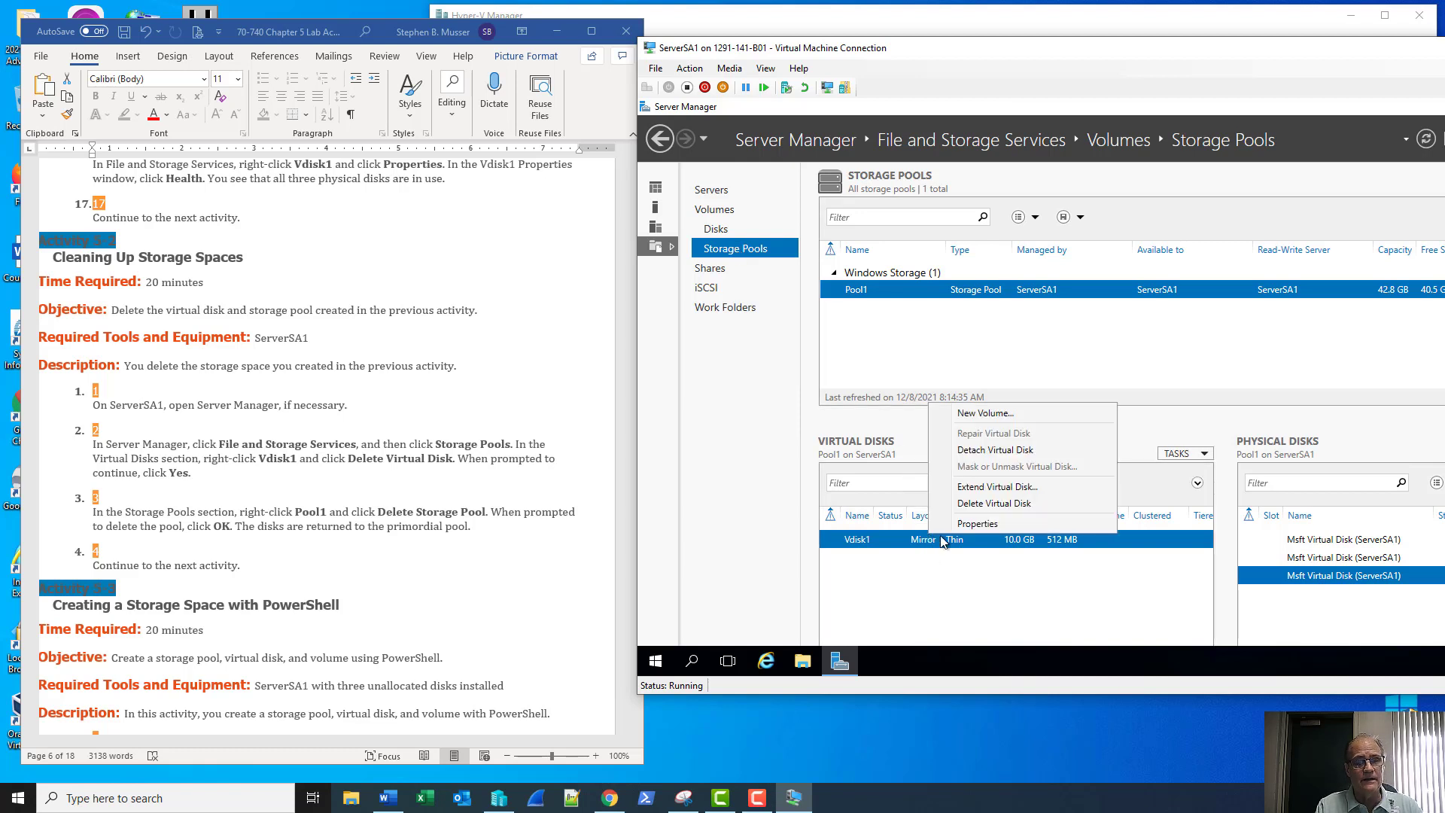
left_click(984, 504)
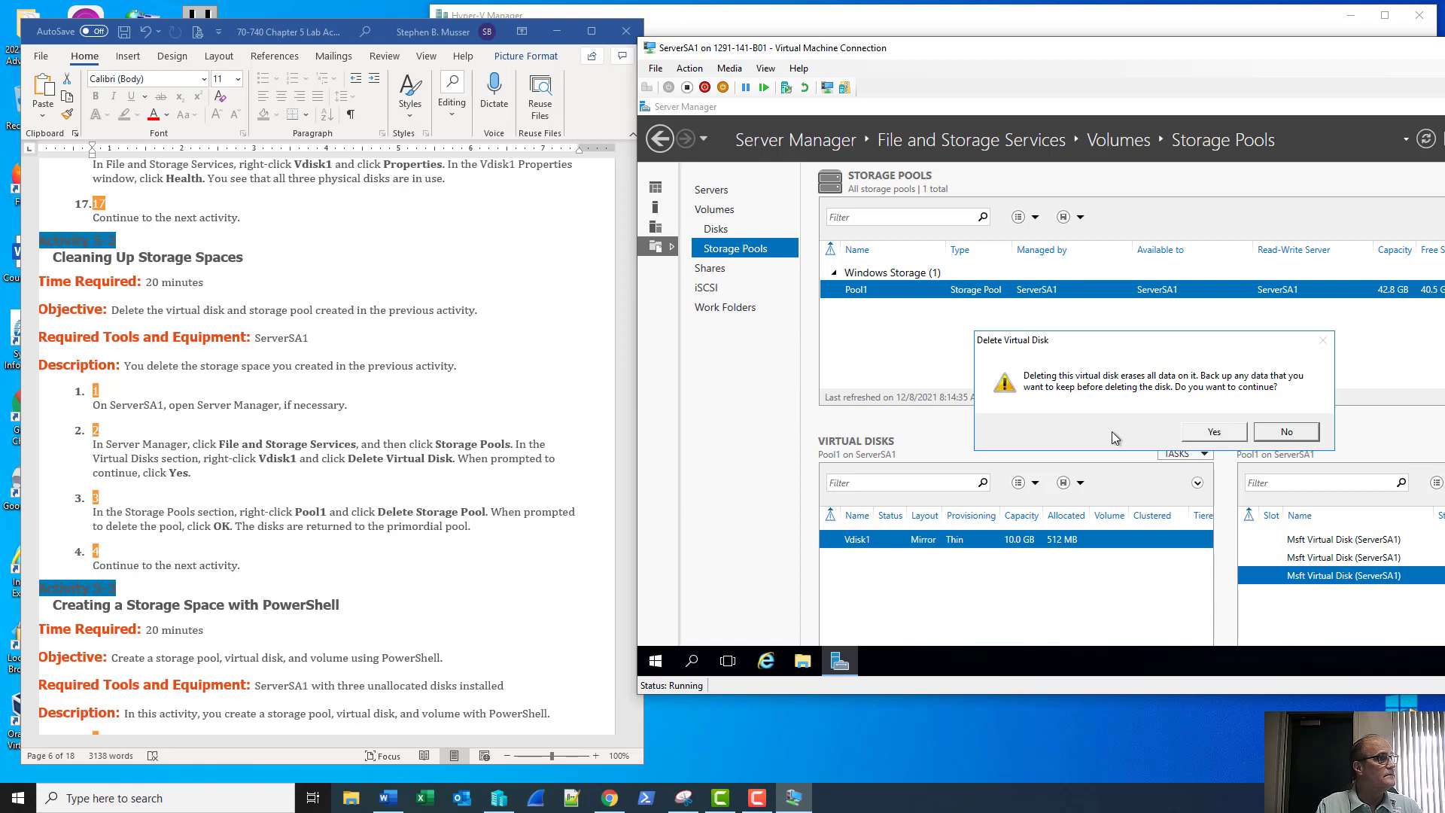
left_click(1213, 432)
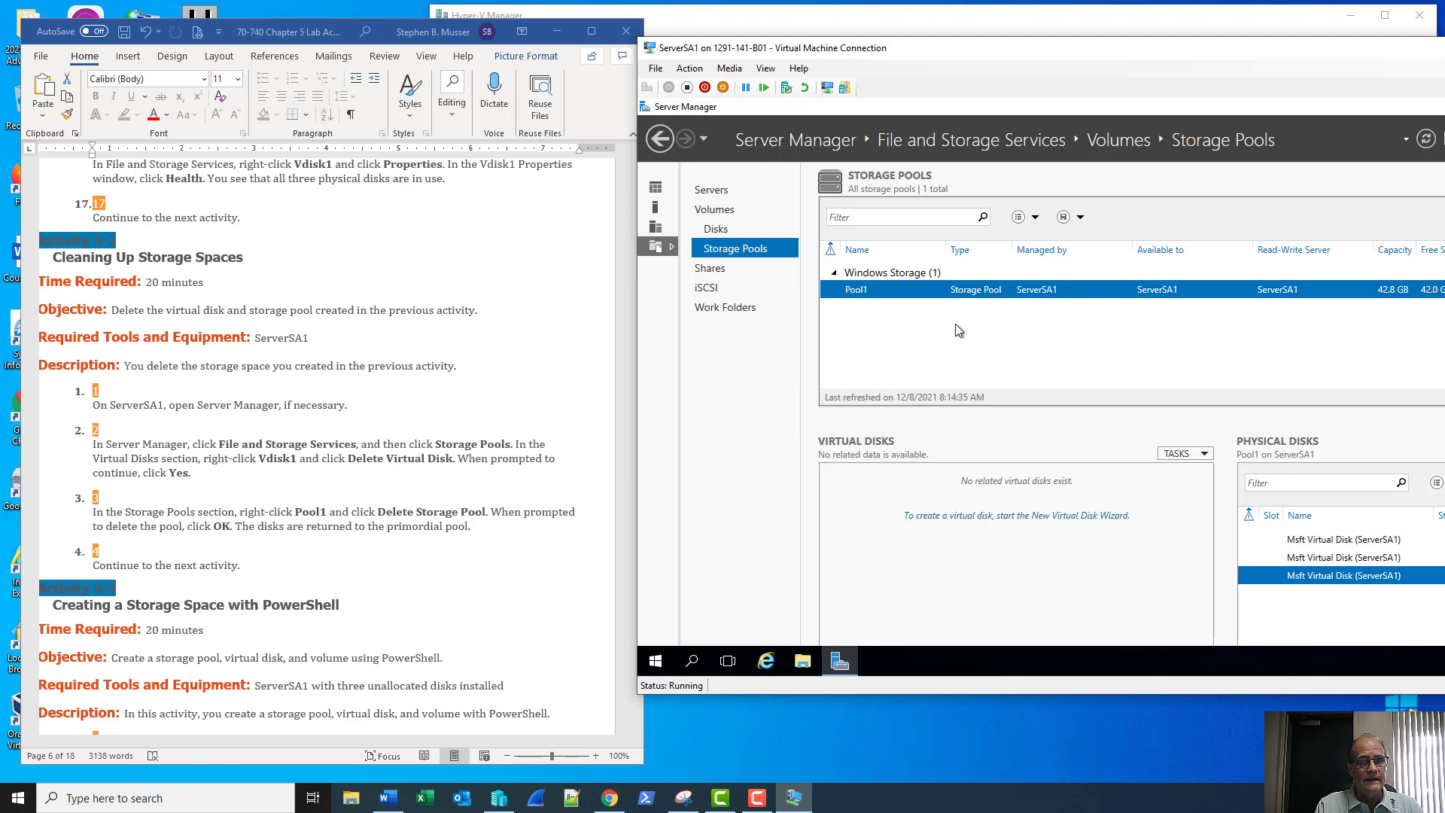
Delete Pool1 in Server Manager and confirm, leaving only the Primordial pool
right_click(879, 293)
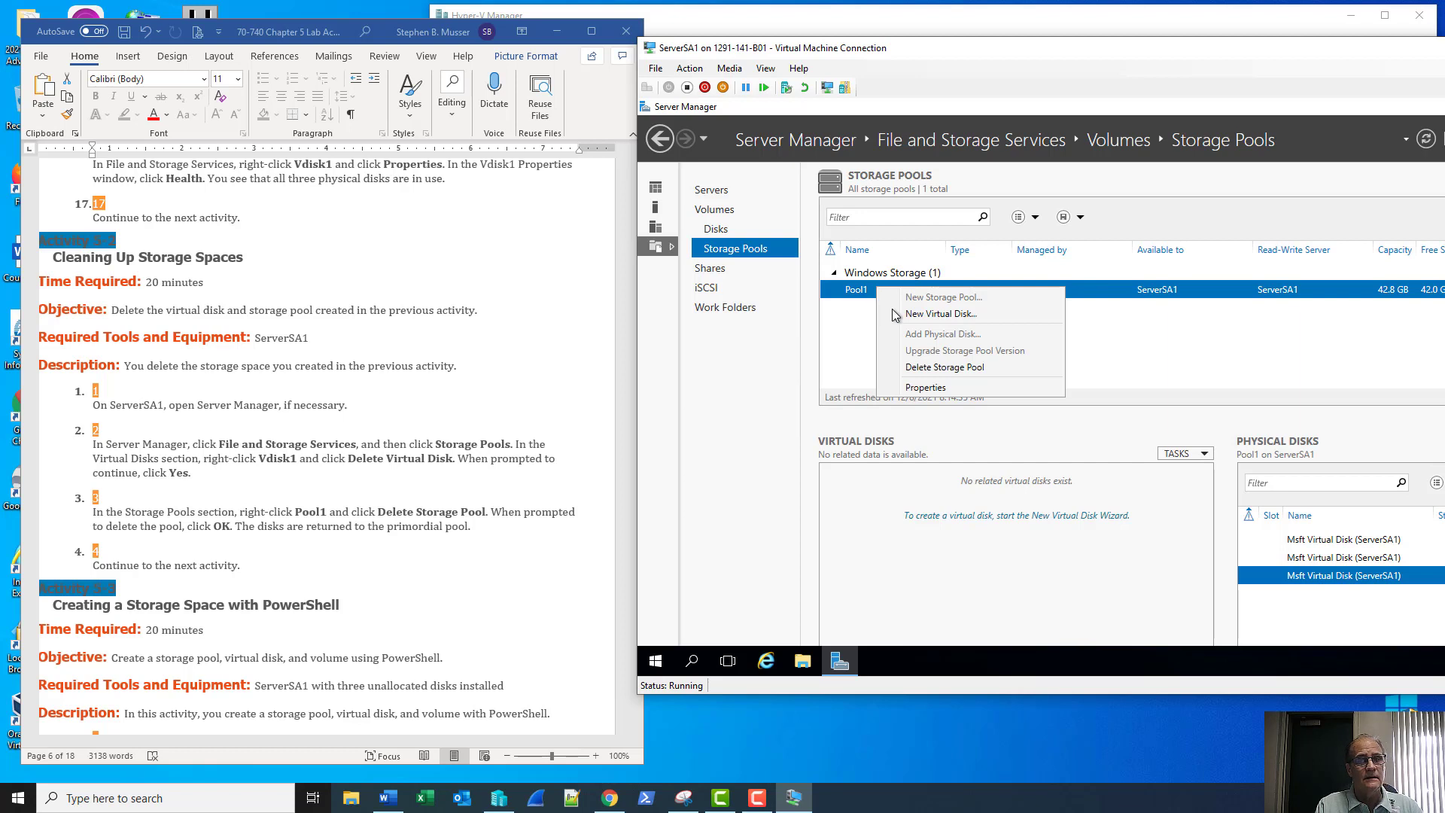
left_click(914, 367)
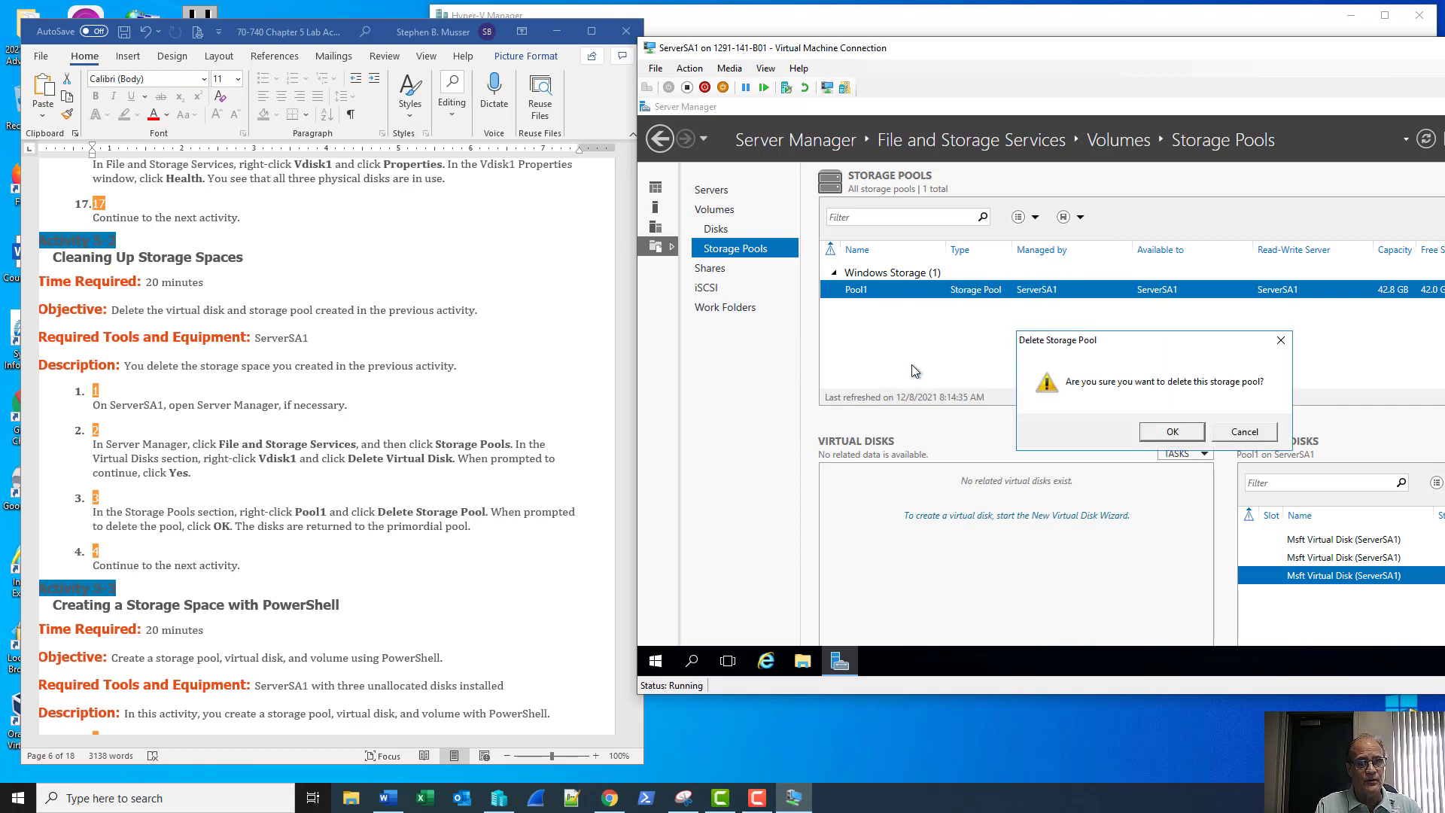
left_click(1188, 434)
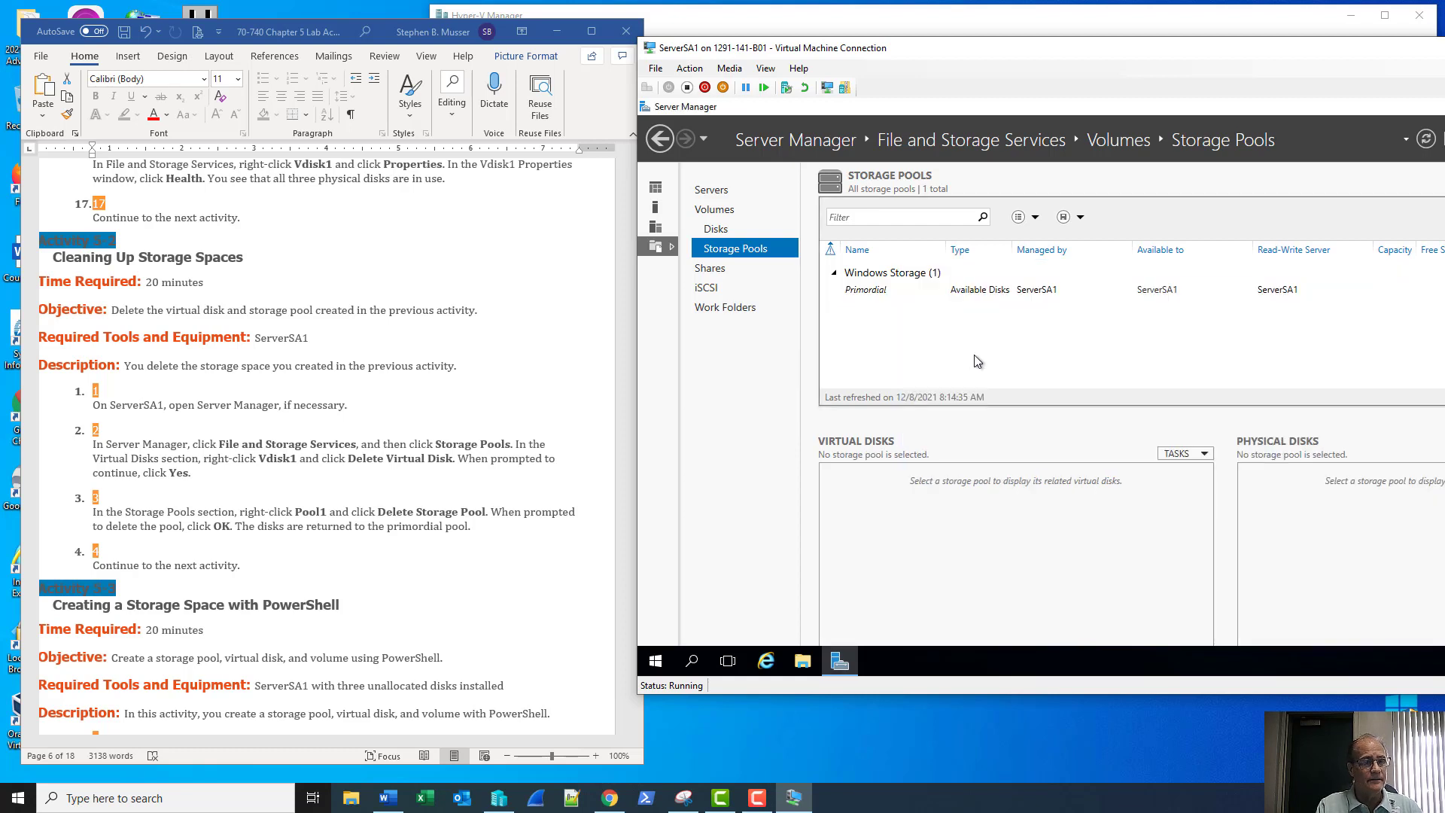
scroll(509, 495, "down", 7)
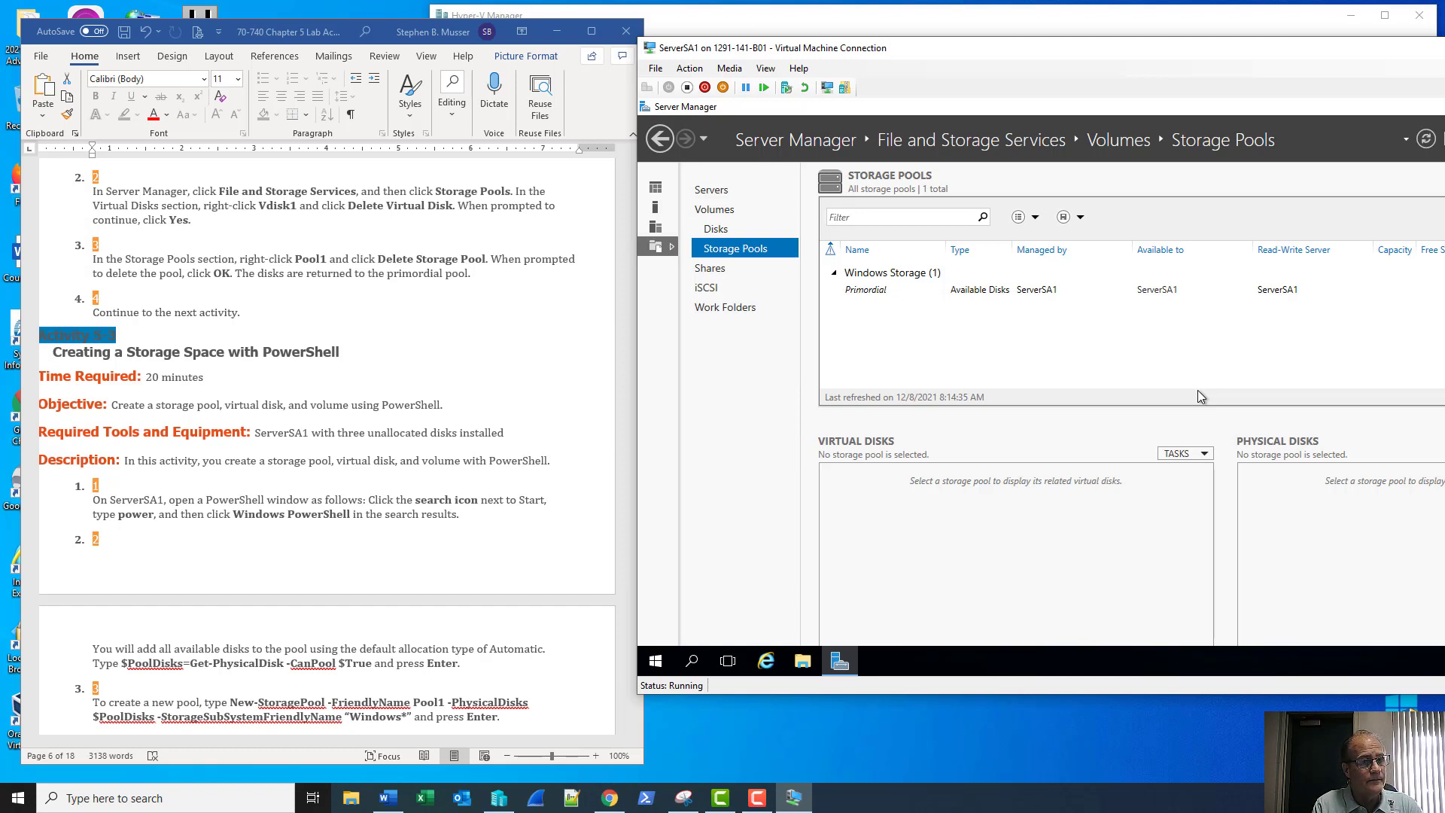
Pin Windows PowerShell to the VM taskbar and launch an Administrator PowerShell window from it
left_click(656, 666)
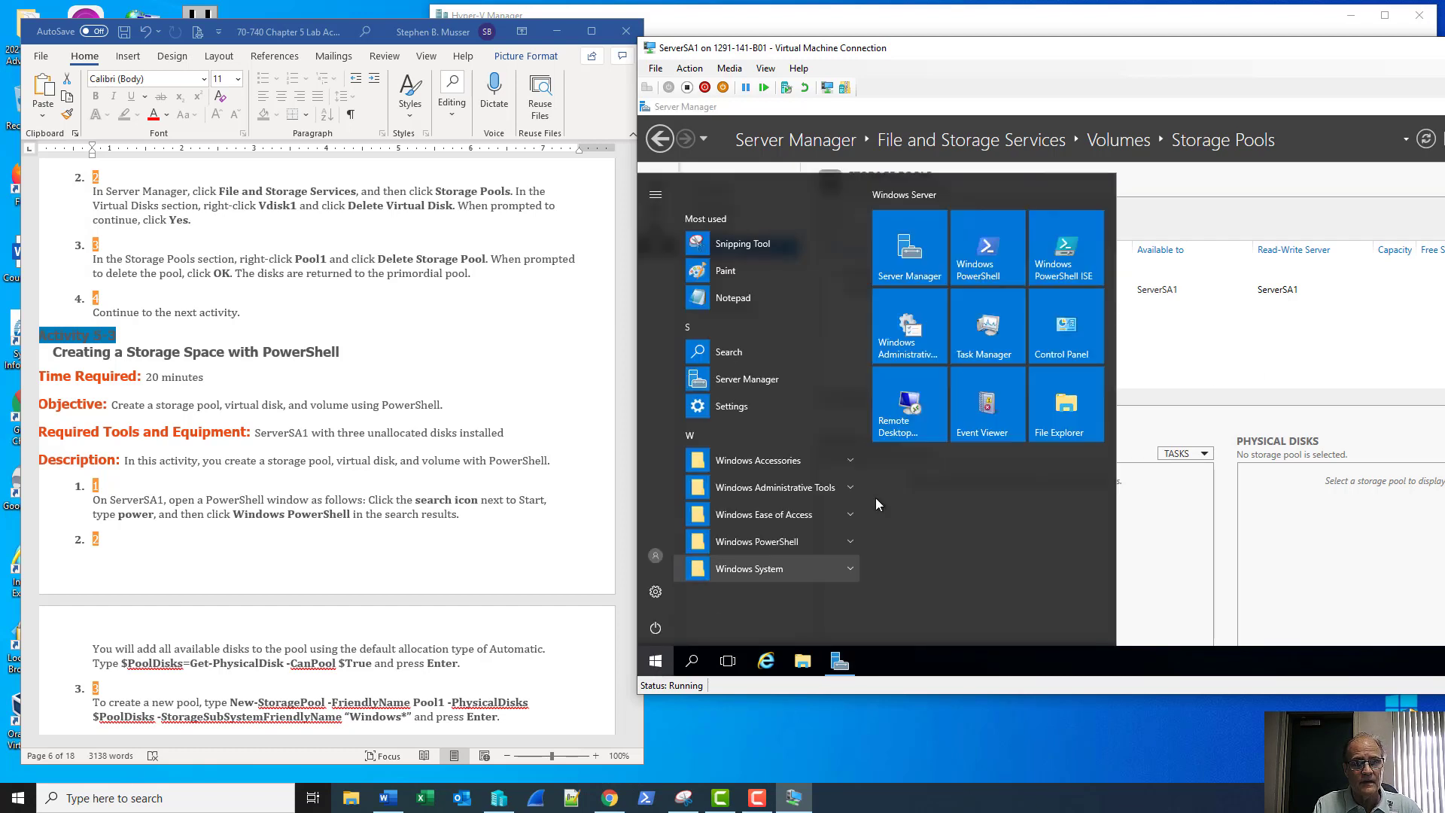
right_click(993, 241)
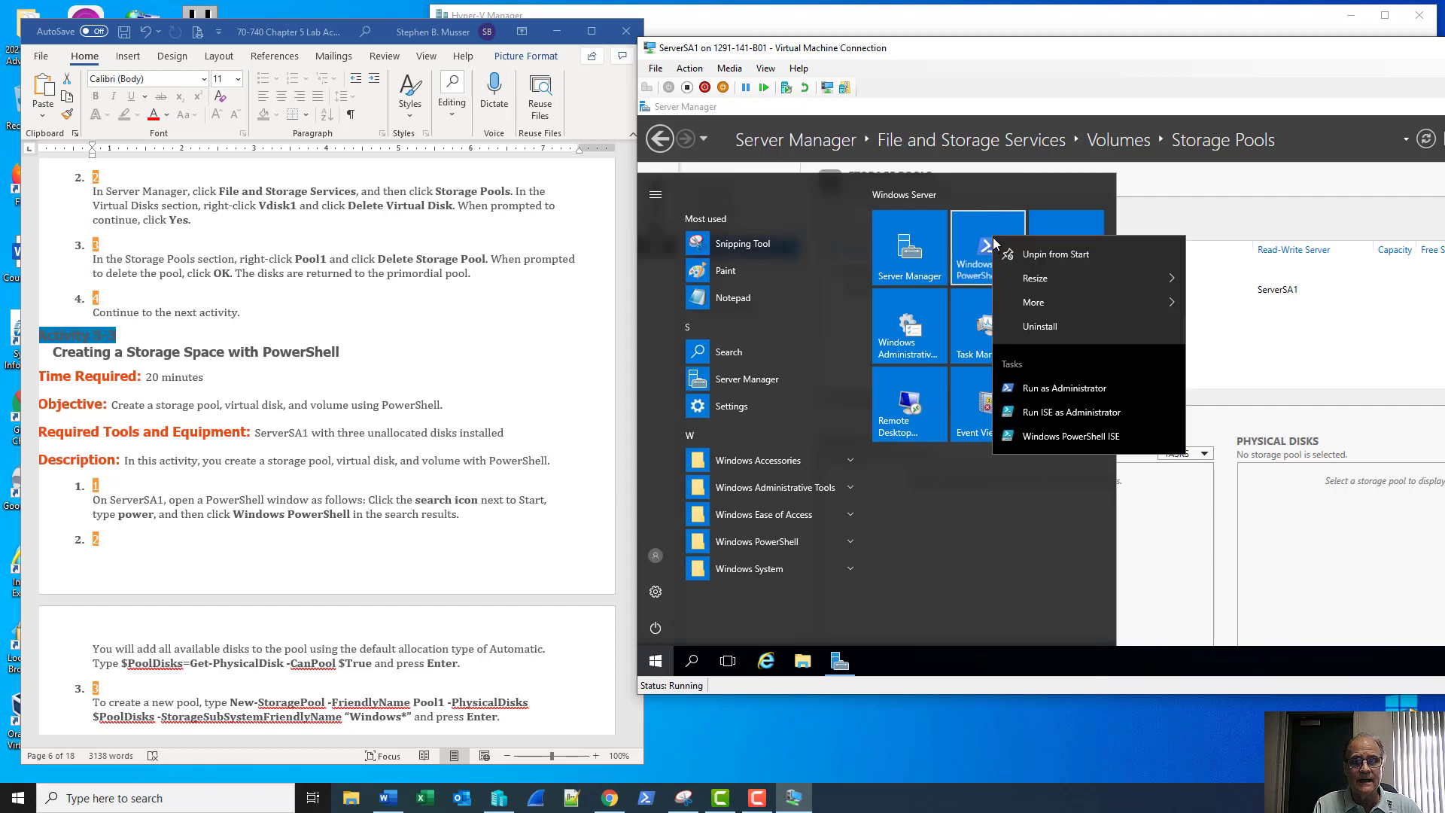
mouse_move(1127, 308)
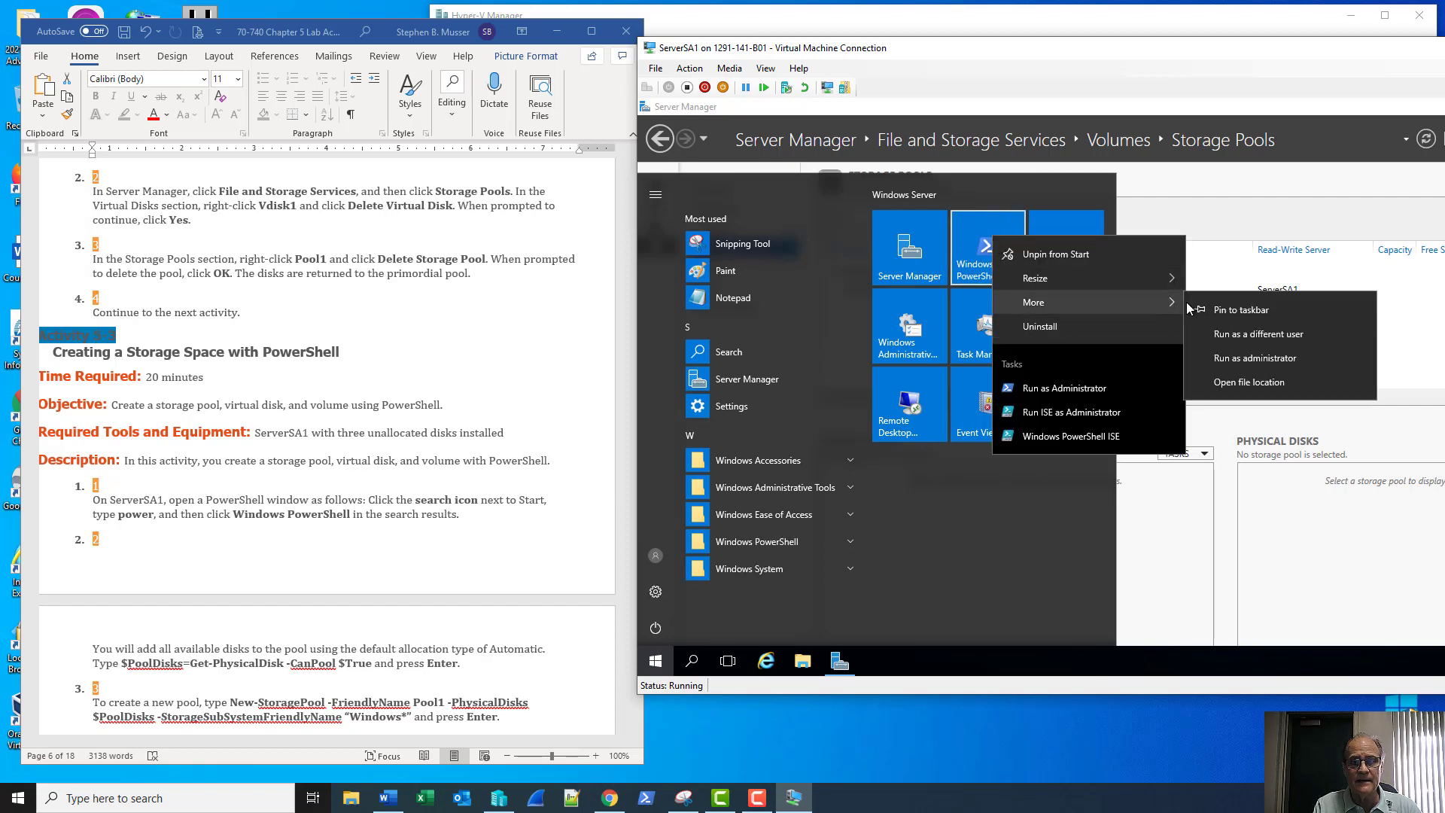
left_click(1241, 310)
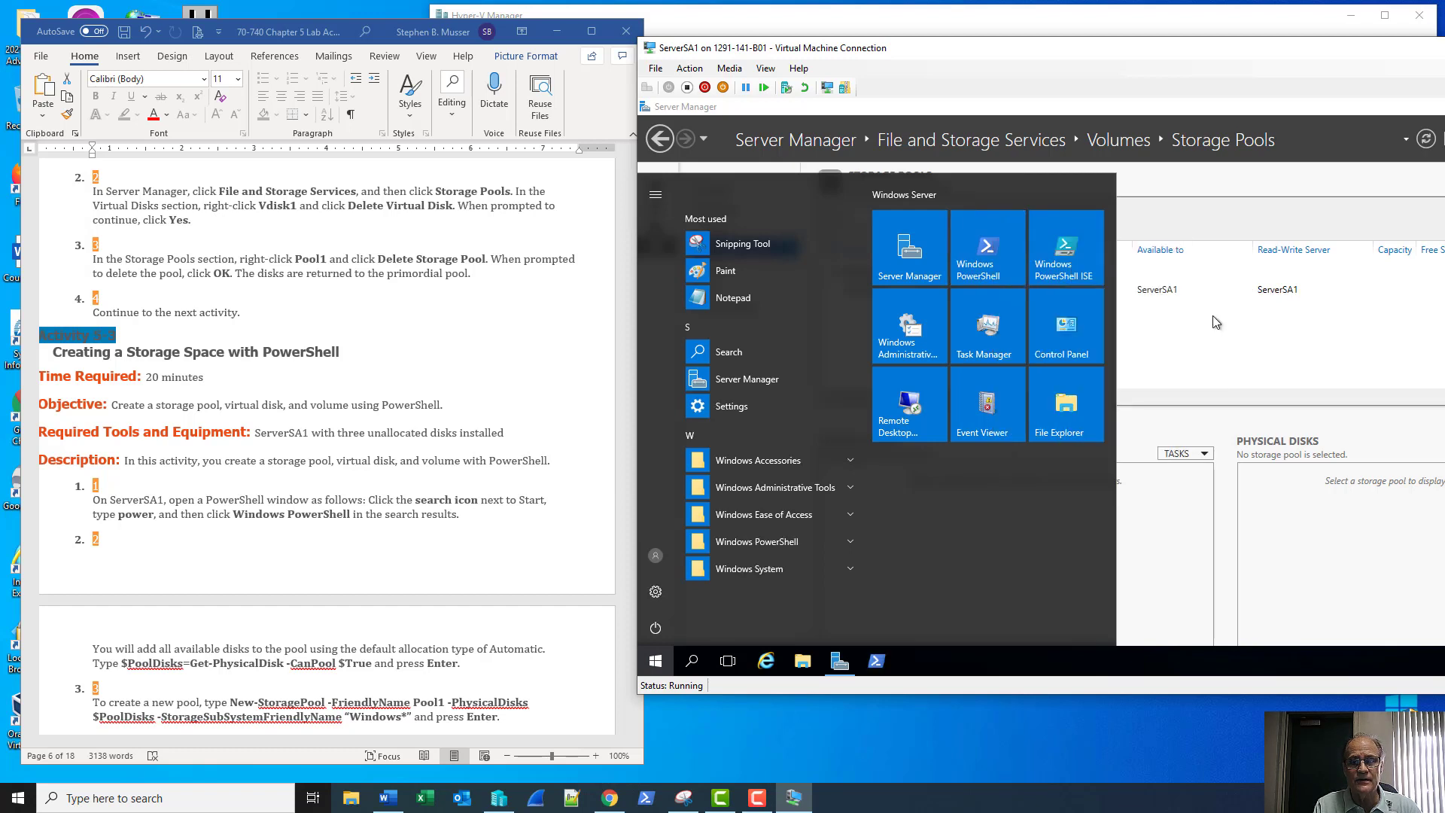
key("Escape")
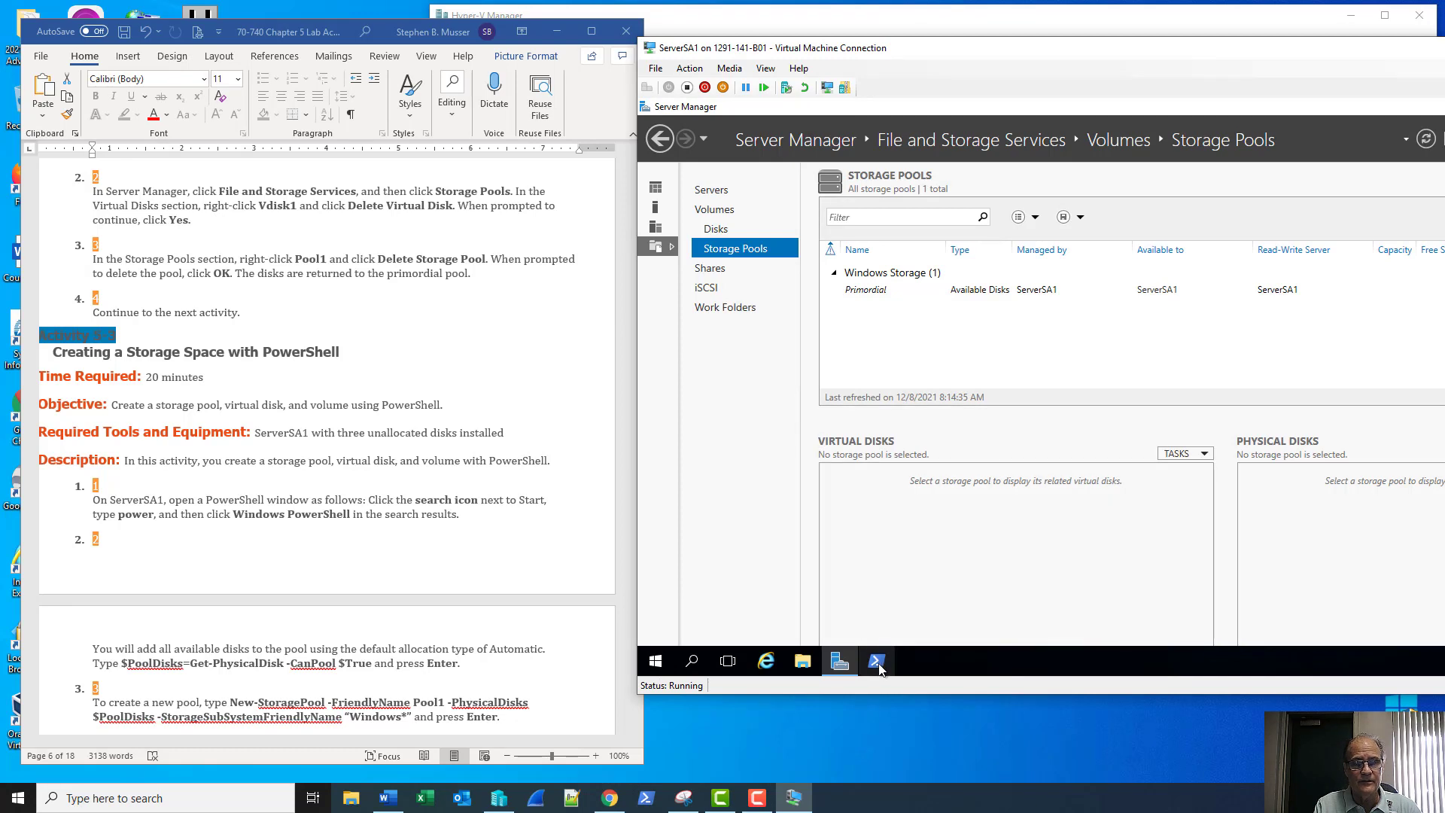
left_click(878, 662)
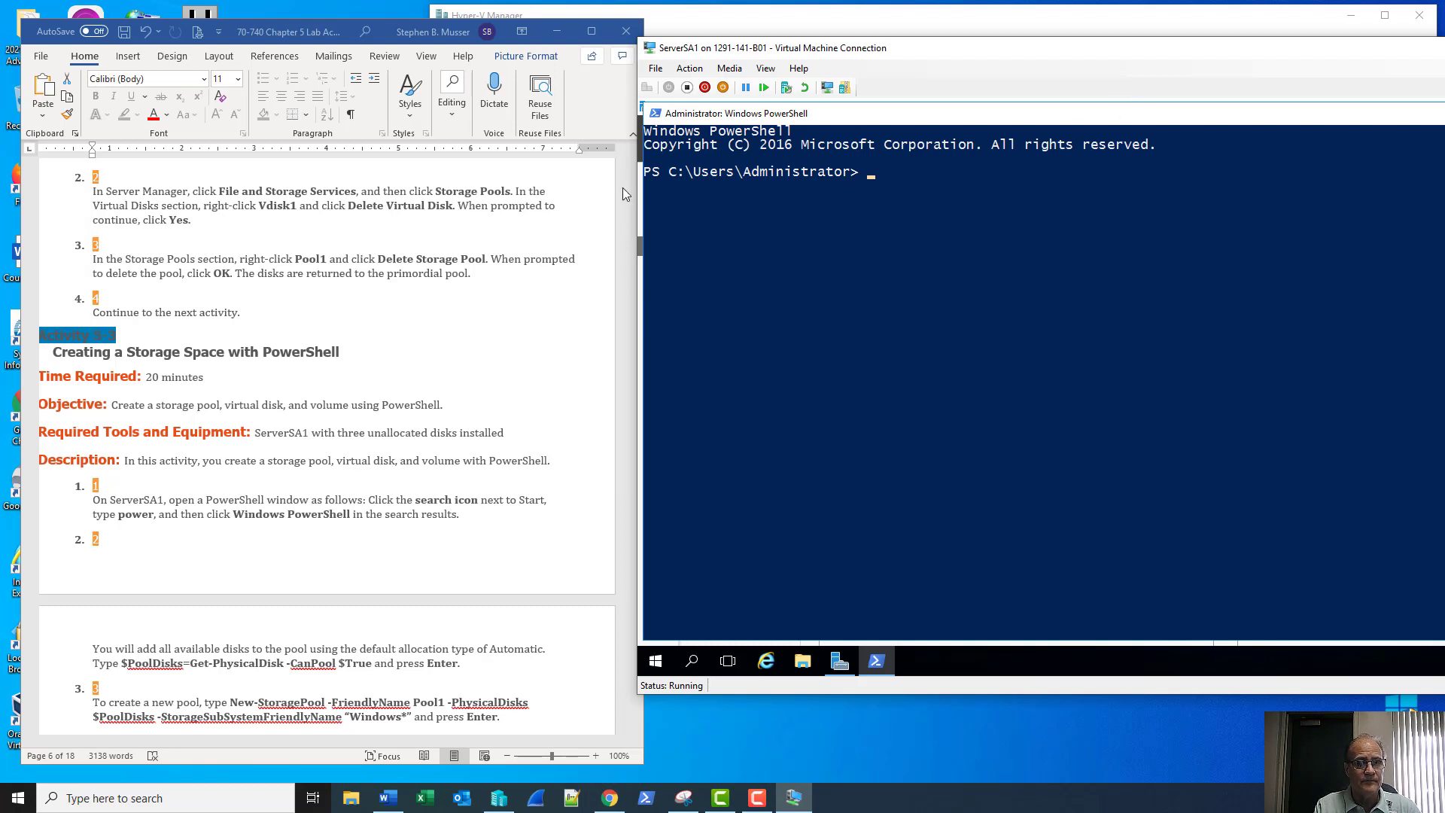
Narrow the Word lab document, place the VM window beside it, and scroll Word to step 4
left_click(609, 116)
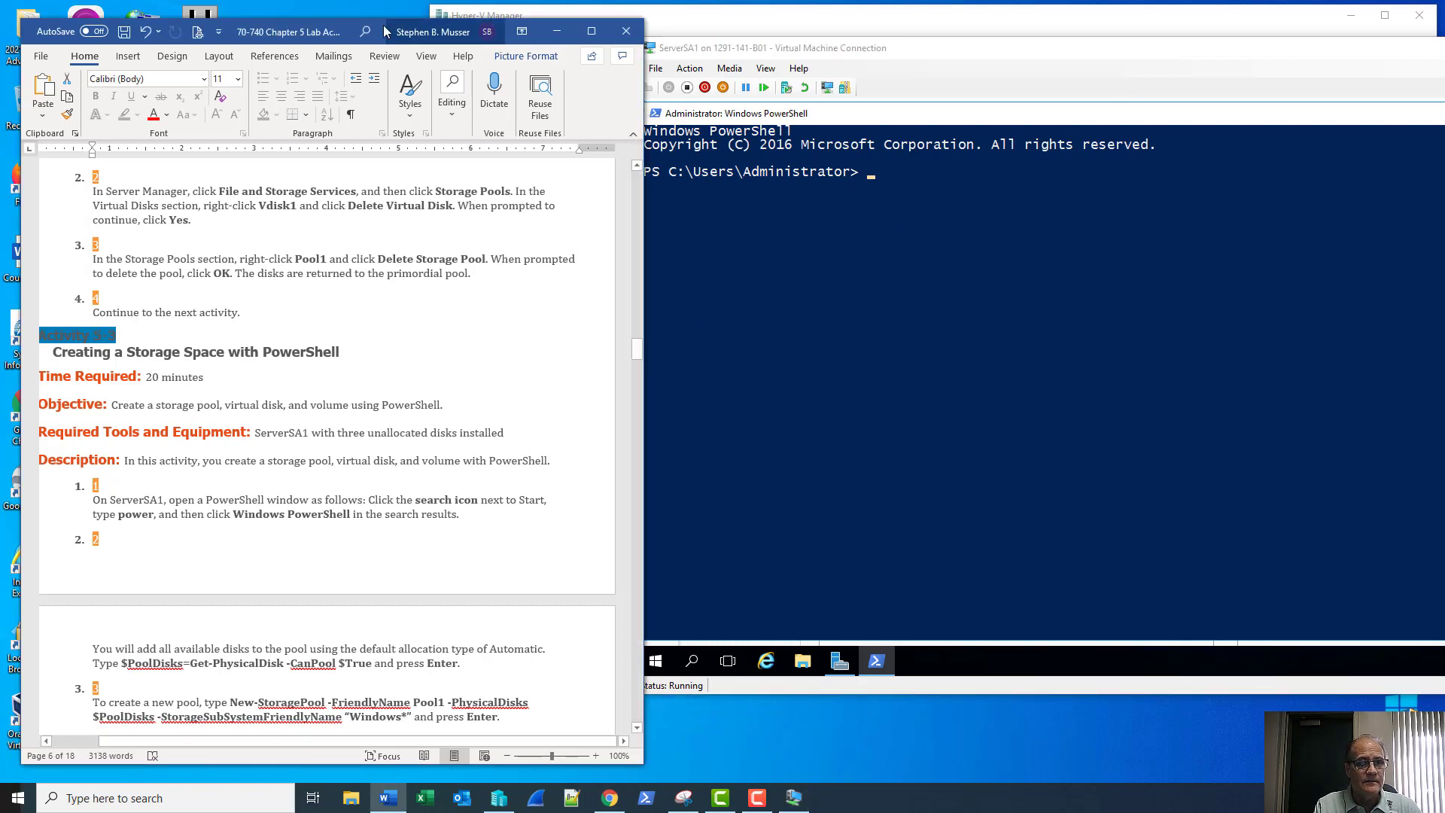
left_click_drag(364, 31, 344, 17)
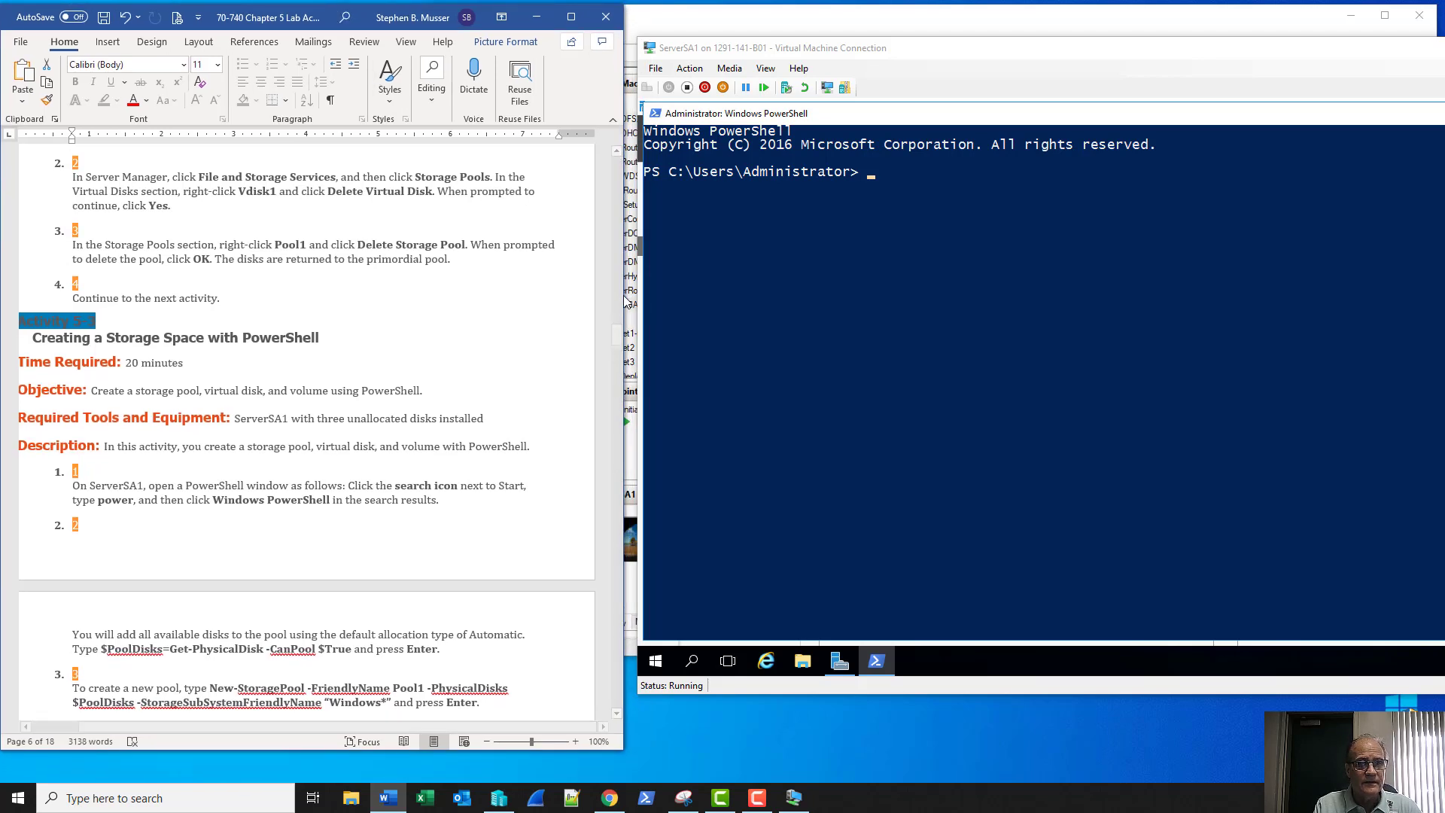
left_click_drag(623, 301, 577, 310)
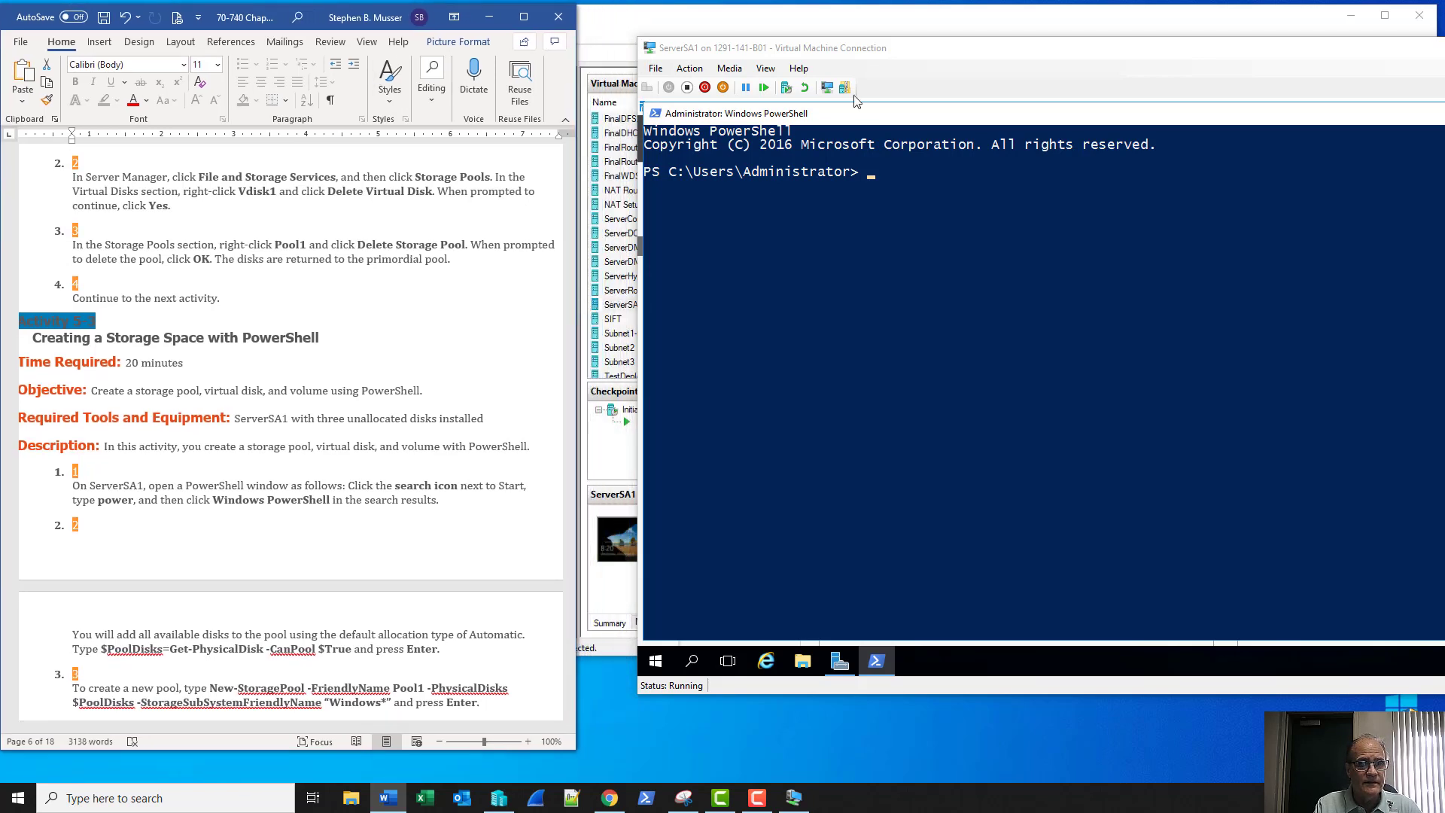
left_click_drag(931, 50, 872, 50)
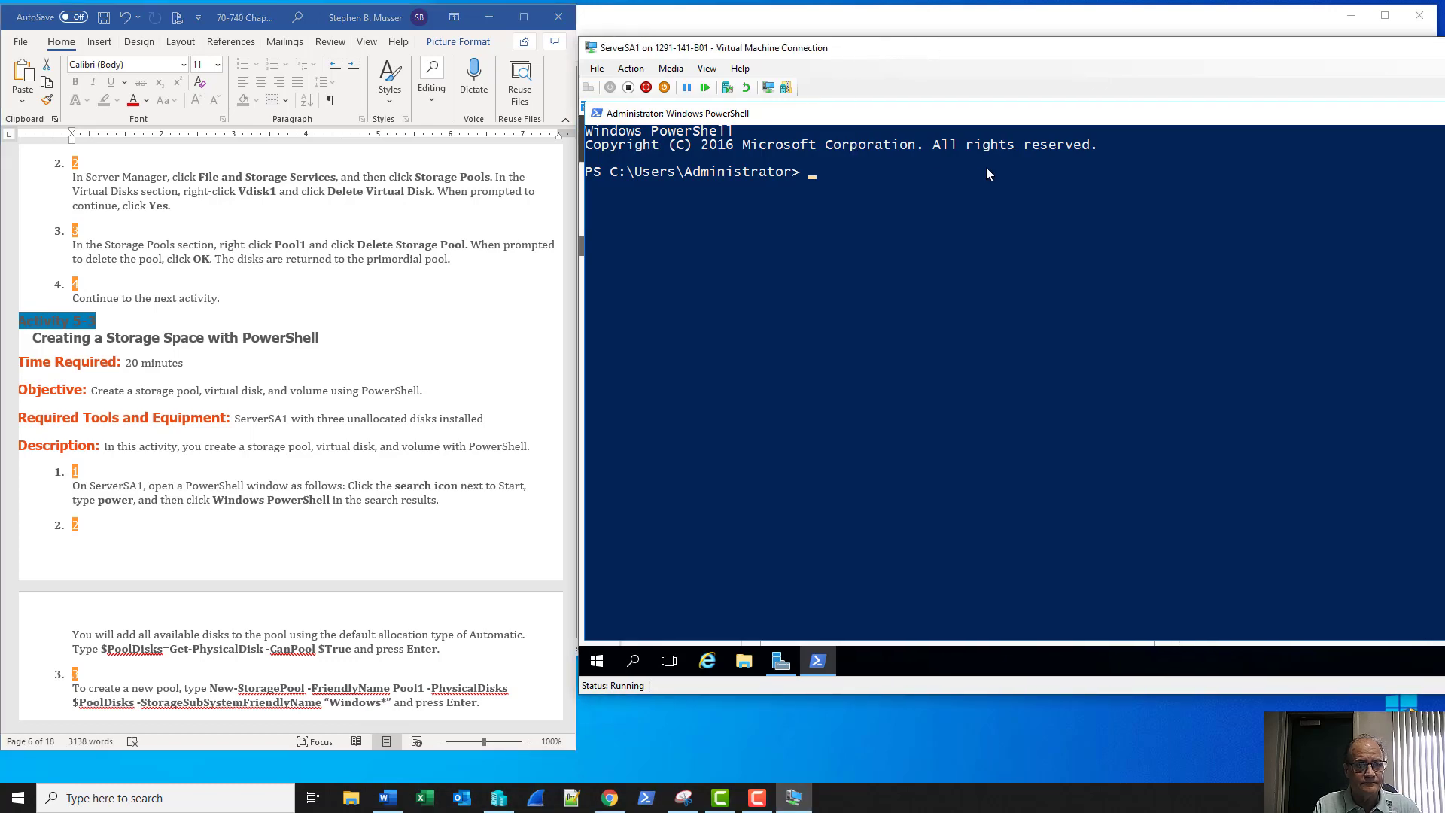
scroll(346, 605, "down", 4)
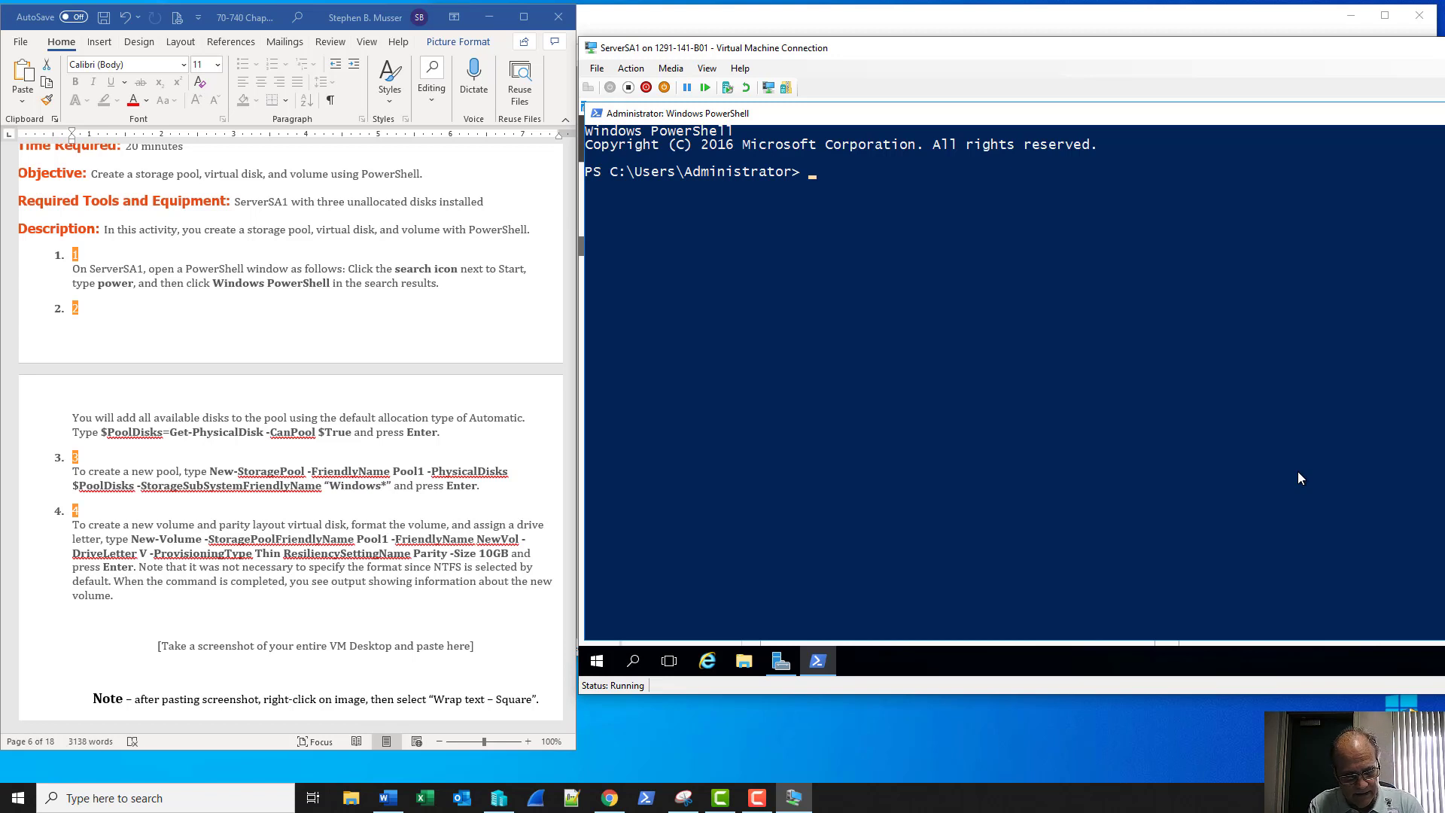
Run $PoolDisks = Get-PhysicalDisk -CanPool $True to collect the poolable disks
type("$")
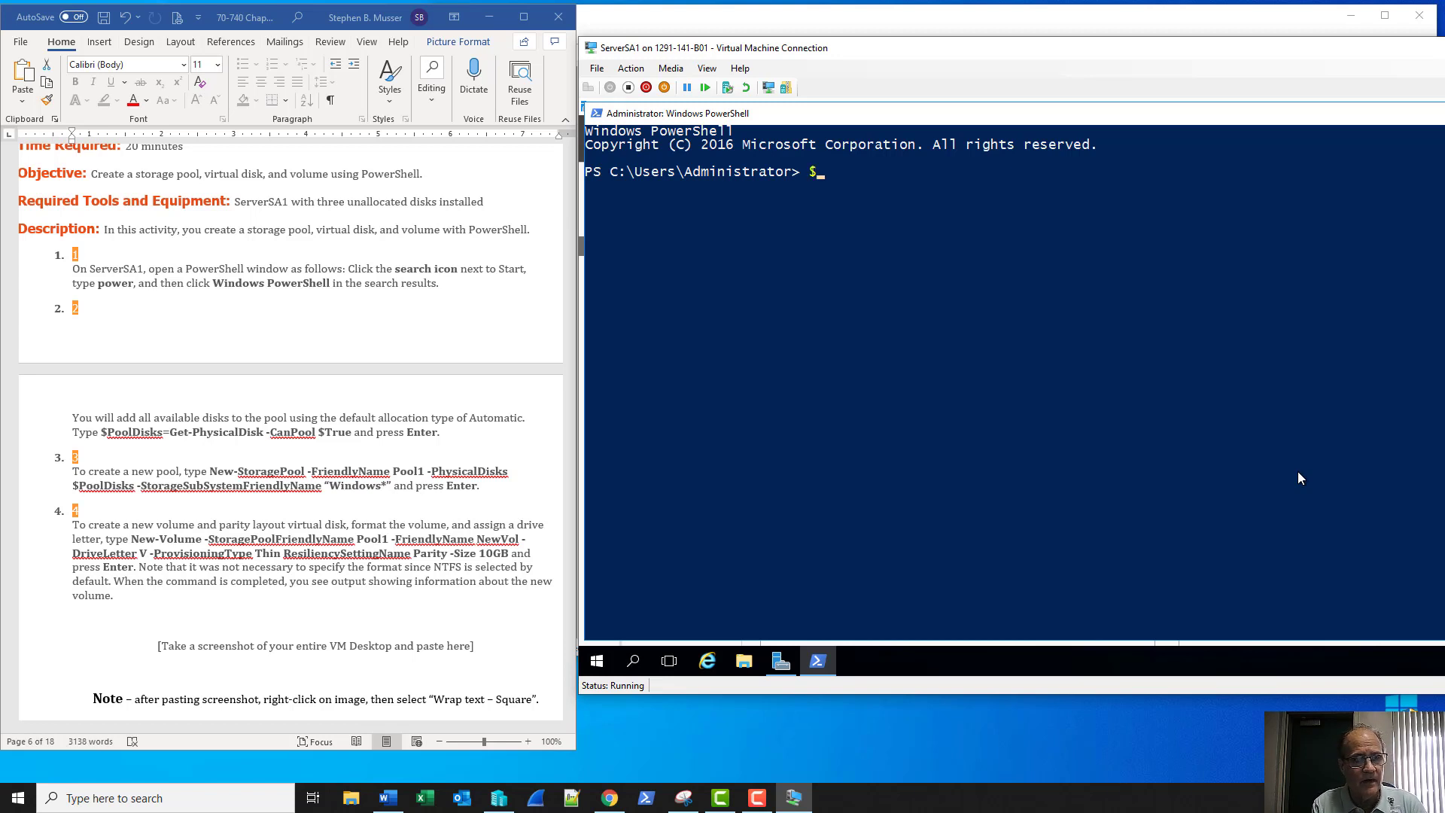
type("Pool")
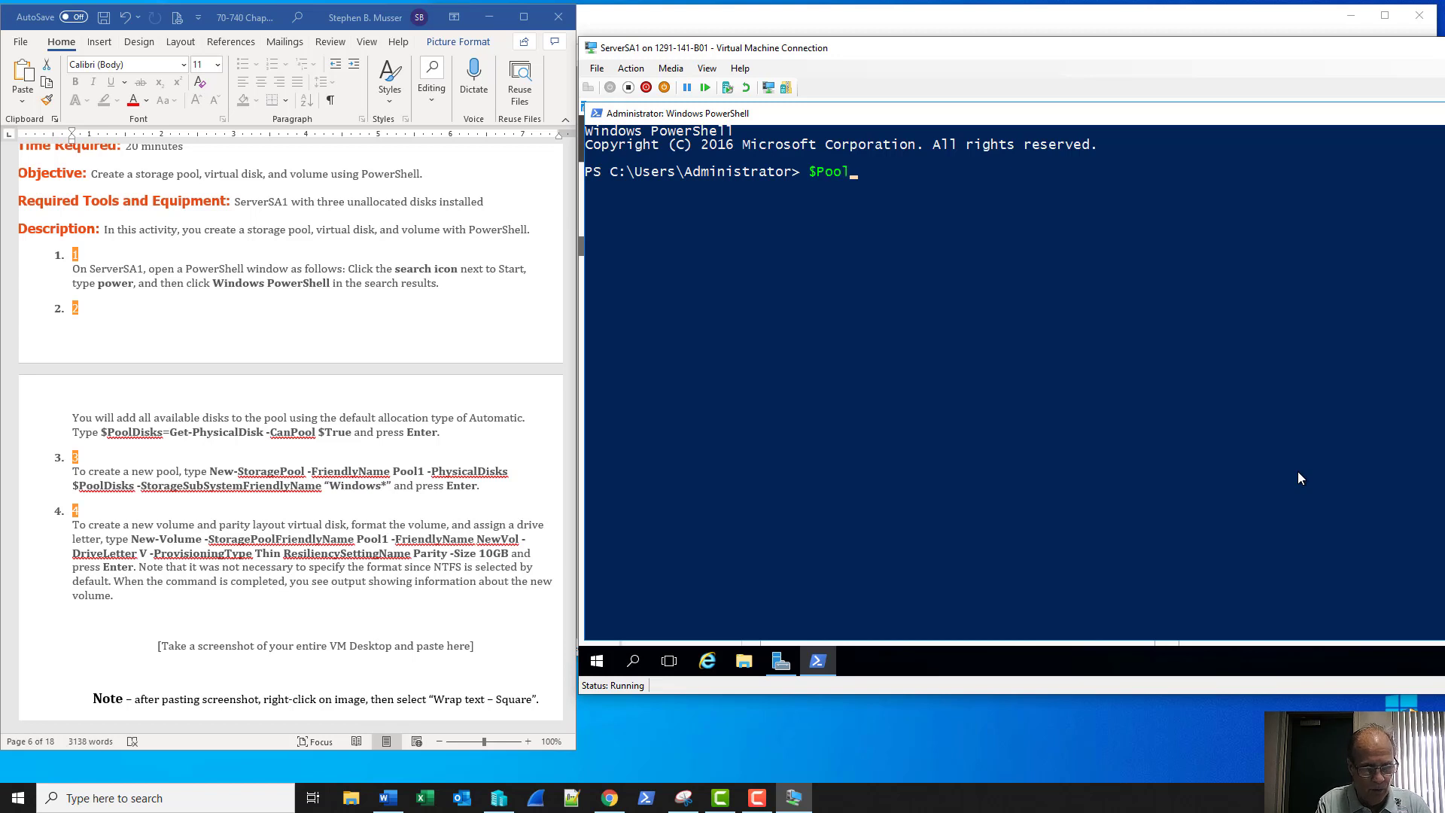
type("Disk")
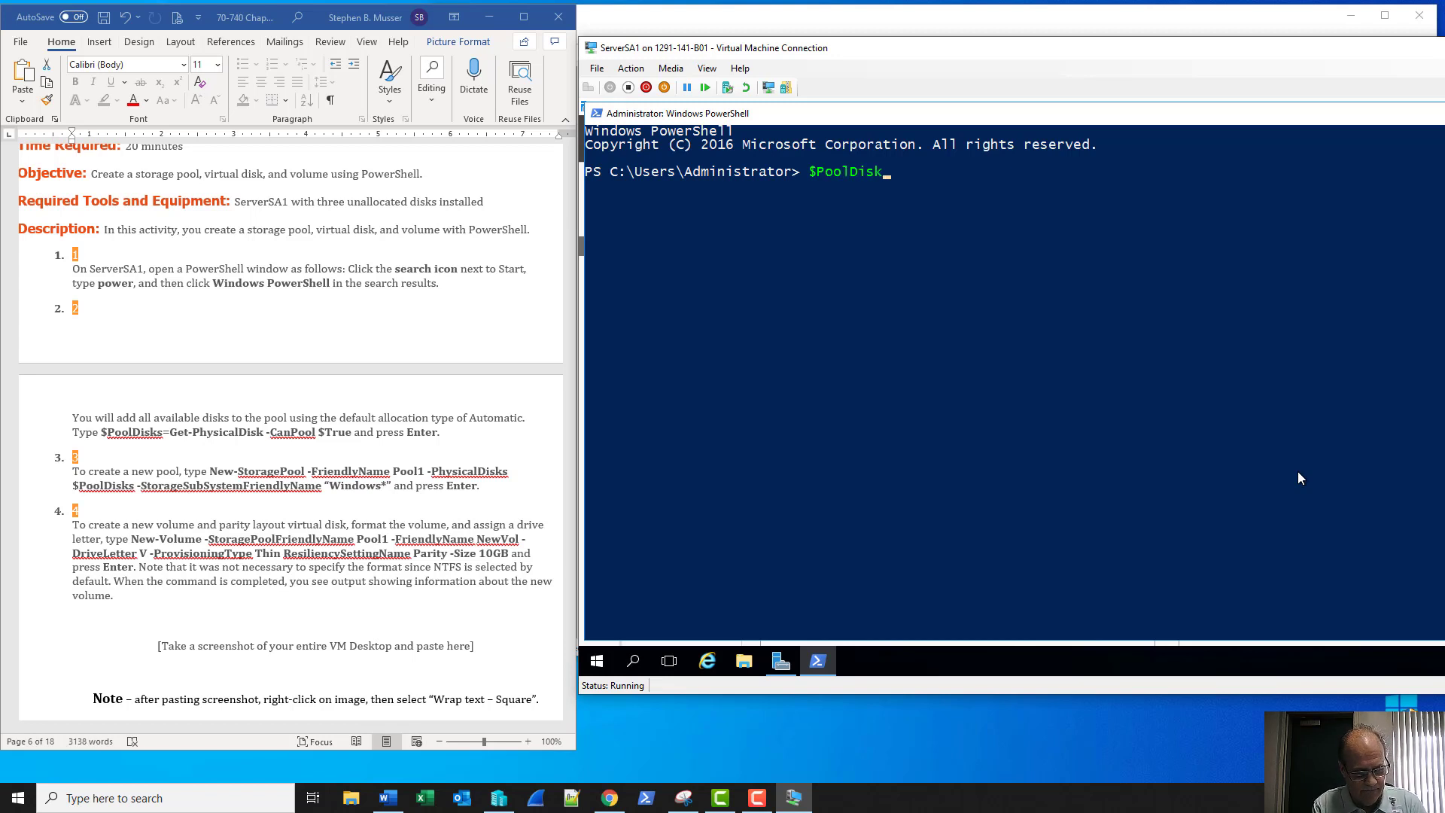
type("s = ")
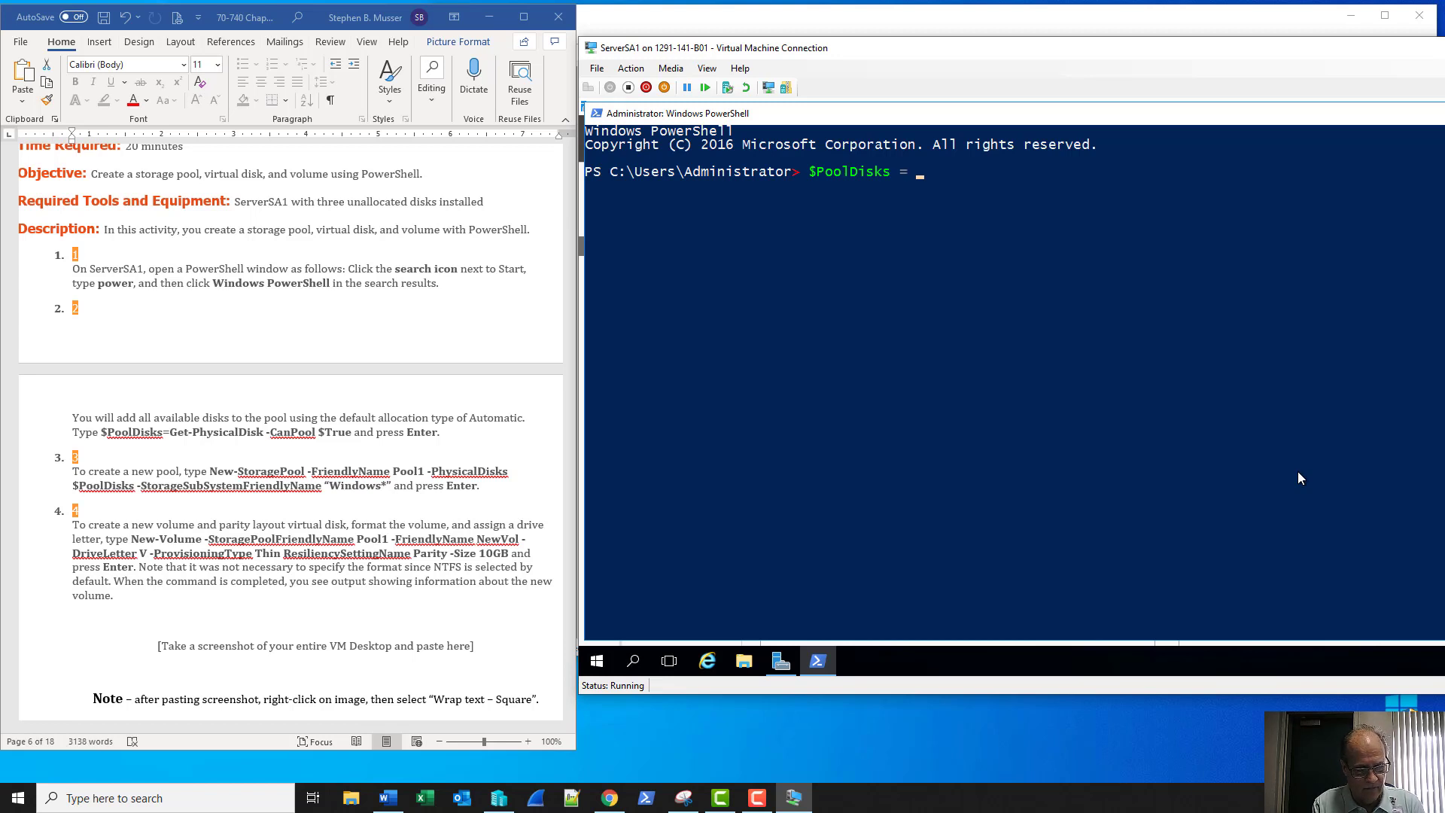
type("get-")
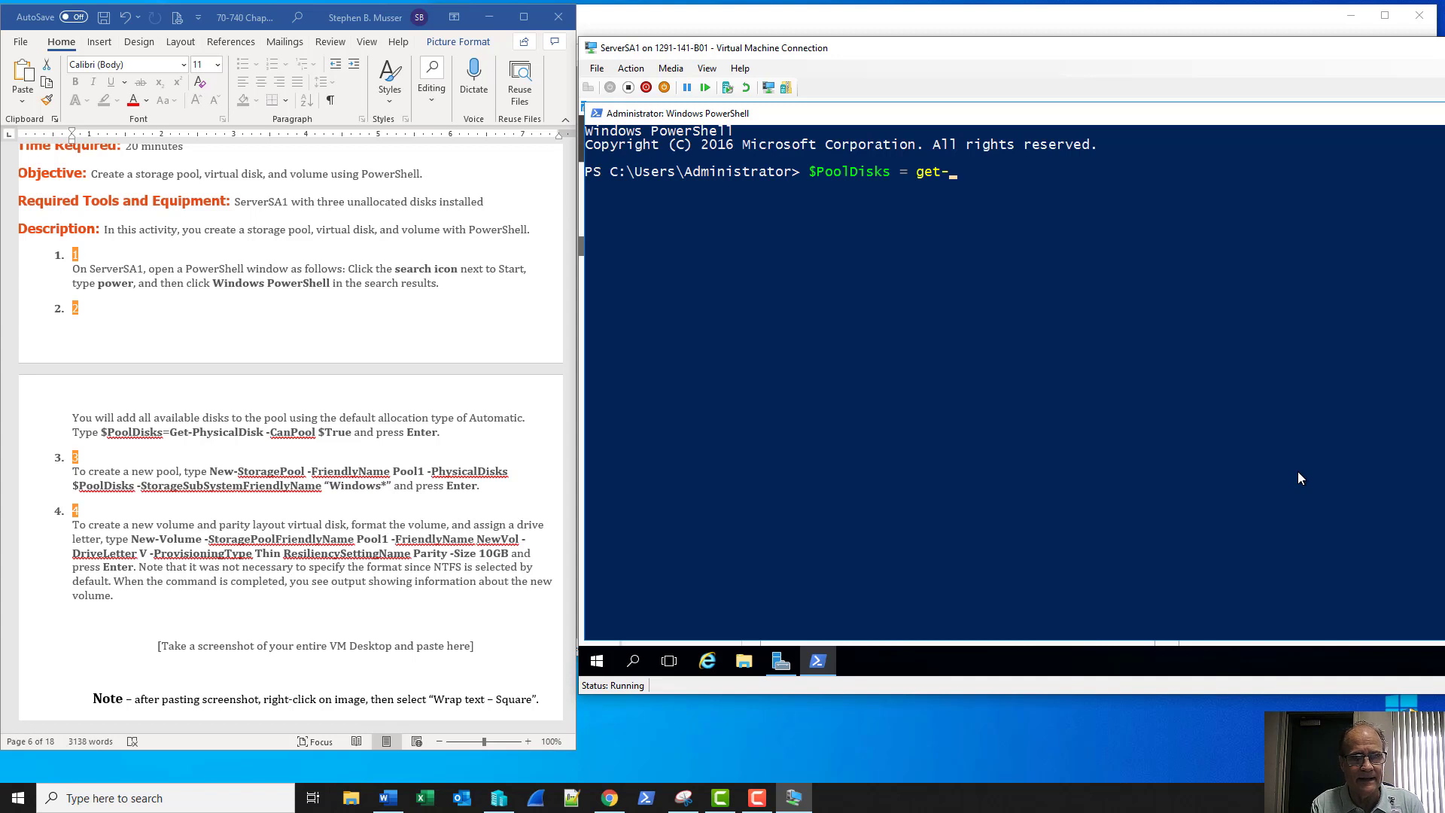
type("phys")
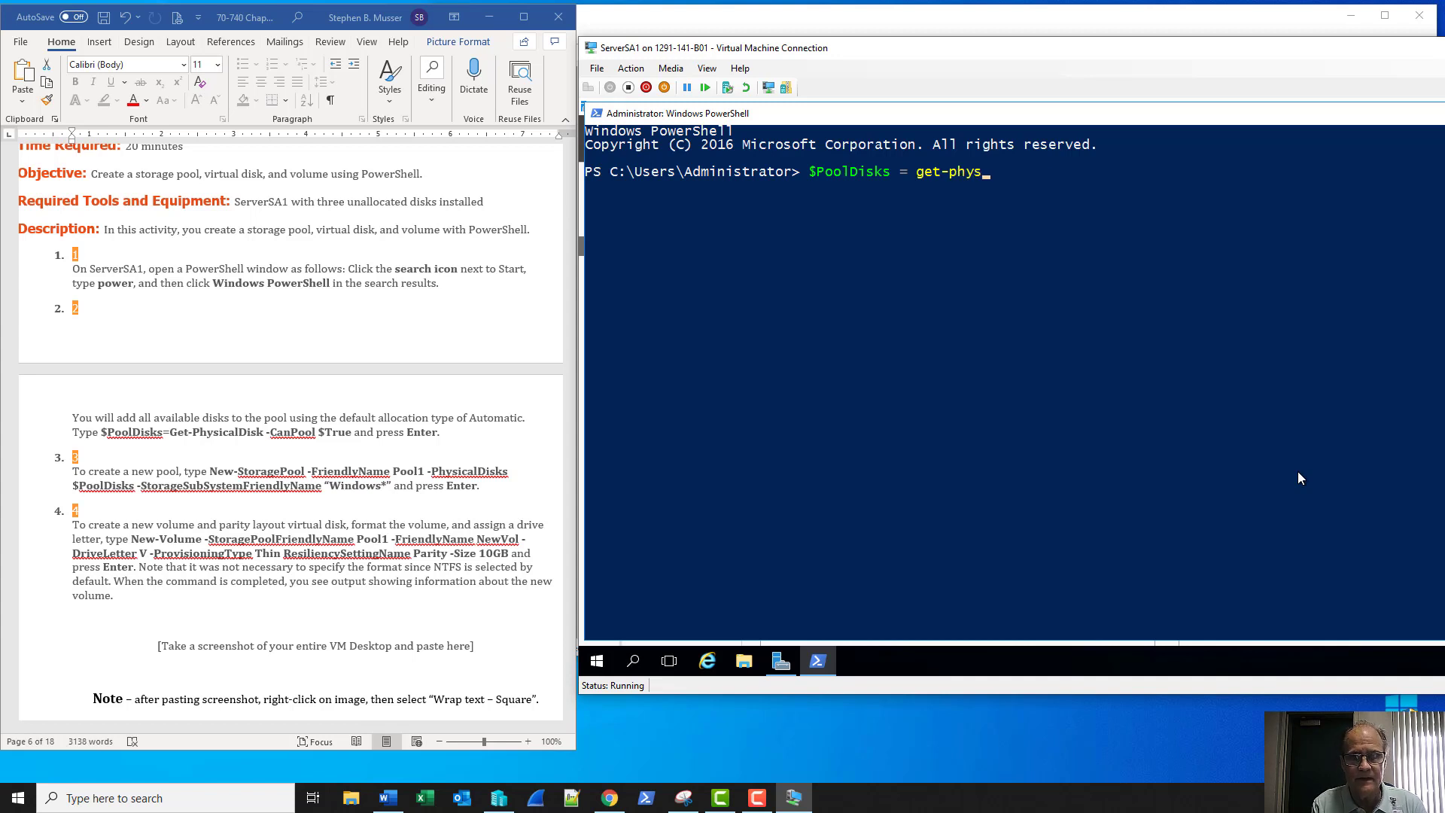
key("Tab")
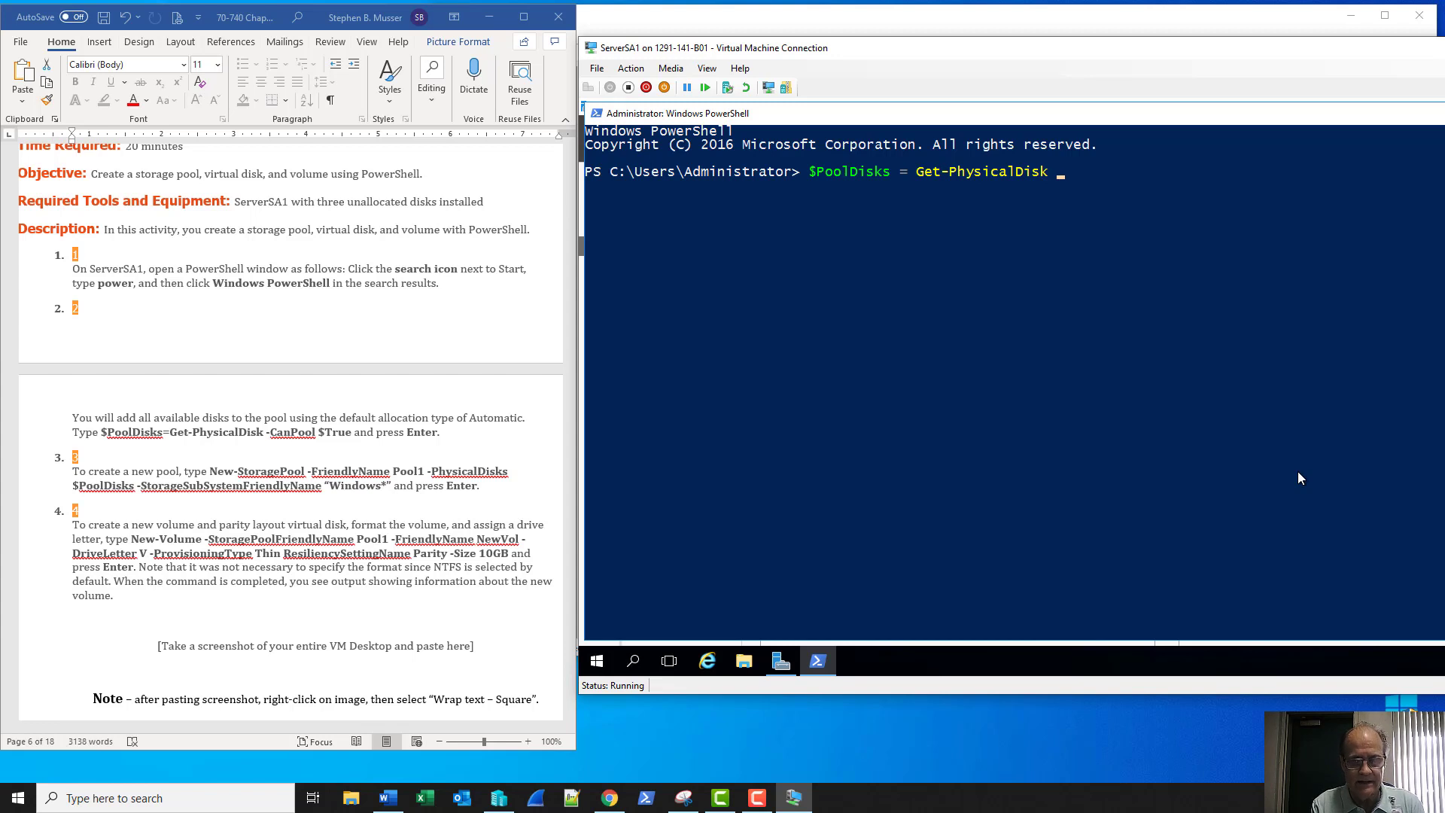
type("-")
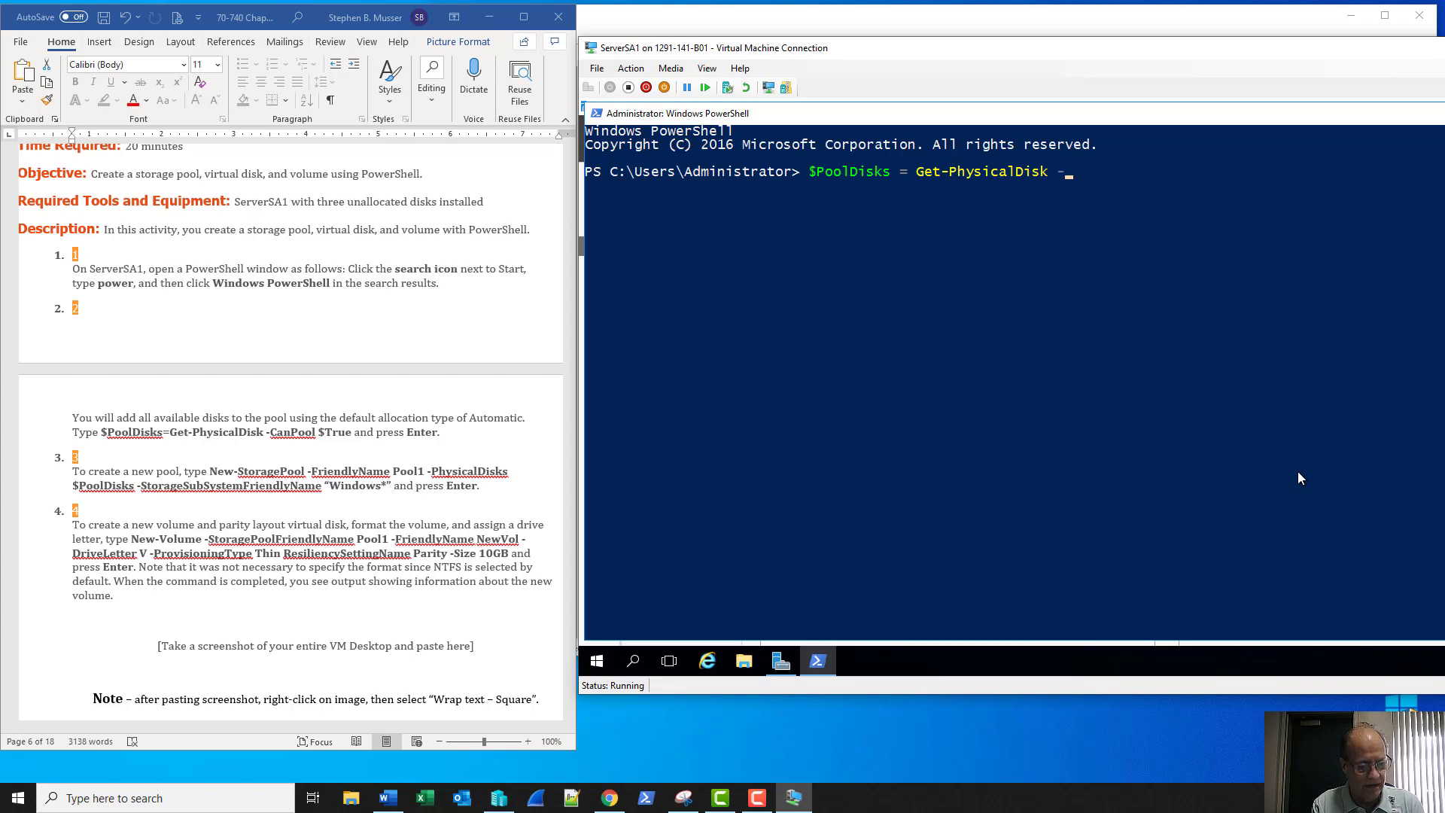
type("CanP")
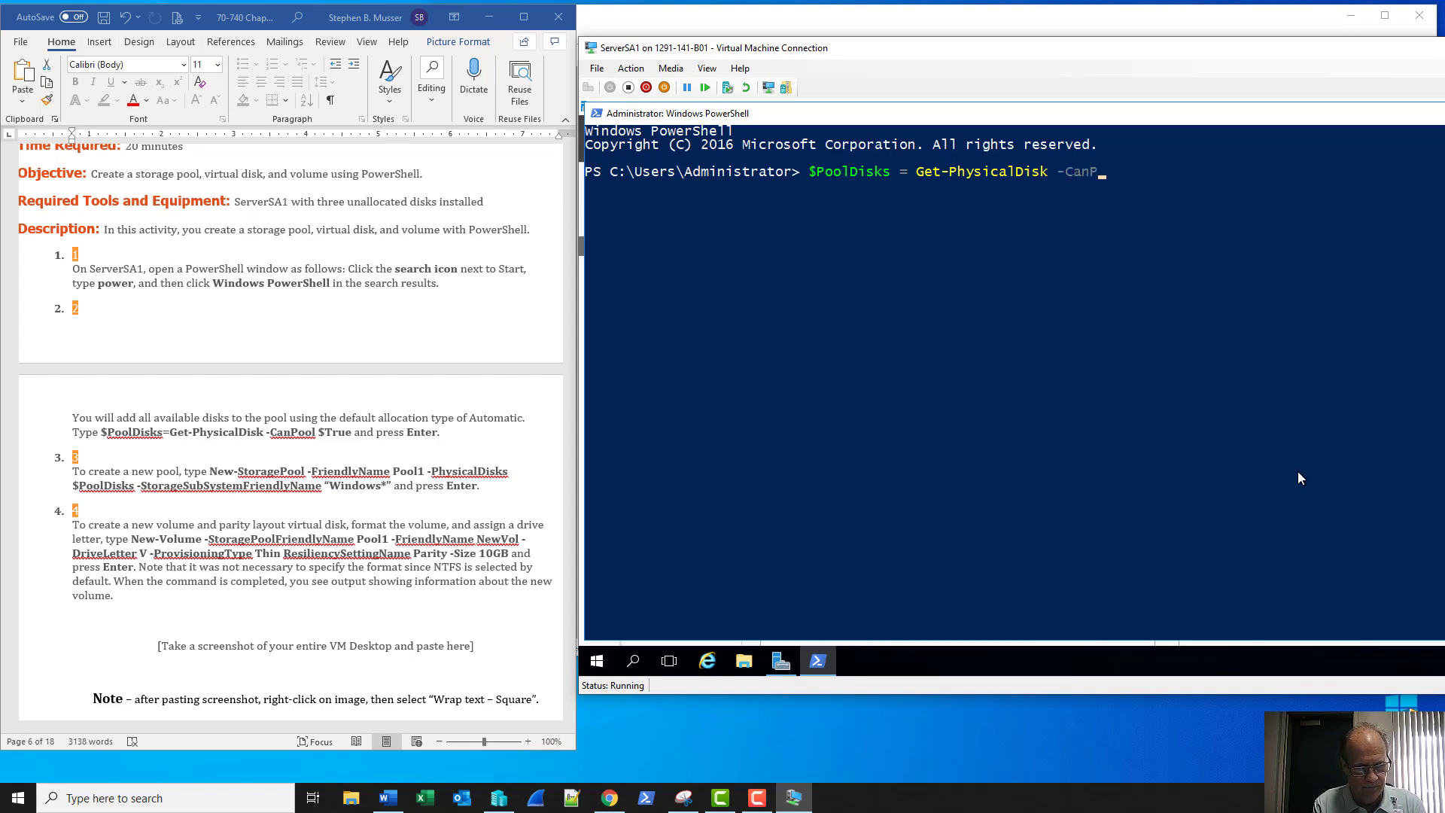
type("ool")
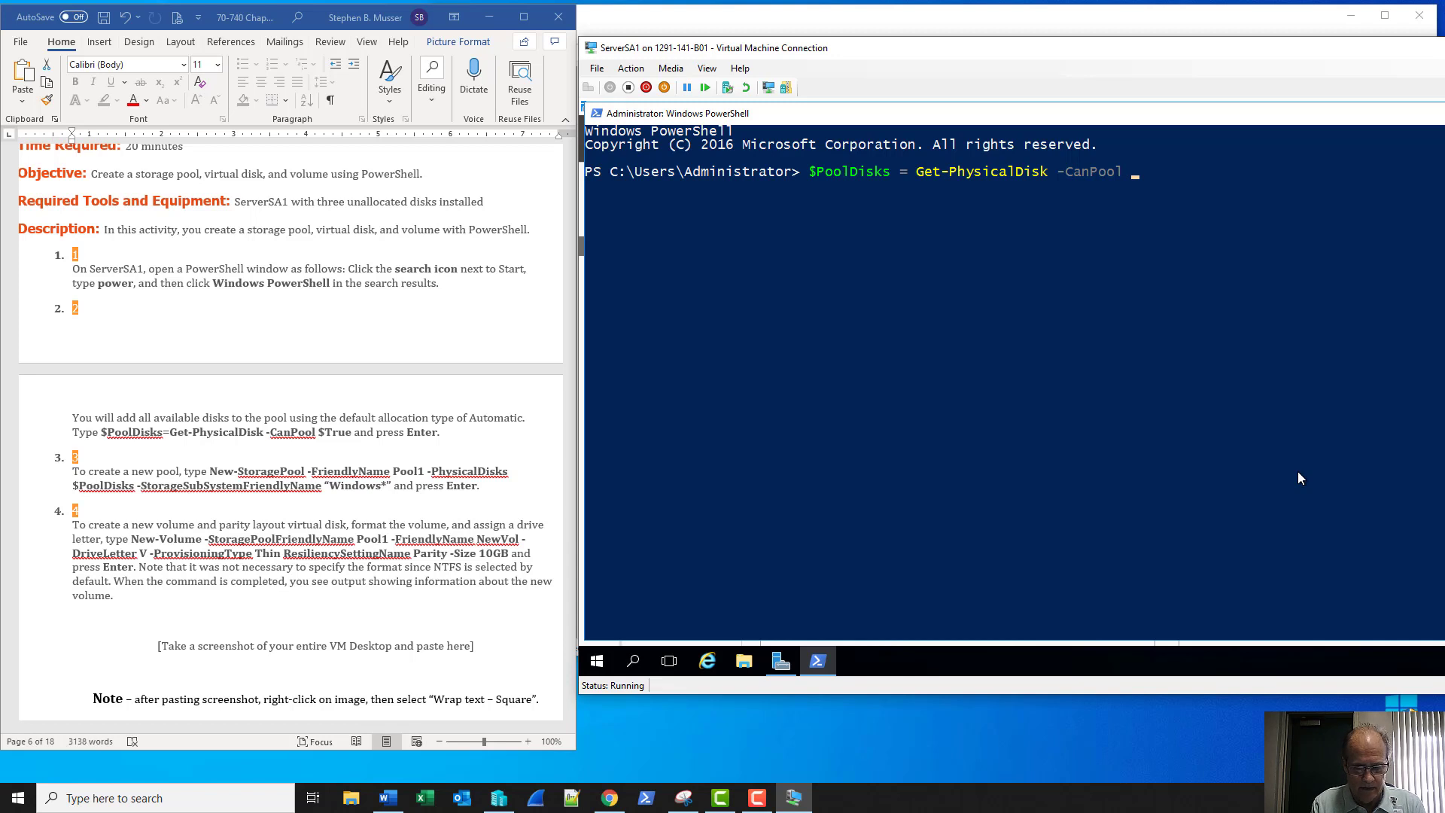
type(" $")
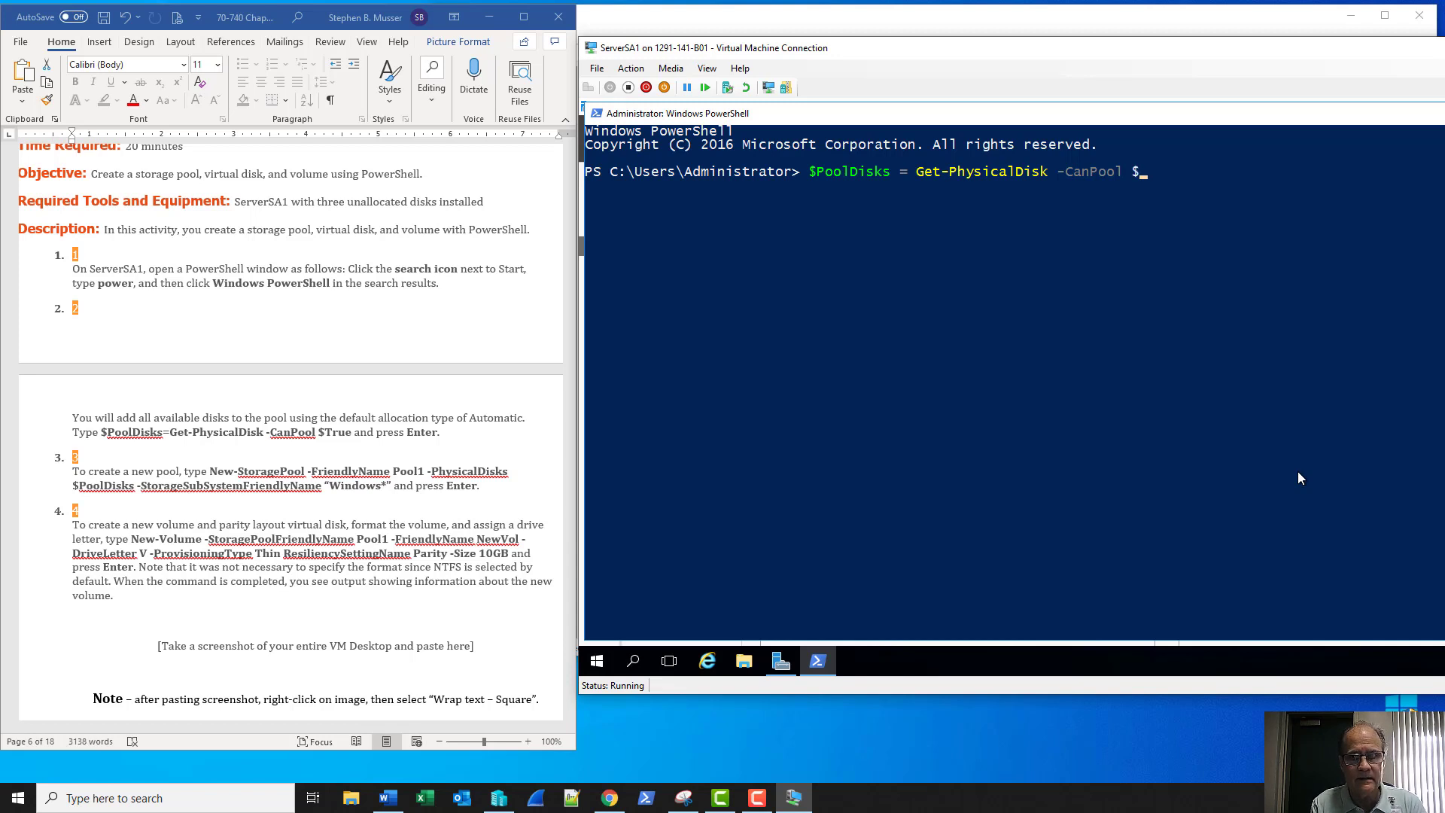
type("True")
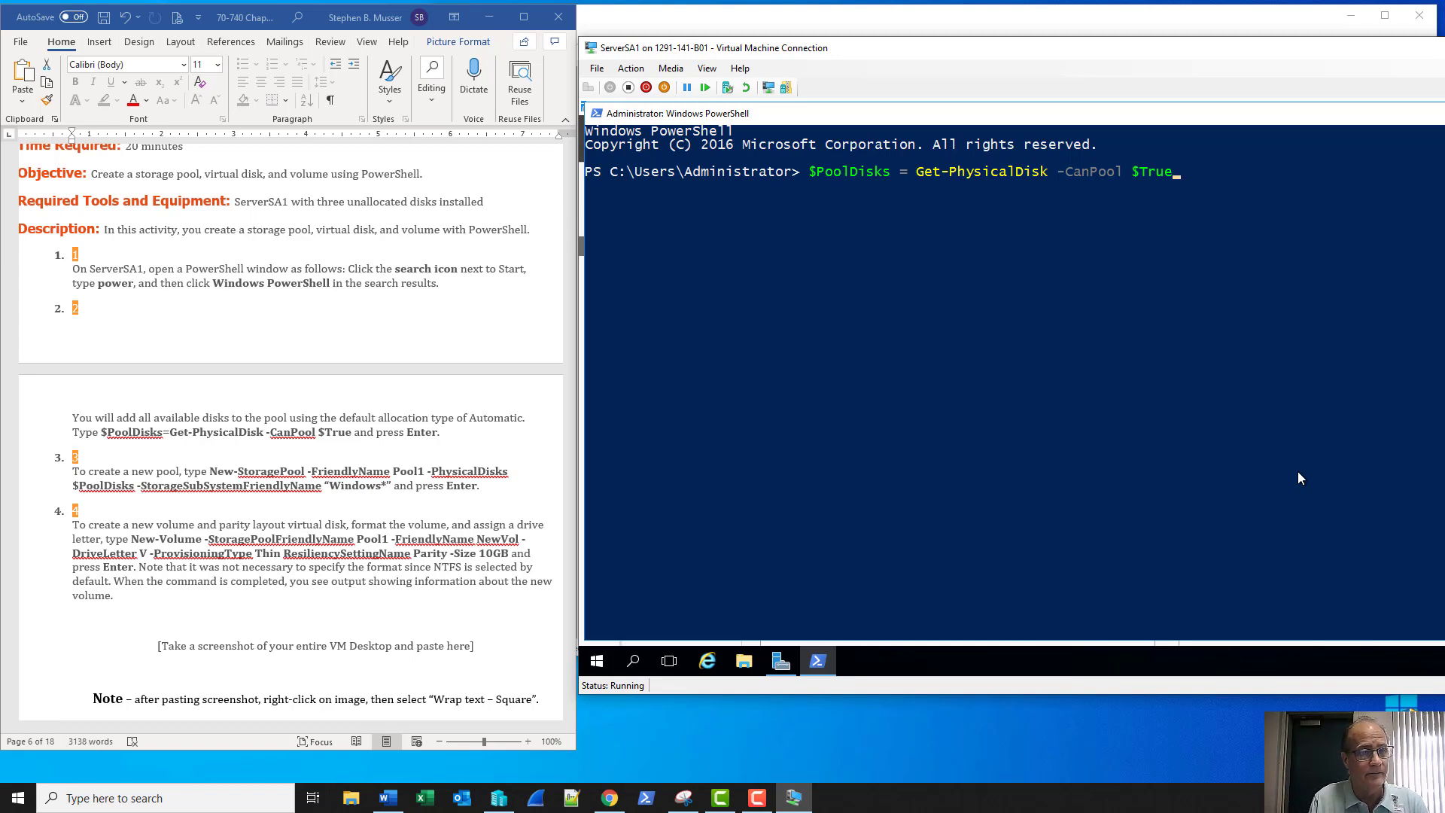
key("Return")
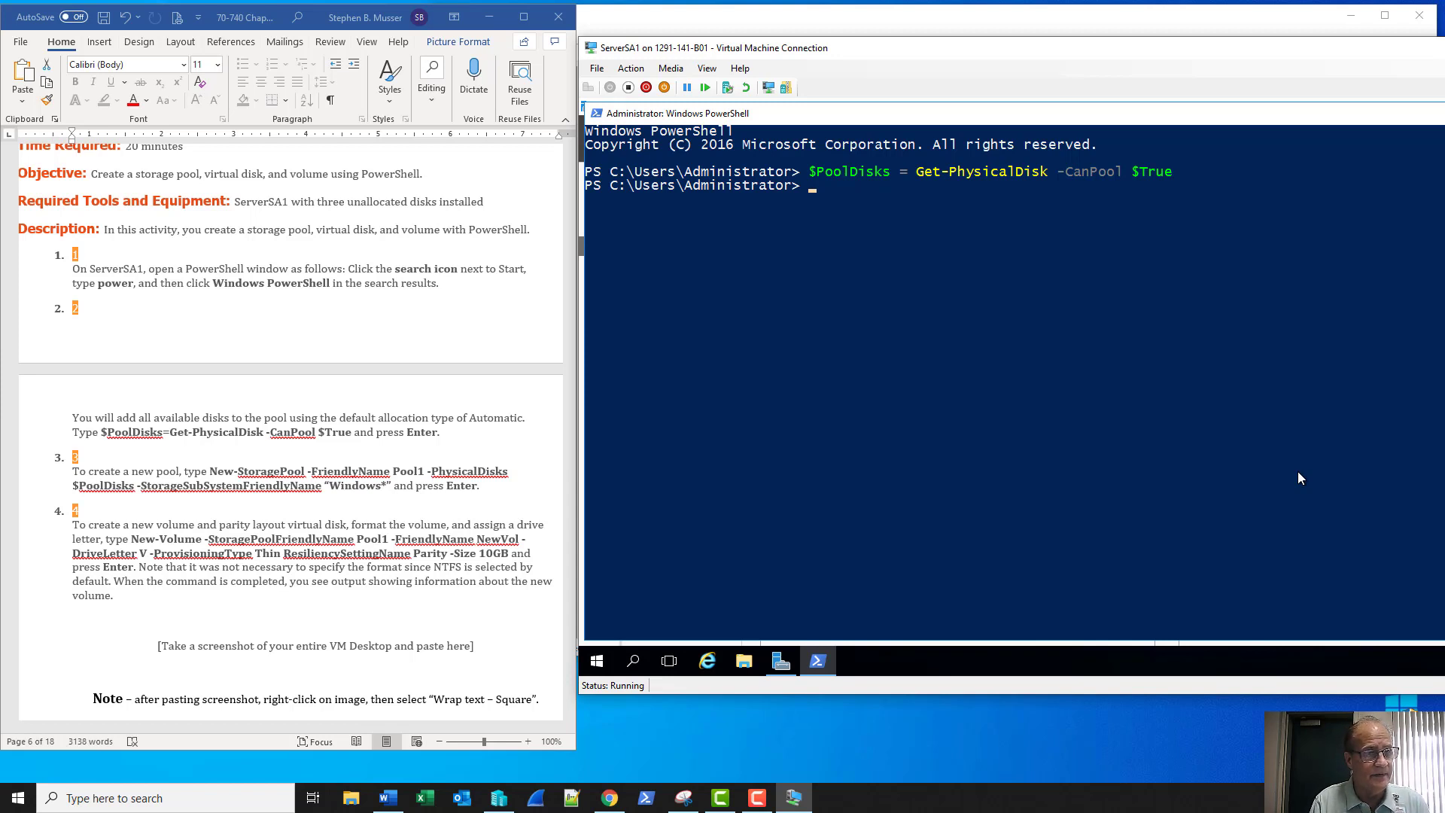
Type New-StoragePool -FriendlyName Pool1 -PhysicalDisks $PoolDisks and begin the storage subsystem parameter
type("n")
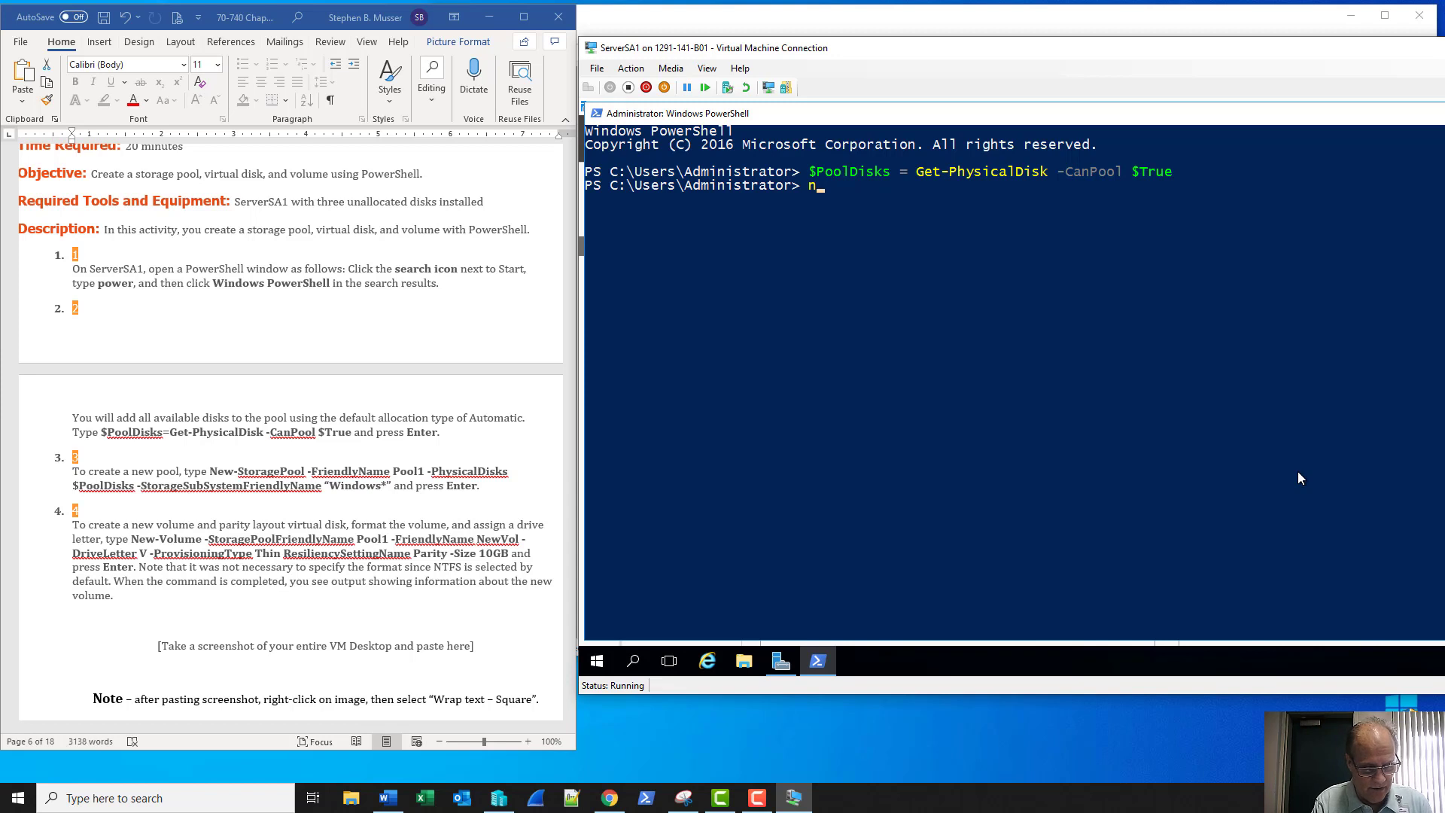
type("ew-storagep")
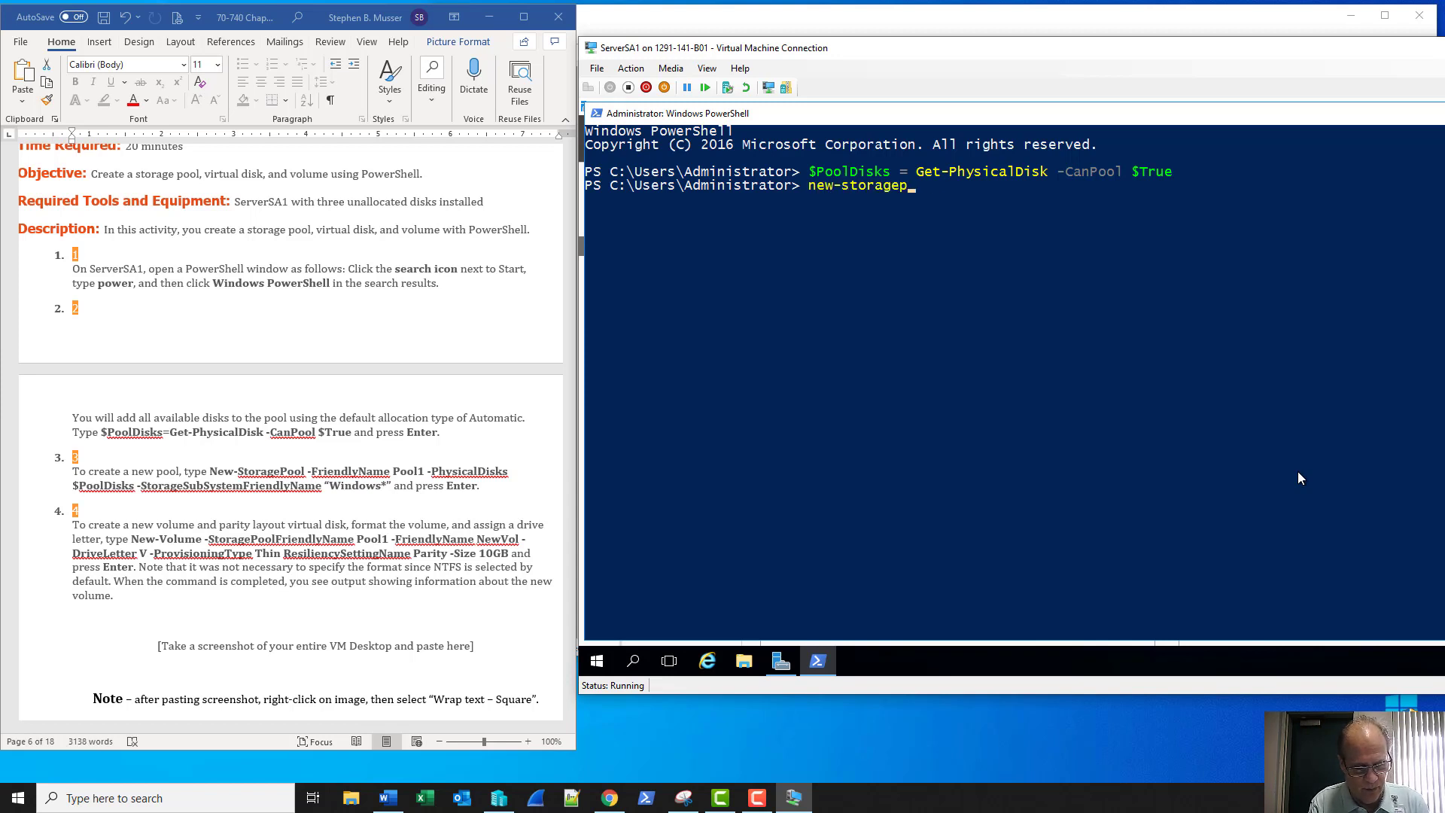
key("Tab")
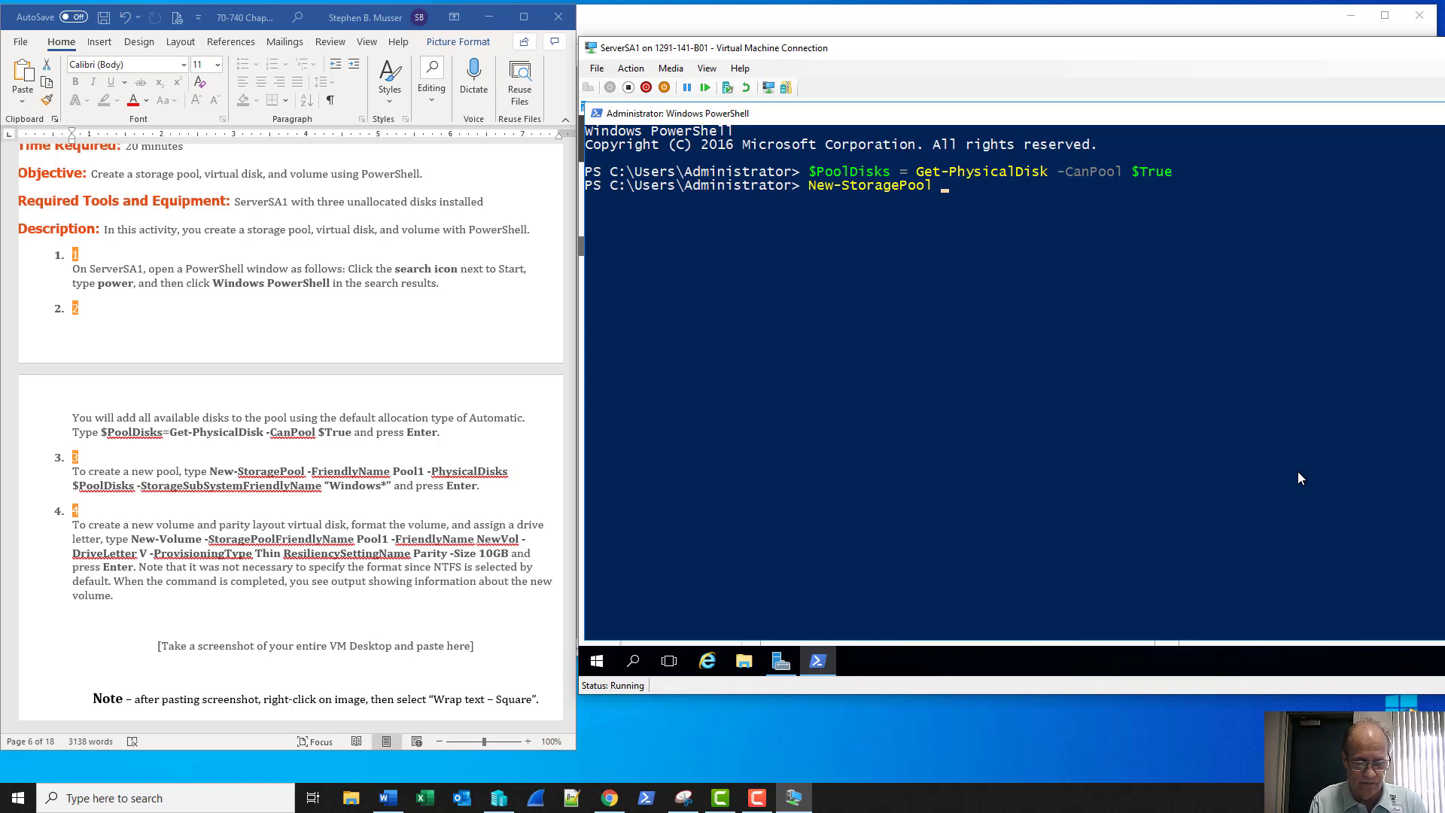
type("-fr")
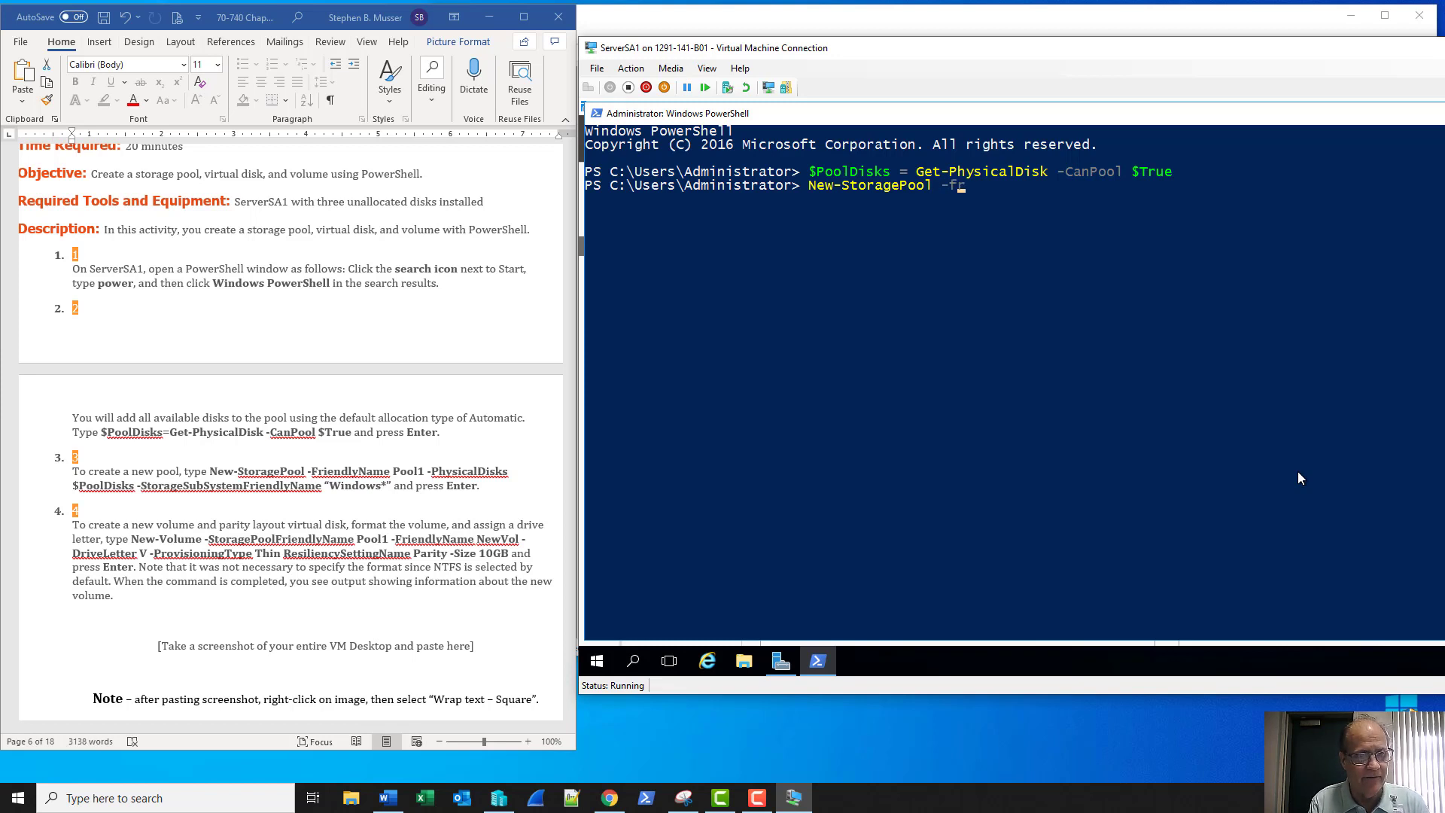
type("ien")
key("Tab")
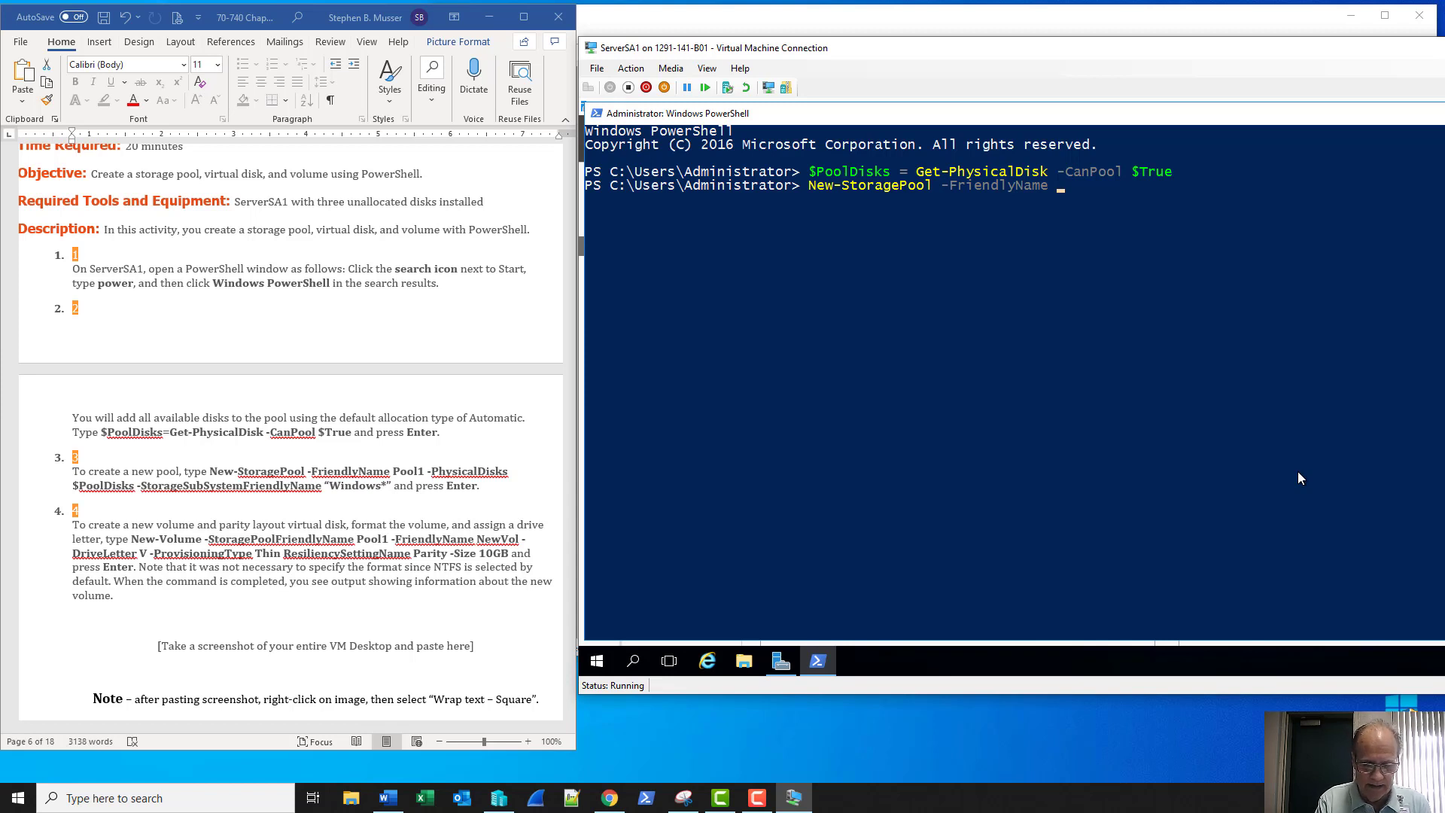
type("P")
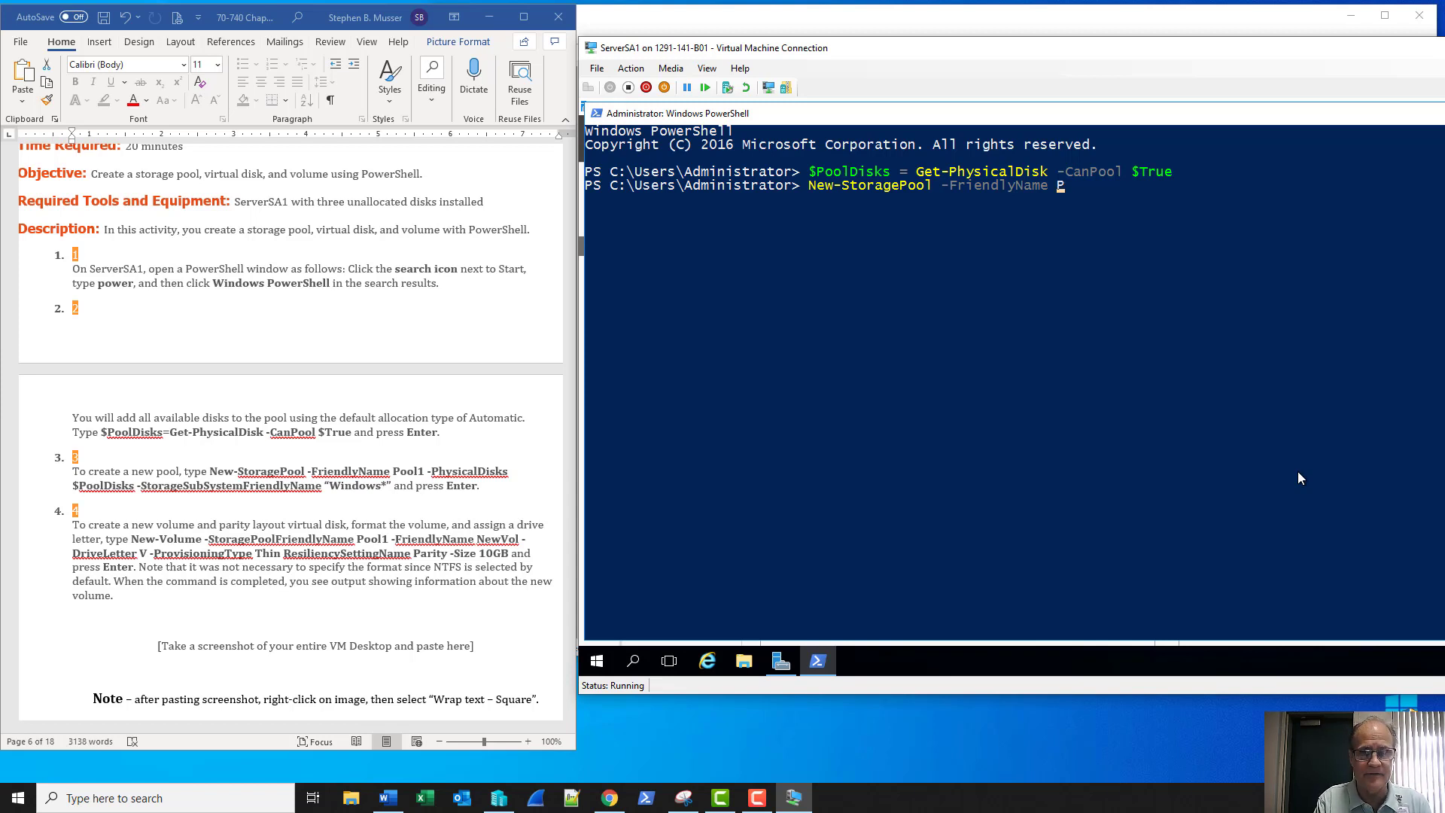
type("ool1")
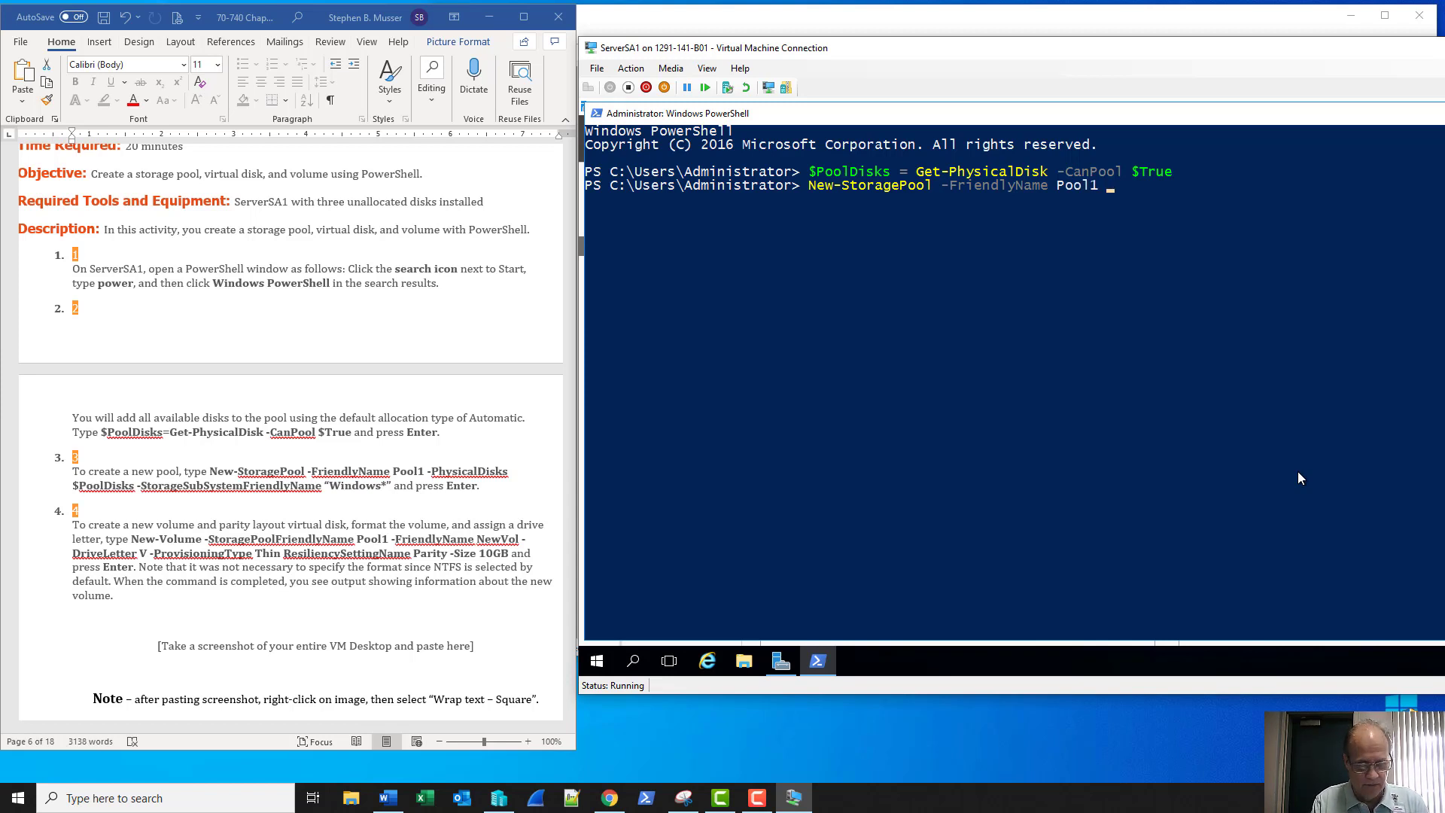
type(" -phyi")
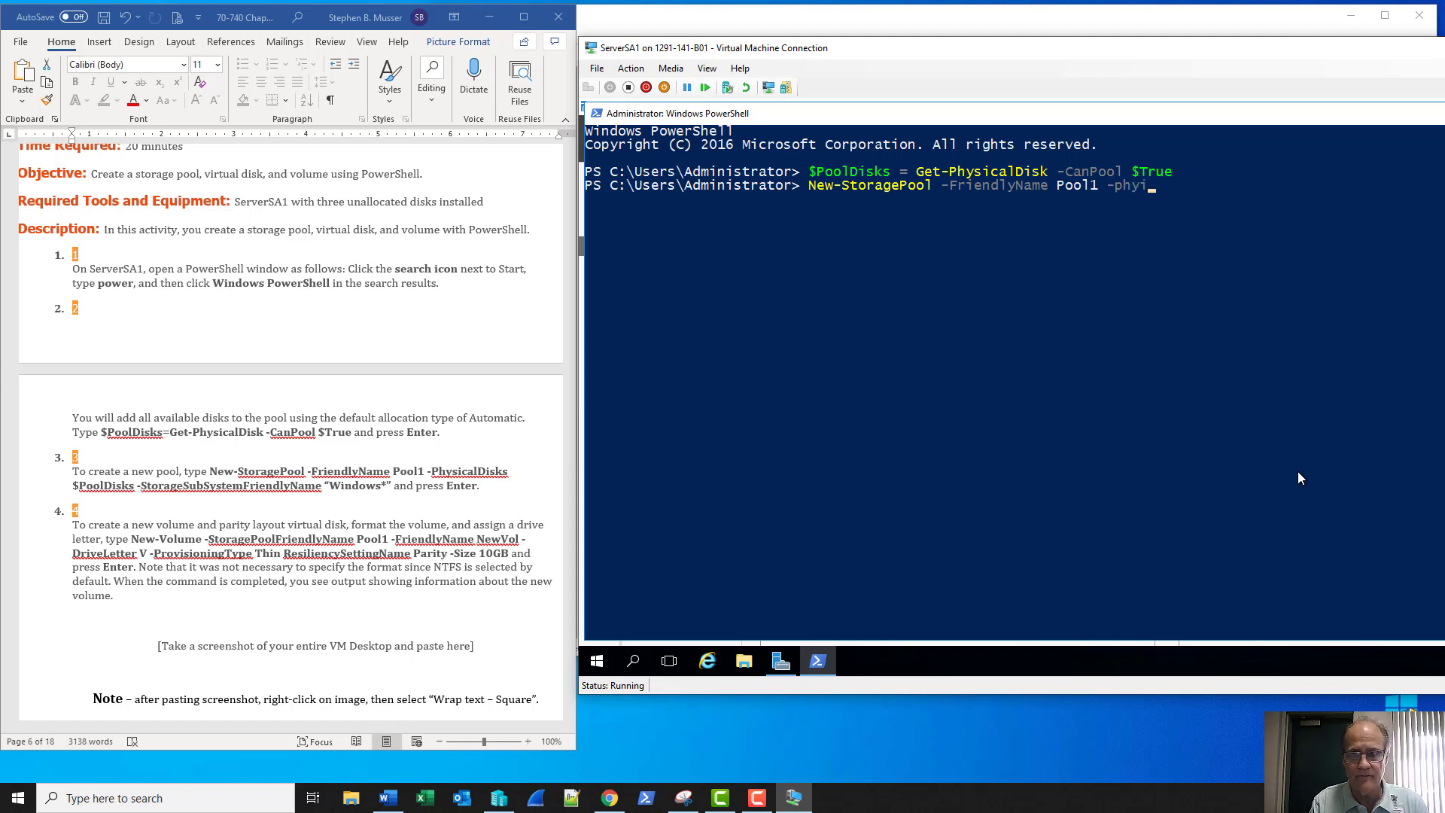
key("BackSpace")
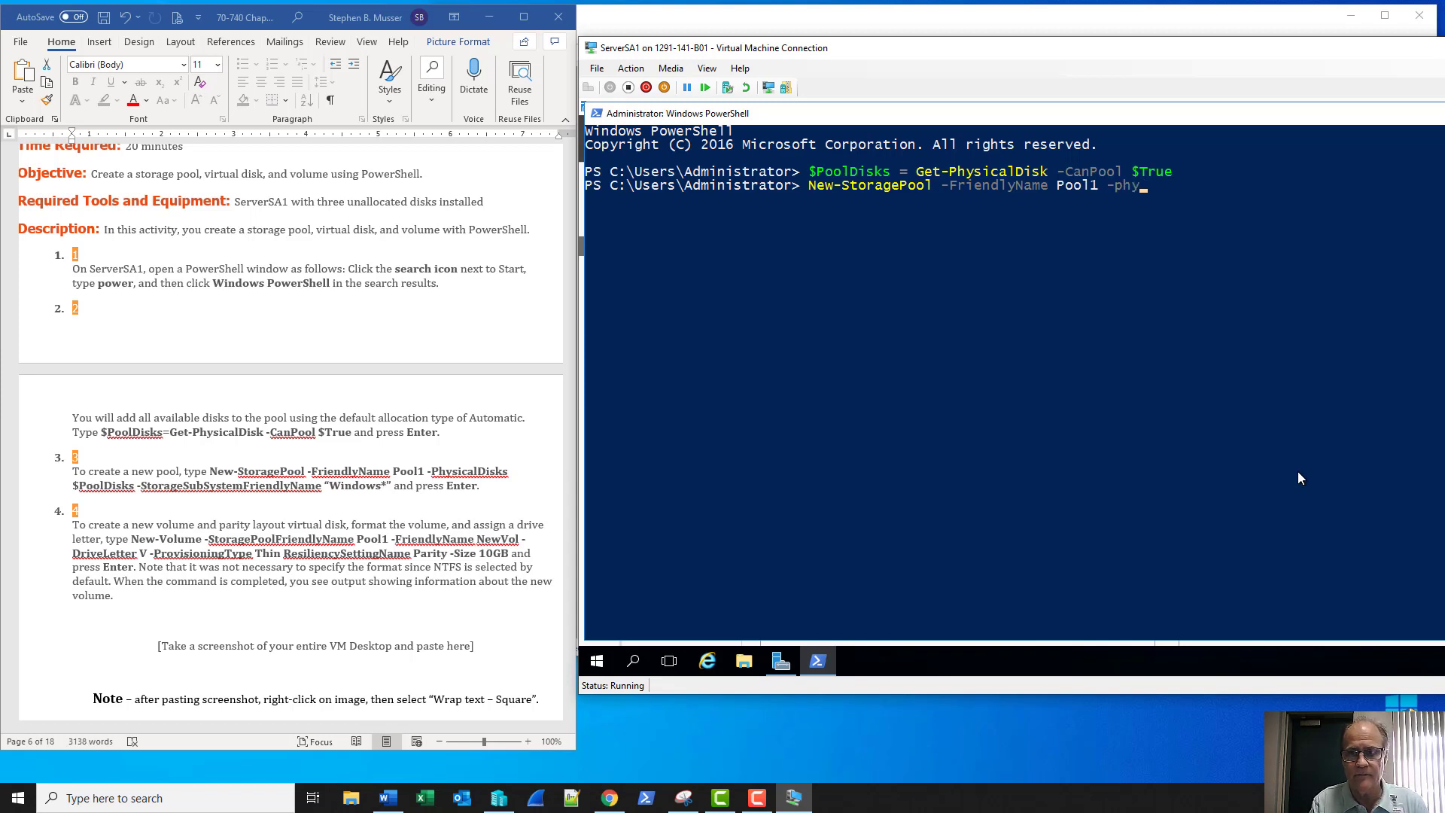
key("Tab")
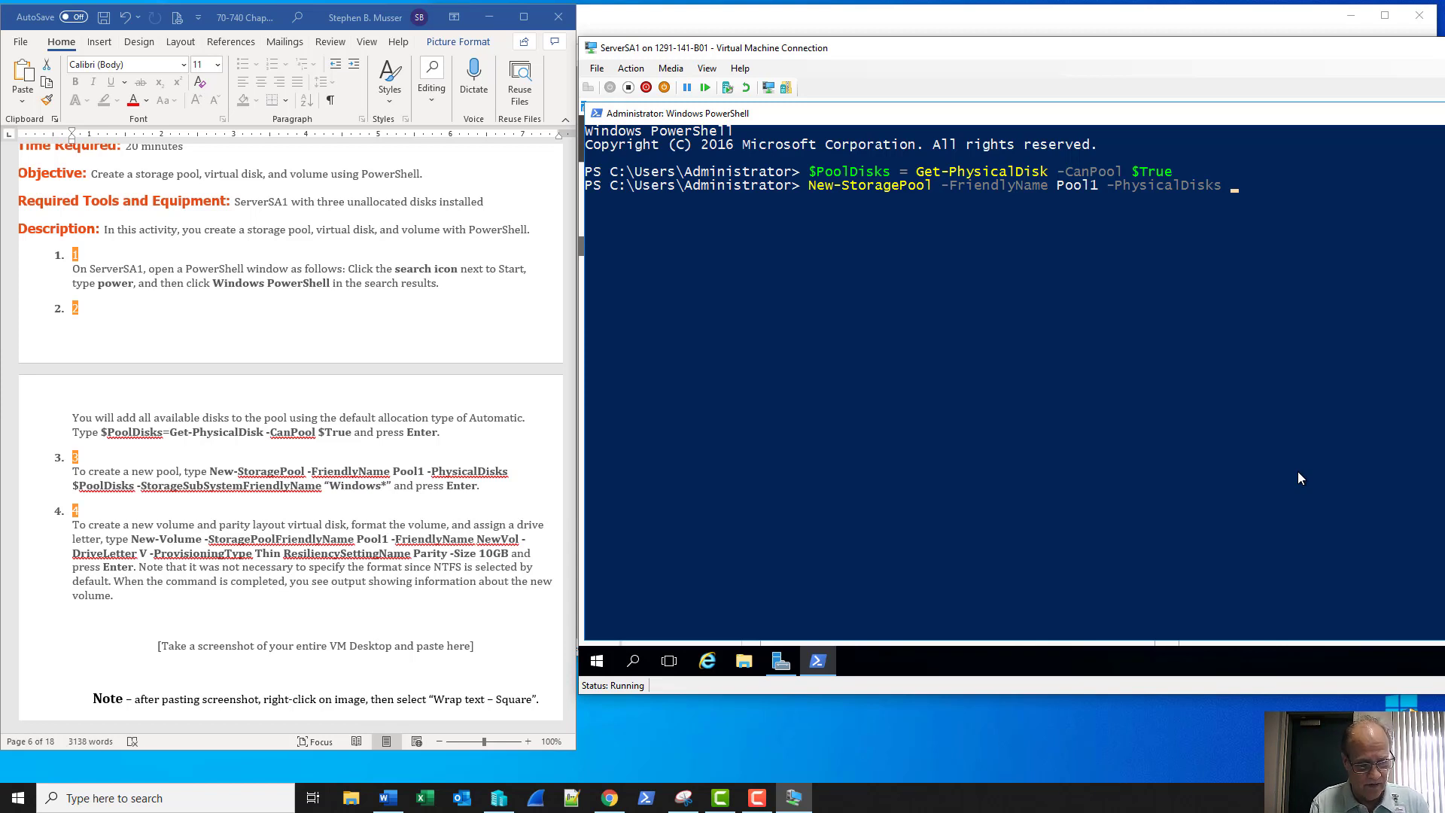
type("$")
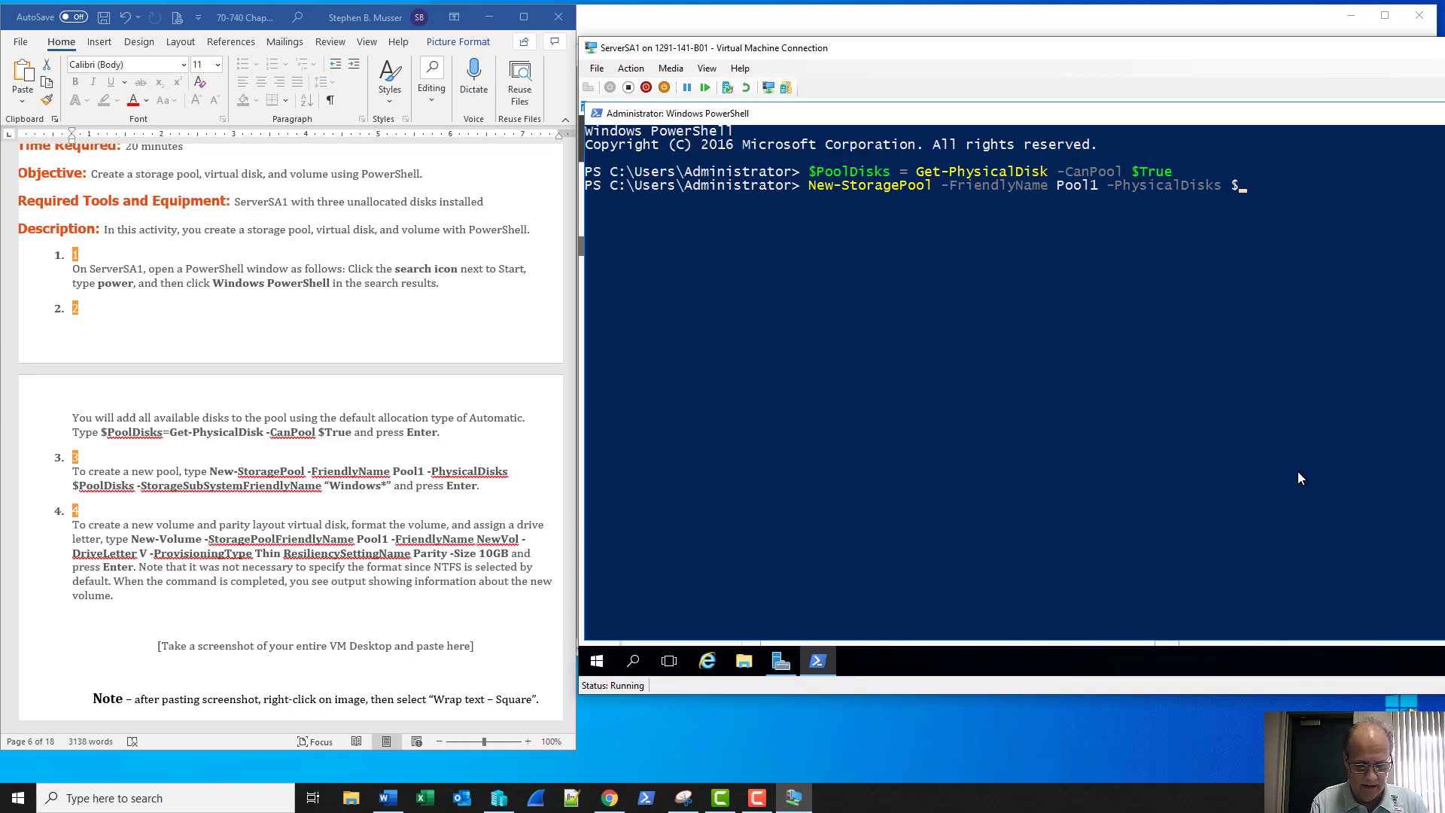
type("Pool")
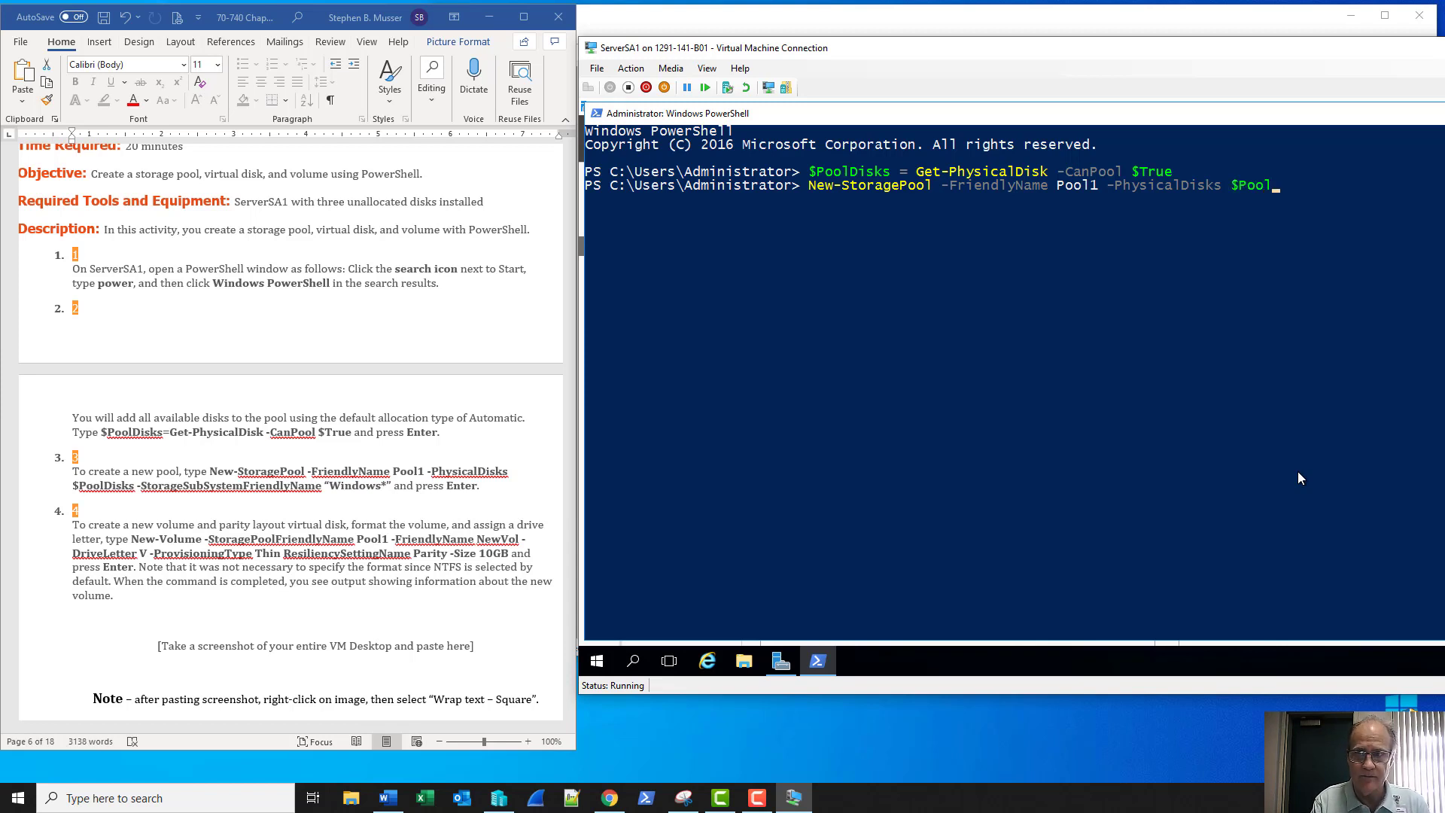
type("Disks")
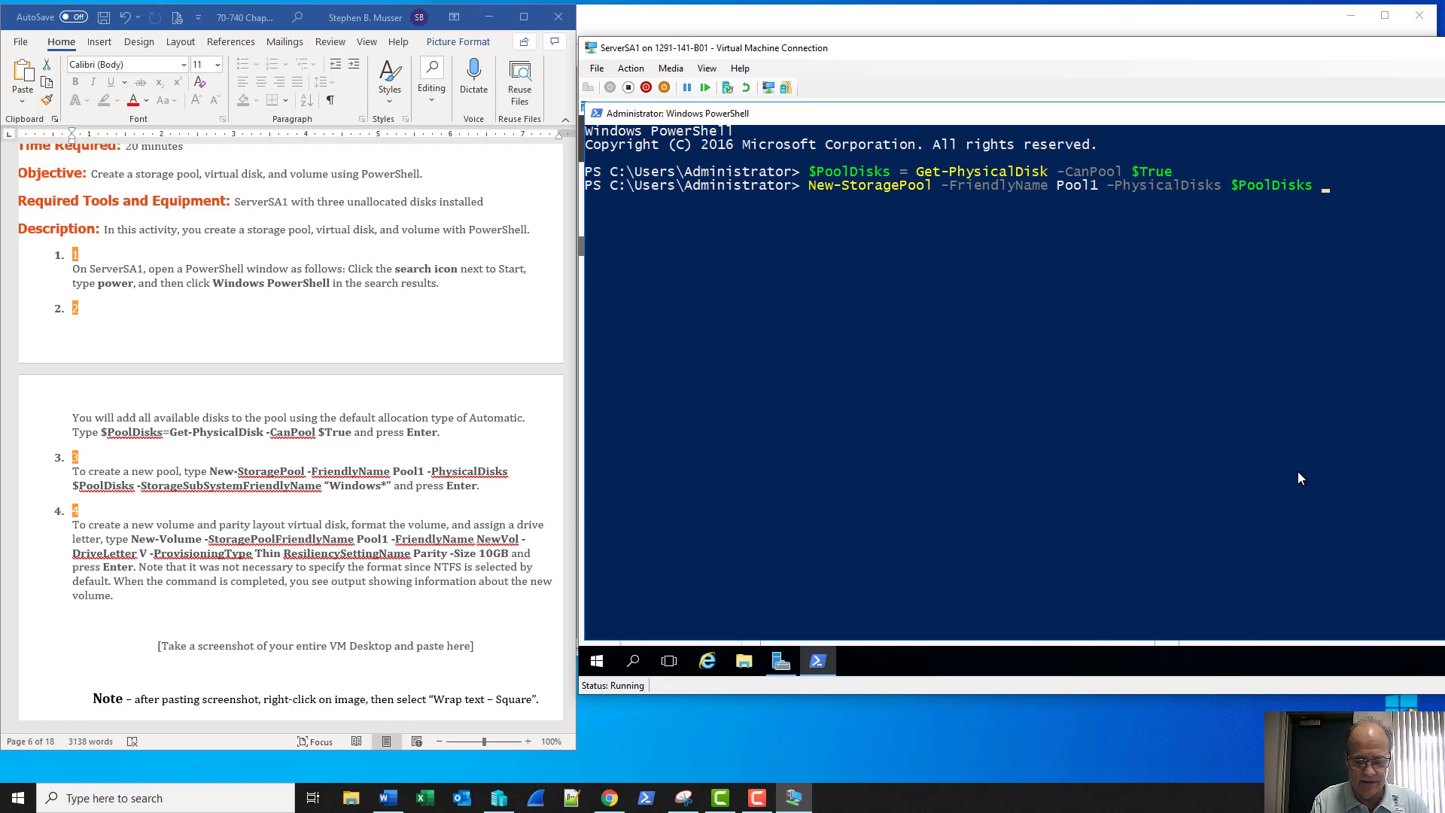
type(" -storag")
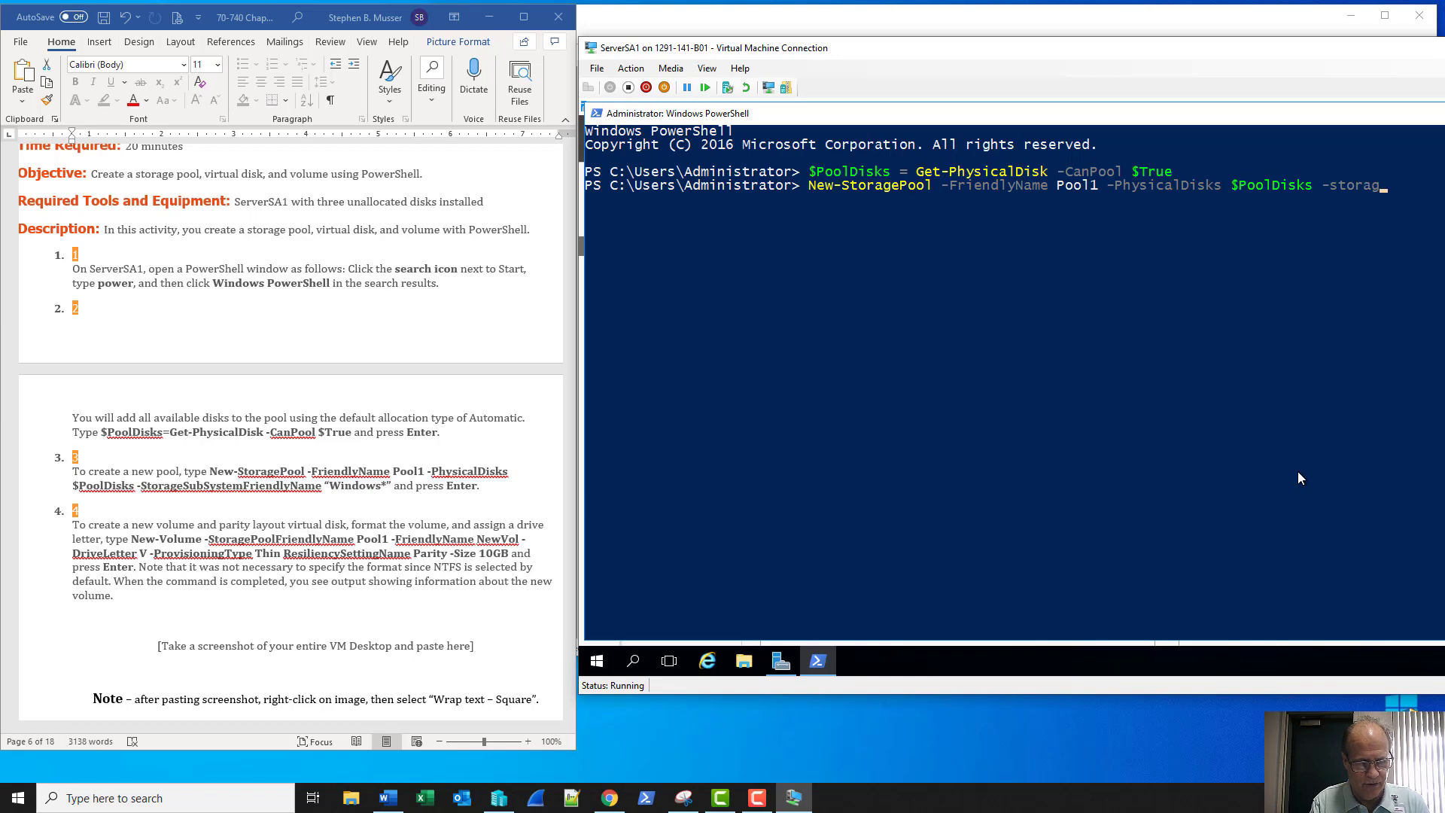
type("esu")
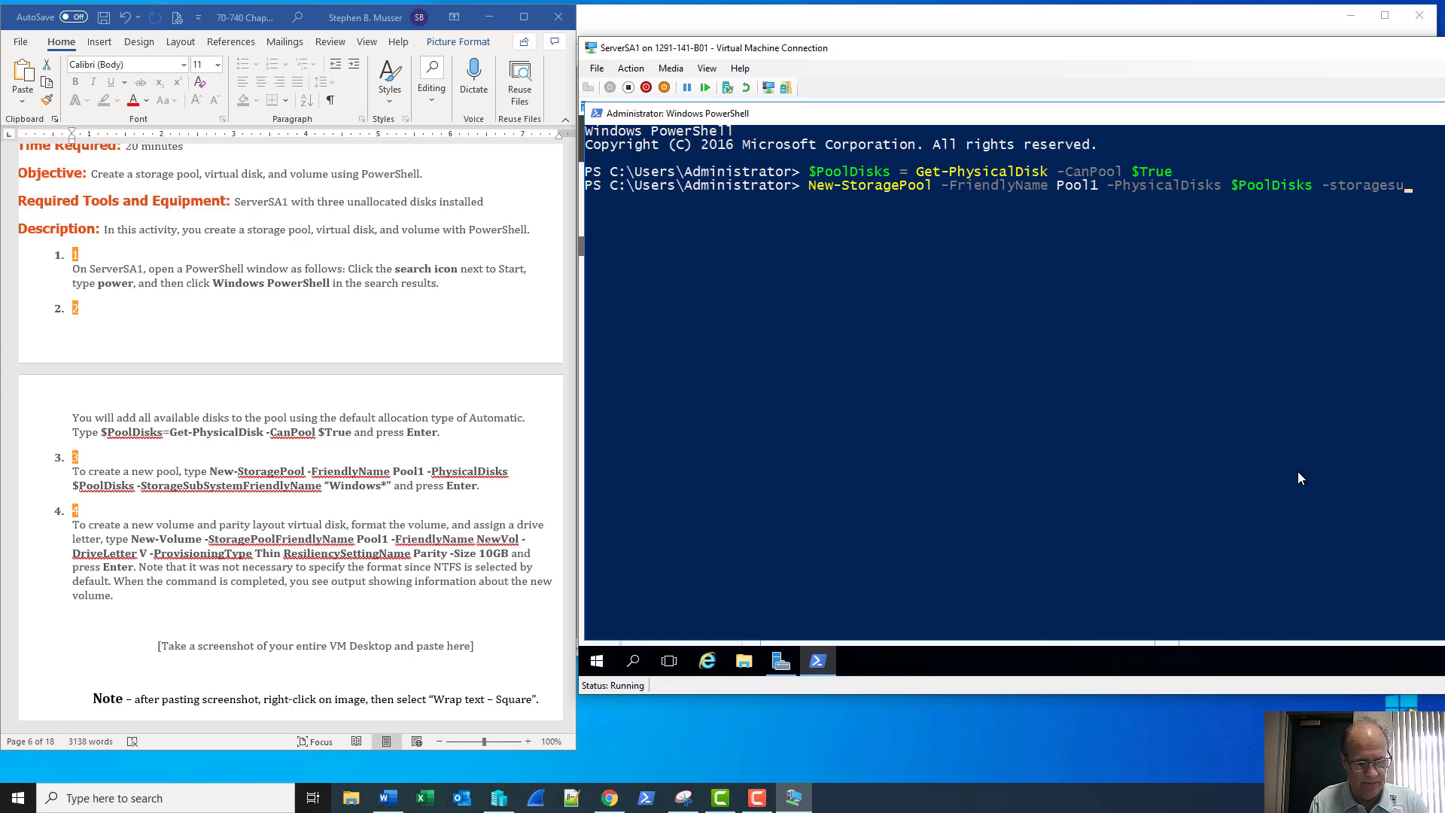
key("Tab")
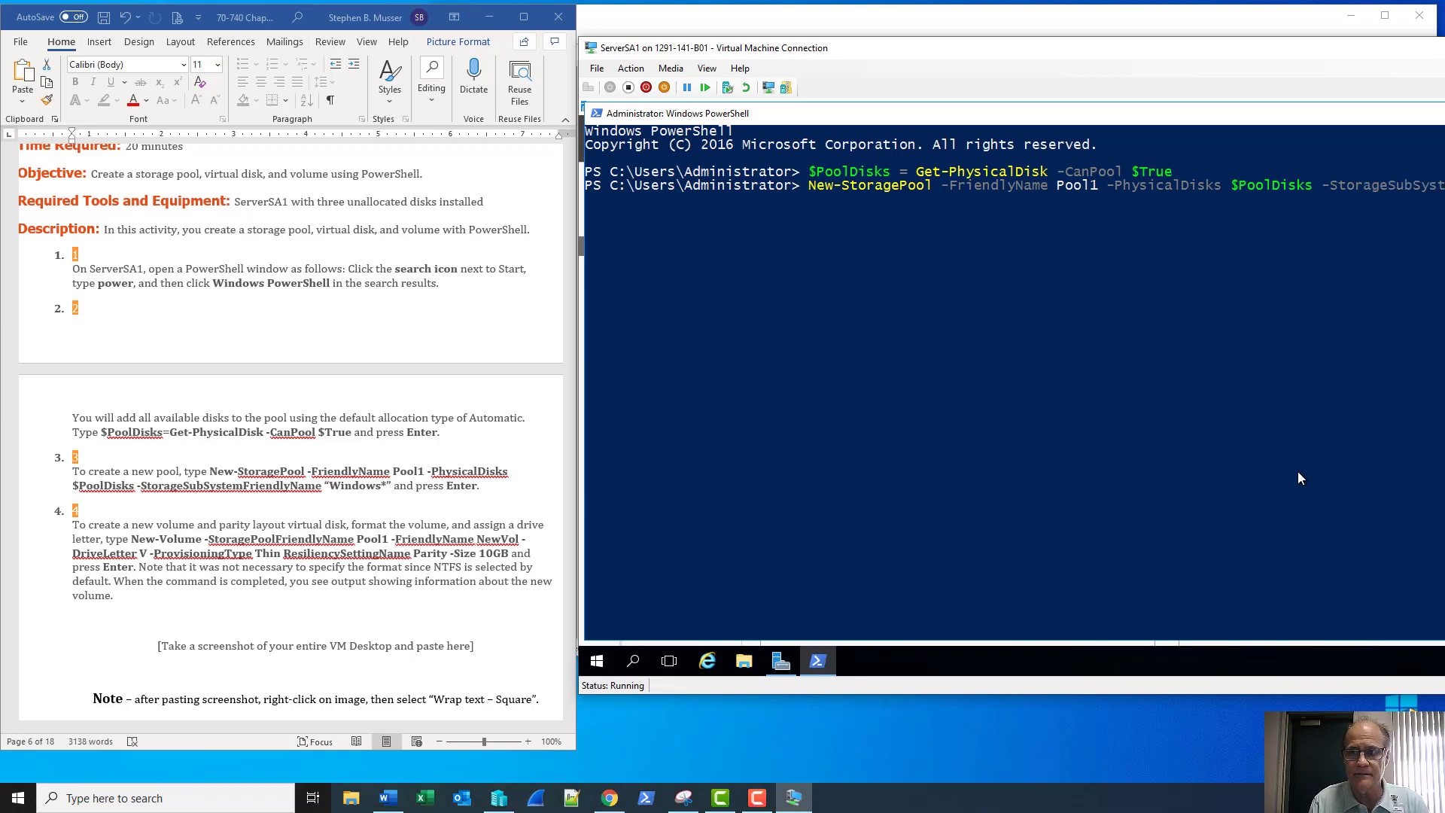
Finish with -StorageSubSystemFriendlyName "Windows*" and run it, creating Pool1 as OK and Healthy
left_click_drag(1157, 57, 1041, 57)
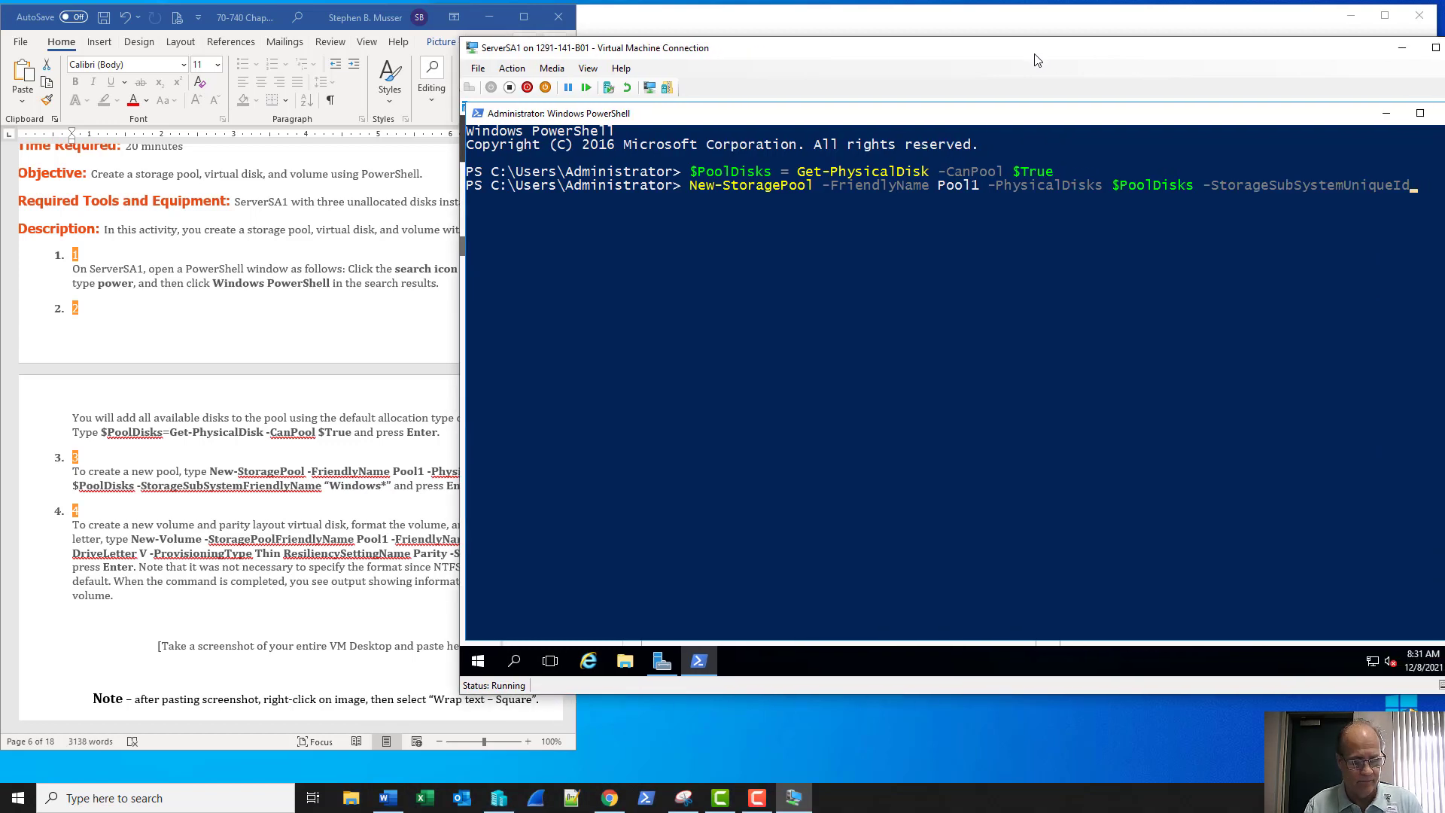
key("Tab")
key("Tab")
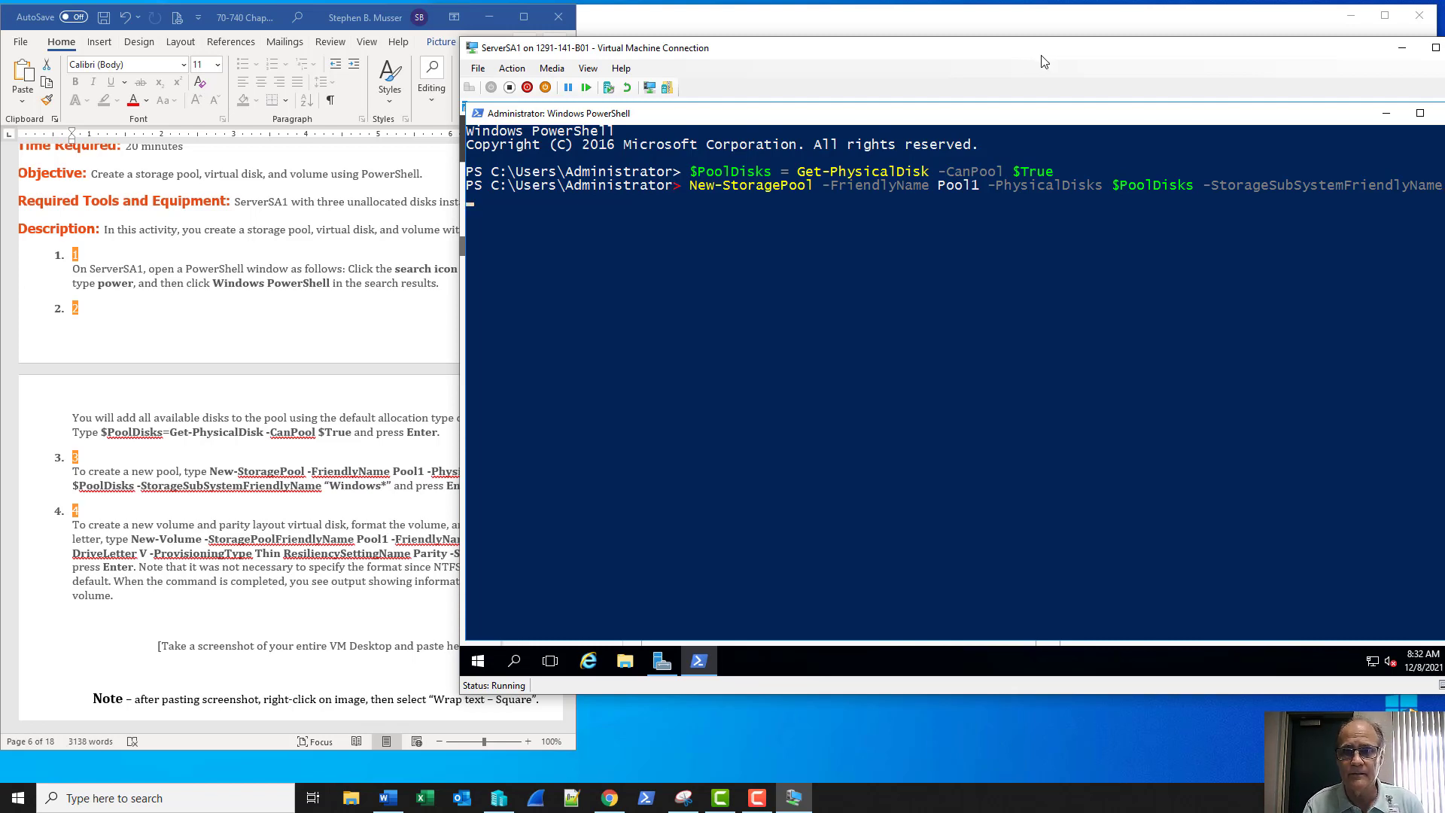
left_click_drag(1042, 61, 867, 60)
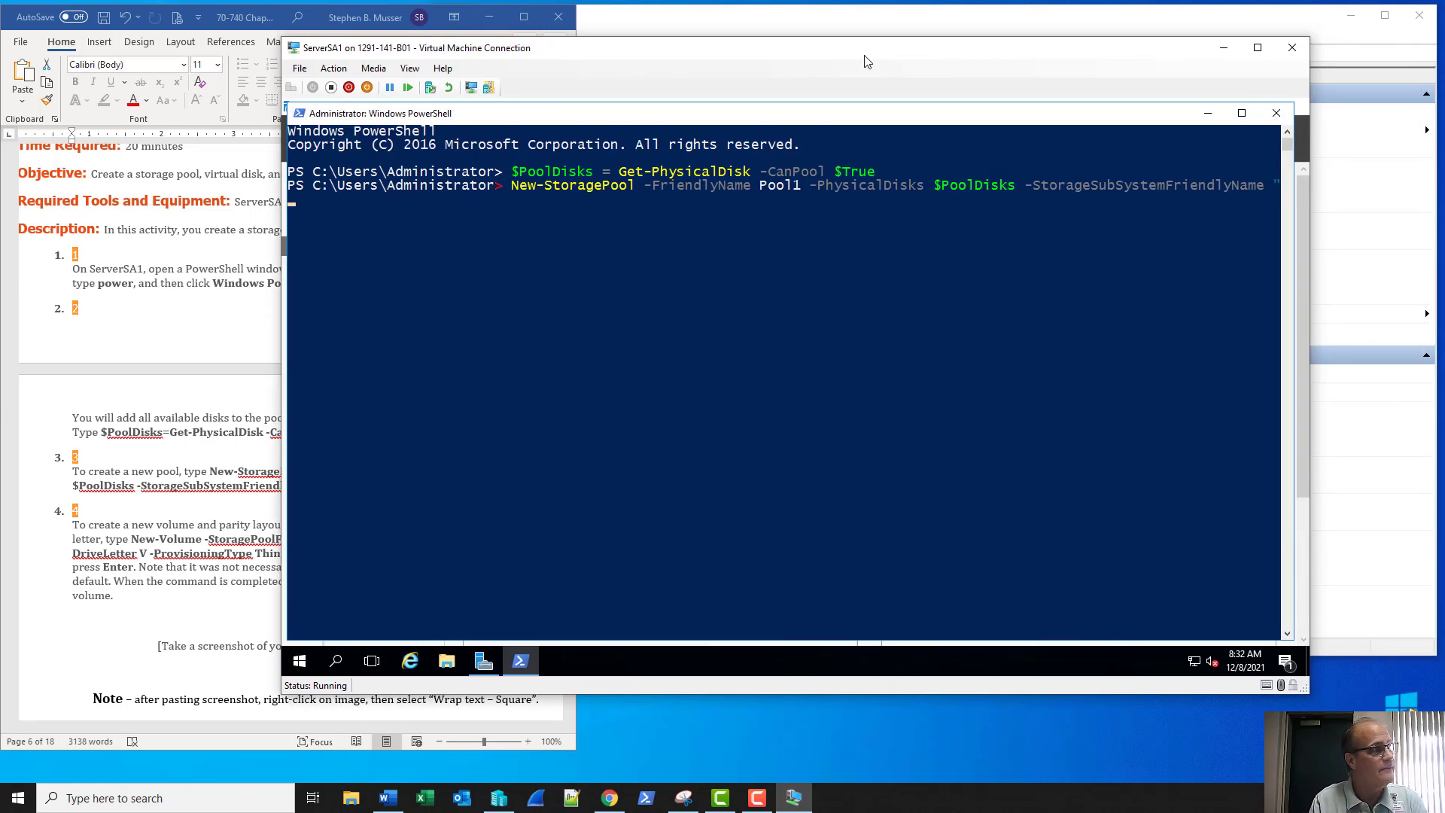
type("Win")
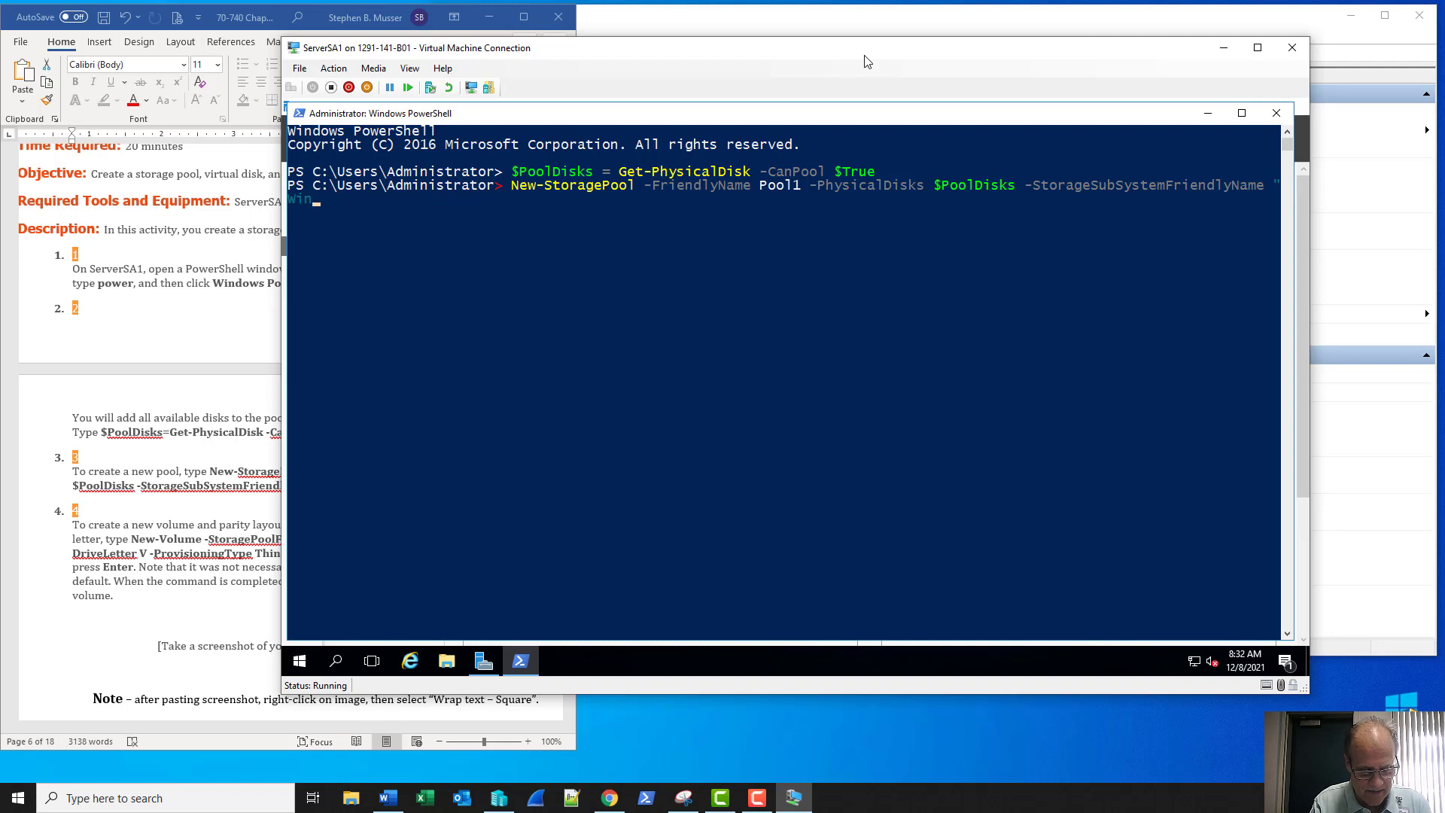
type("dows")
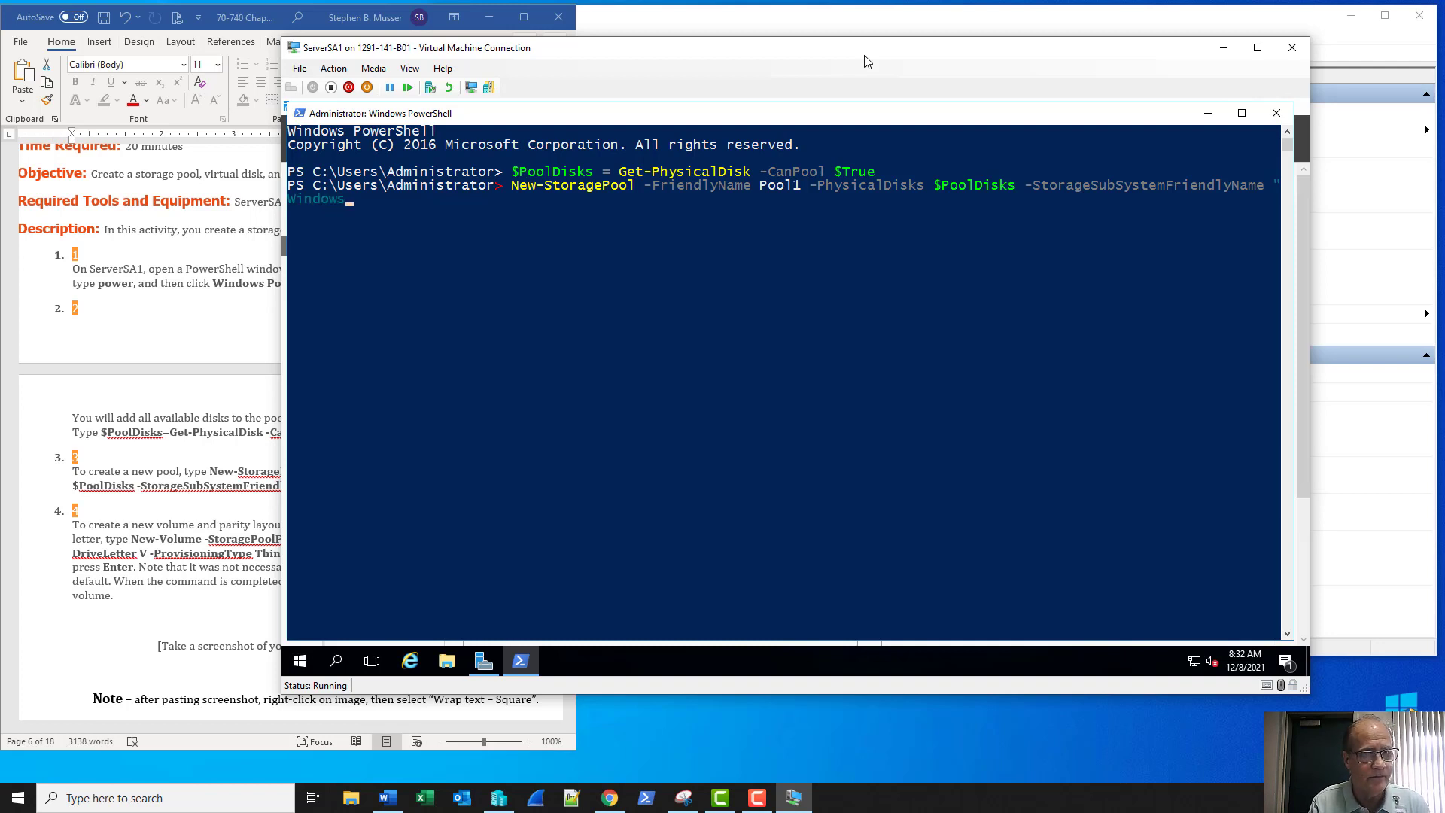
type("*\"")
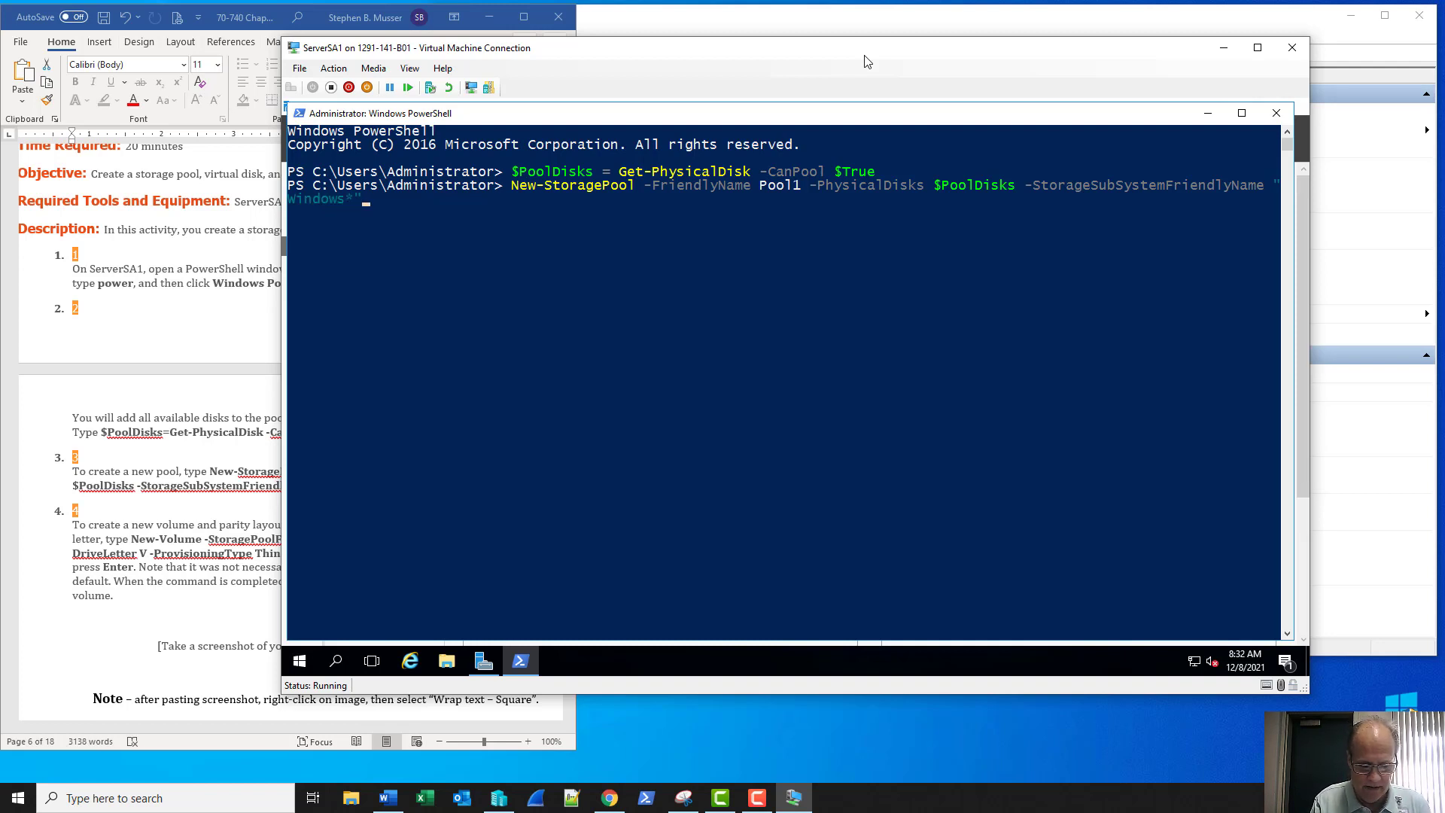
left_click_drag(655, 54, 826, 70)
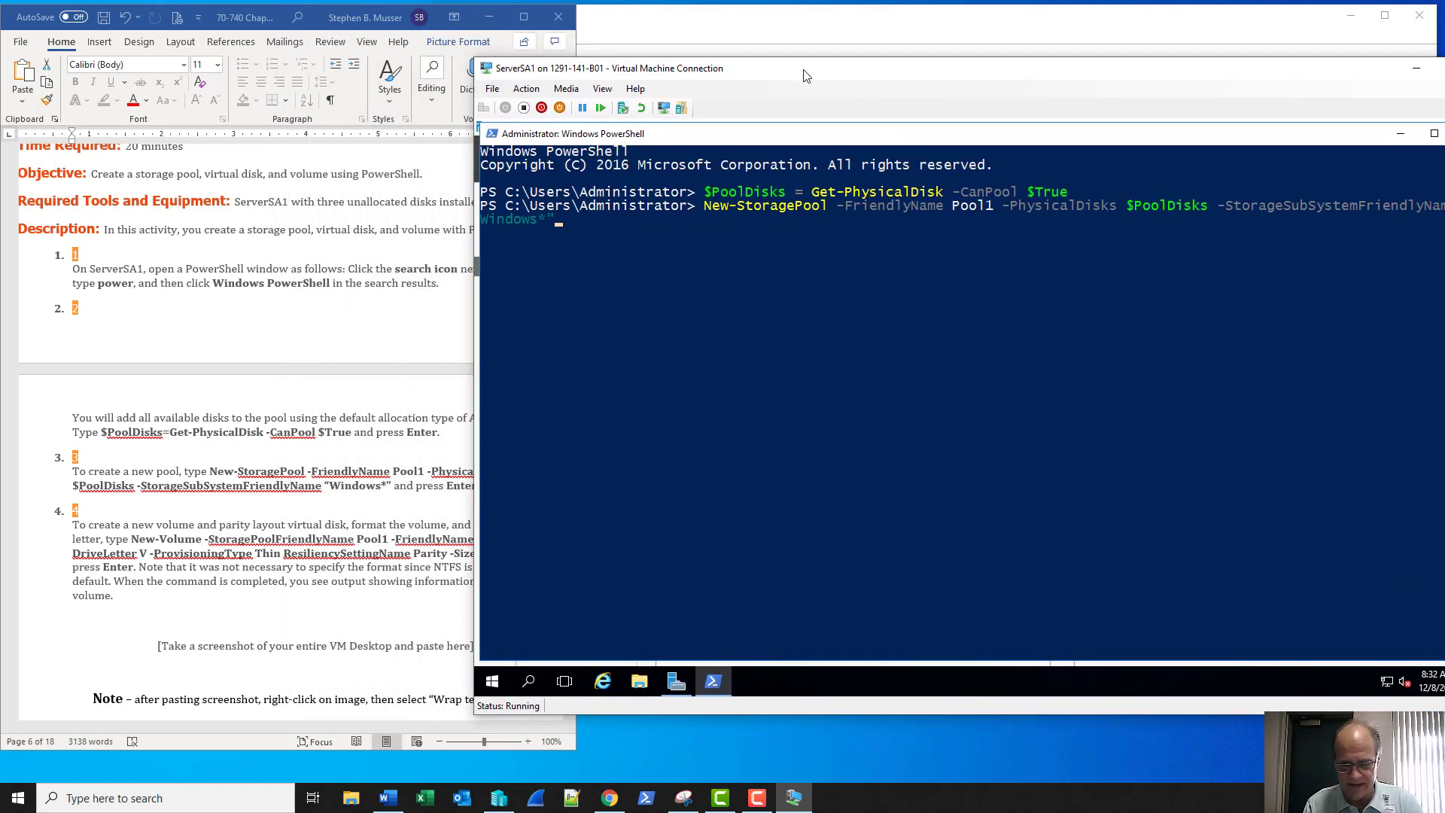
key("Return")
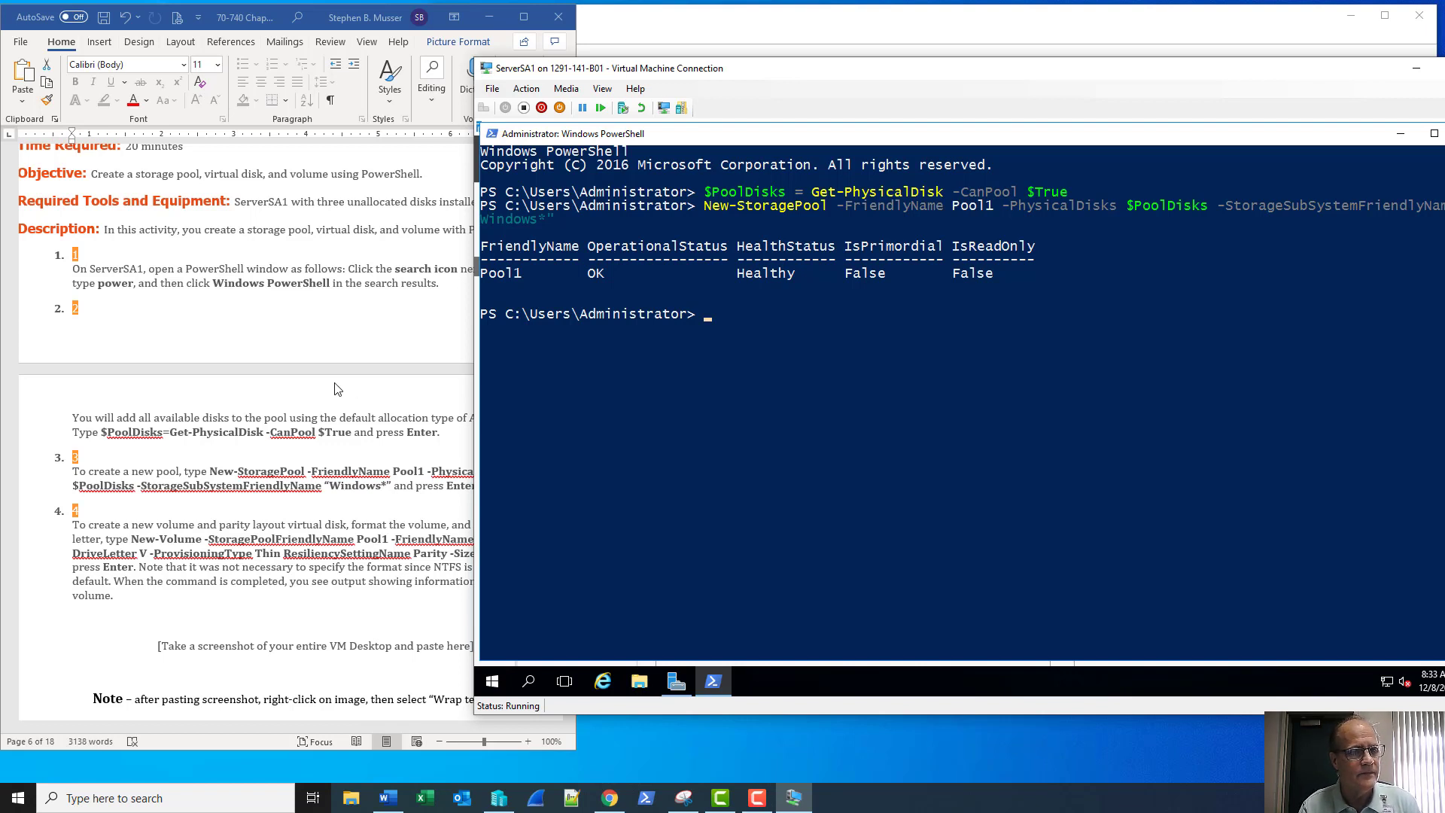
left_click_drag(801, 70, 886, 55)
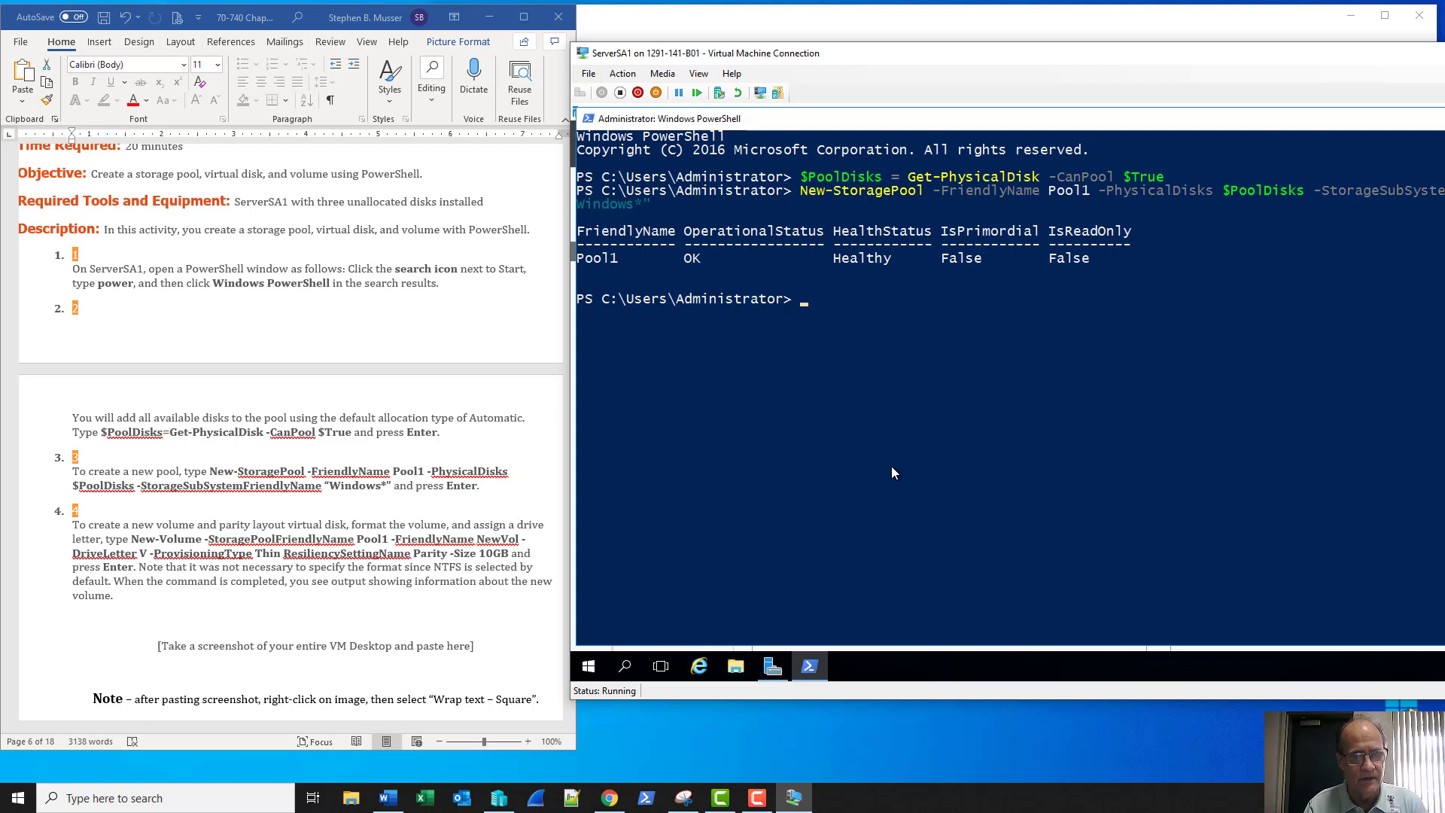
Type New-Volume -StoragePoolFriendlyName Pool1 -FriendlyName NewVol -DriveLetter V at the prompt
type("new-")
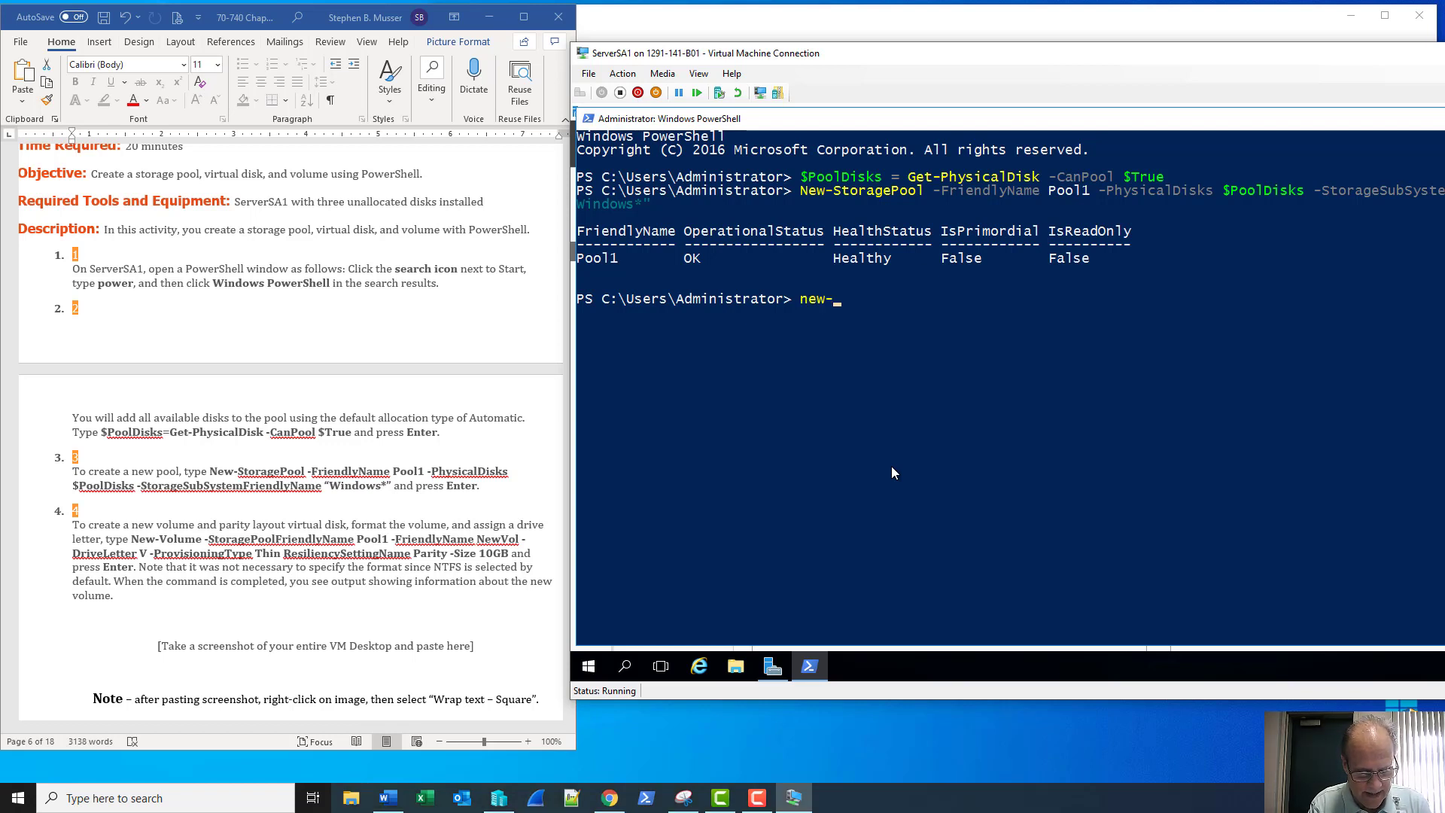
type("vol")
key("Tab")
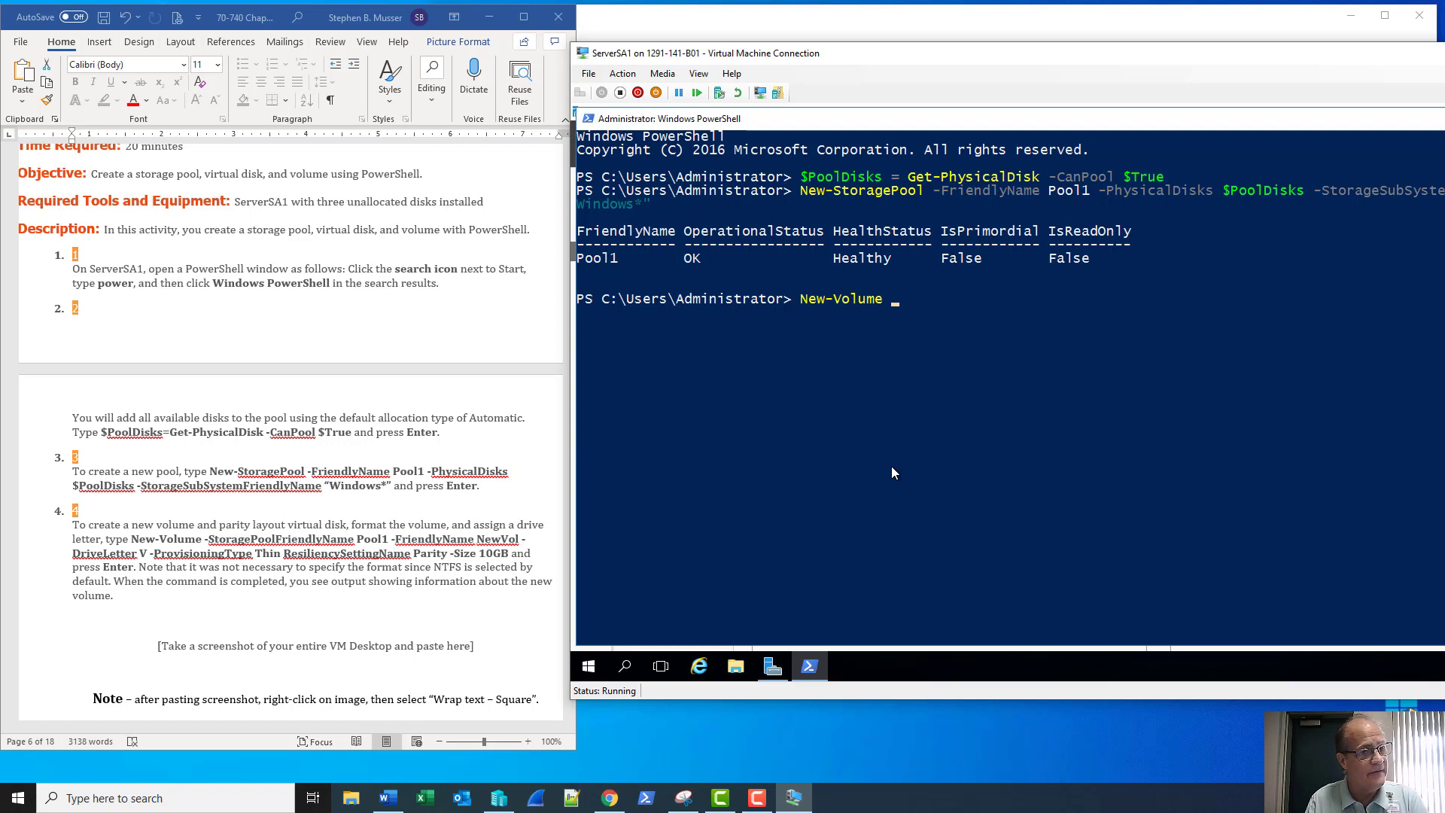
type("-s")
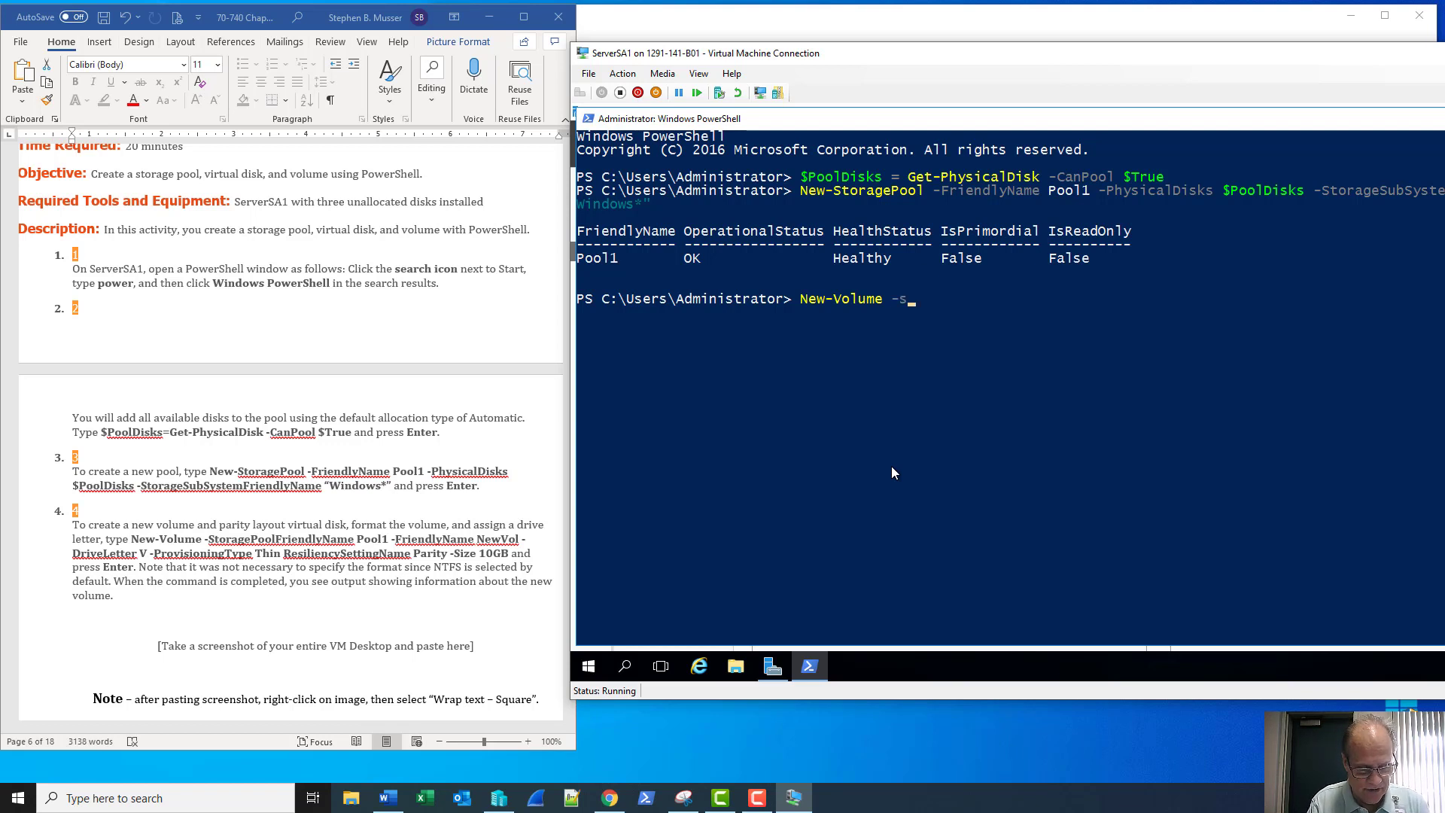
type("toragepool")
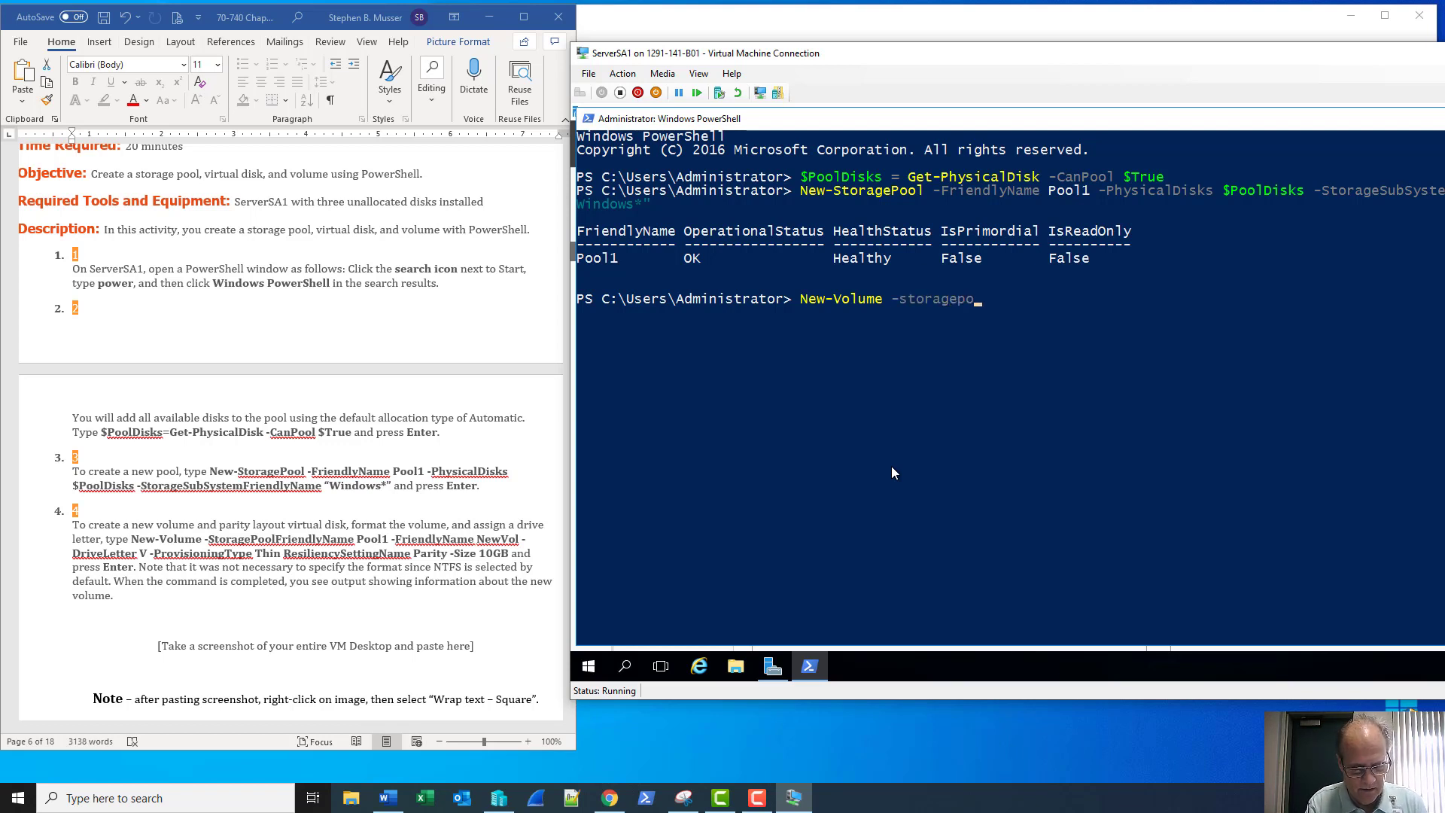
key("Tab")
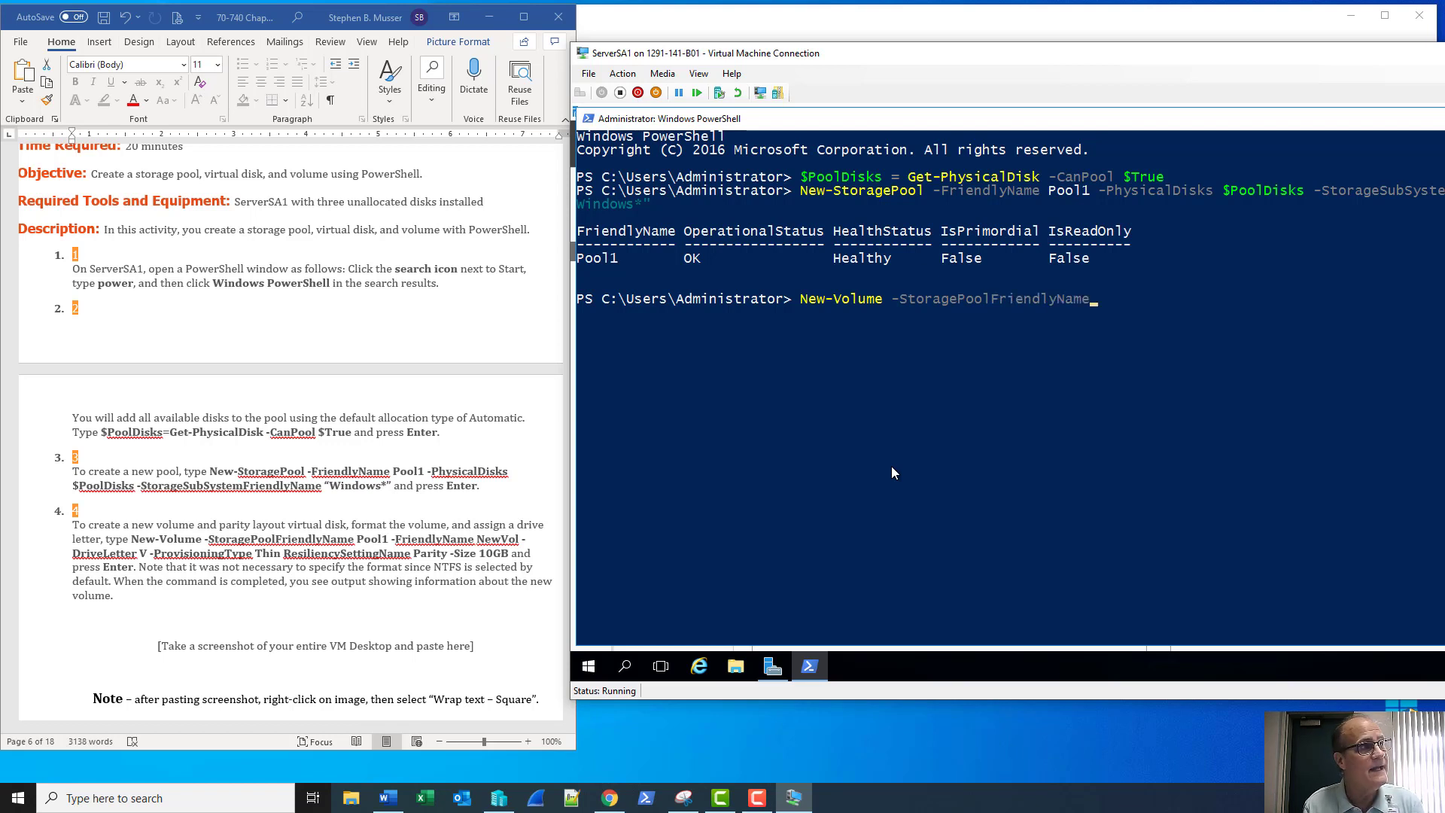
type("Pool1 ")
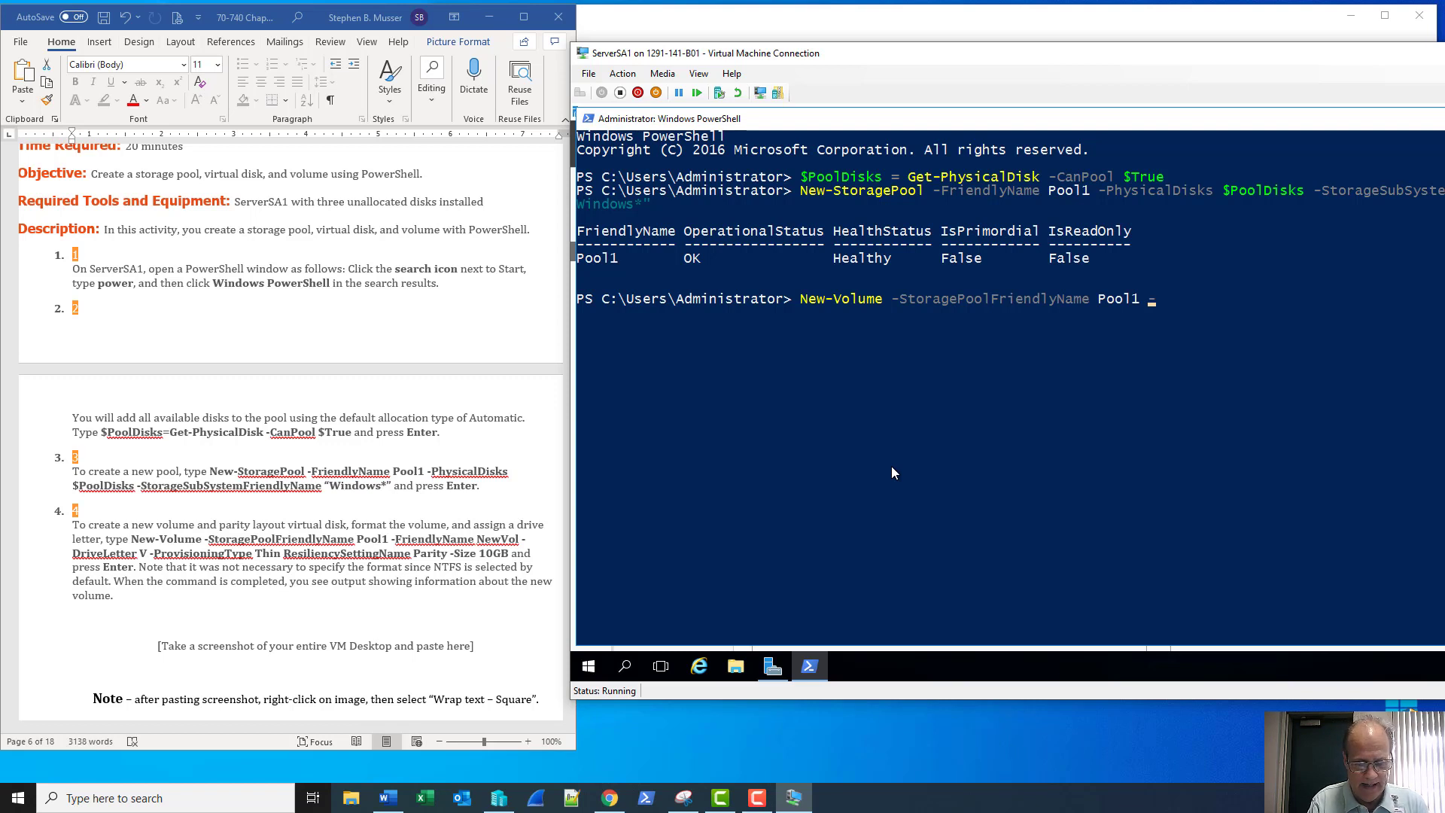
type("-friend")
key("Tab")
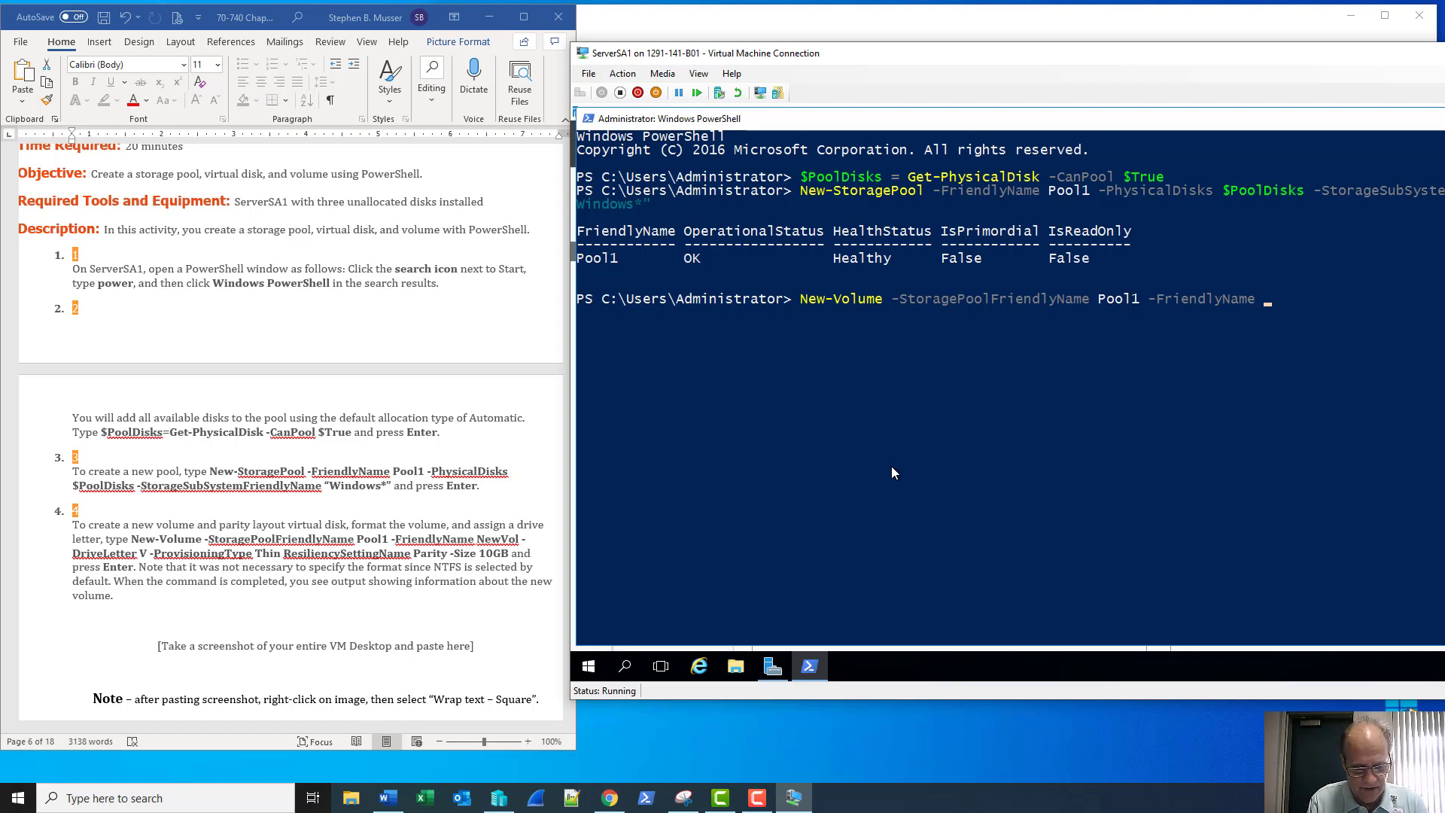
type("NewVol")
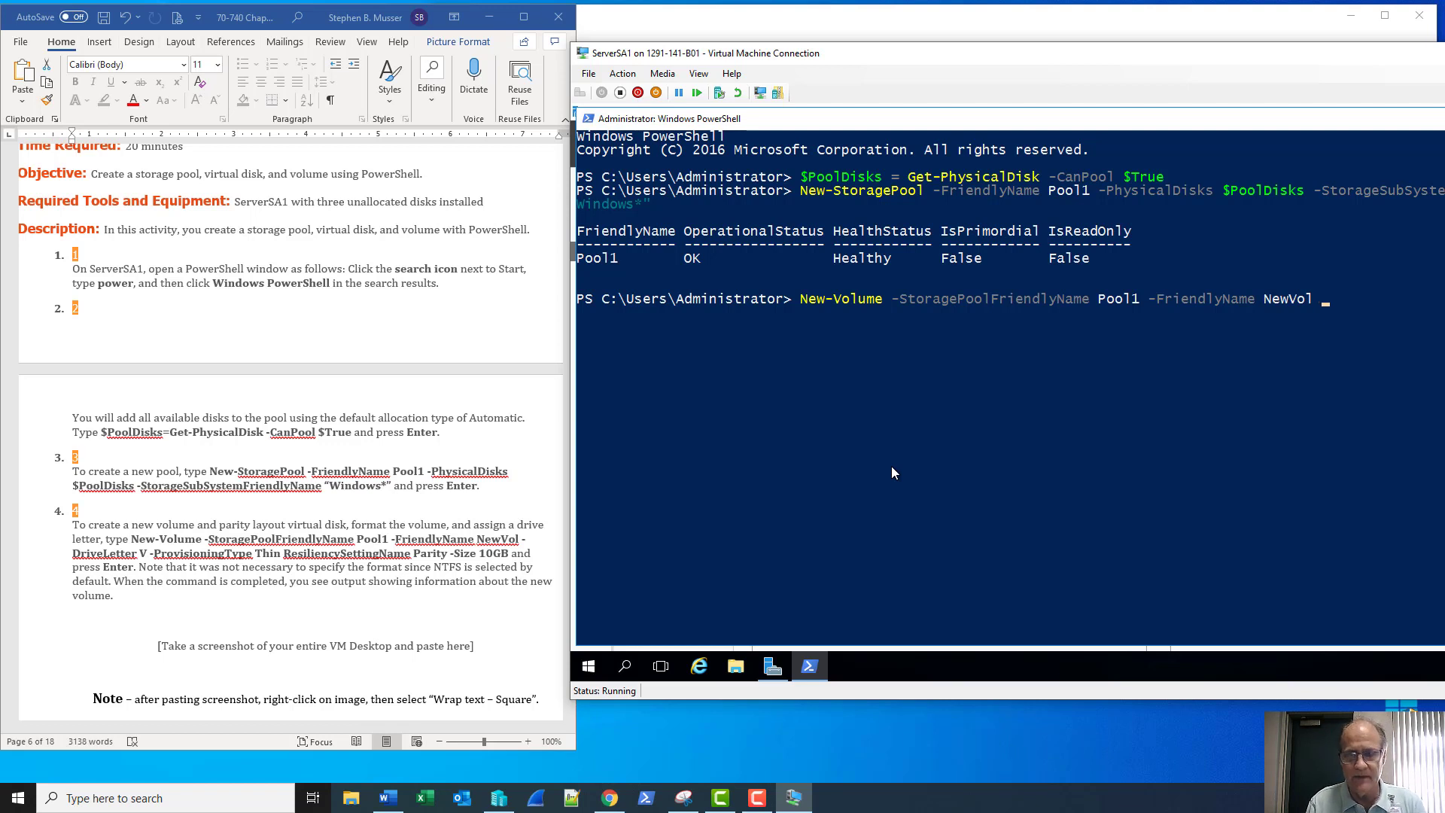
type(" -")
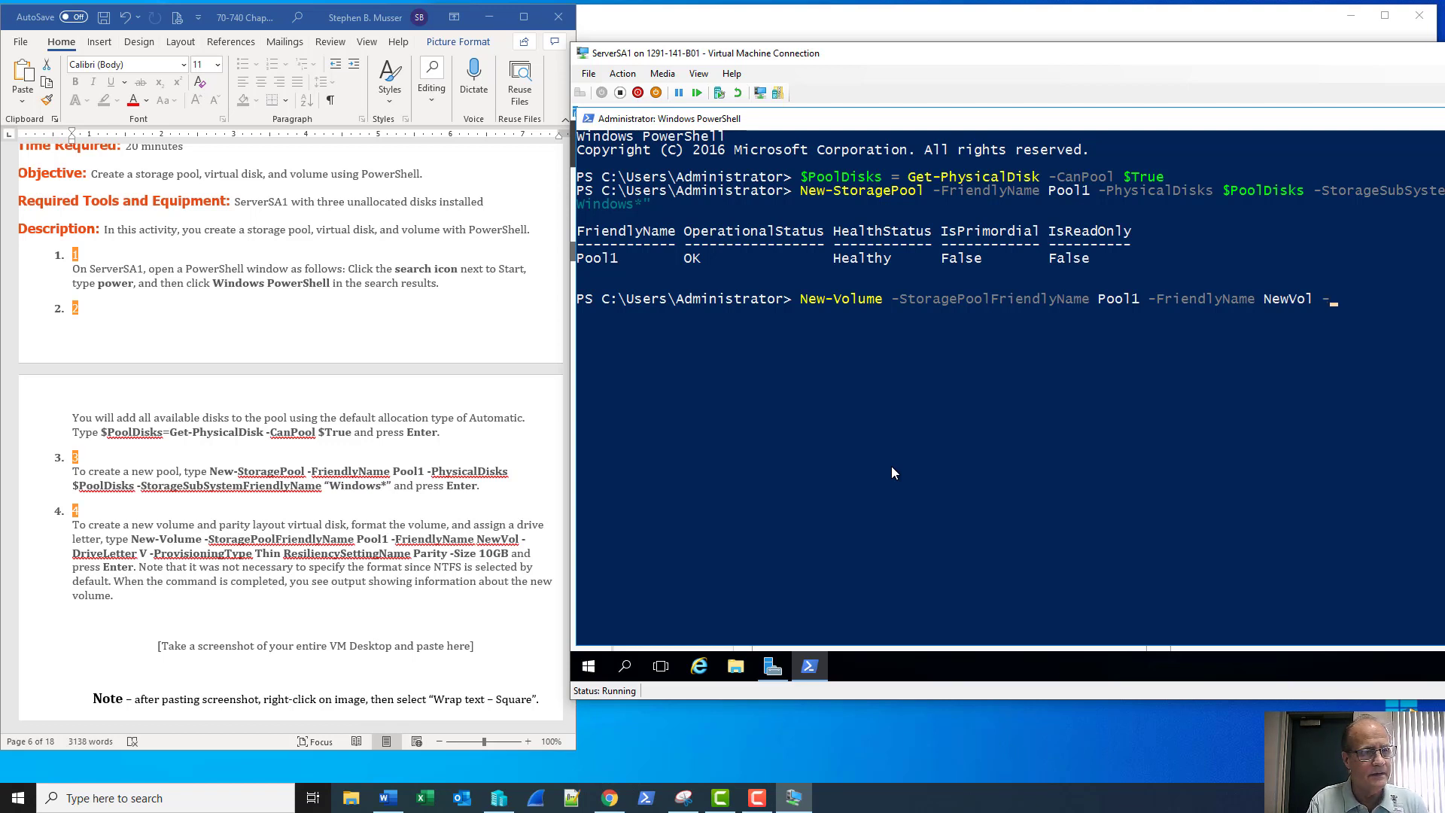
type("DriveLetter")
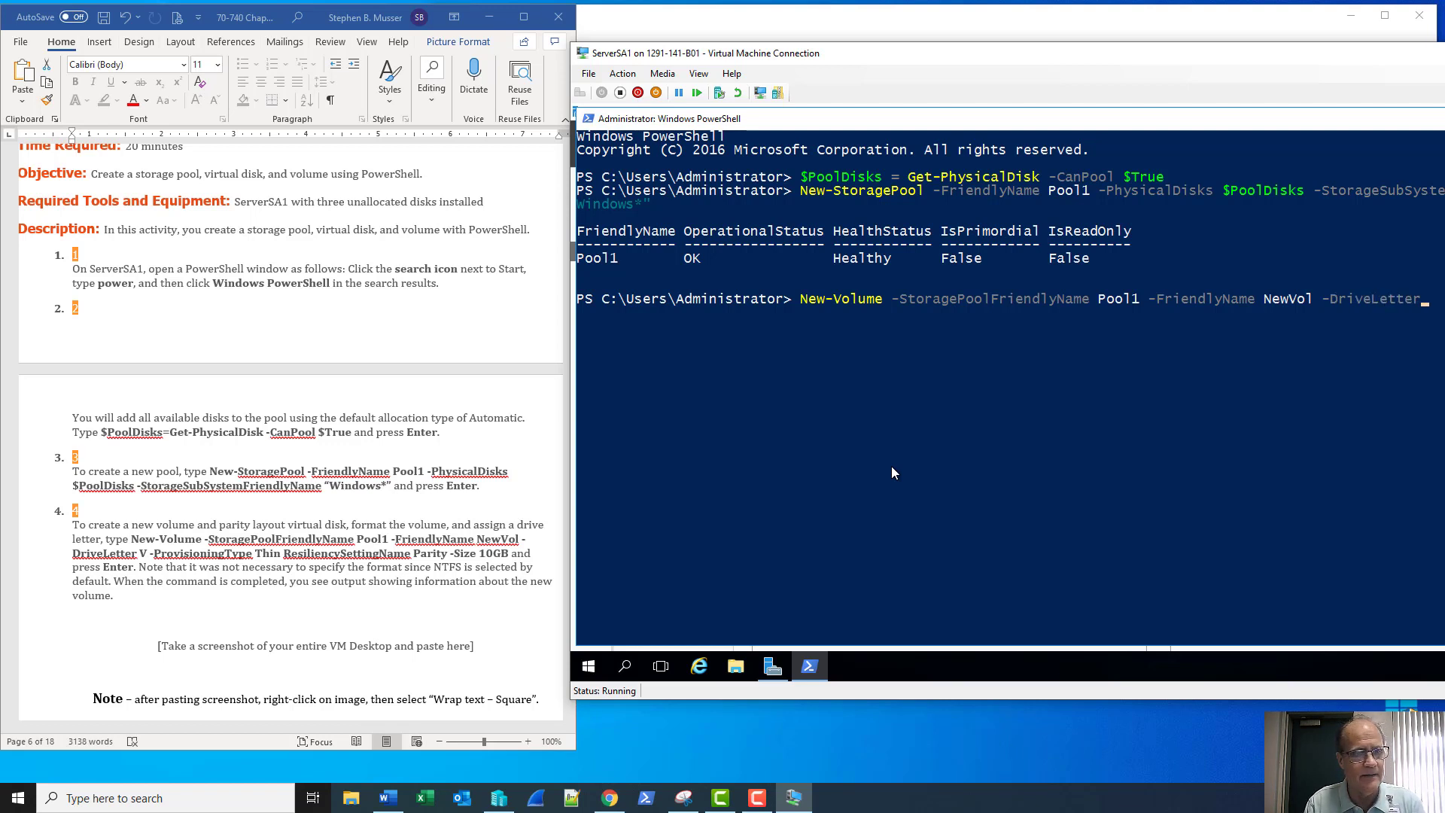
type(" V")
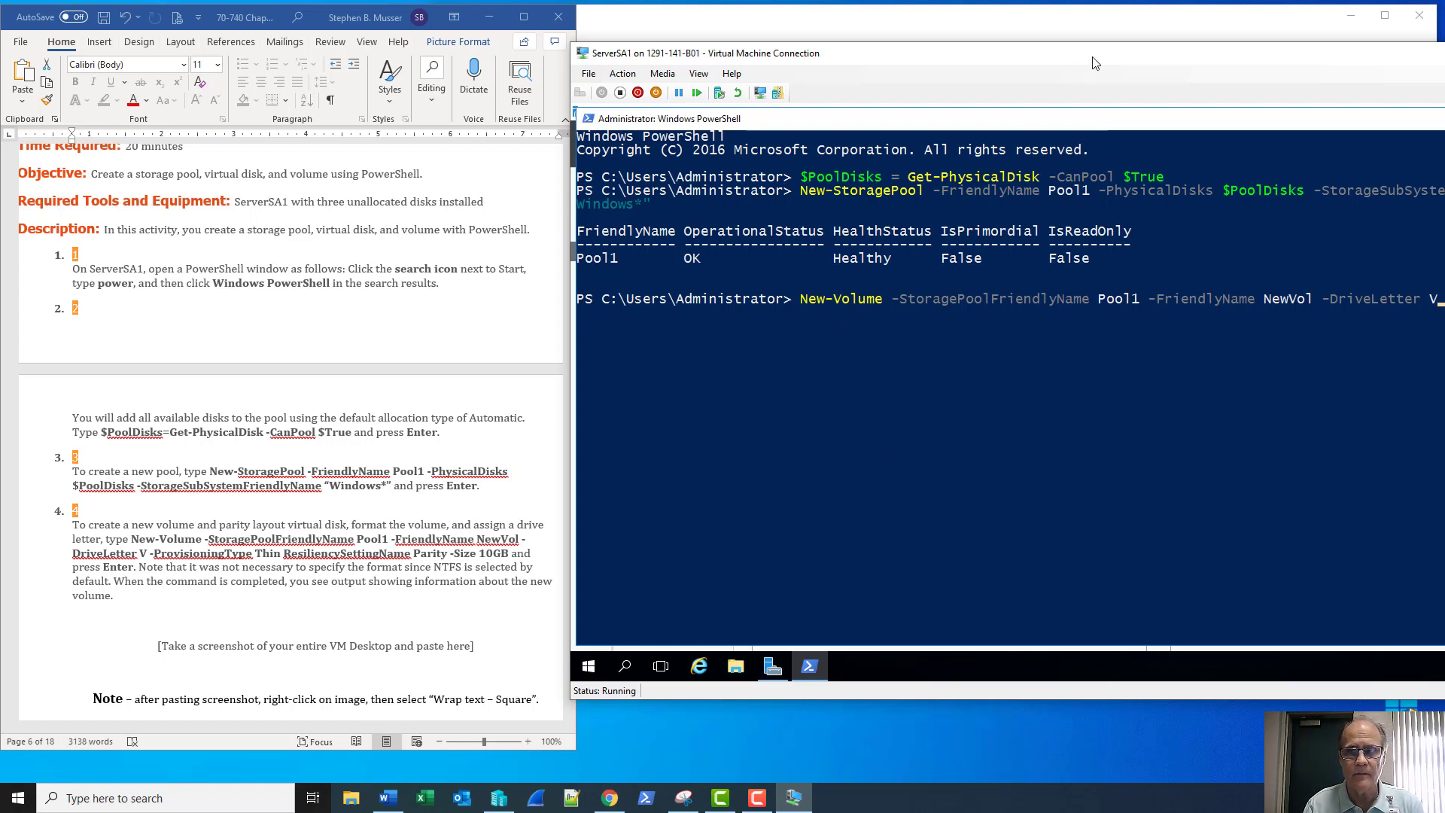
left_click_drag(1095, 63, 1034, 85)
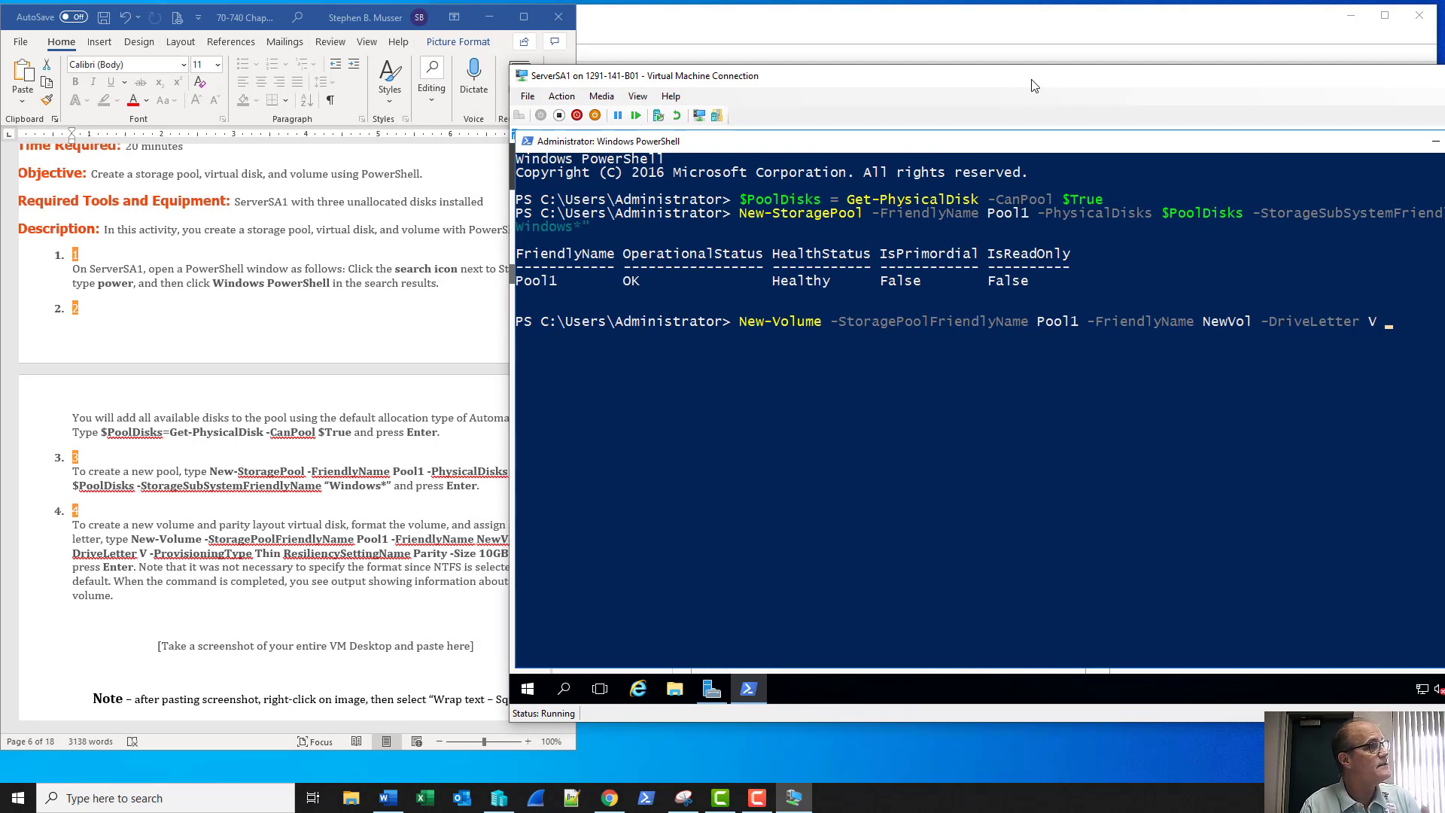
Add -ProvisioningType Thin -ResiliencySettingName Parity -Size 10GB and run it, creating the 9.97 GB NTFS V: volume
type("-")
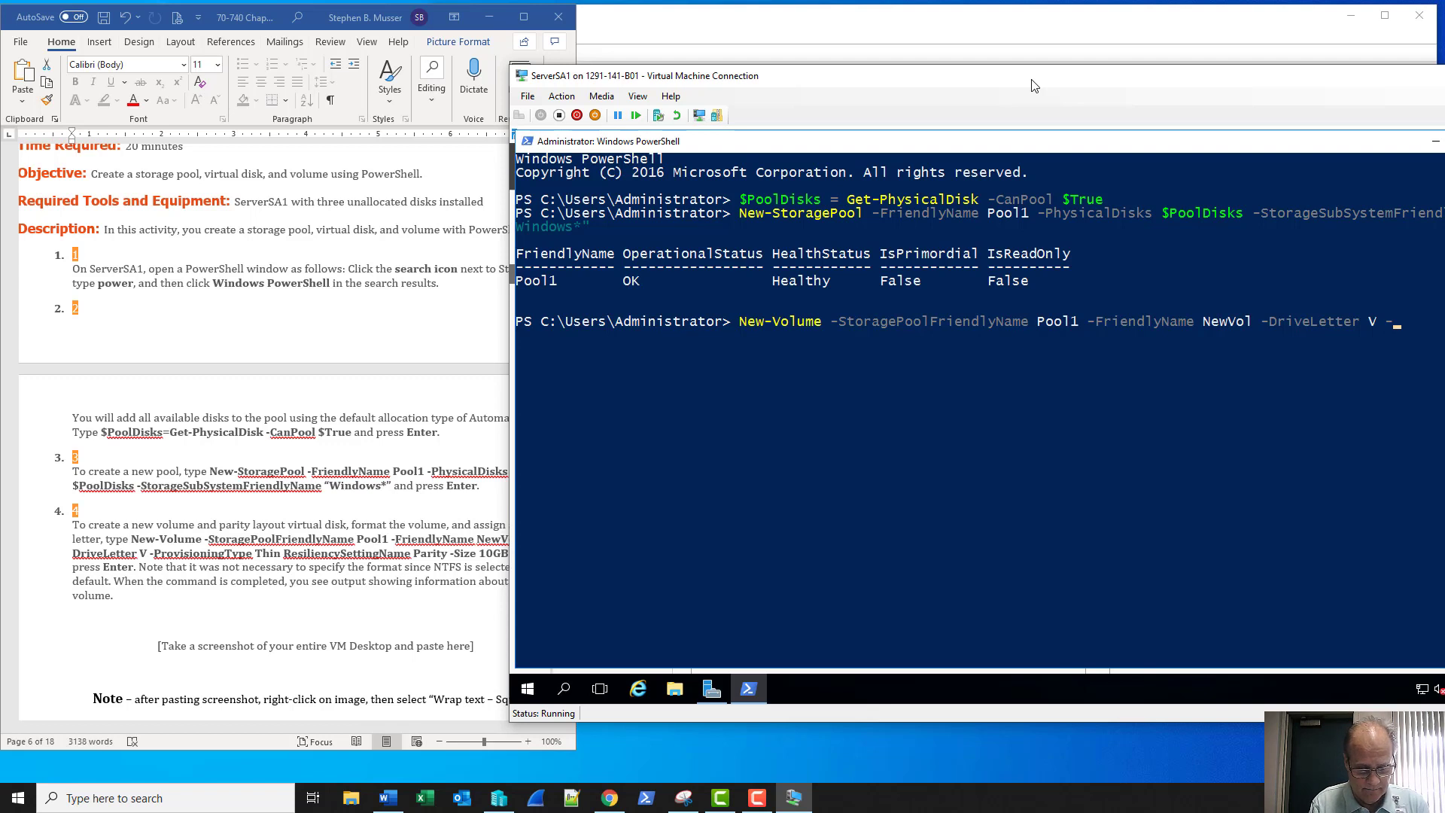
type("Provis")
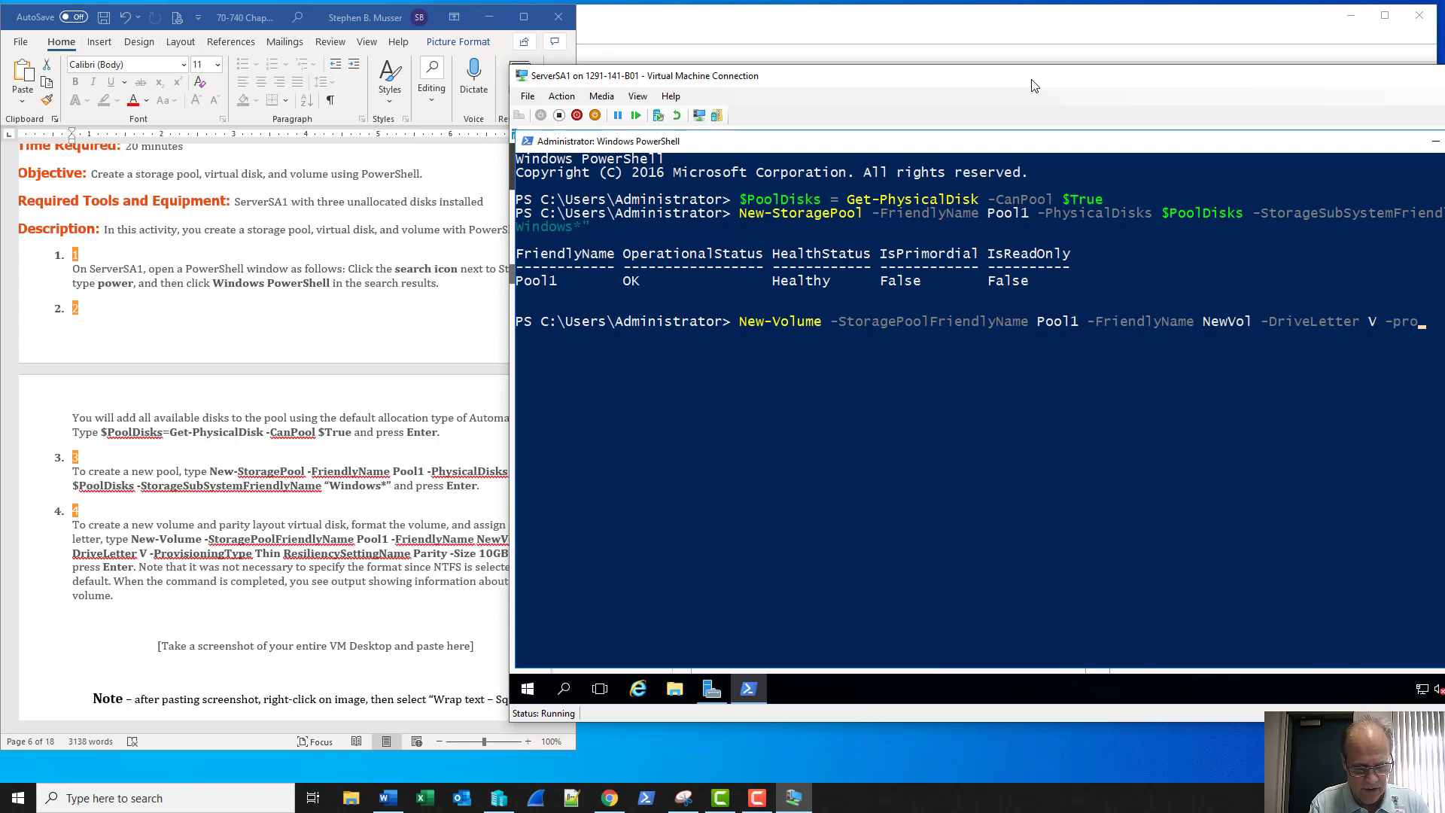
key("Tab")
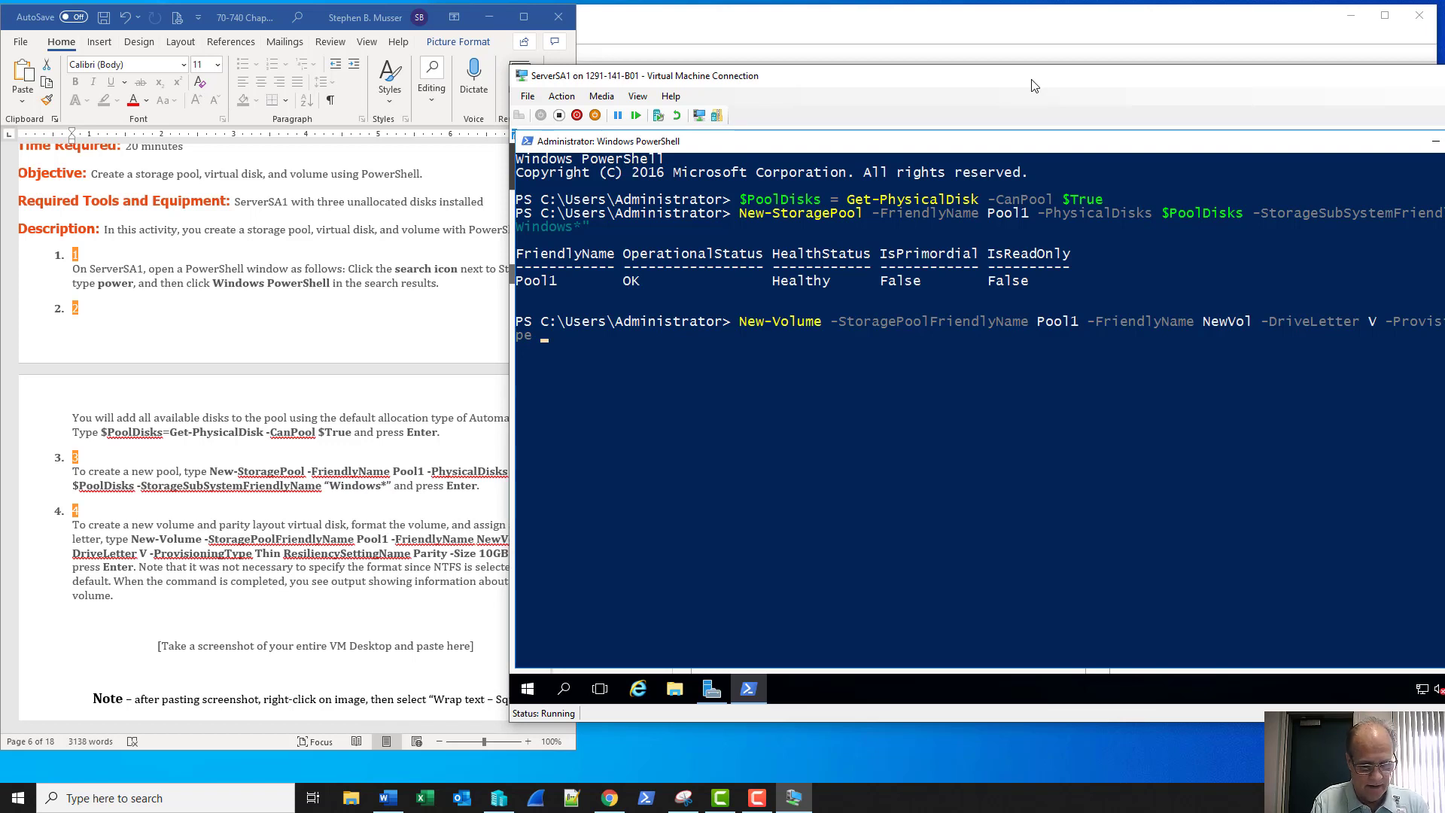
type("Thin")
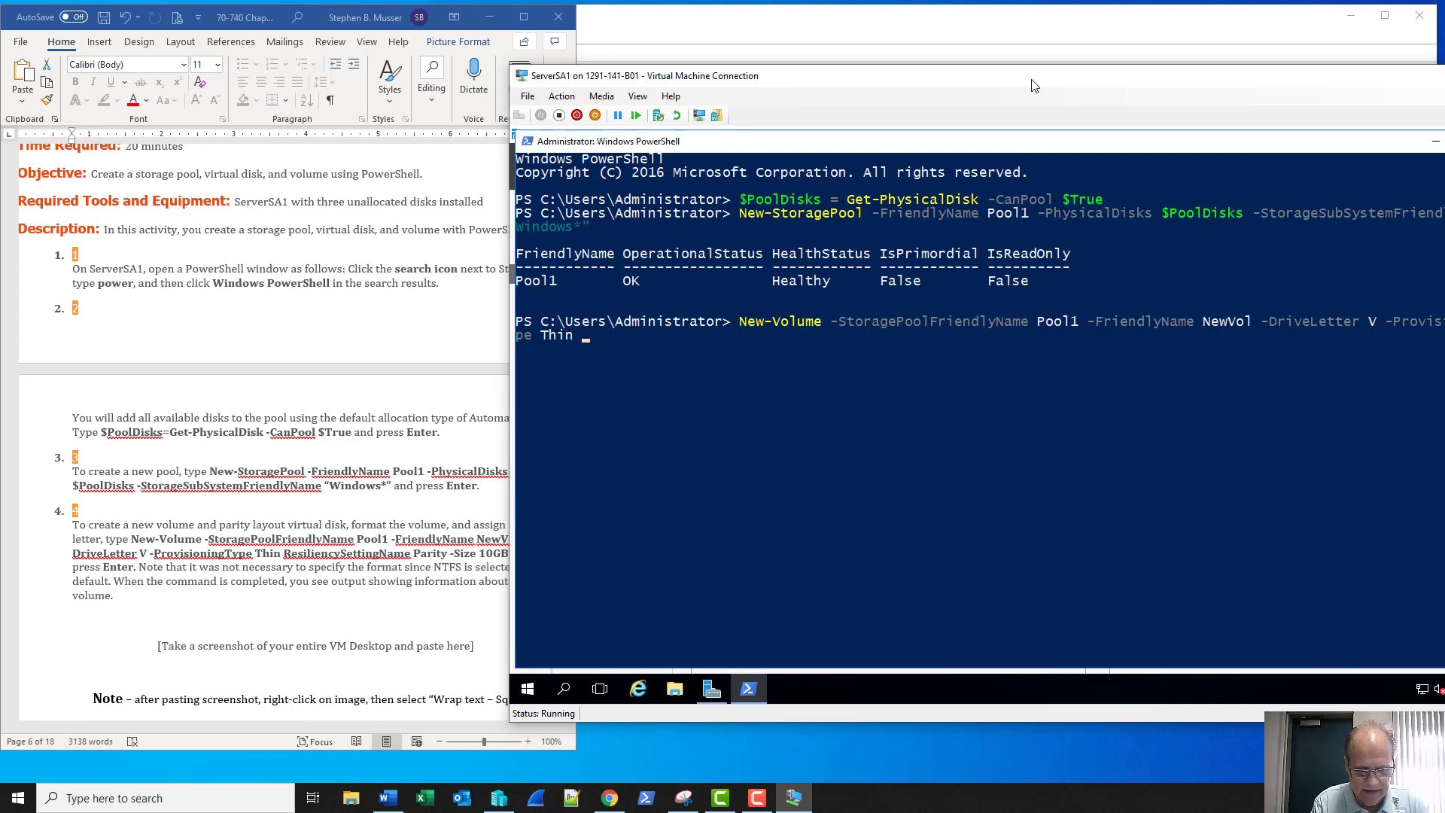
type("-ResiliencySettingName")
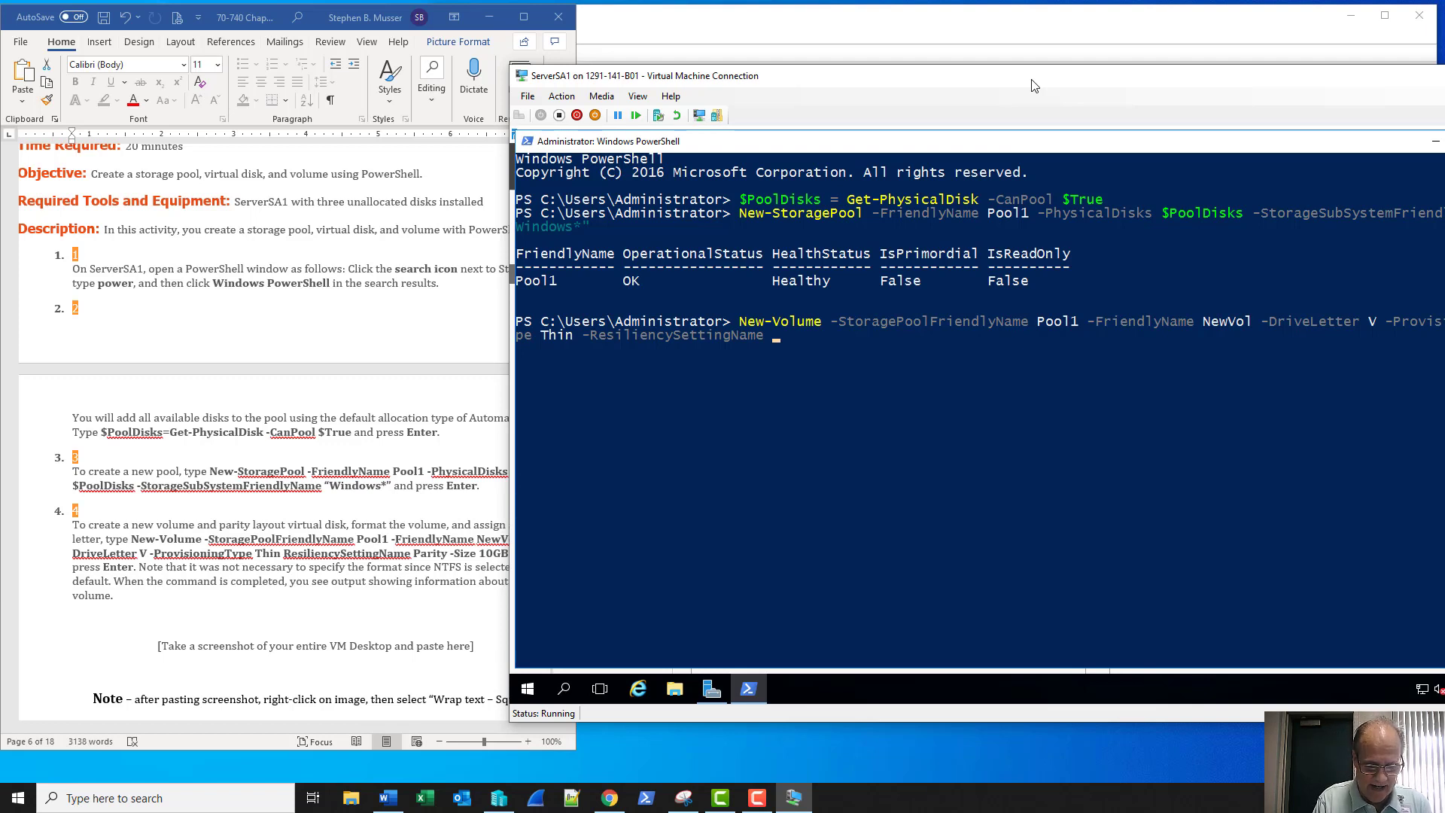
type("Parity")
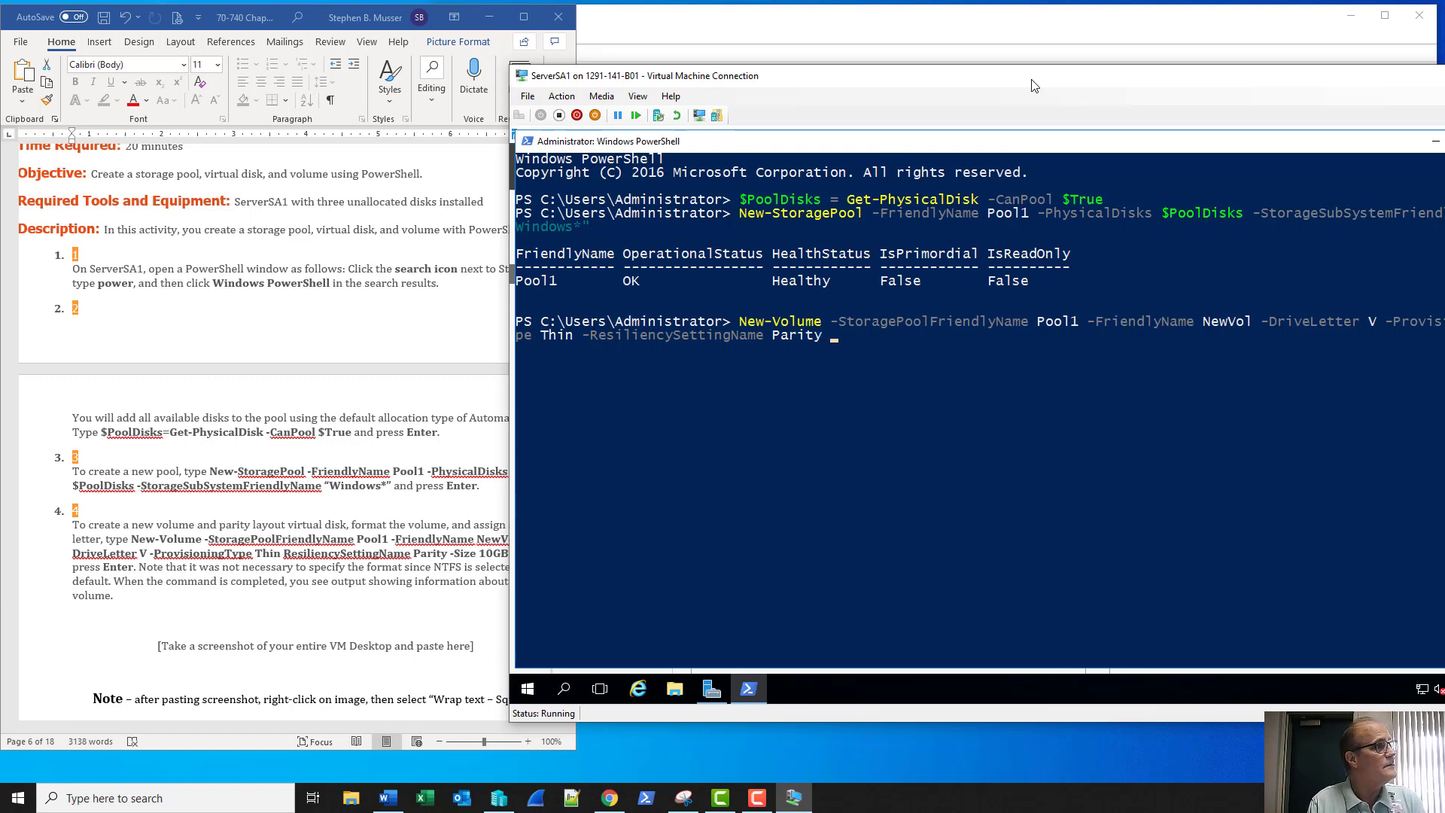
type(" -Size")
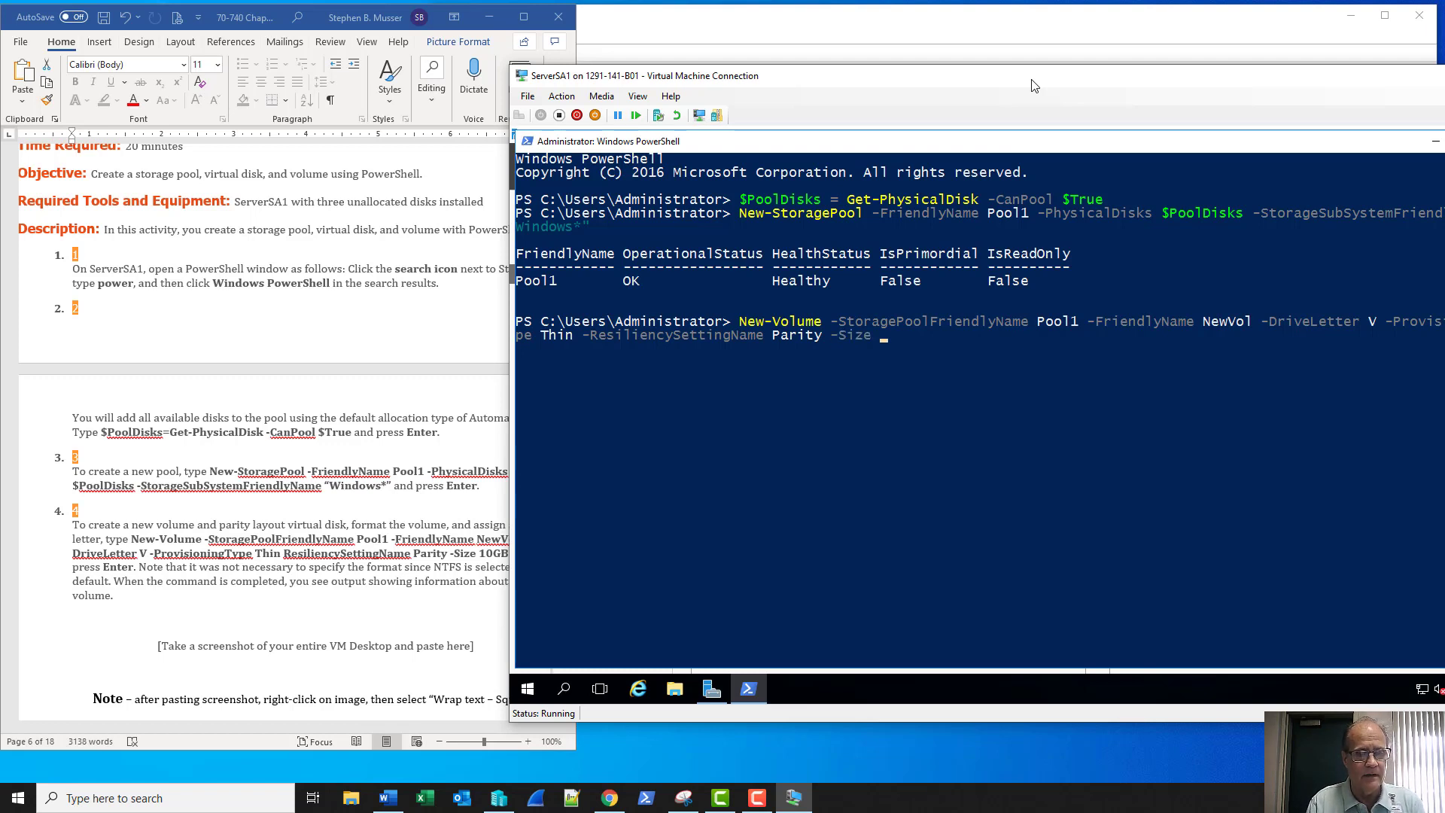
type(" 10GB")
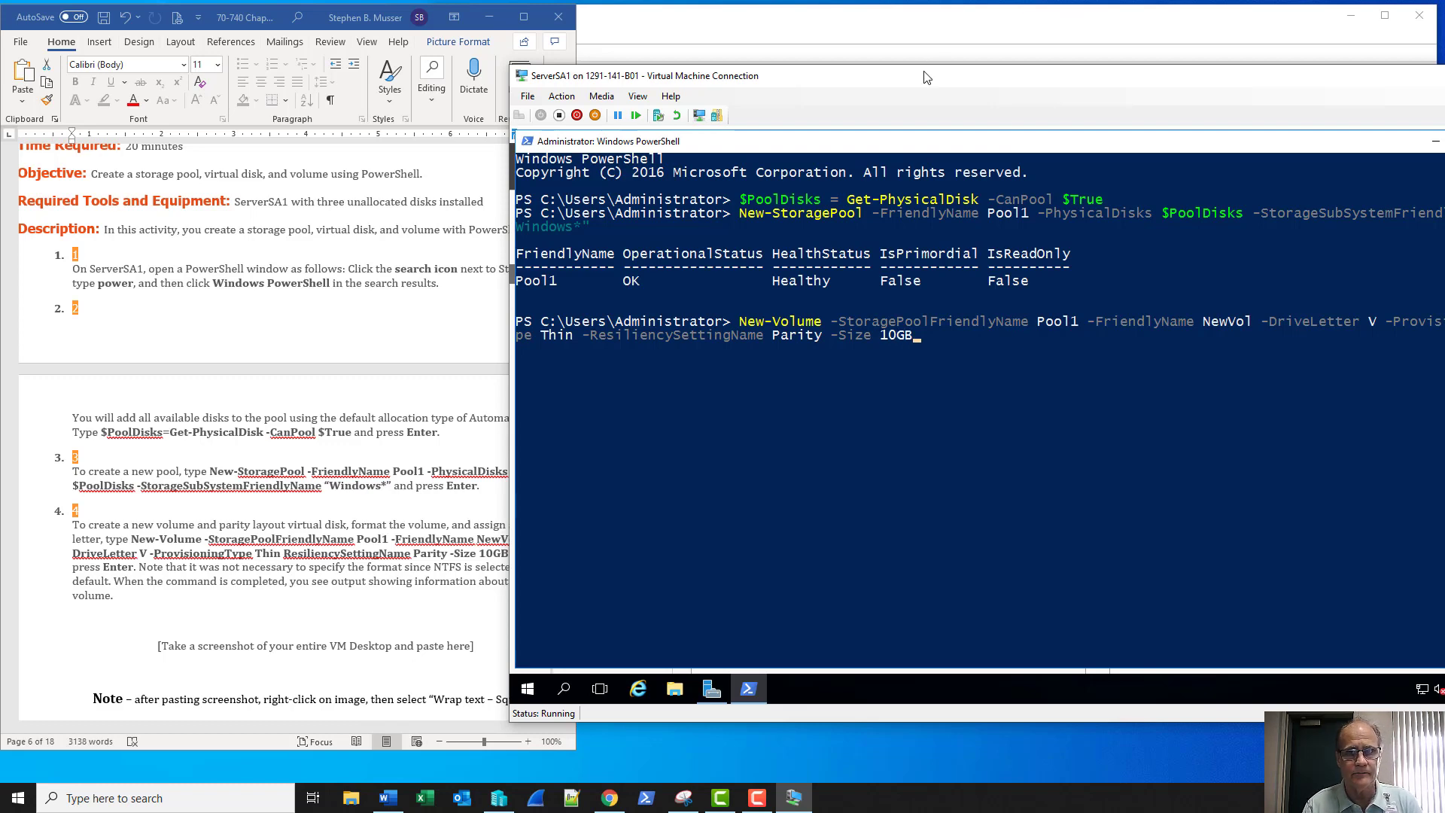
left_click_drag(926, 77, 796, 68)
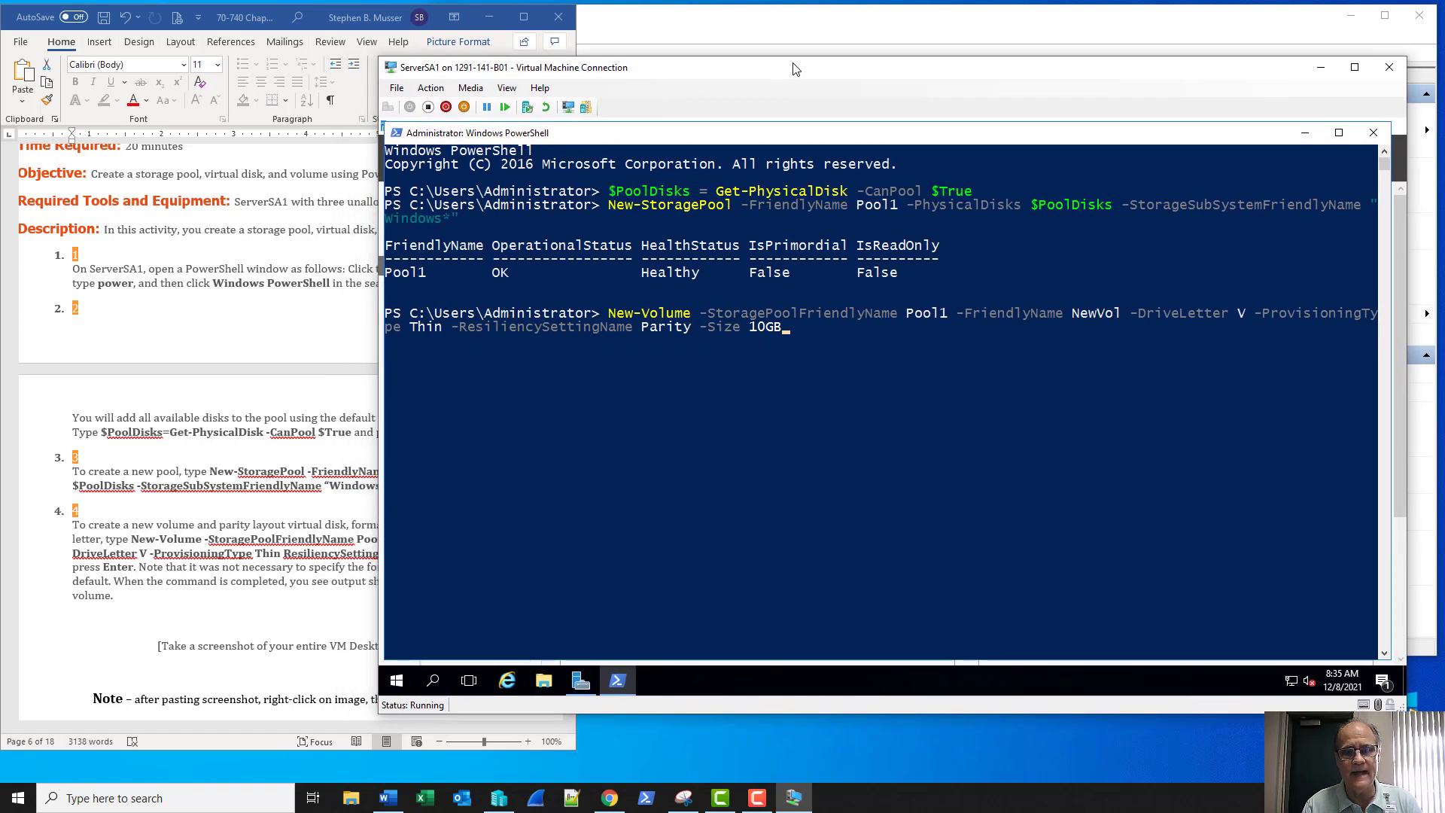
key("Return")
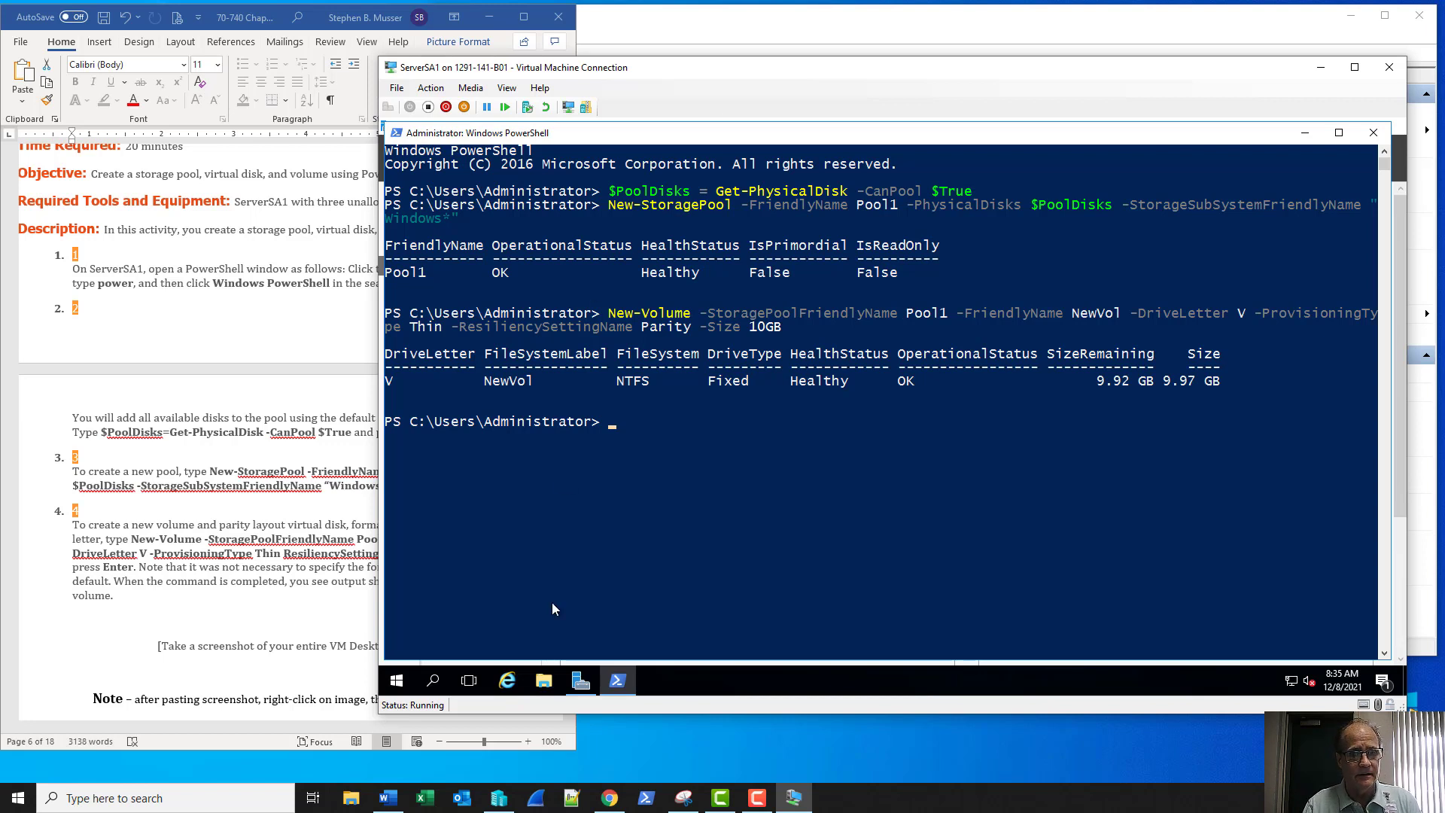
Check that This PC in File Explorer lists NewVol (V:) with 9.92 GB free, then close it
left_click(545, 682)
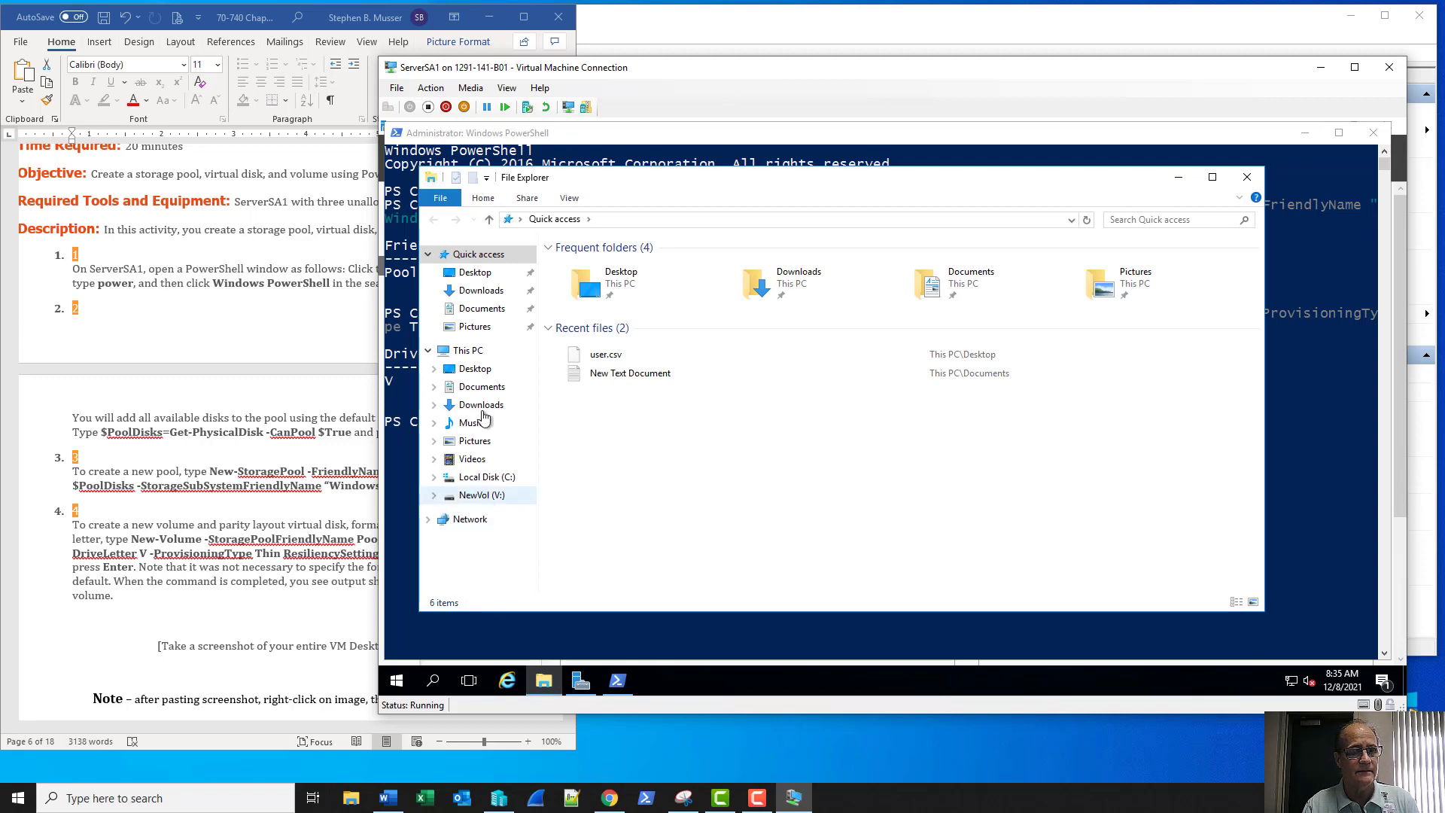
left_click(482, 350)
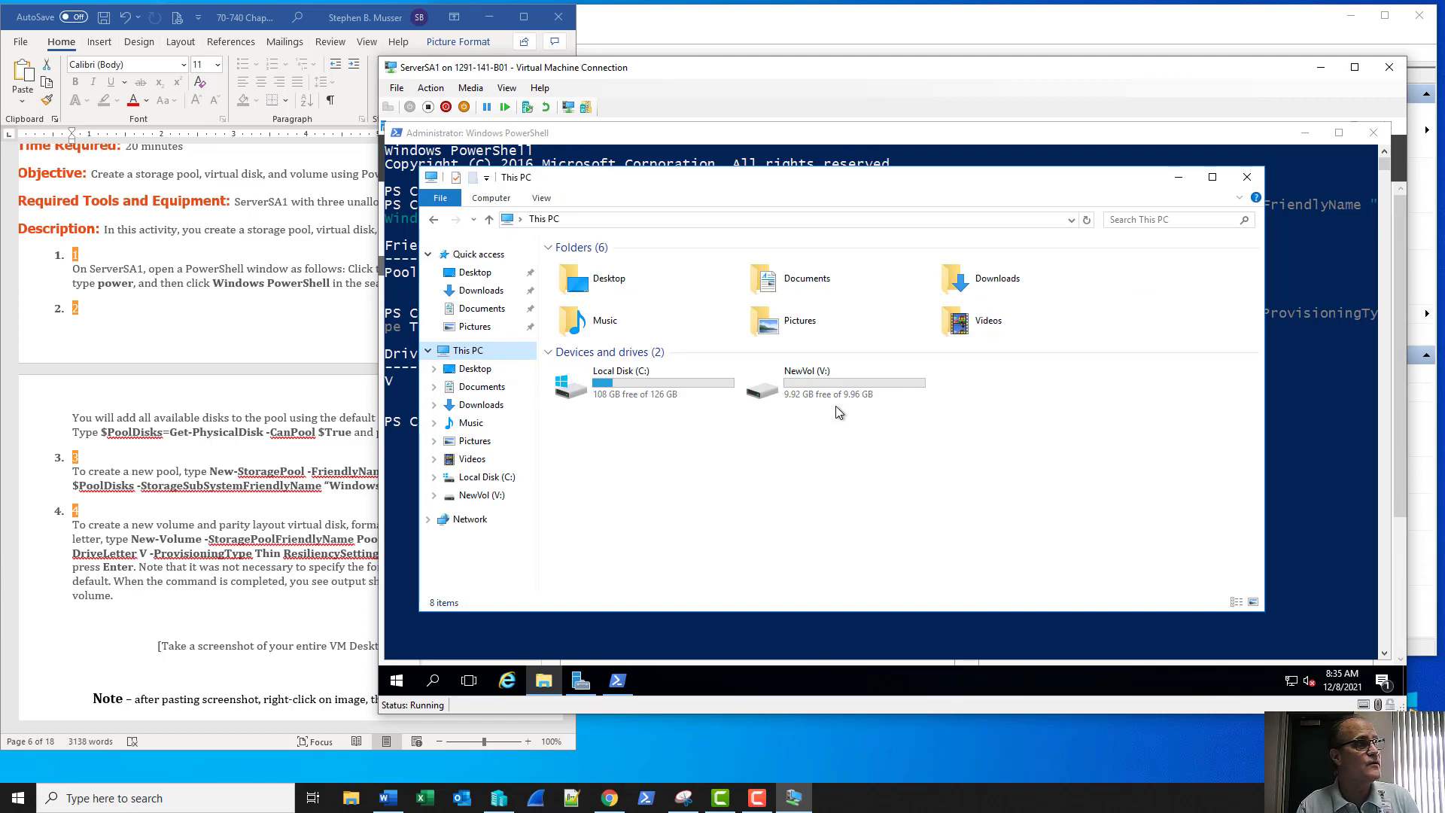
left_click(1246, 180)
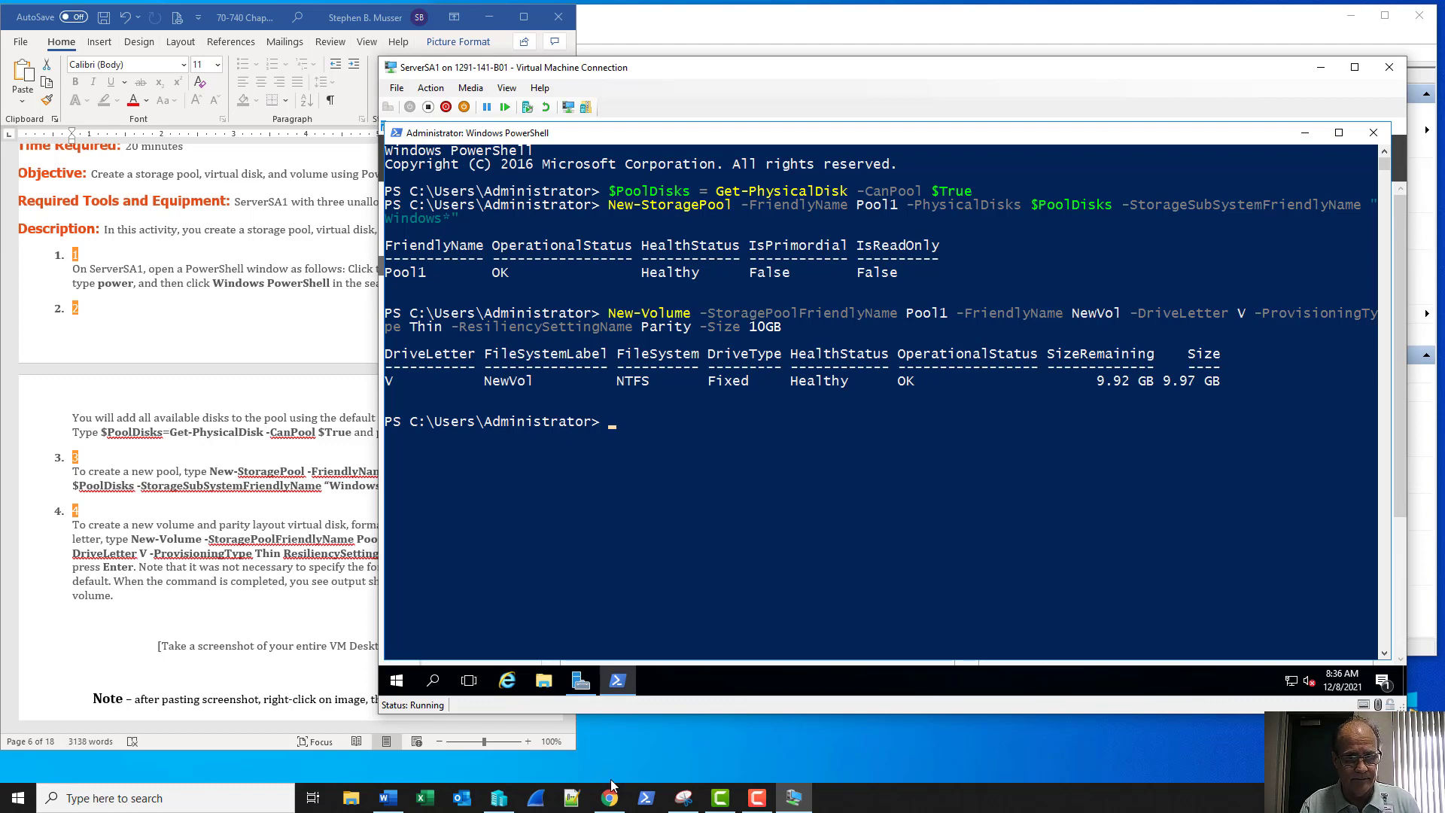
Take a snip of the VM window showing the NewVol creation output
left_click(684, 799)
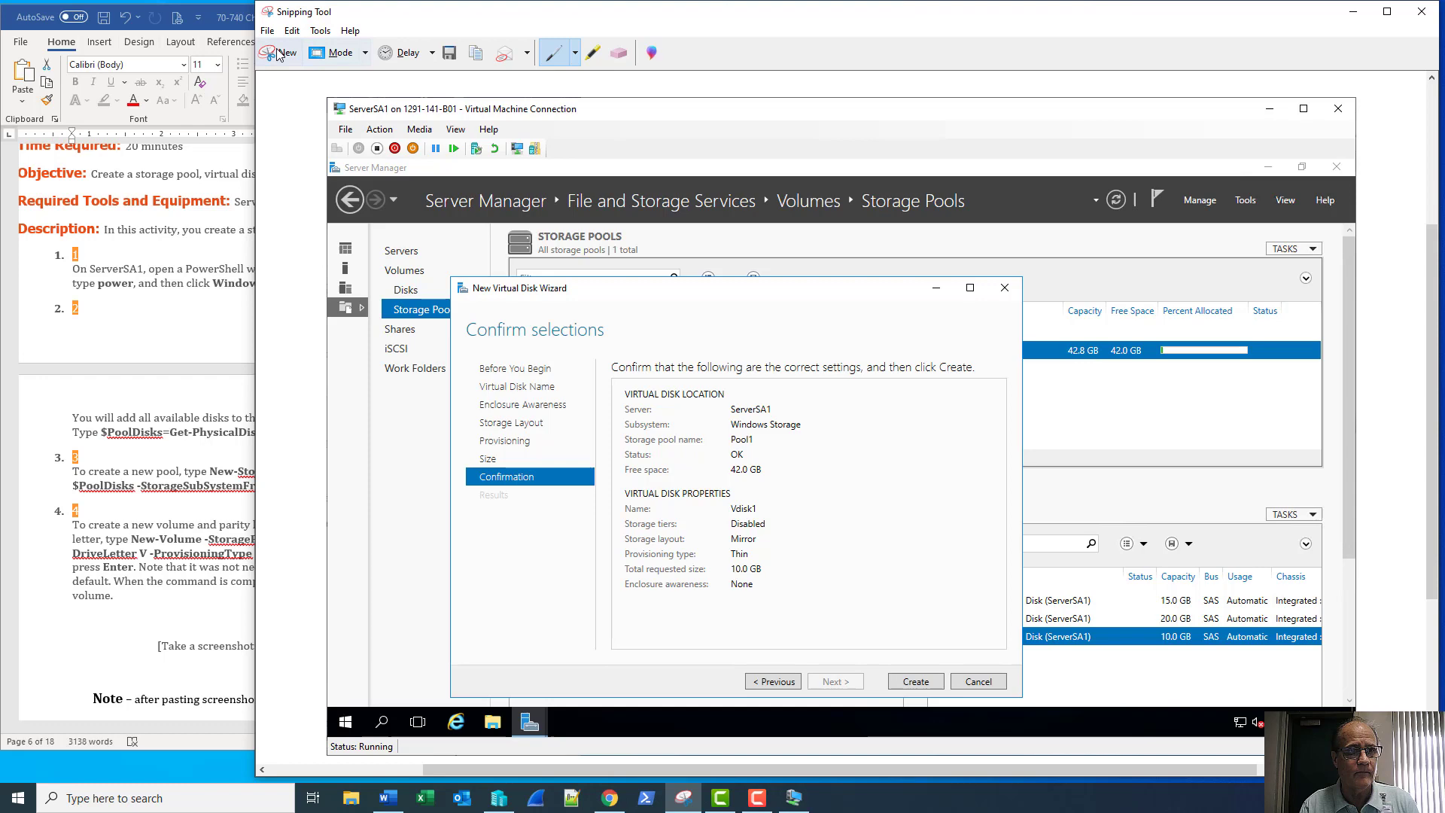
left_click(277, 52)
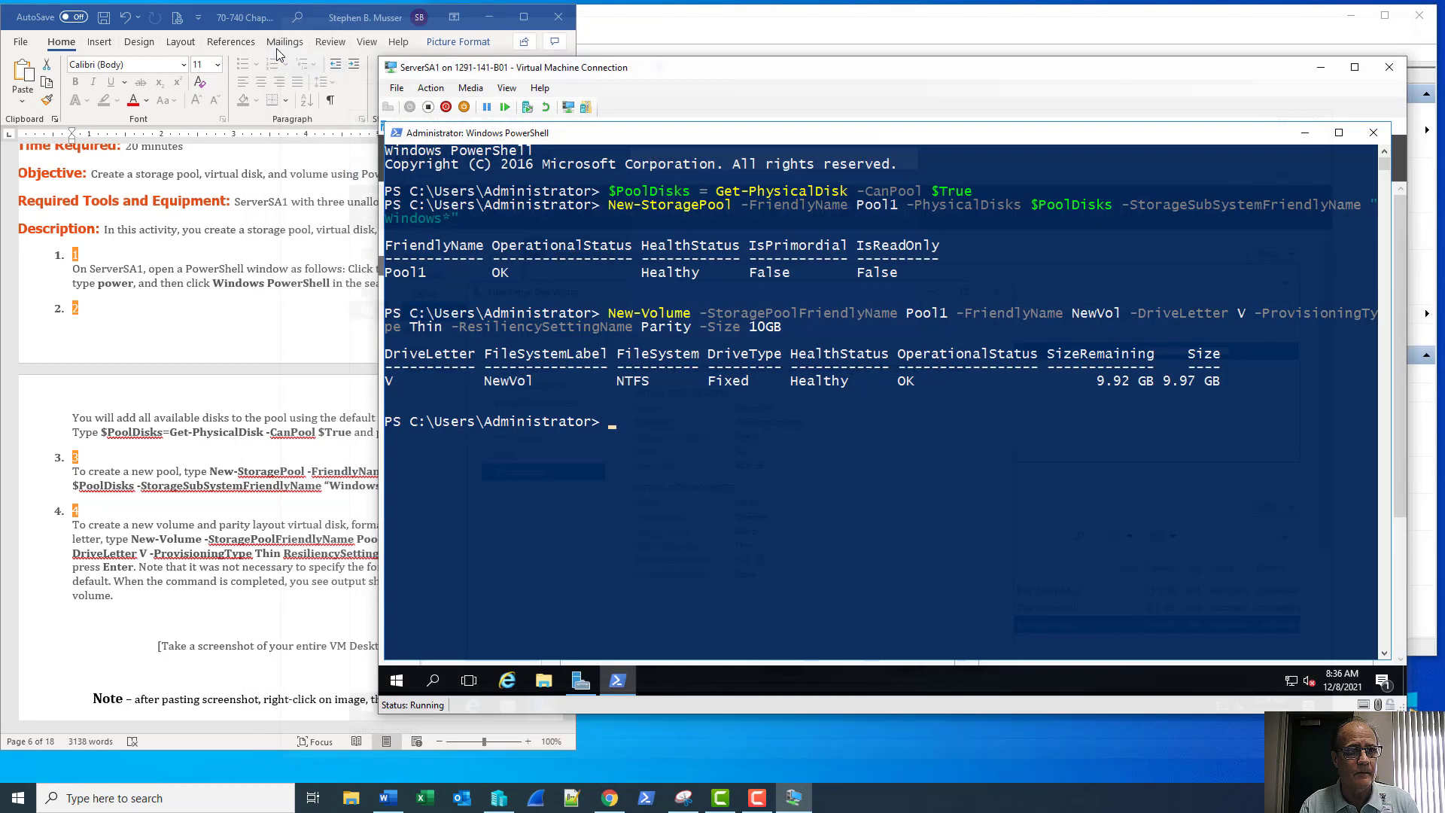
left_click(503, 101)
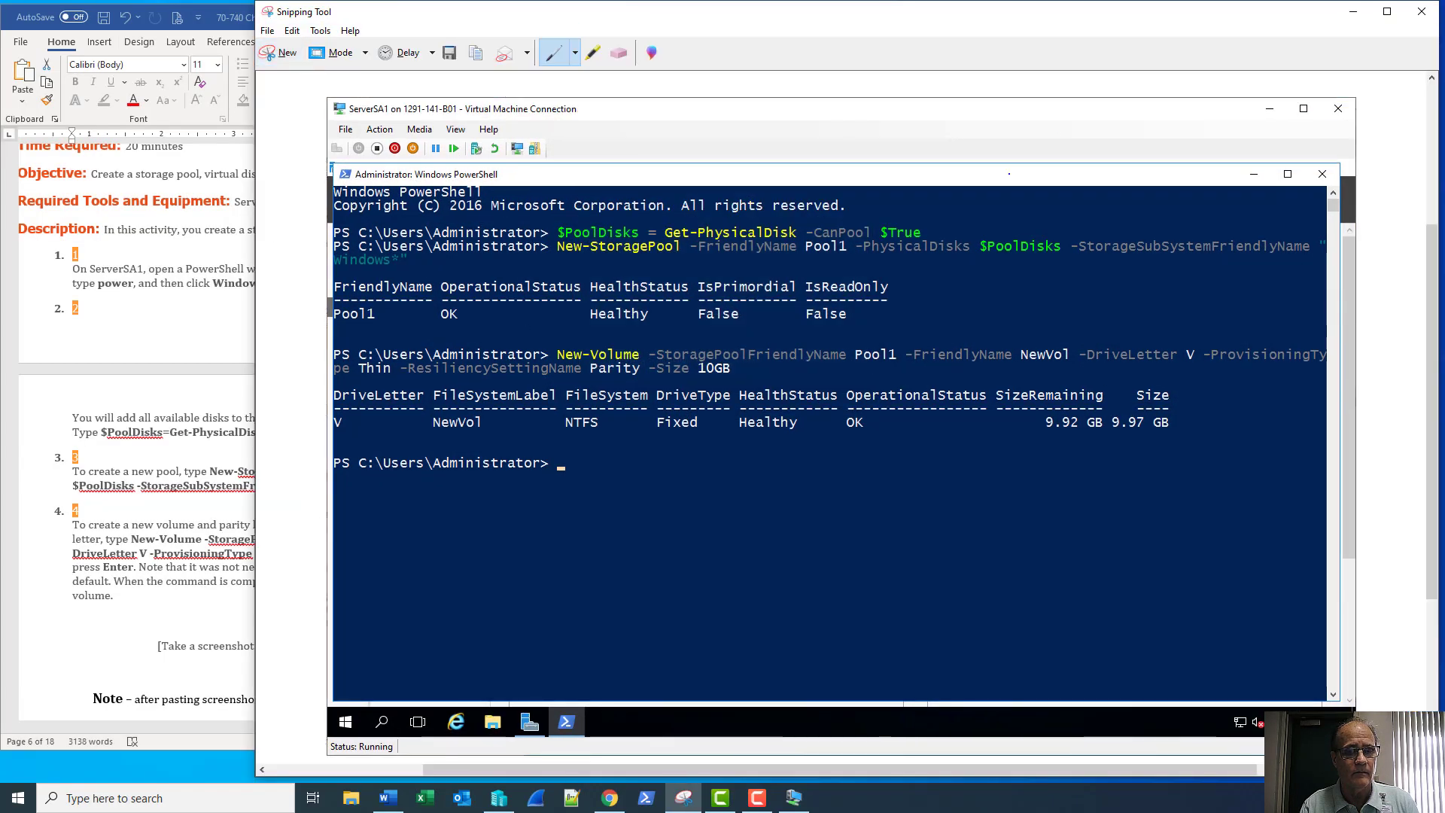
left_click(1352, 11)
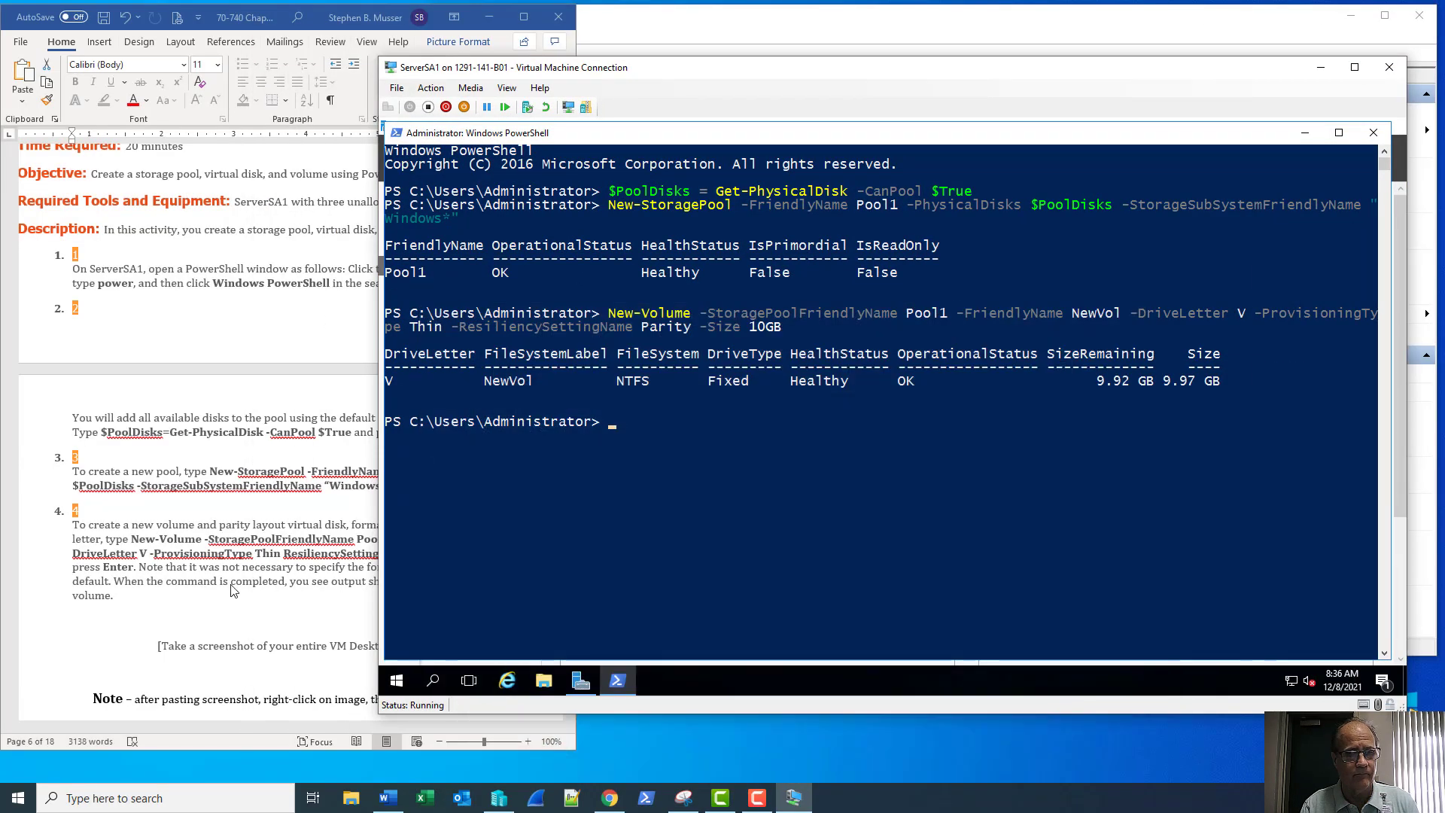
Paste the snip over Word's step 4 screenshot placeholder and set its wrapping to Square
left_click(387, 798)
scroll(557, 535, "down", 5)
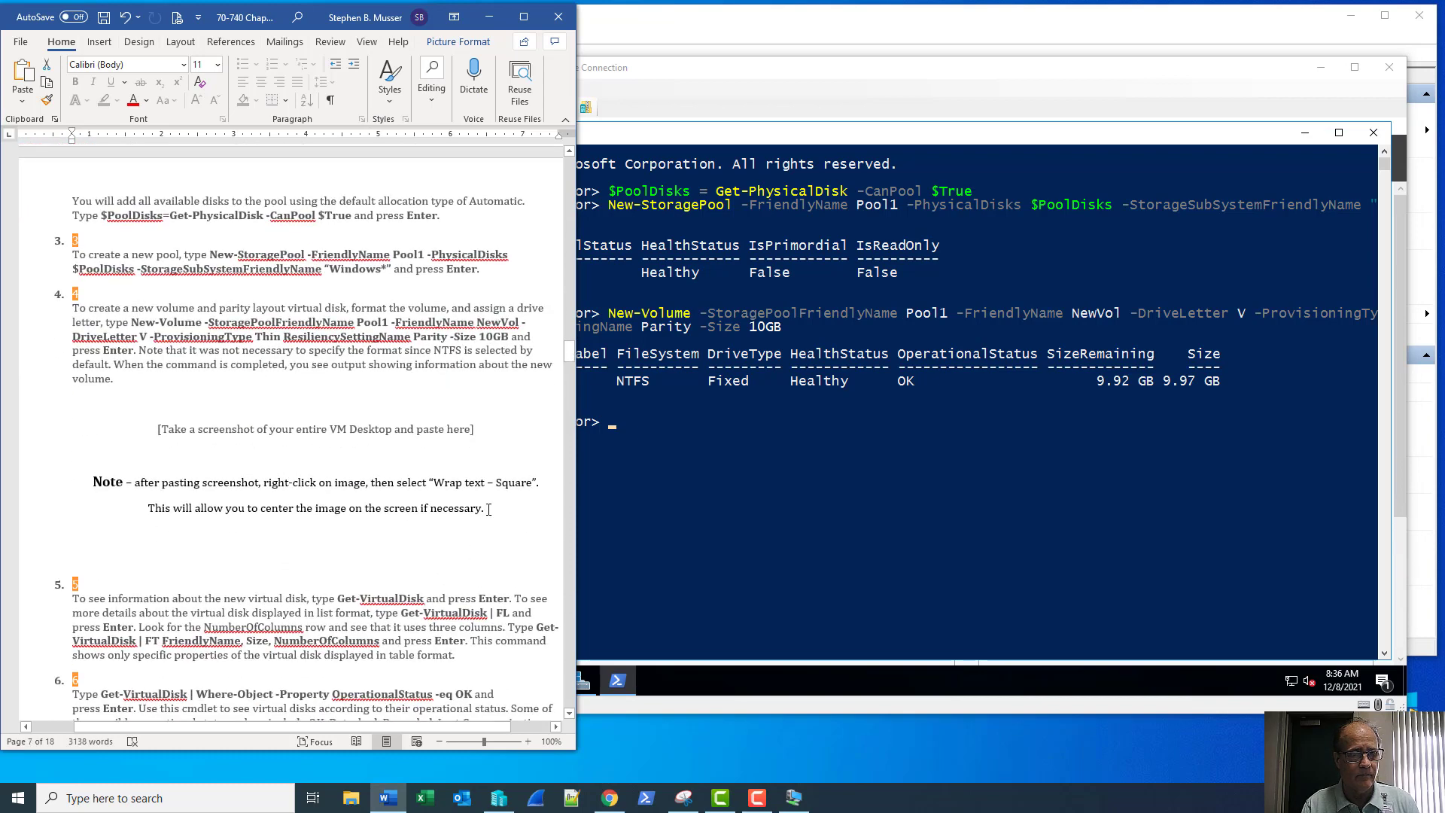
left_click_drag(488, 511, 150, 422)
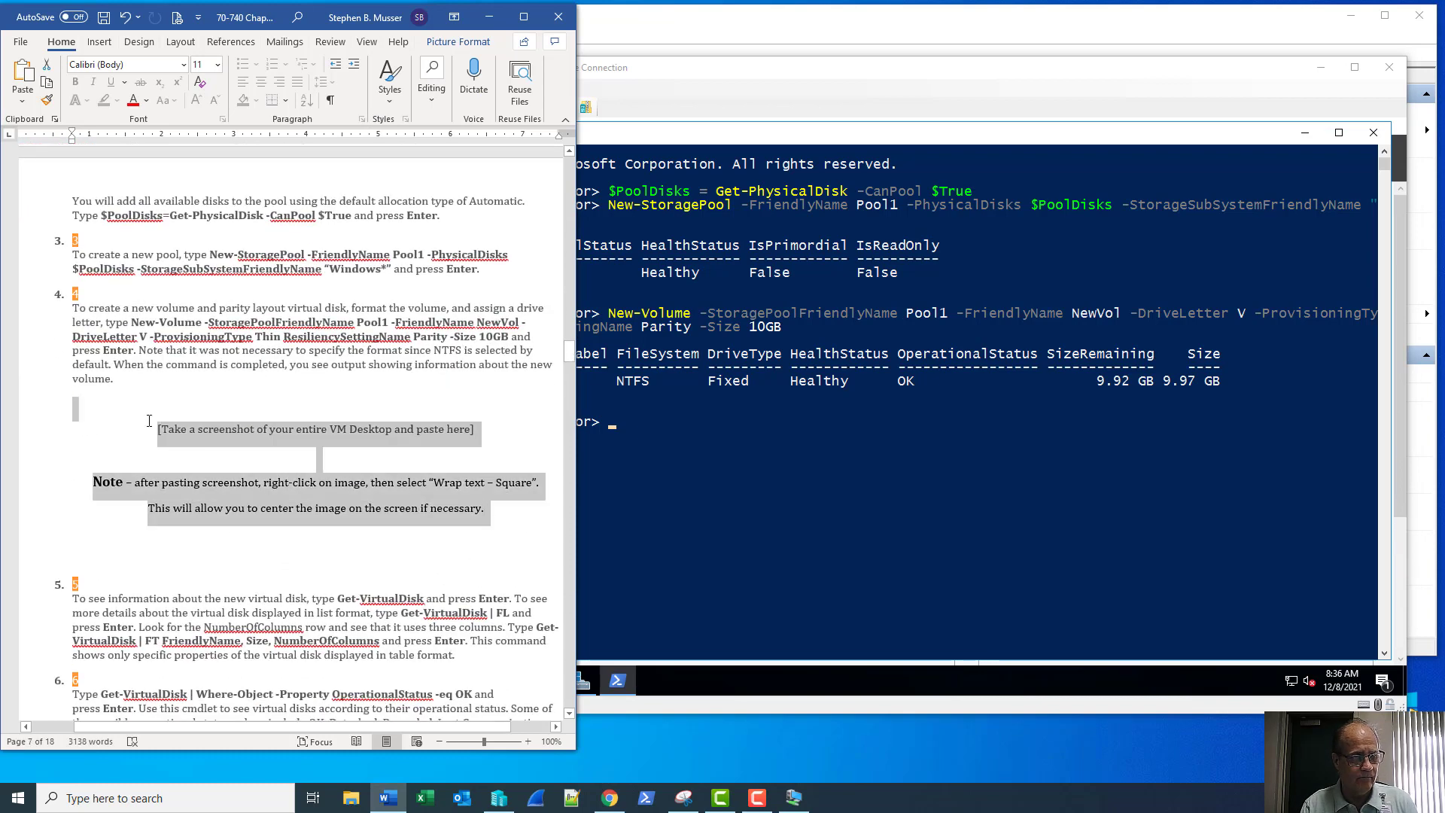
key("ctrl+v")
right_click(265, 461)
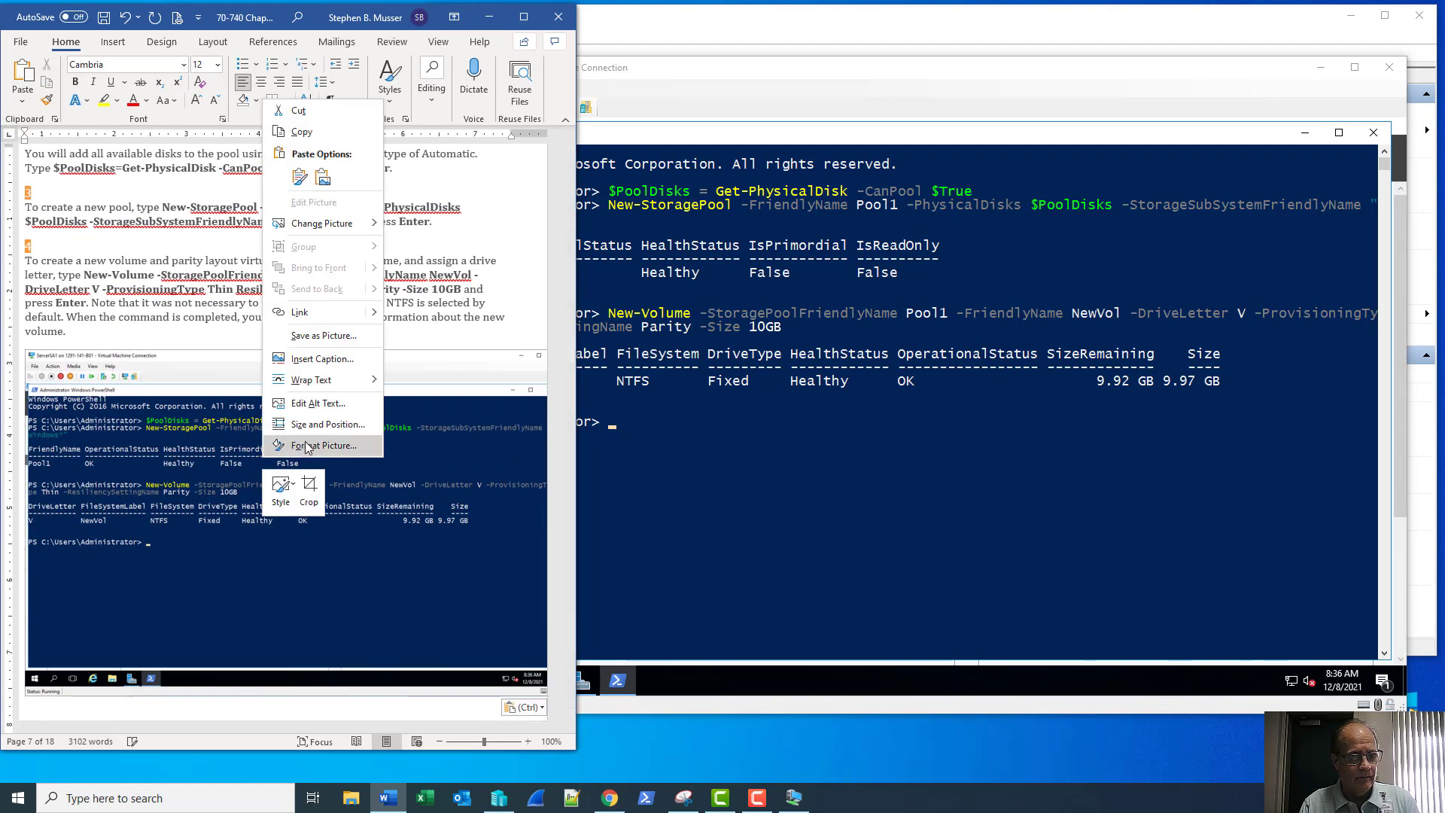
mouse_move(353, 379)
left_click(401, 404)
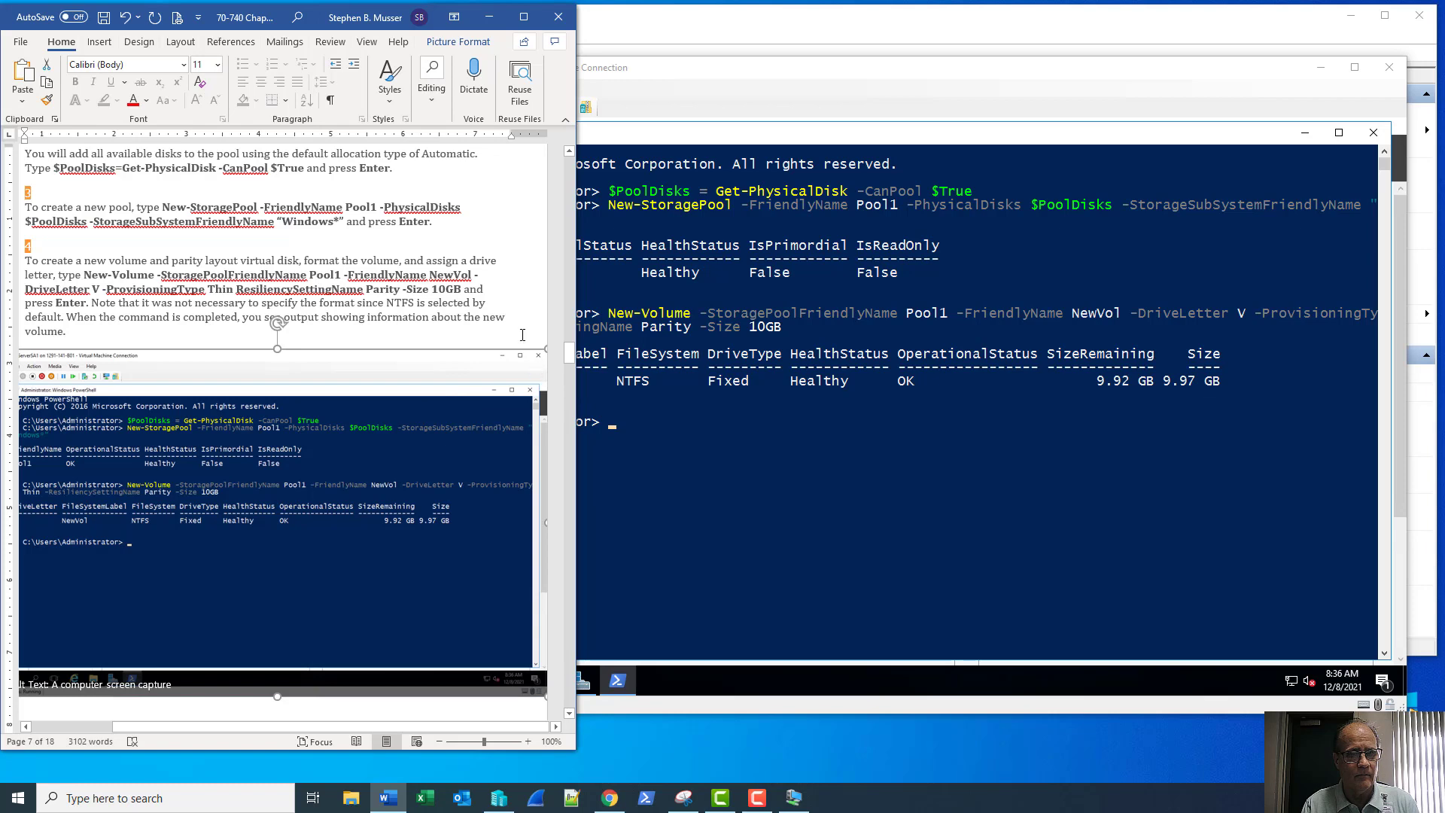
scroll(513, 334, "down", 9)
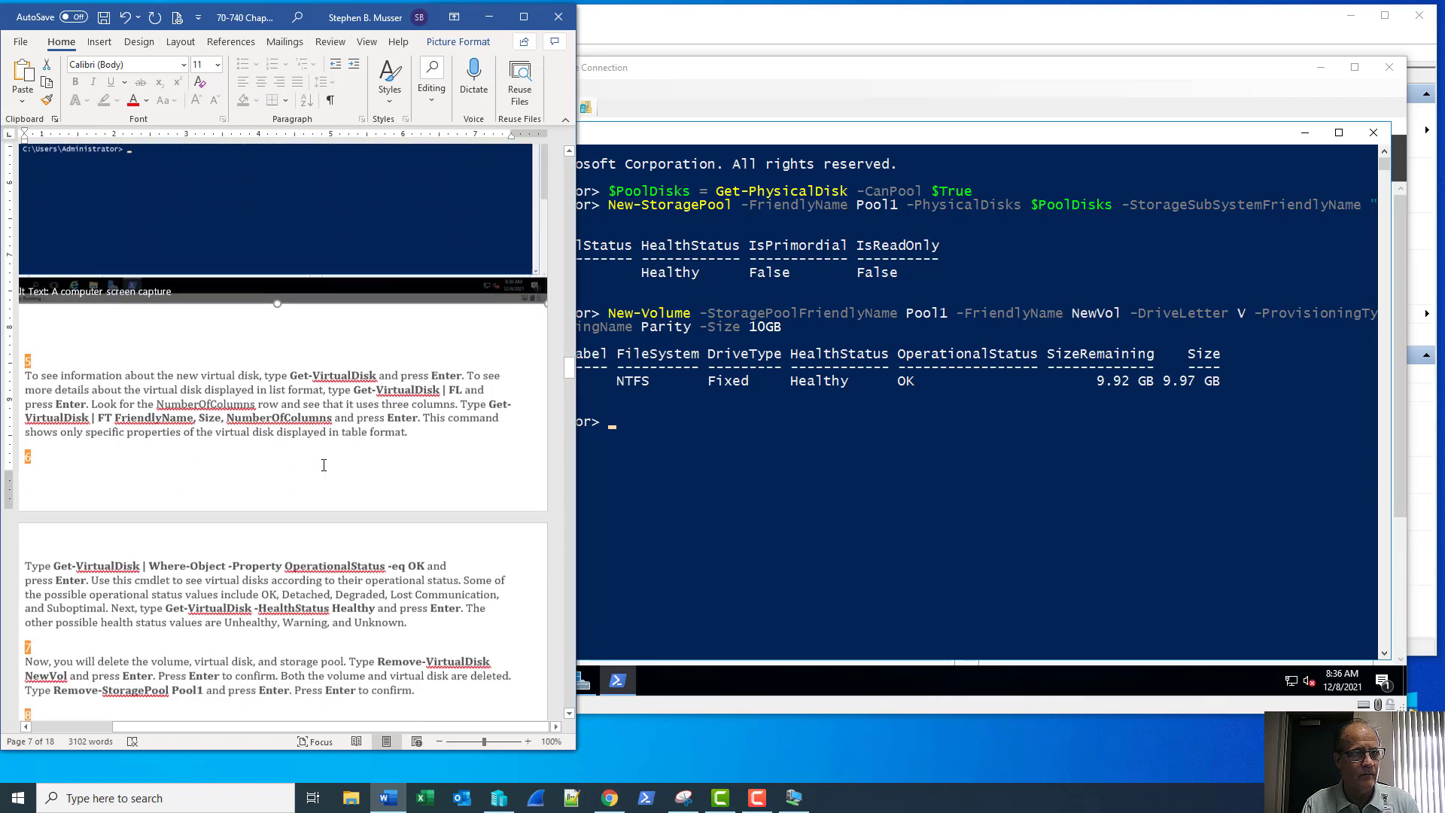
left_click(292, 470)
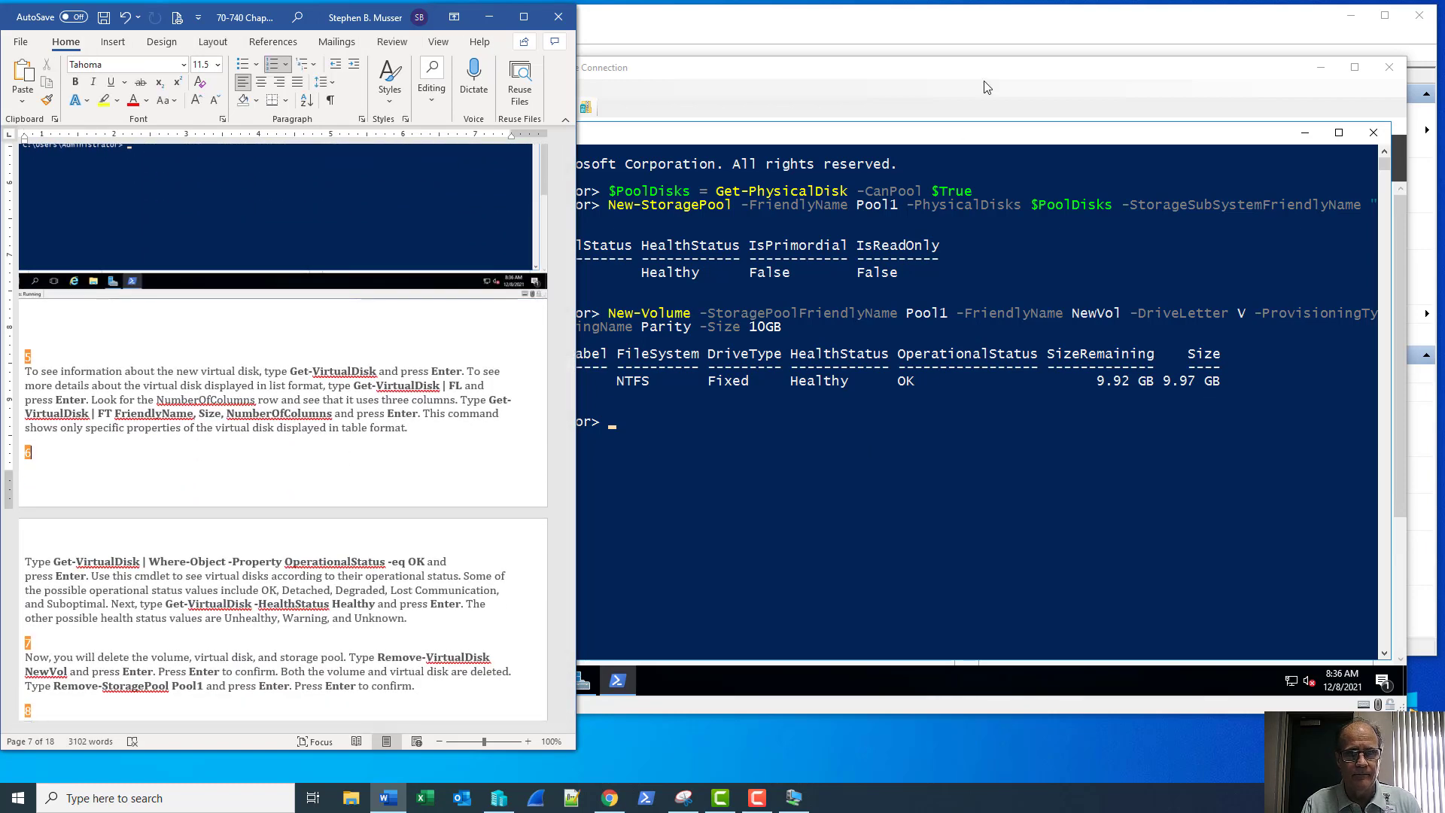
left_click(1212, 66)
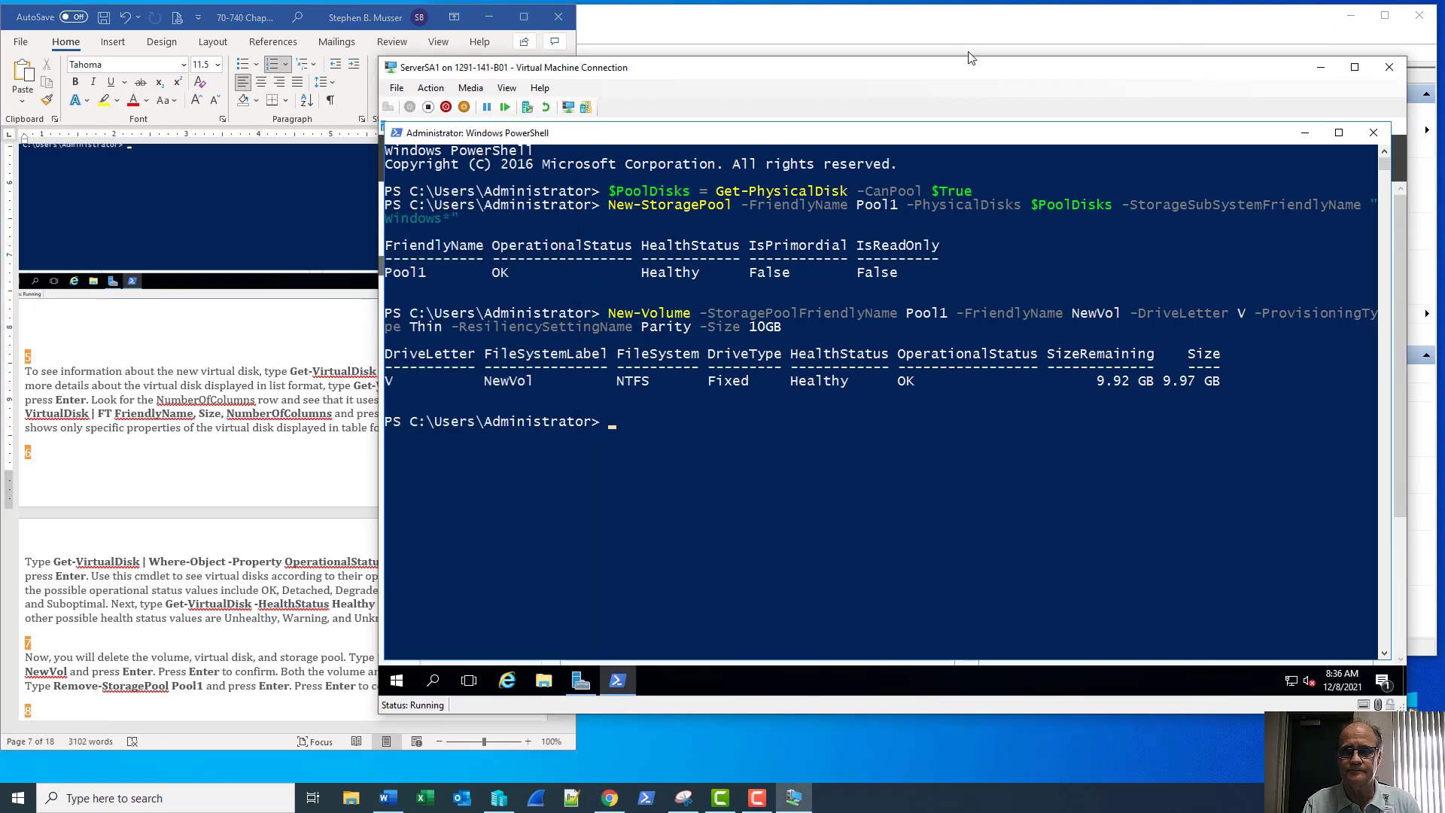
Run Get-VirtualDisk to confirm NewVol is a 10 GB Parity virtual disk, OK and Healthy
left_click_drag(849, 73, 995, 81)
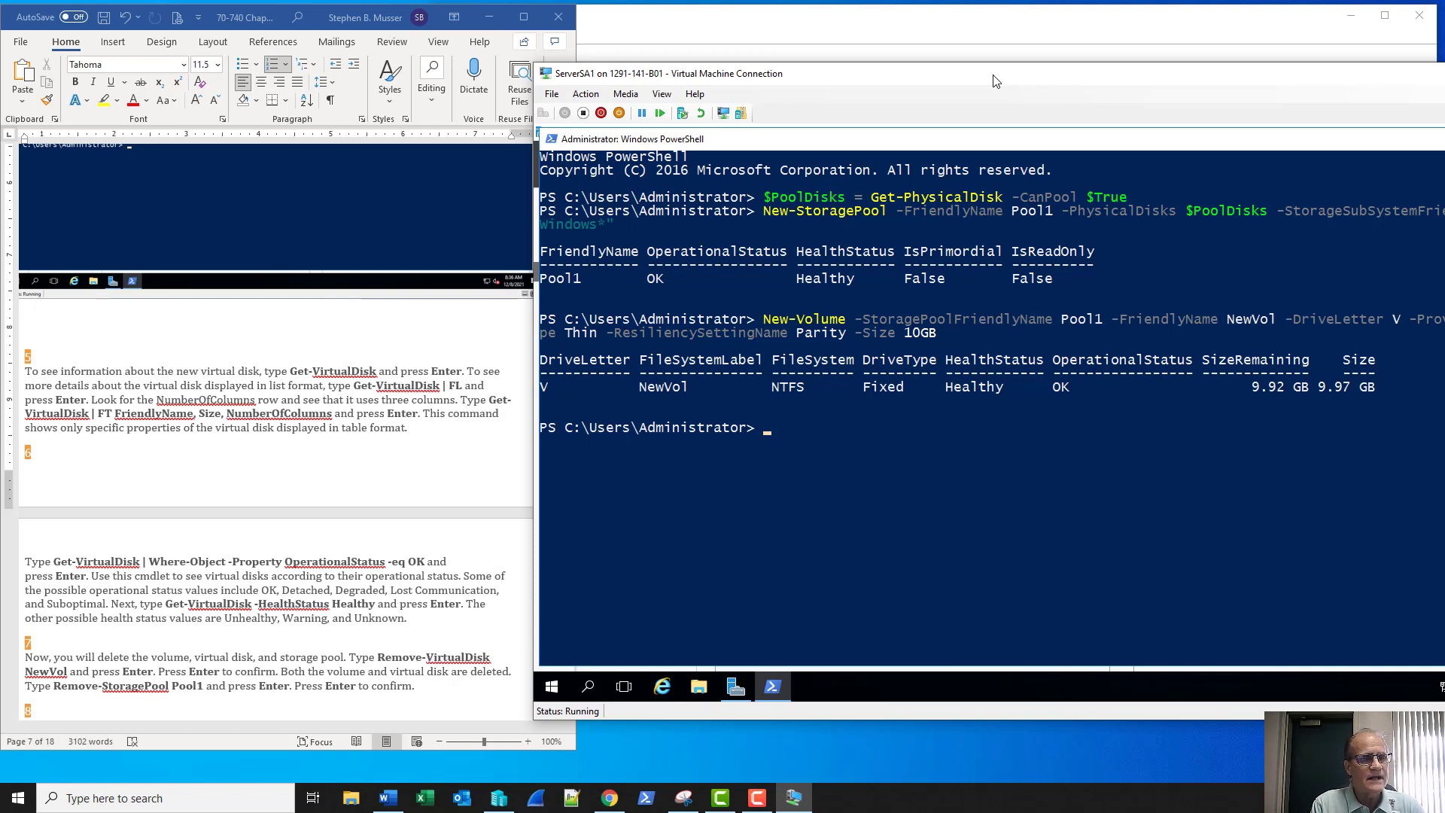
type("get")
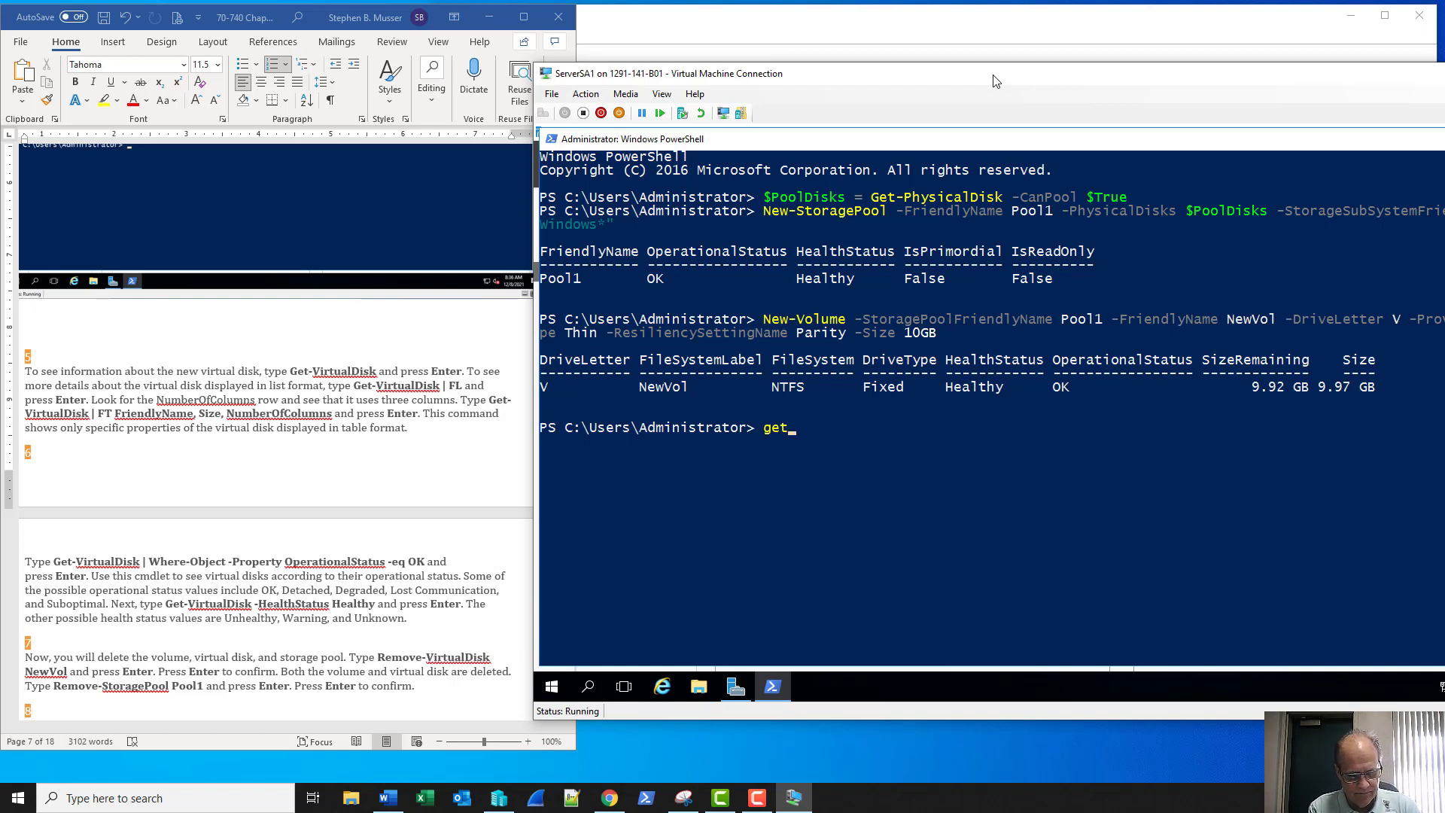
type("-virtual")
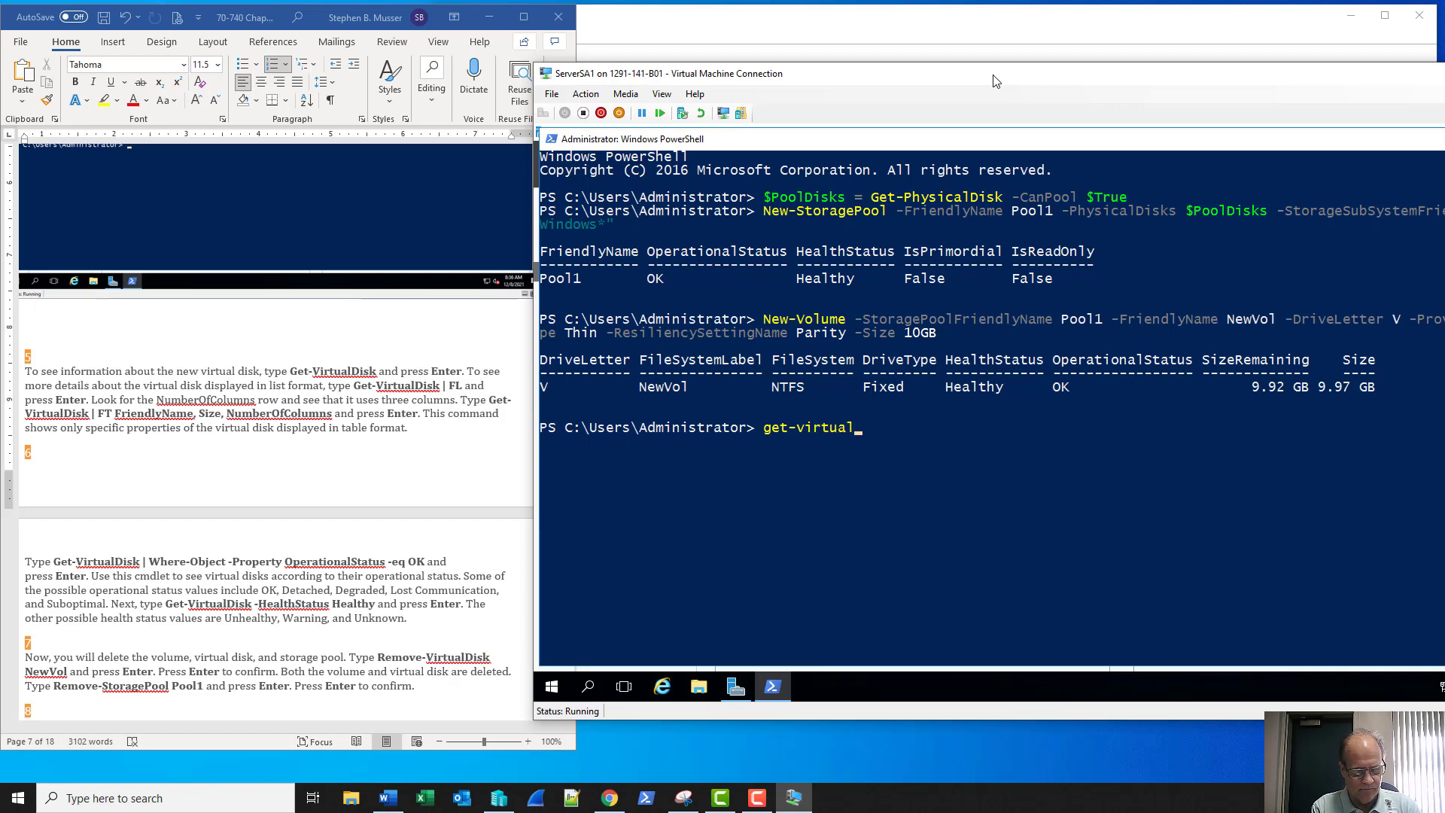
key("Tab")
key("Return")
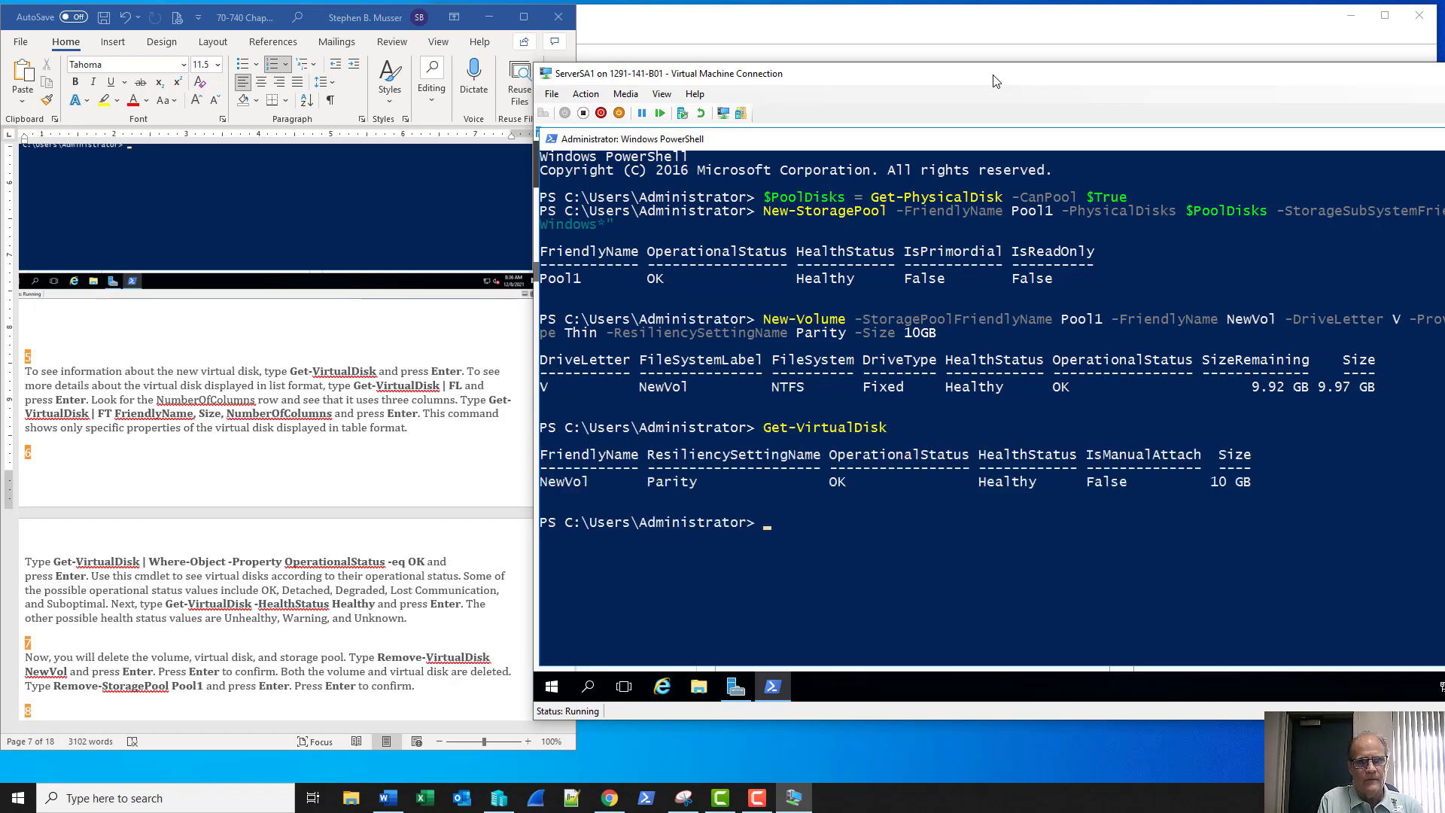
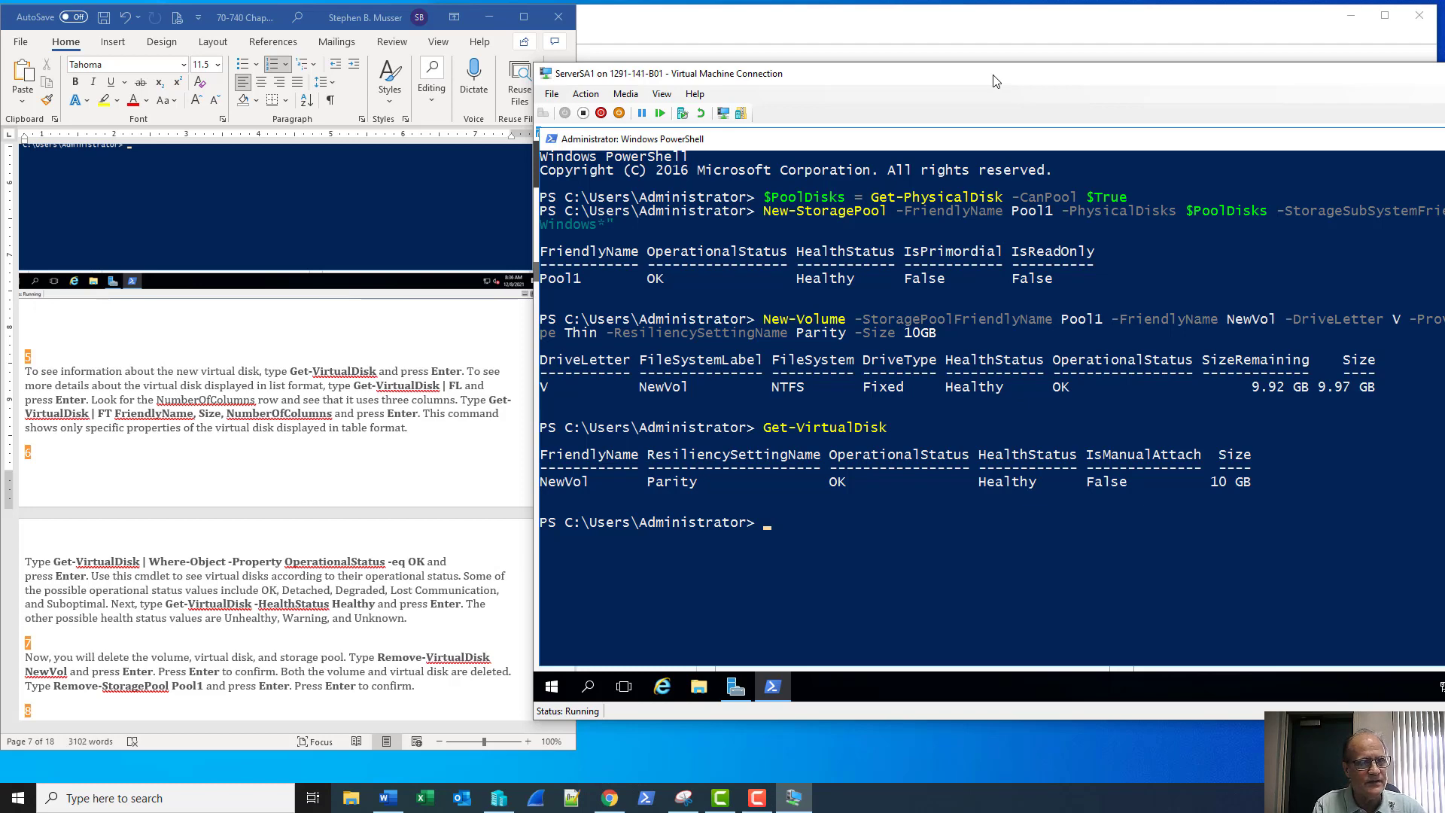
Run Get-VirtualDisk | FL to list NewVol's full properties: thin, Parity, 3 columns, Healthy
key("Up")
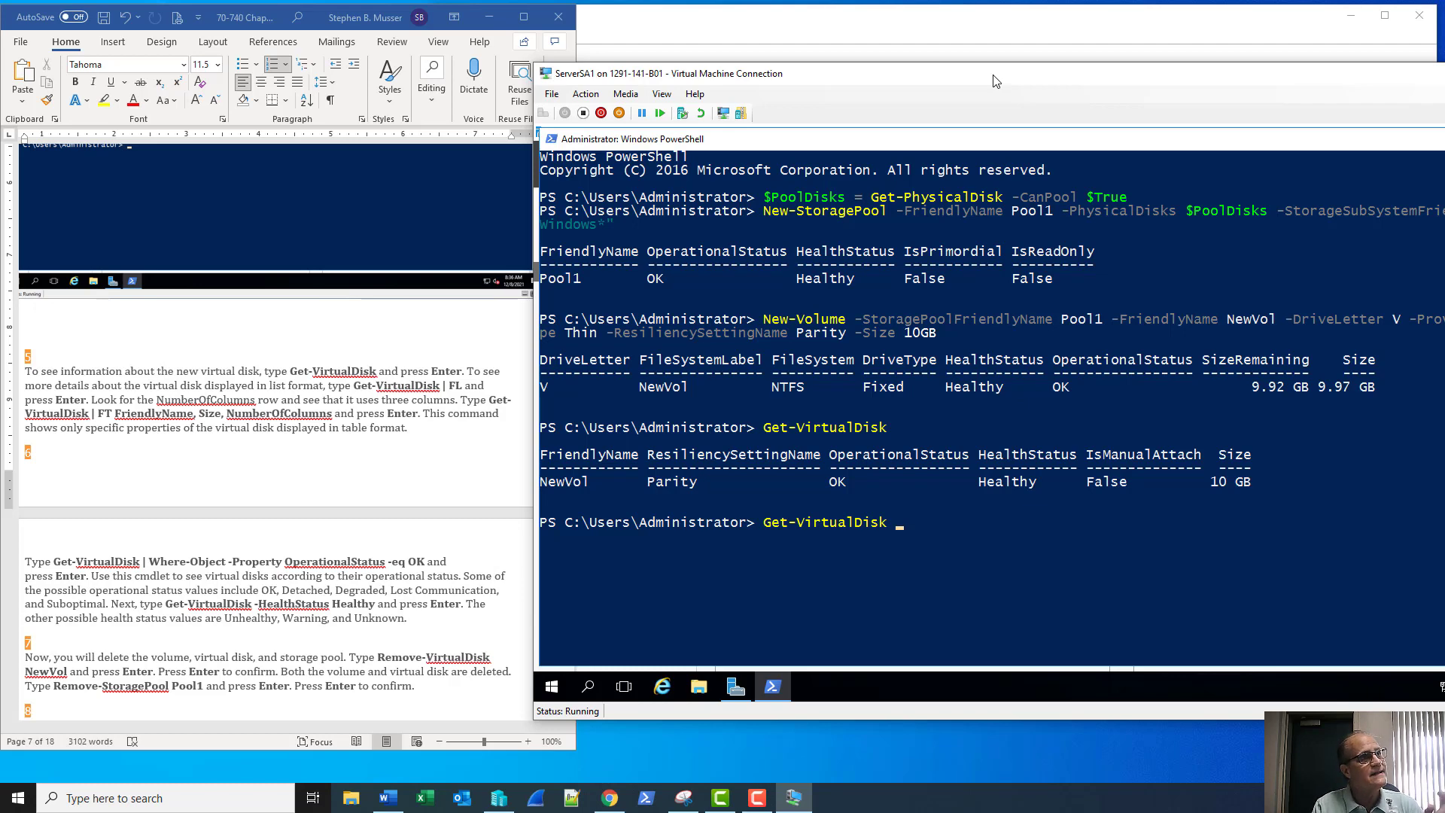
type("|")
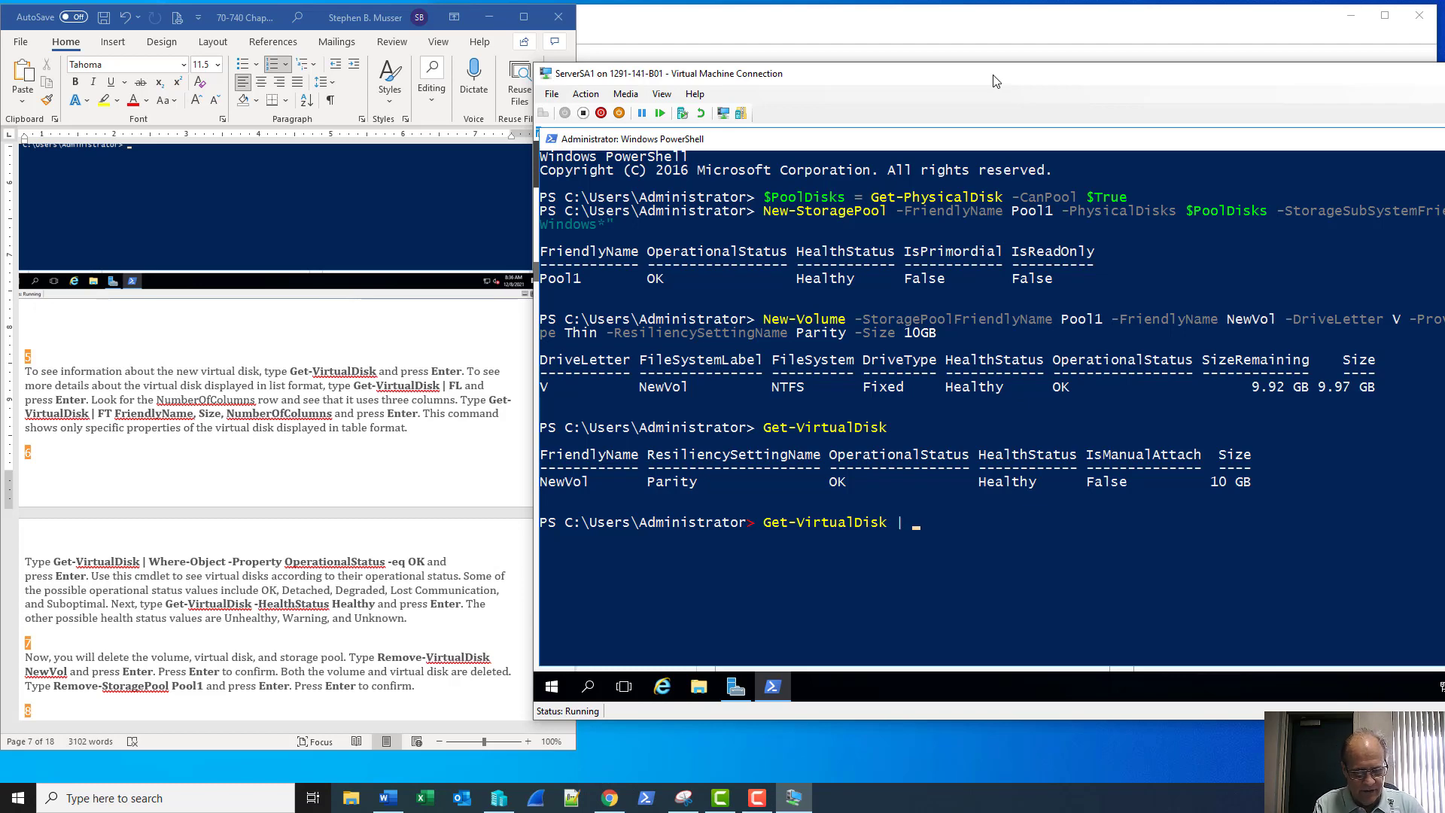
type(" FL")
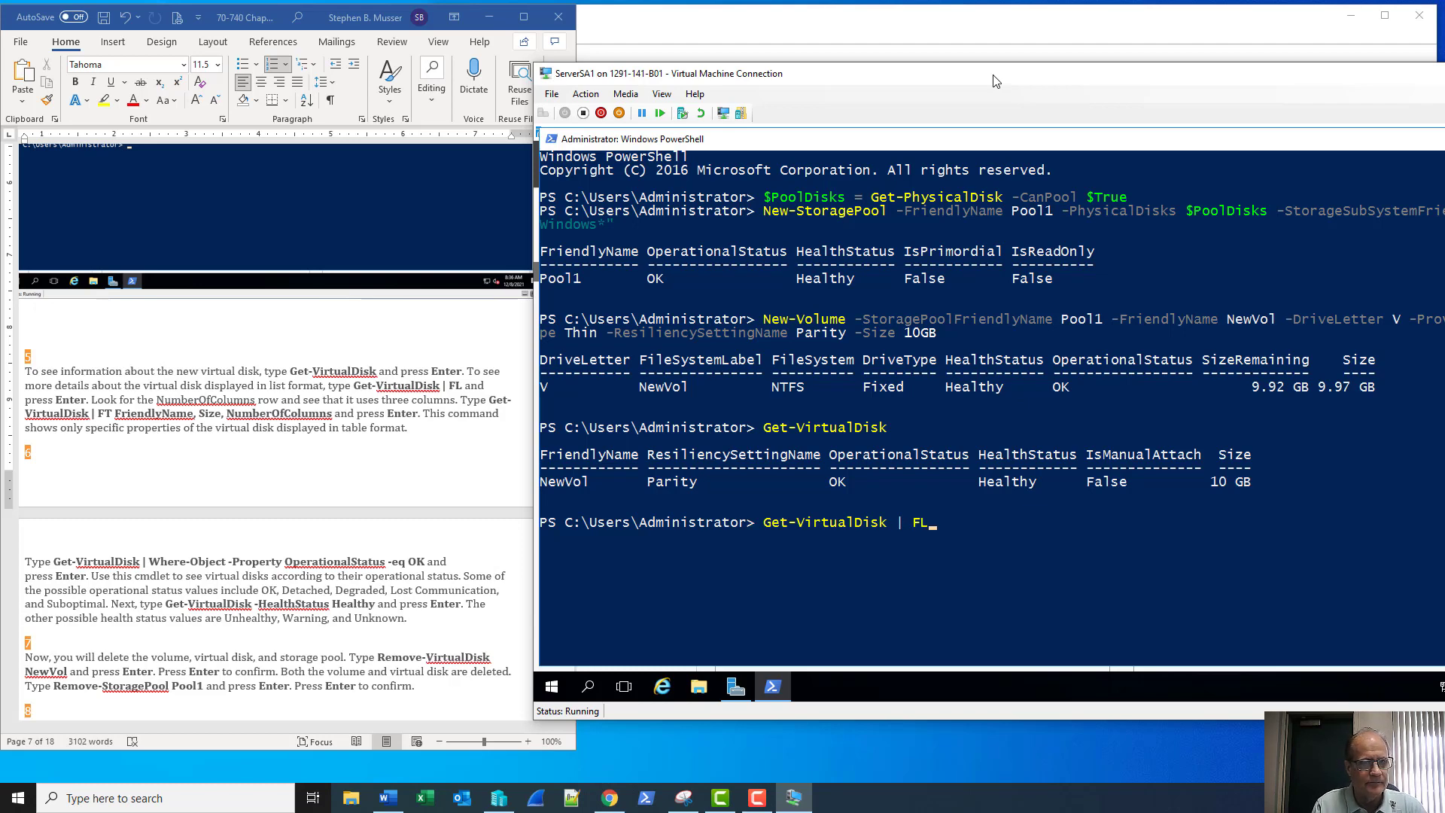
key("Return")
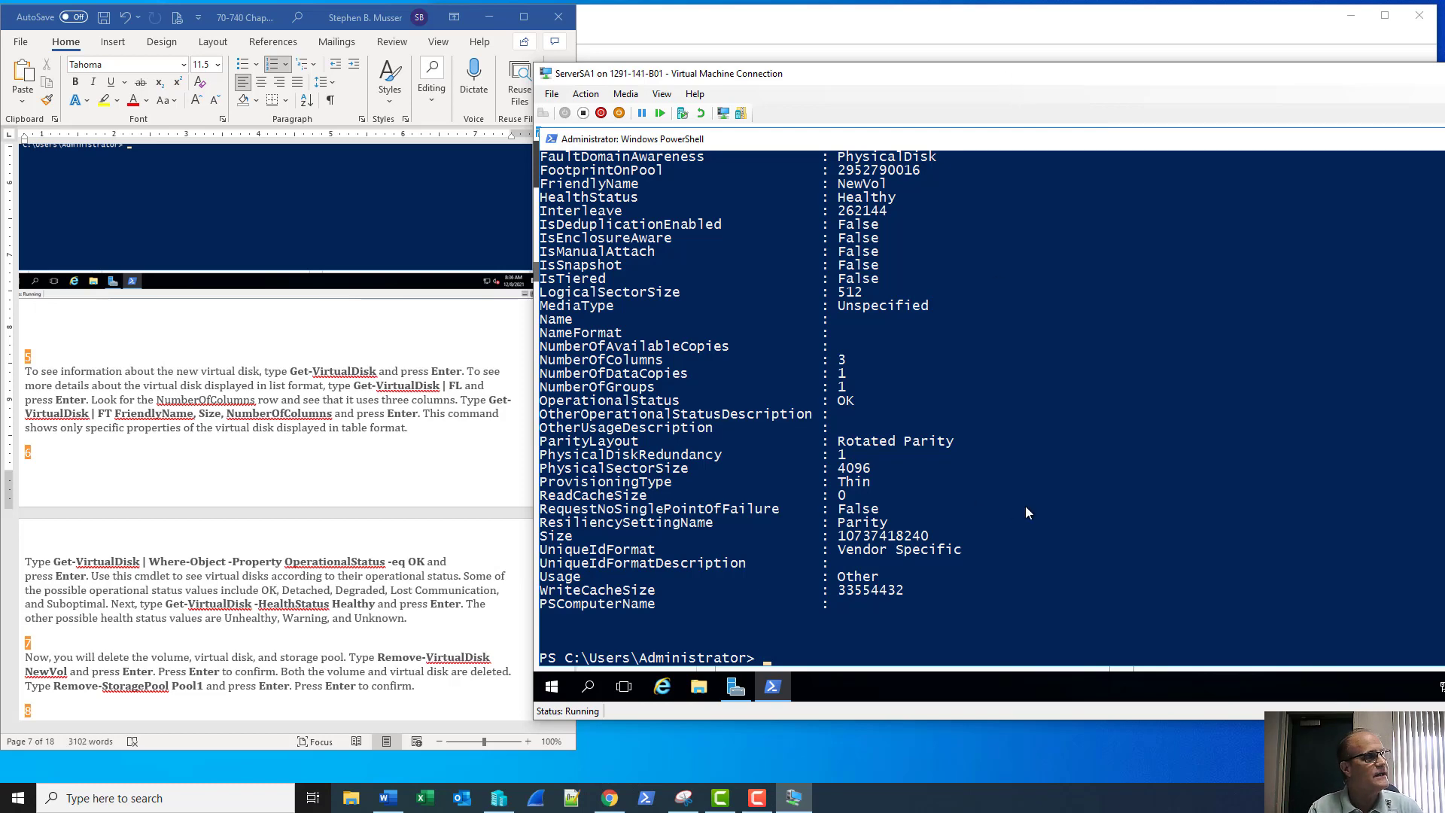
scroll(1025, 508, "up", 8)
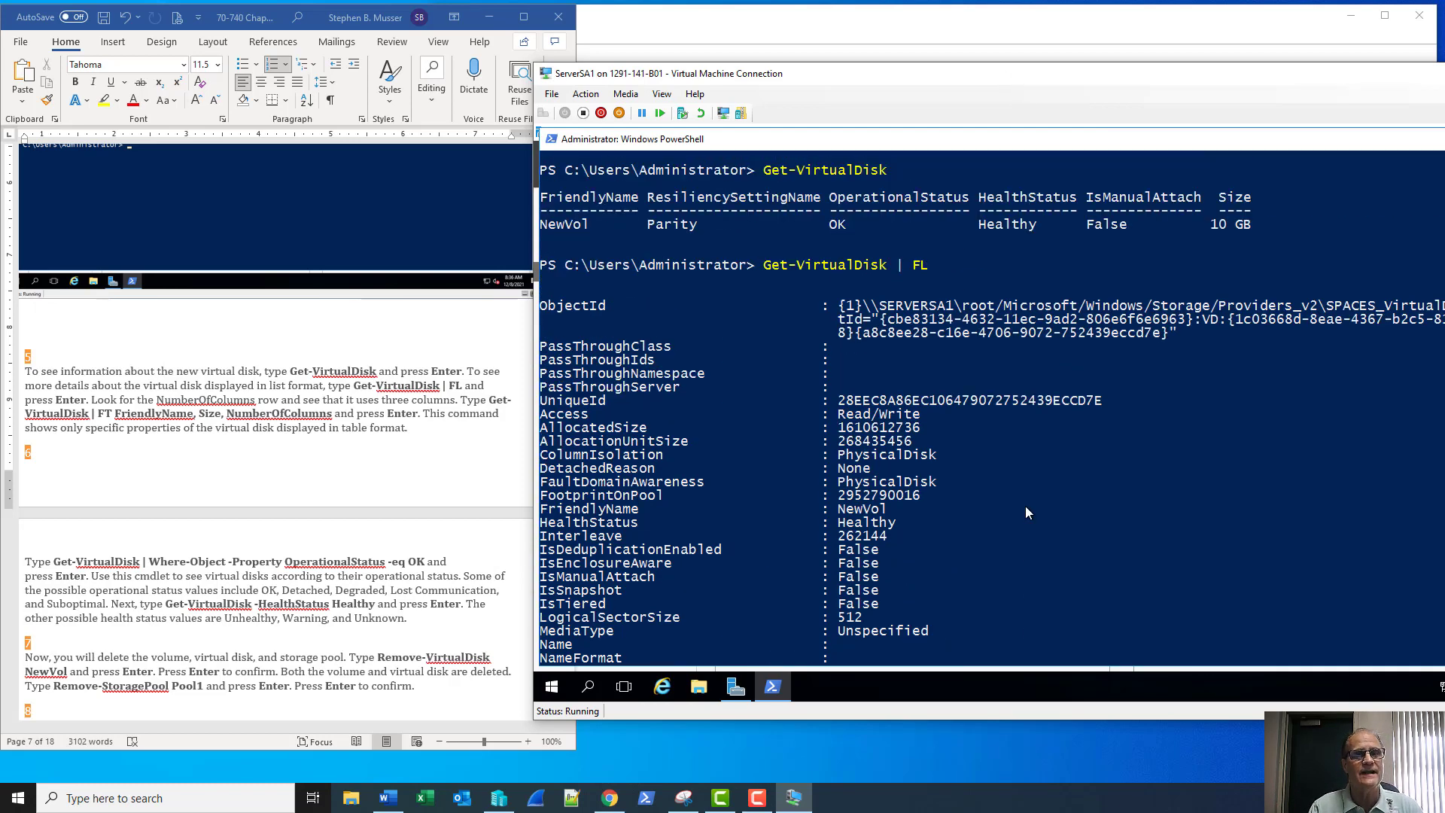
scroll(1026, 507, "down", 4)
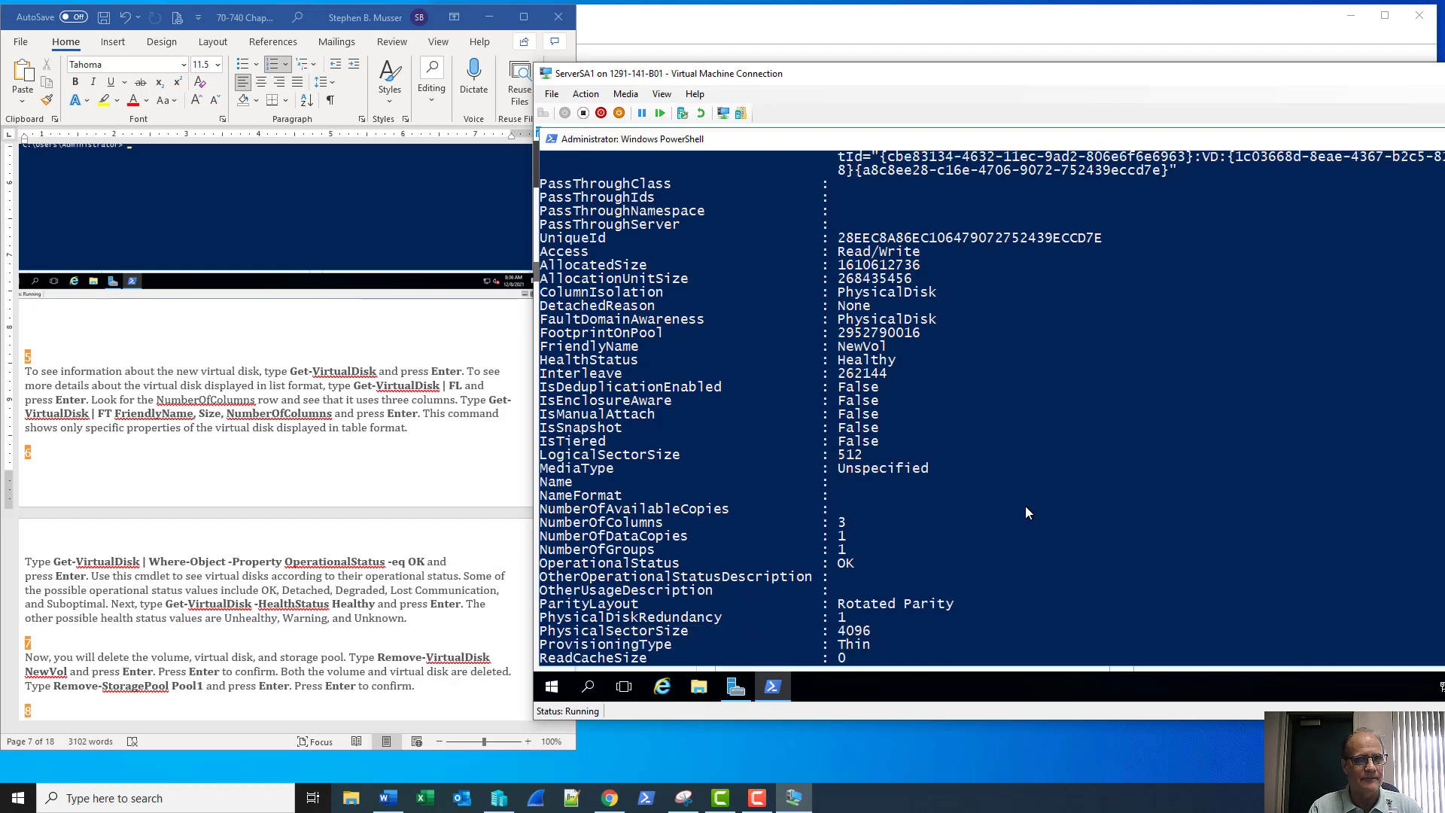
scroll(1025, 513, "down", 5)
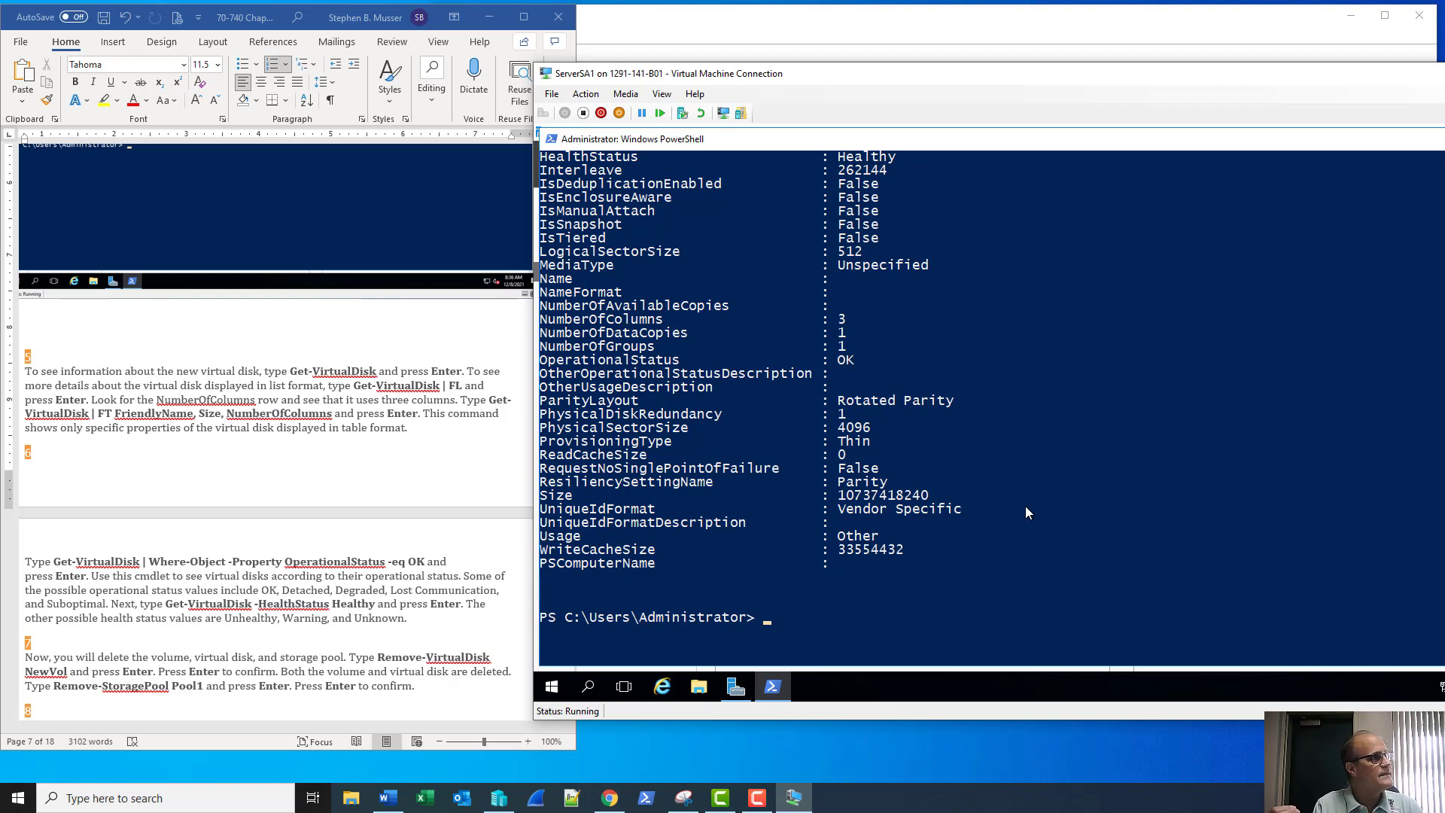
Run Get-VirtualDisk -HealthStatus Healthy, which returns NewVol as a healthy 10 GB Parity disk
type("Get-VirtualDisk")
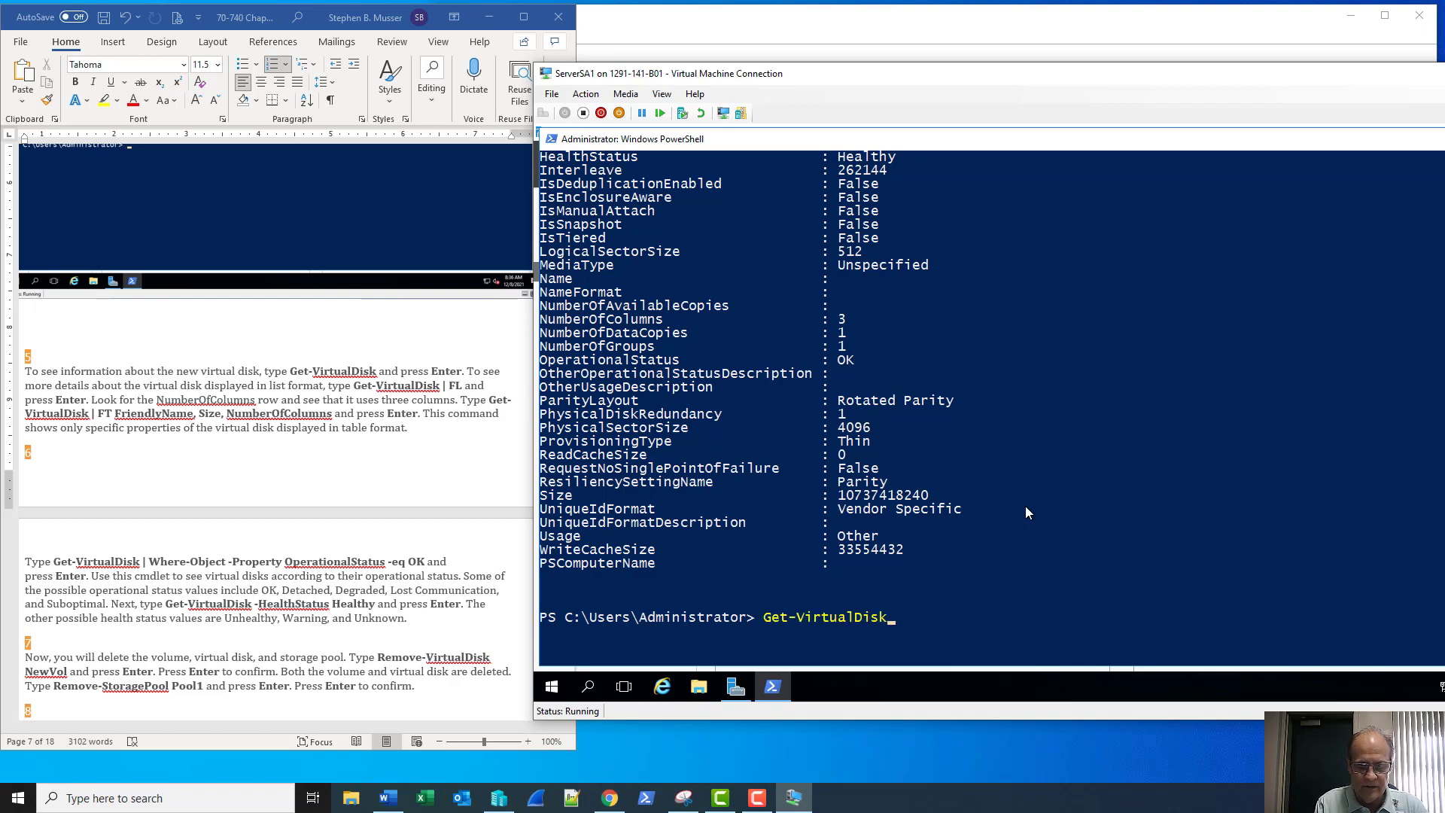
type(" -")
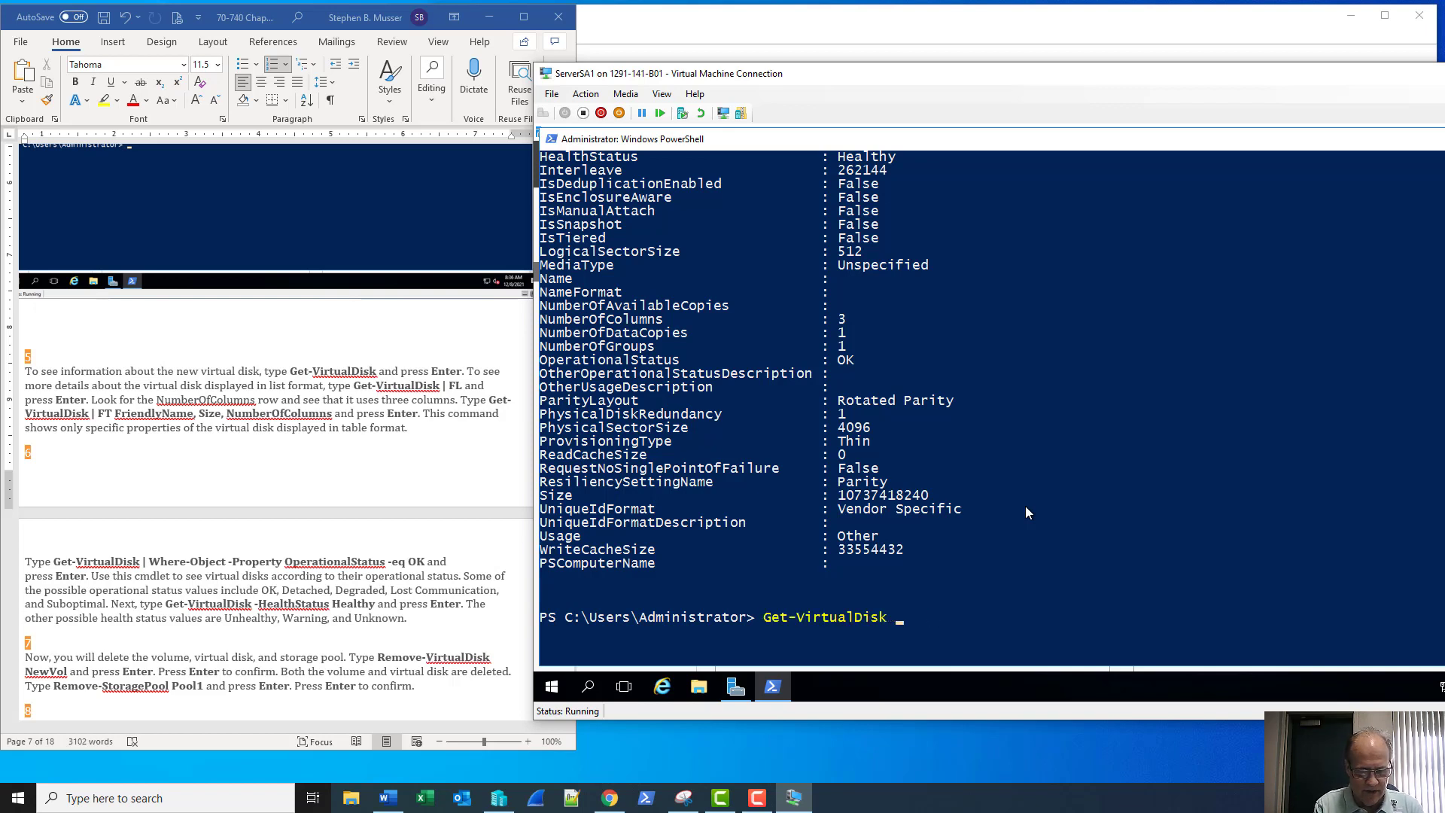
type("He")
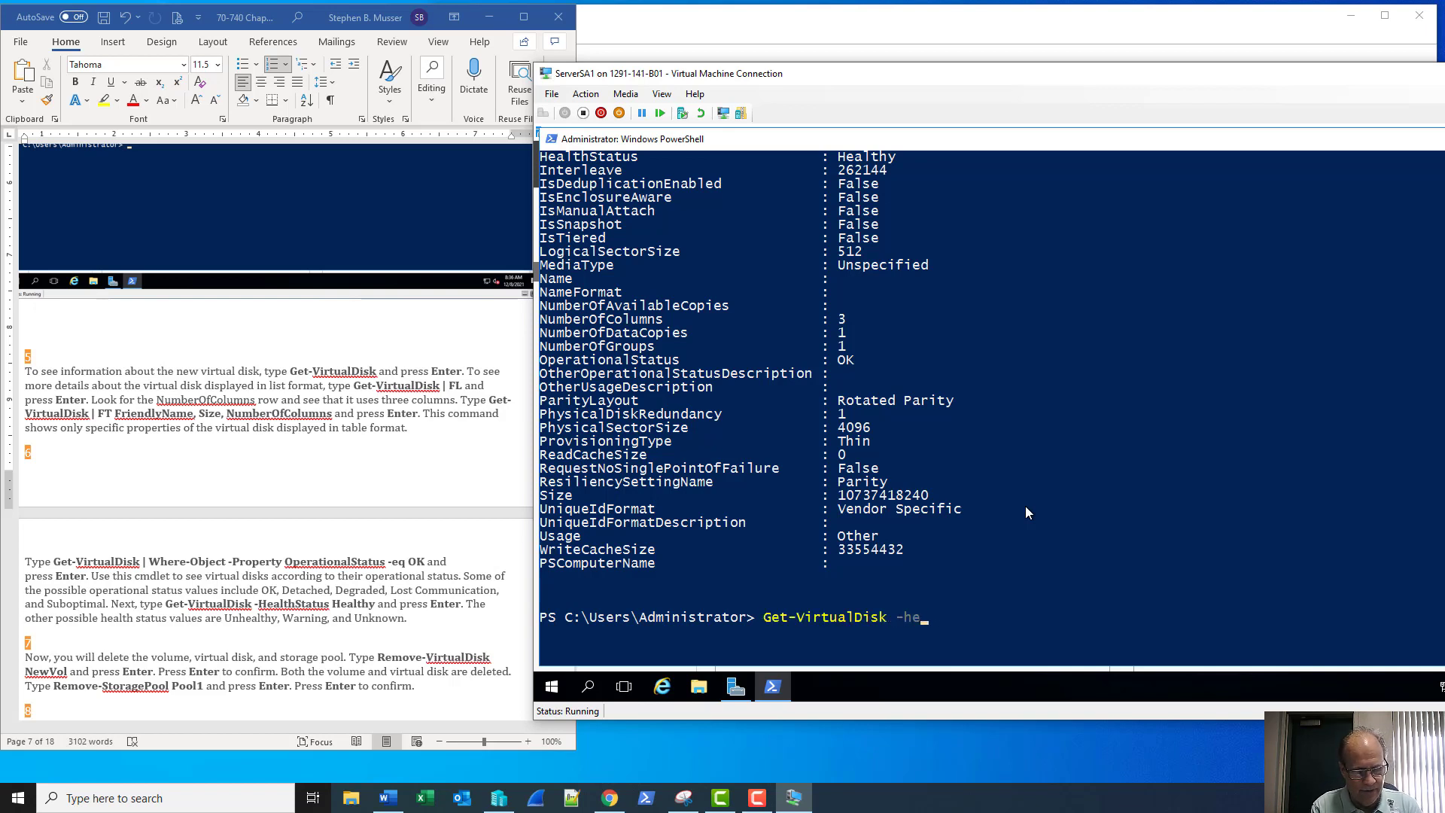
key("Tab")
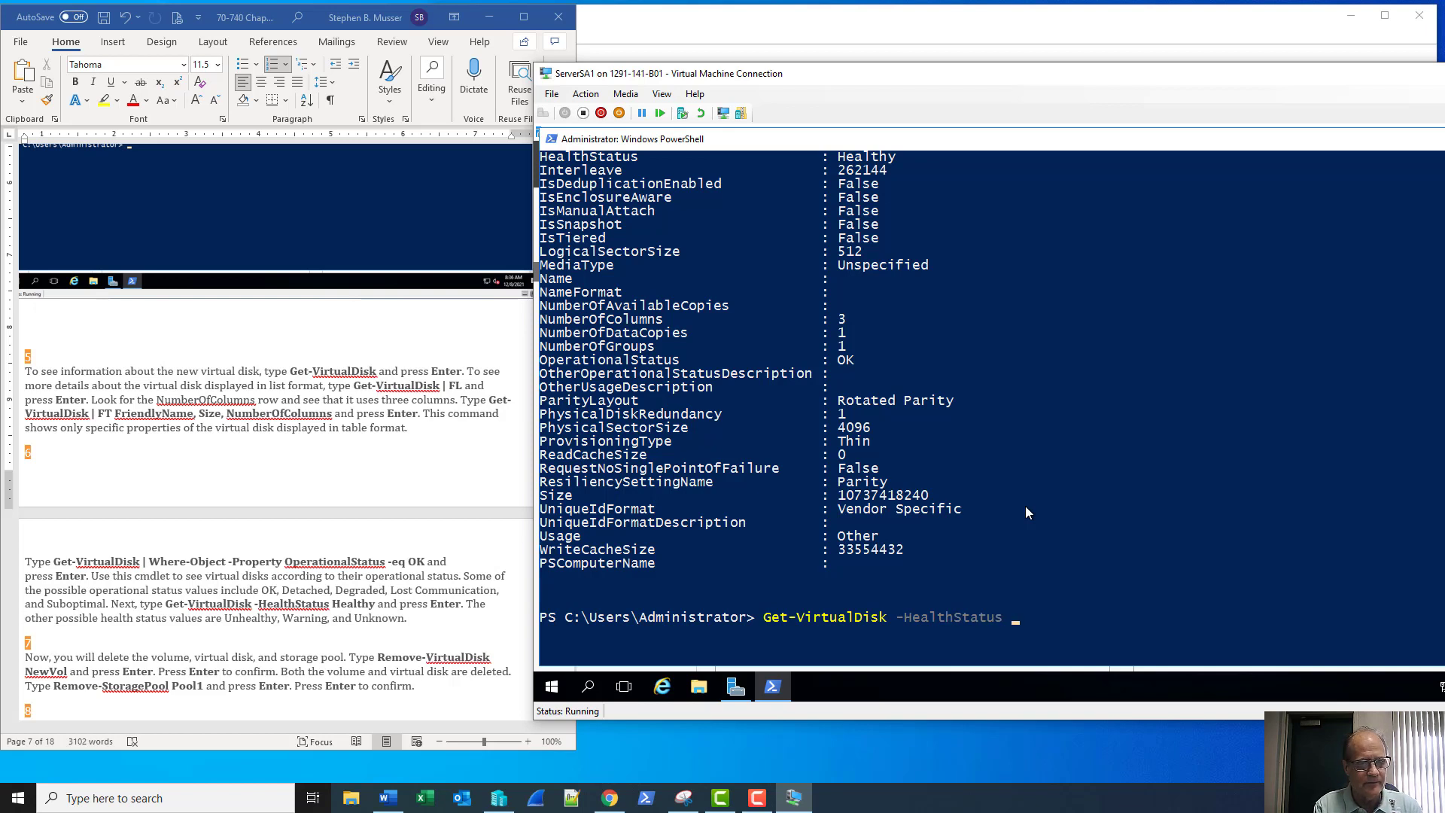
type("hea")
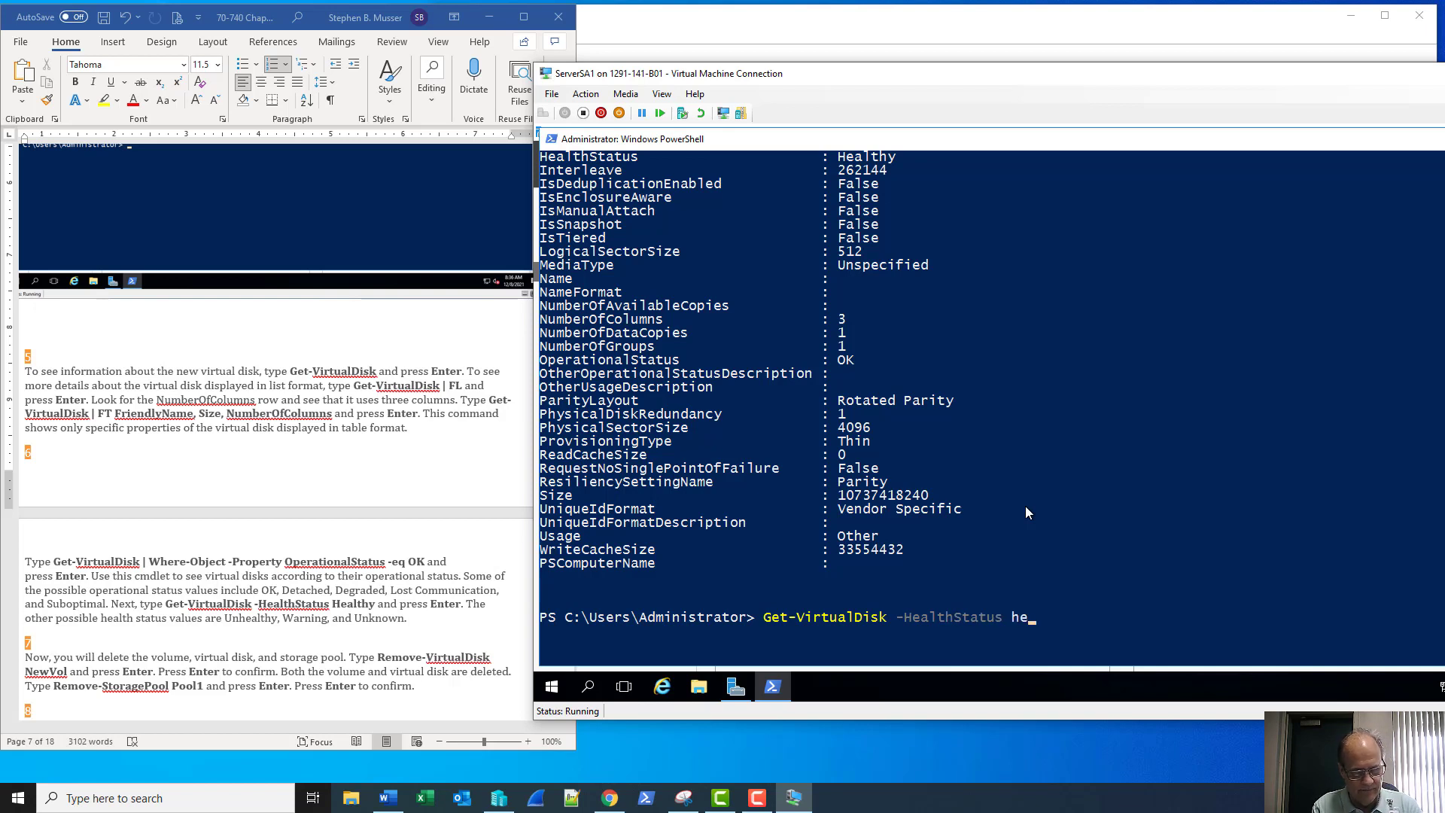
key("BackSpace")
key("BackSpace")
key("BackSpace")
type("Hea")
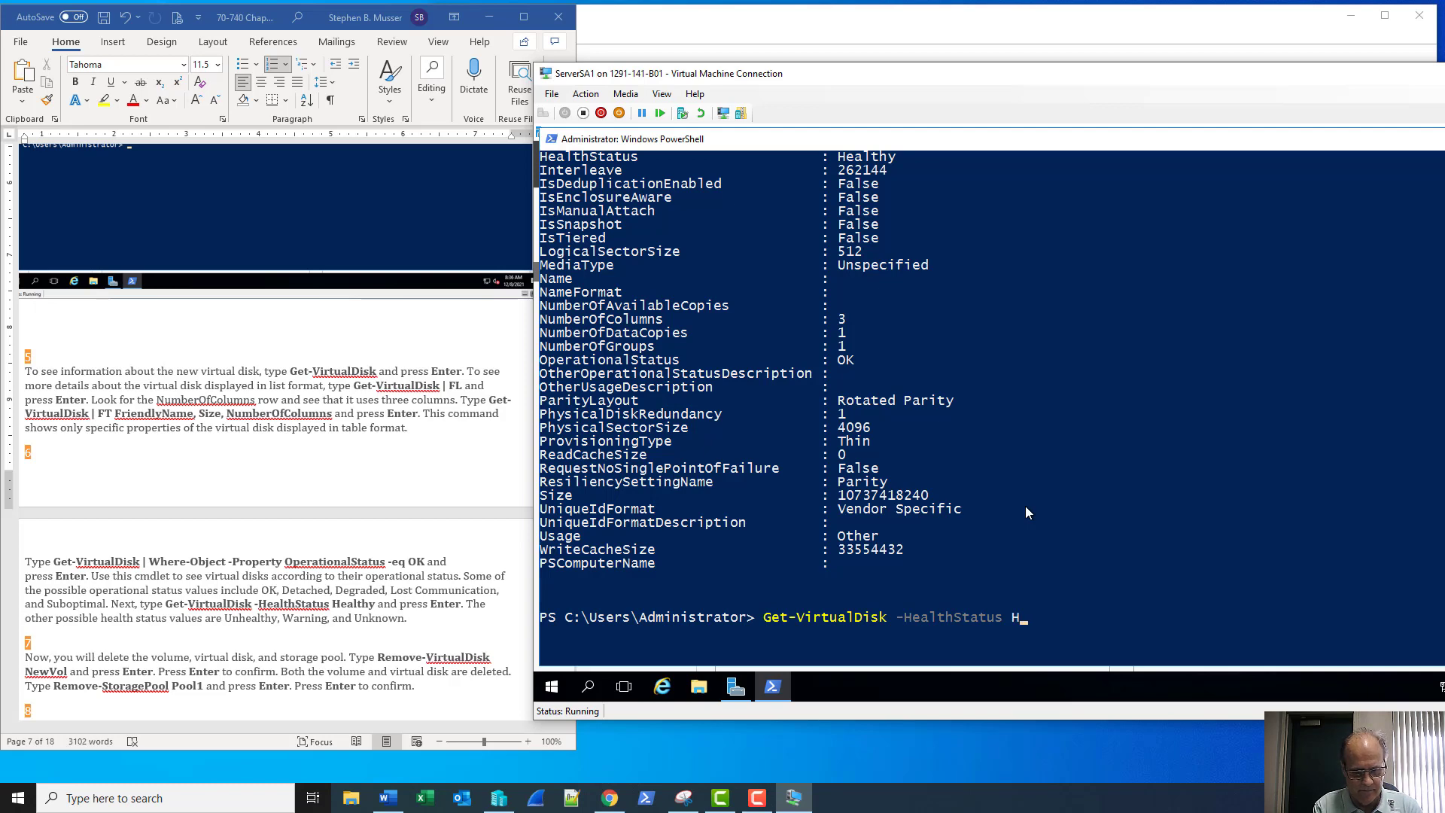
type("lthy")
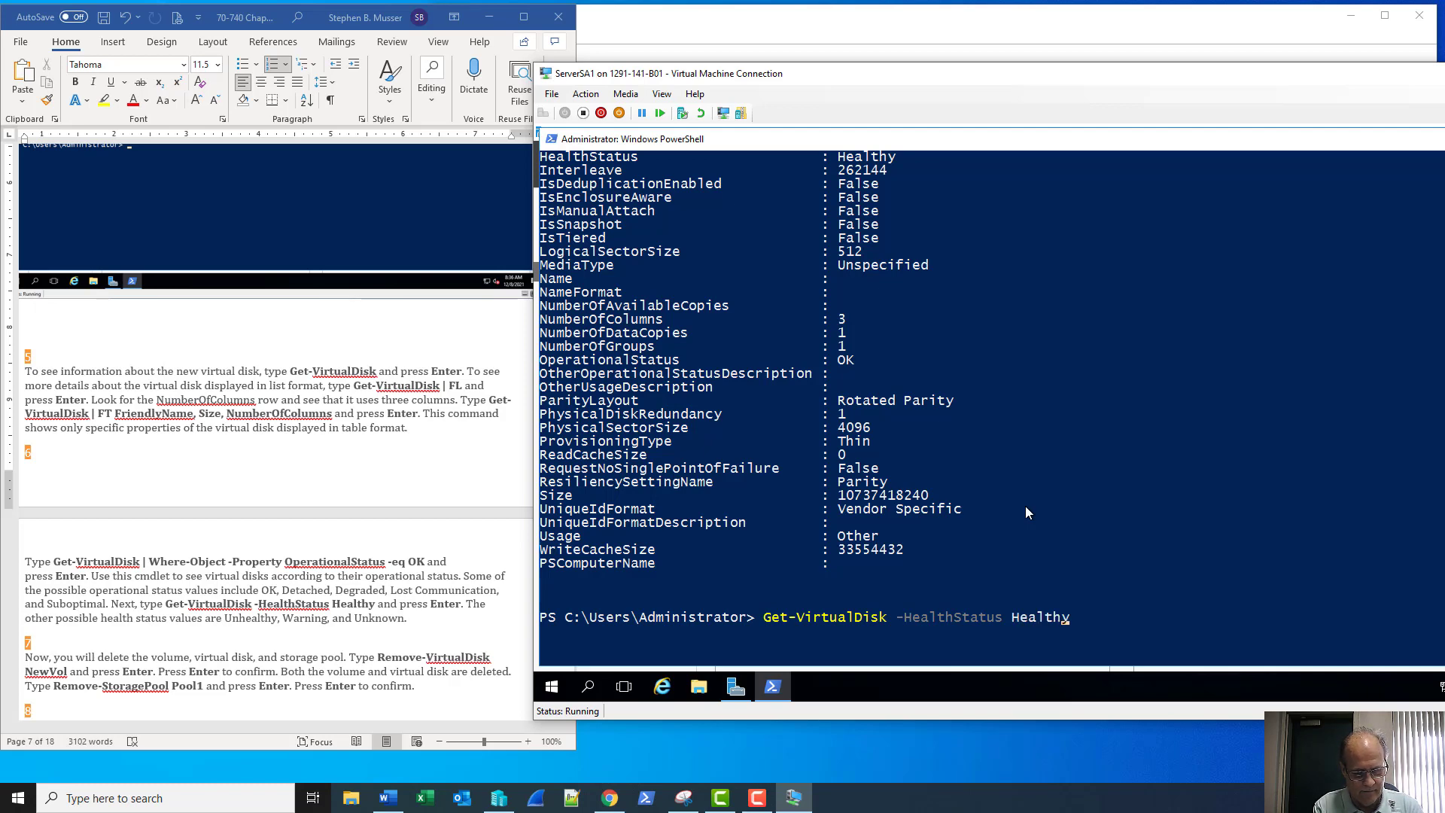
key("Return")
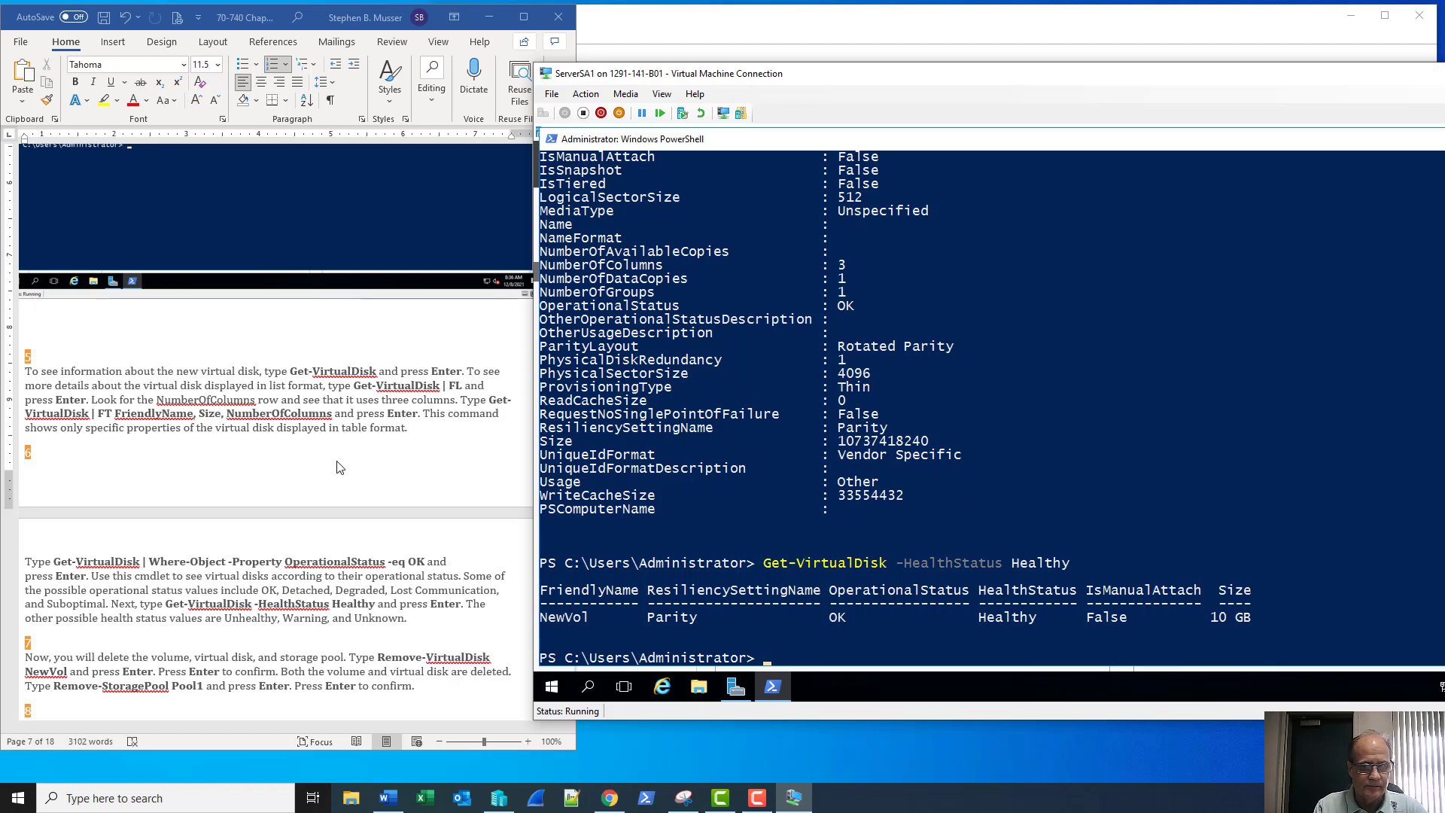
scroll(328, 416, "down", 3)
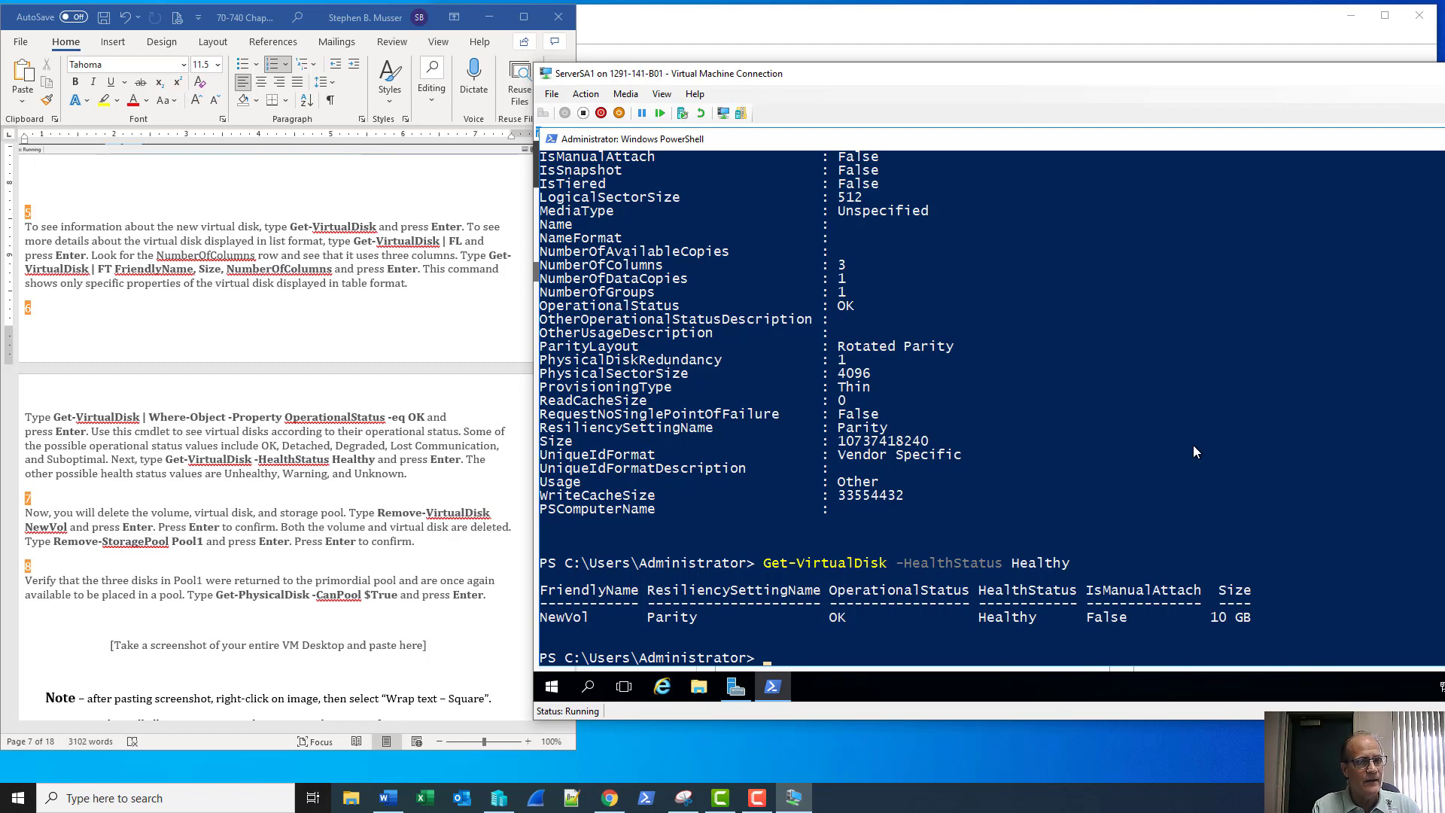
Remove the NewVol virtual disk with Remove-VirtualDisk, confirming with y
type("rem")
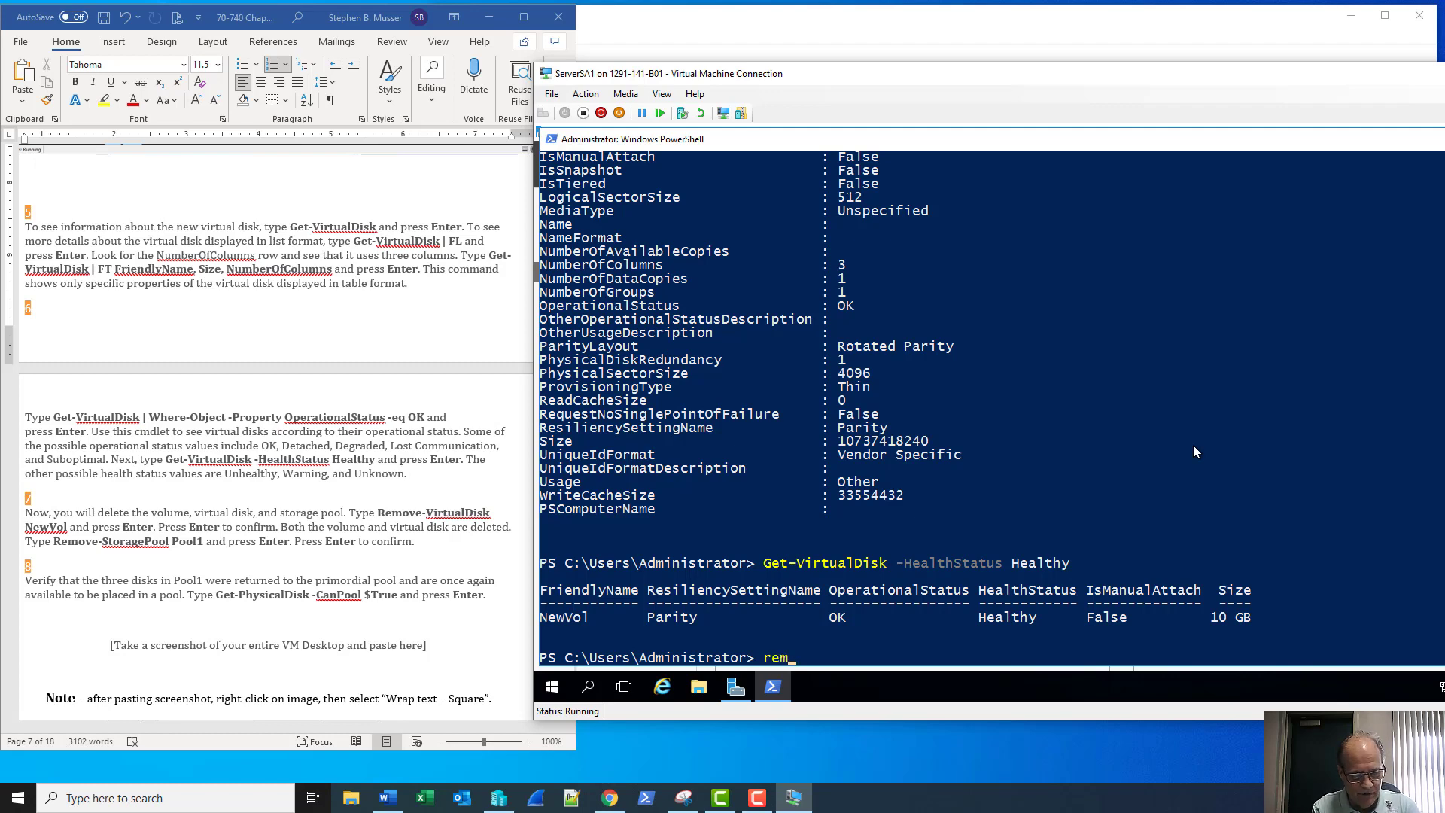
type("ove-vir")
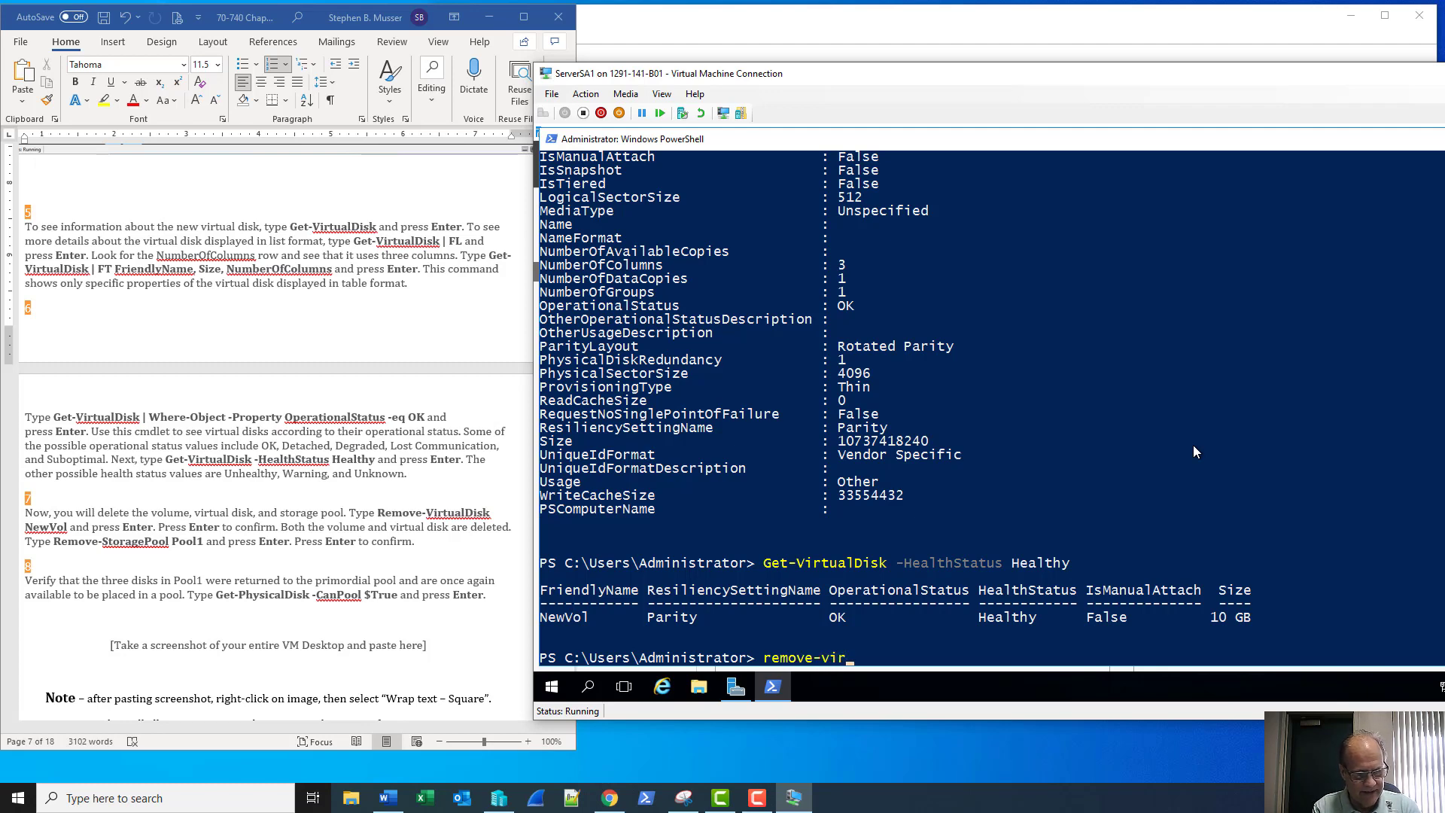
key("Tab")
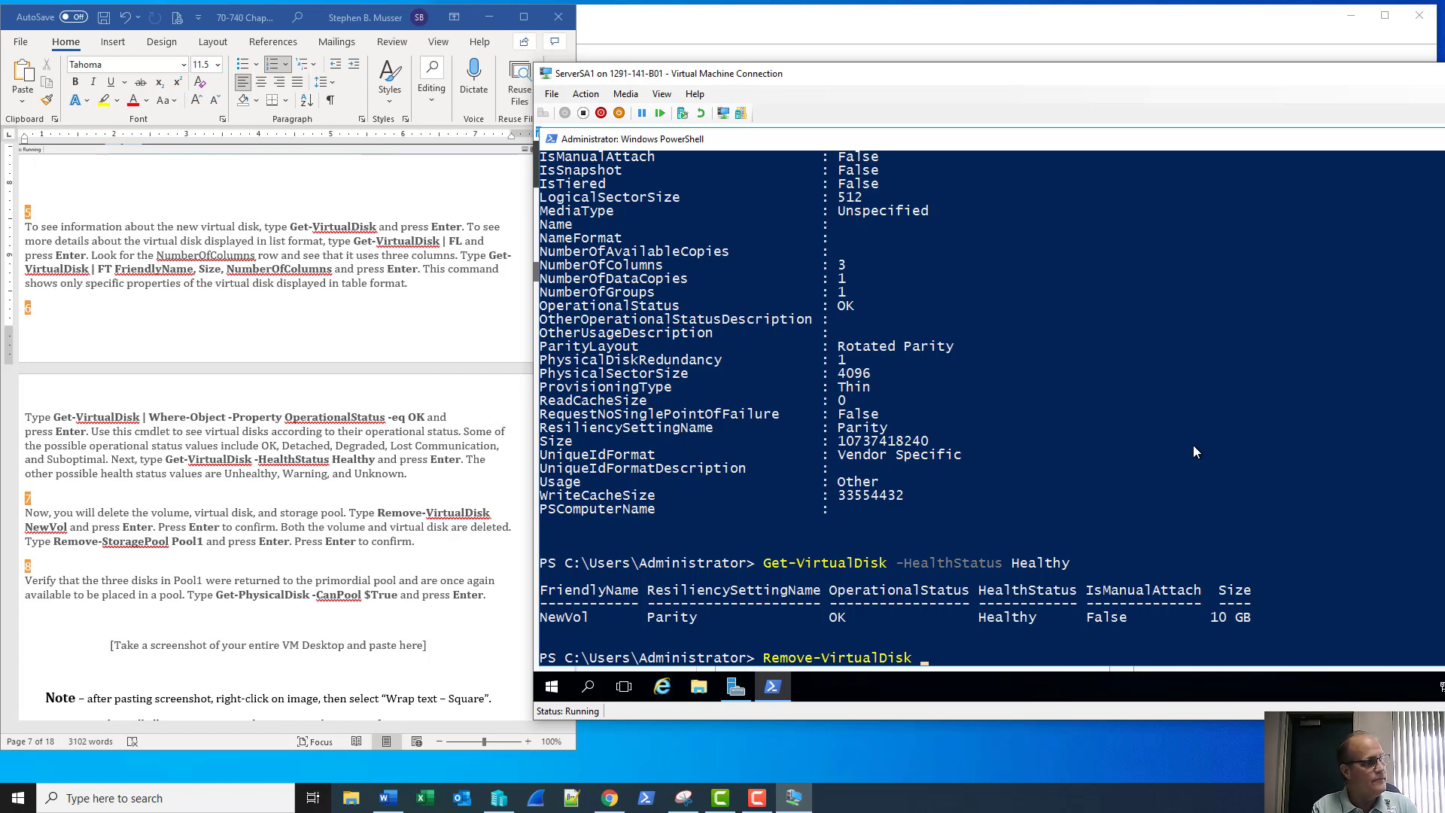
type("New")
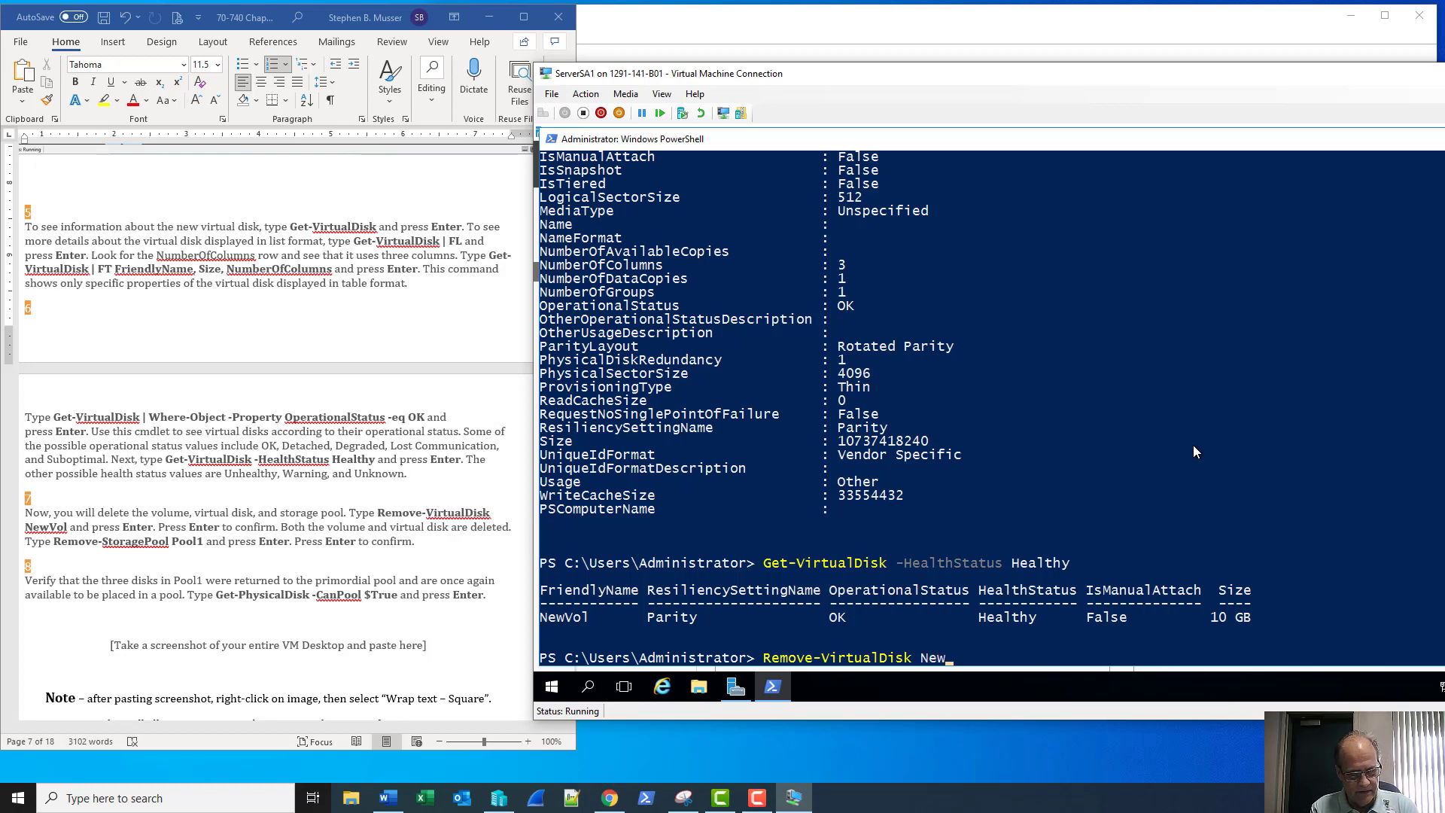
type("Vol")
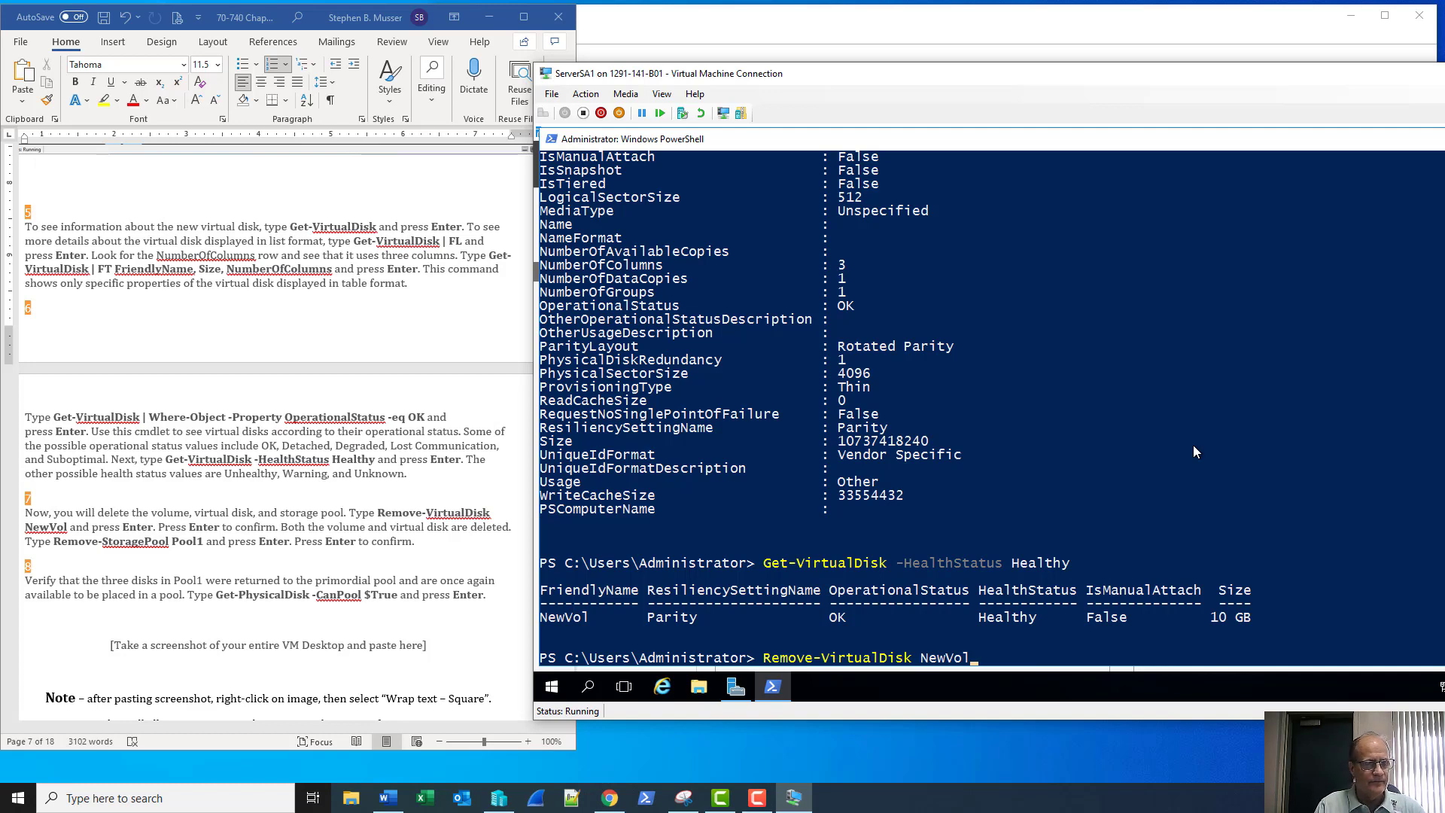
key("Return")
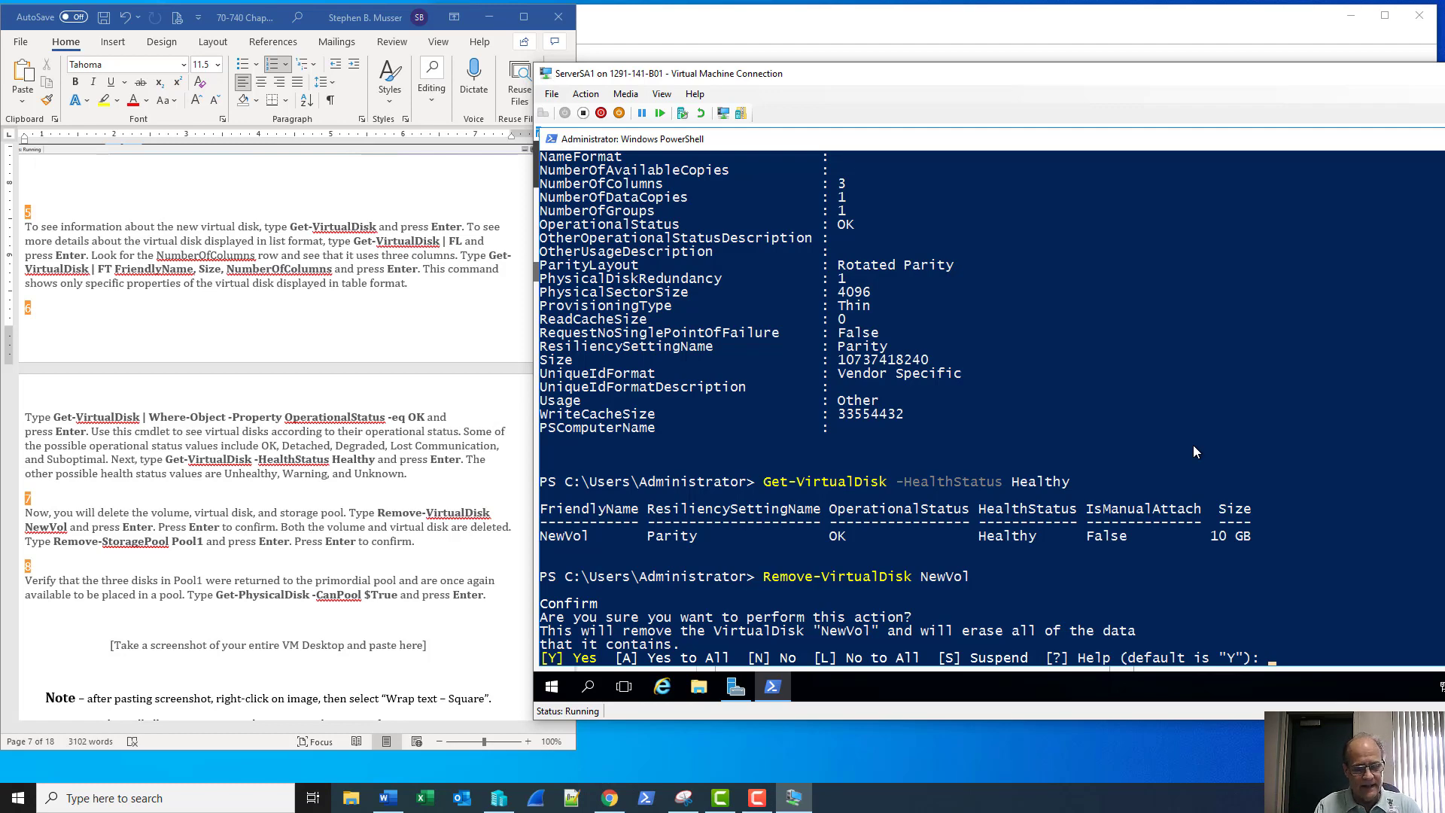
type("y")
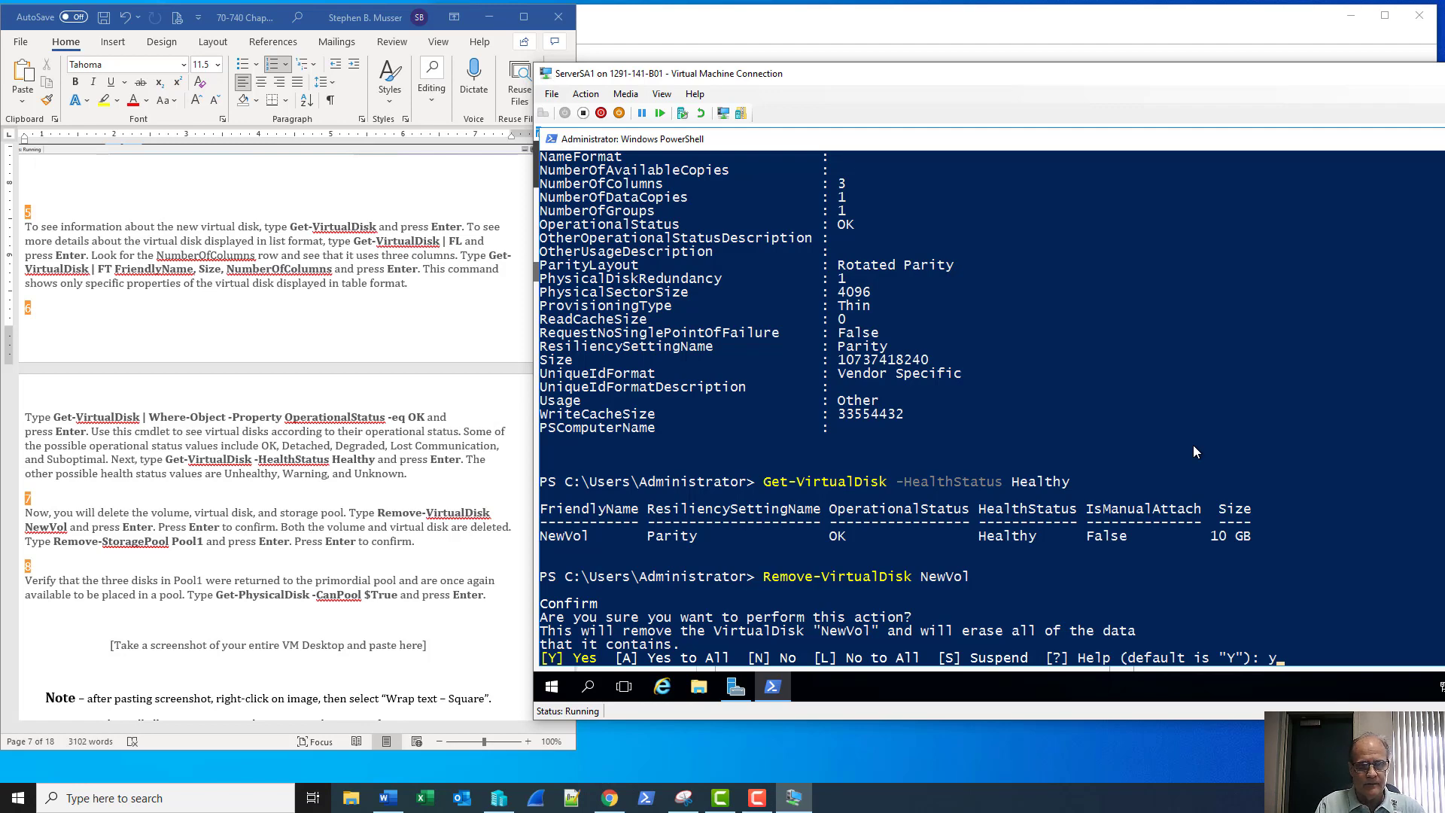
key("Return")
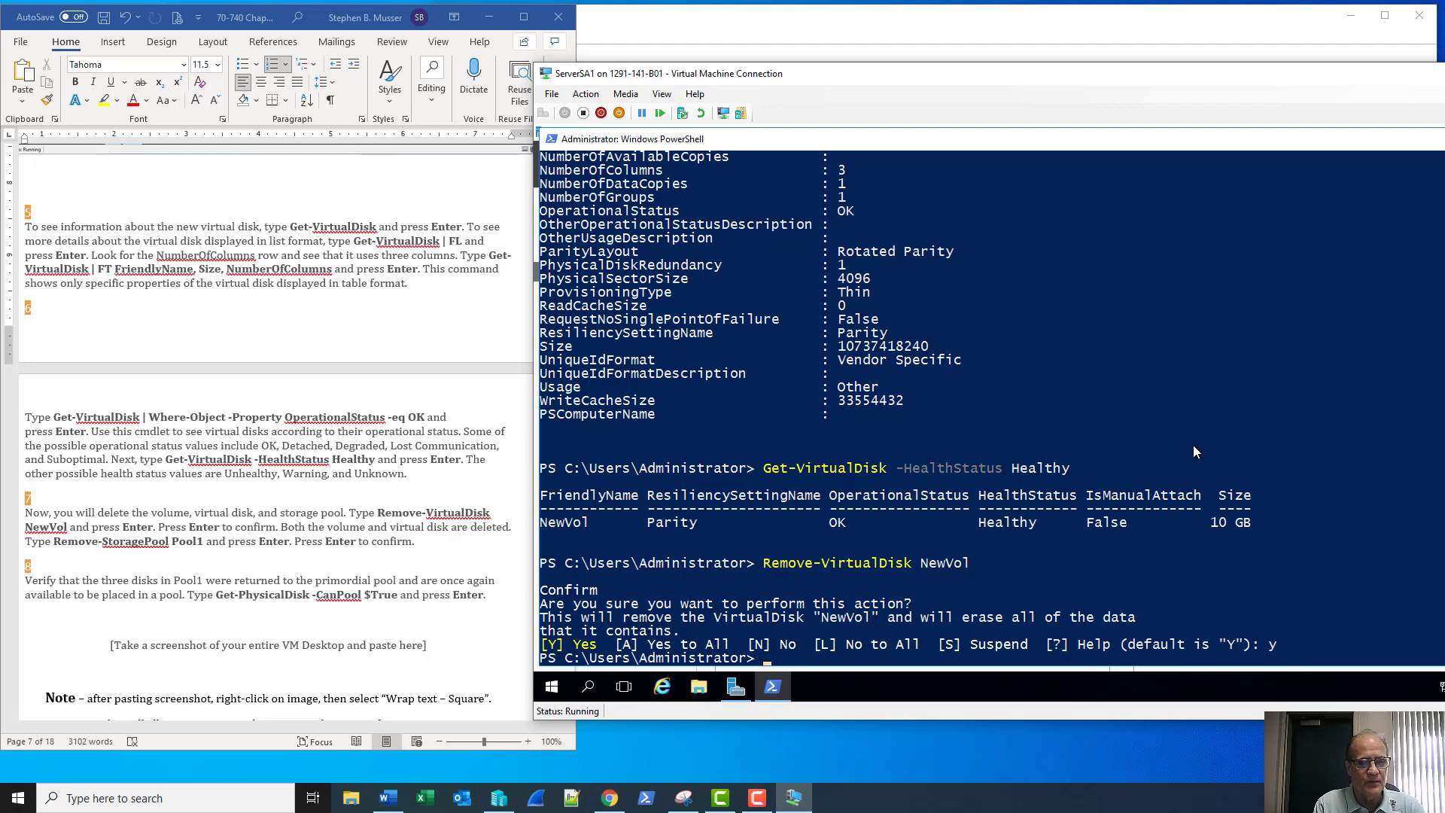
Remove the Pool1 storage pool with Remove-StoragePool, confirming with y
type("remove-")
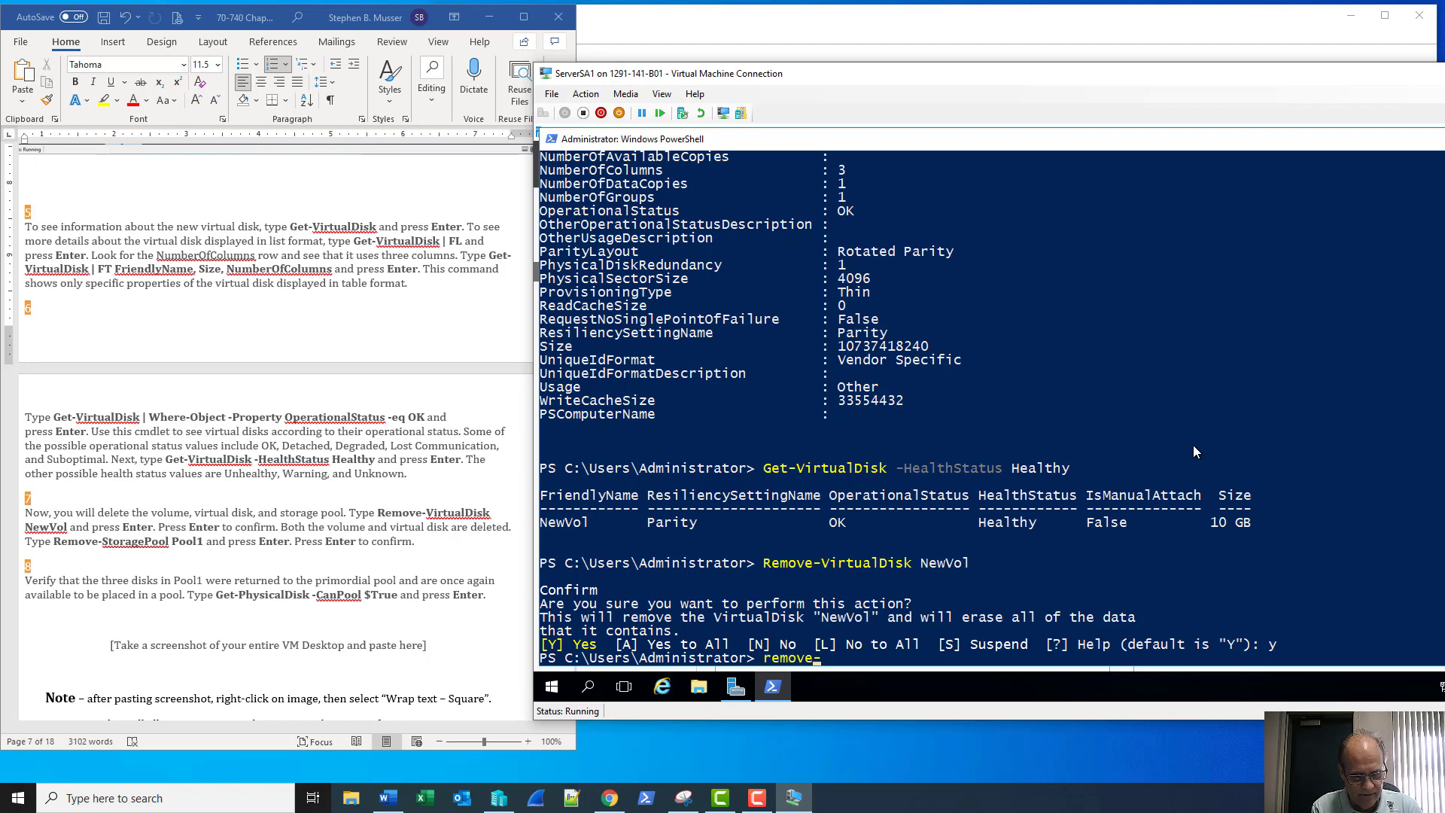
type("stor")
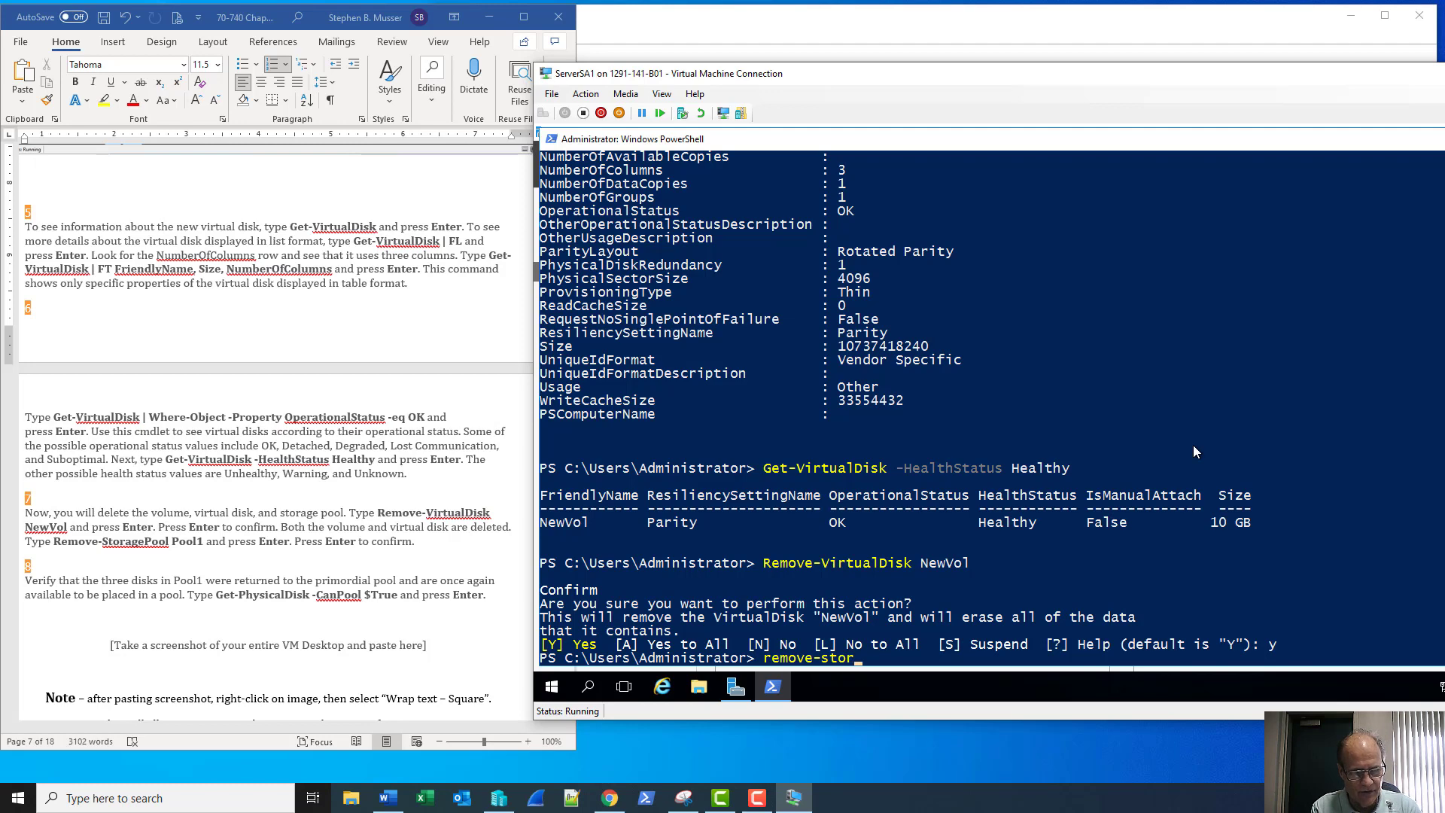
key("Tab")
key("Tab")
key("Tab")
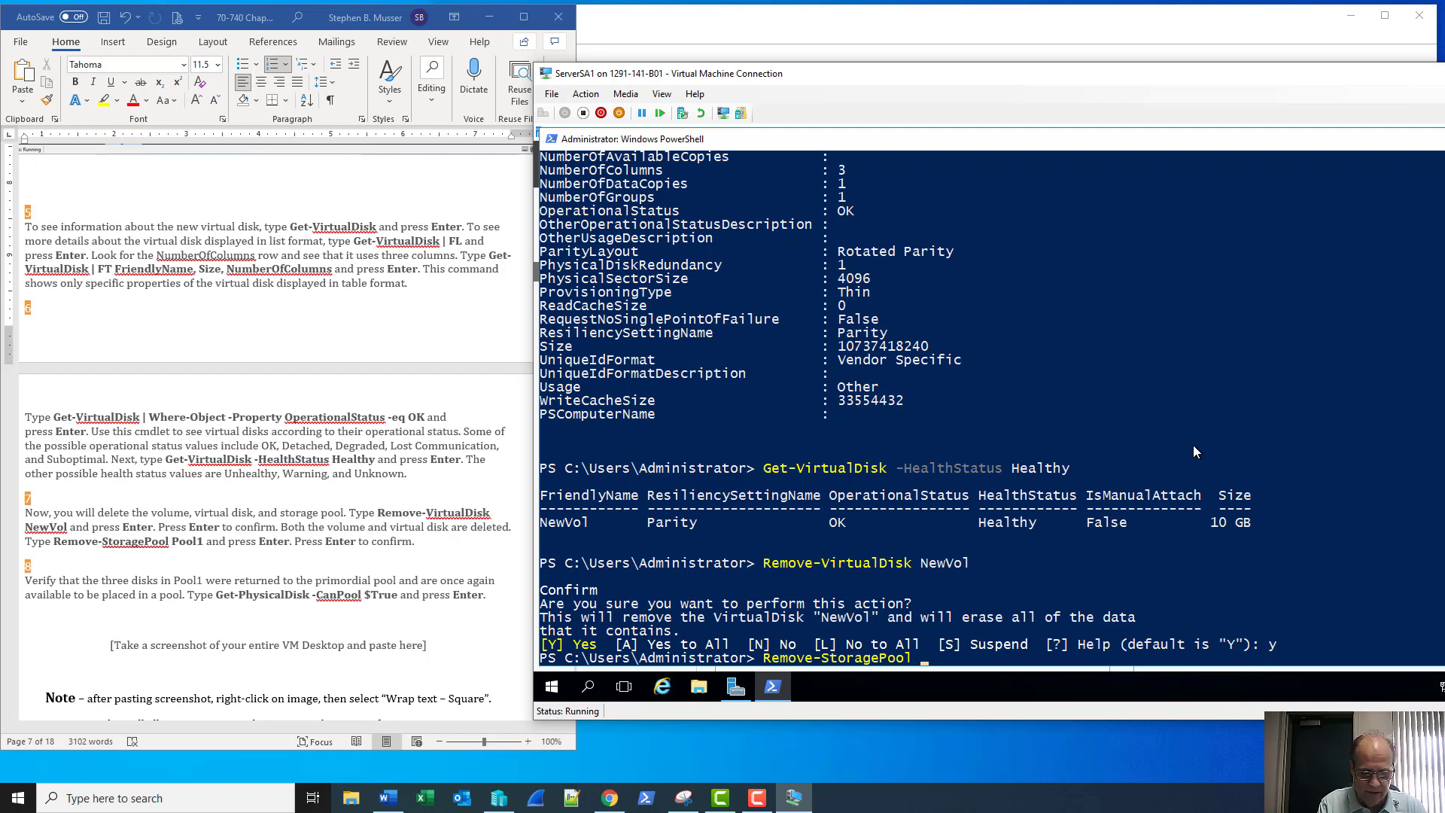
type("Pool1")
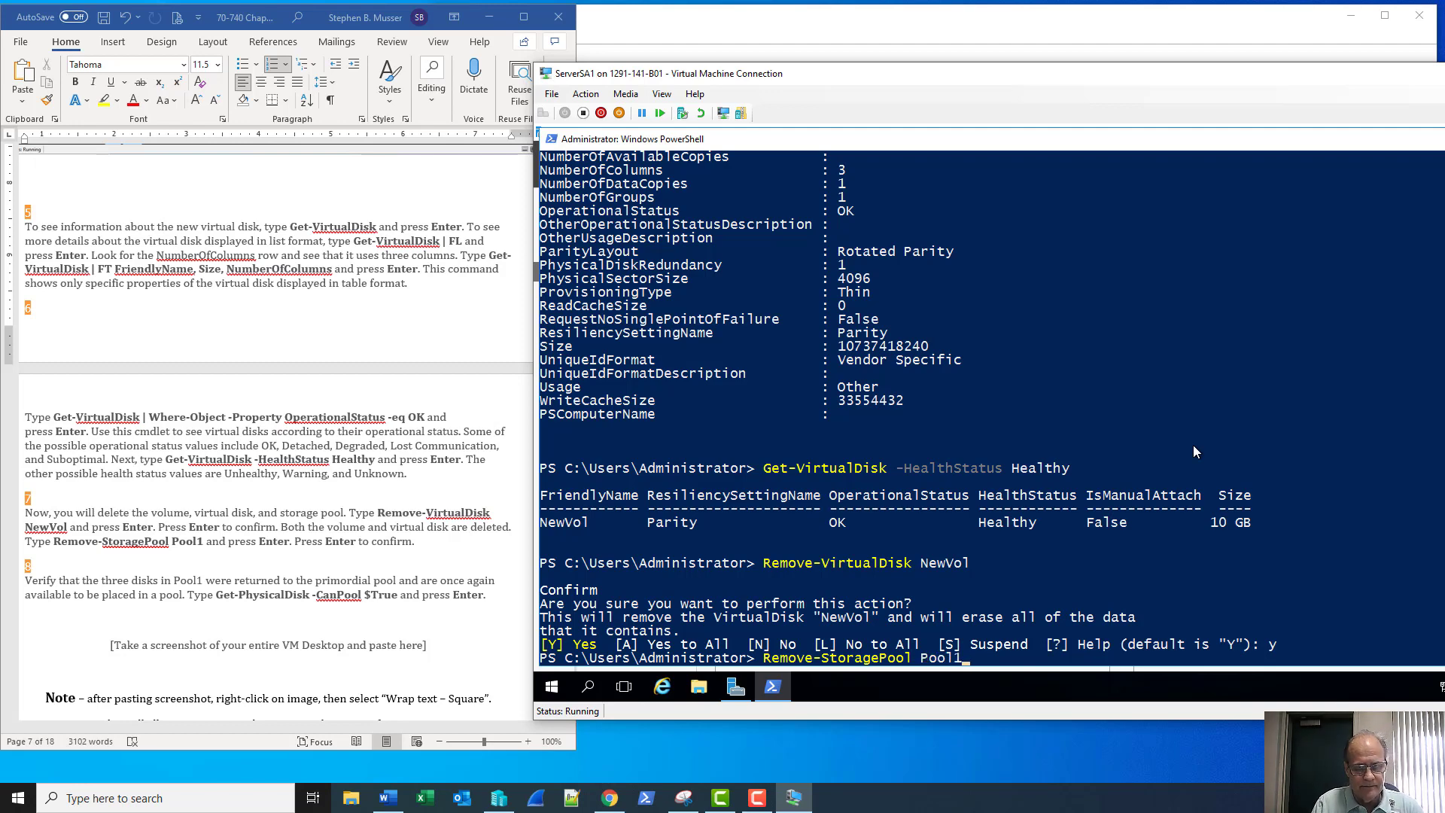
key("Return")
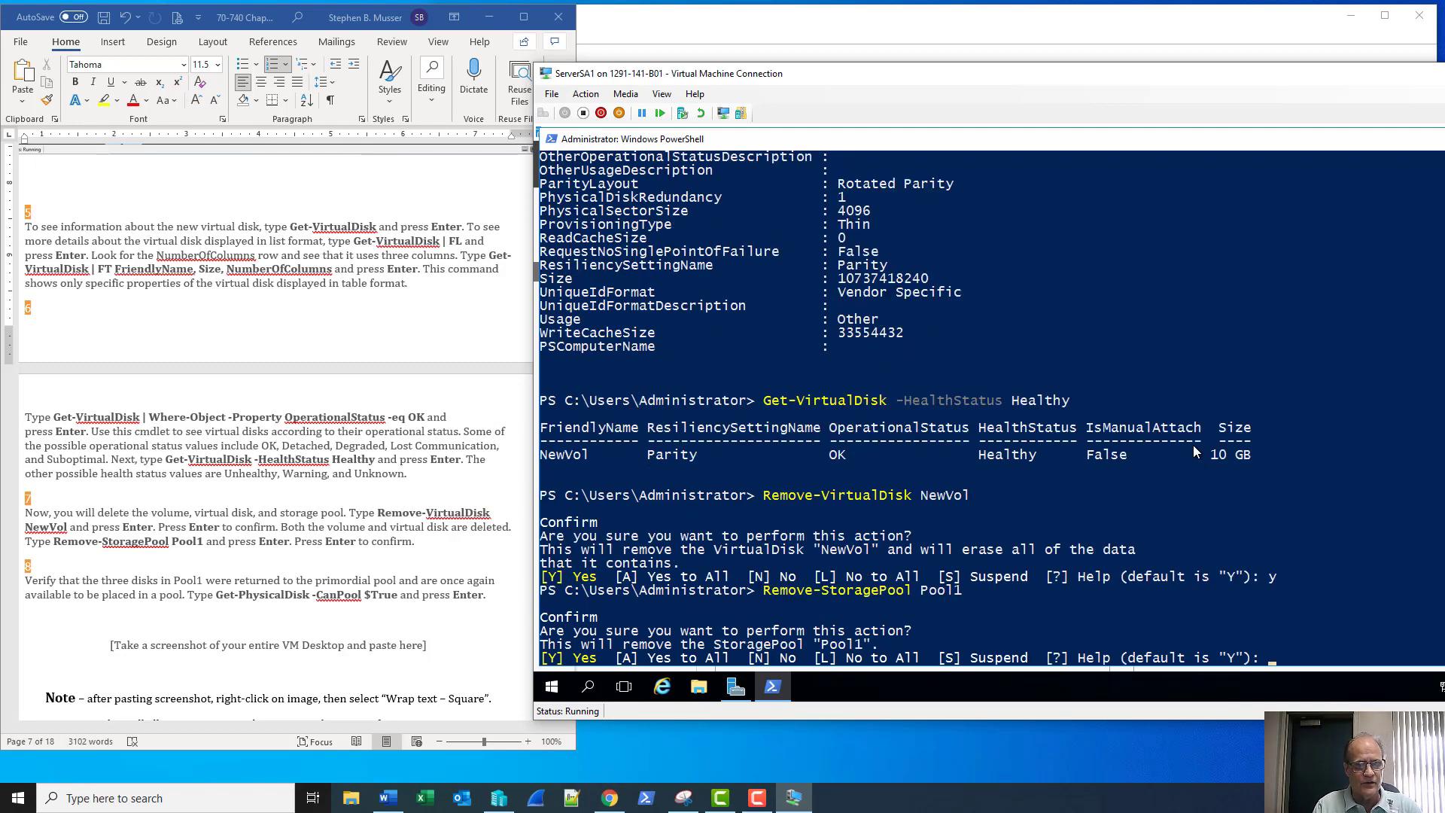
type("y")
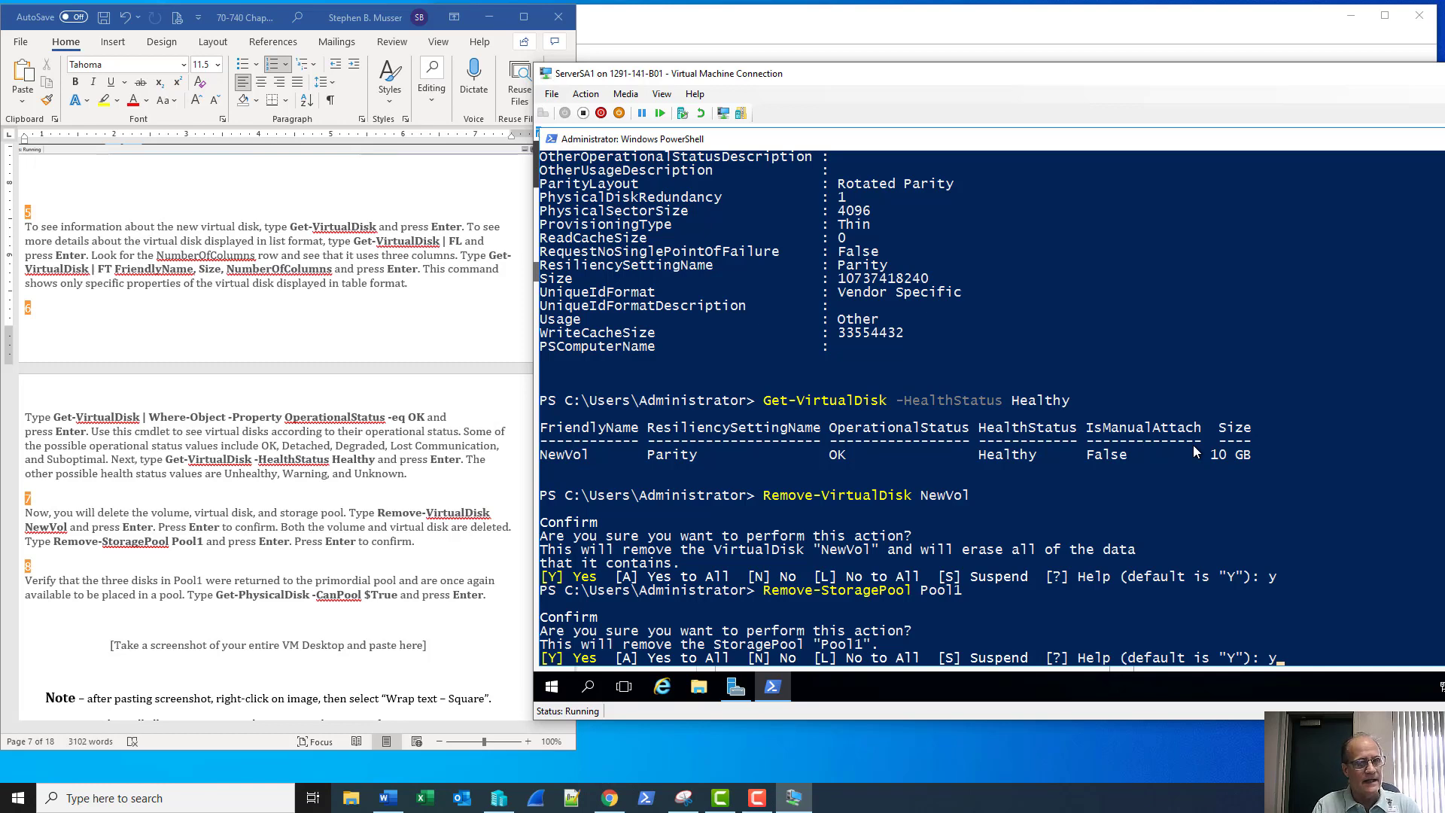
key("Return")
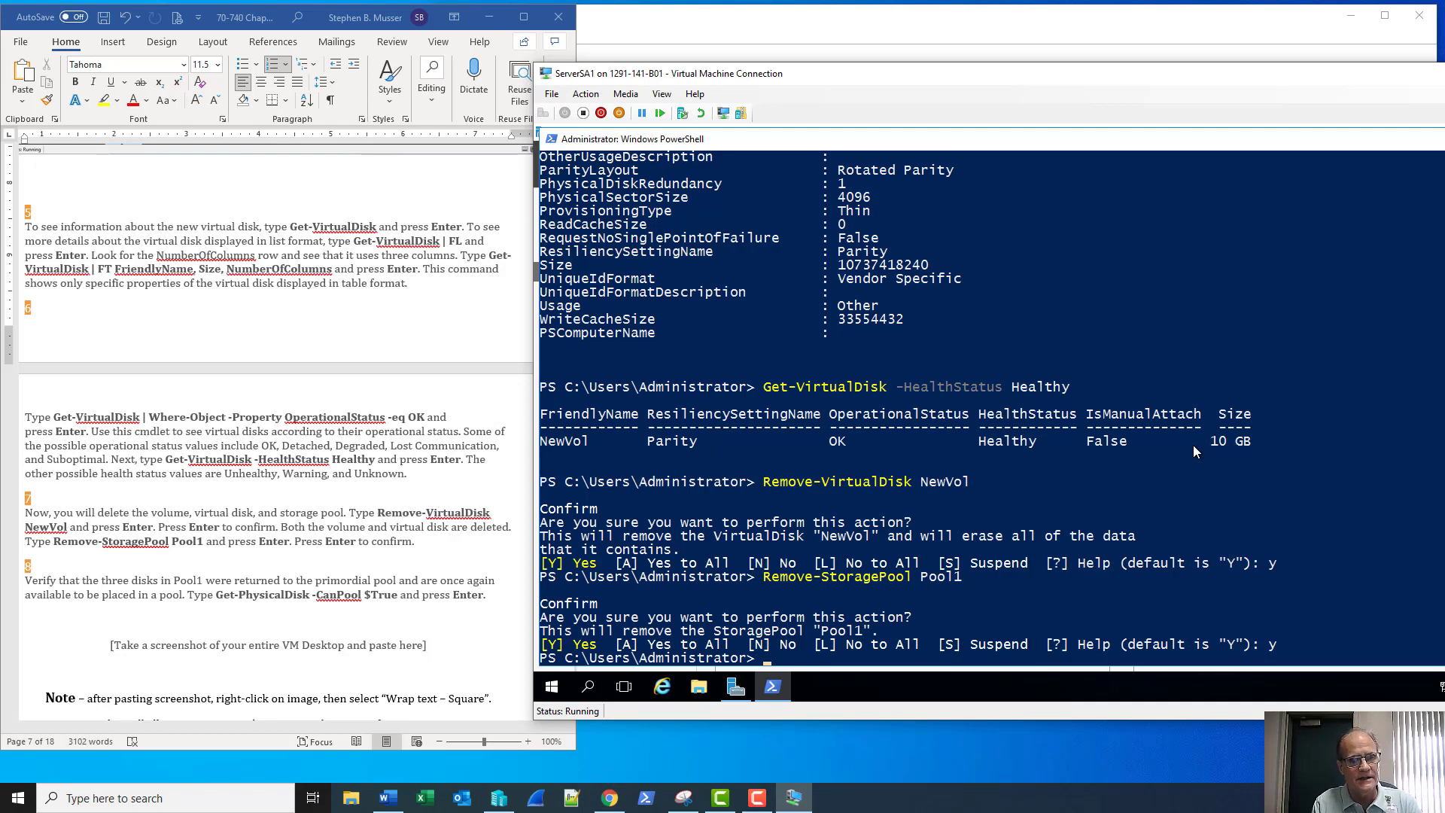
Run Get-PhysicalDisk -CanPool $True, listing the three poolable 10, 20 and 15 GB disks
type("get-ph")
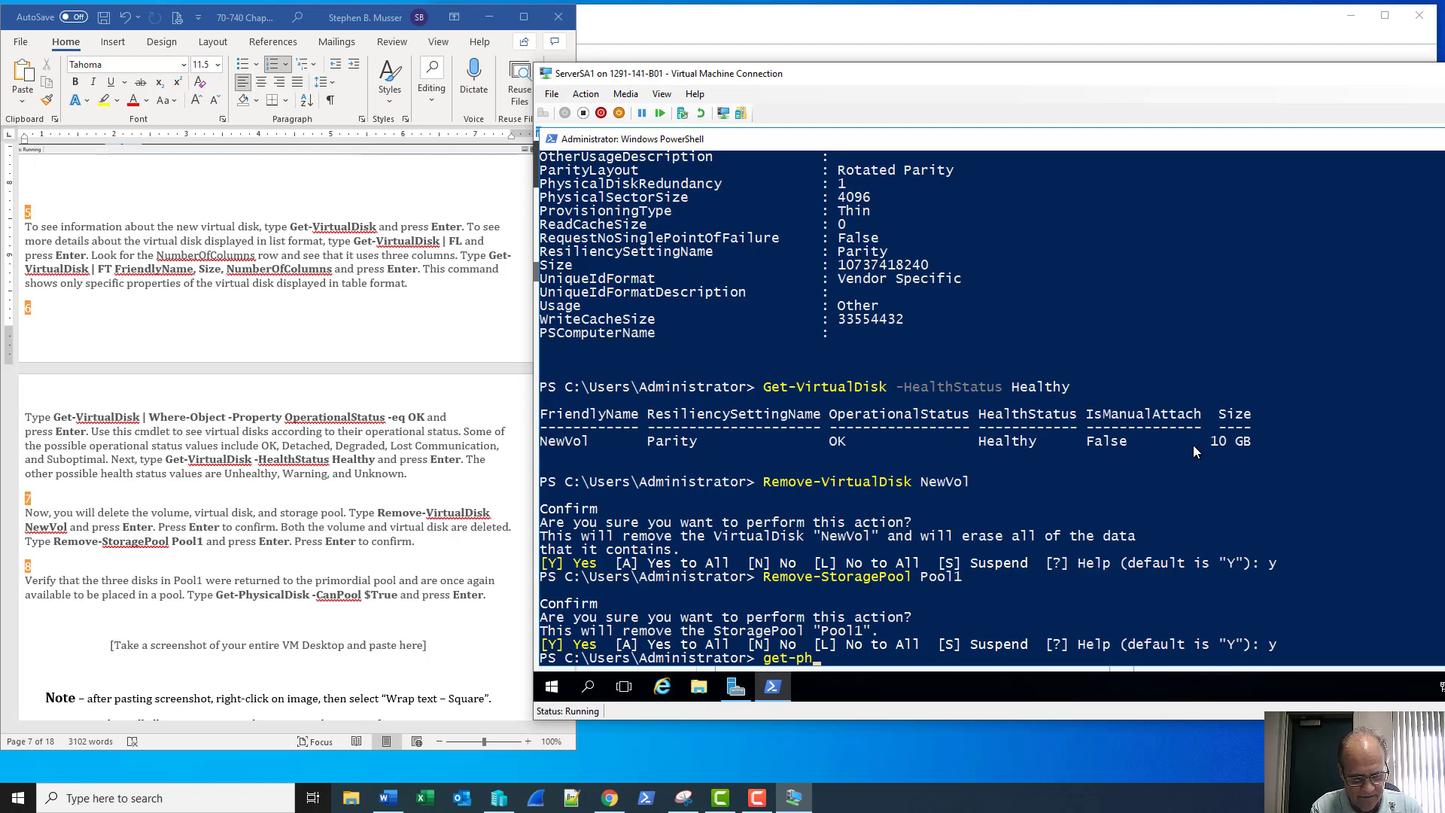
type("i")
key("BackSpace")
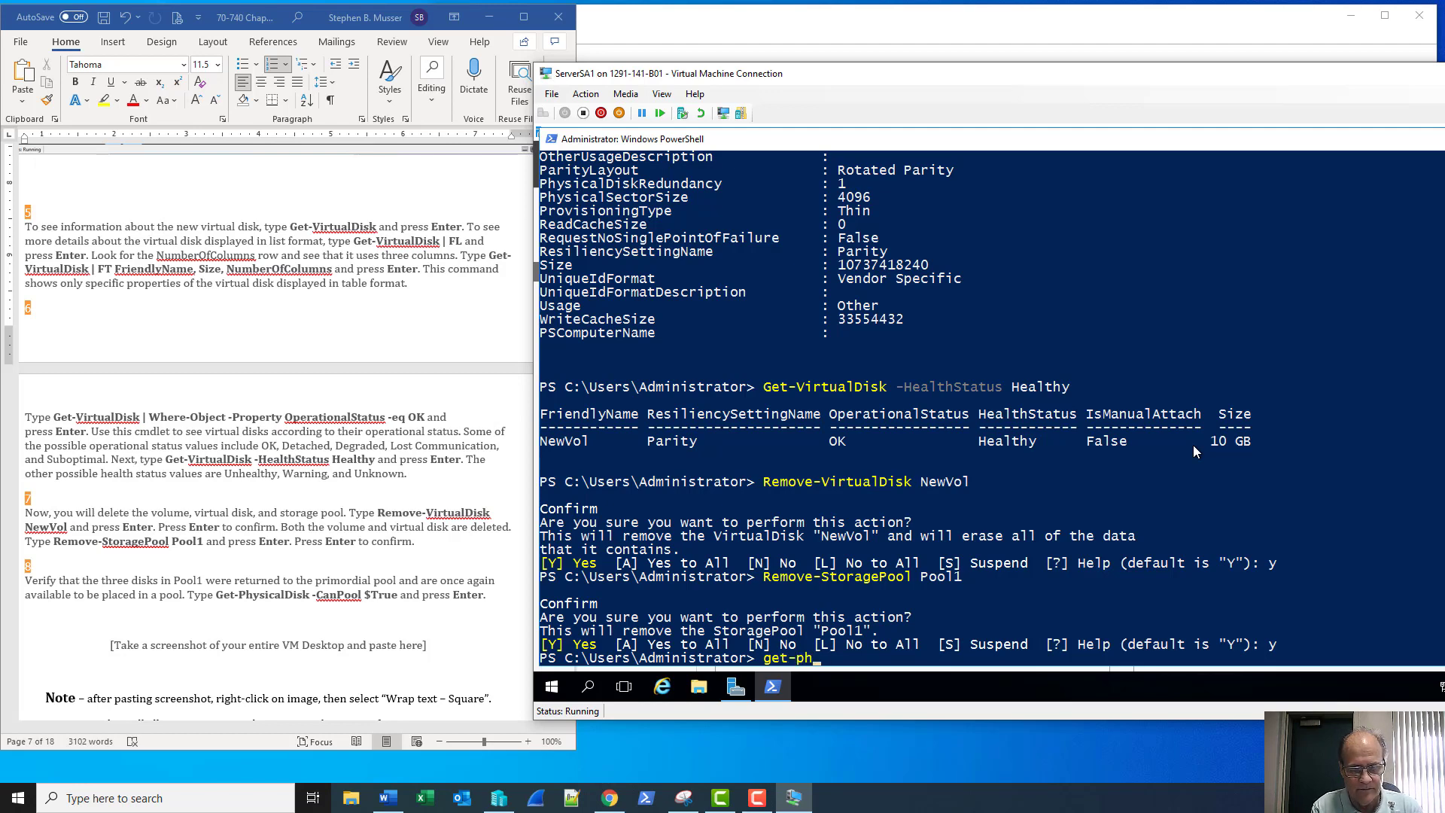
key("Tab")
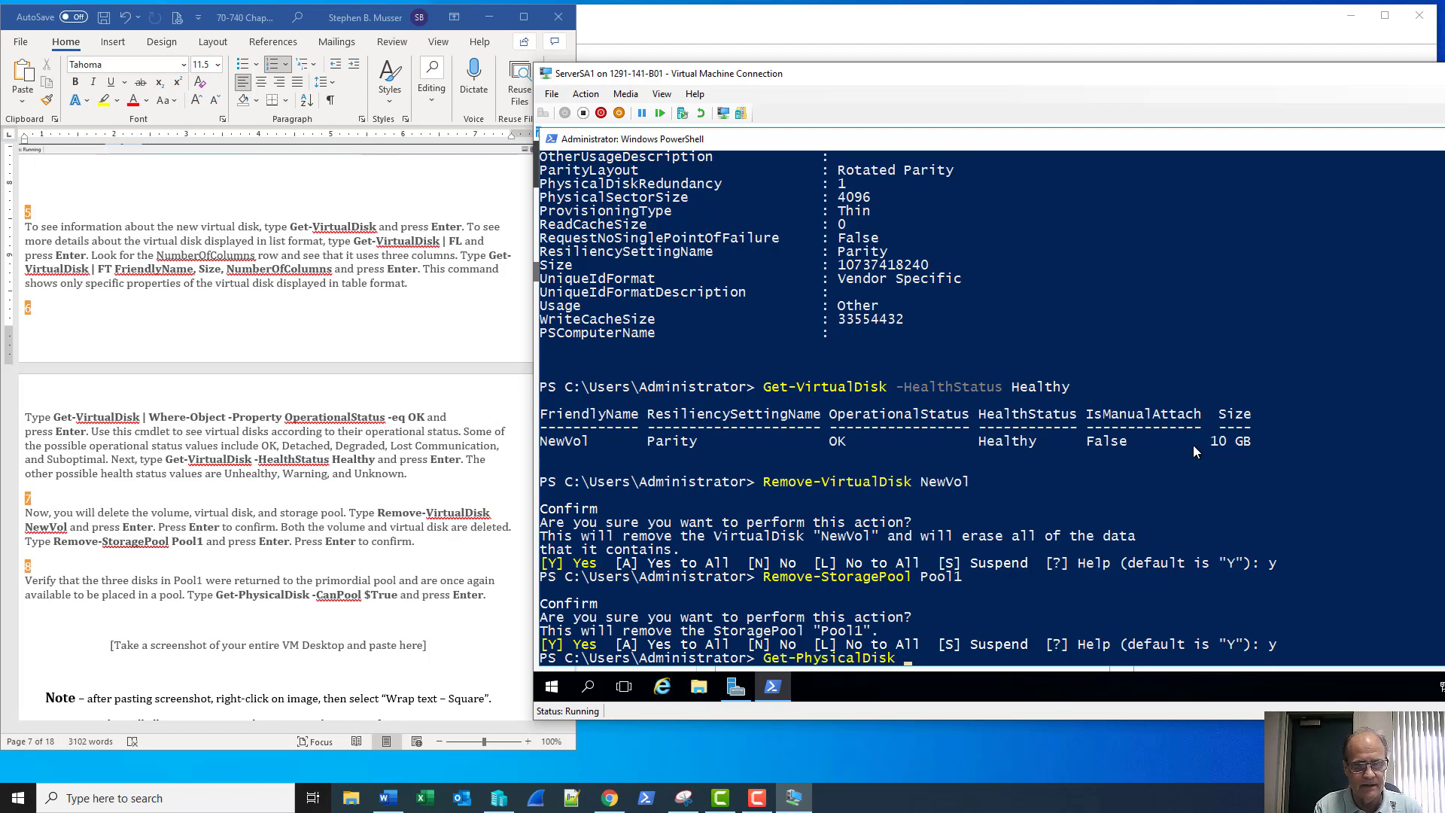
type("-can")
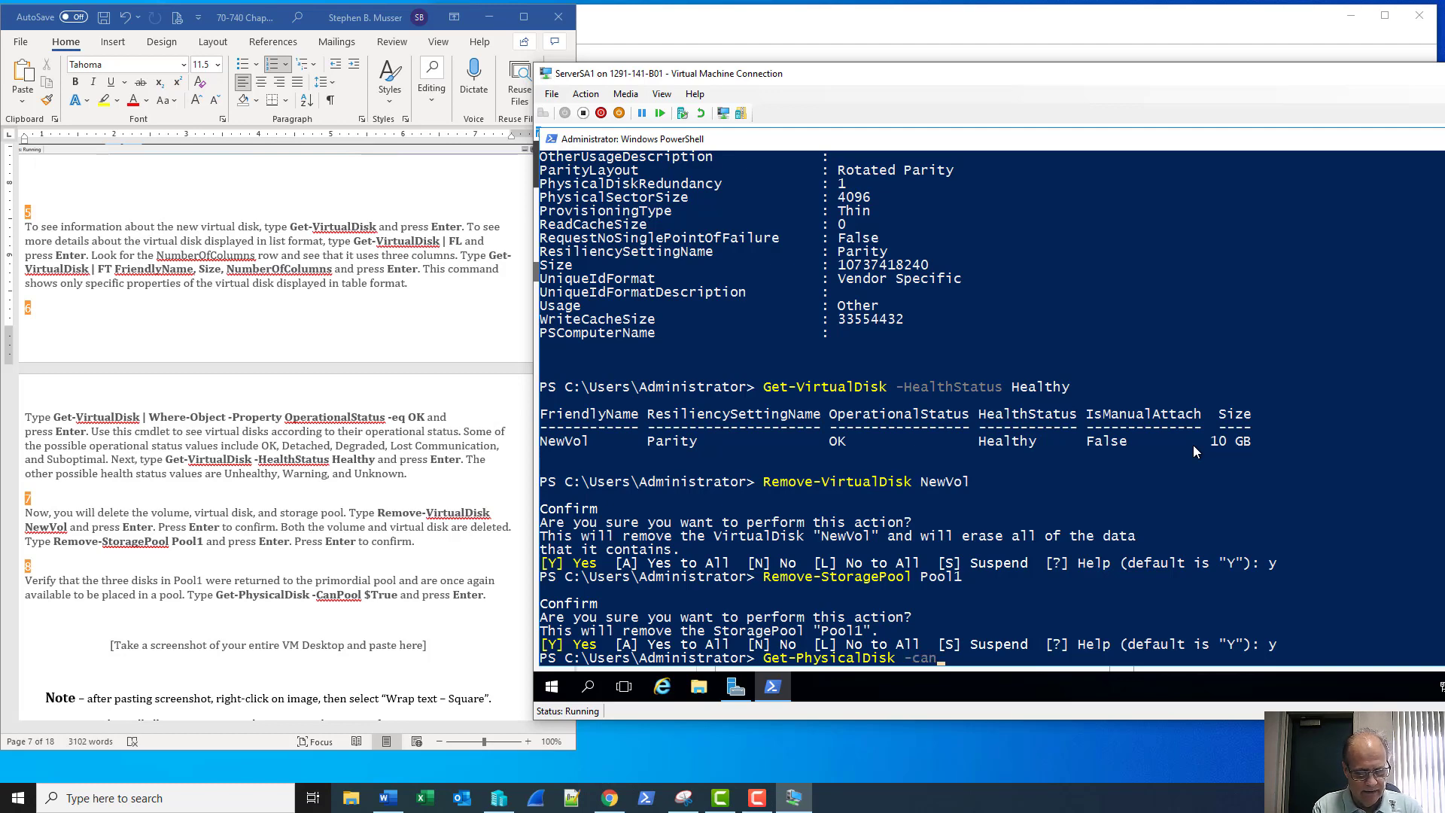
key("Tab")
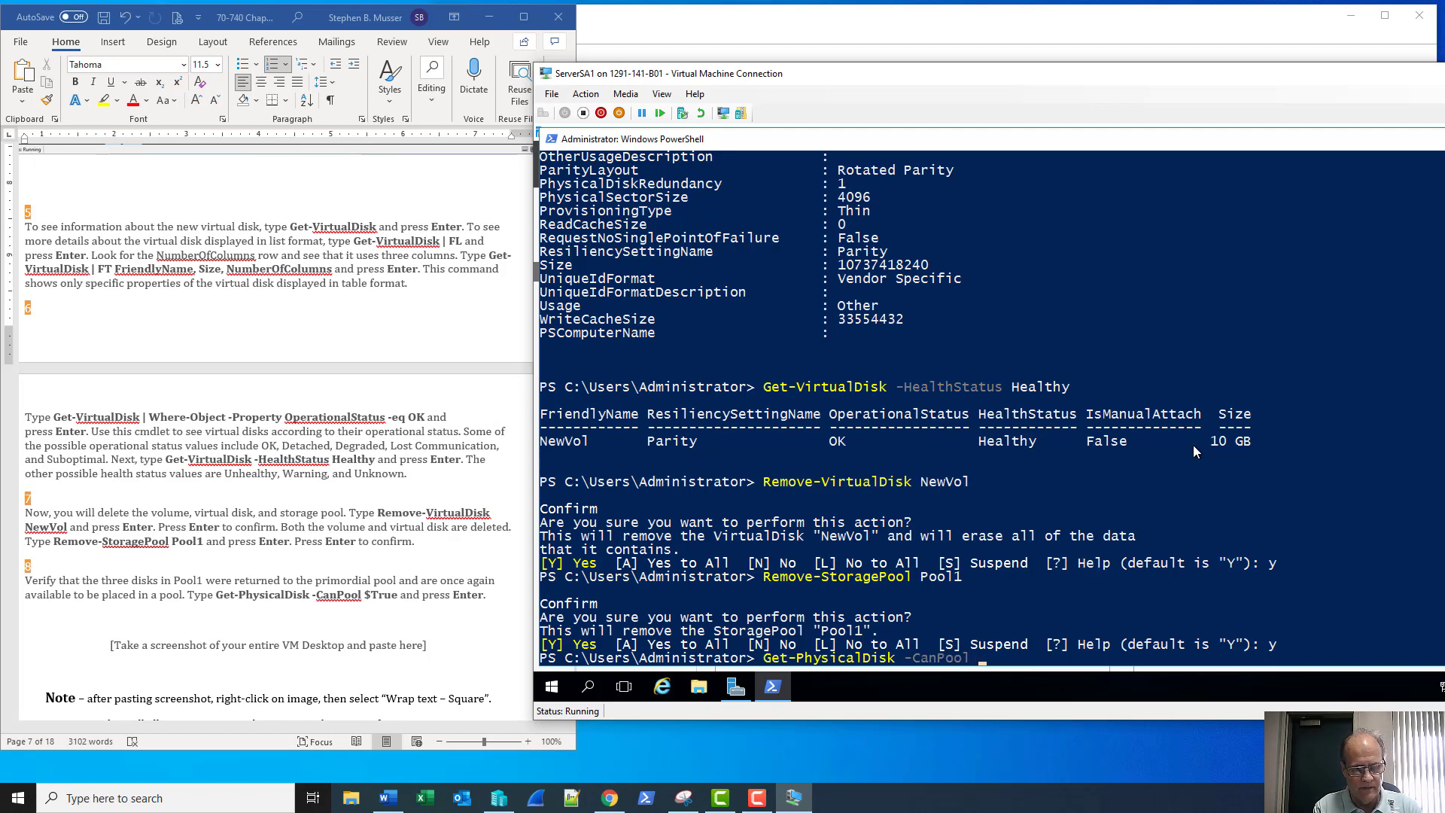
type("$Tr")
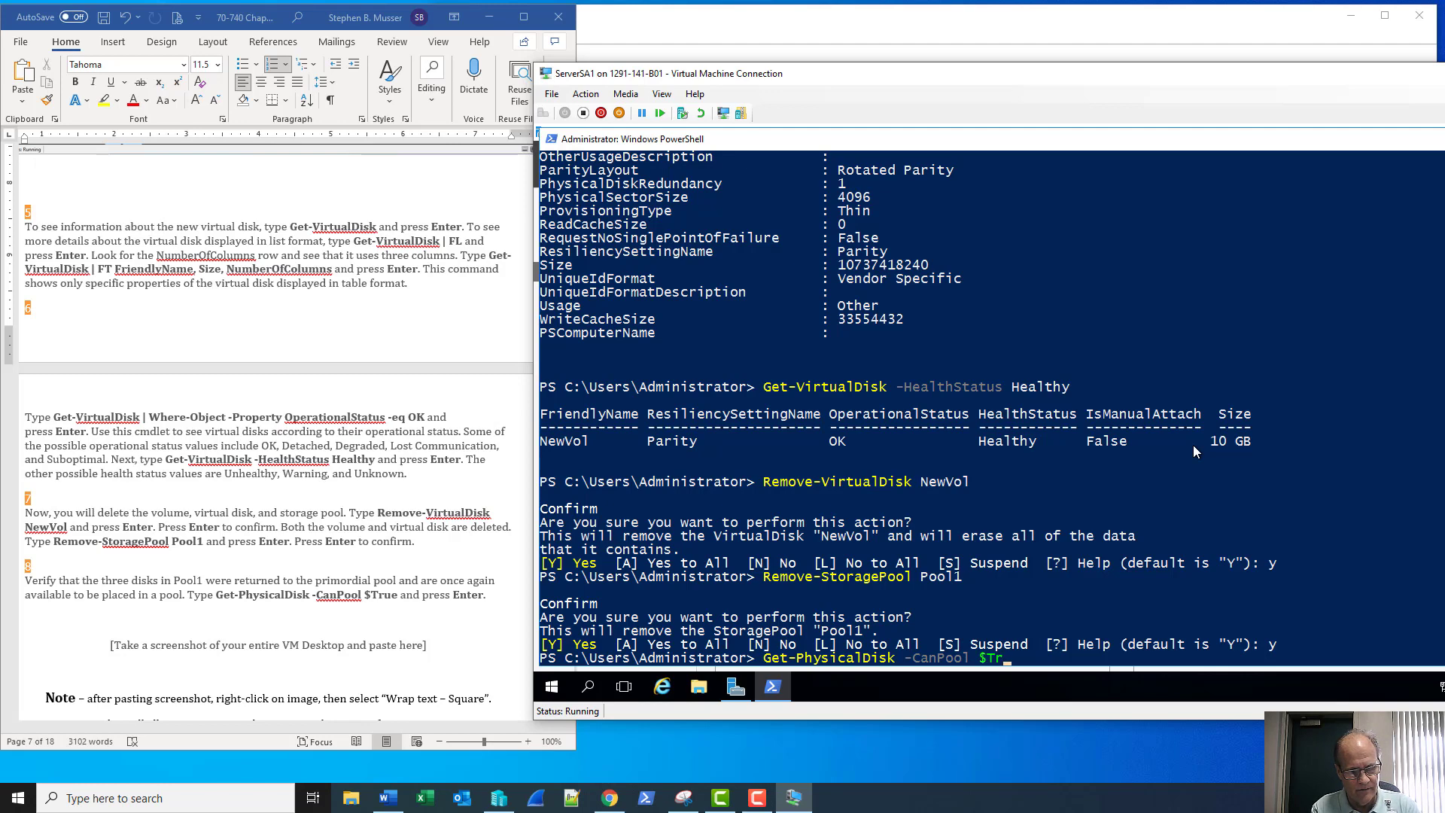
type("ue")
key("Return")
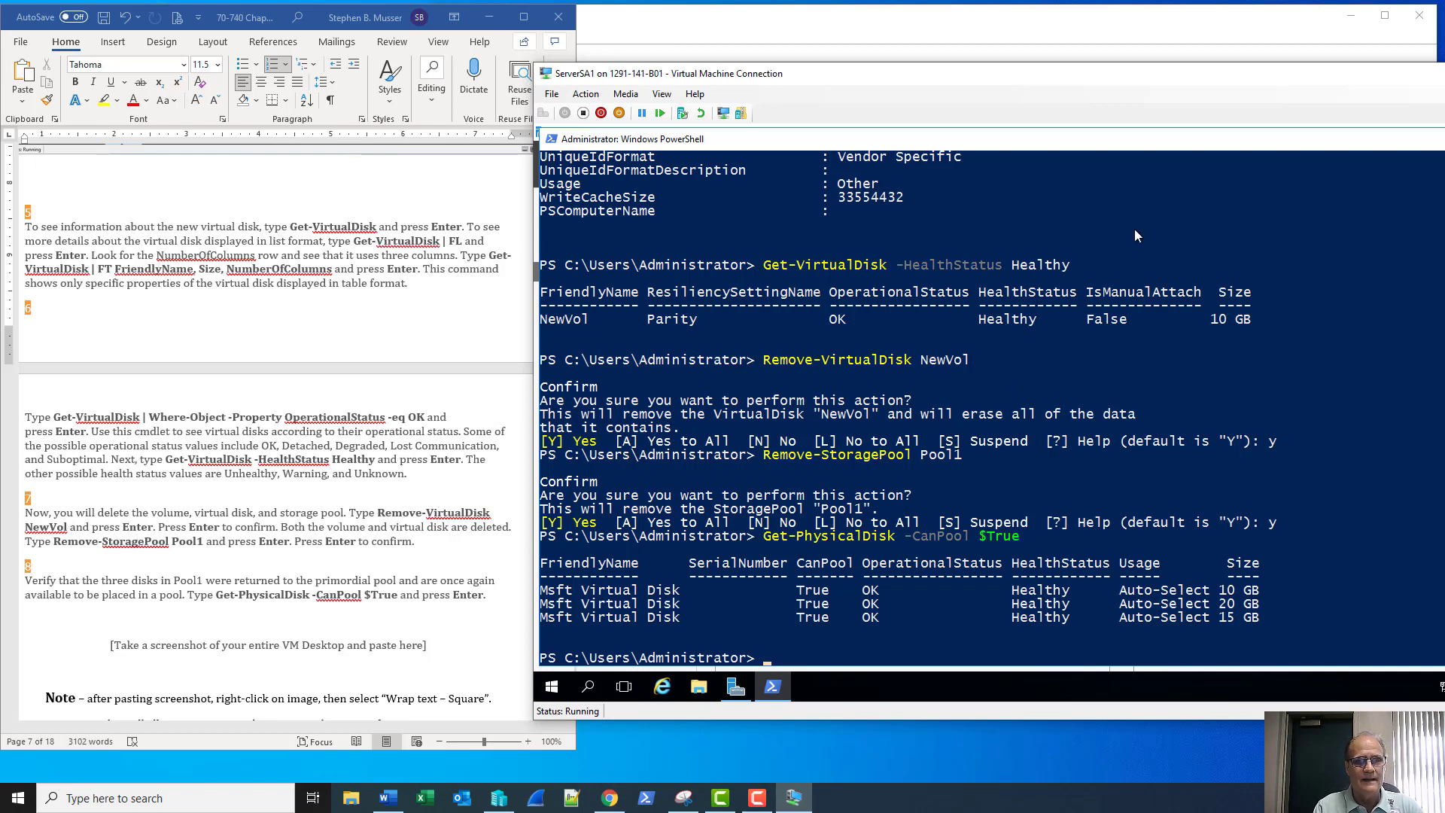
Take a window snip of the ServerSA1 VM showing the poolable disks list
left_click_drag(1066, 80, 931, 67)
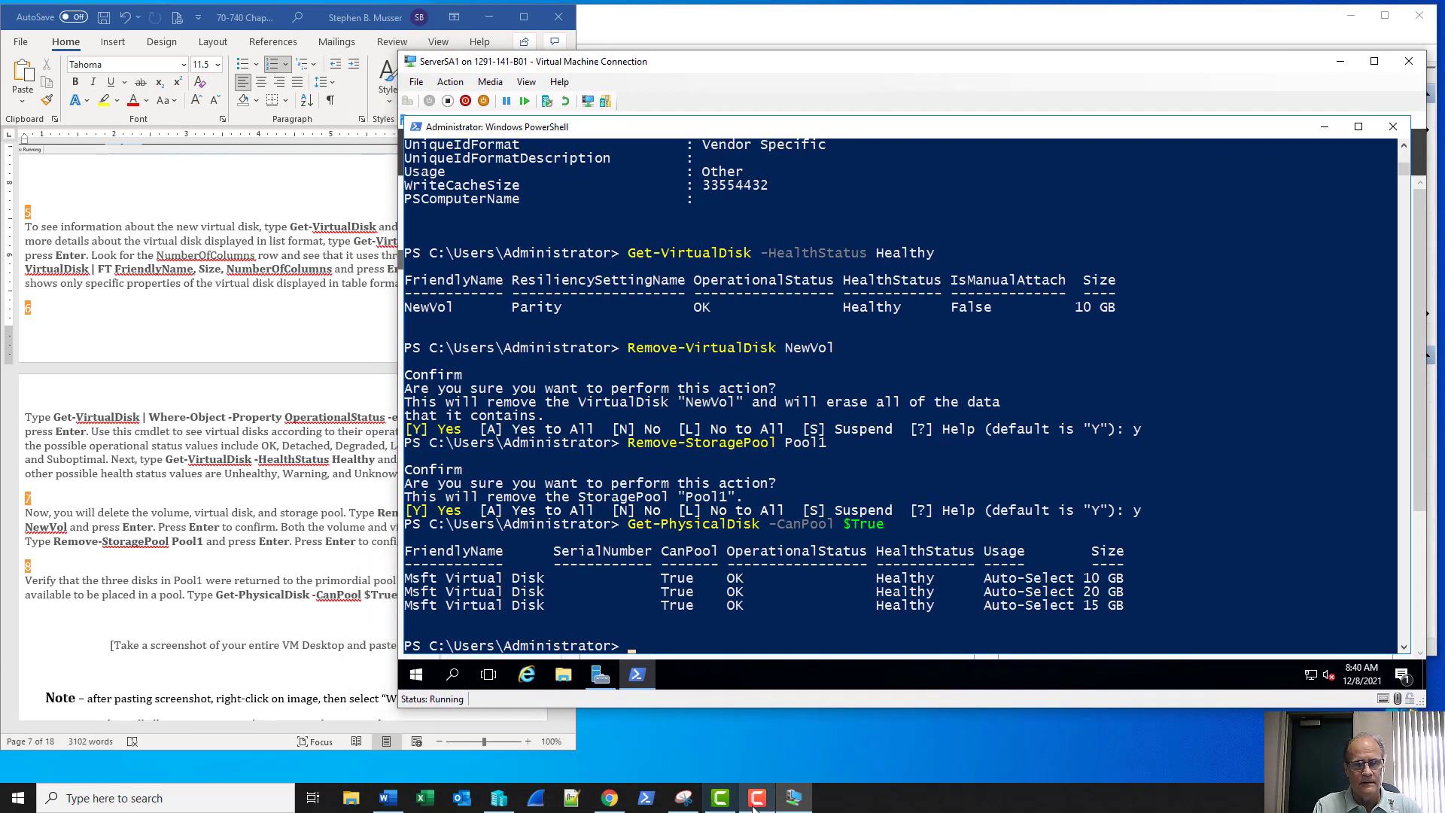
left_click(683, 798)
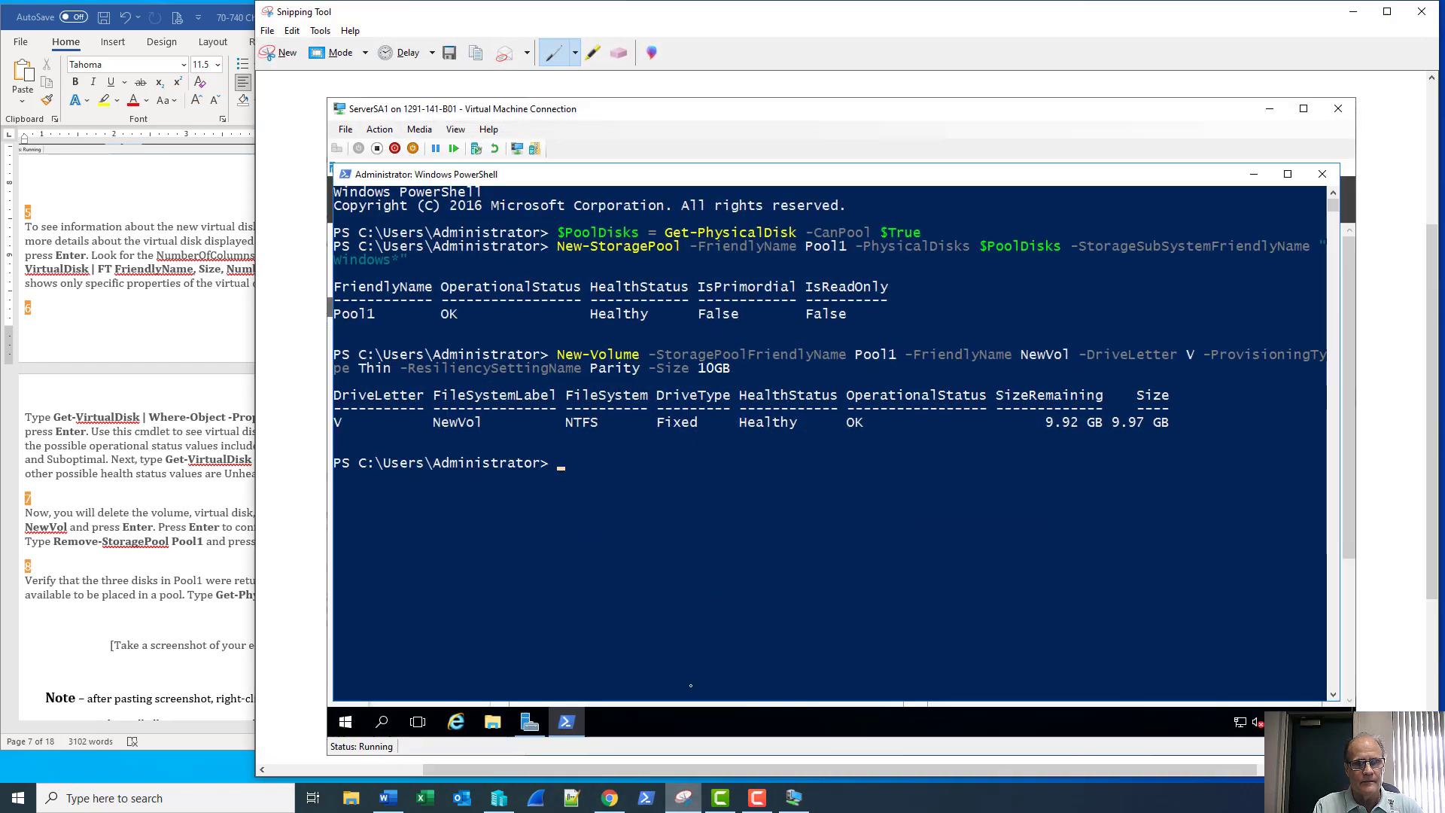
left_click(279, 52)
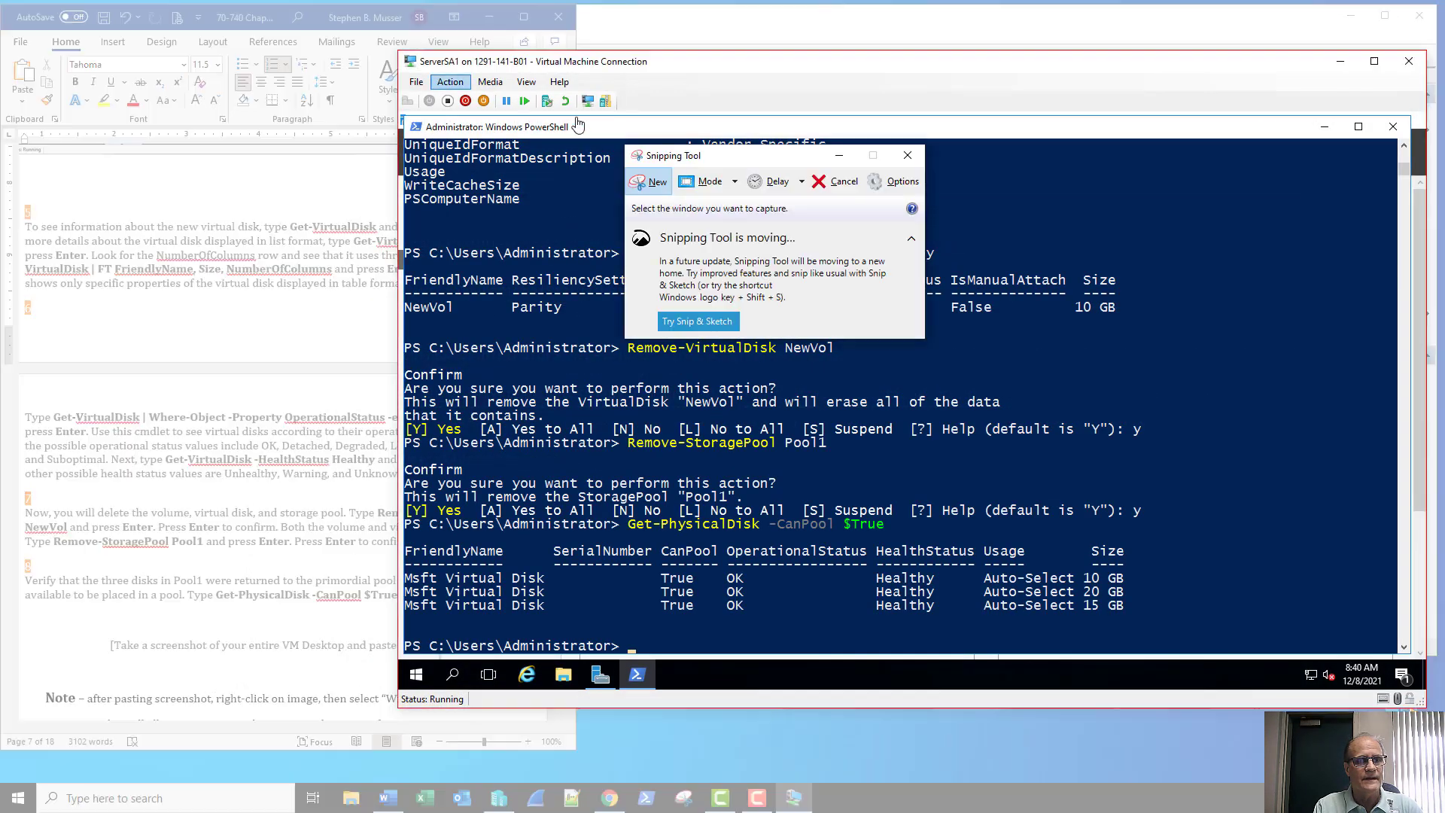
left_click(986, 113)
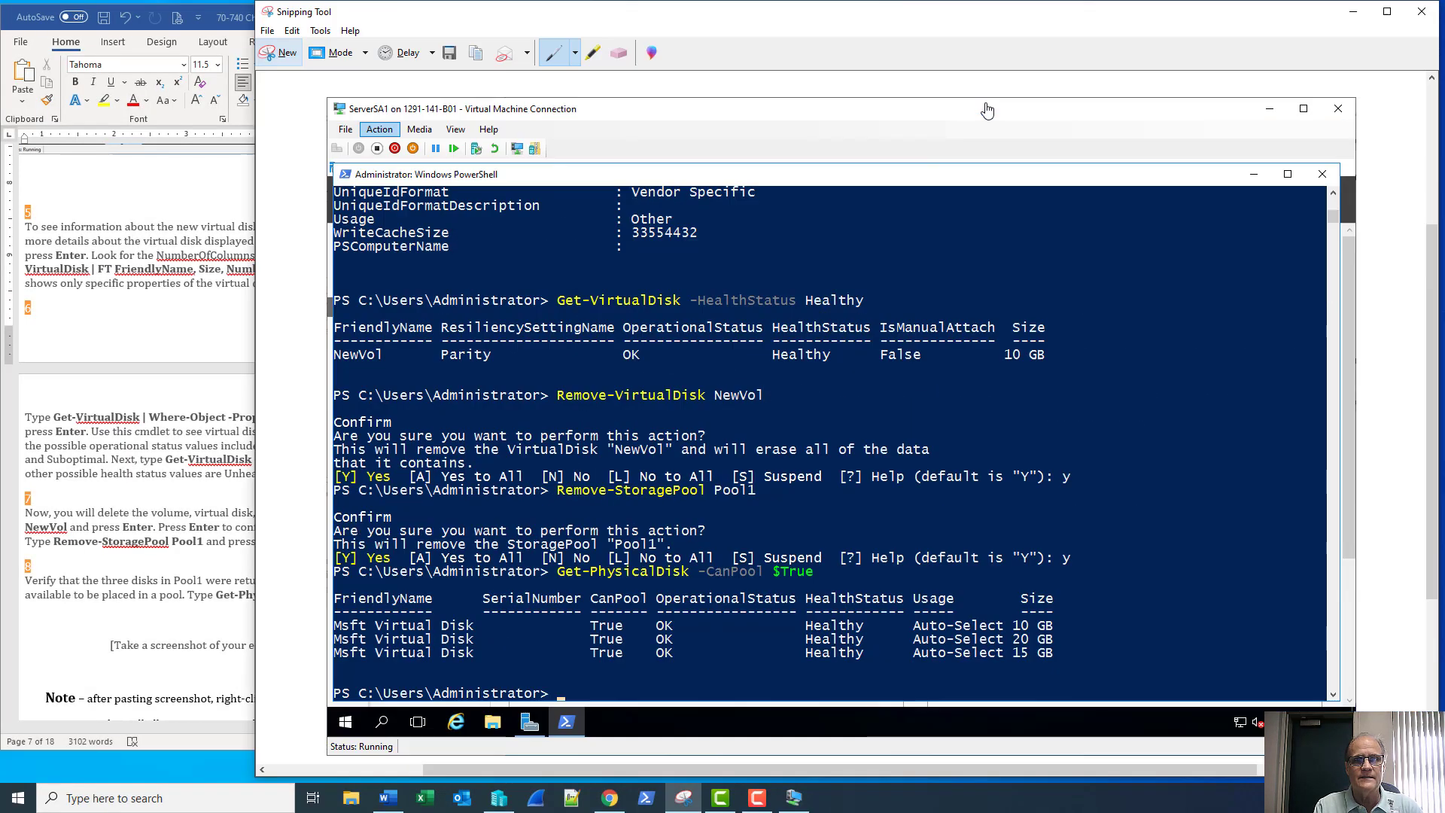
left_click(1353, 11)
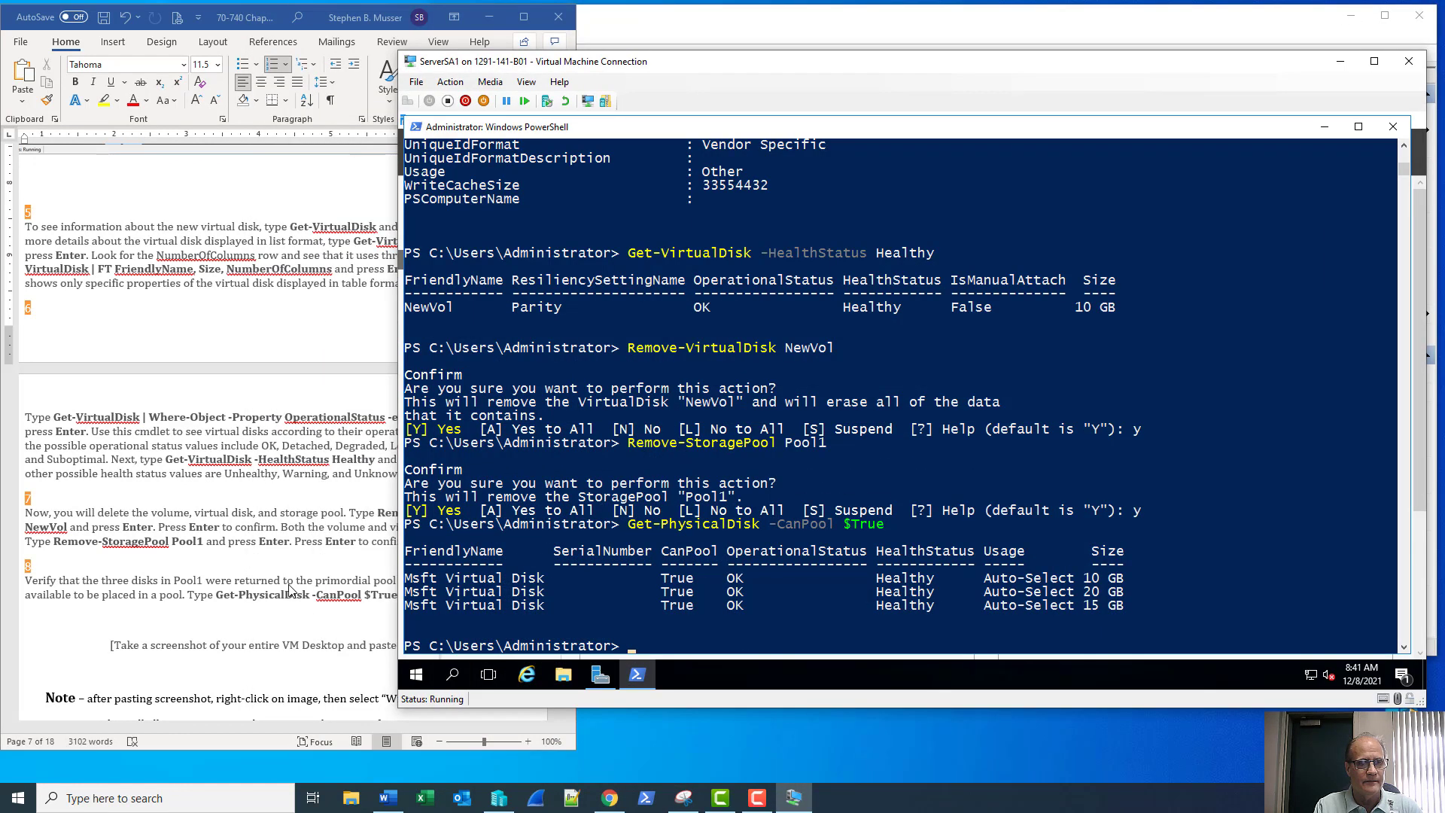
In the Word lab document, select the step 8 screenshot placeholder text
left_click(289, 590)
scroll(401, 429, "down", 7)
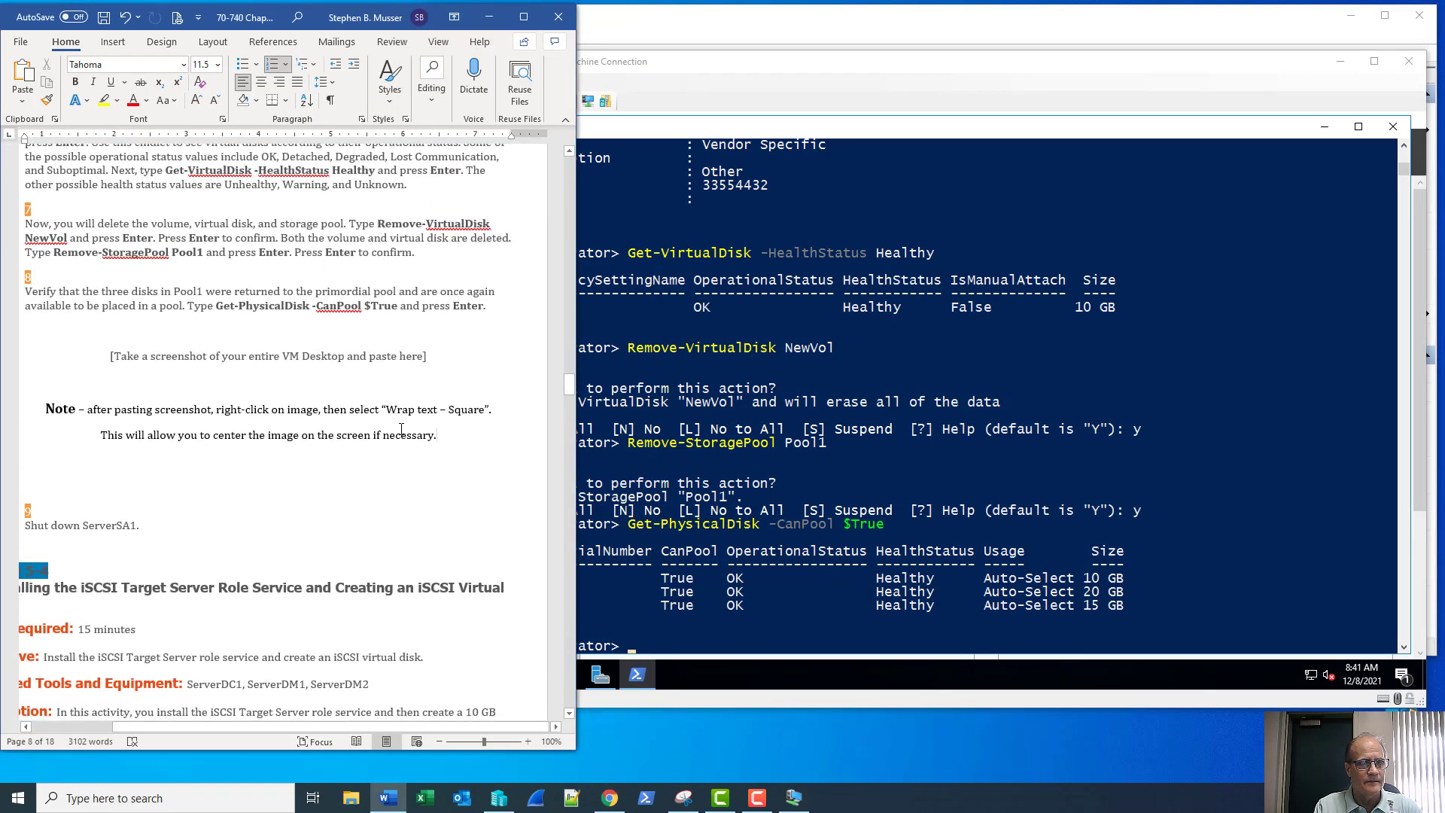
left_click_drag(401, 429, 109, 358)
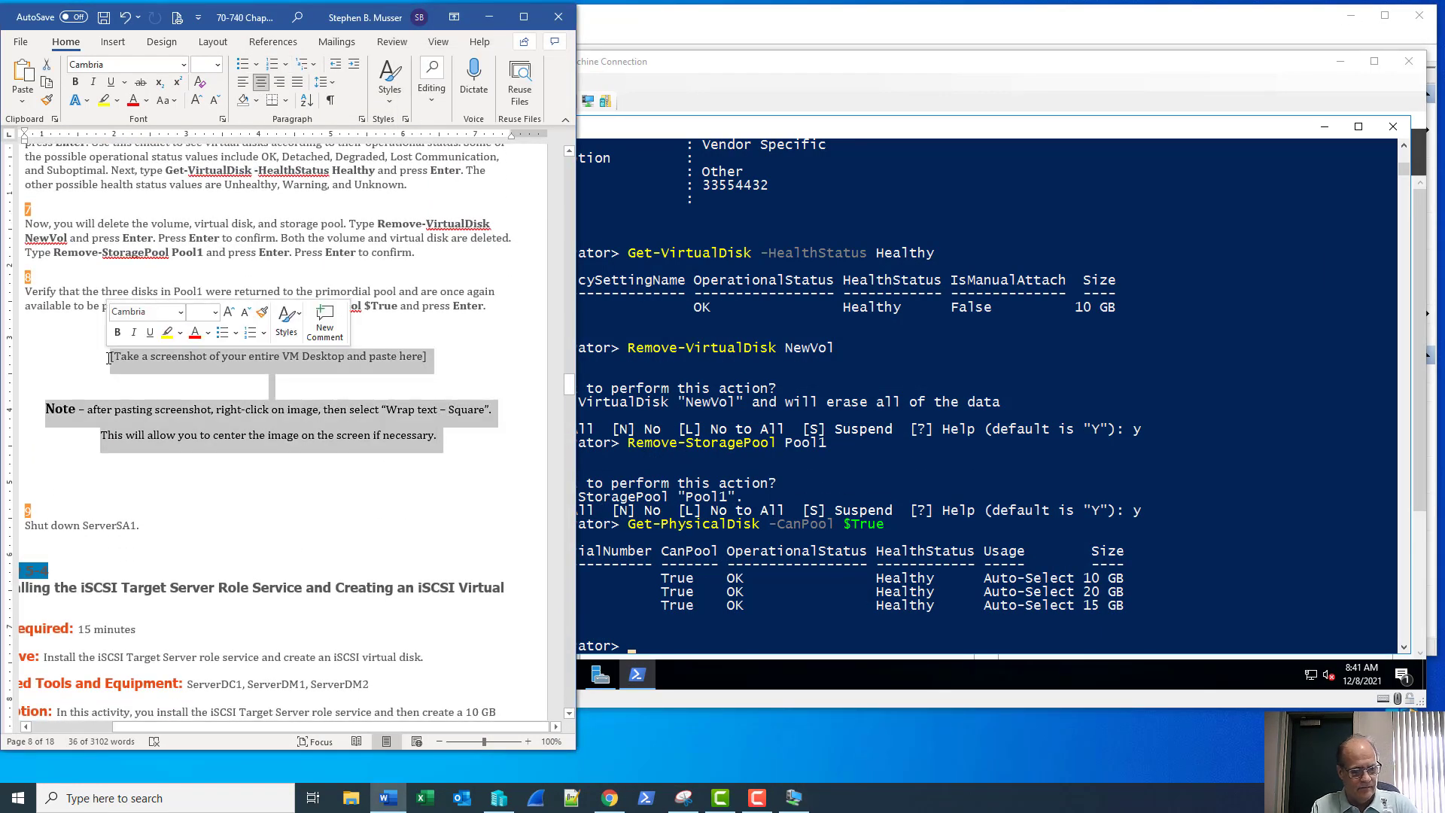
Paste the poolable-disks snip over the step 8 placeholder and set its wrapping to Square
key("ctrl+v")
right_click(176, 399)
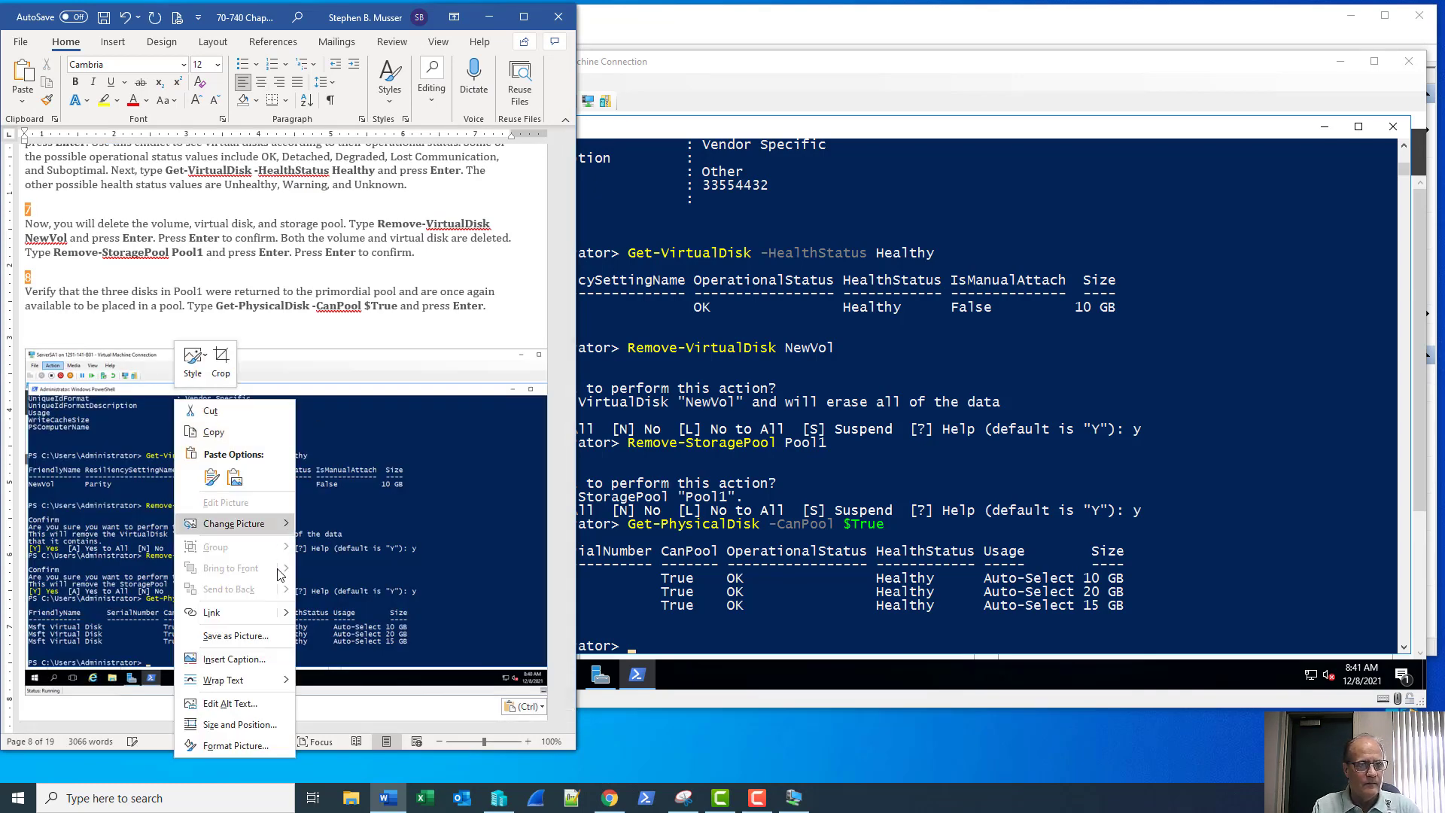
mouse_move(268, 680)
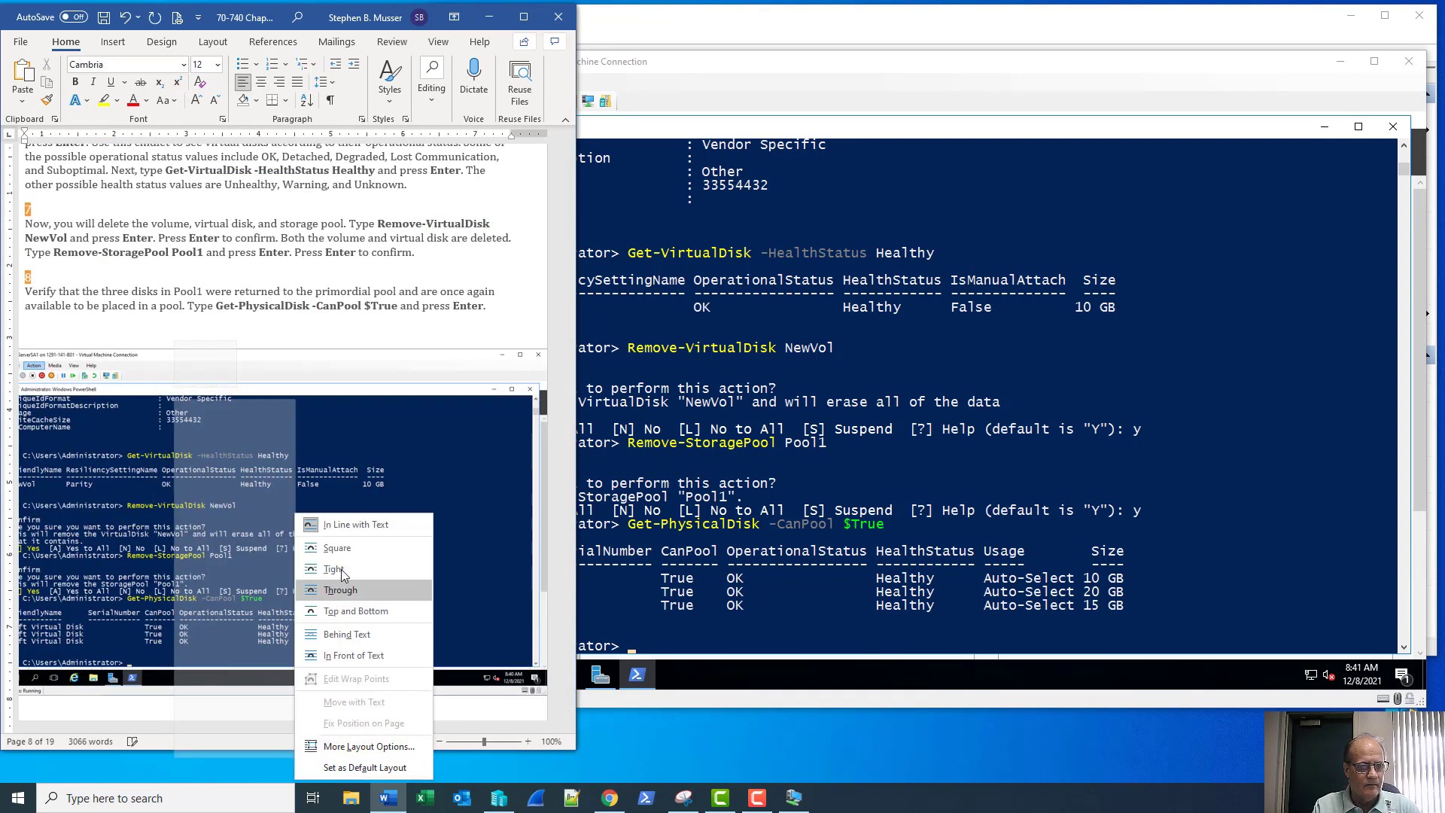
left_click(347, 550)
scroll(293, 420, "down", 4)
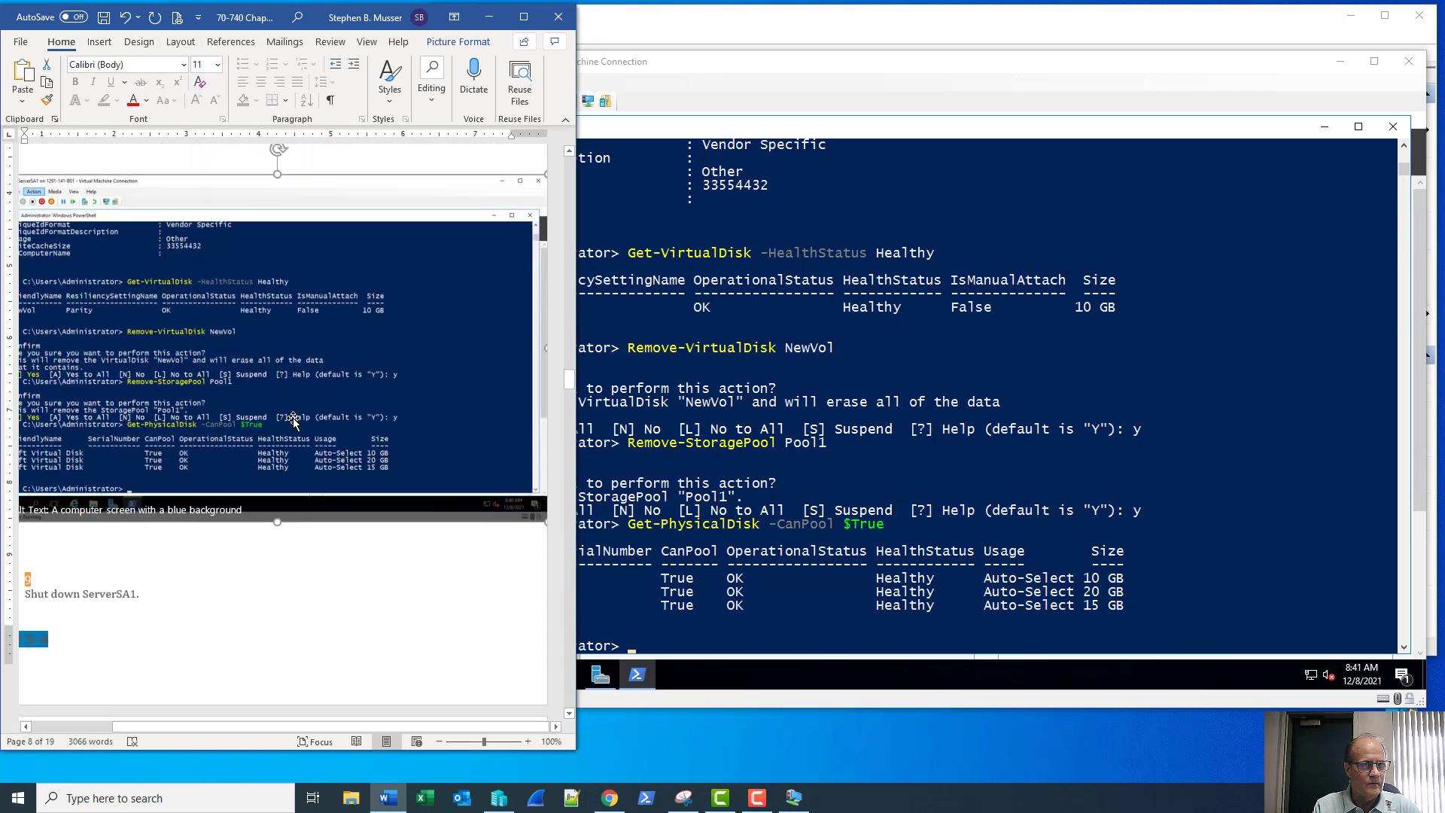
scroll(294, 420, "down", 3)
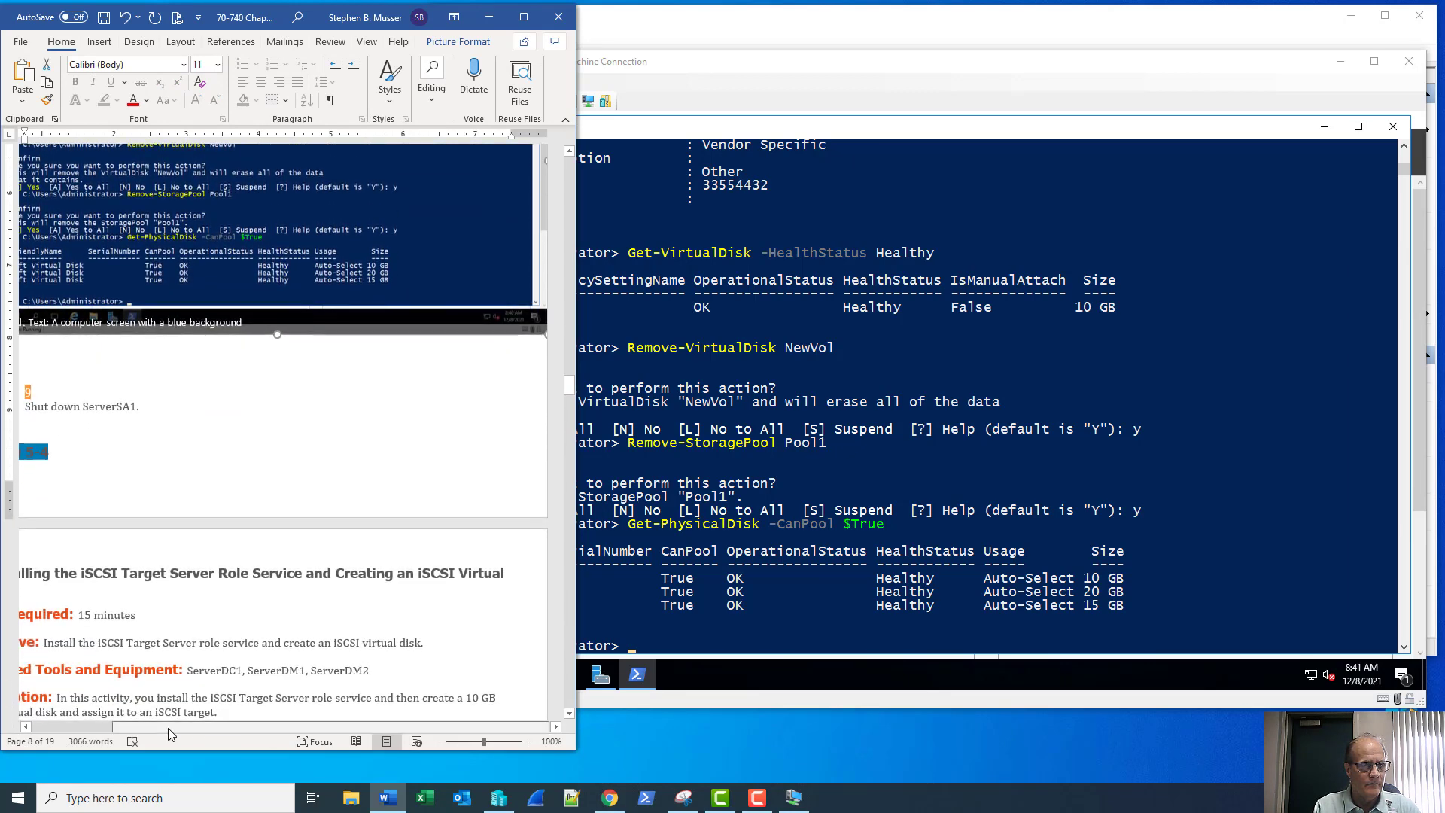
left_click_drag(170, 734, 128, 726)
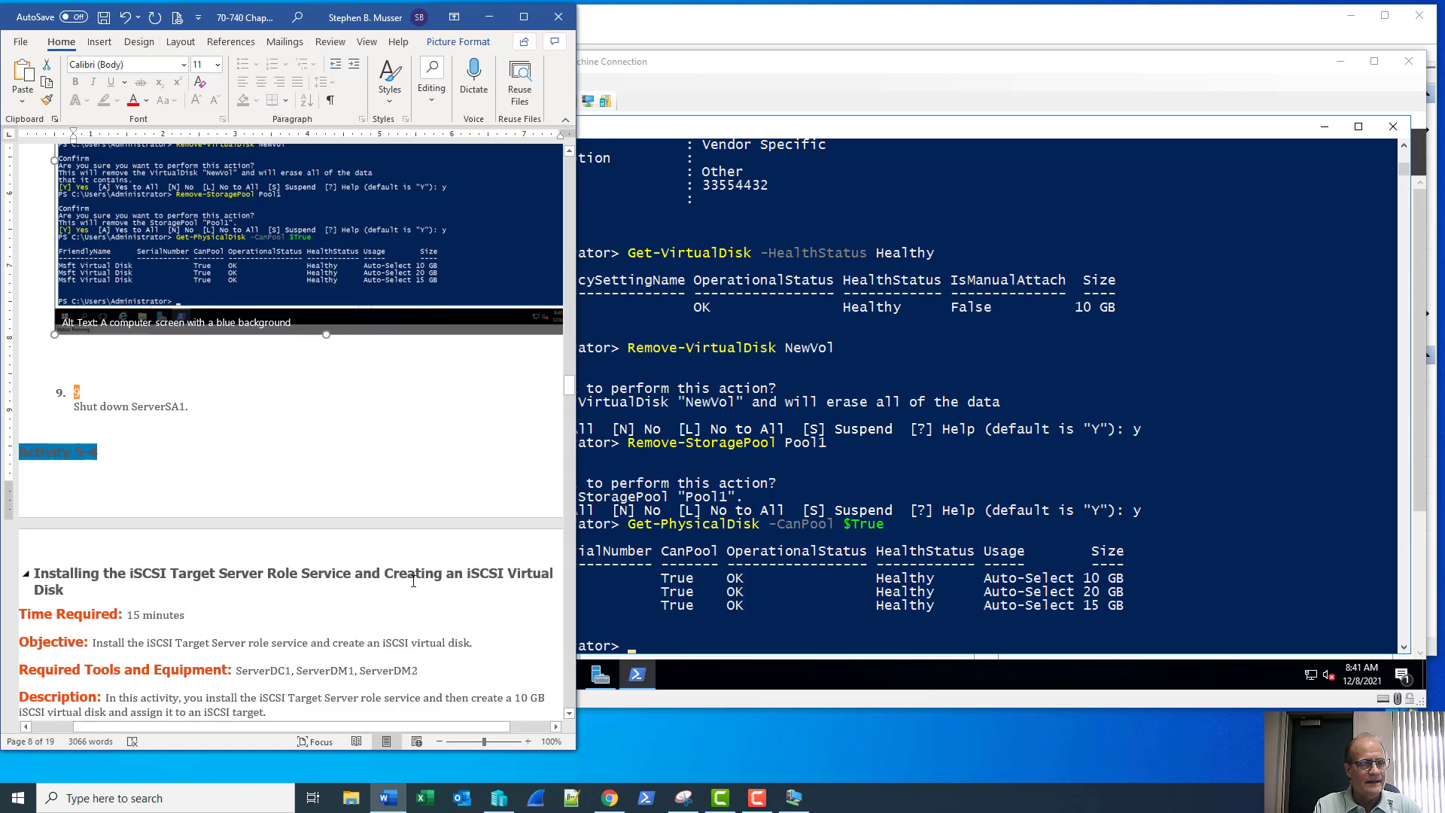
left_click(1264, 82)
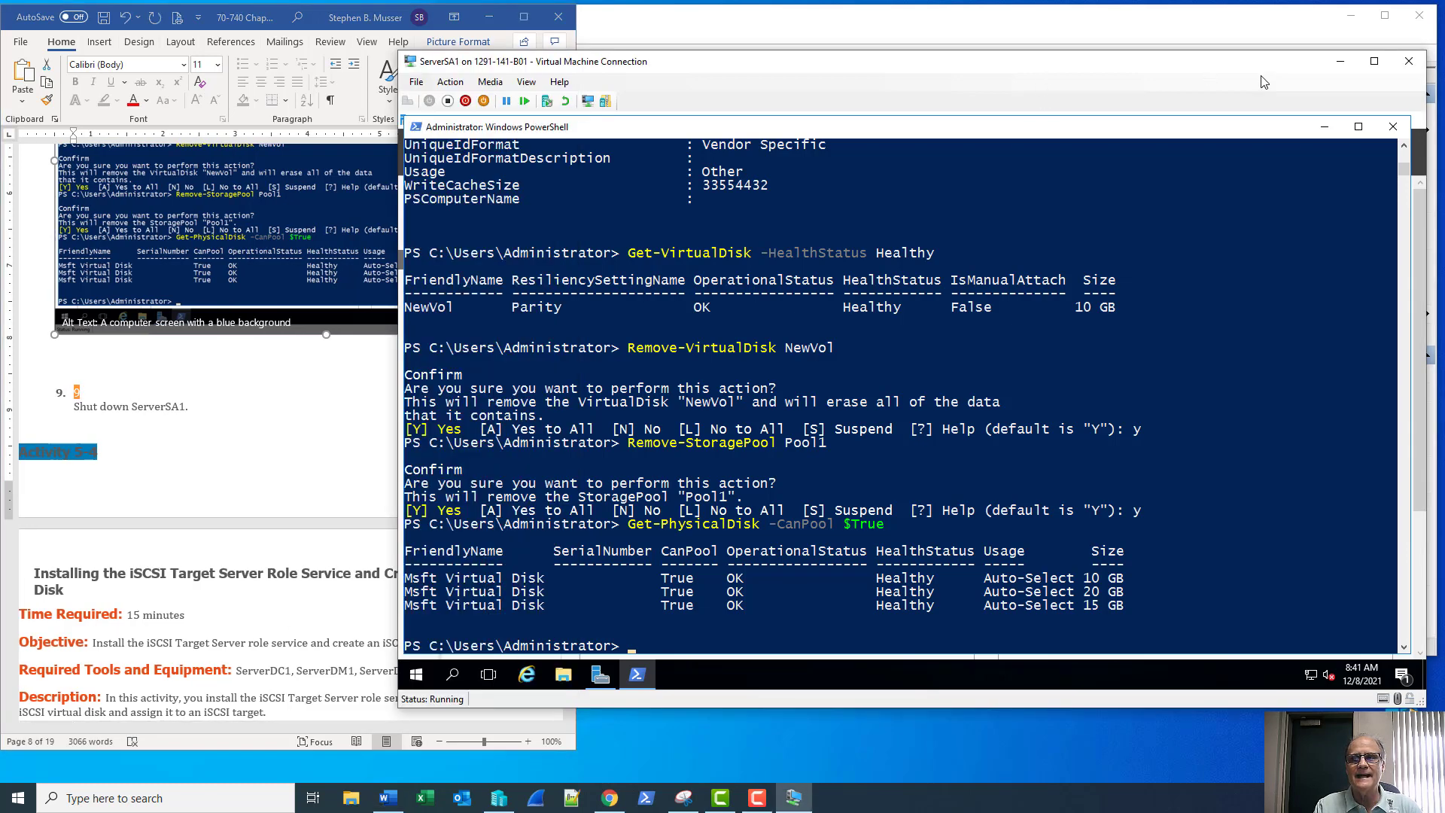
Close PowerShell, shut down ServerSA1 with reason Other (Planned), and close its connection window
left_click(1392, 125)
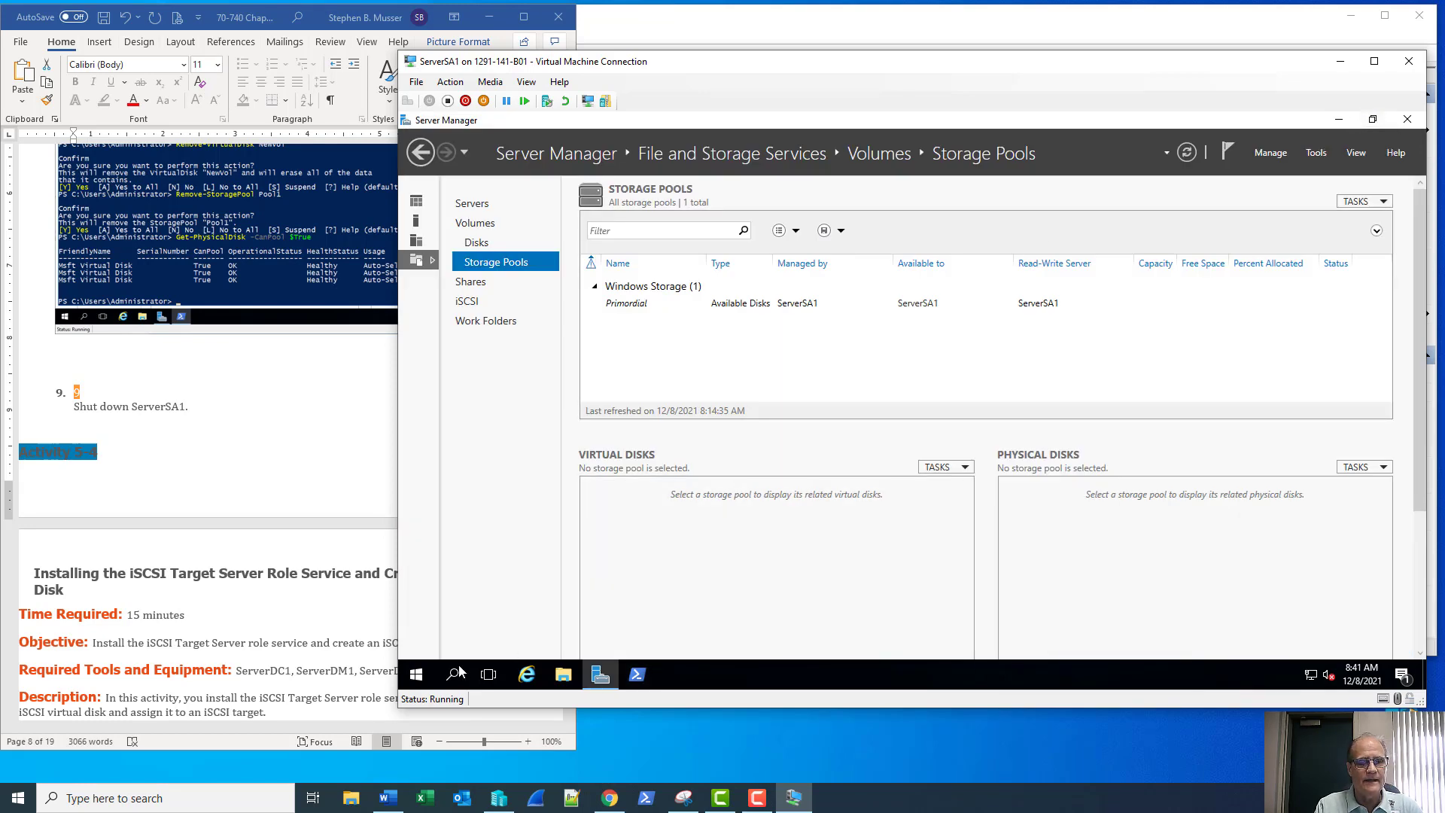
right_click(416, 675)
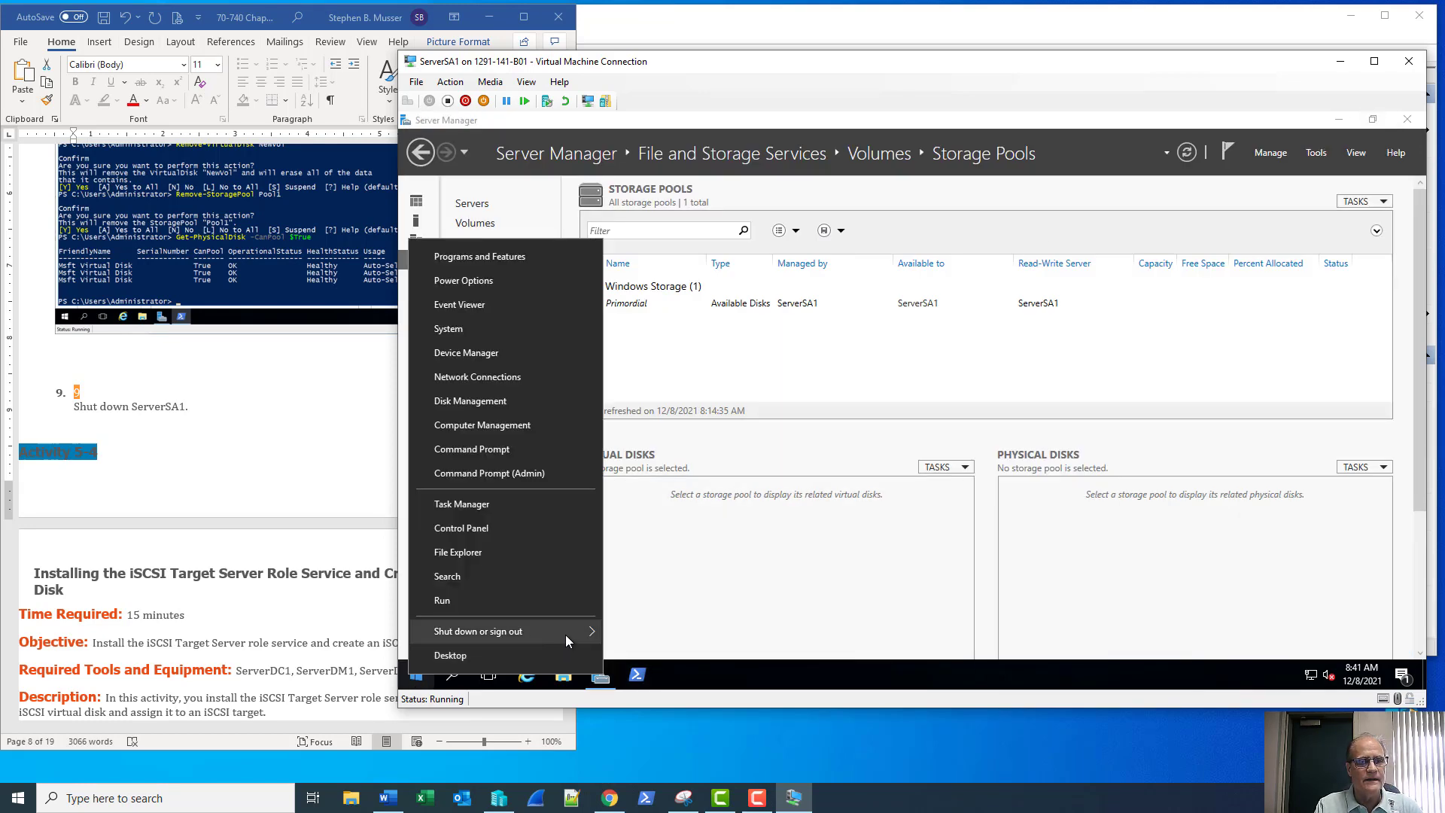
mouse_move(566, 641)
left_click(644, 603)
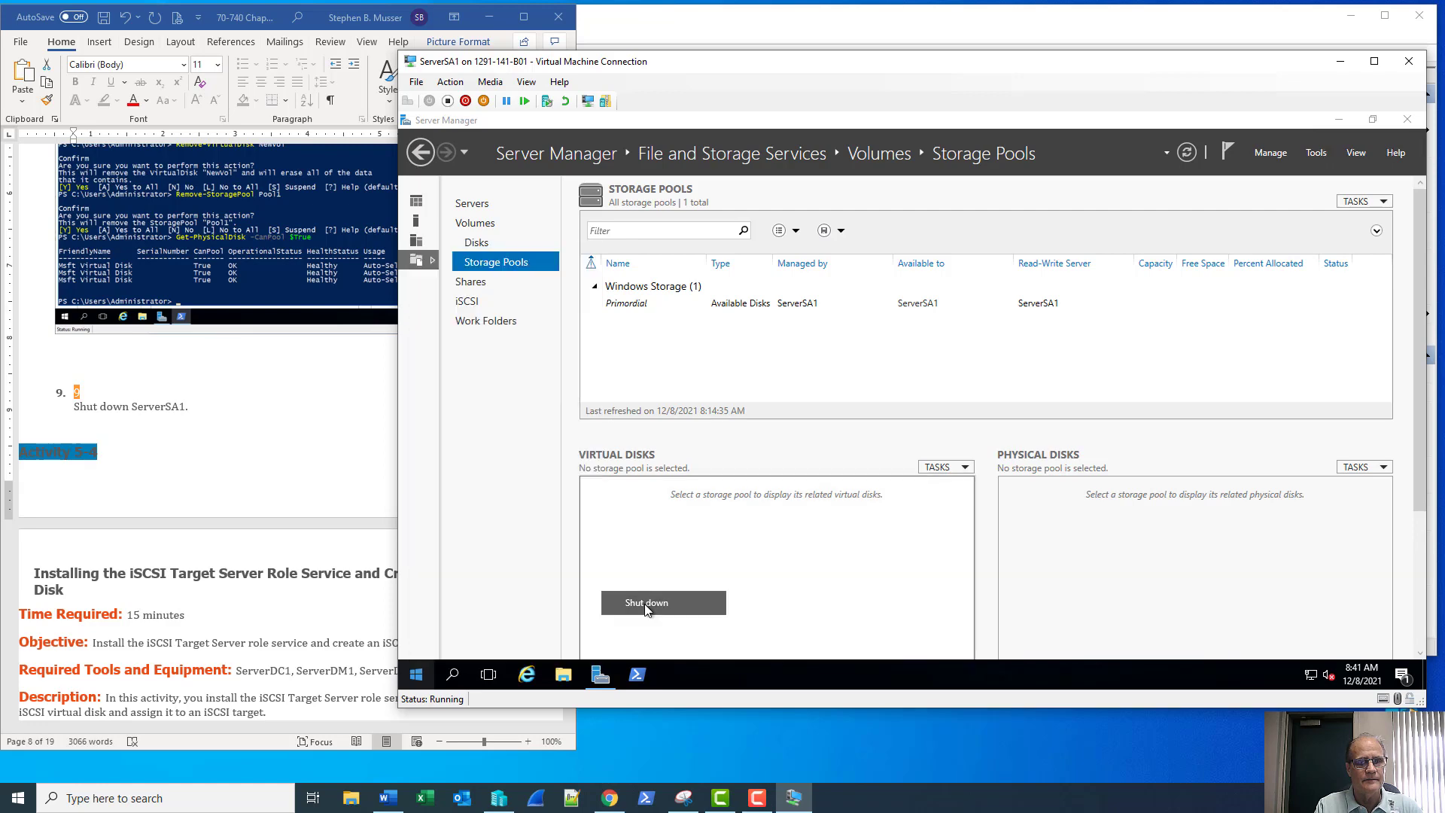
left_click(611, 612)
left_click(611, 619)
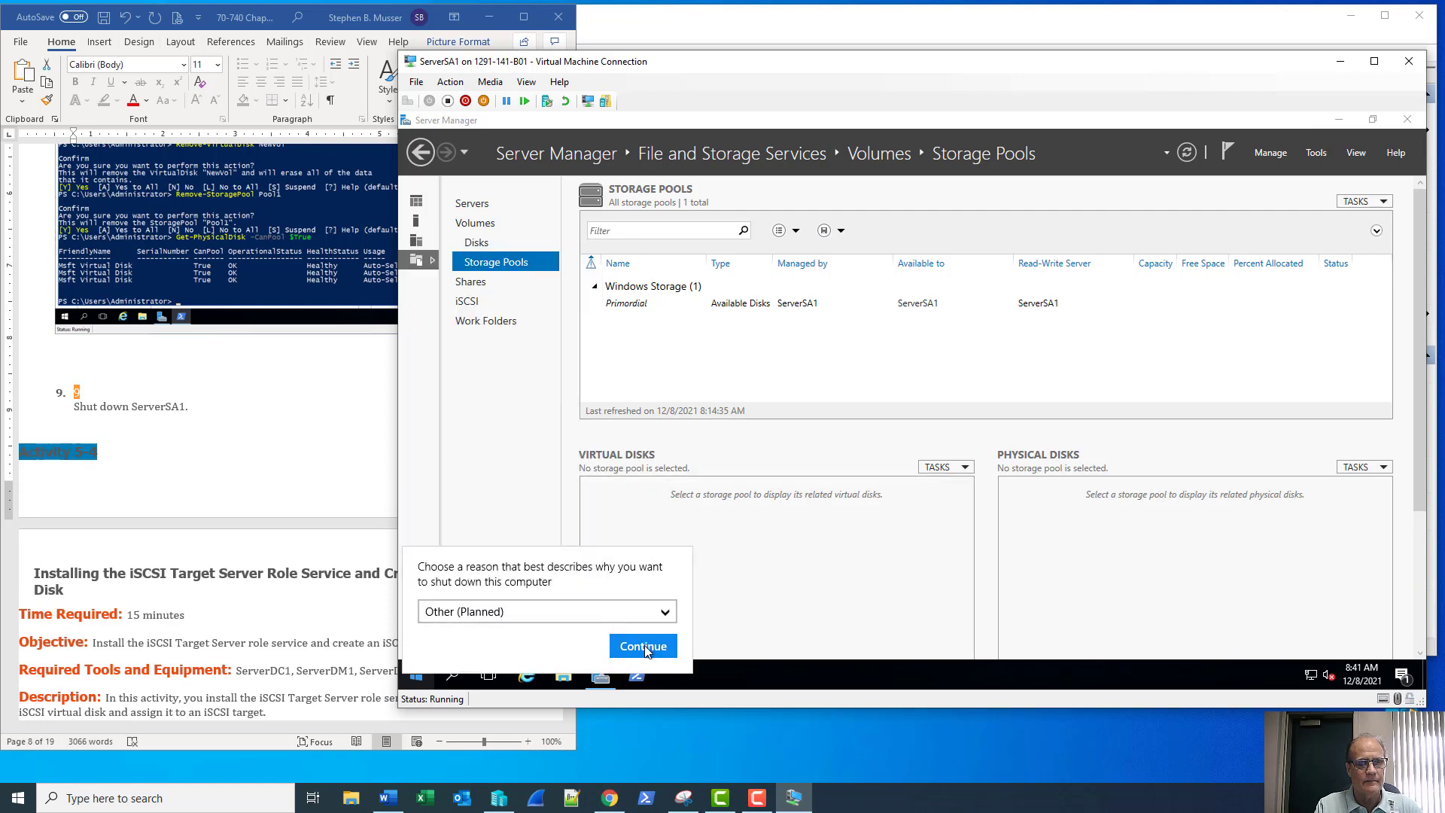
left_click(643, 646)
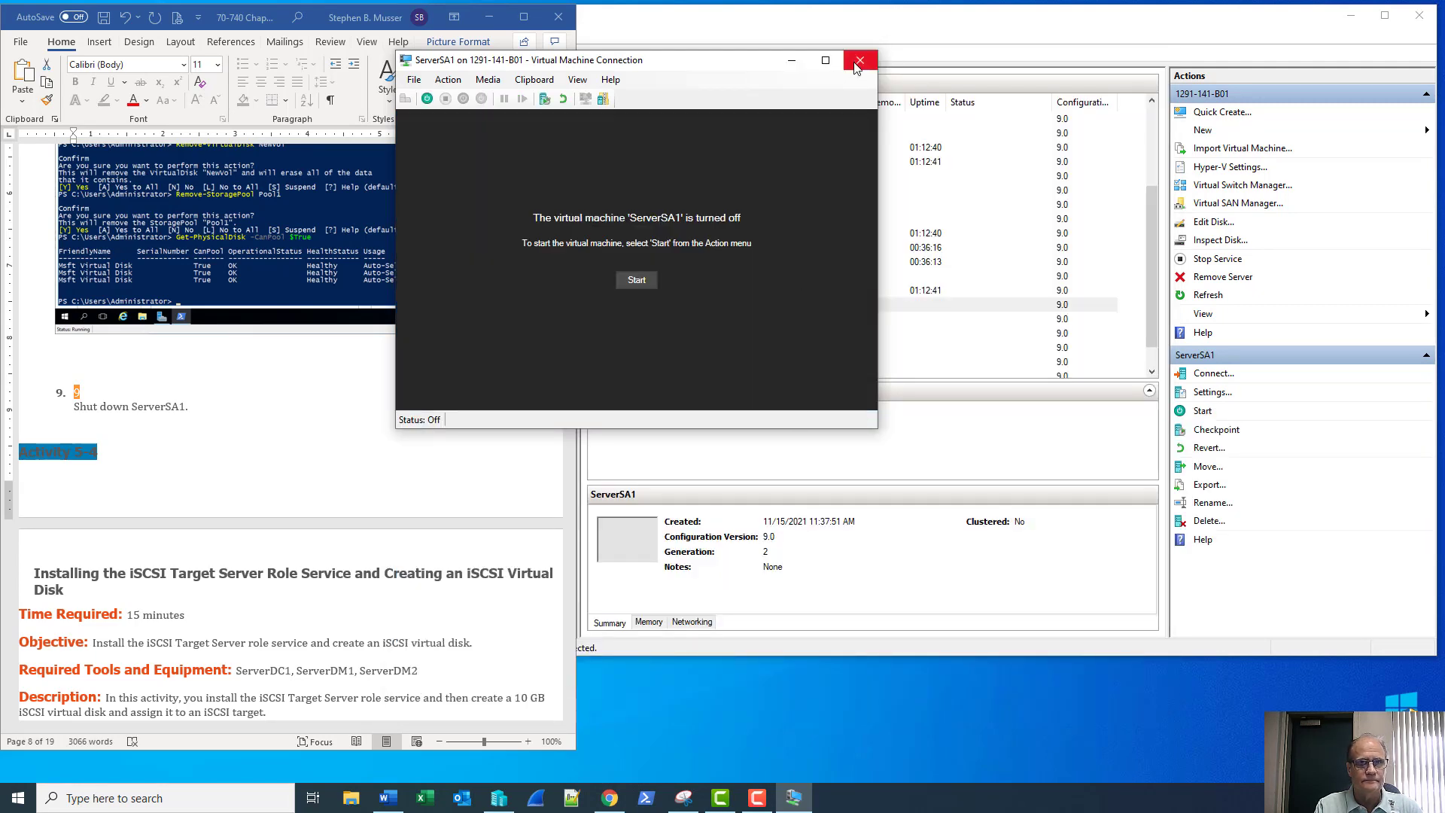
left_click(858, 61)
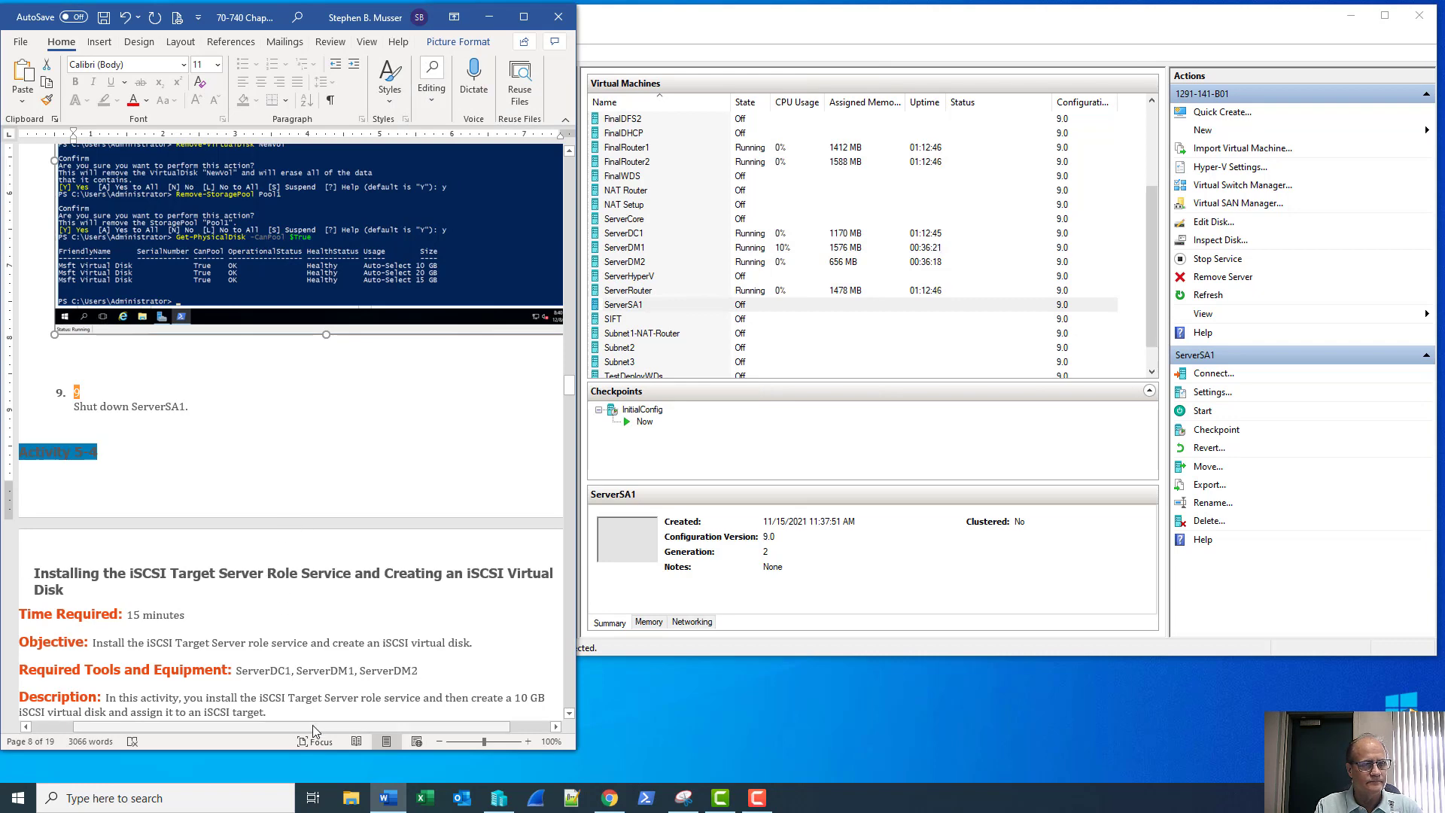
Scroll Word to the iSCSI Target Server activity and select ServerDM1 in Hyper-V Manager
mouse_move(314, 726)
left_mouse_down()
mouse_move(296, 727)
mouse_move(310, 728)
left_mouse_up()
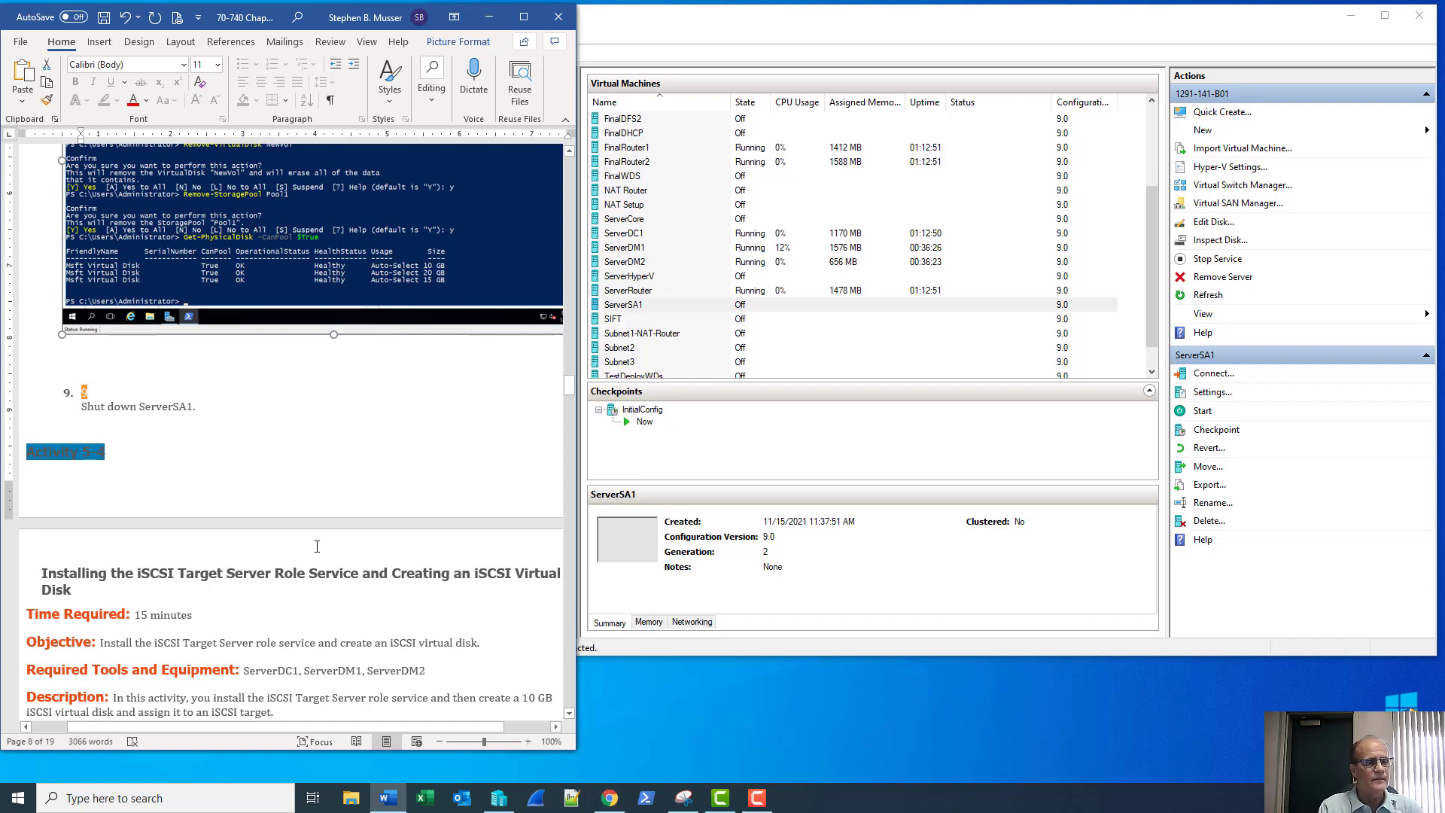
scroll(317, 546, "down", 6)
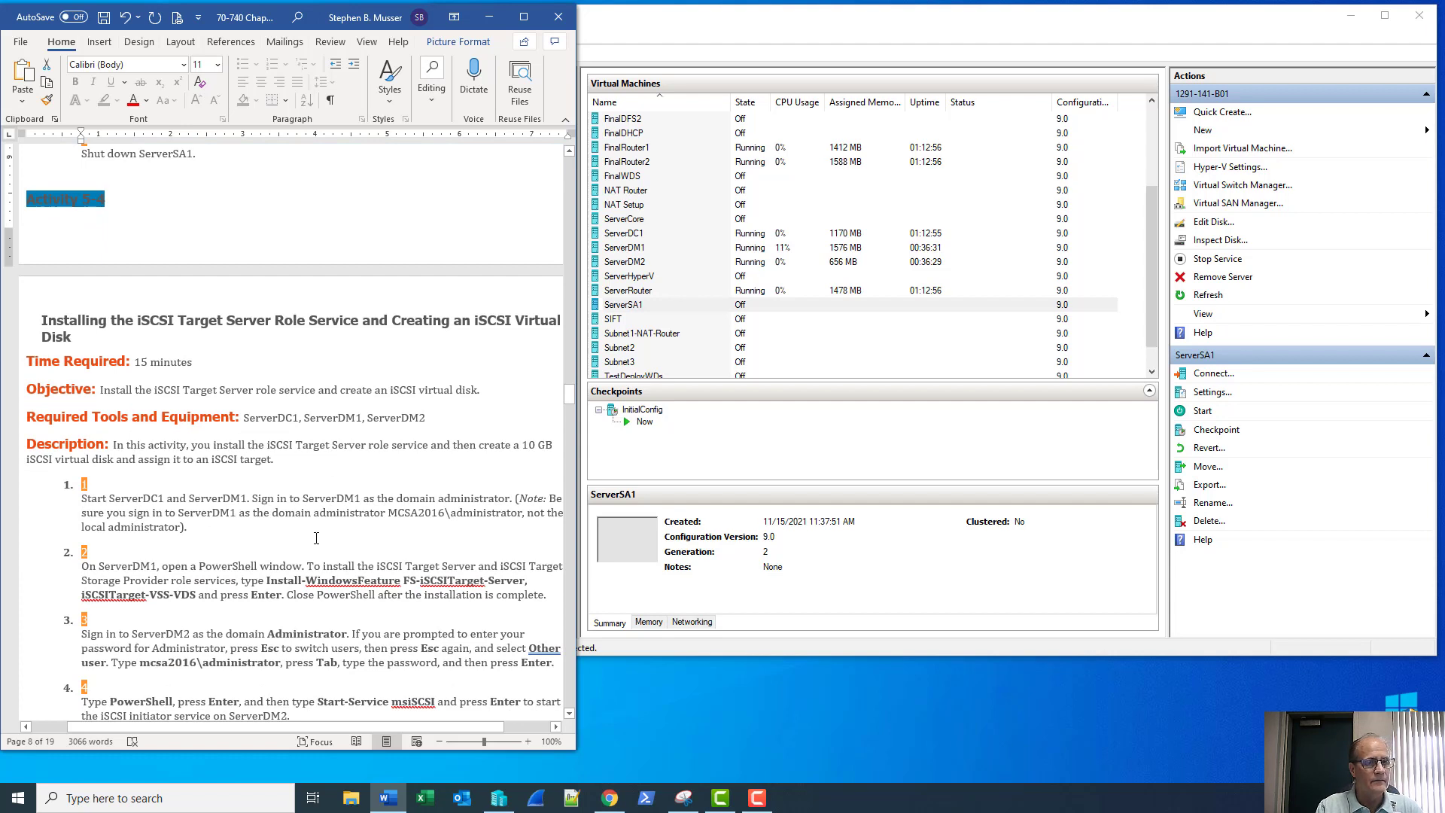
scroll(316, 538, "down", 1)
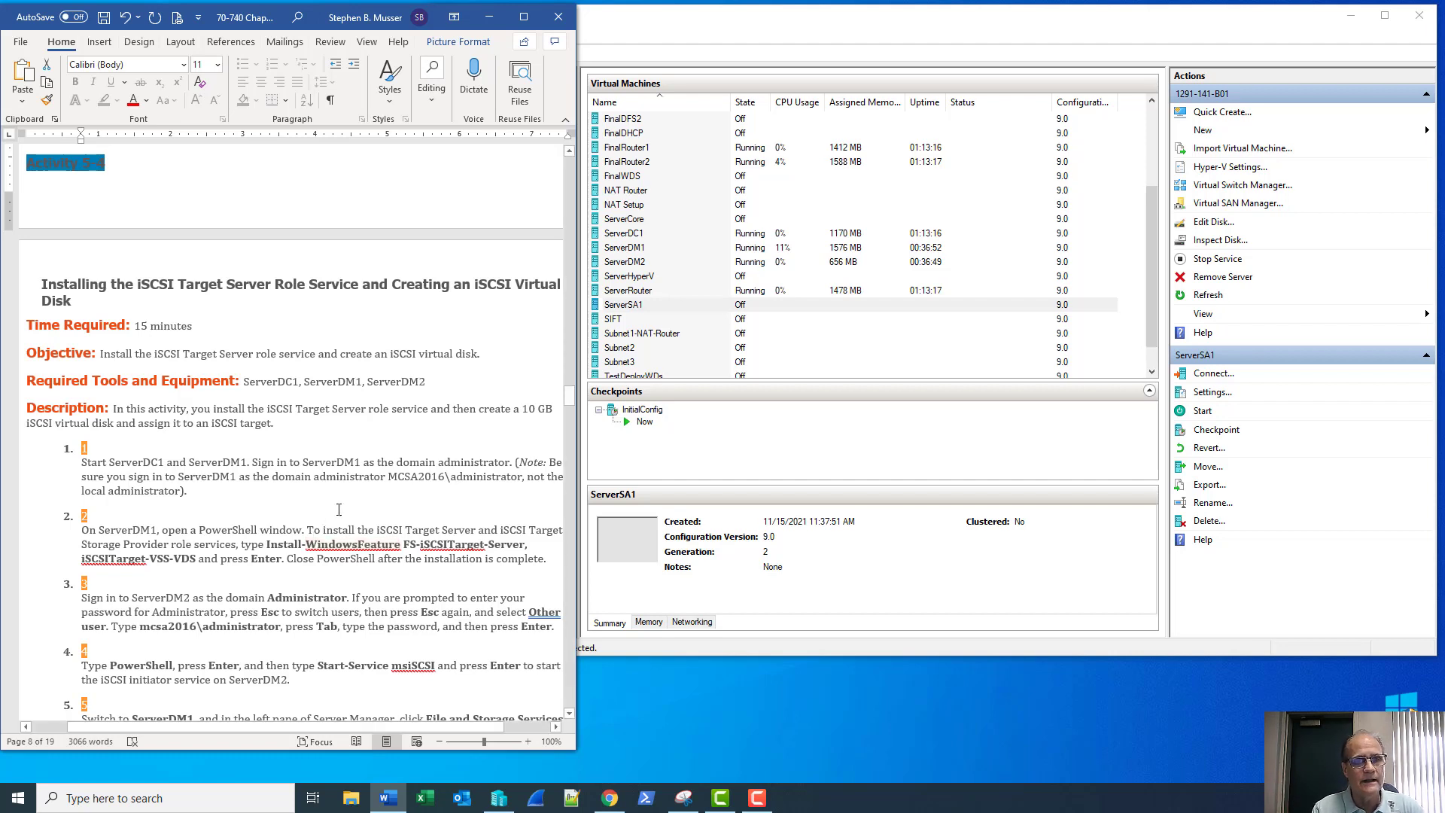
left_click(665, 256)
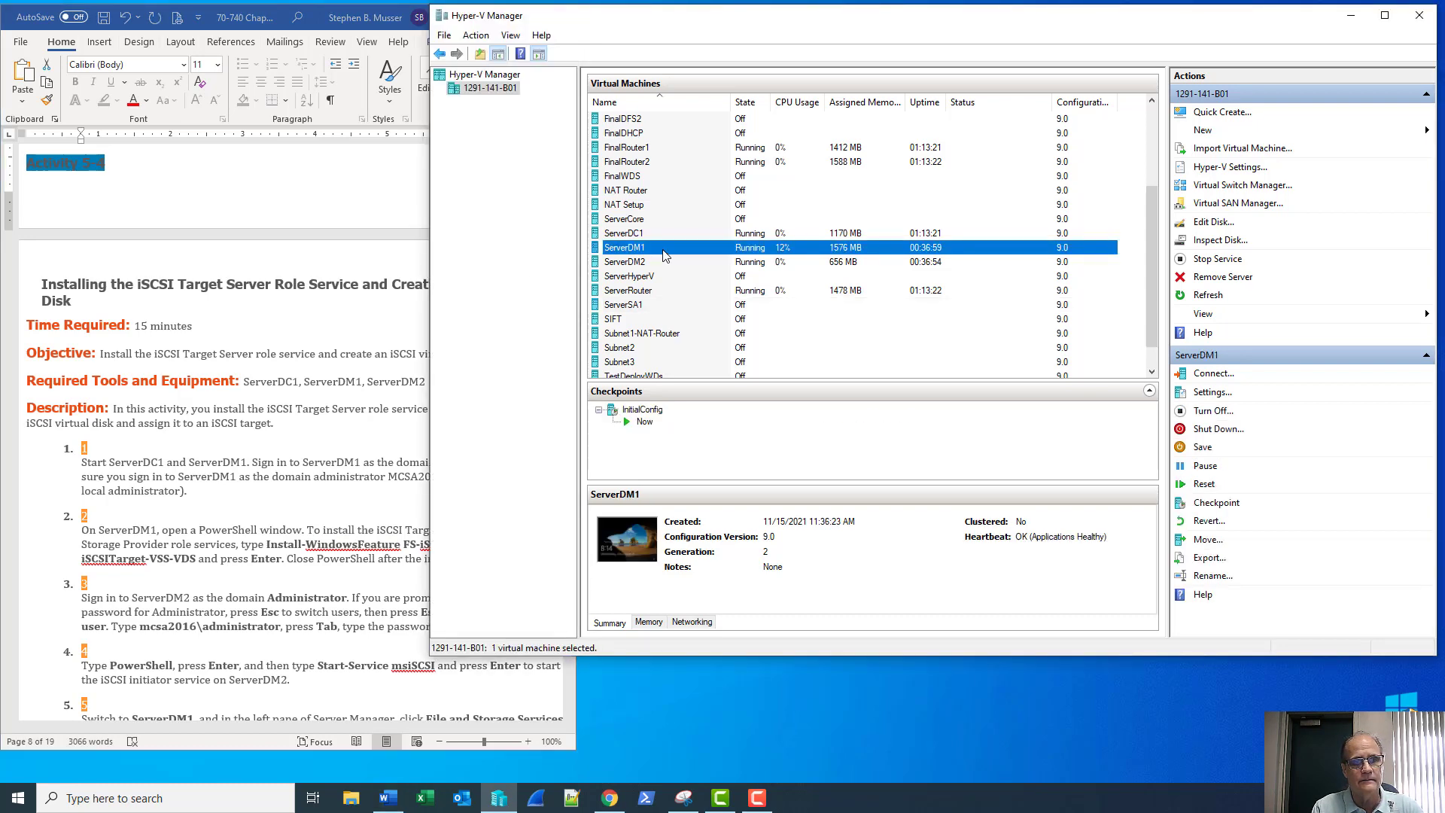
Connect to ServerDM1's console and sign in with the administrator user name and password
double_click(665, 256)
left_click(676, 303)
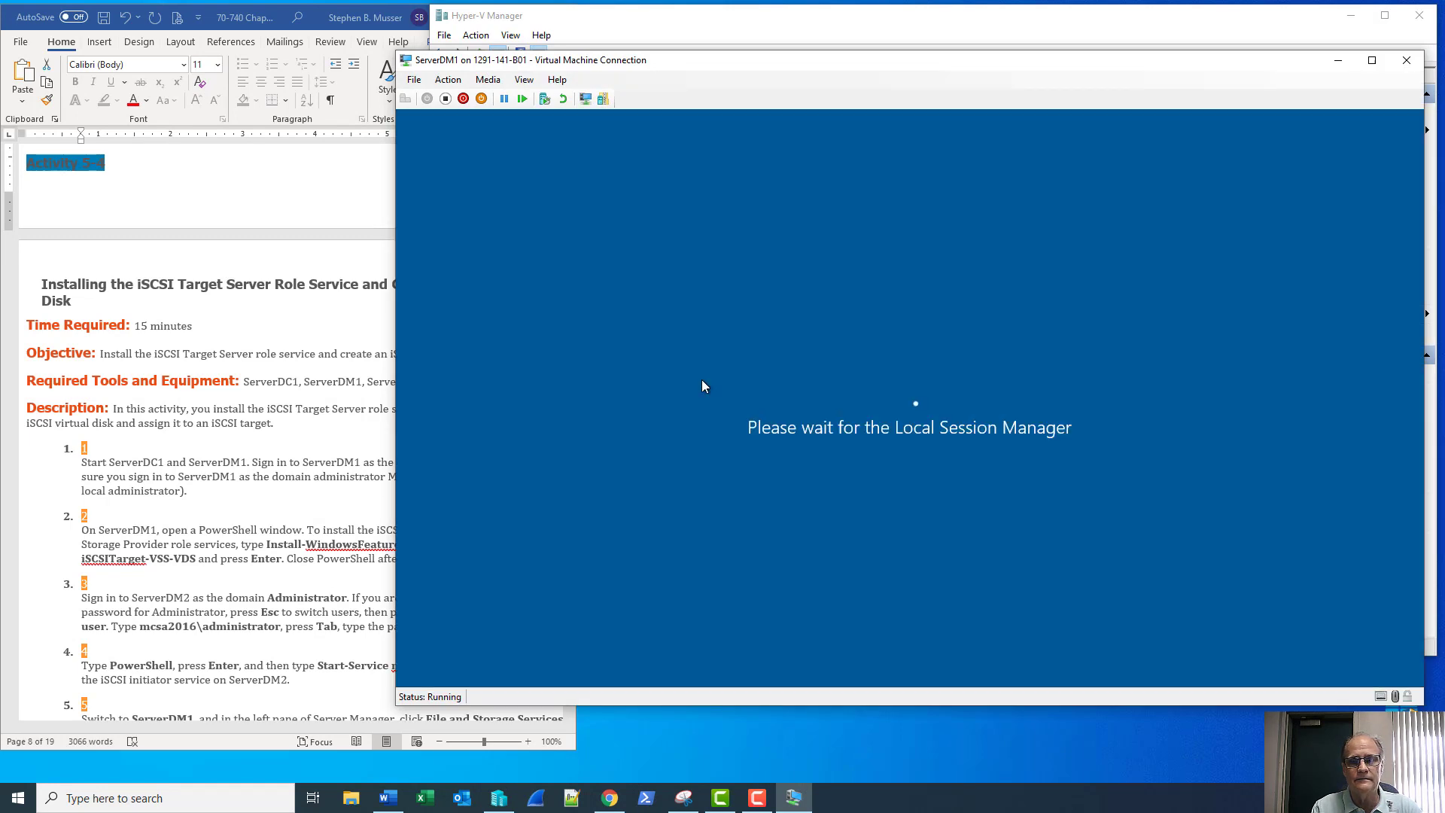
type("sadm")
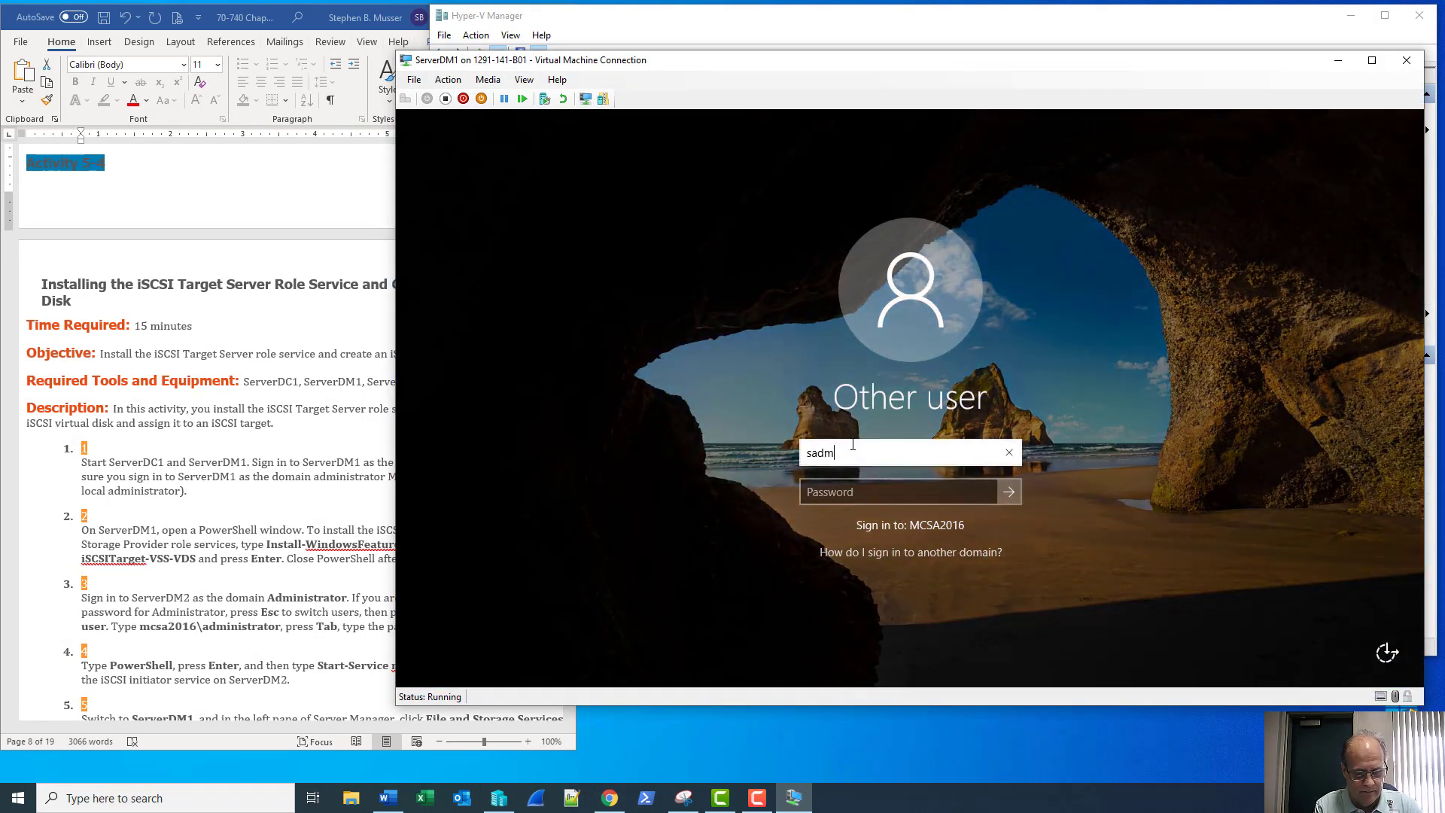
type("in")
key("Tab")
type("Secret555")
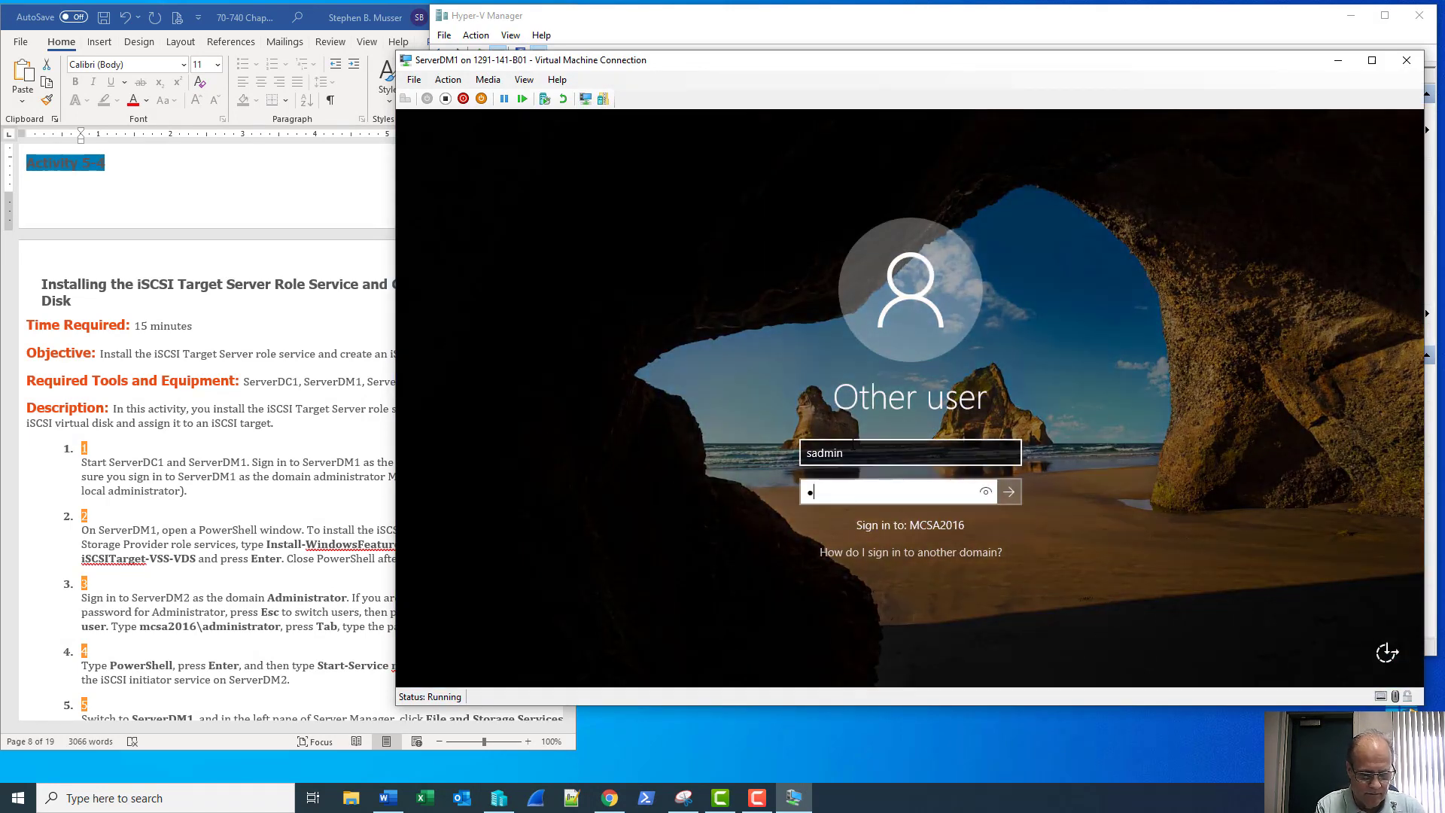
key("Return")
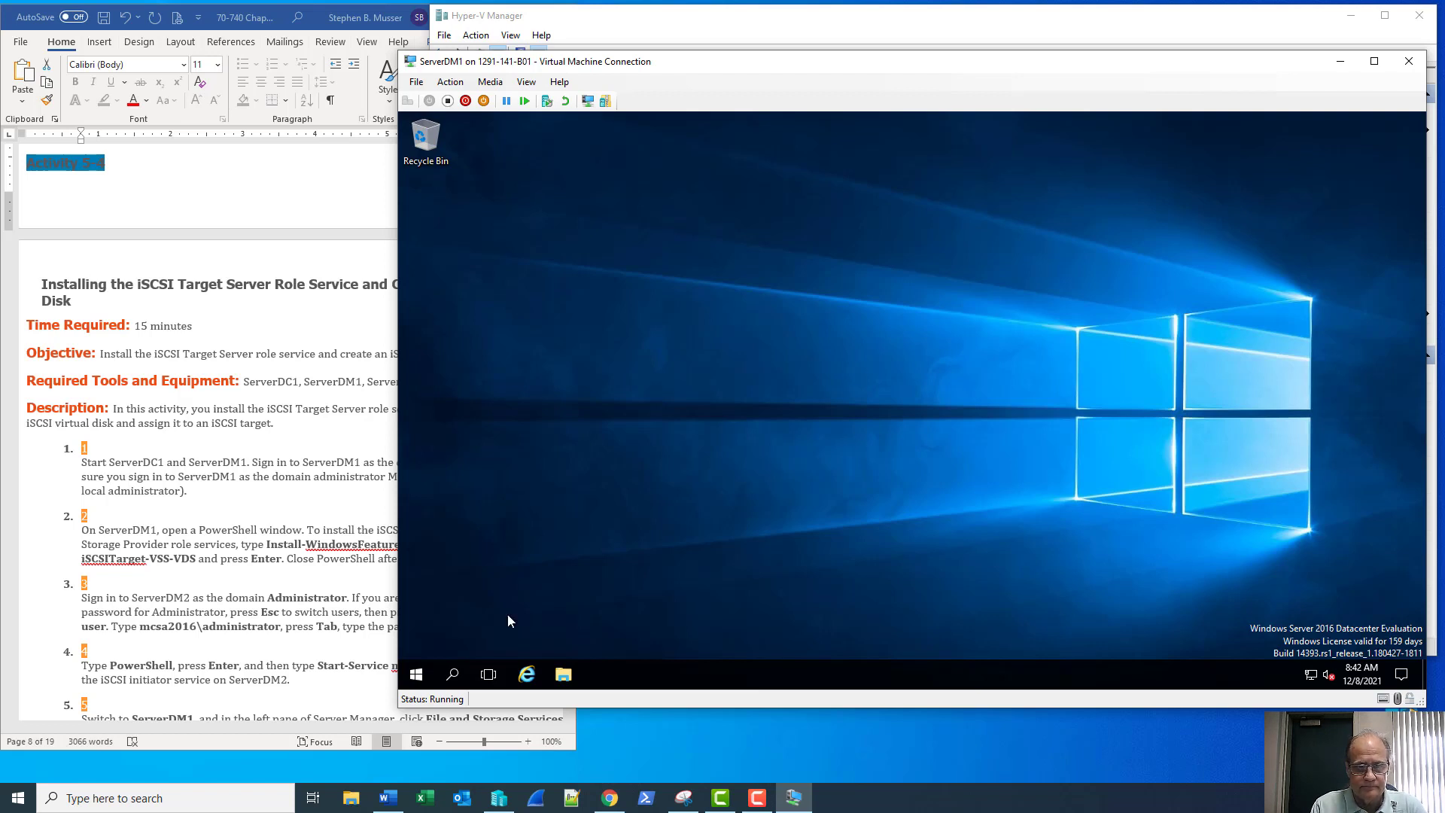
Pin Windows PowerShell to ServerDM1's taskbar from the Start menu, then close the menu
left_click(416, 675)
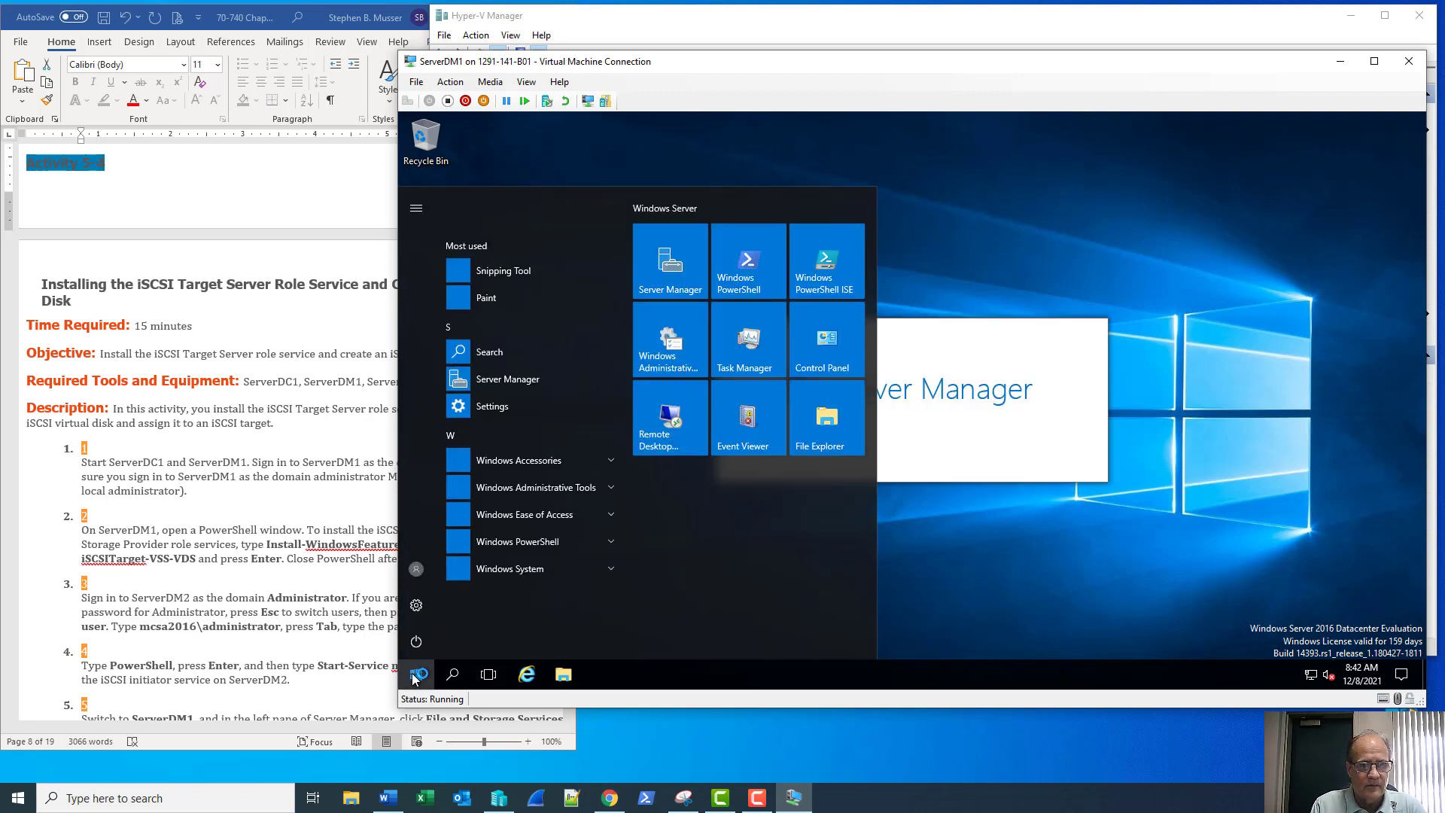
right_click(762, 283)
mouse_move(947, 349)
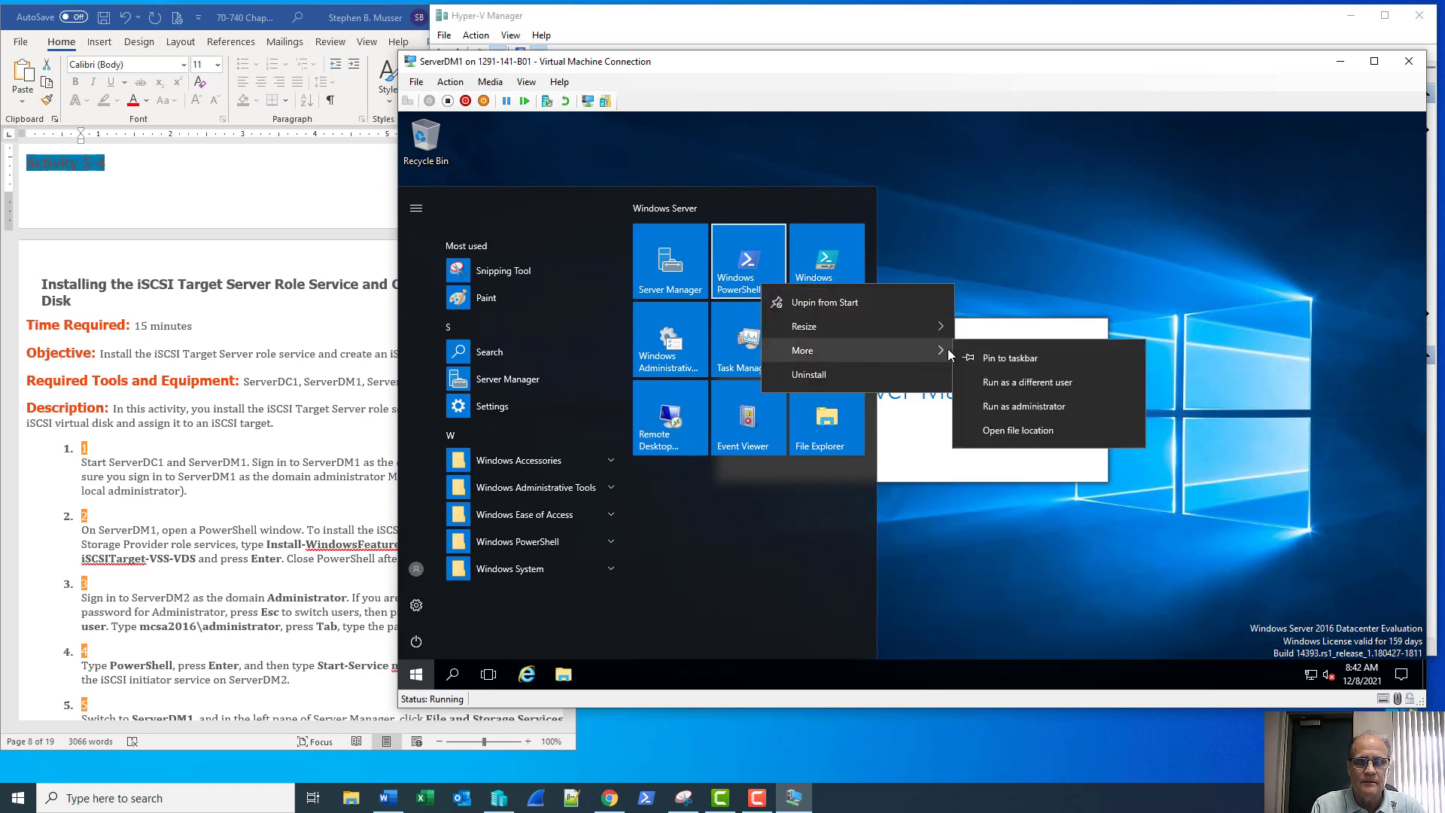
left_click(996, 360)
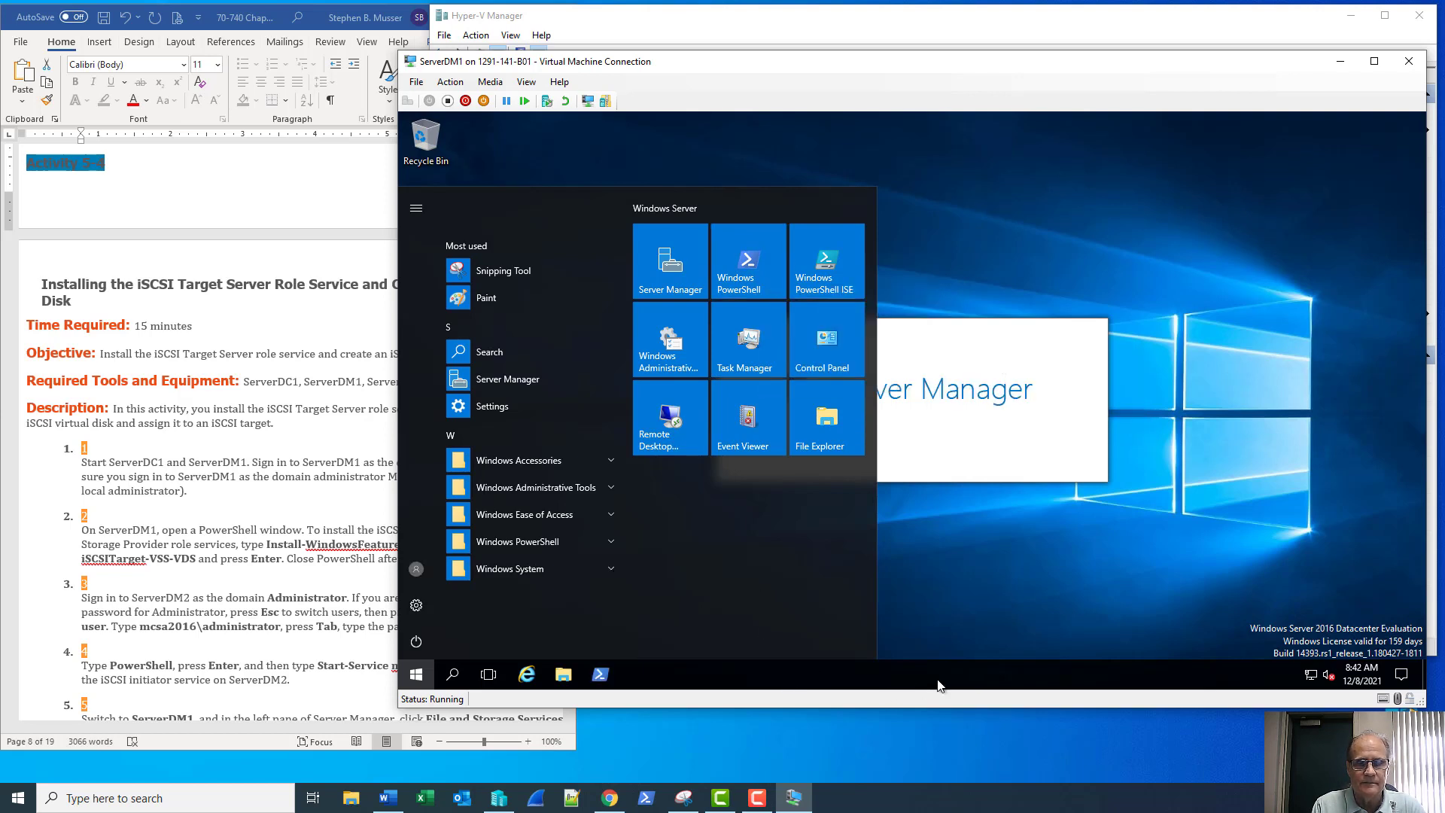
left_click(934, 687)
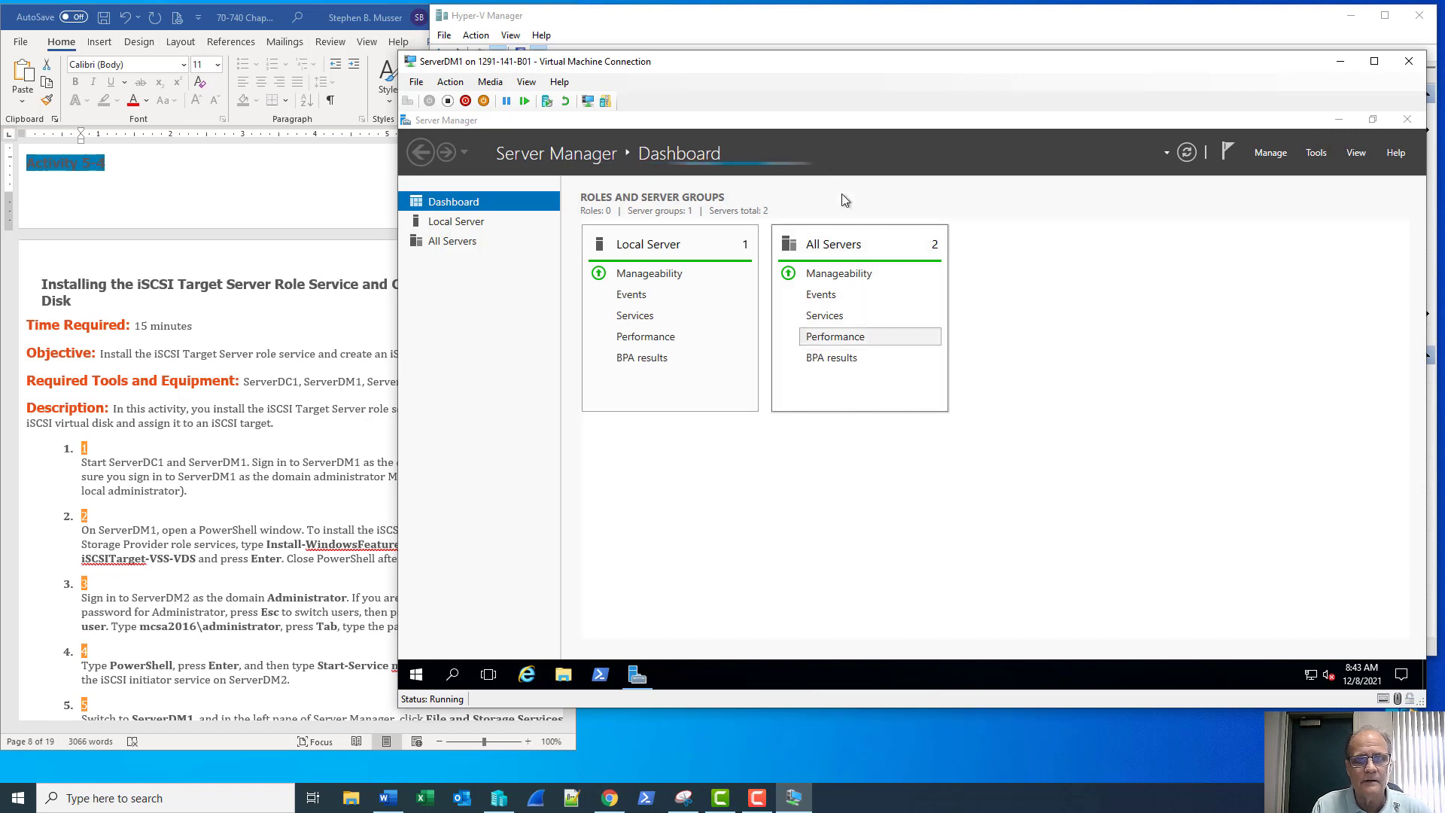
Launch PowerShell on ServerDM1 and set its console font size to 16
left_click(600, 676)
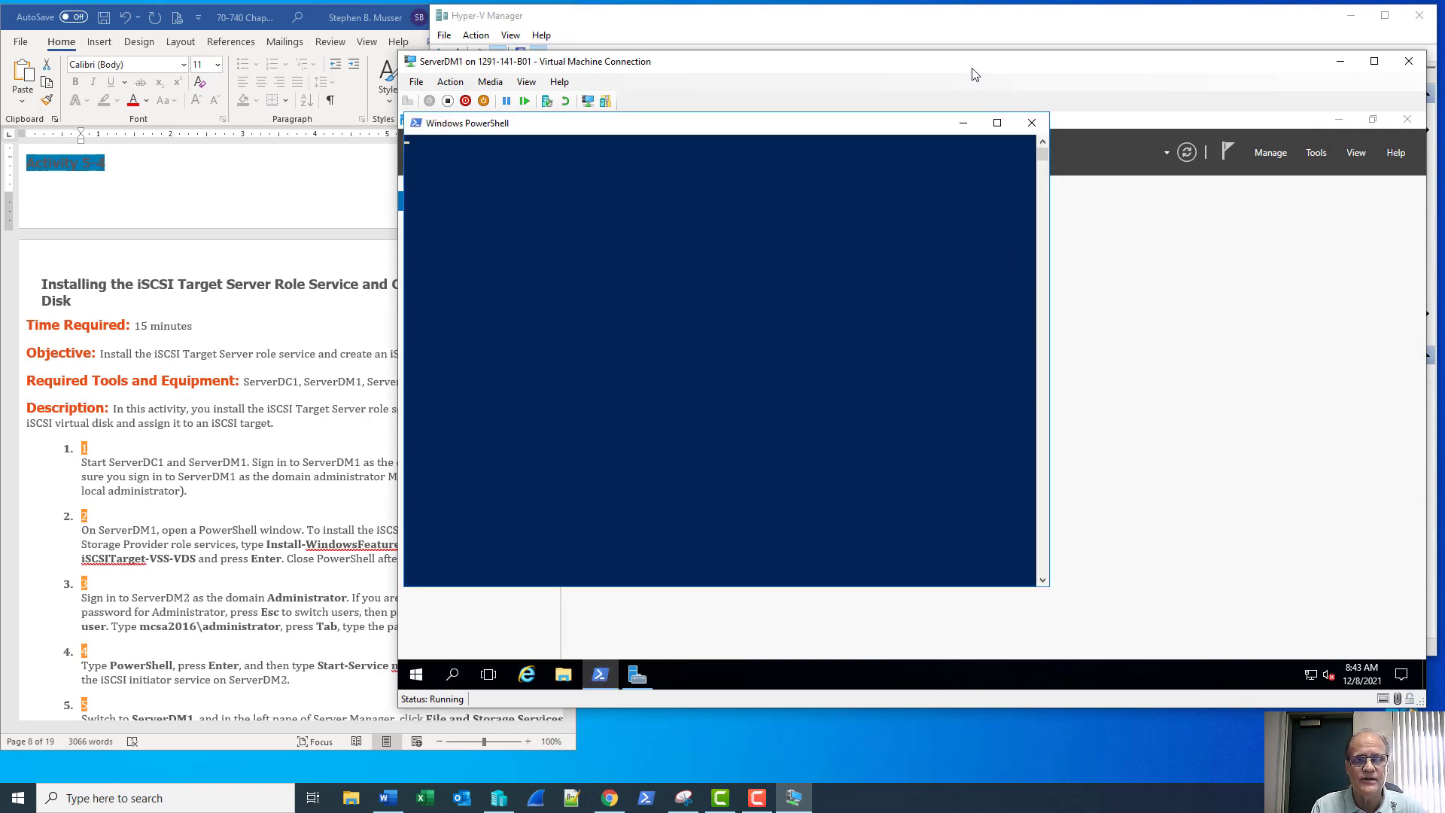
left_click_drag(931, 62, 972, 56)
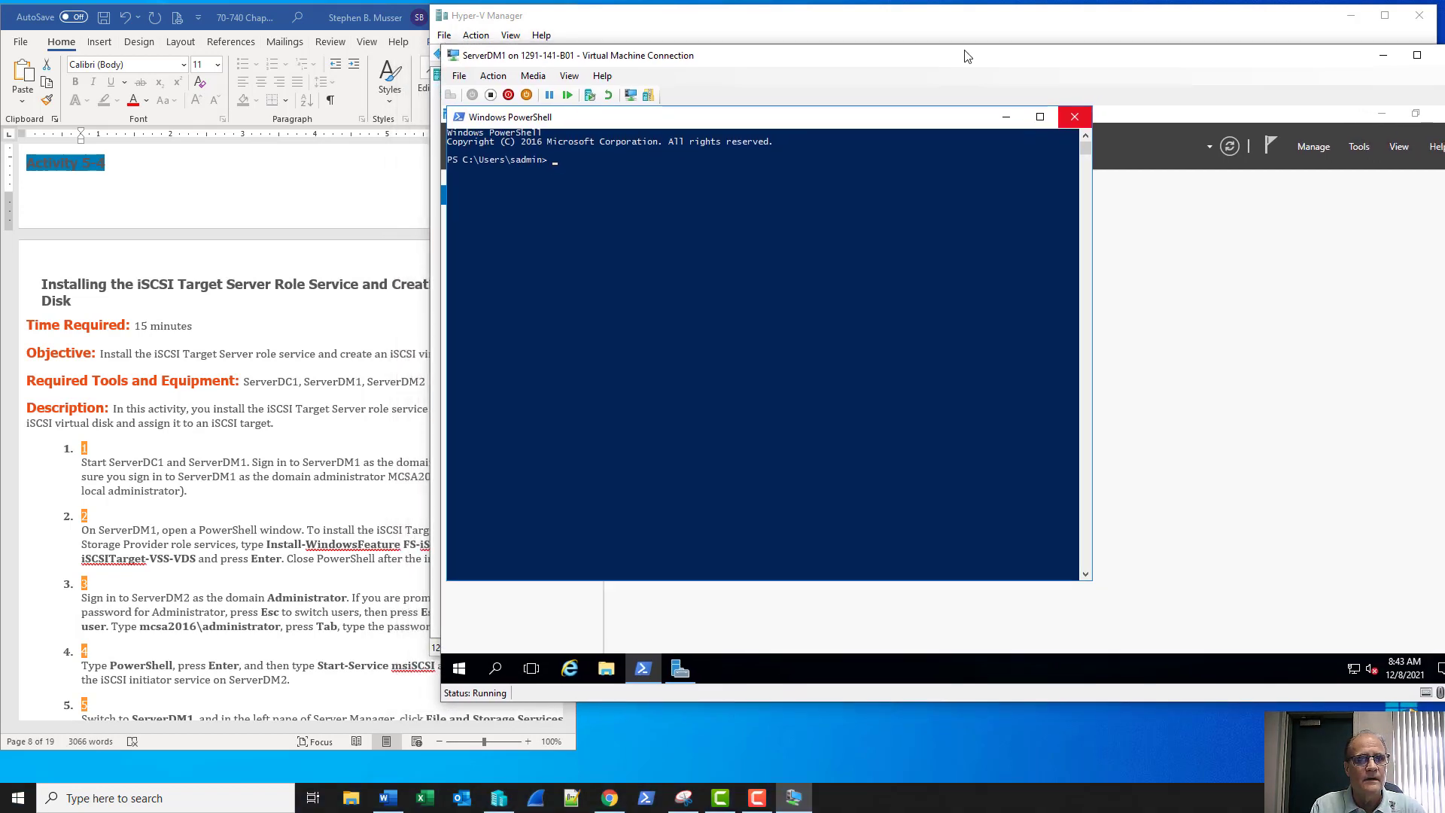
left_click(458, 117)
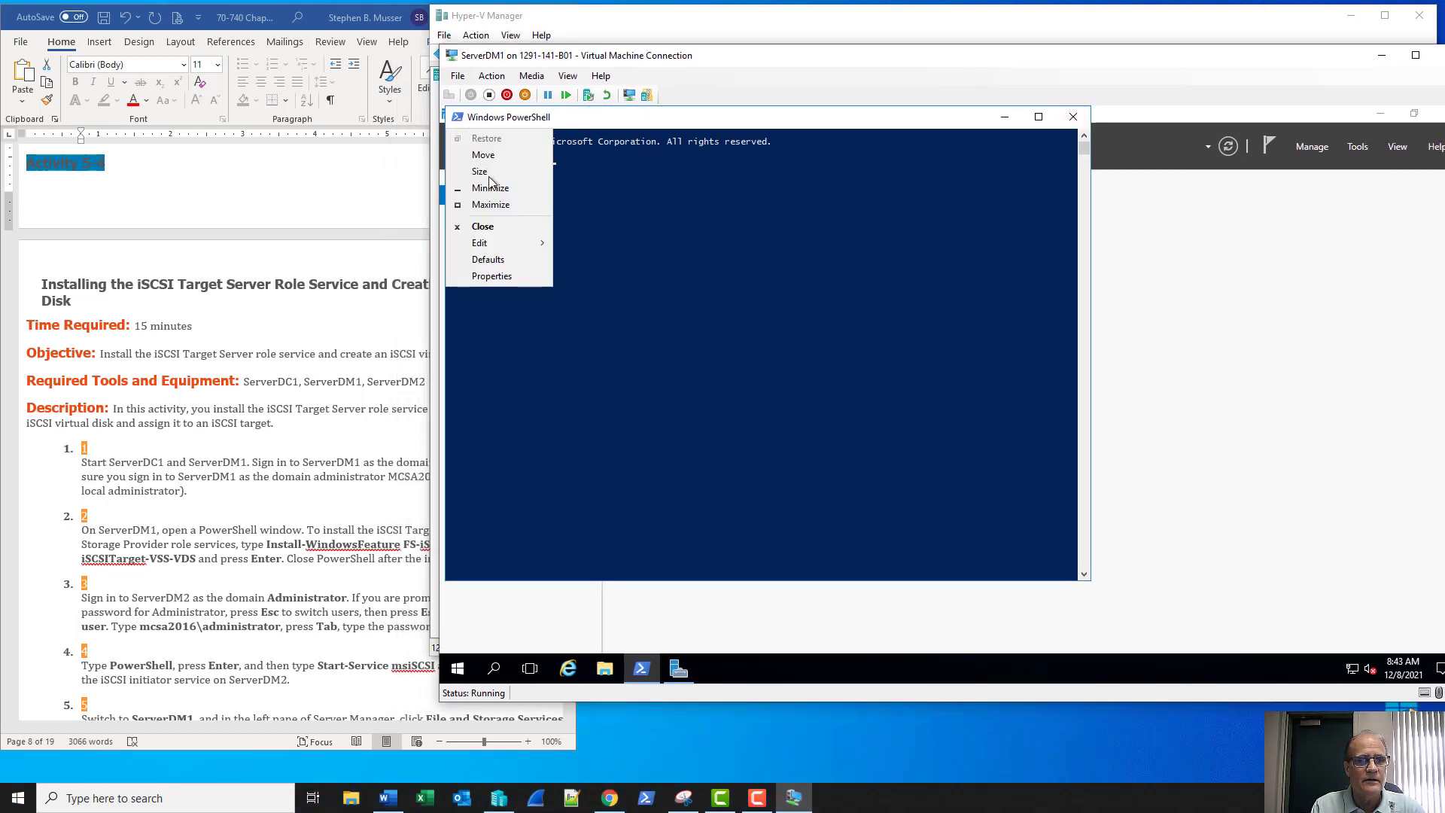
left_click(494, 276)
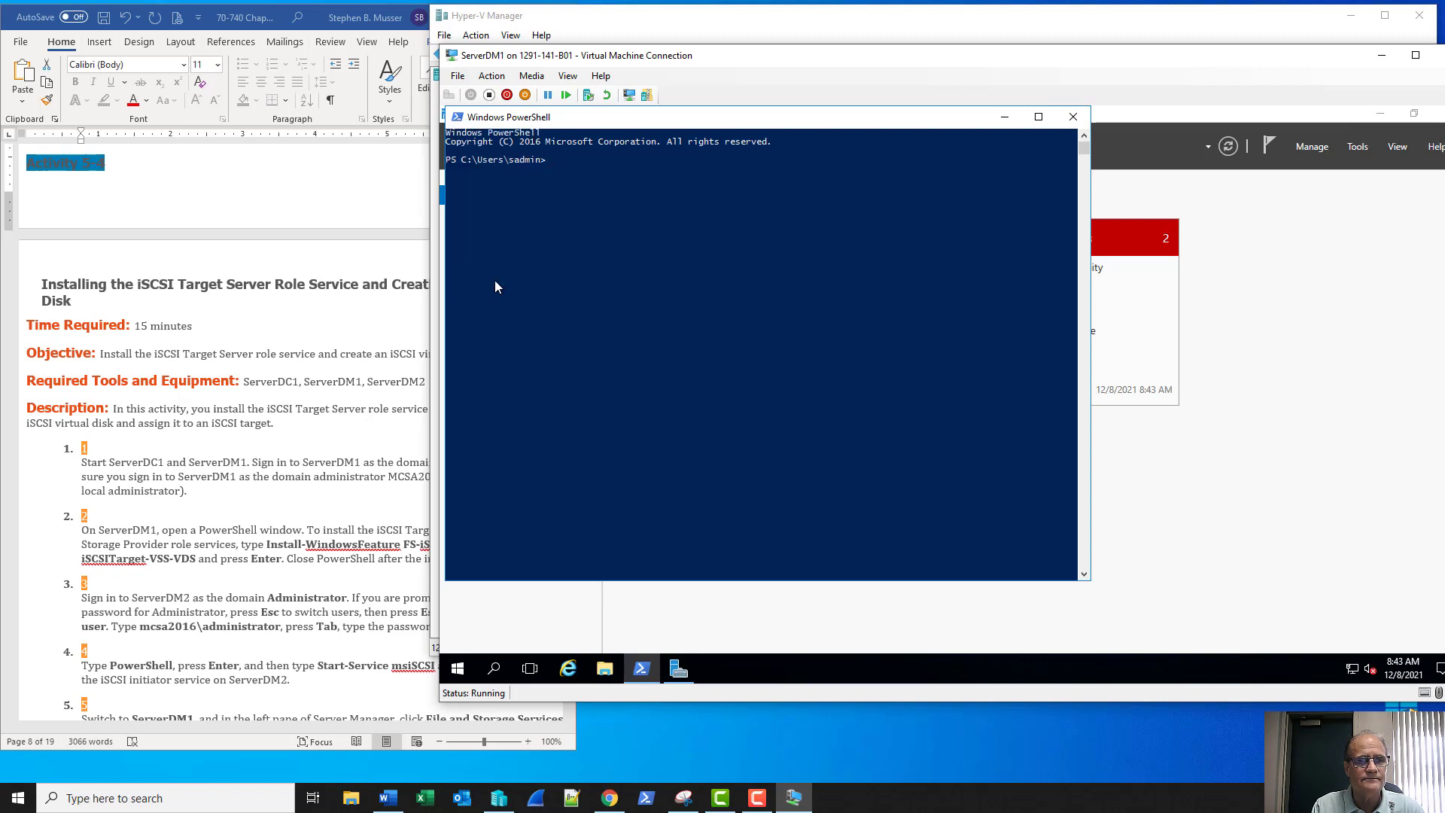
left_click(519, 157)
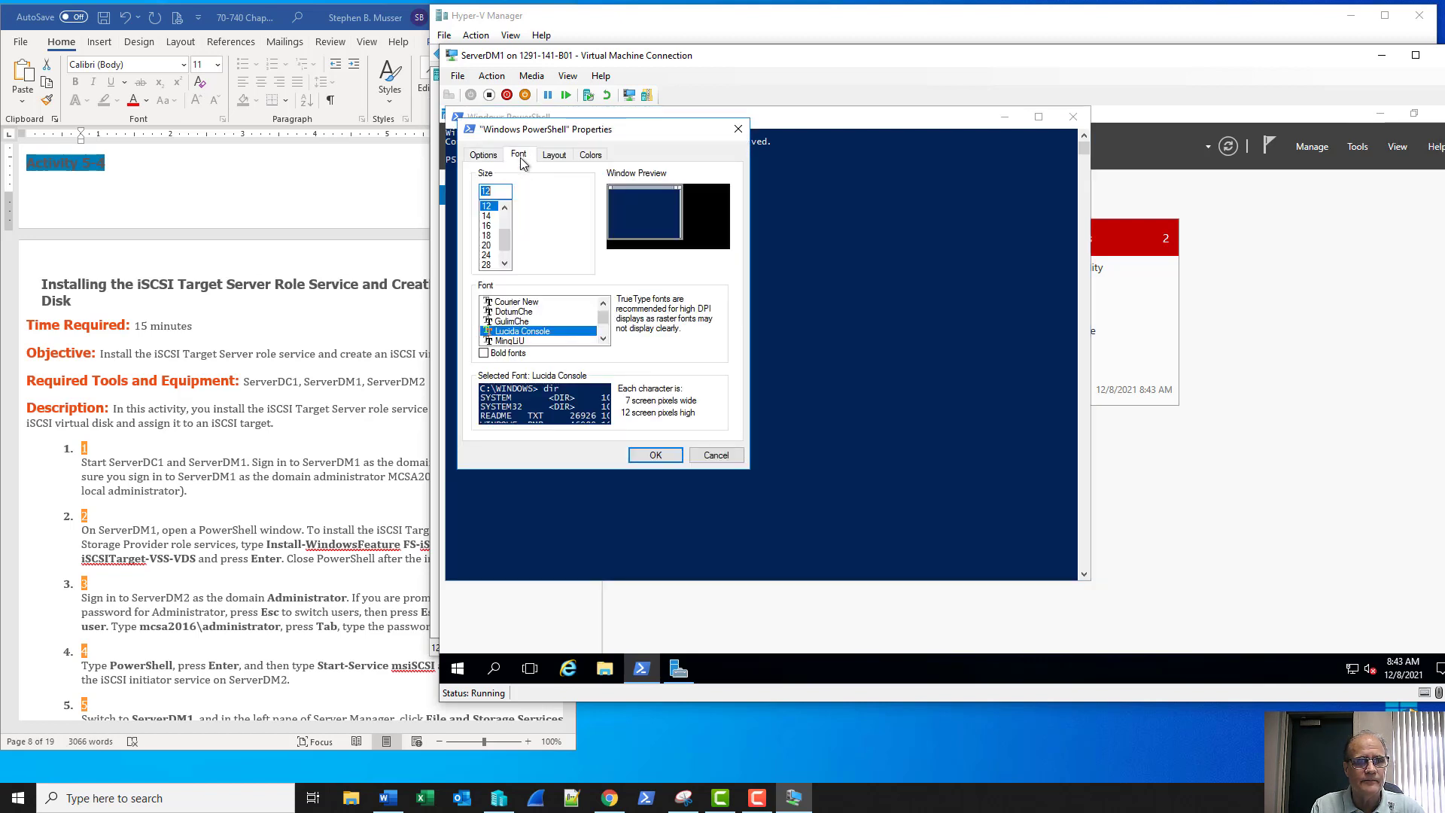
left_click(488, 217)
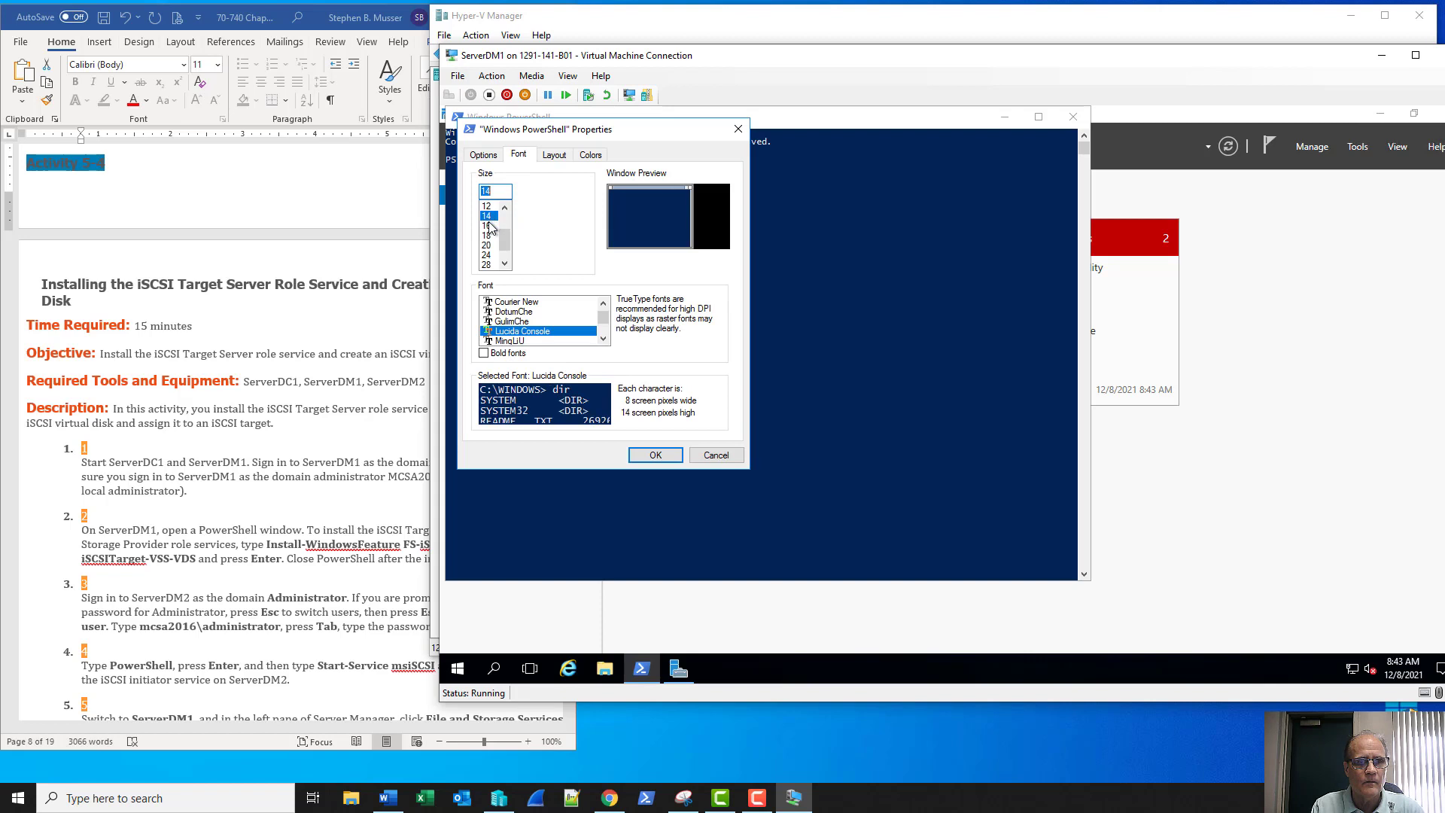
left_click(487, 226)
left_click(667, 456)
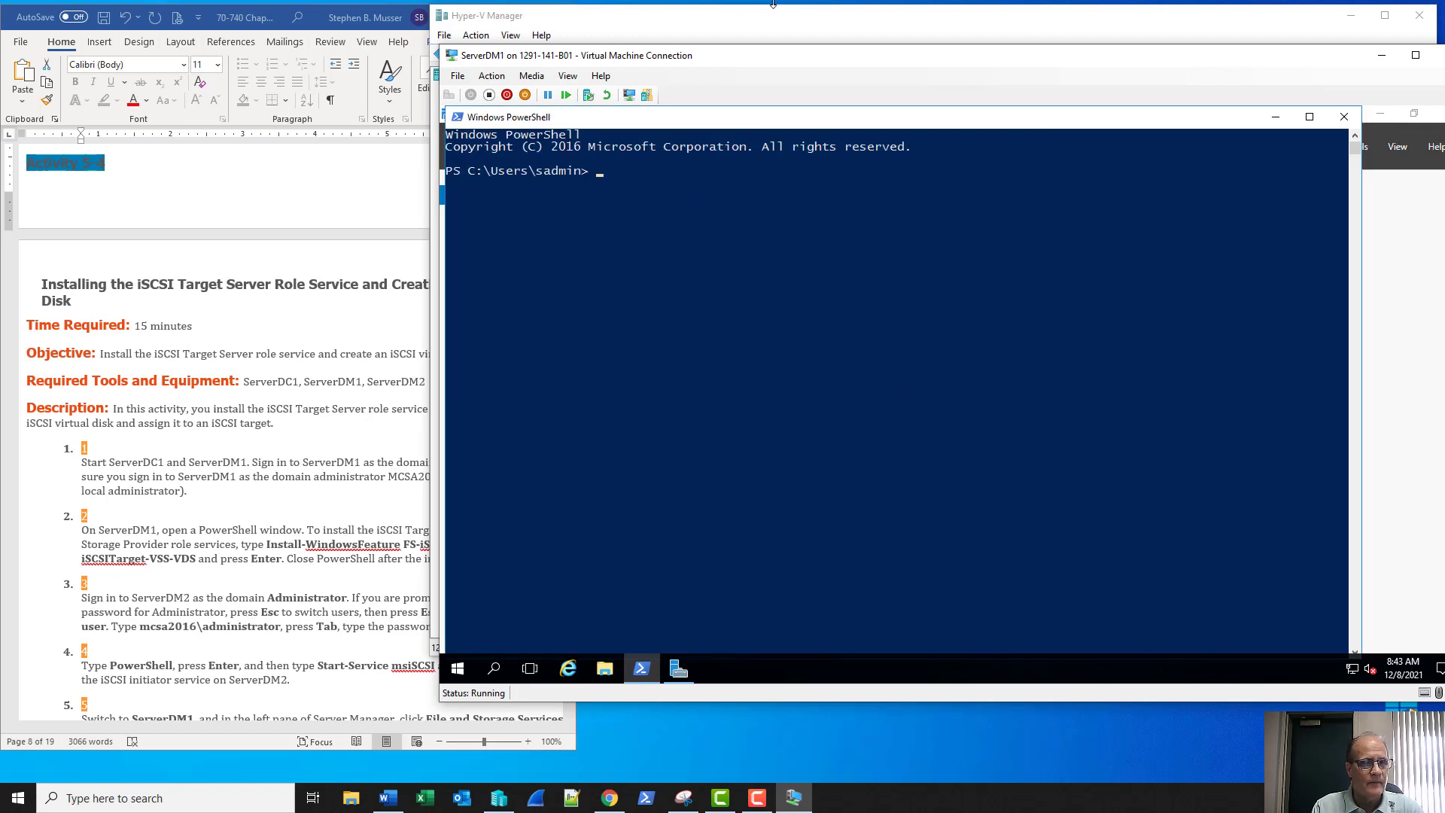
left_click_drag(738, 9, 757, 7)
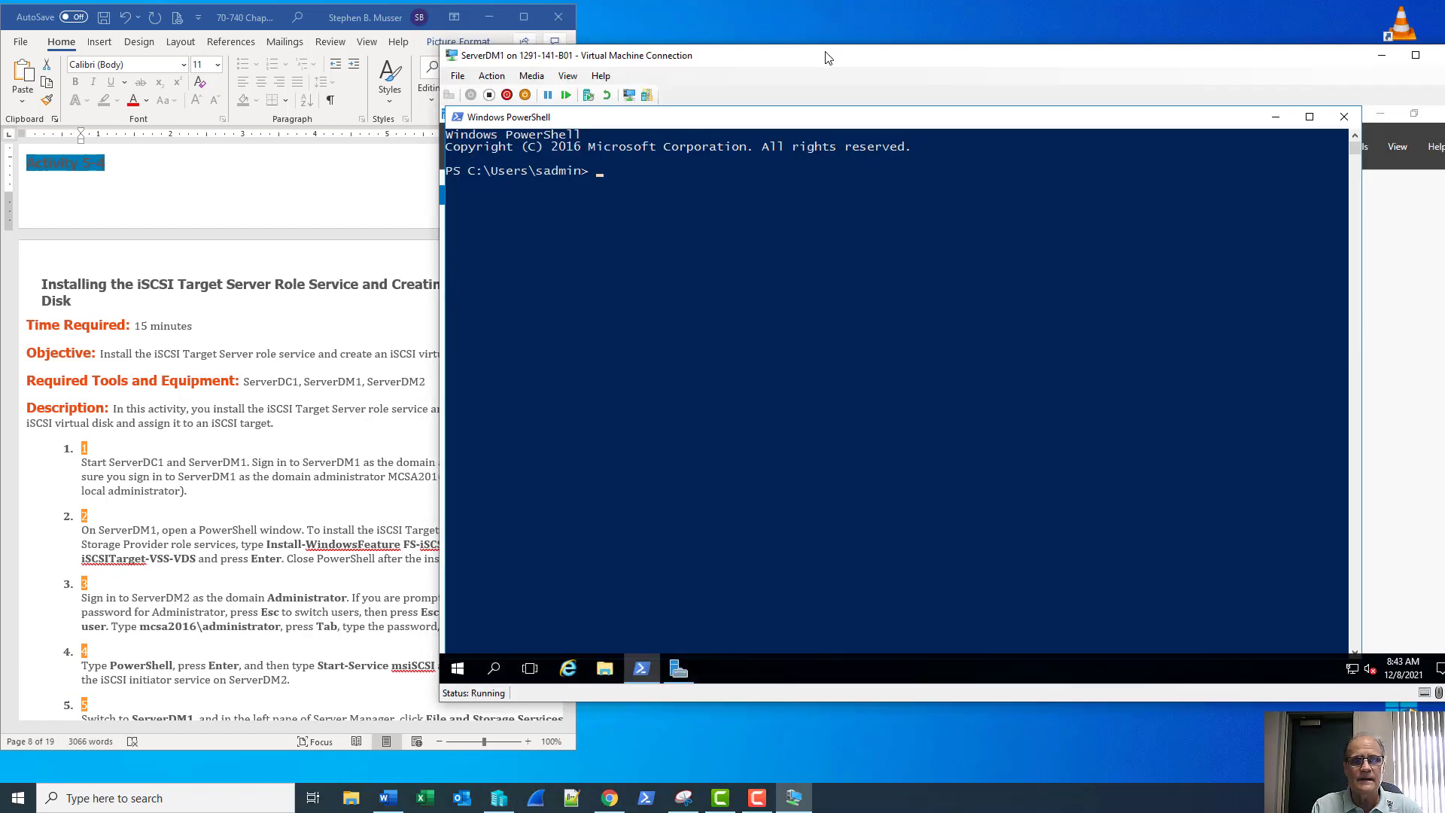
left_click_drag(828, 58, 932, 60)
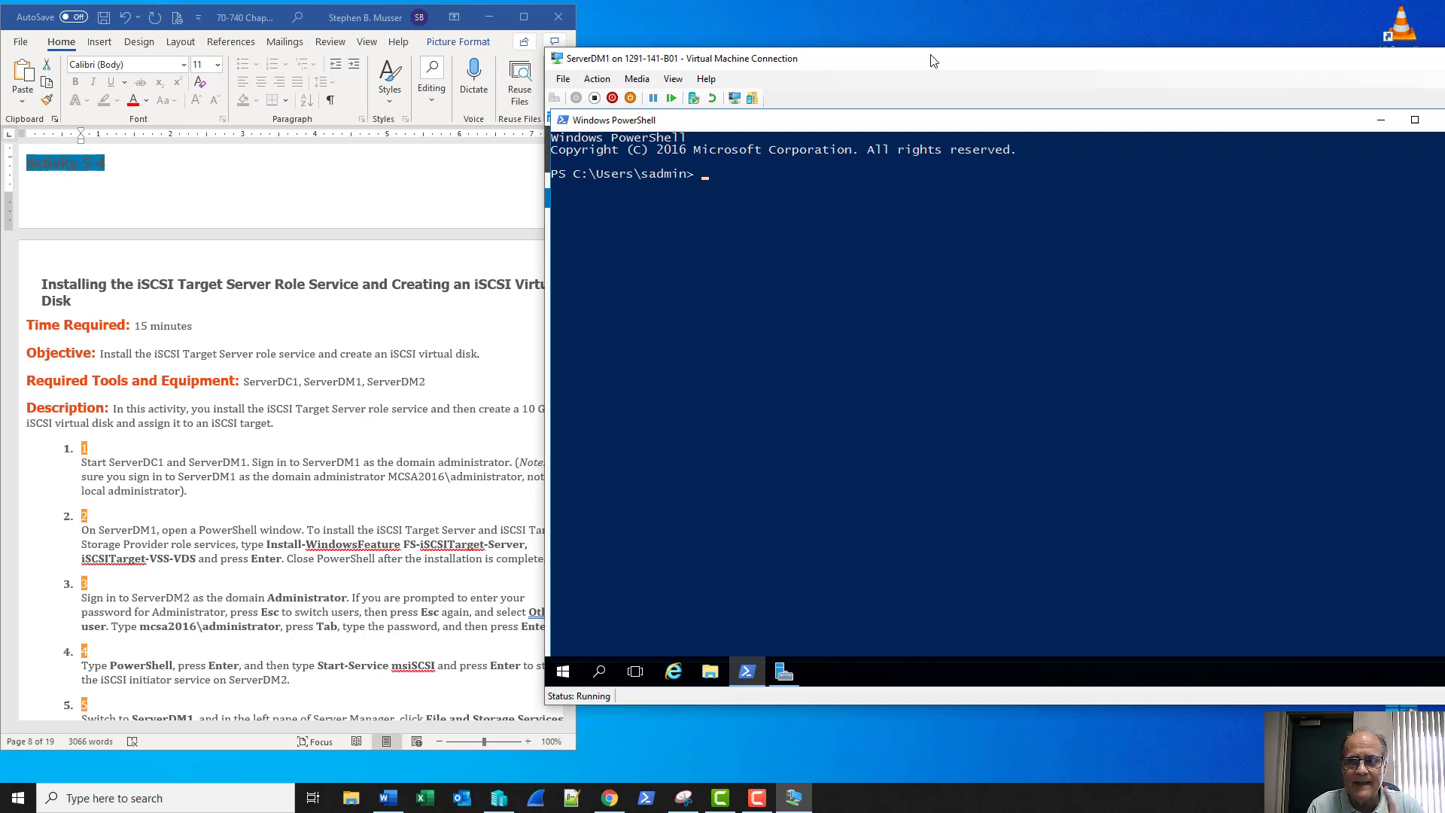
left_click_drag(932, 60, 870, 53)
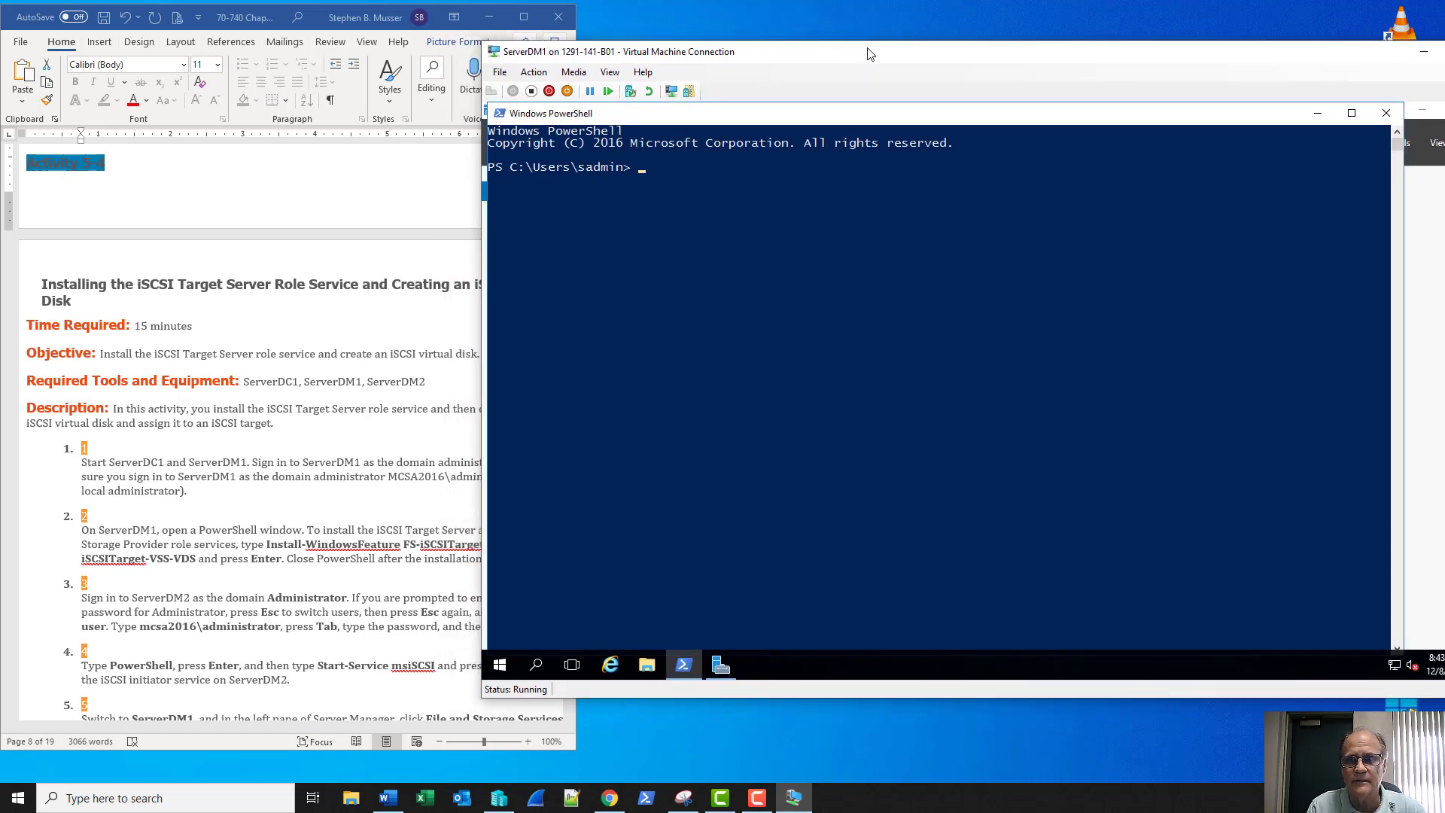
Close the standard console and relaunch PowerShell as Administrator, approving the UAC prompt
left_click(1384, 119)
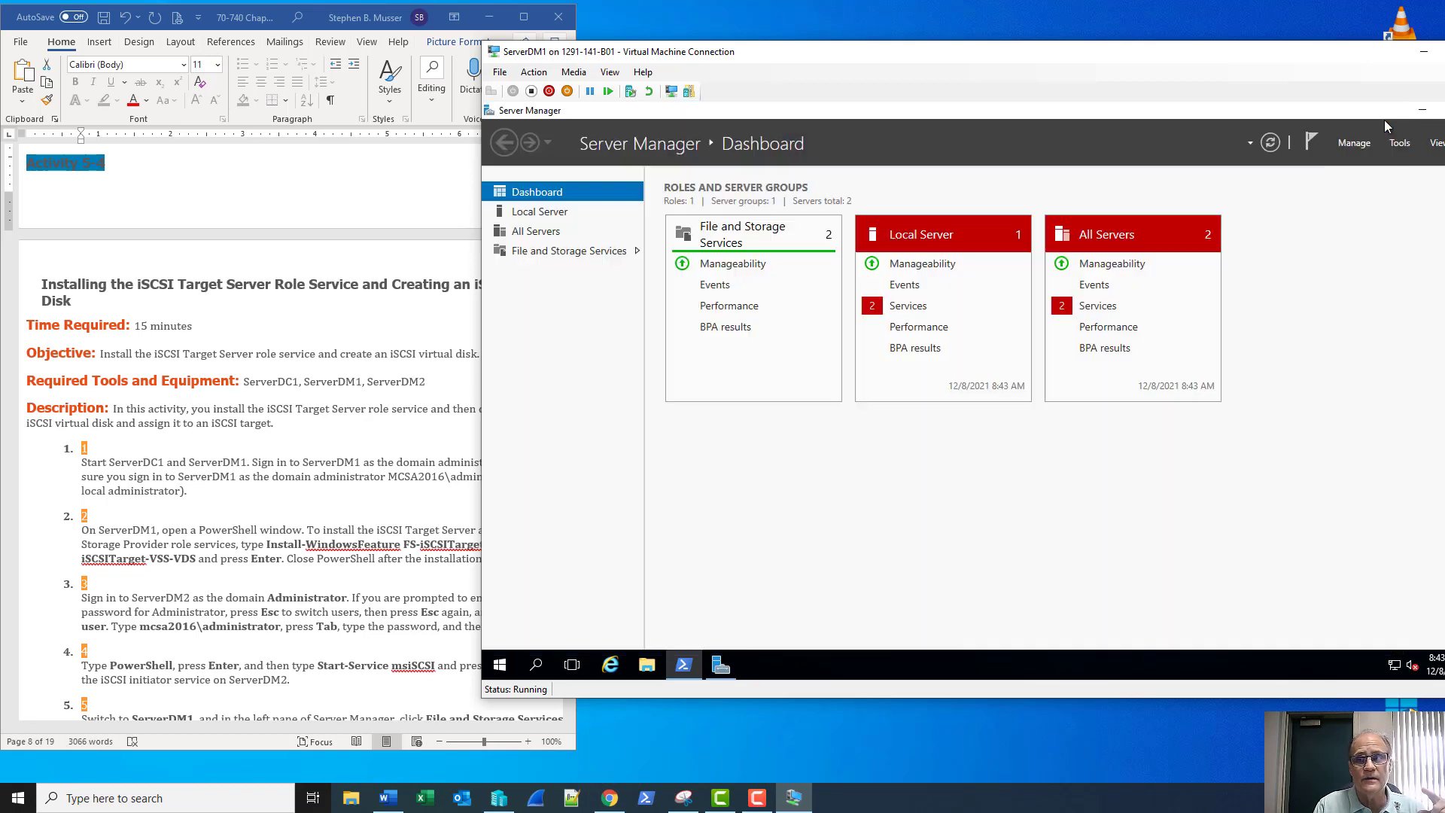
right_click(687, 669)
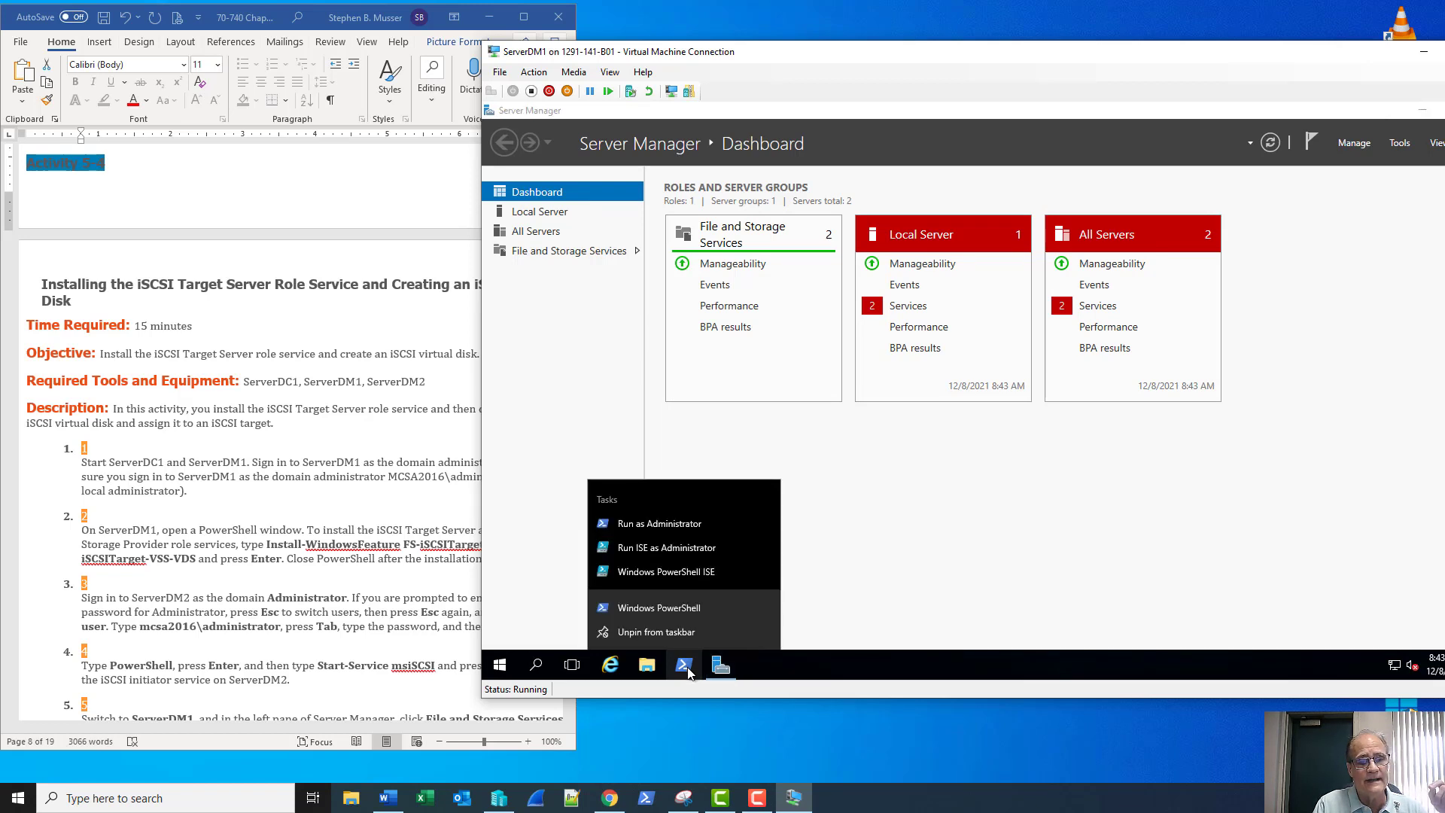
left_click(652, 526)
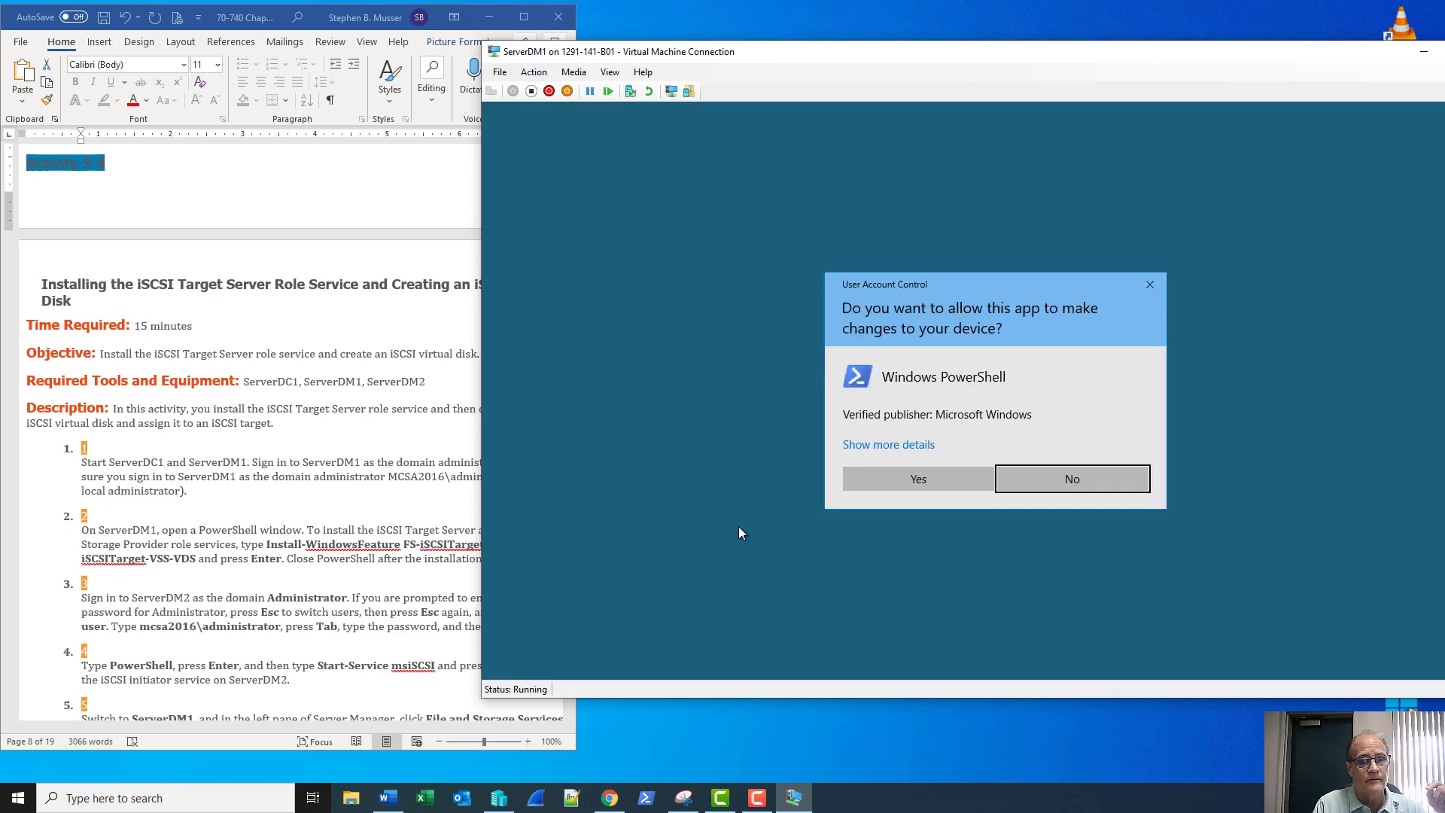
left_click(909, 485)
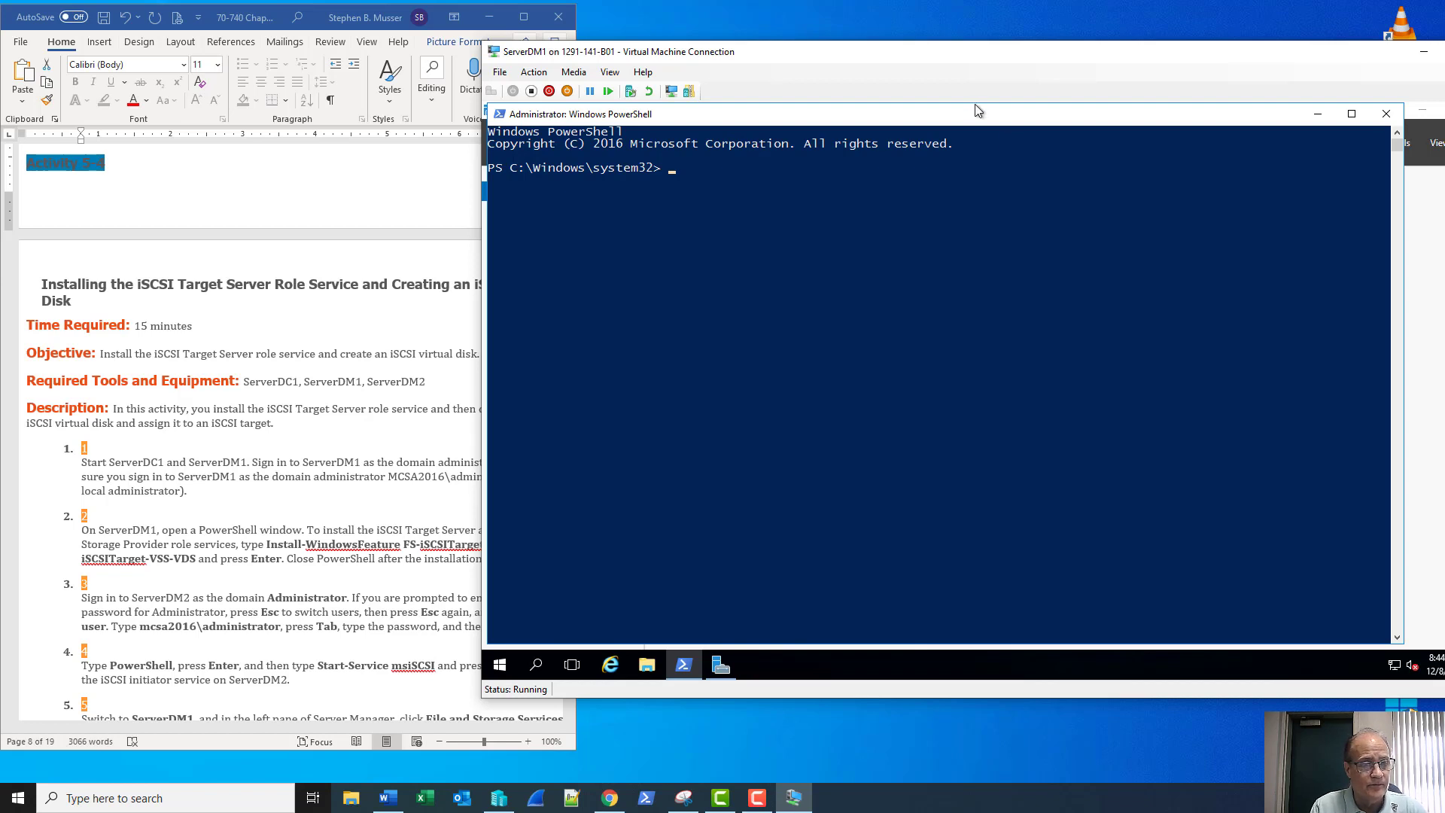
left_click_drag(936, 69, 1001, 68)
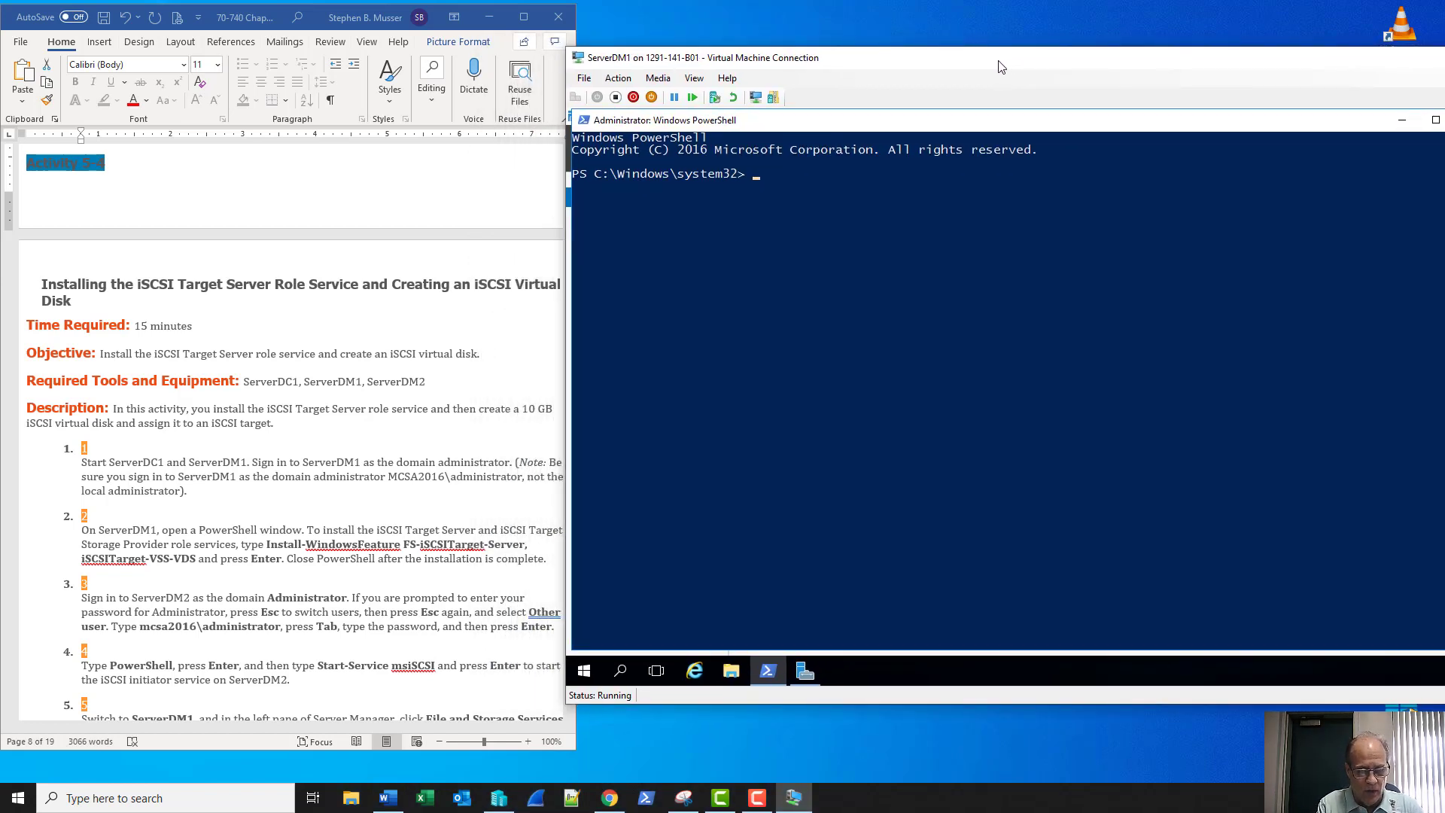
Run Install-WindowsFeature FS-iSCSITarget-Server, iSCSITarget-VSS-VDS on ServerDM1
type("install-")
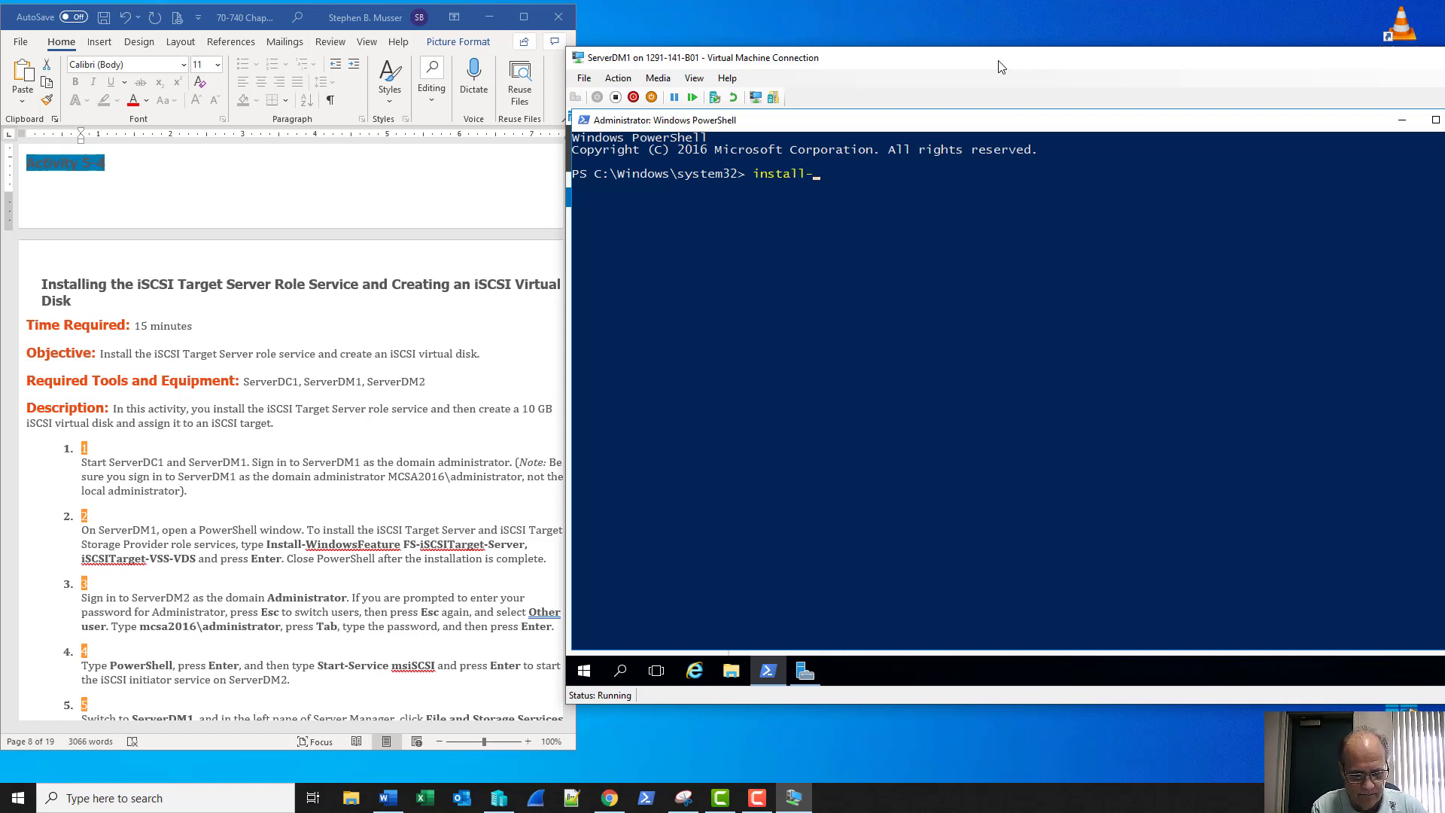
type("win")
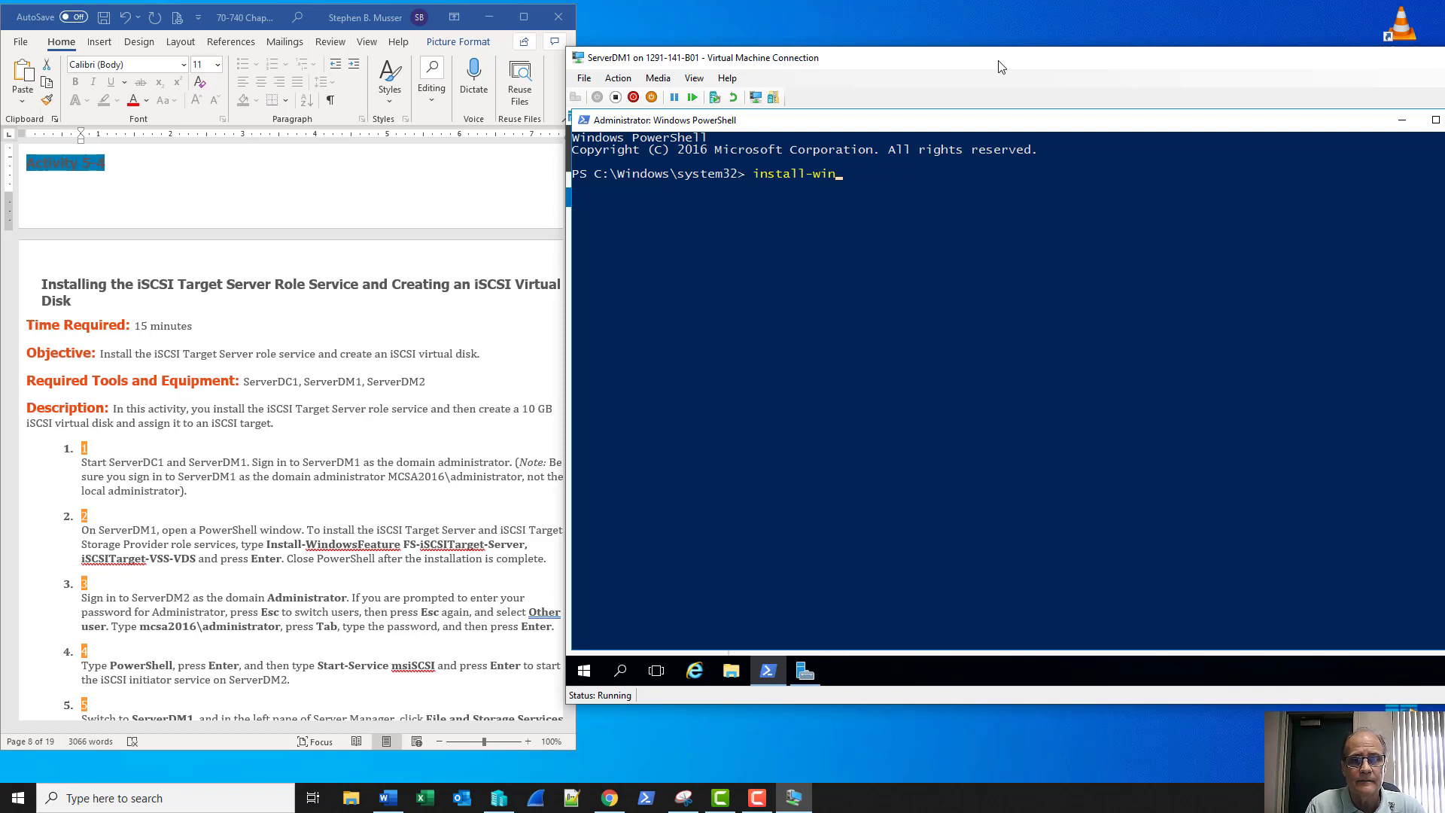
key("Tab")
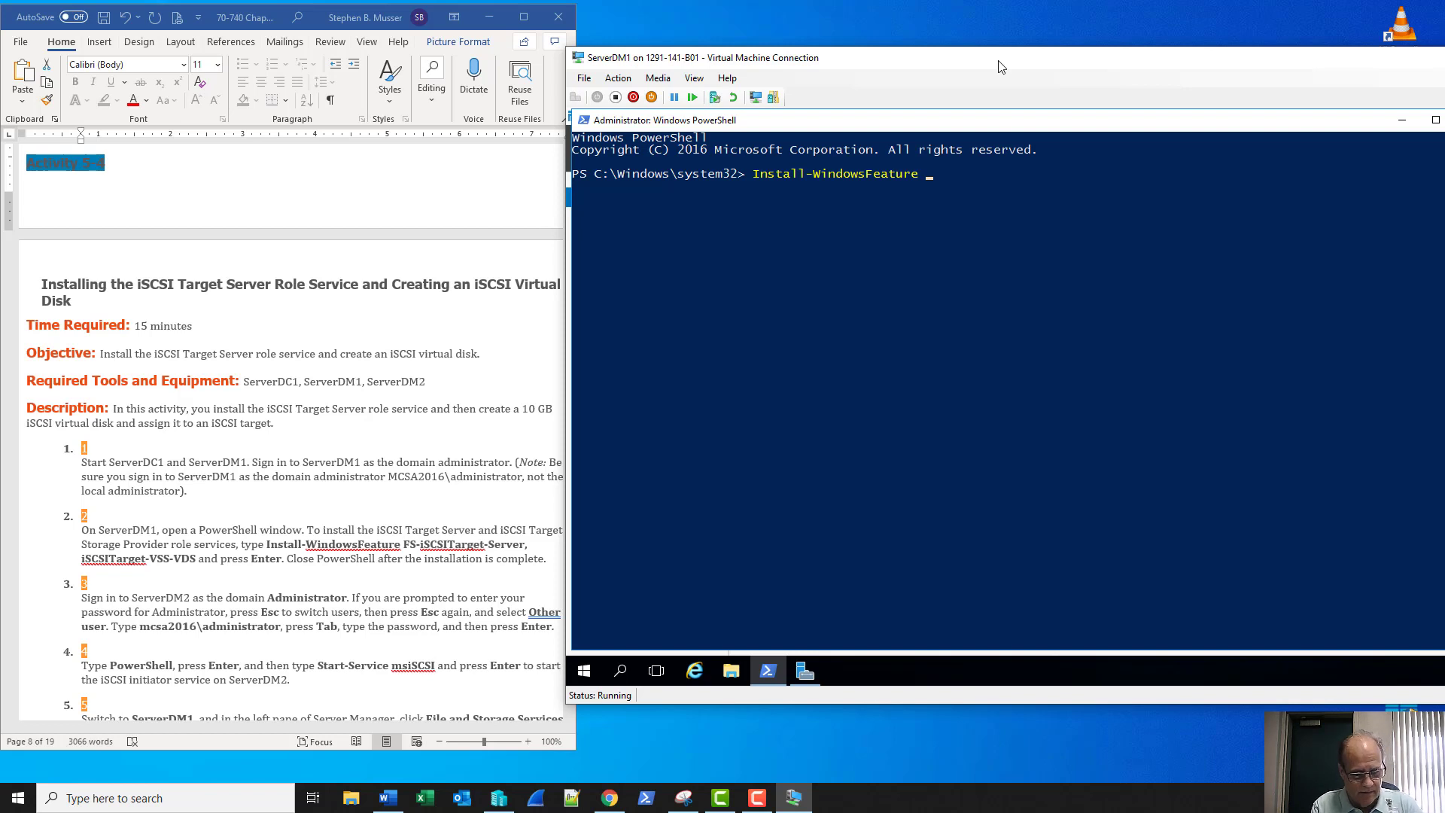
type("FS-")
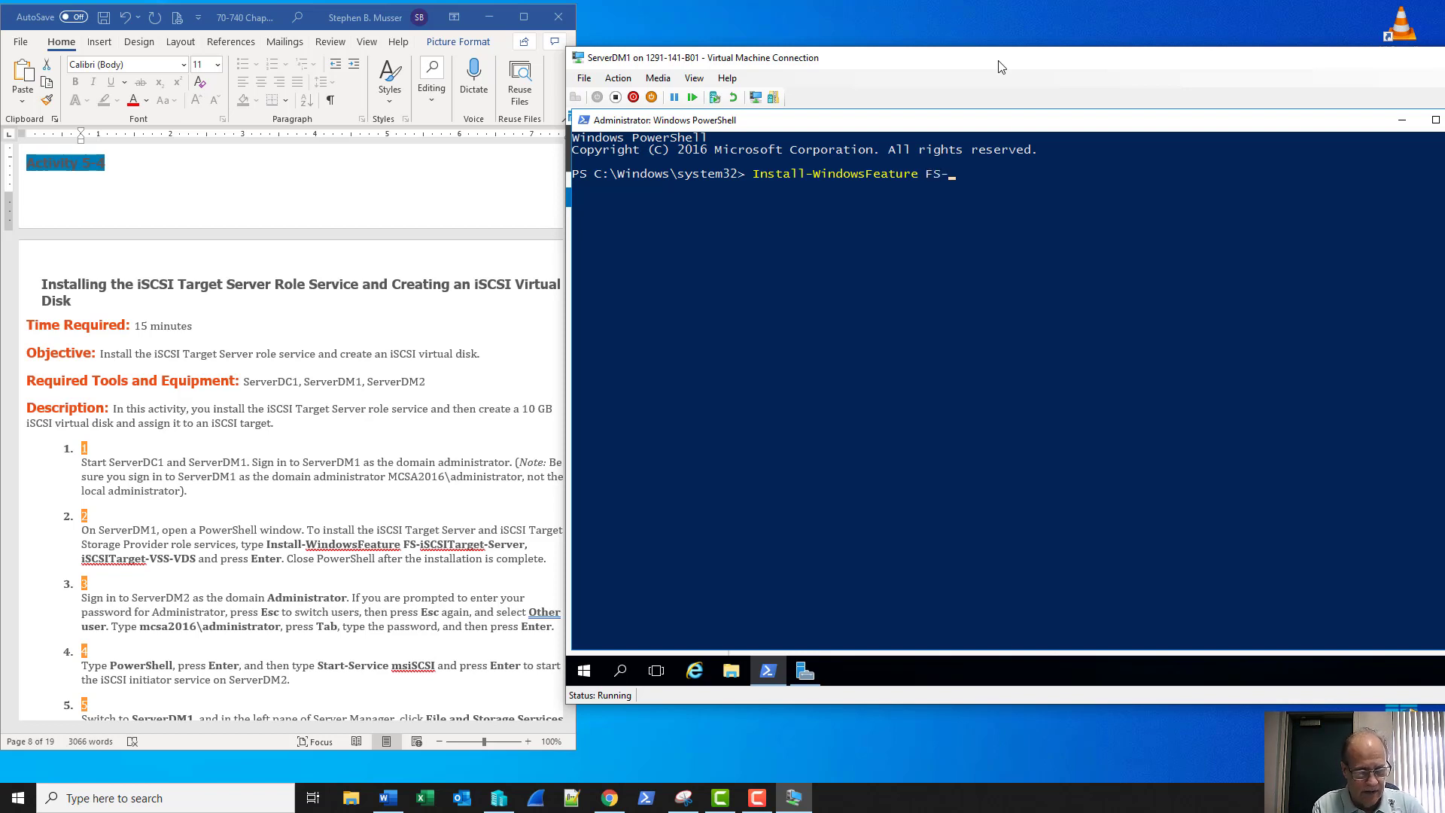
type("iSCSI")
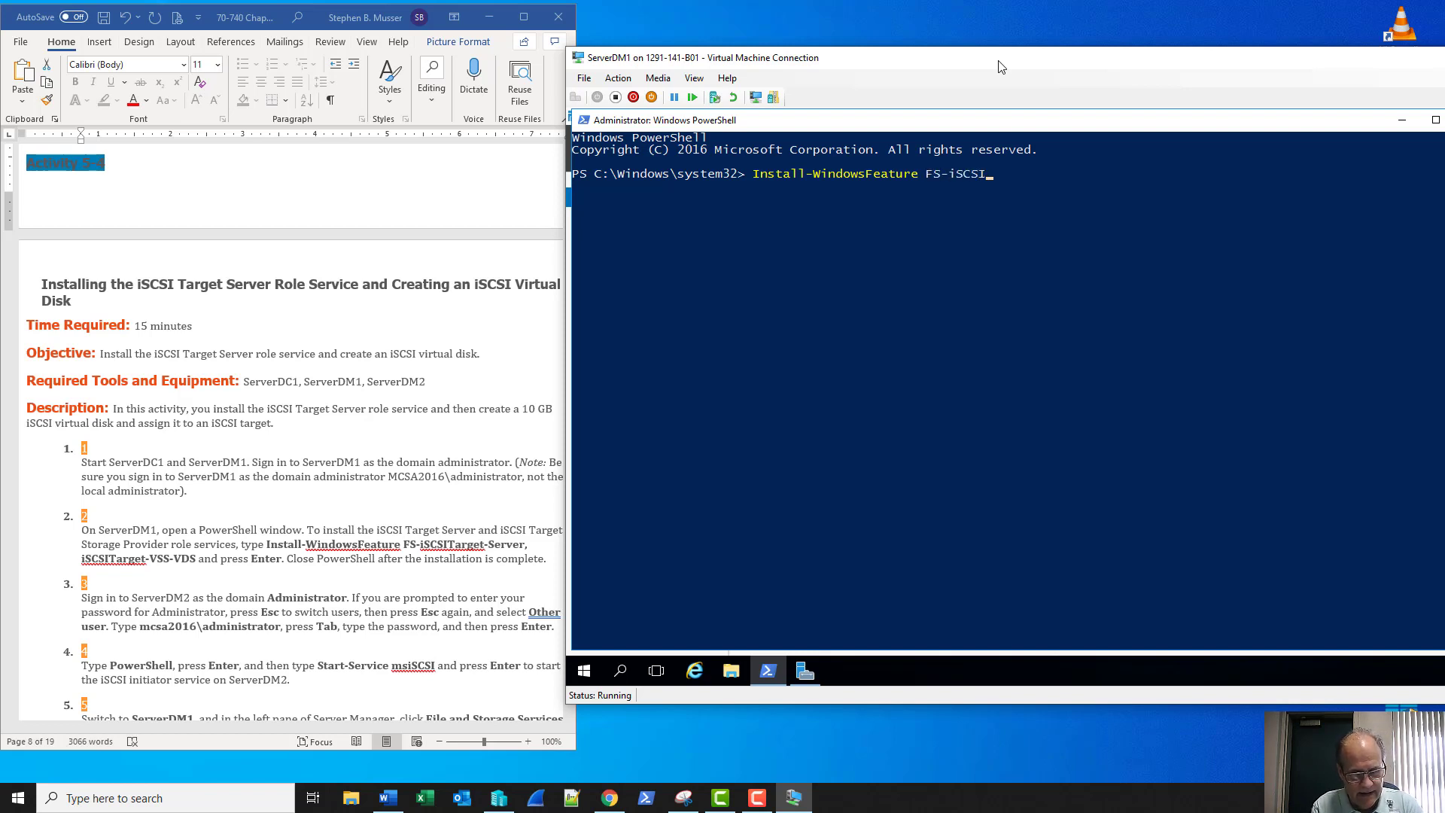
type("Ta")
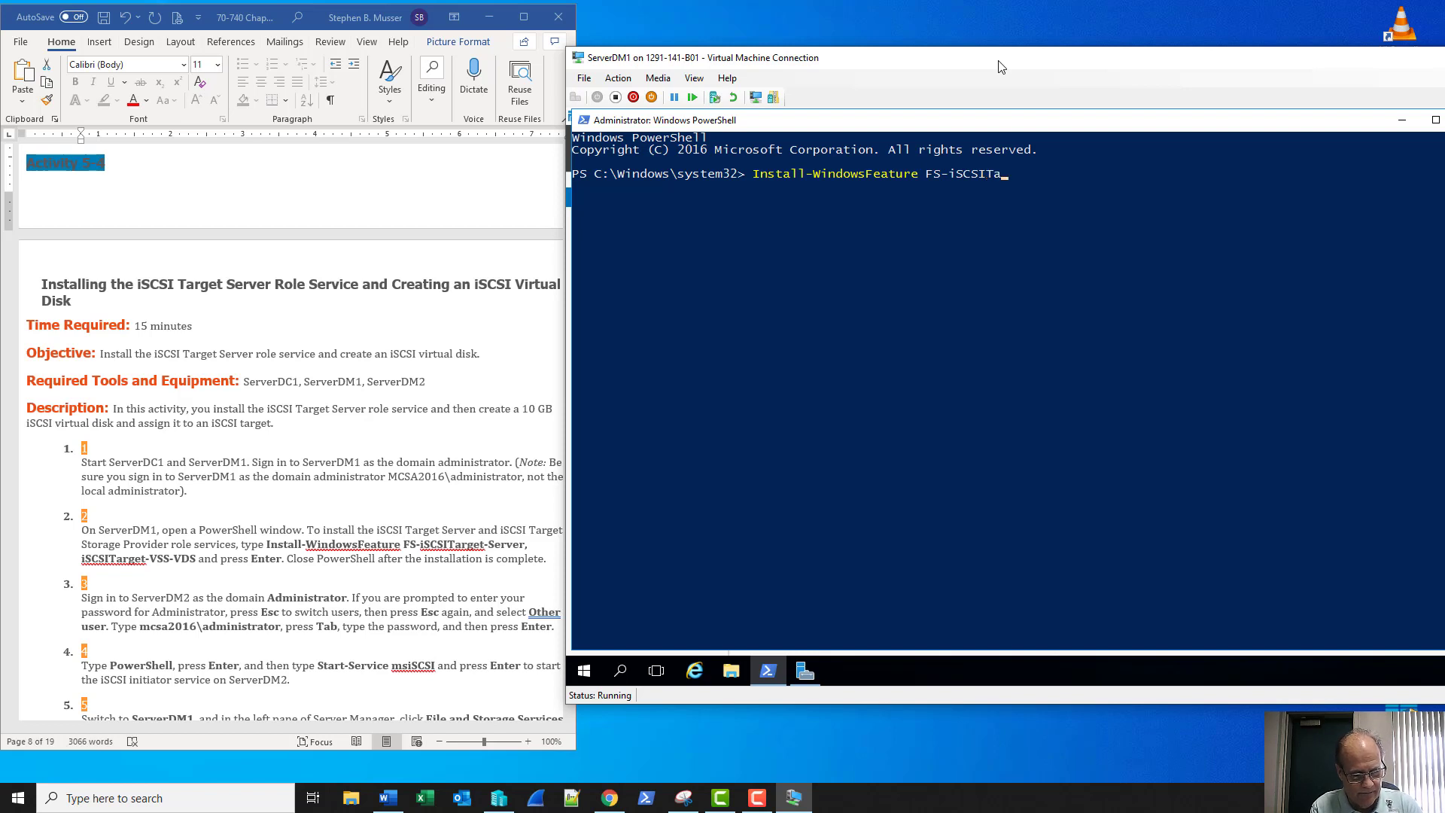
type("rget-")
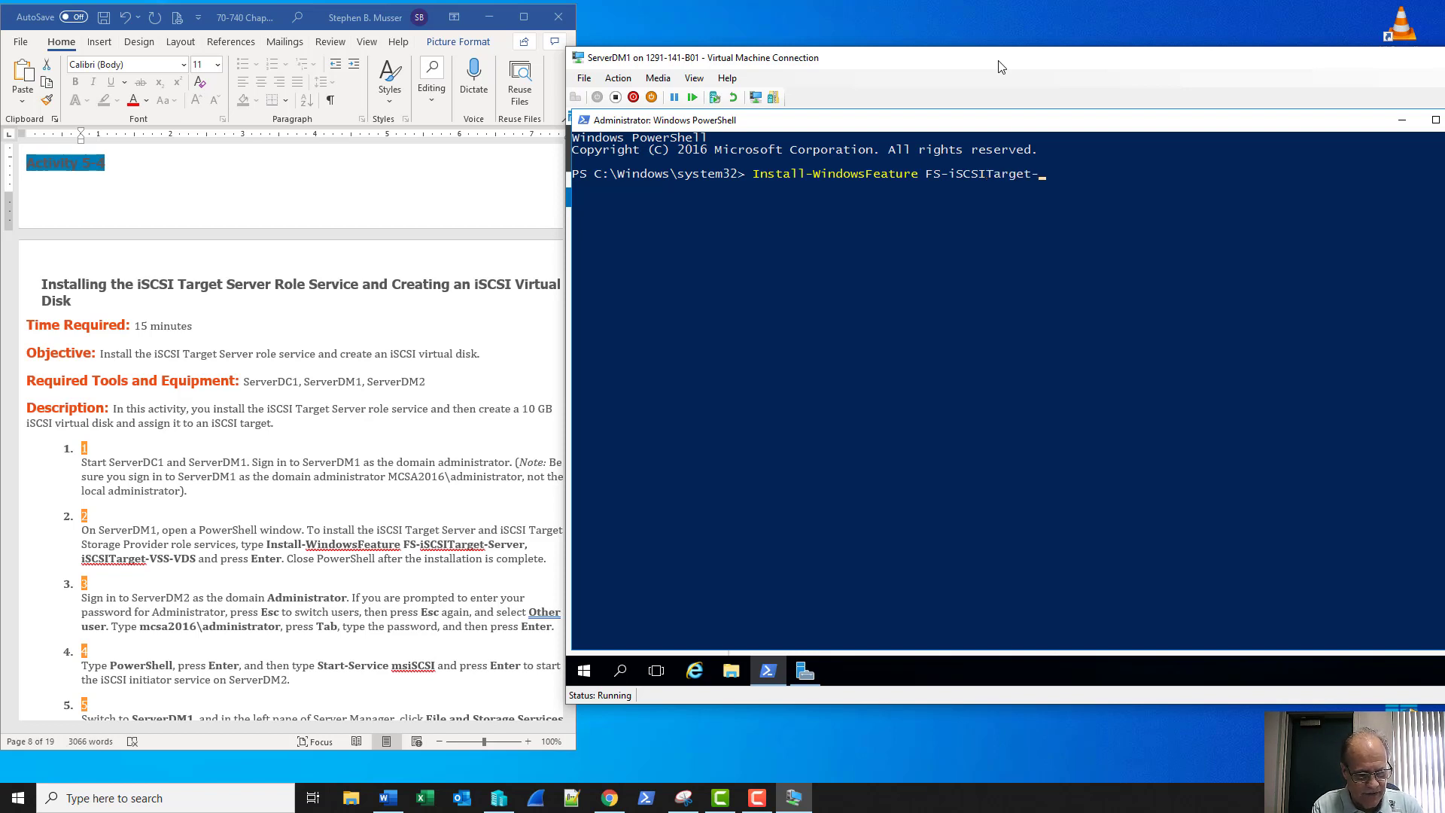
type("Server")
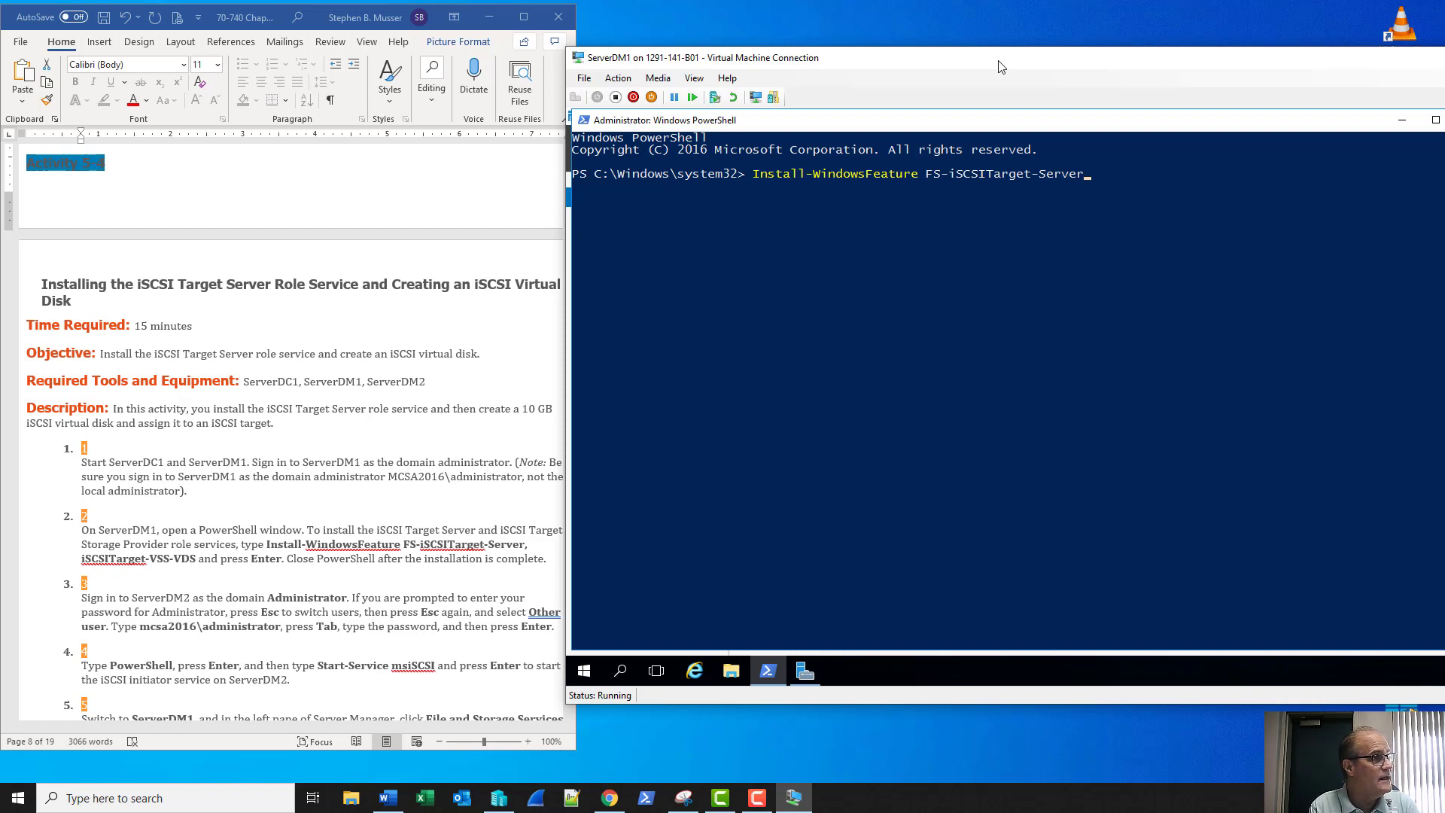
type(",")
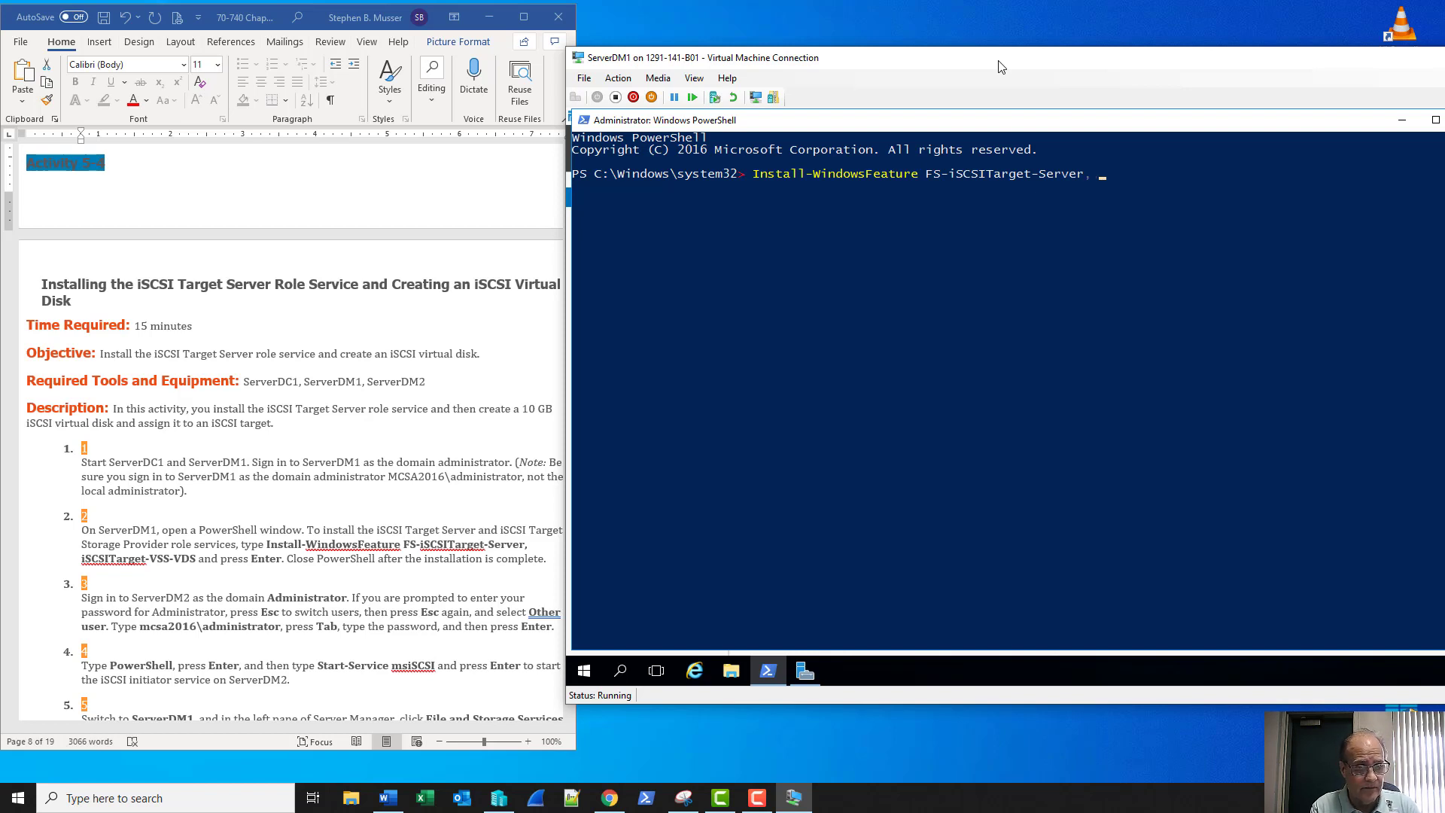
type(" iSCSIT")
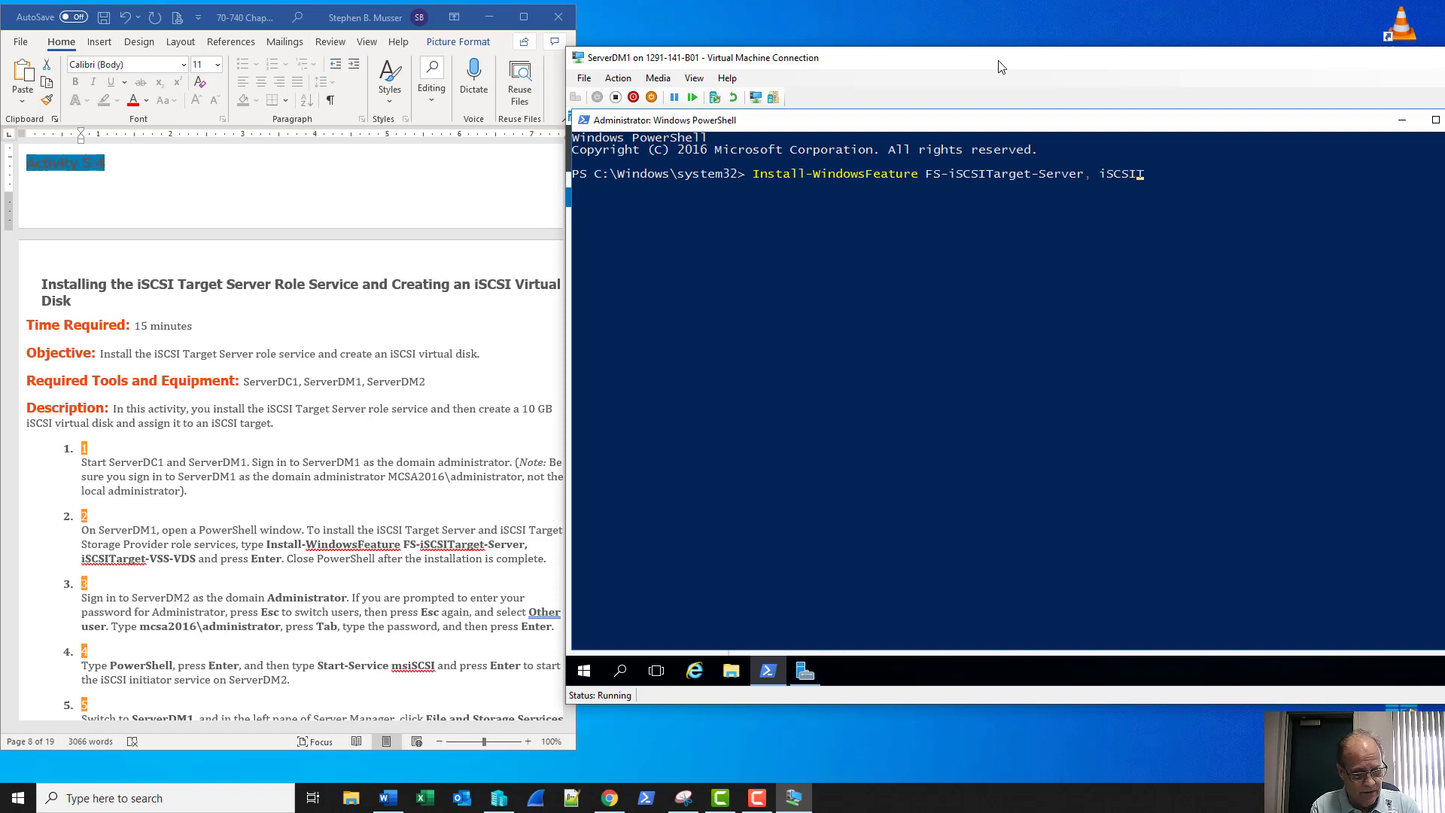
type("arget-")
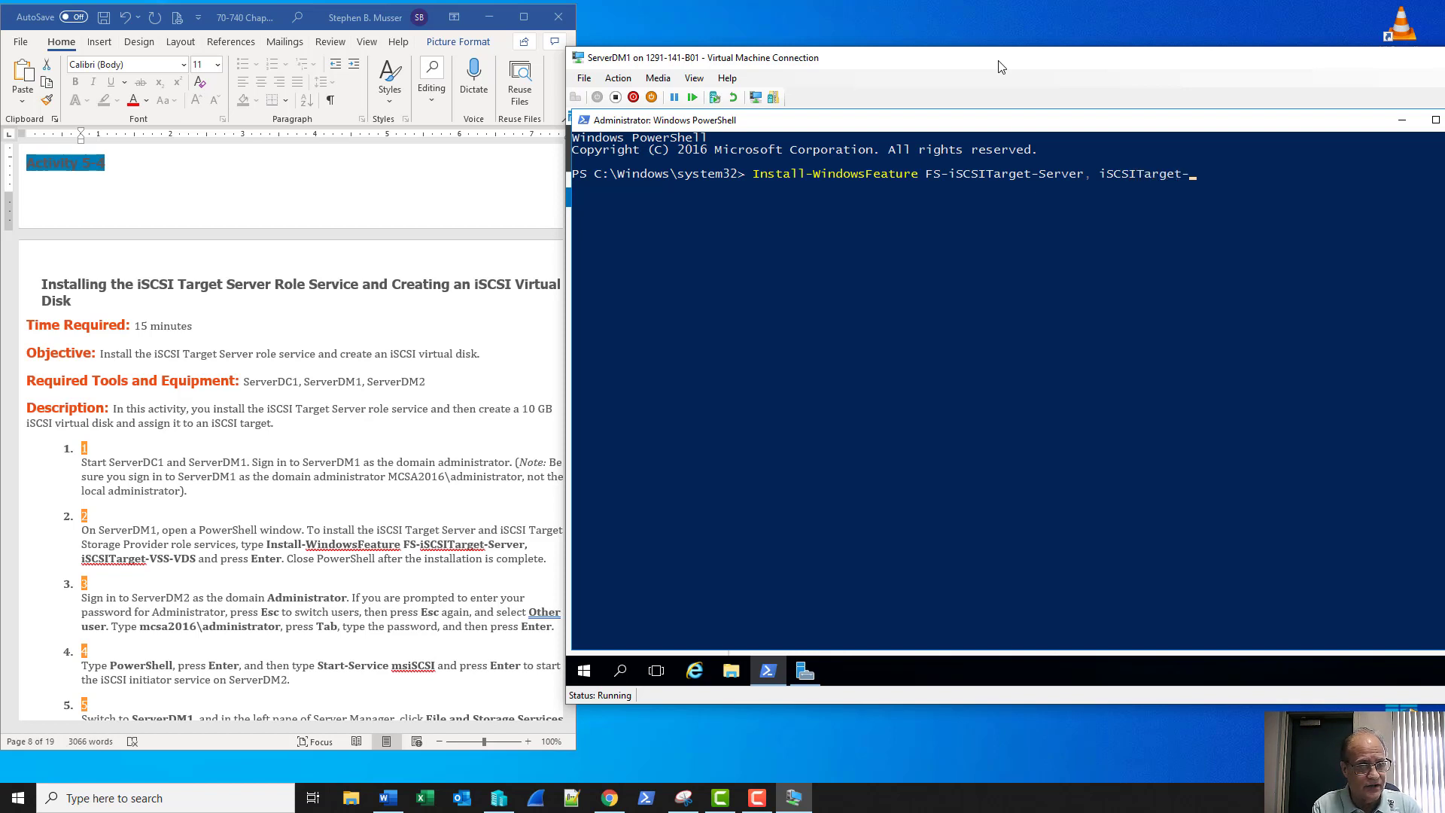
type("VSS-VDS")
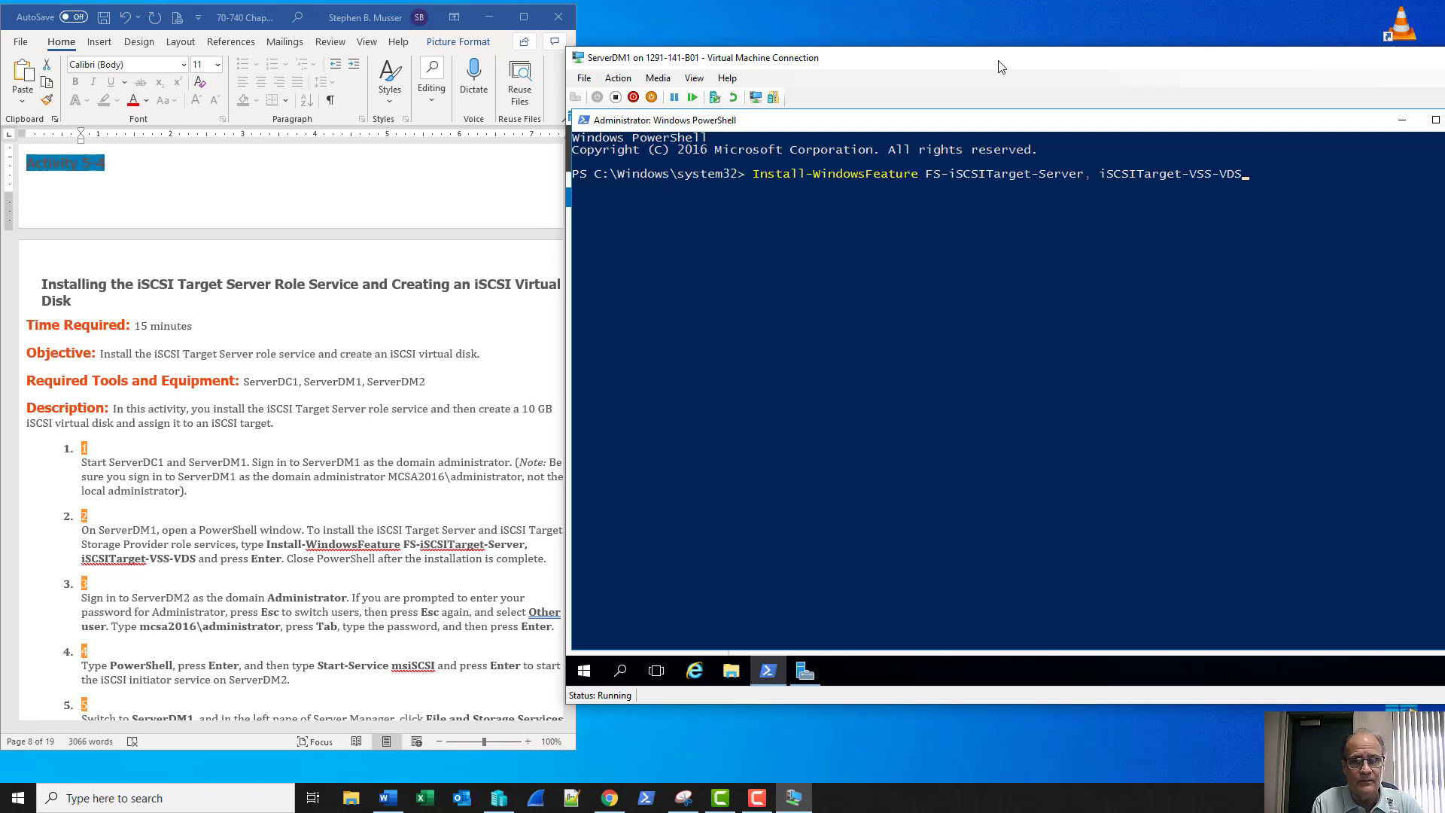
key("Return")
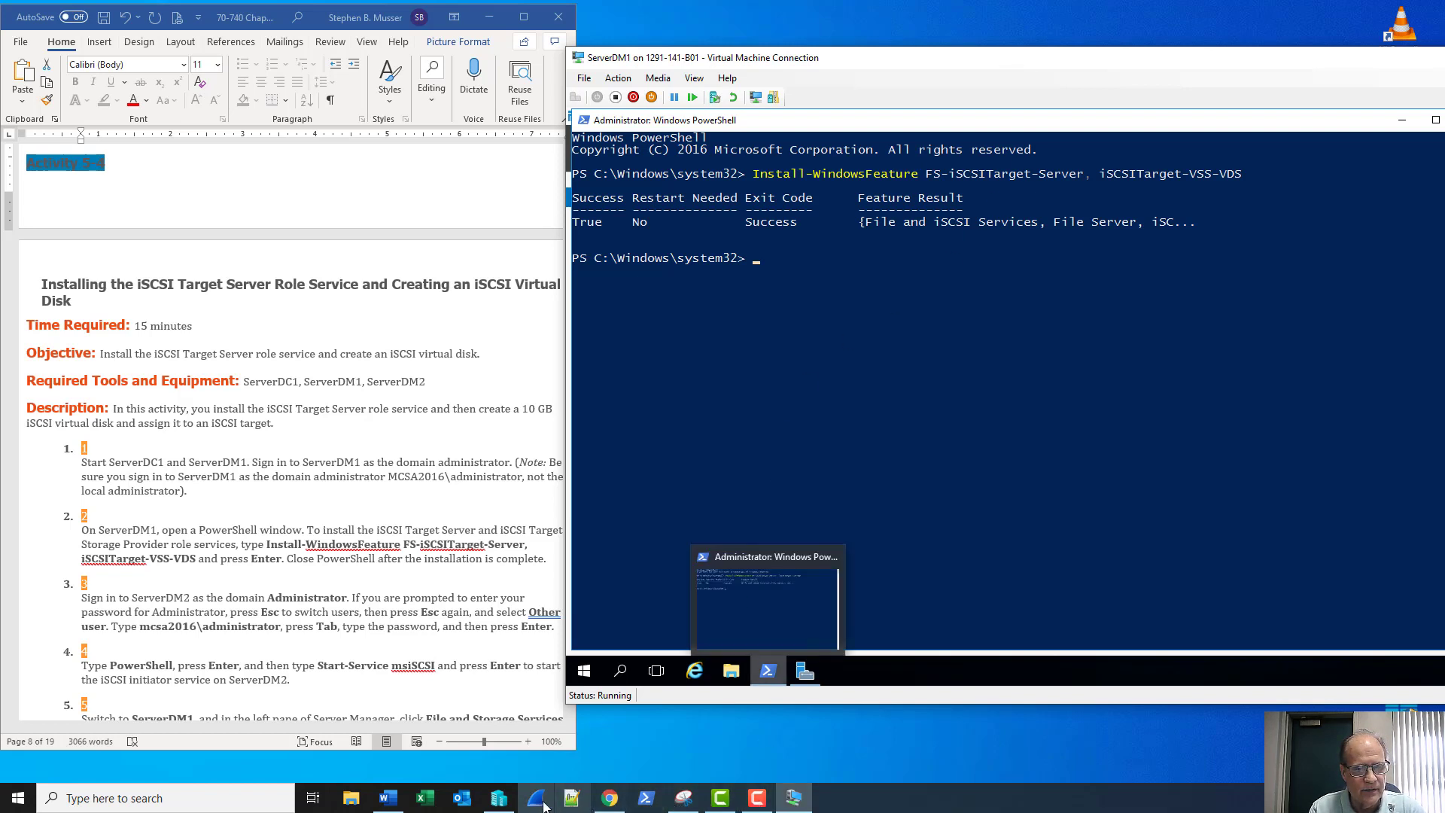
Connect to the ServerDM2 virtual machine from Hyper-V Manager and move its window aside
left_click(501, 799)
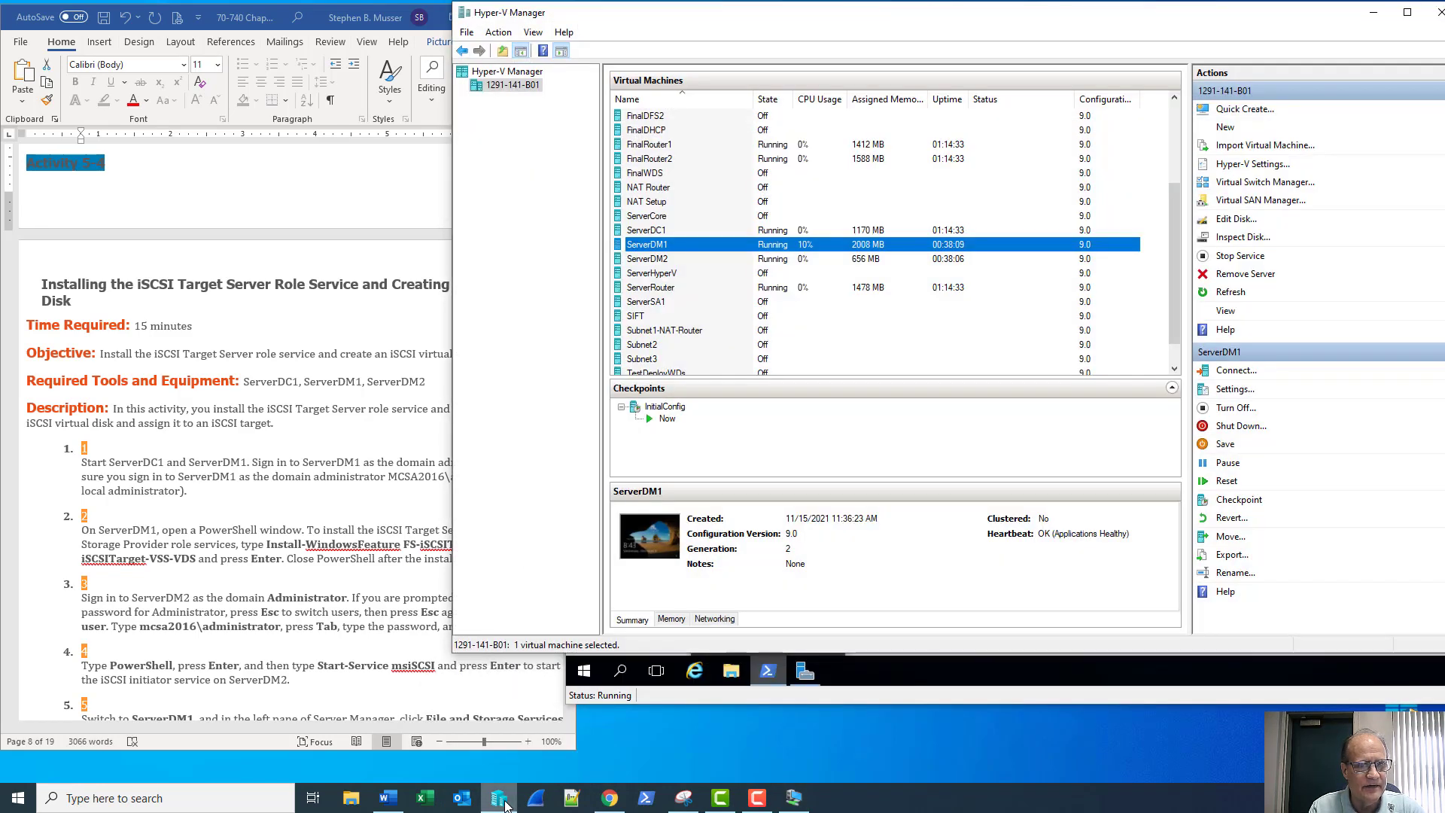
left_click(717, 259)
double_click(716, 259)
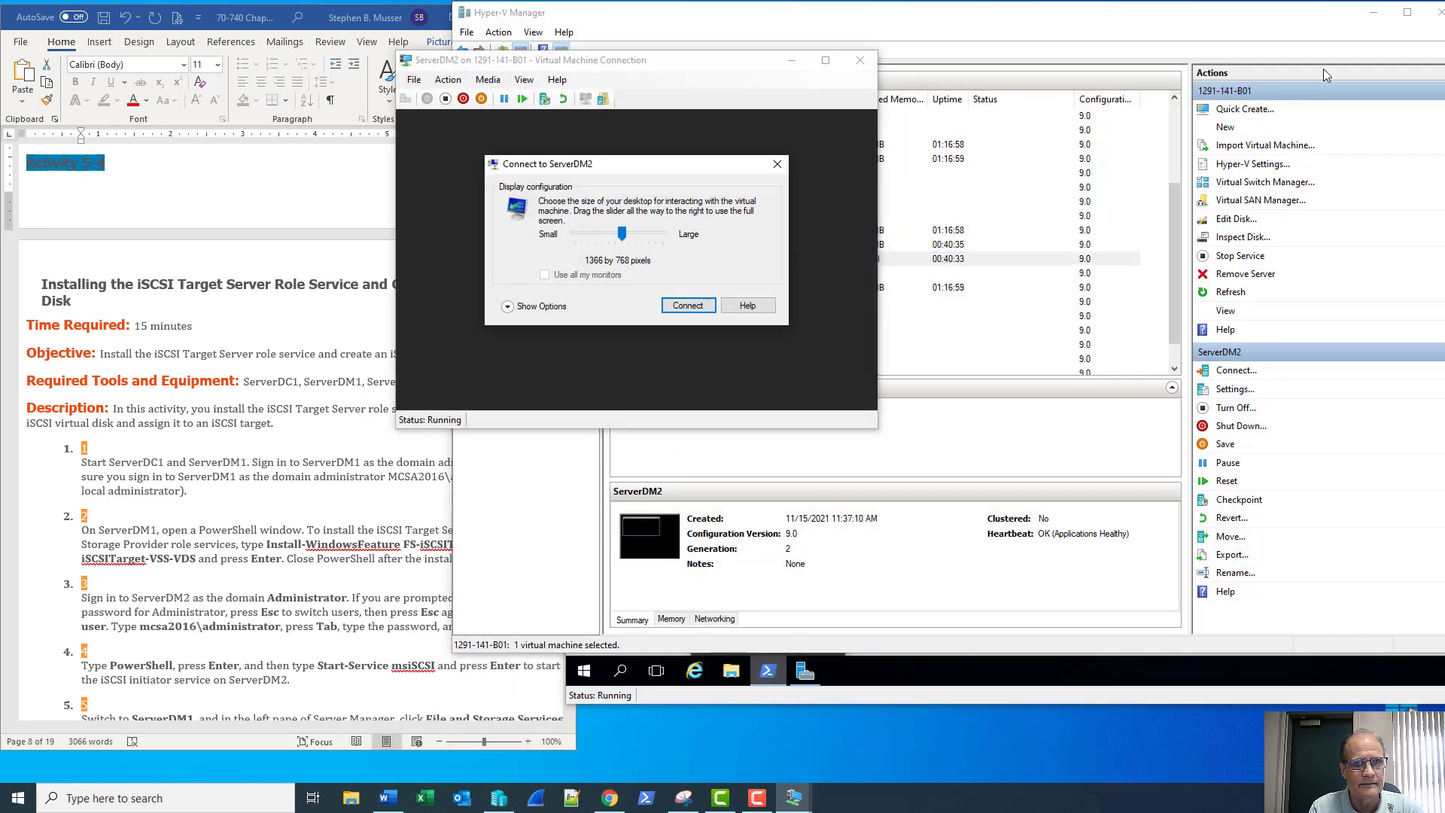
left_click(1374, 13)
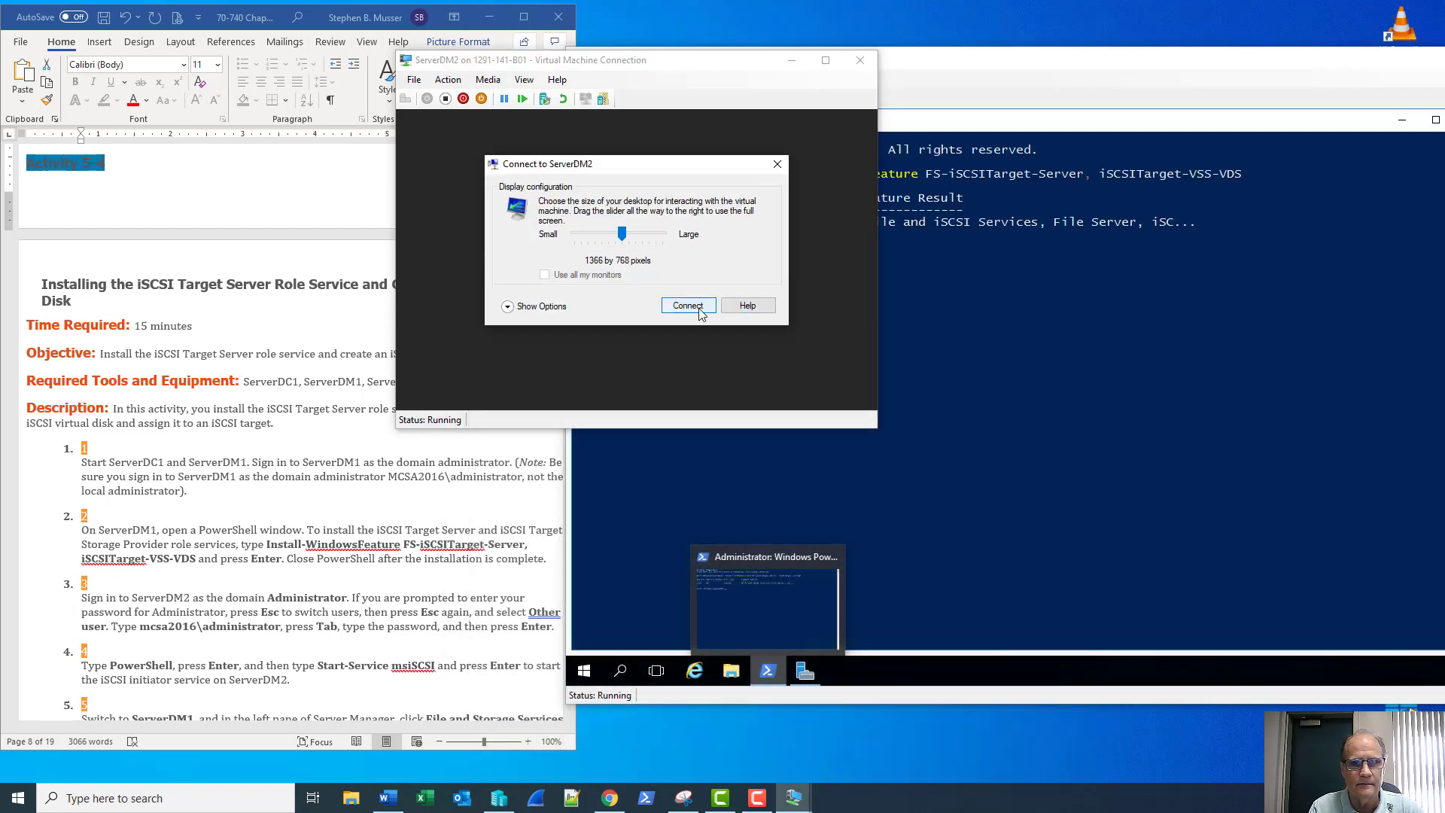
left_click(697, 305)
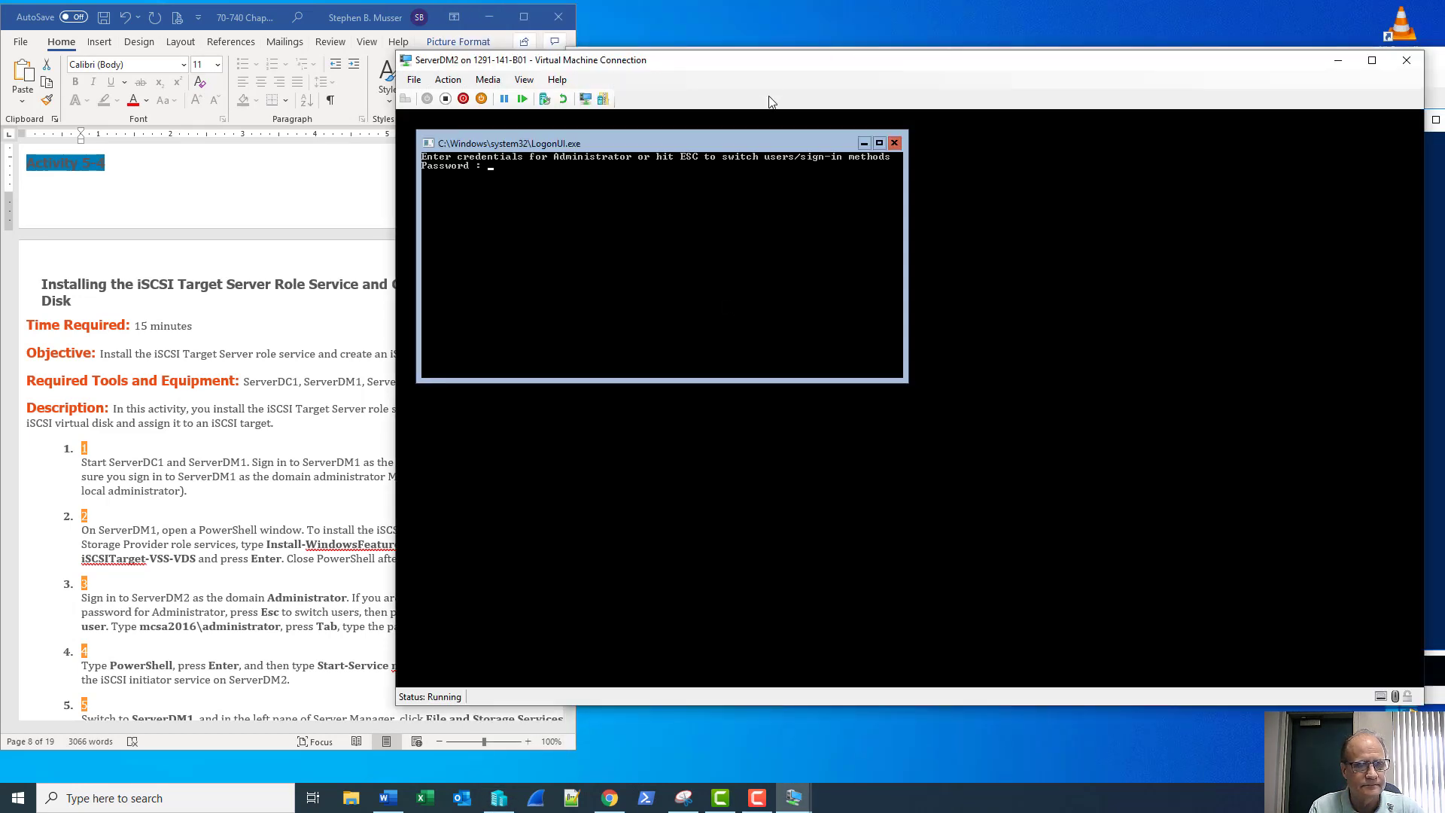
left_click_drag(789, 69, 942, 55)
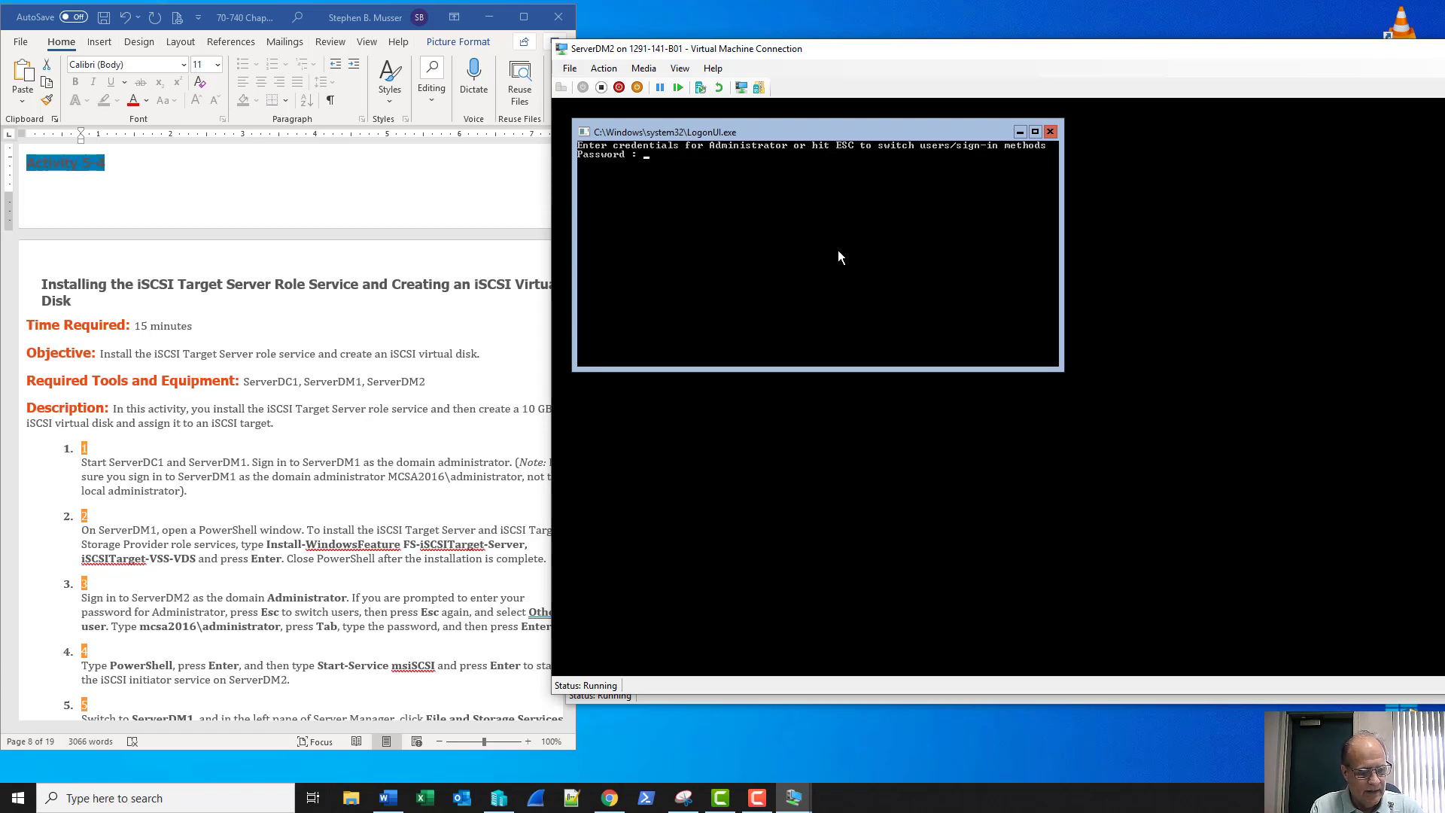
Step through the ServerDM2 sign-in screens and return the console to the unlock screen
key("Escape")
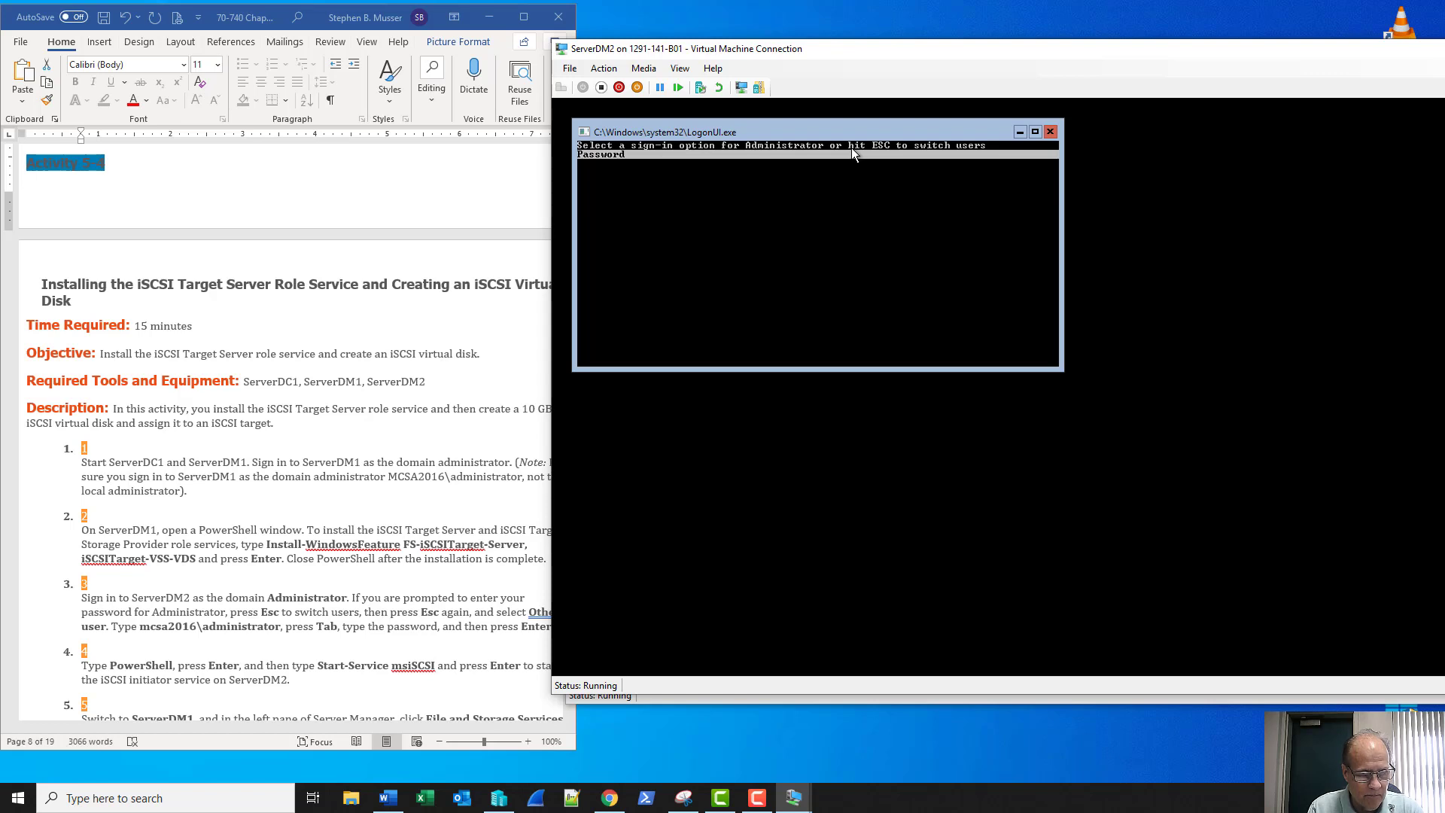
key("Return")
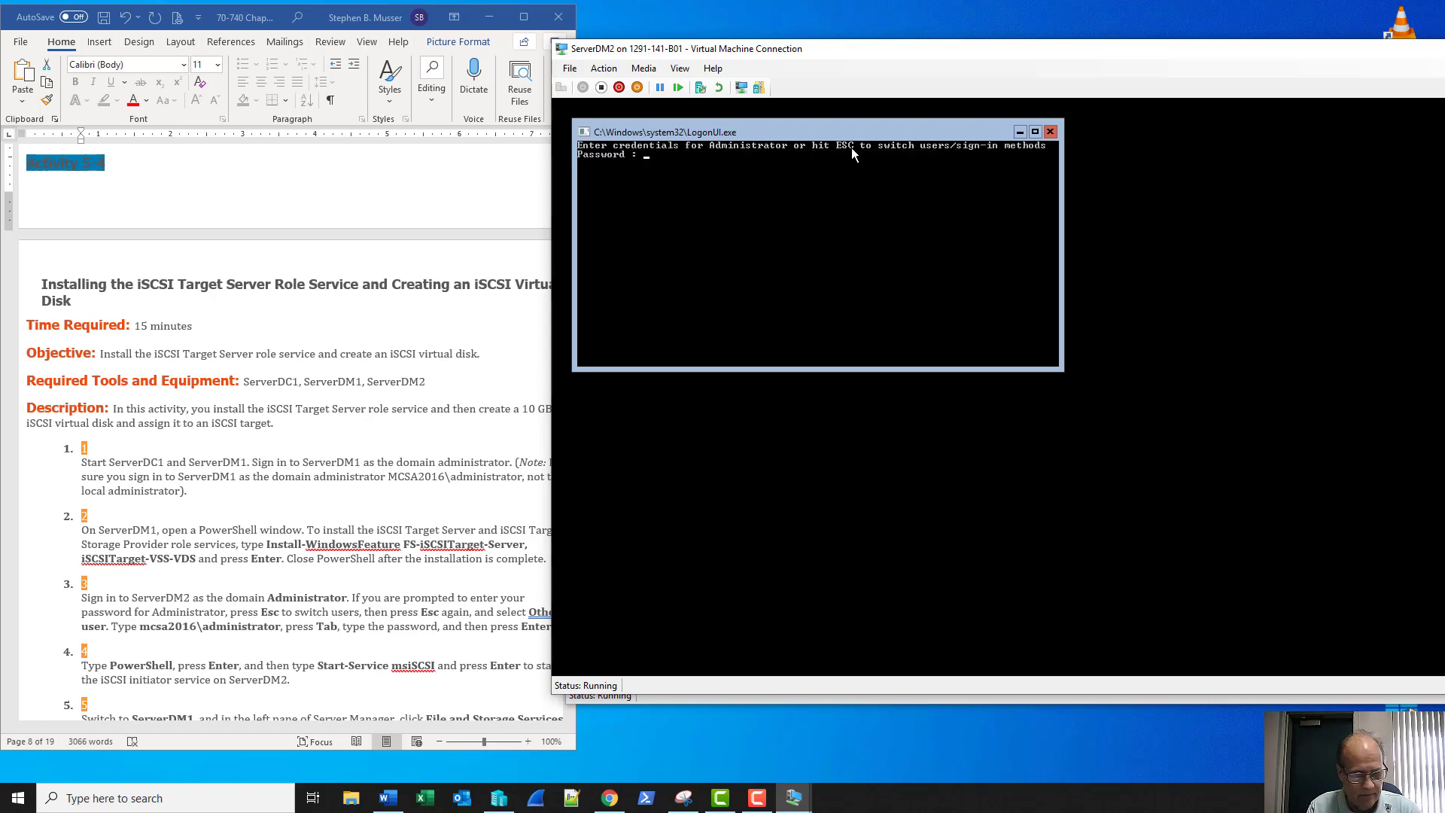
key("Escape")
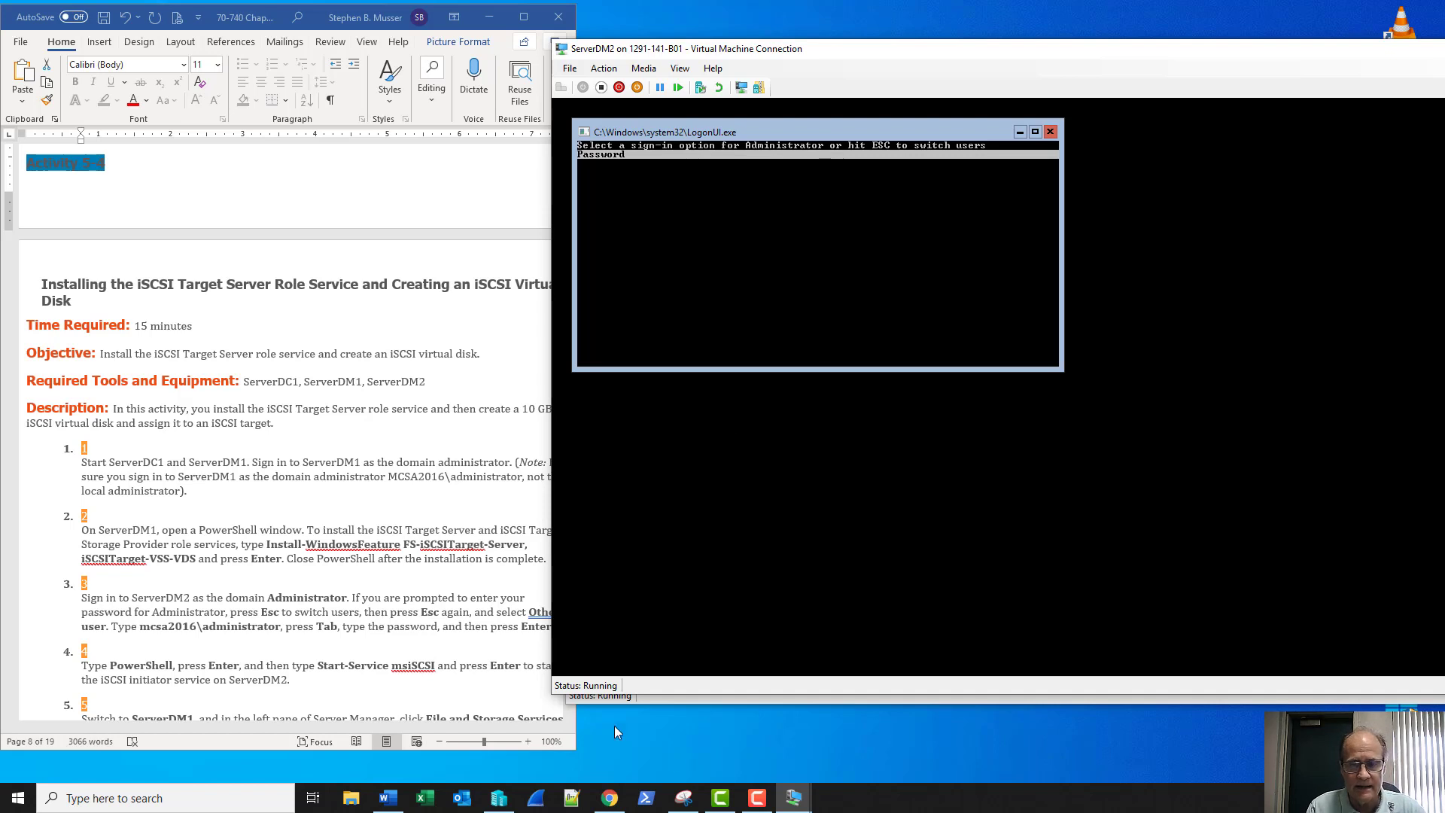
left_click(757, 798)
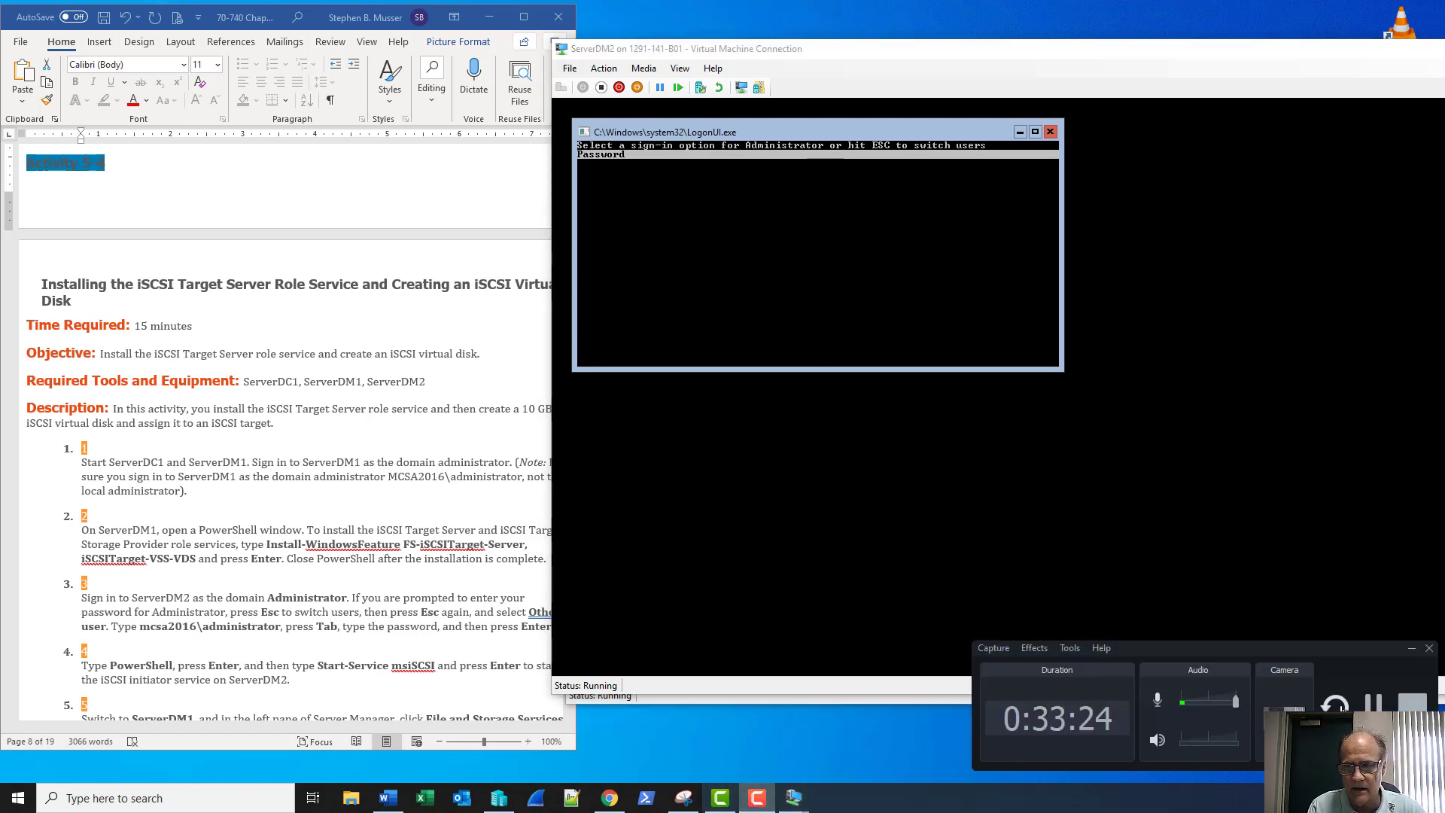
left_click(1368, 706)
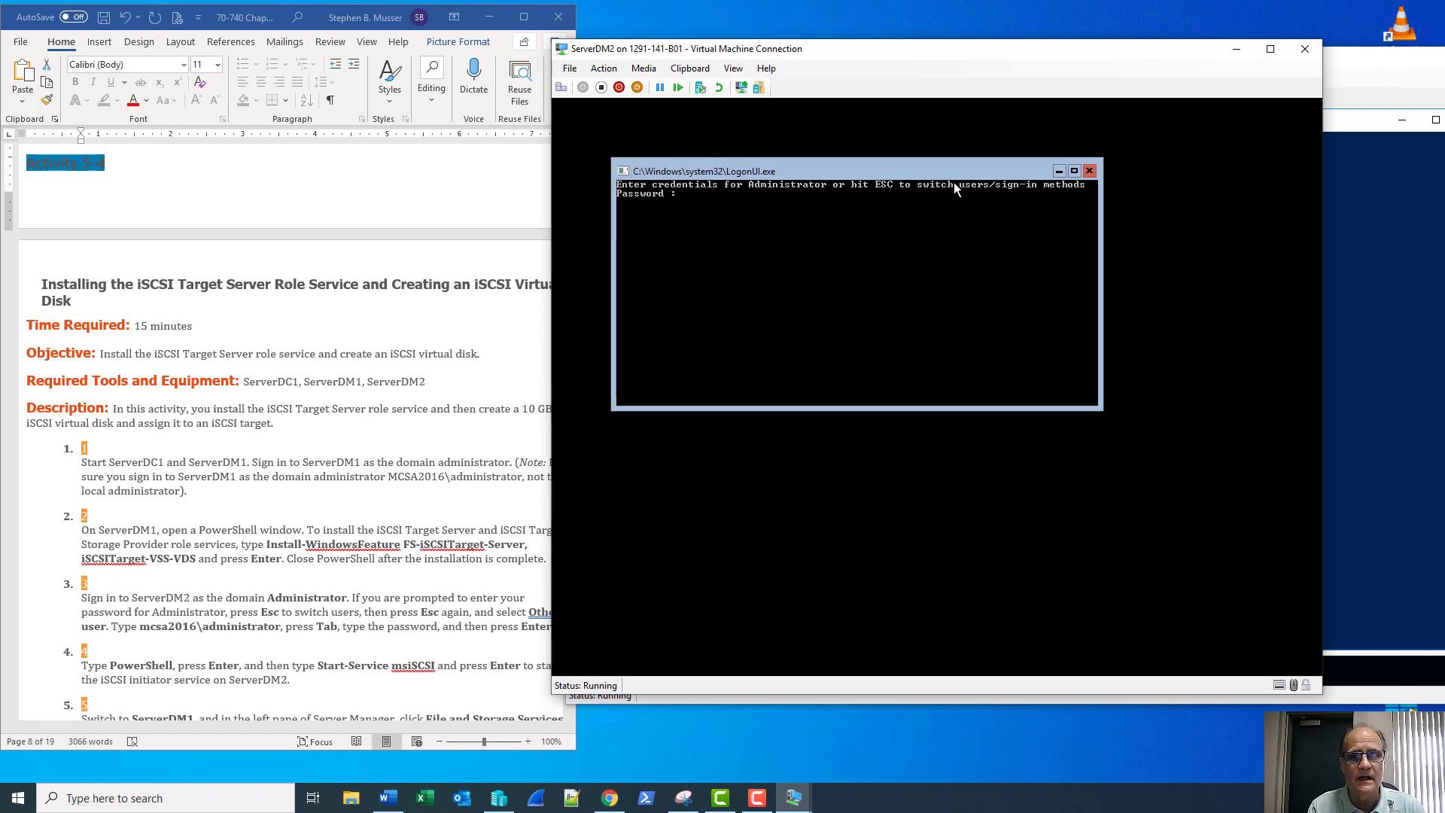
left_click(1091, 173)
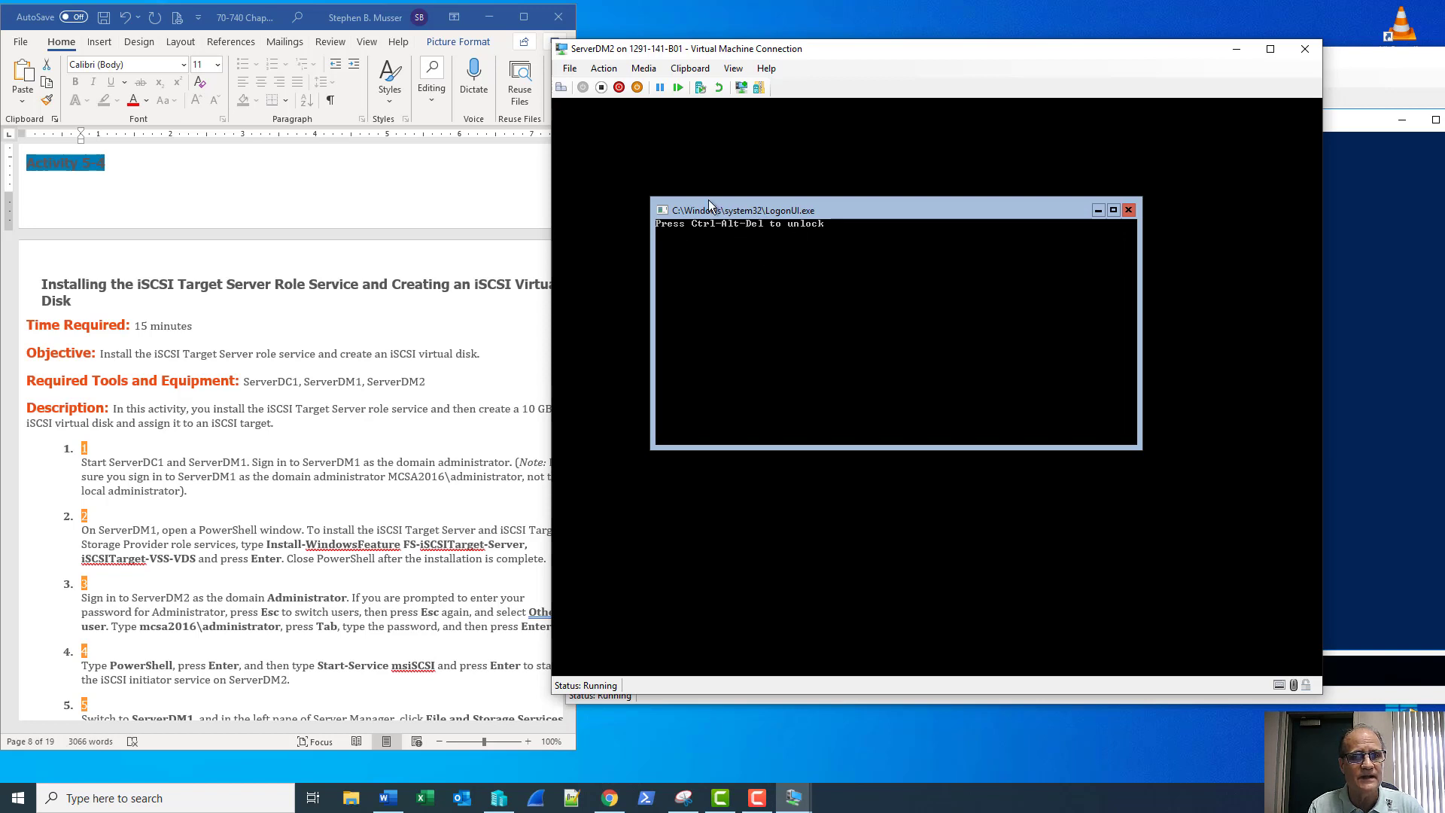
Sign in to ServerDM2 as Other user with the domain administrator password
left_click(560, 88)
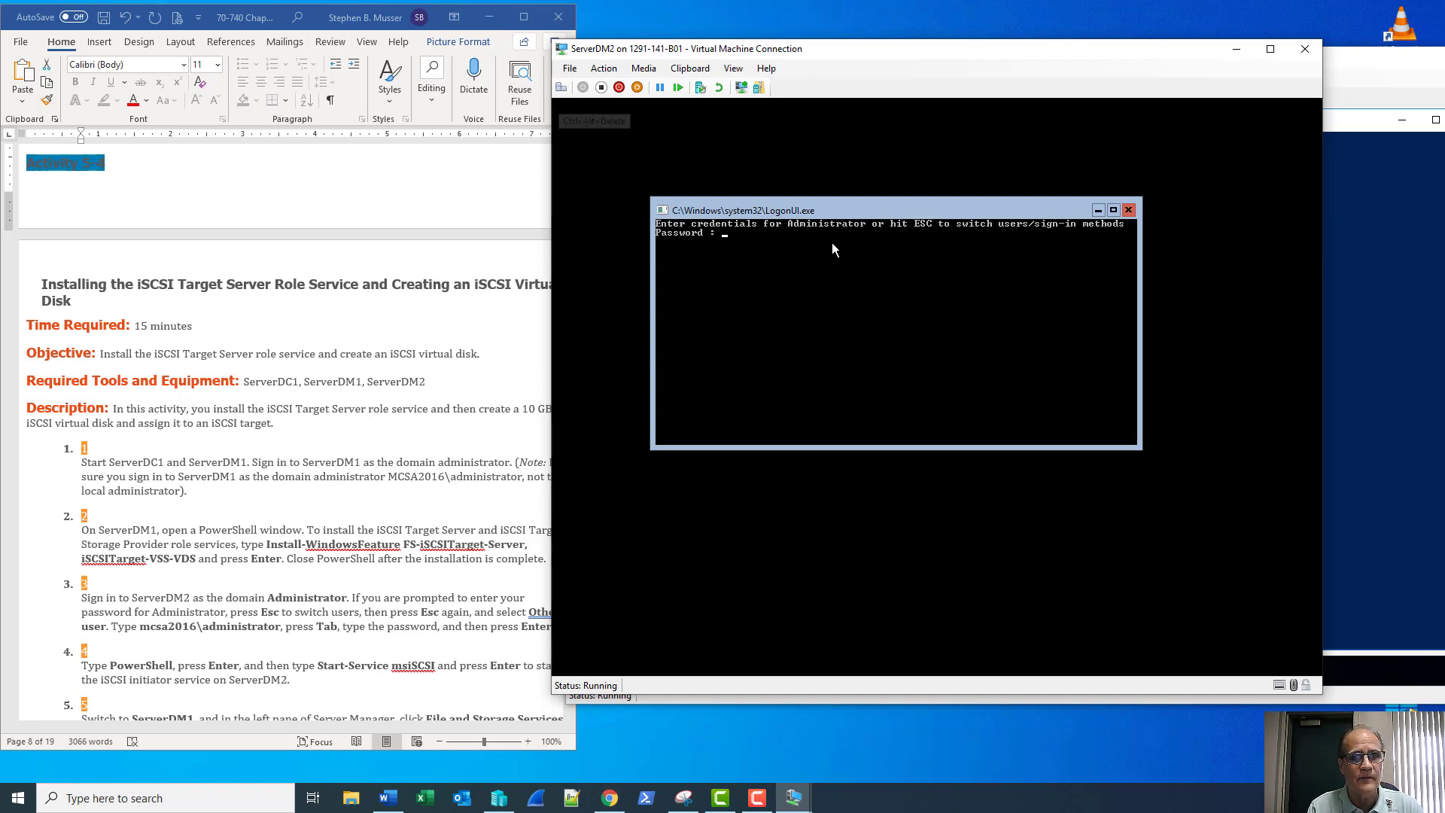
key("Escape")
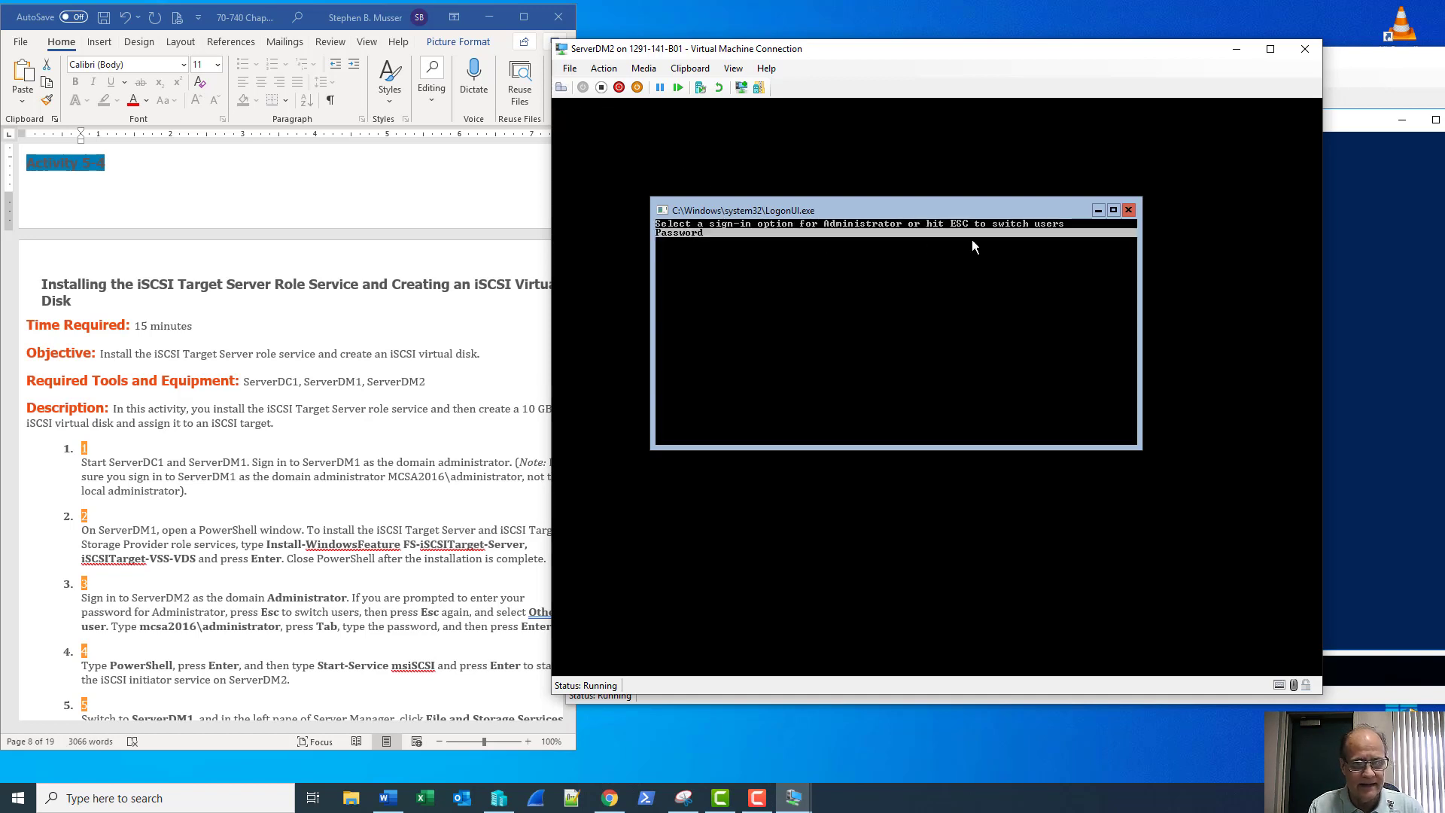
key("Escape")
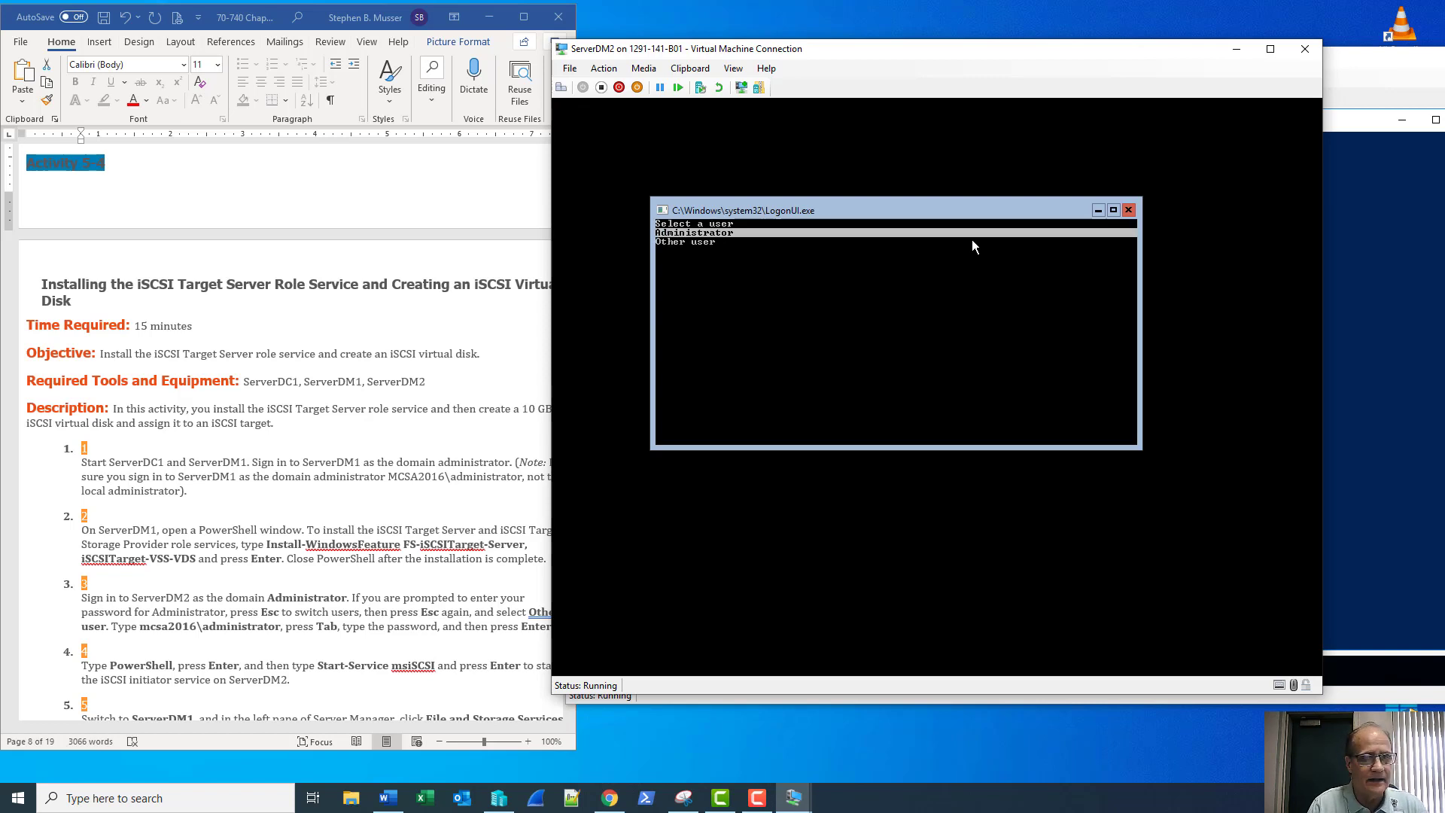
key("Down")
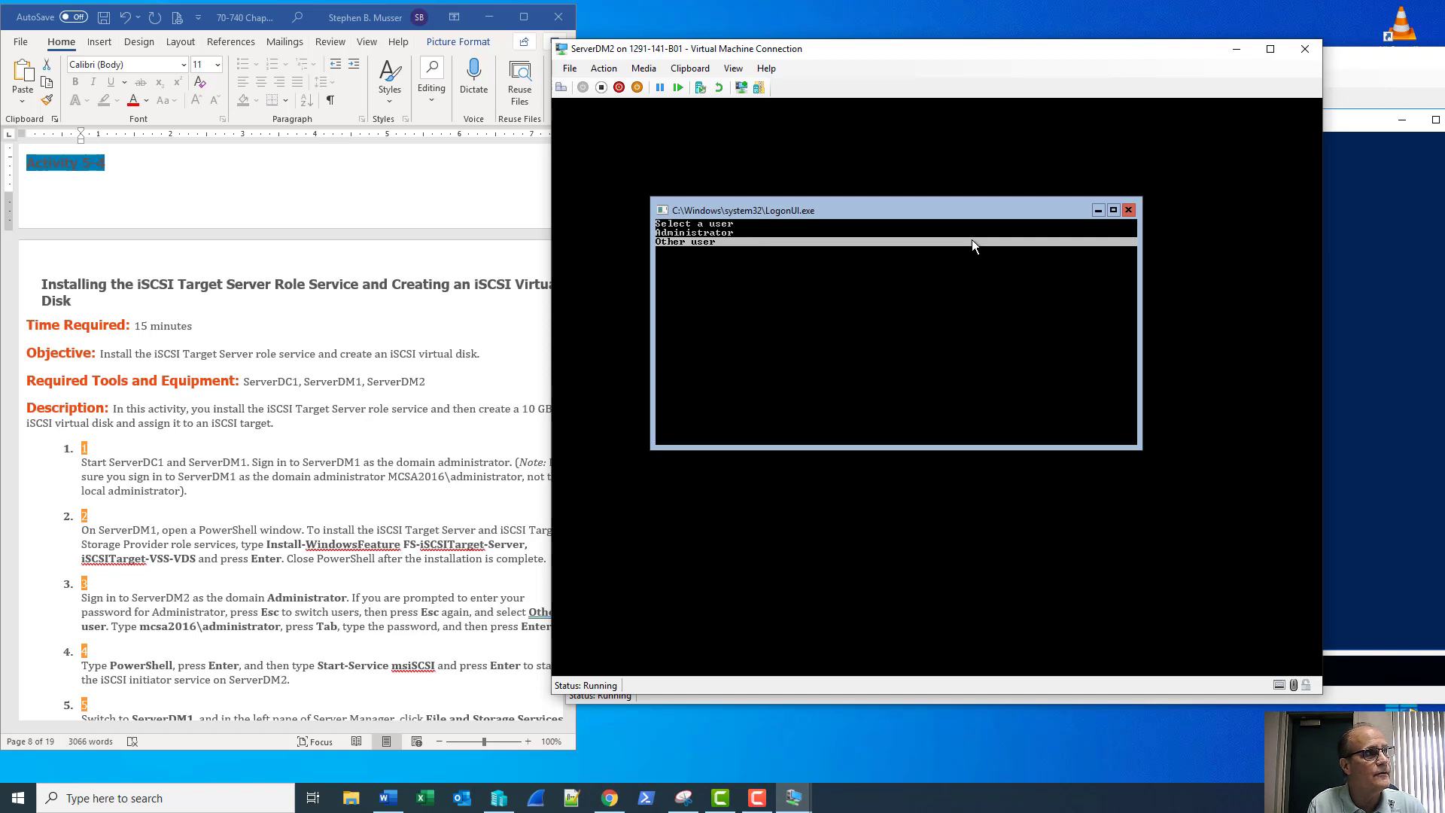
key("Return")
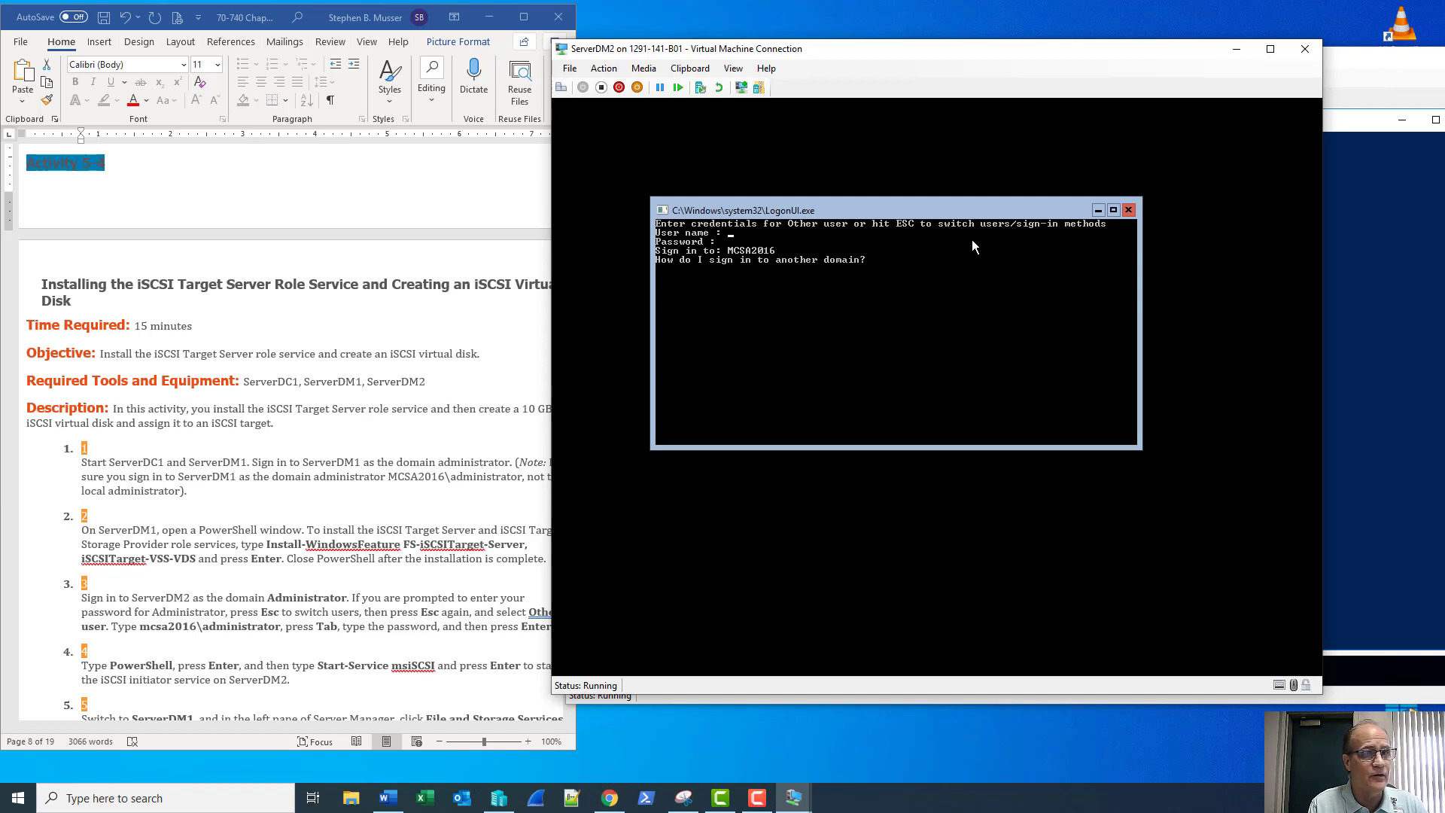
type("sadmin")
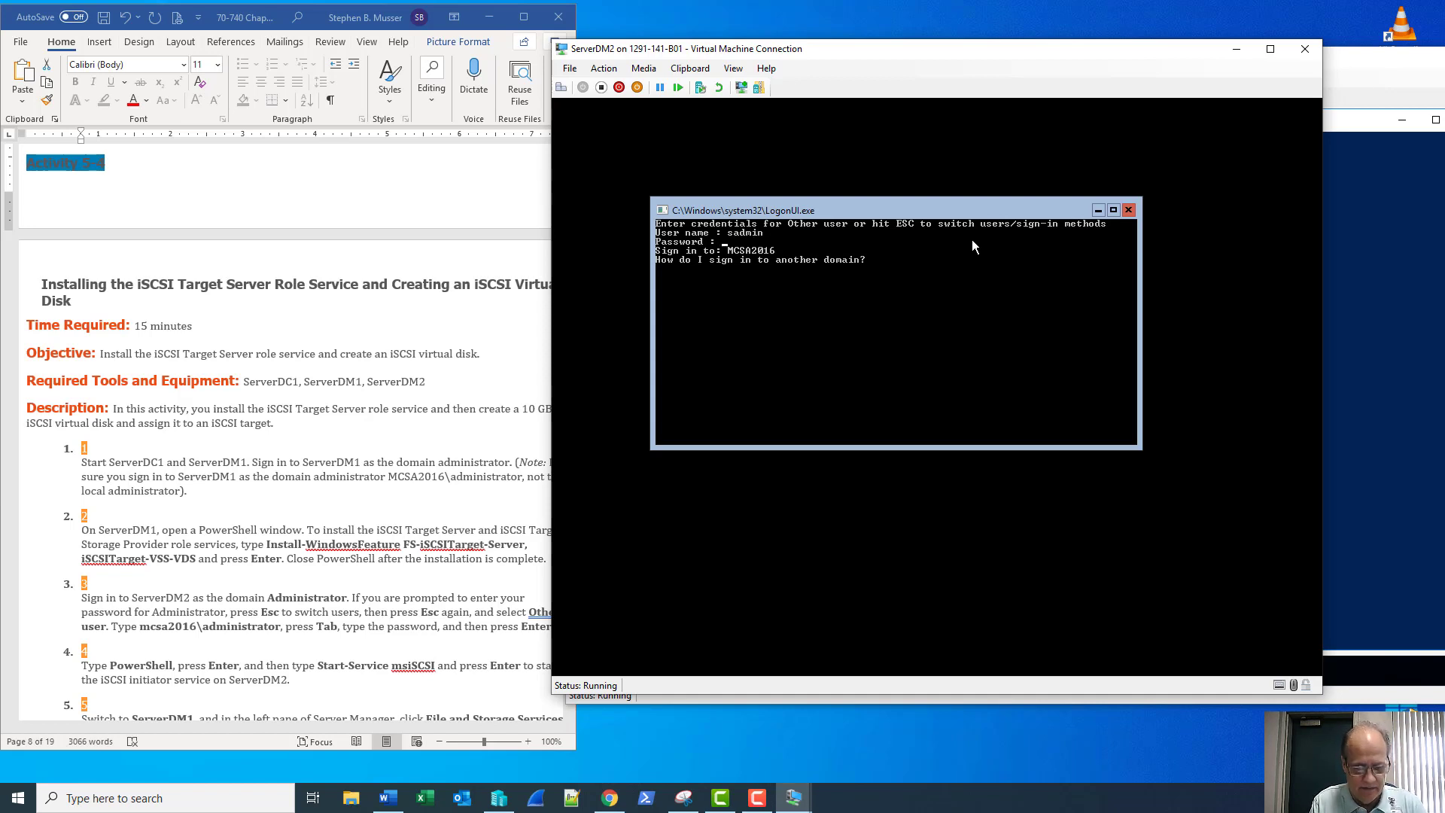
type("Secret555")
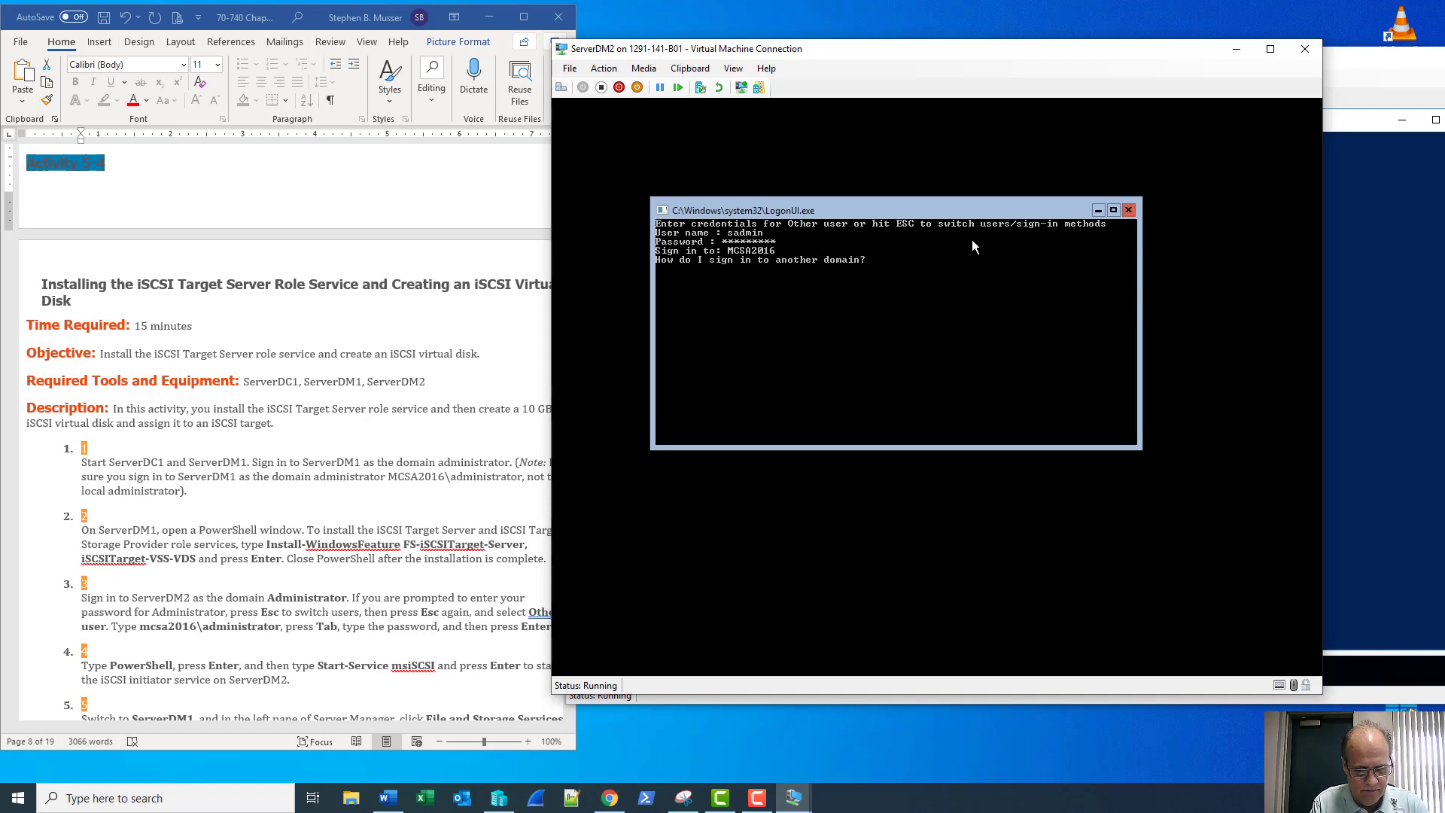
key("Return")
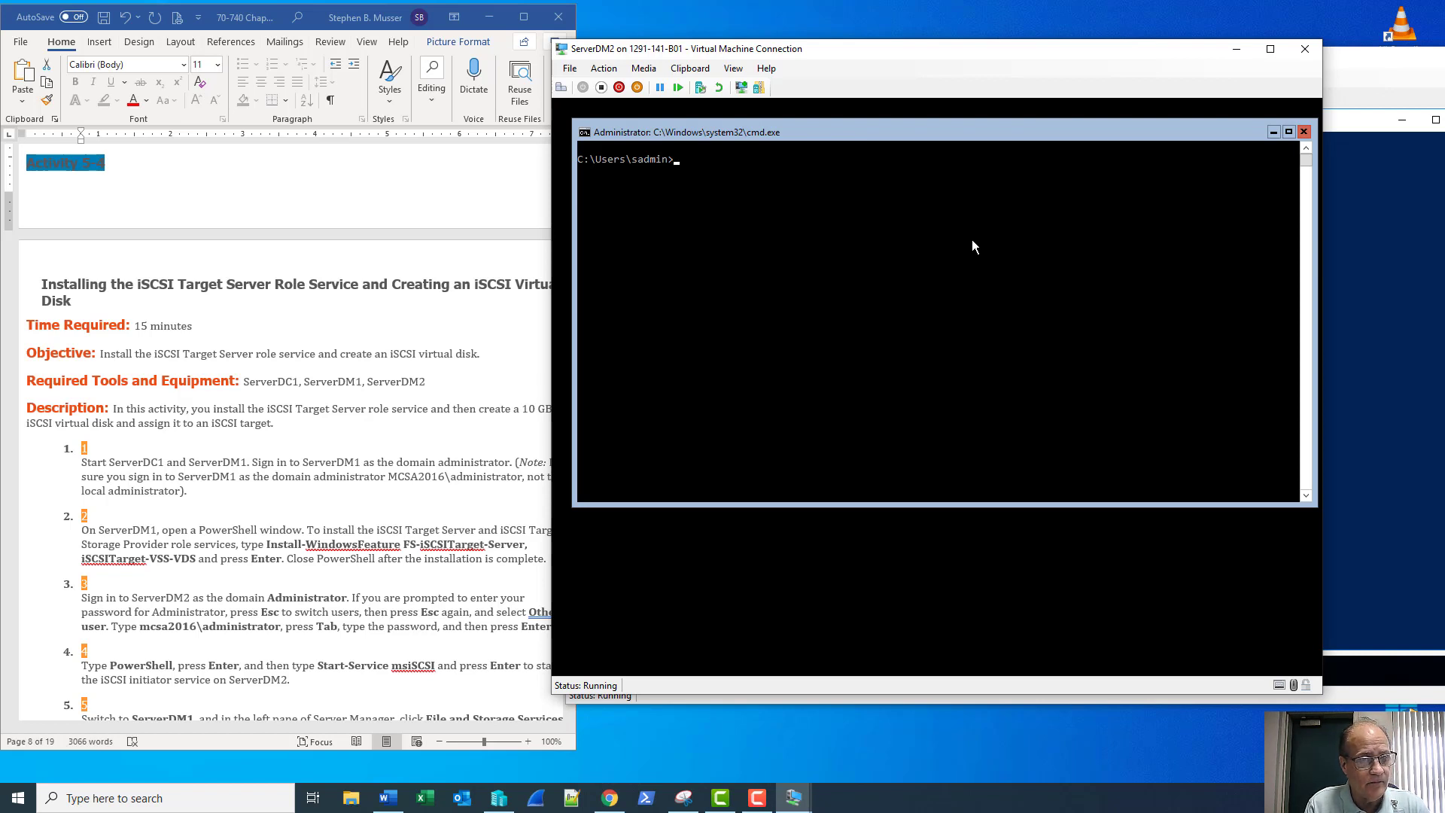
Start PowerShell from the command prompt and run Start-Service msiSCSI
type("powers")
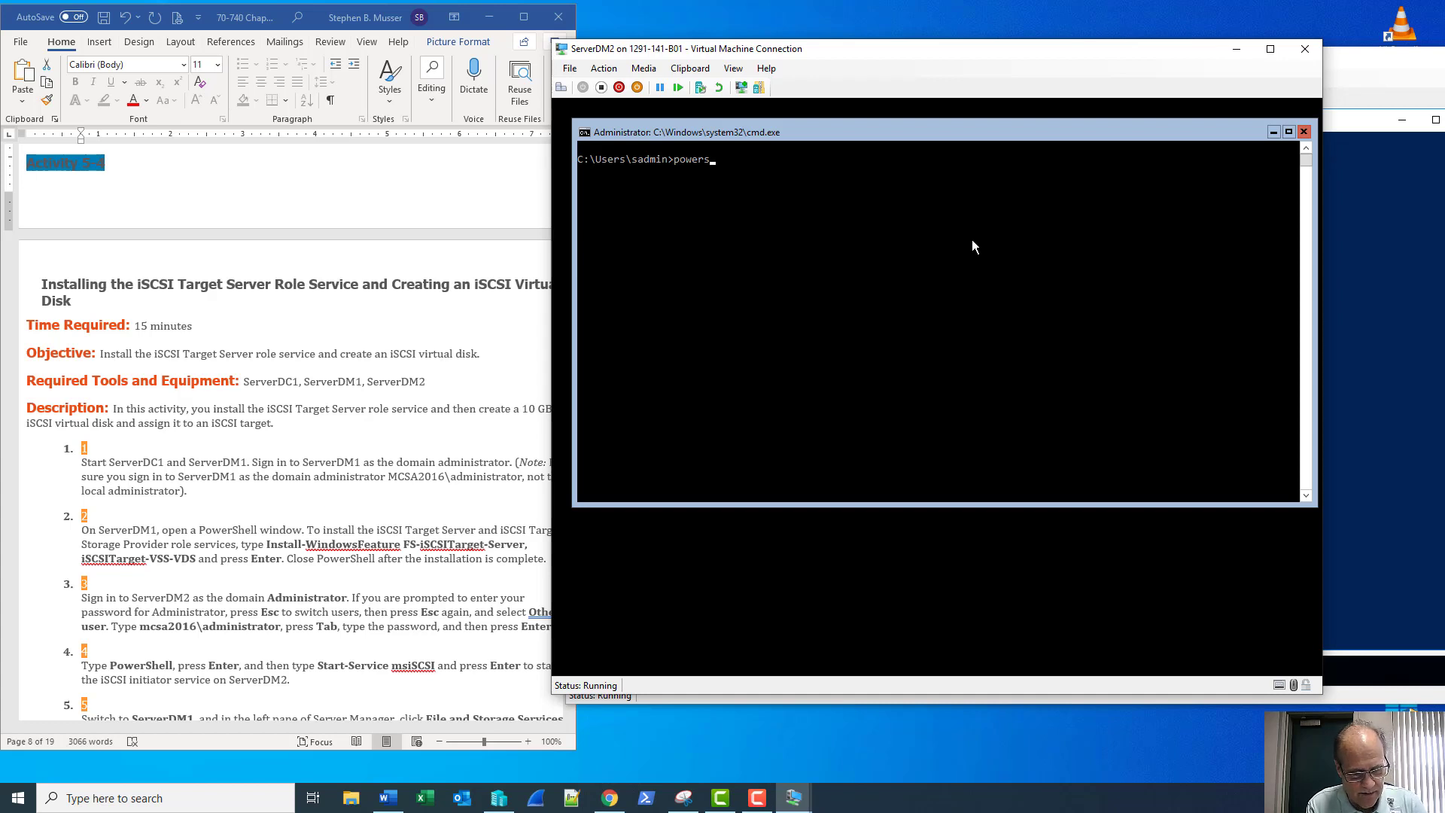
type("hell")
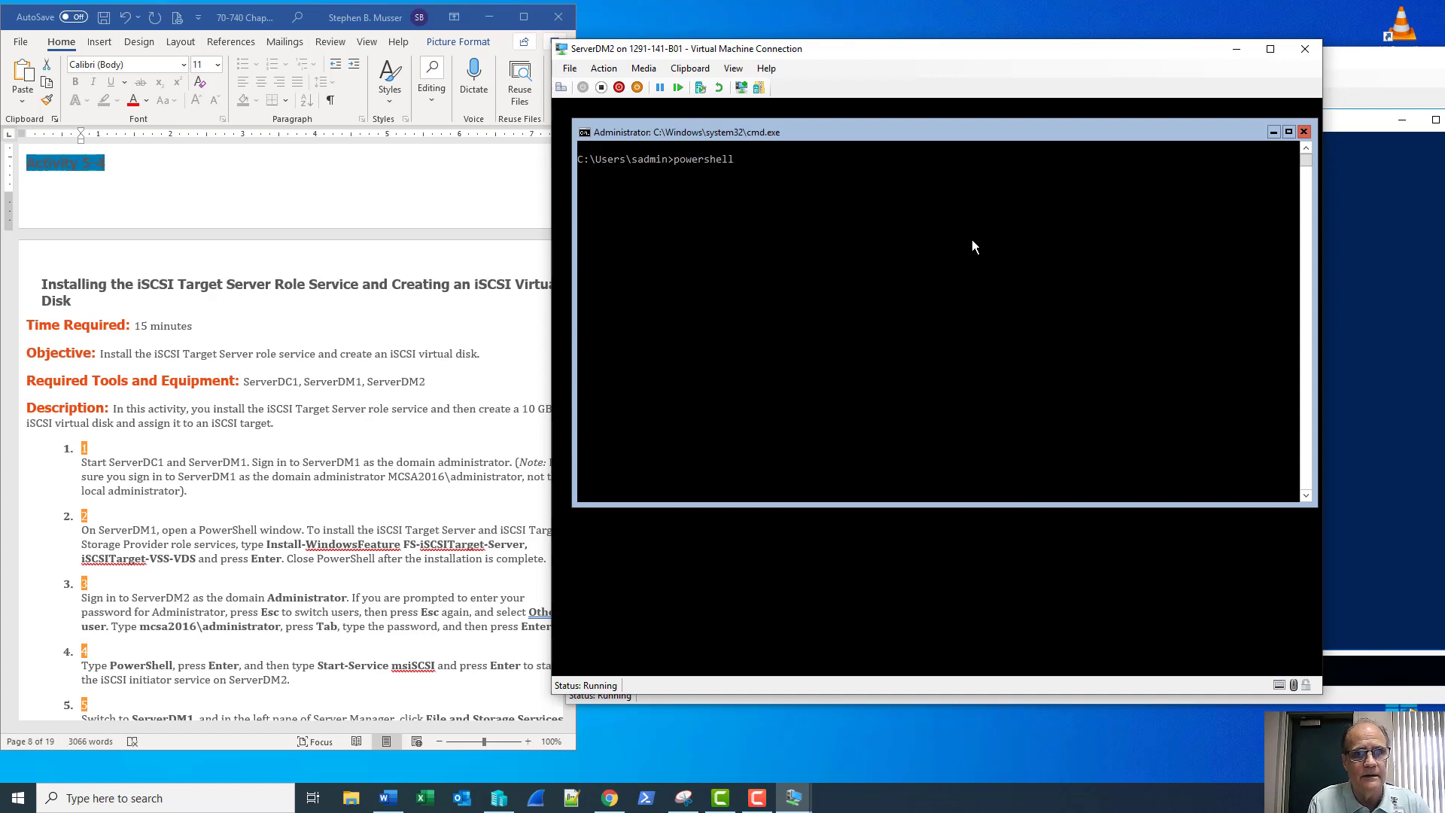
key("Return")
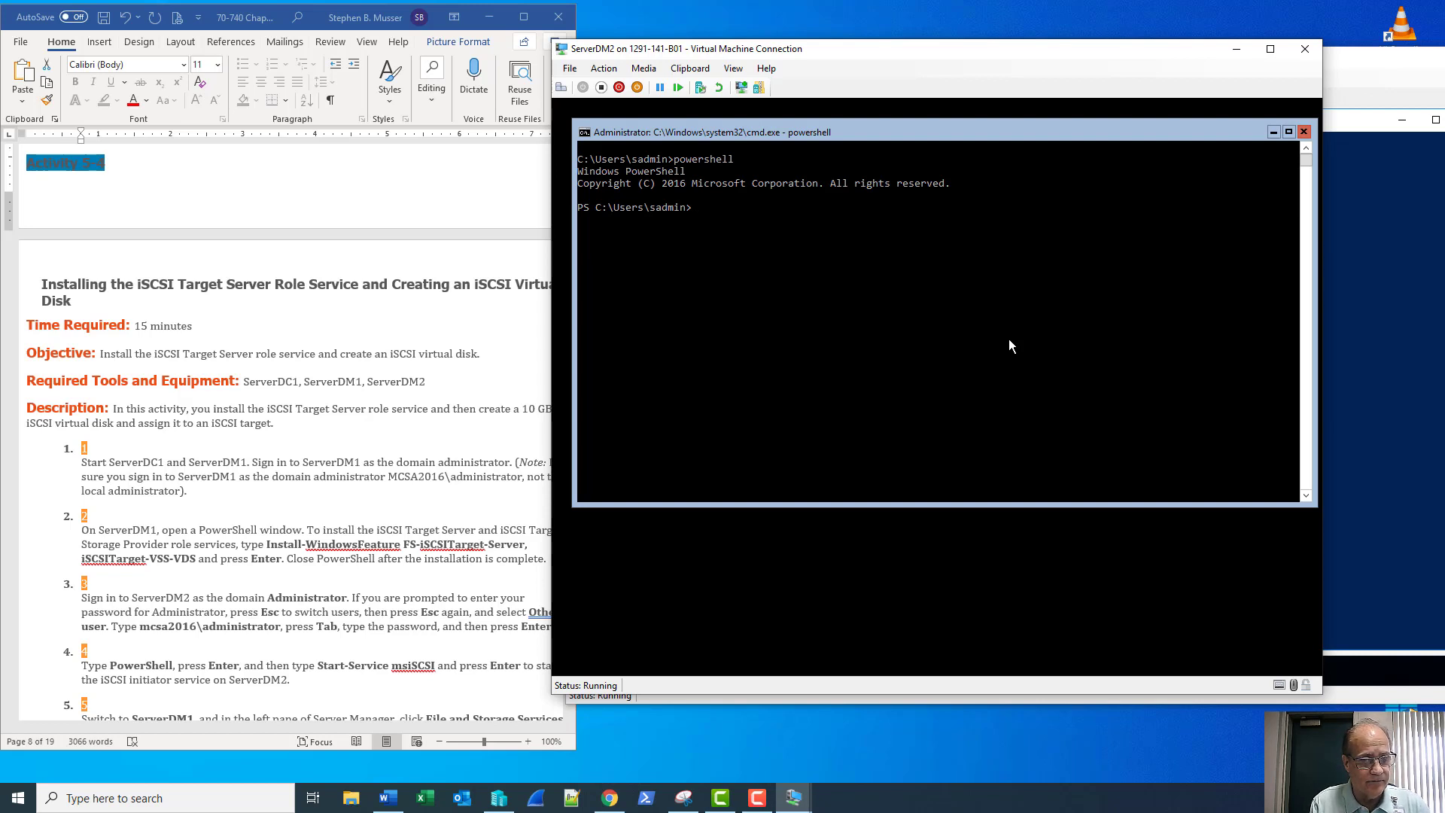
type("start")
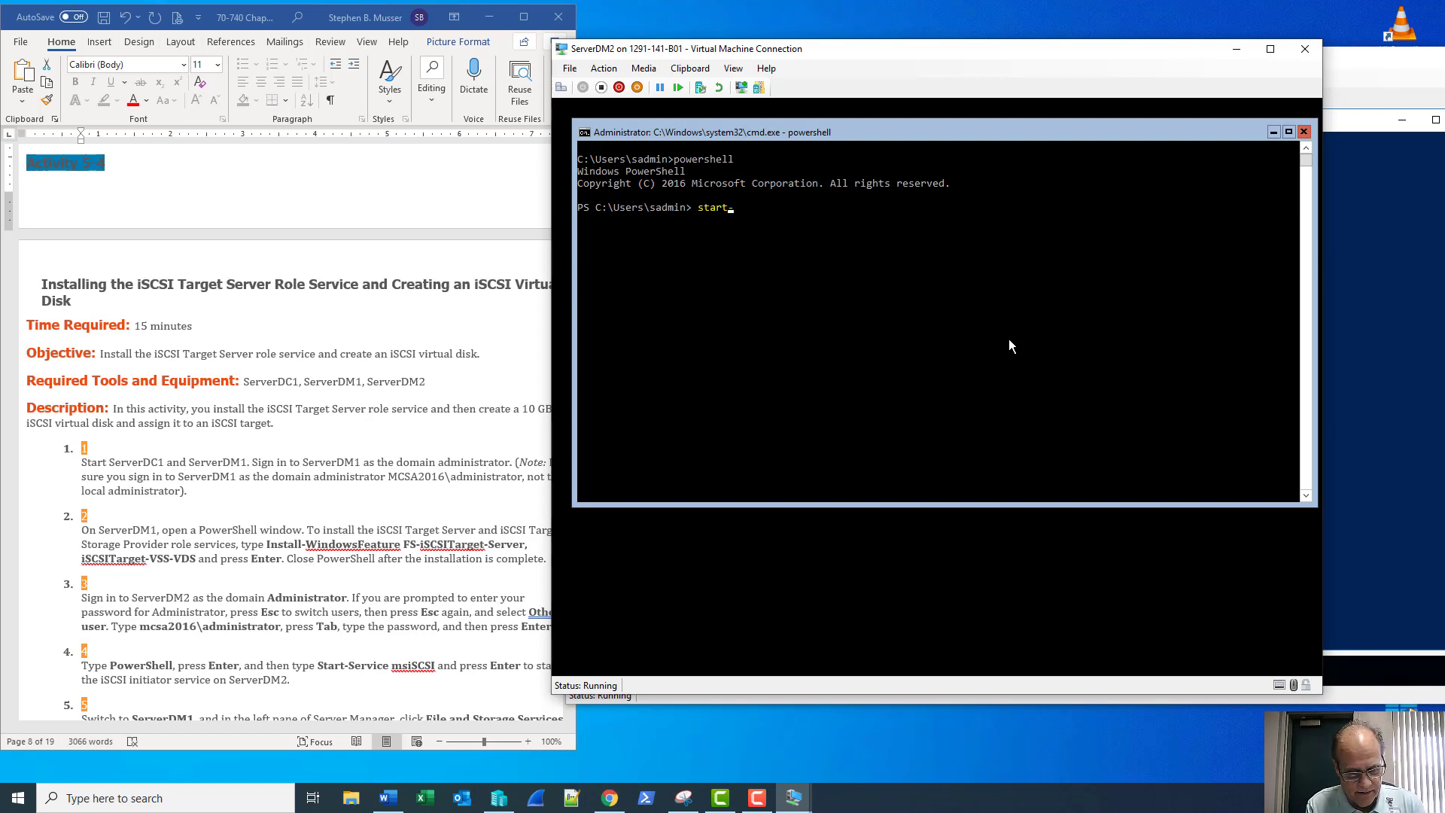
type("-ser")
key("Tab")
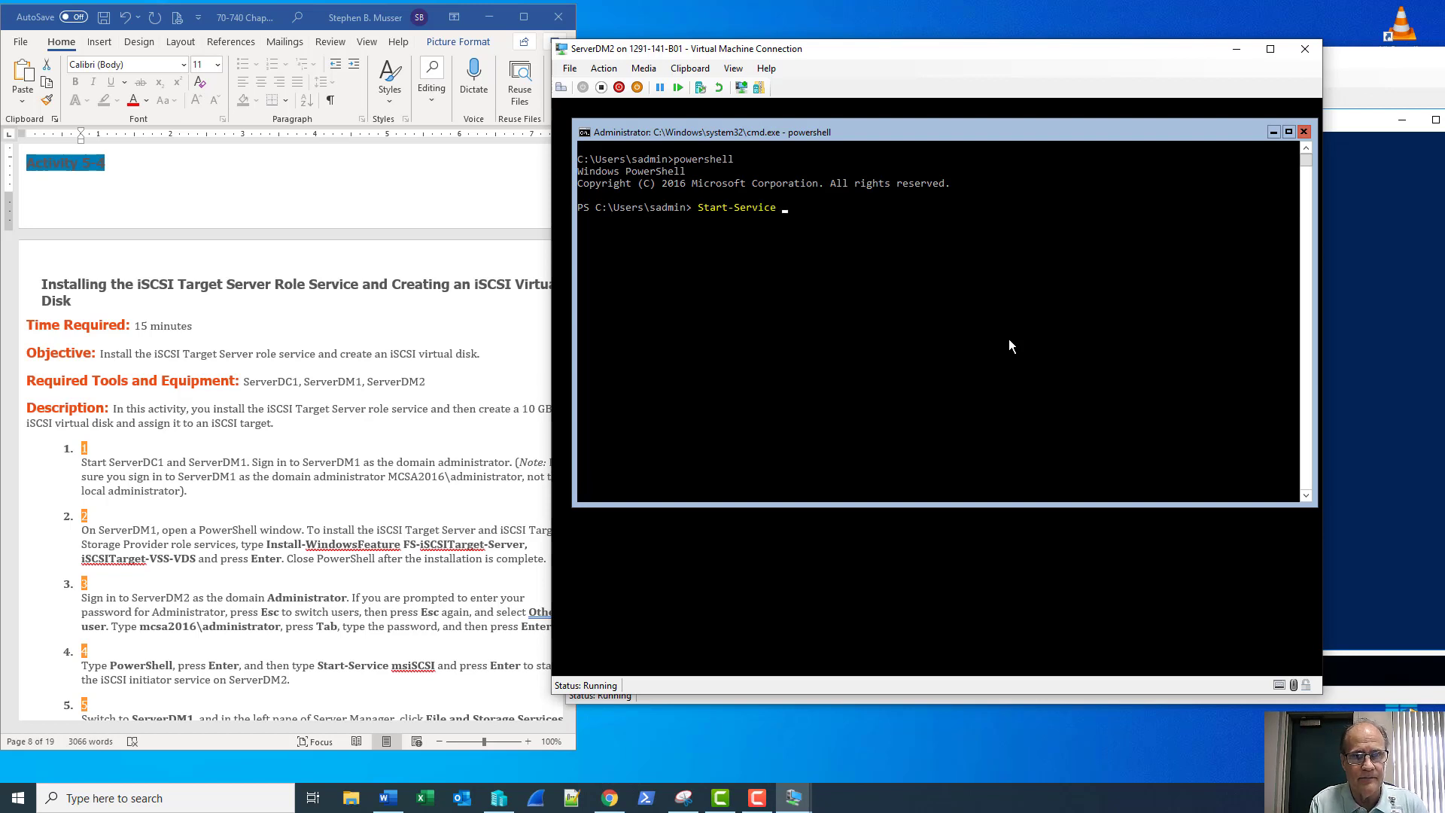
type("ms")
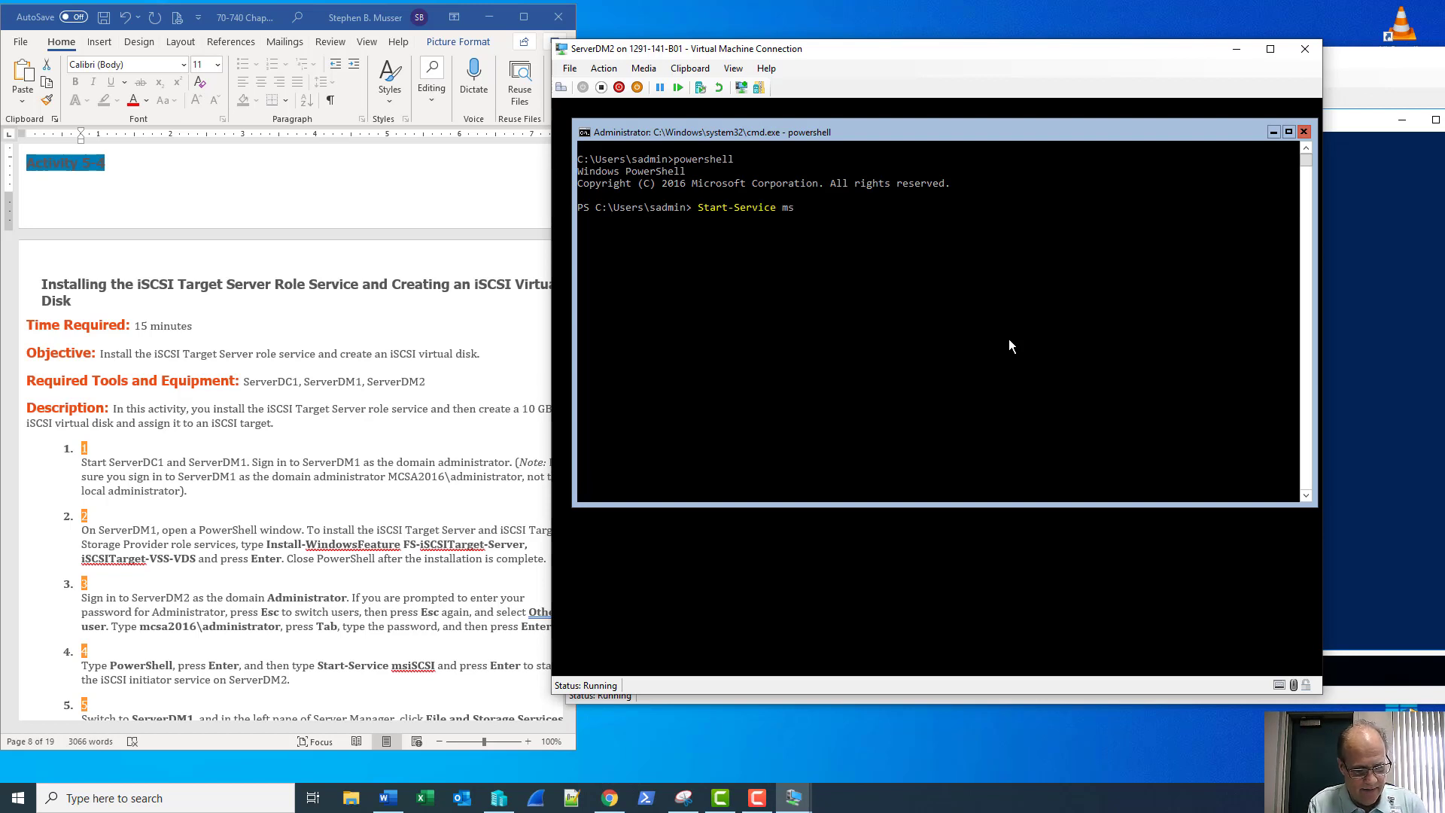
type("iS")
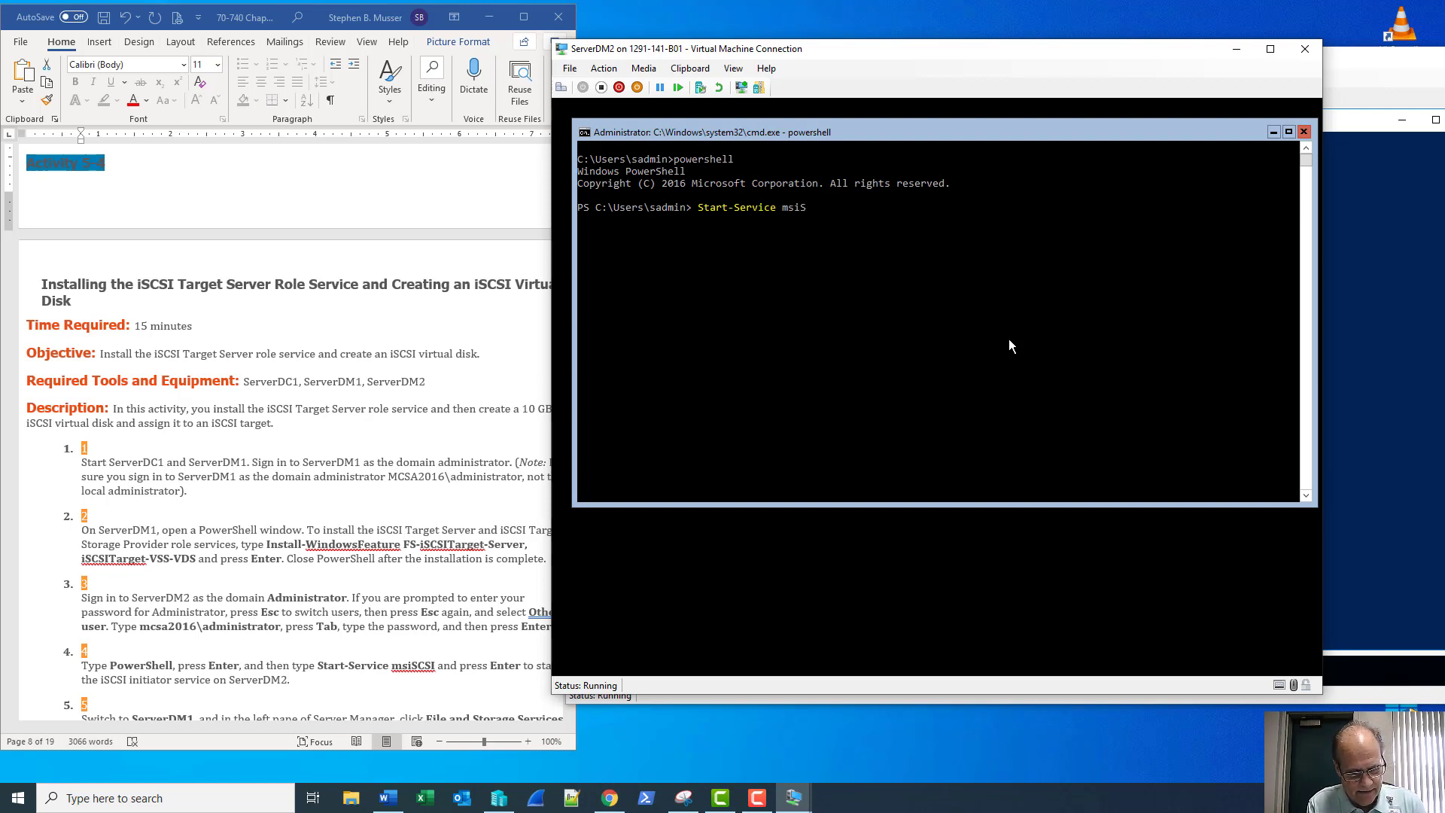
type("CSI")
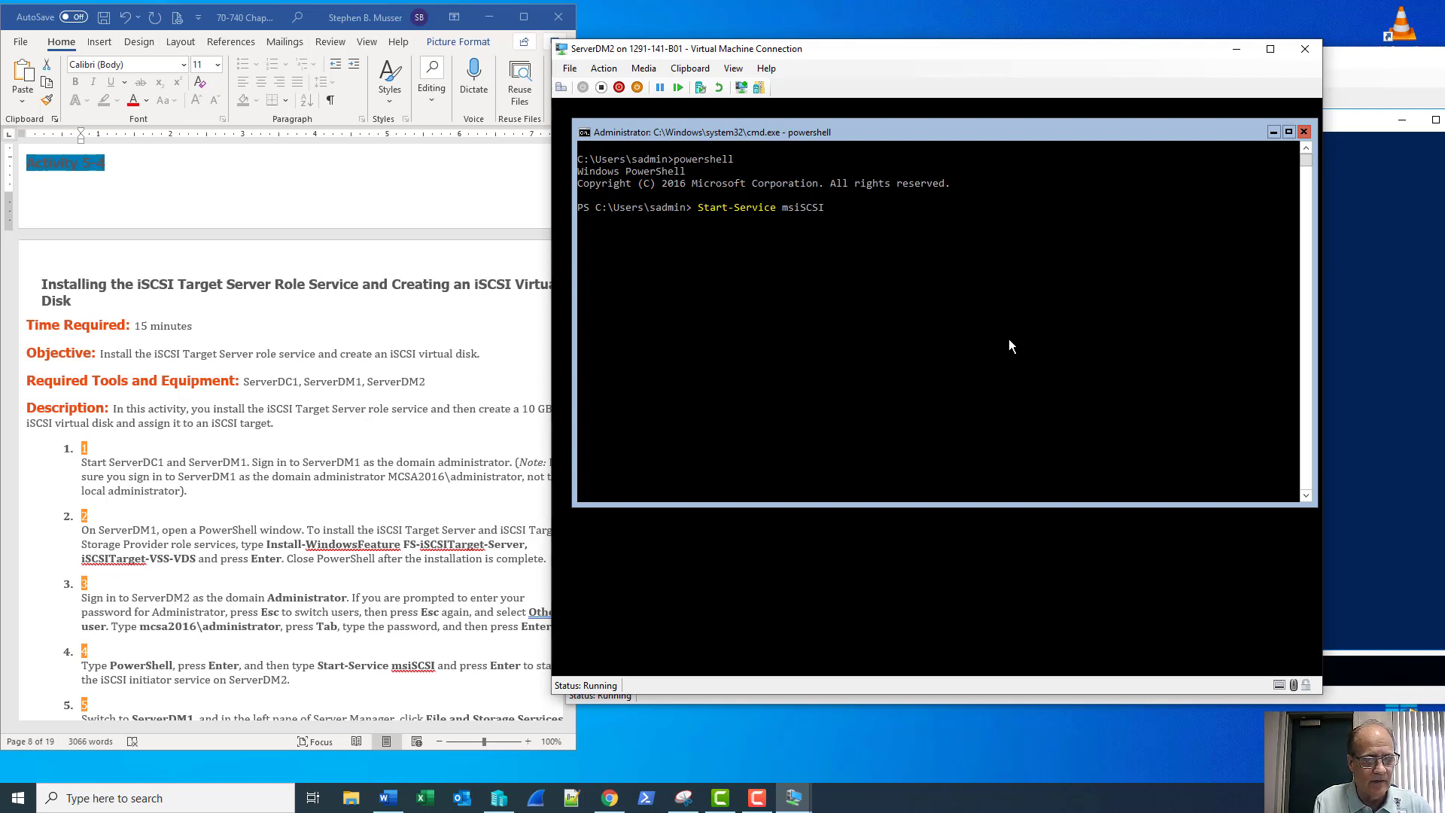
key("Return")
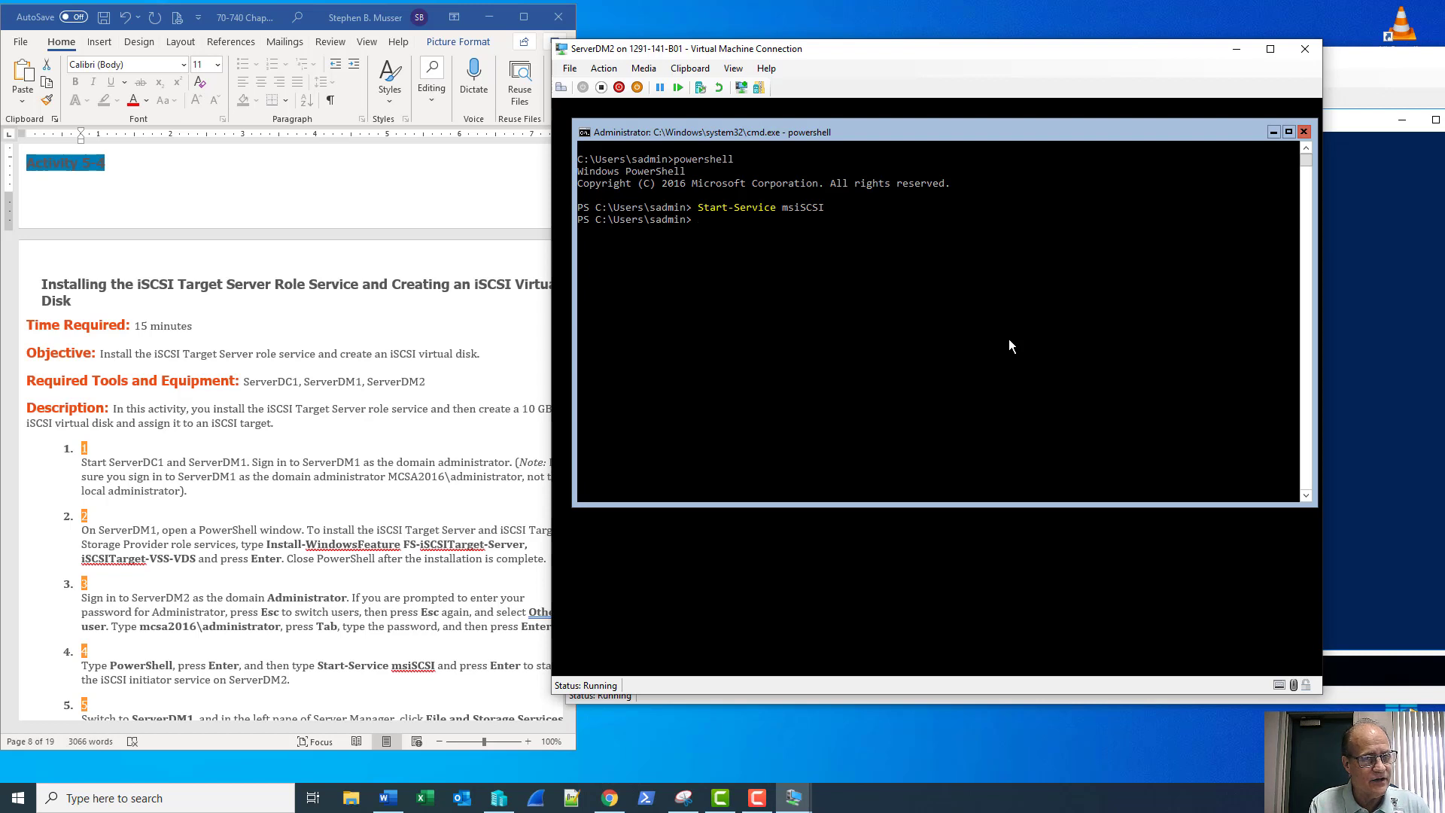
Scroll the lab document to step 5, switch to ServerDM1, and close its PowerShell window
scroll(313, 409, "down", 4)
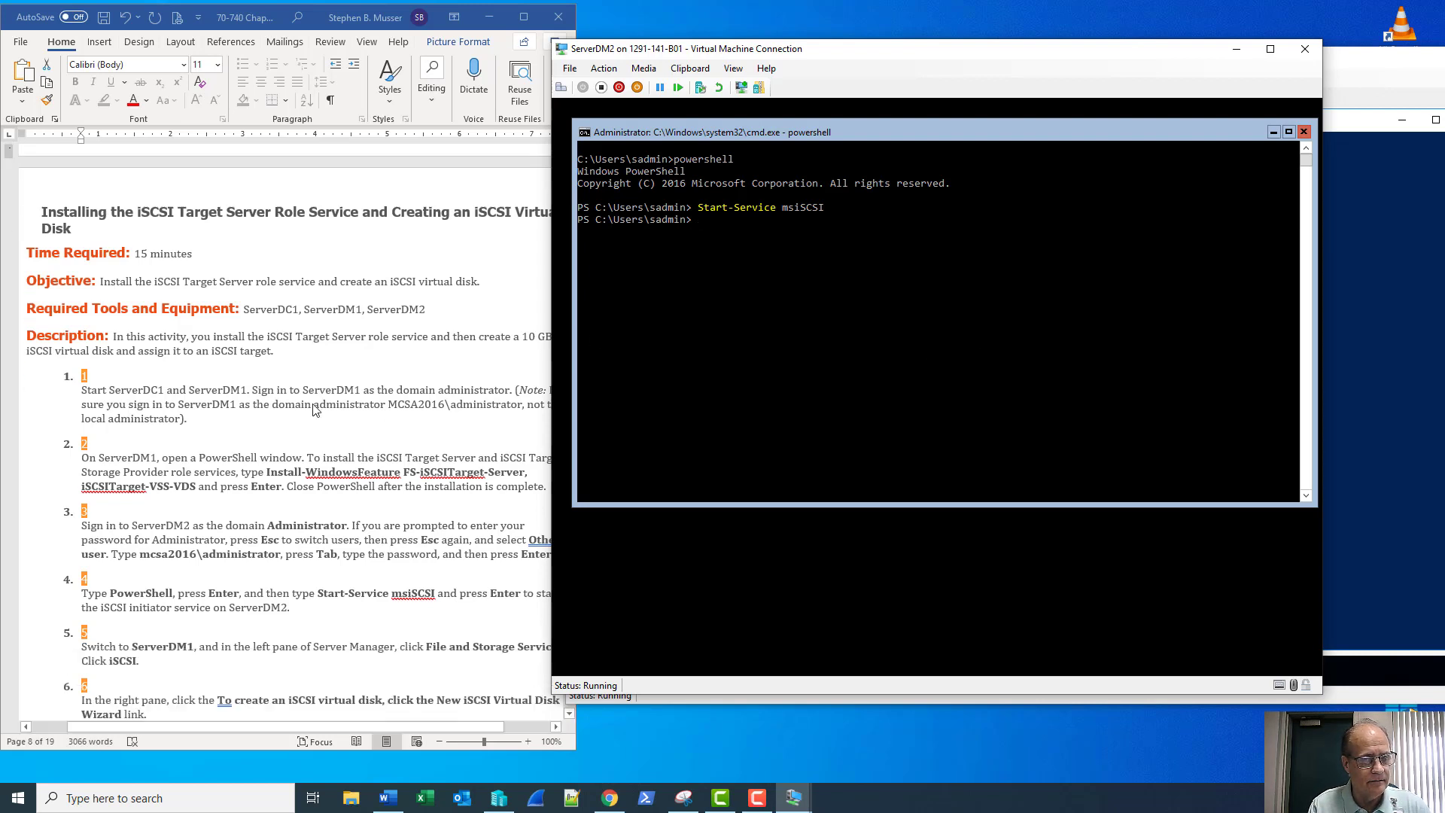
scroll(313, 408, "down", 1)
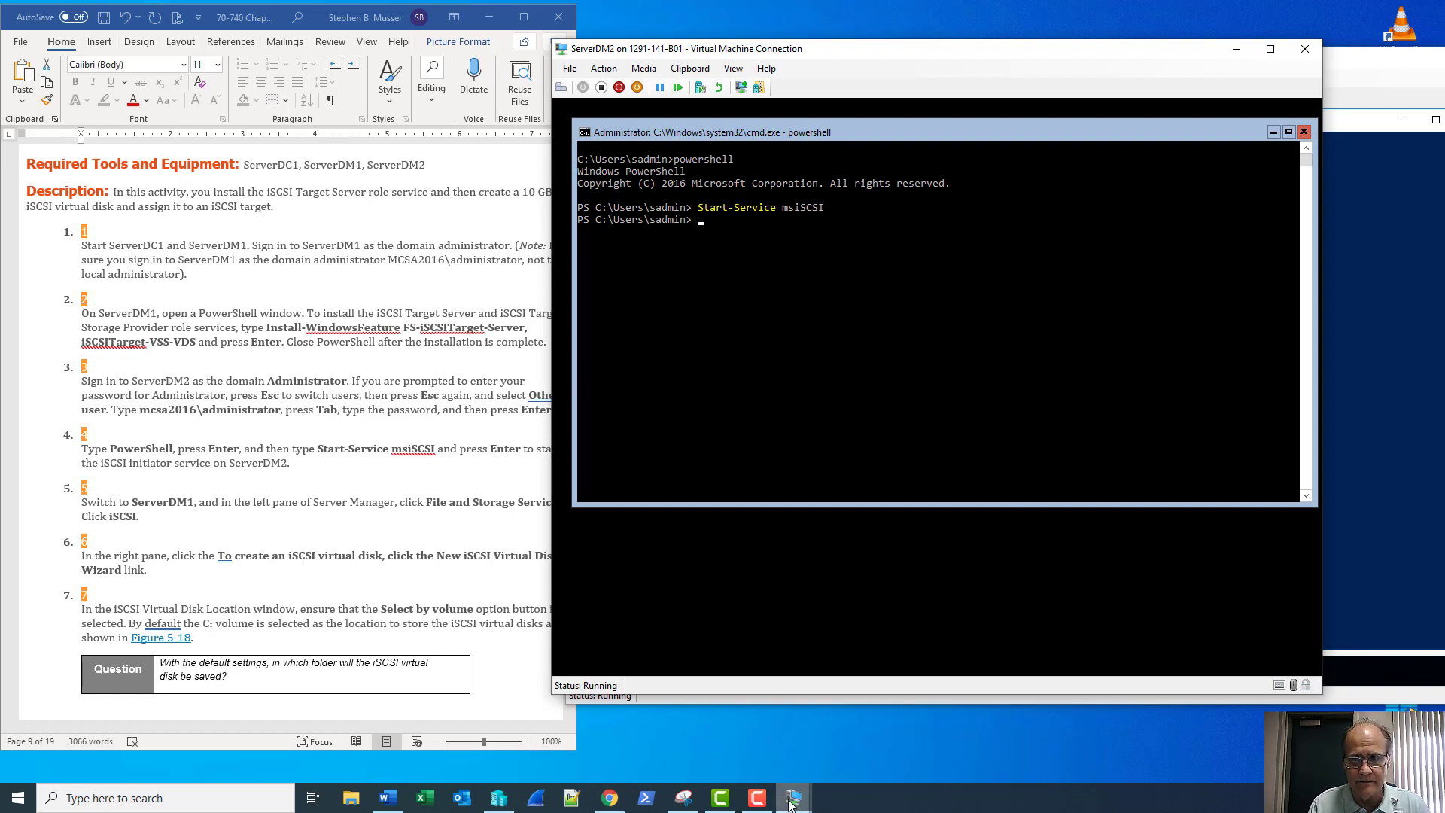
mouse_move(792, 800)
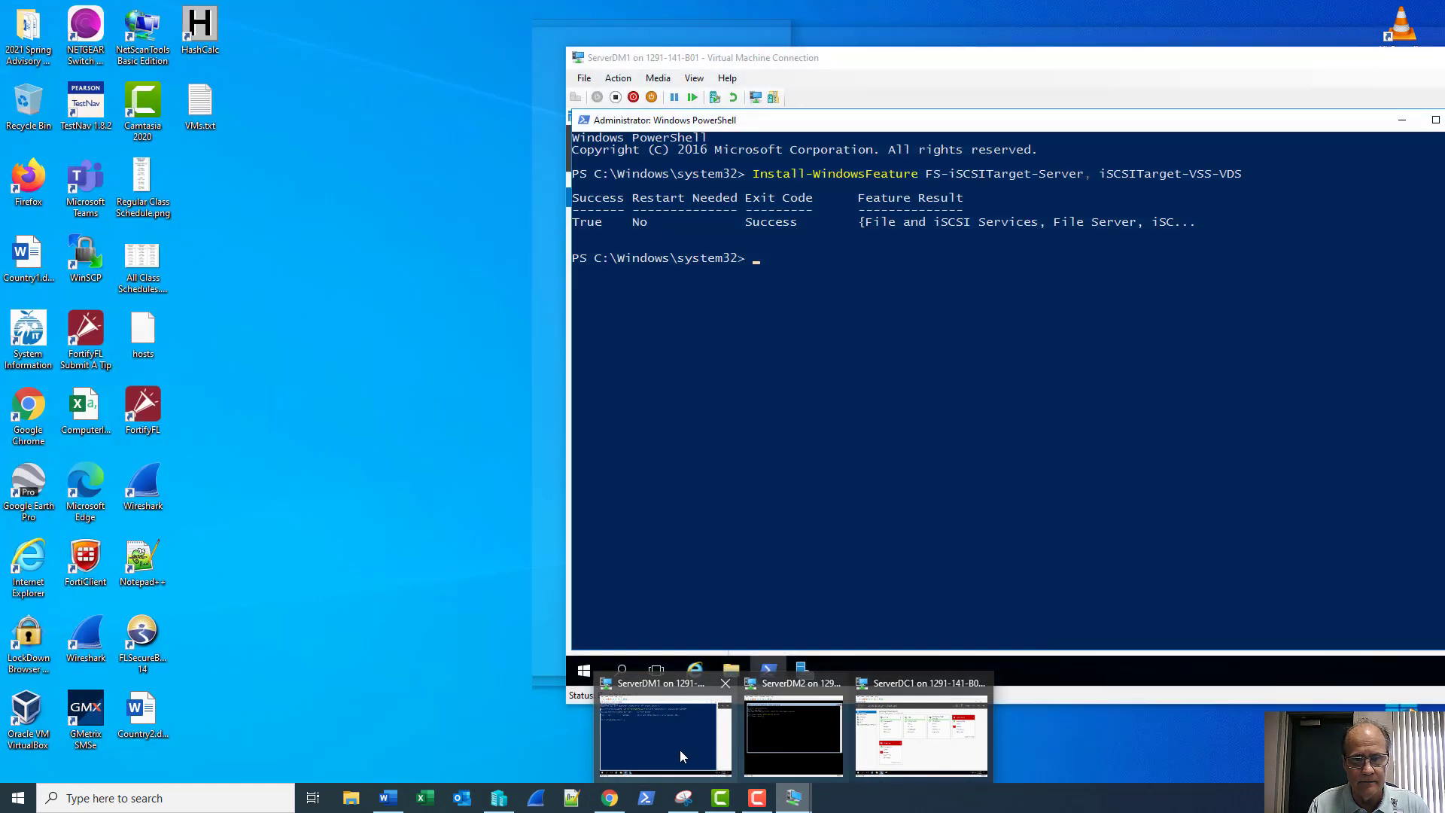
left_click(679, 750)
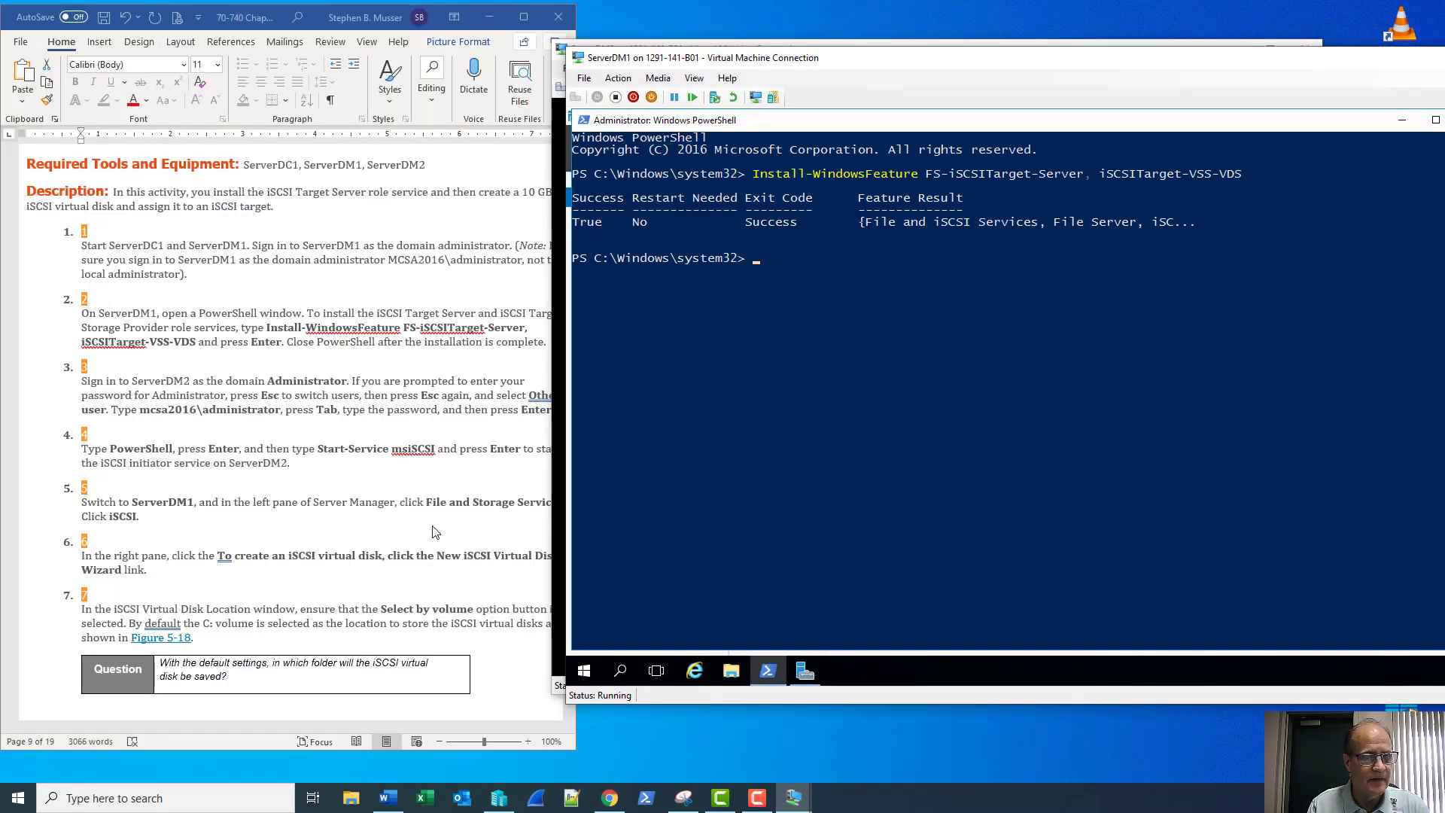
left_click(1402, 122)
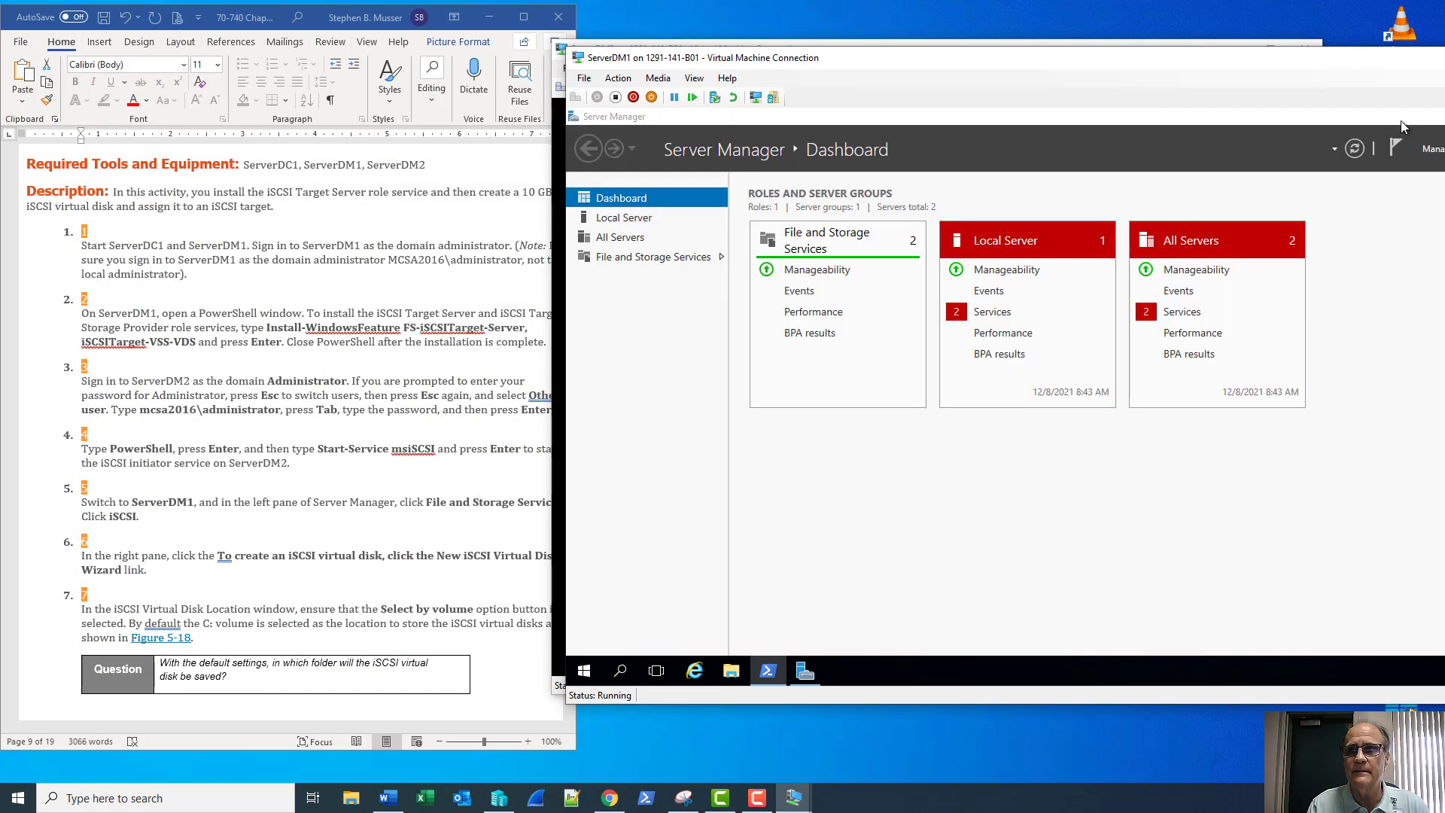
Open File and Storage Services, refresh the Servers list, and go to the iSCSI page
left_click(629, 258)
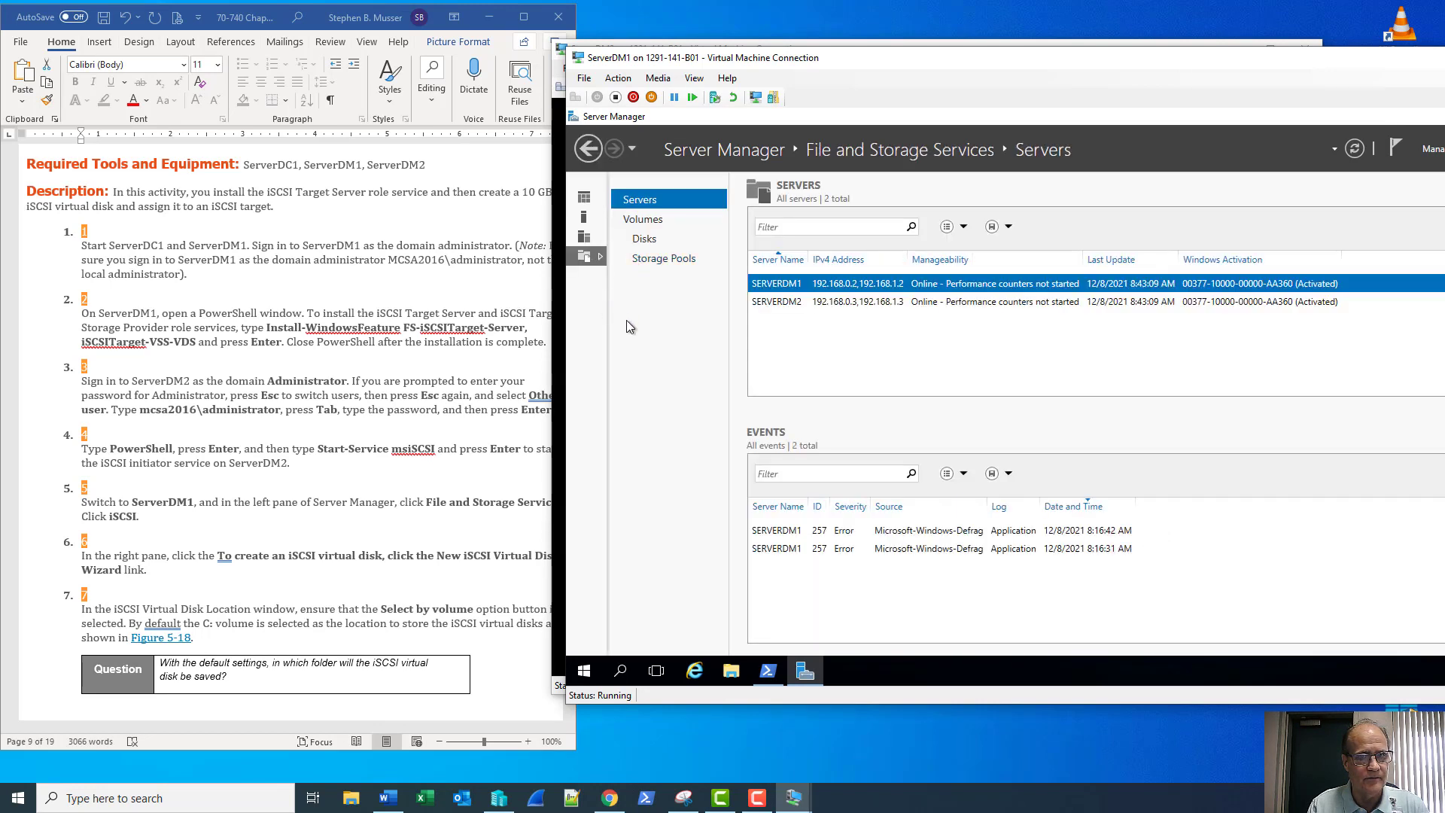
left_click(1354, 151)
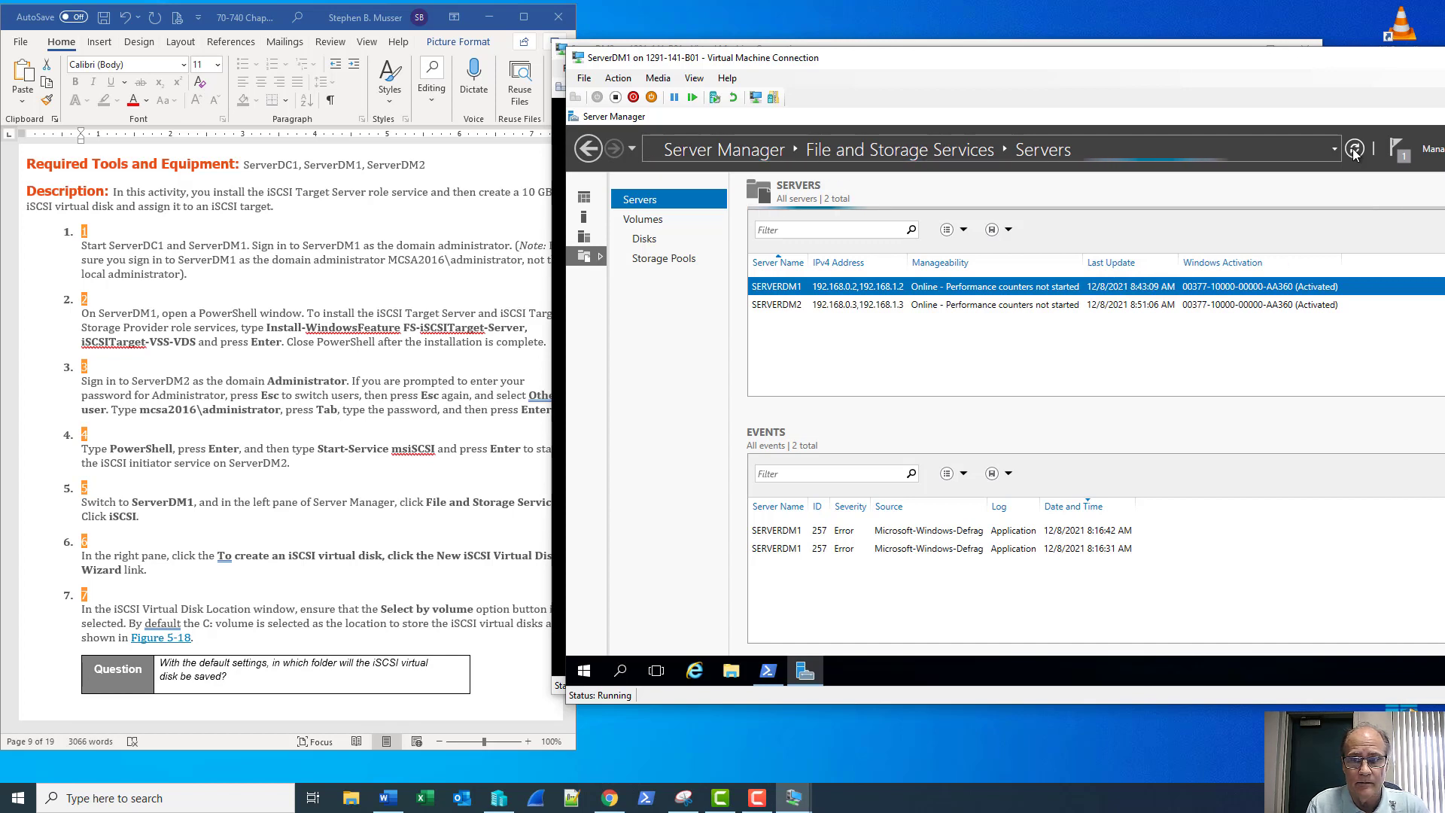
left_click(758, 799)
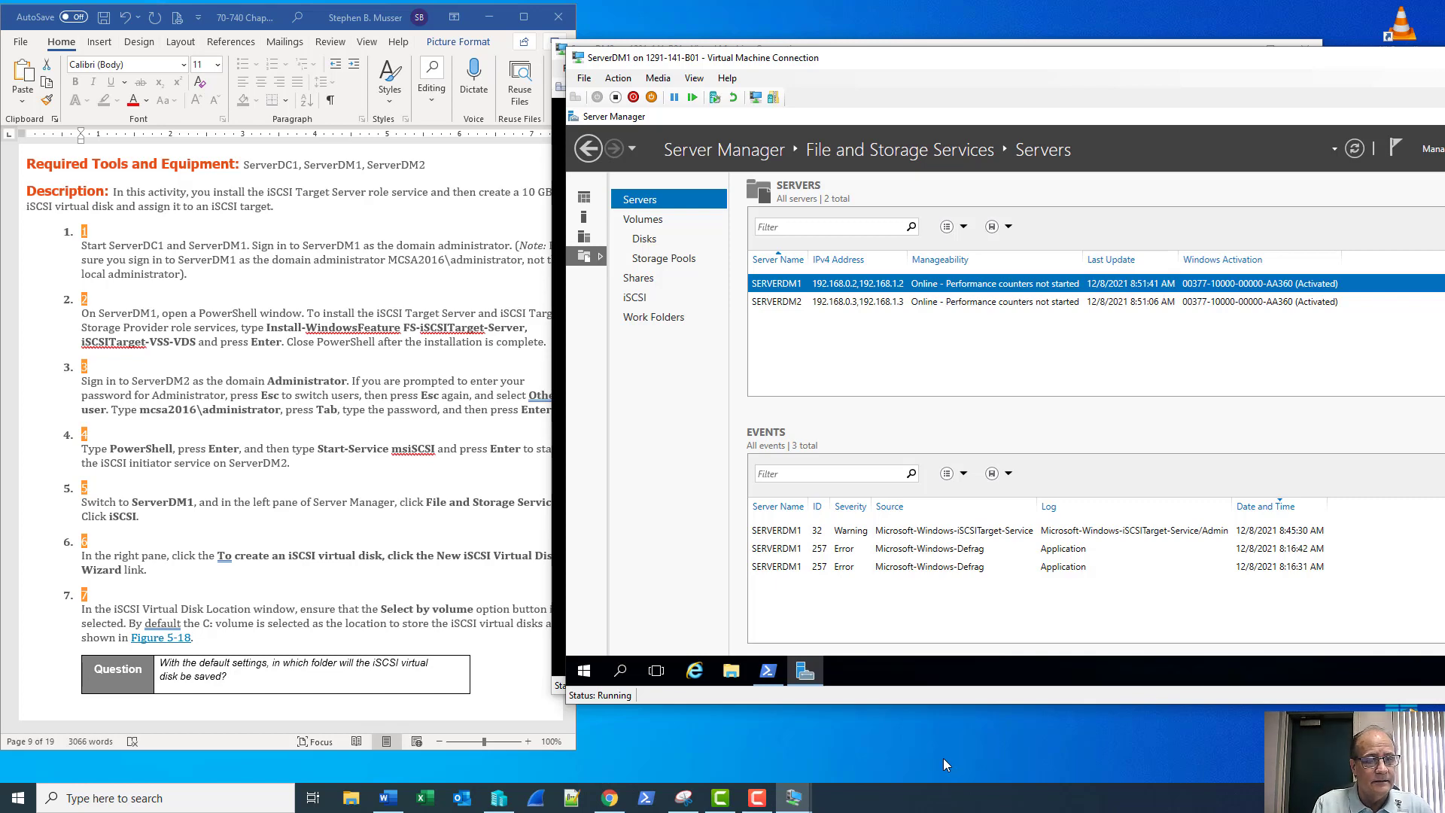
left_click(636, 298)
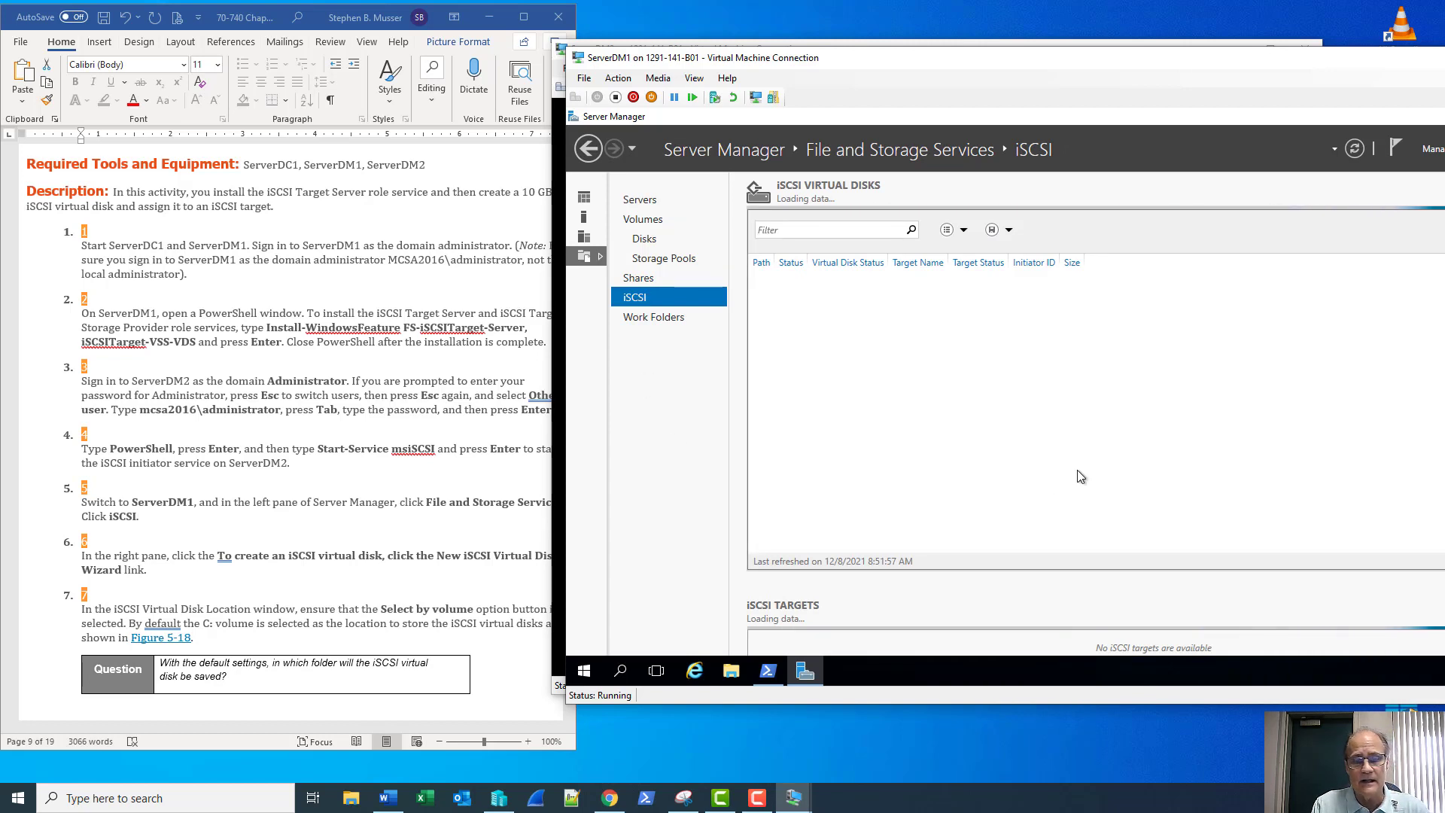
left_click(501, 805)
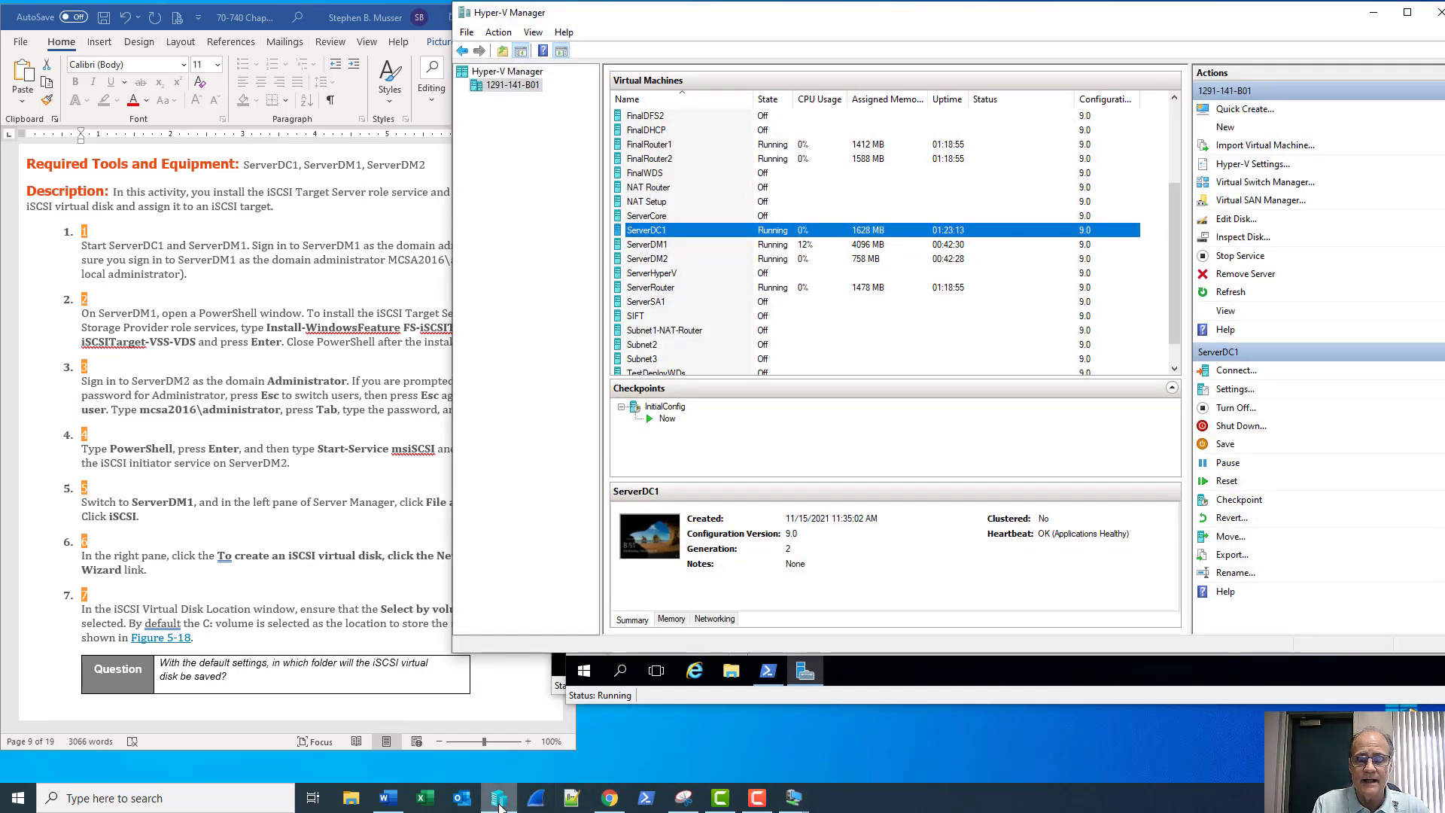
left_click(501, 805)
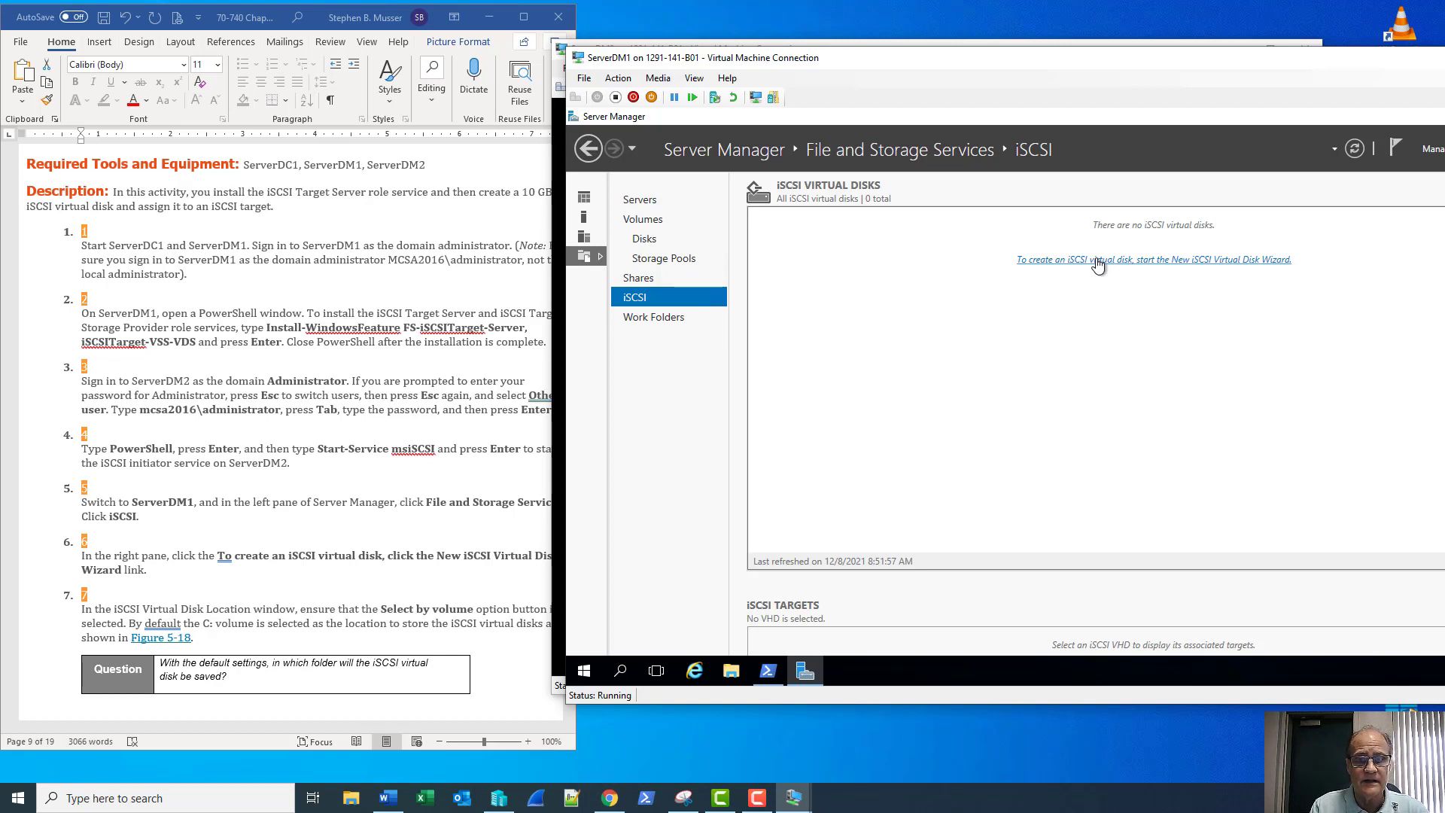
Launch the New iSCSI Virtual Disk Wizard on ServerDM1, then bring the lab document forward
left_click(1098, 260)
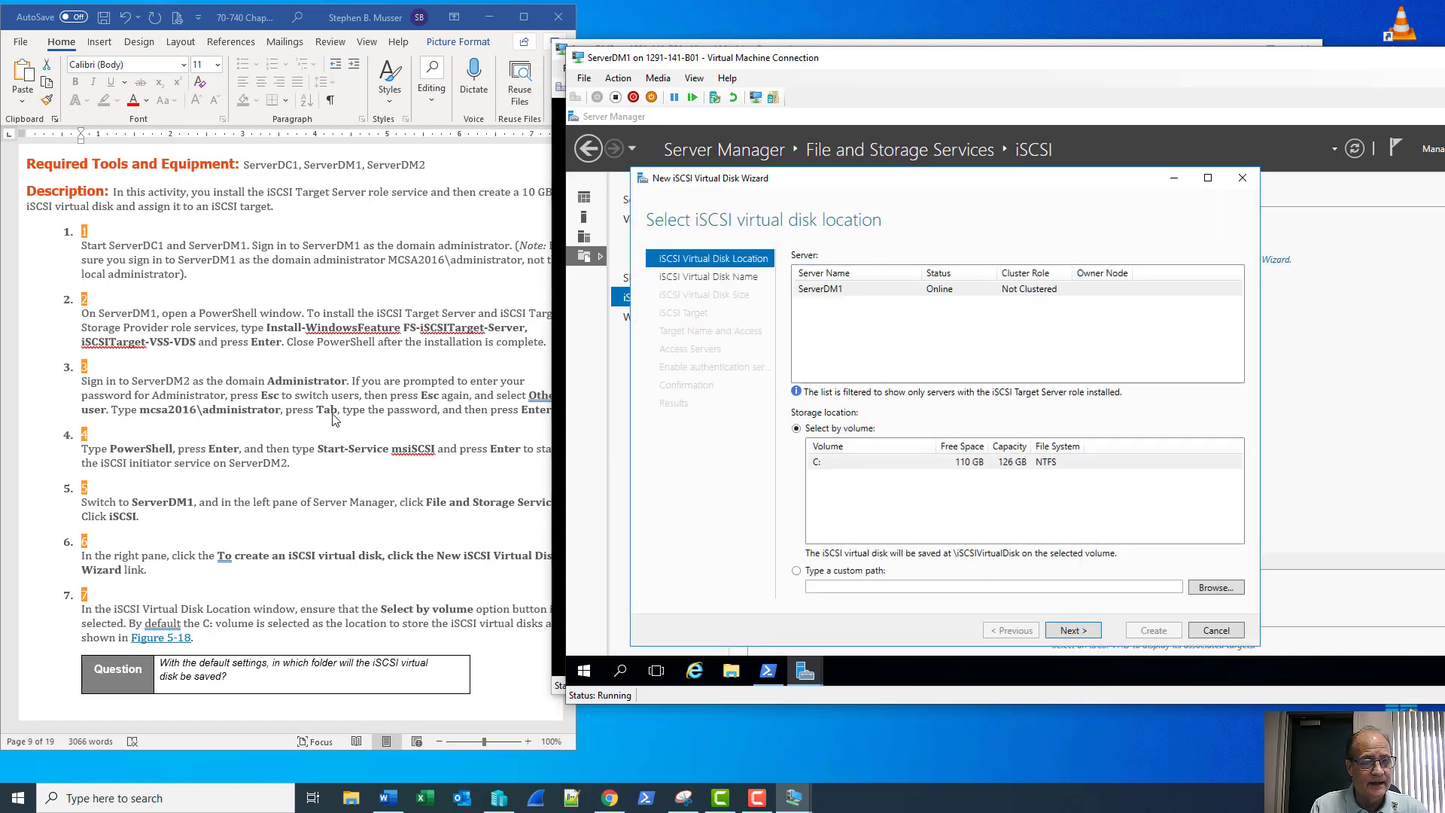
scroll(336, 422, "down", 3)
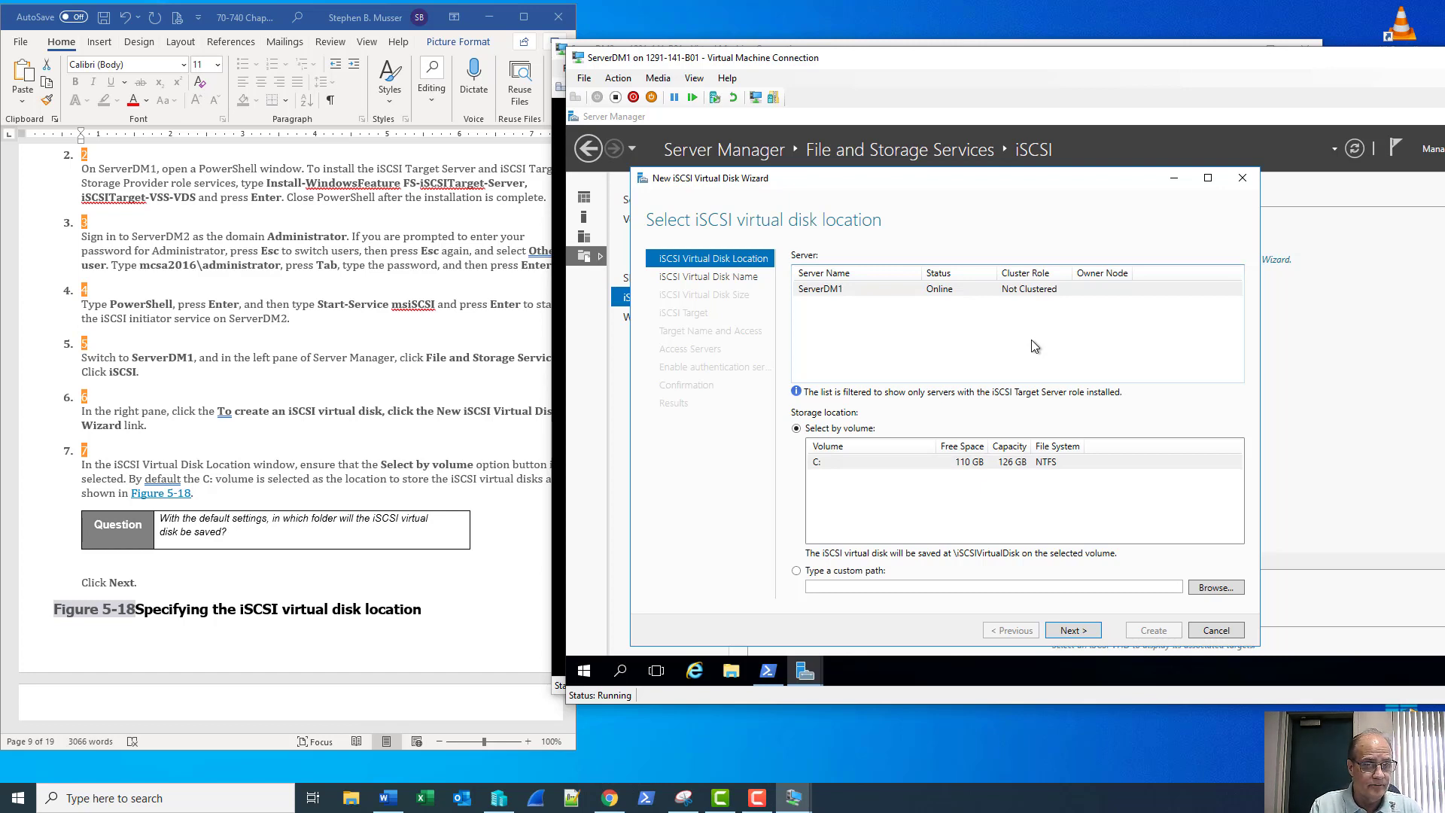
left_click(457, 369)
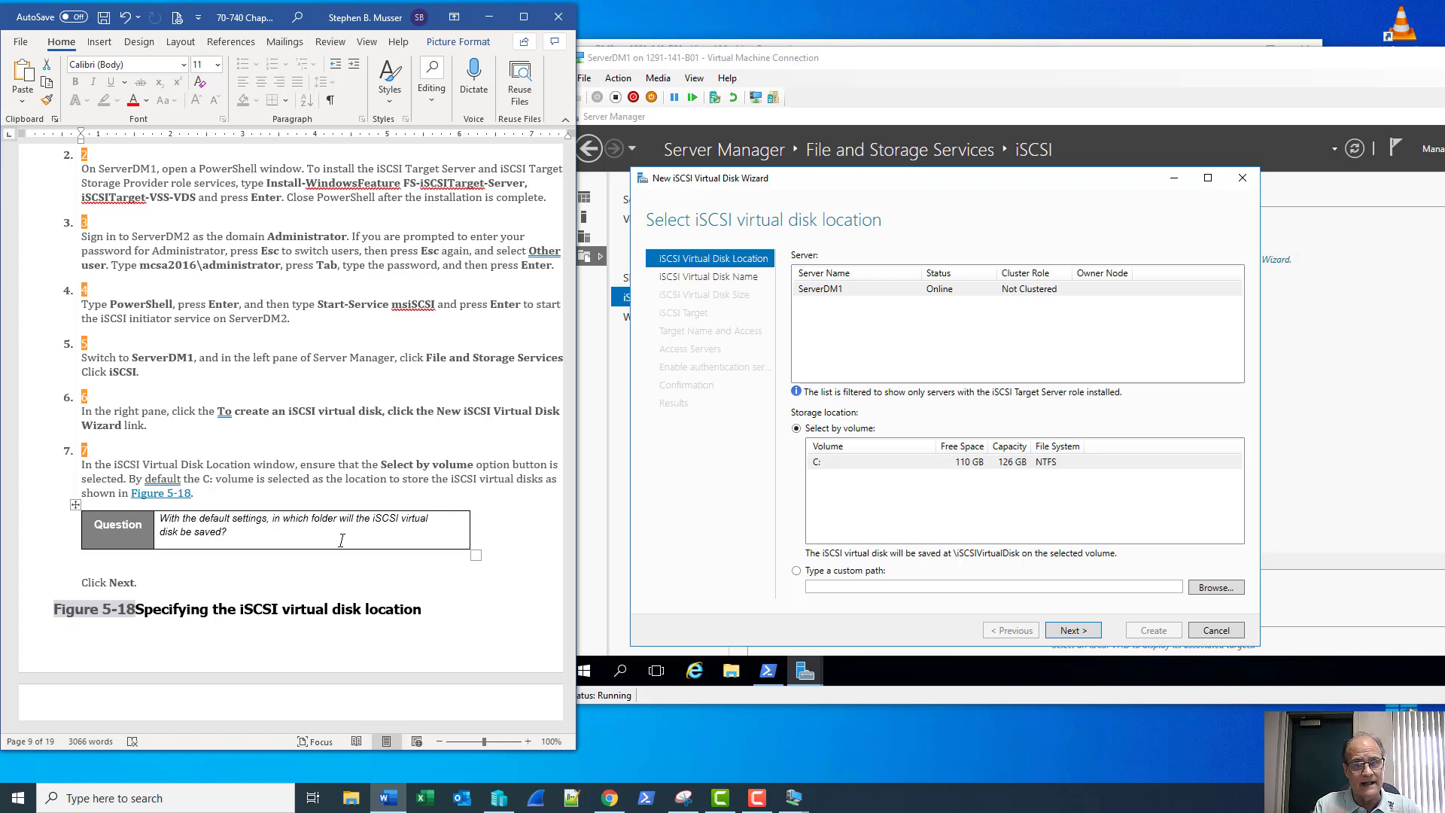
Type 'In c:\iSCSIVirtualDisk' as the answer below the Question text
left_click(342, 541)
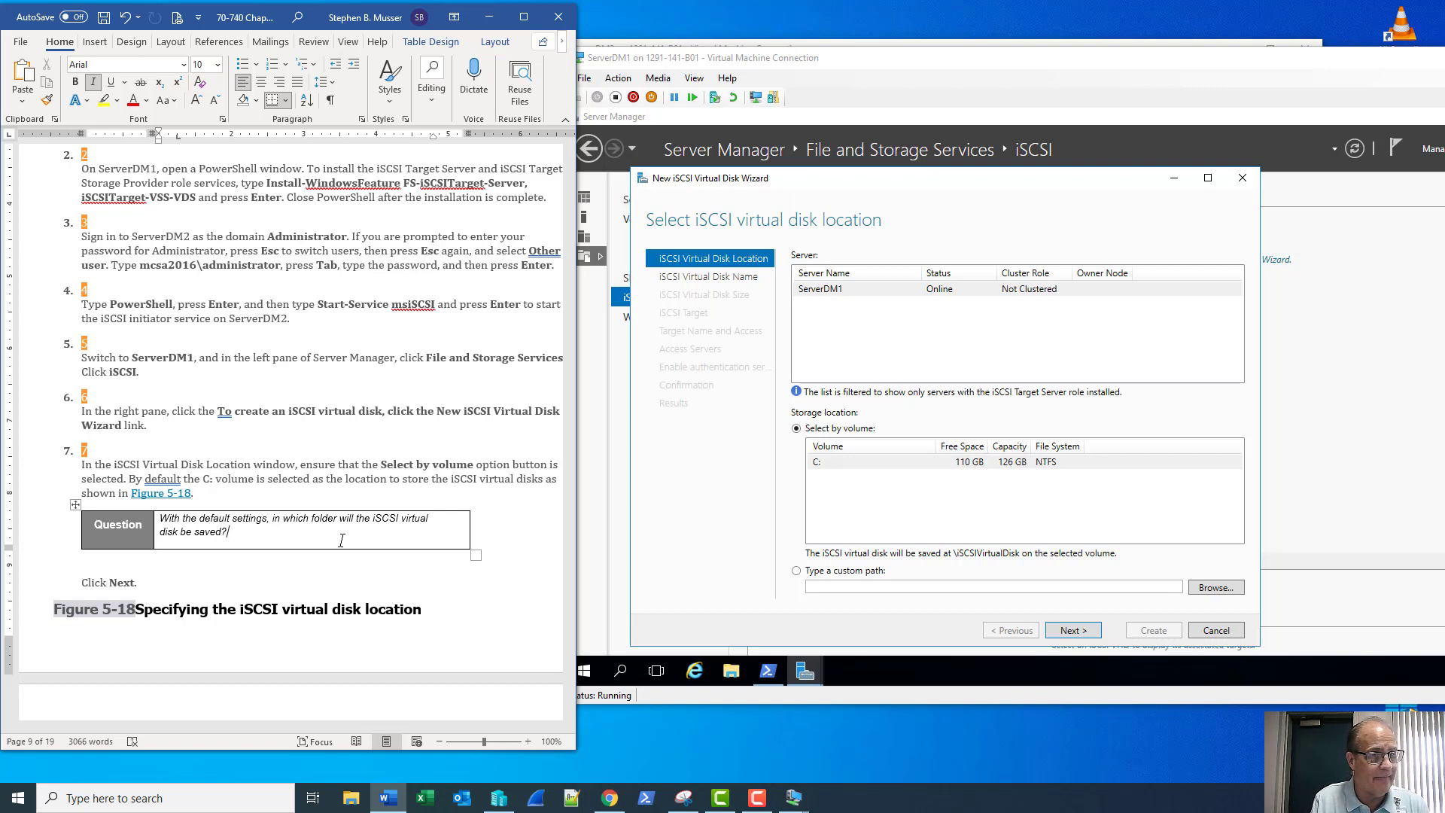
key("Return")
key("Return")
type("In")
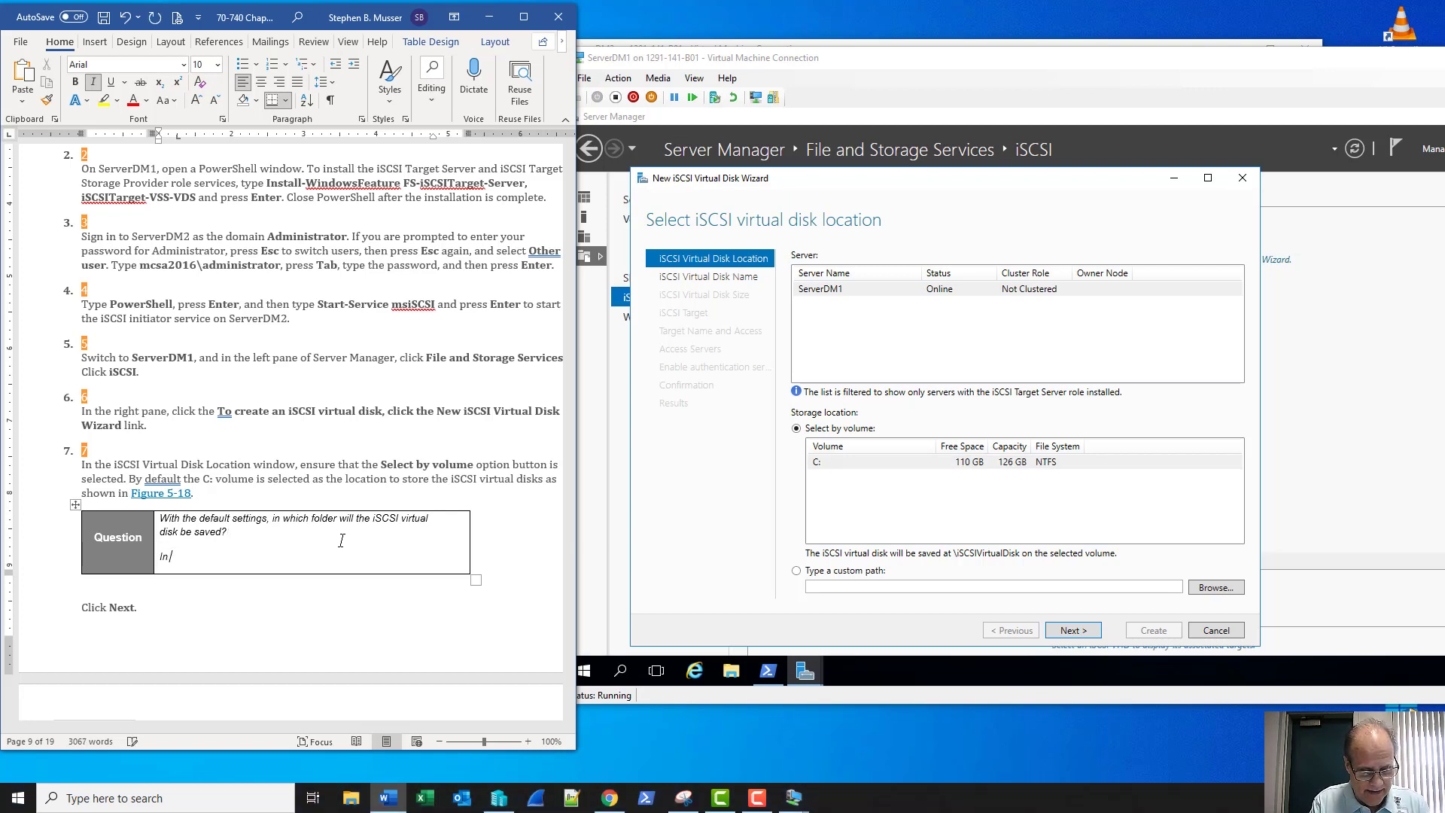
type(" c")
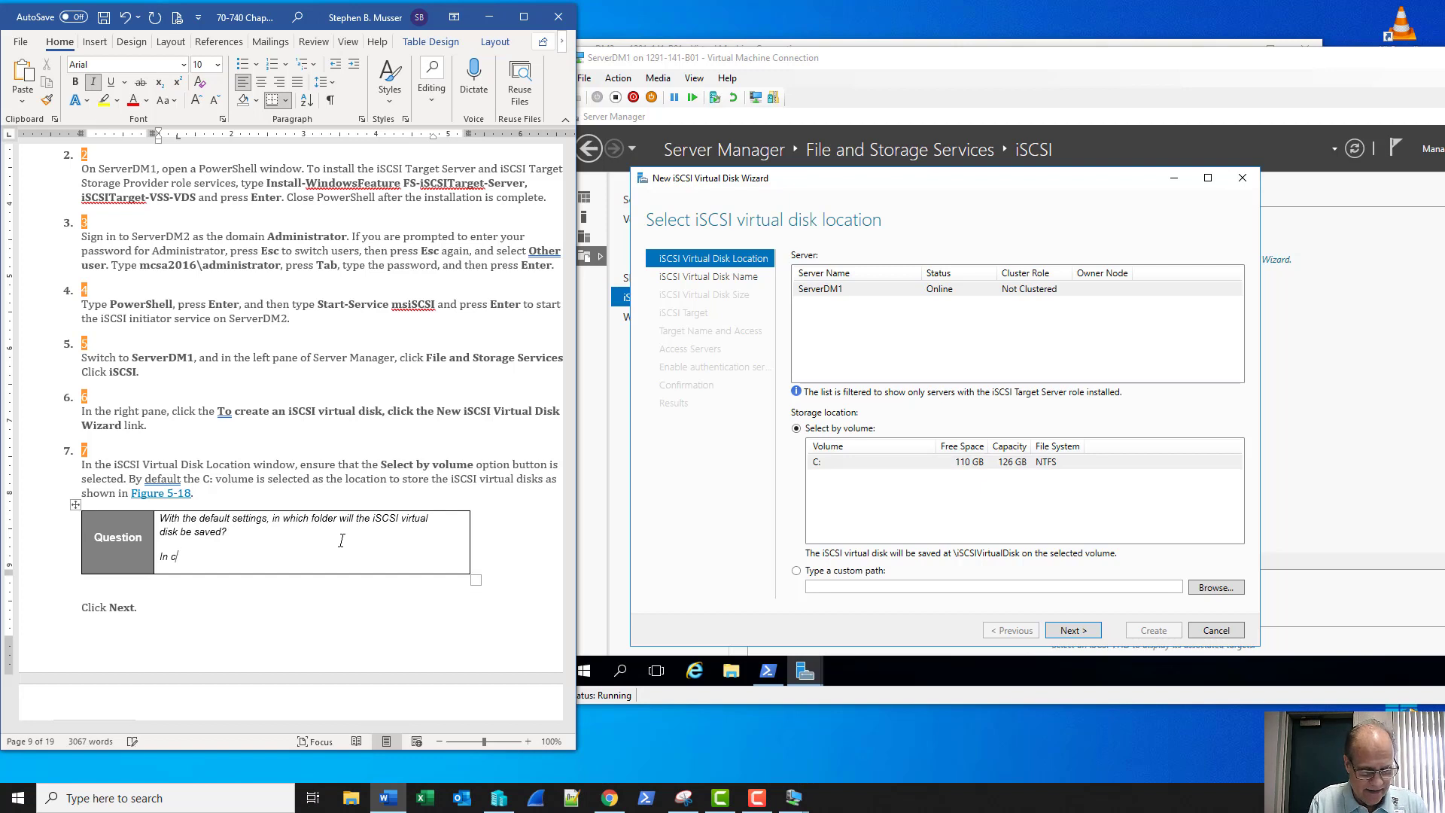
type(":\\iS")
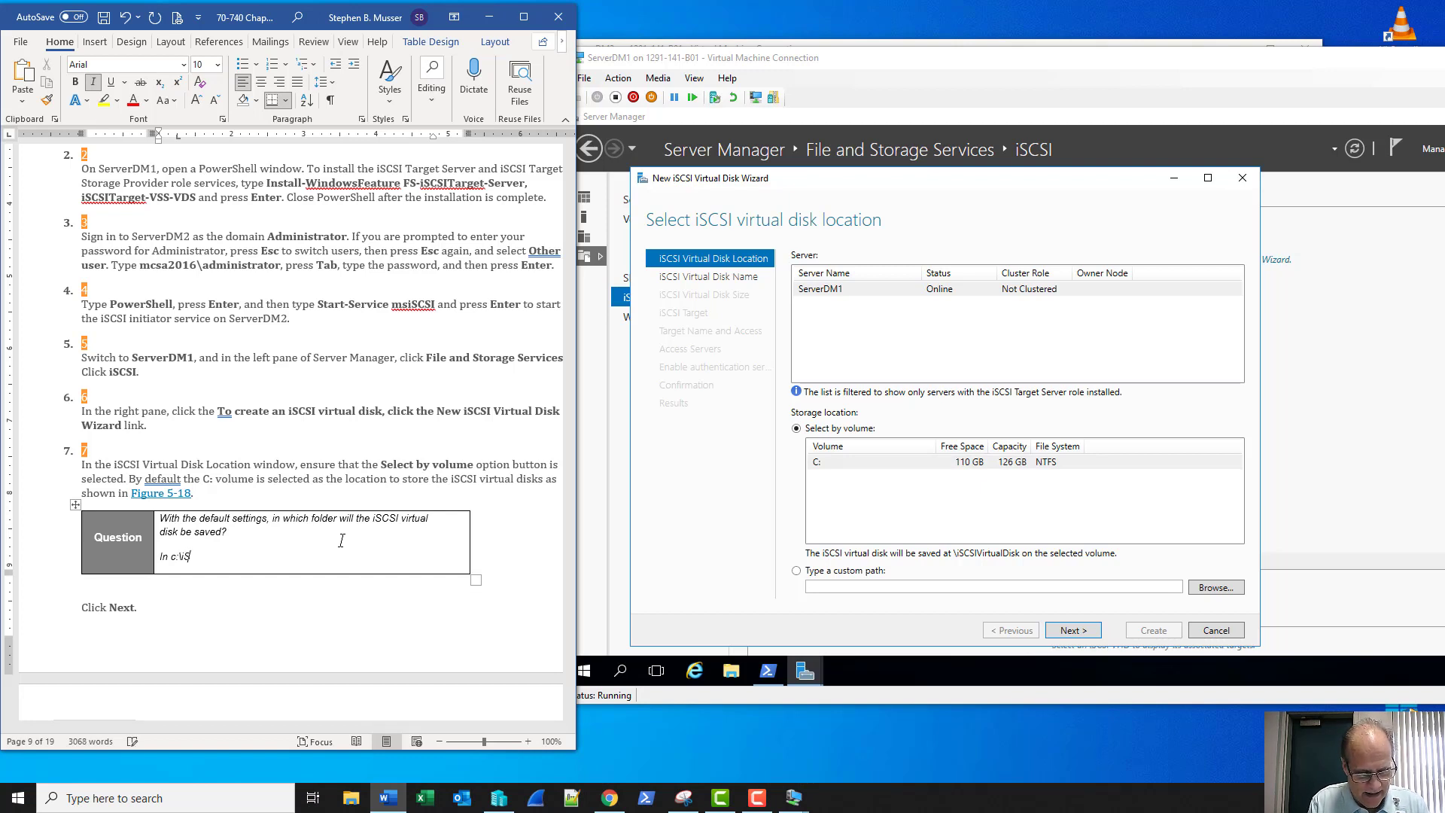
type("CSIVir")
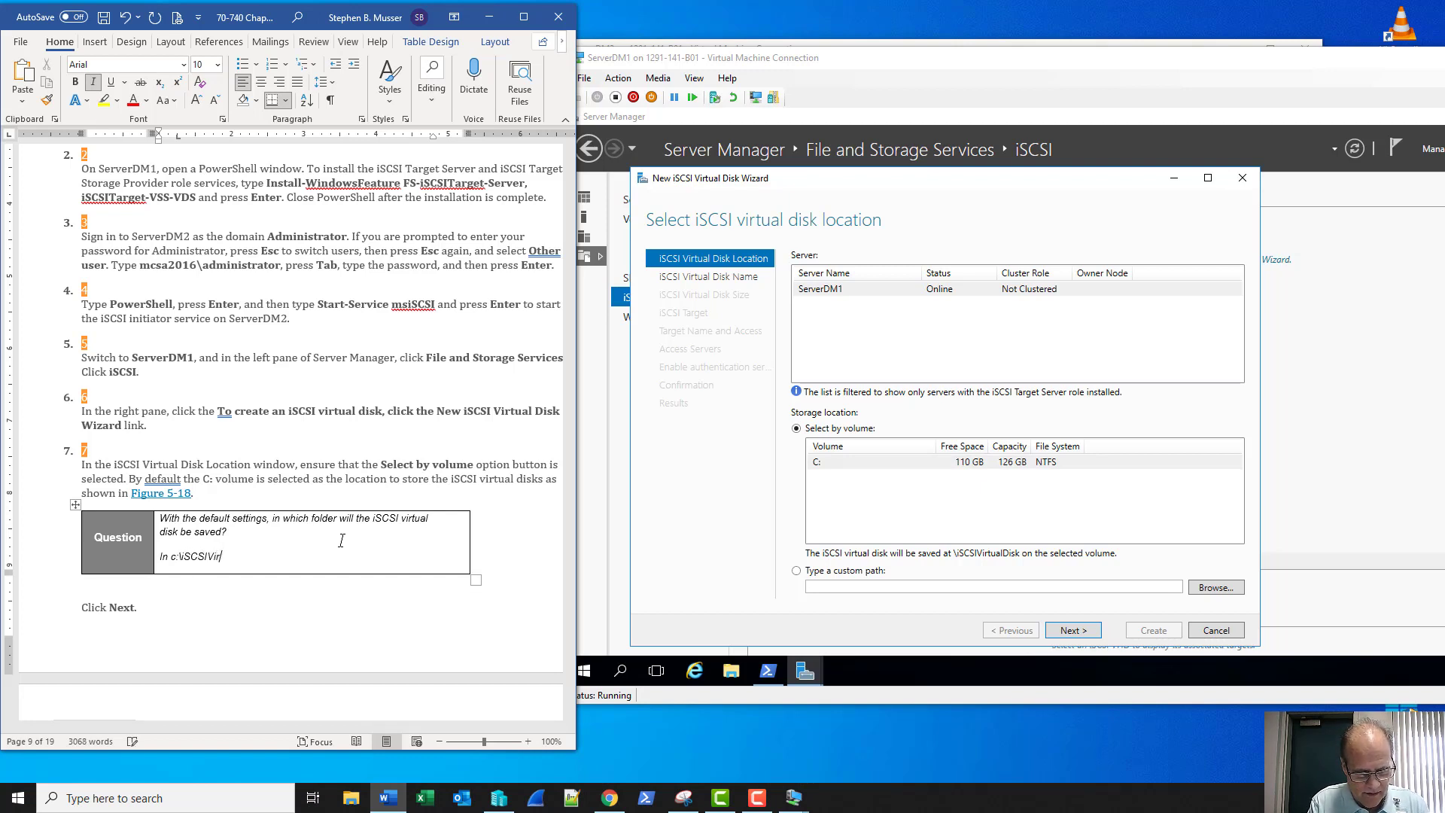
type("tualDisk")
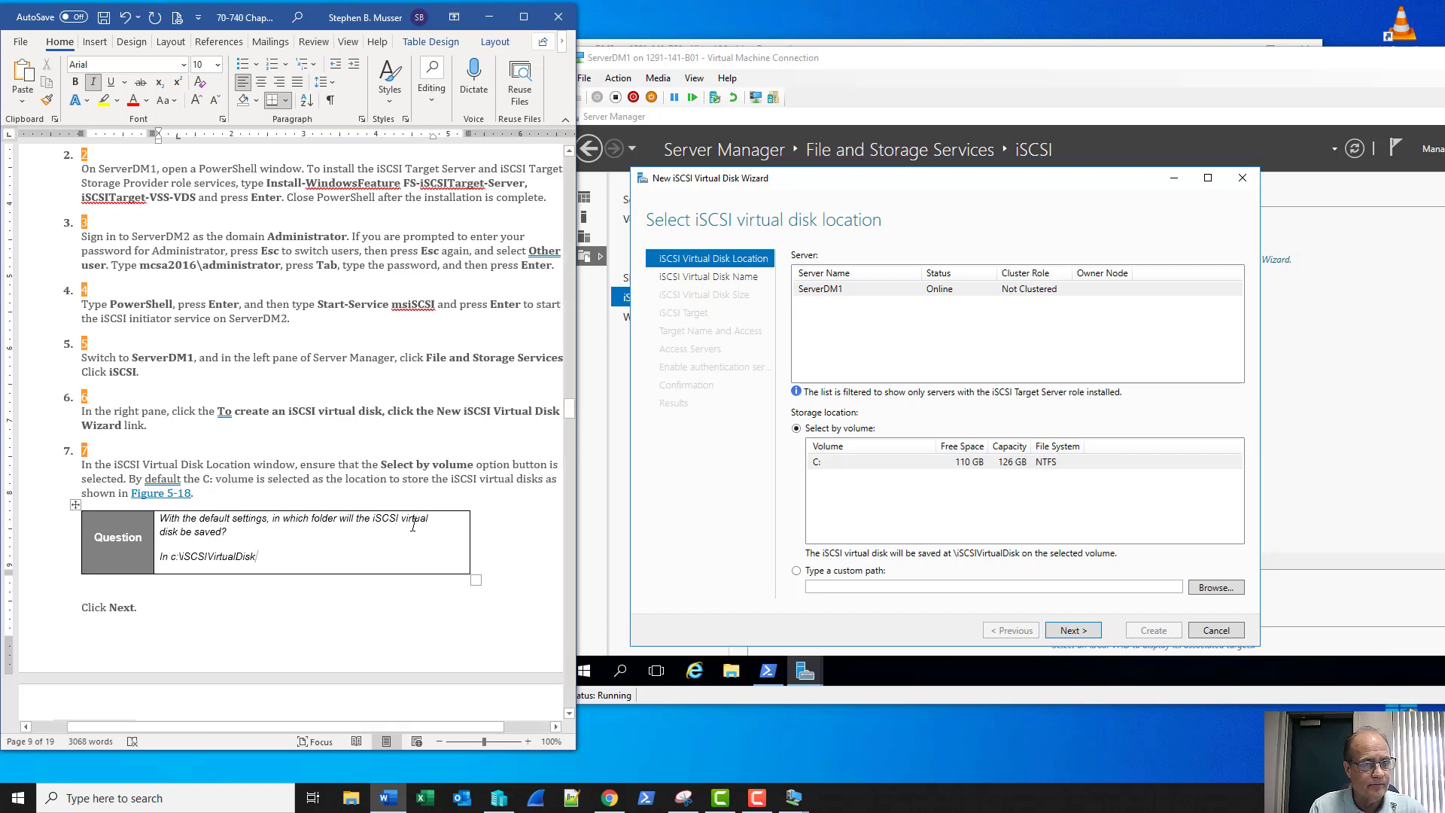
Keep the default disk location, name the virtual disk Vdisk1, and enter a 10 GB size
left_click(1090, 631)
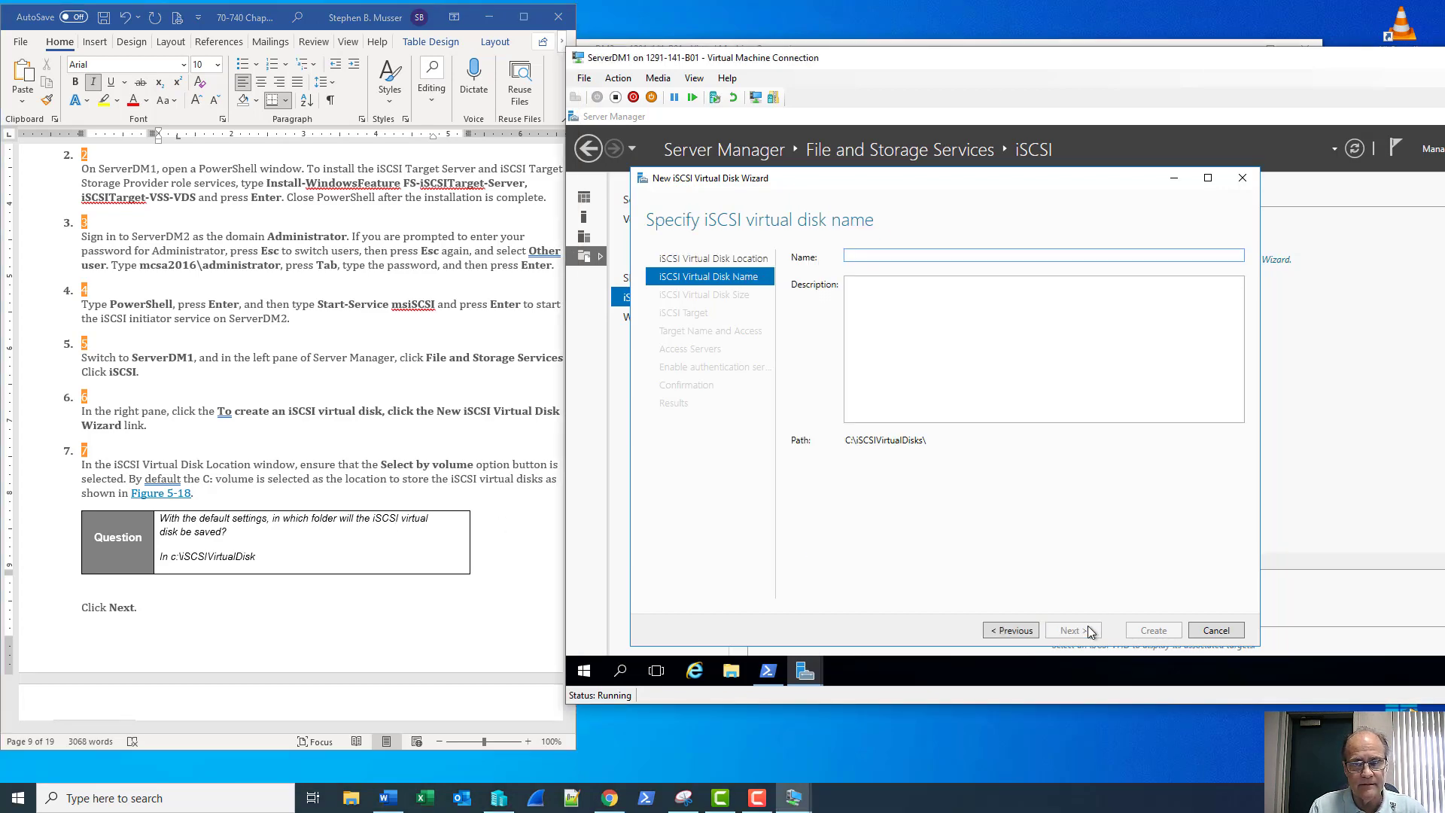
scroll(452, 539, "down", 12)
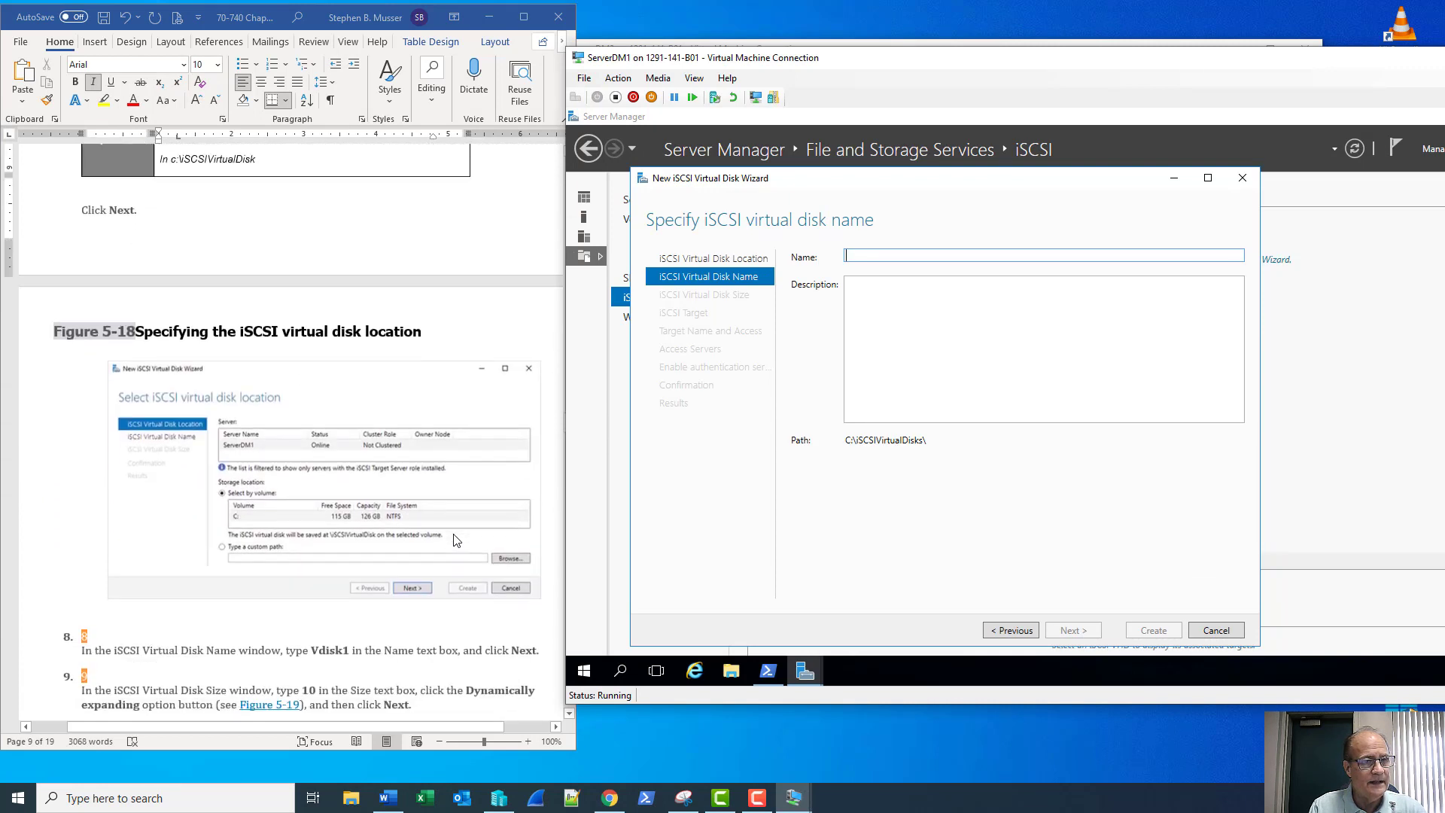
scroll(454, 539, "down", 1)
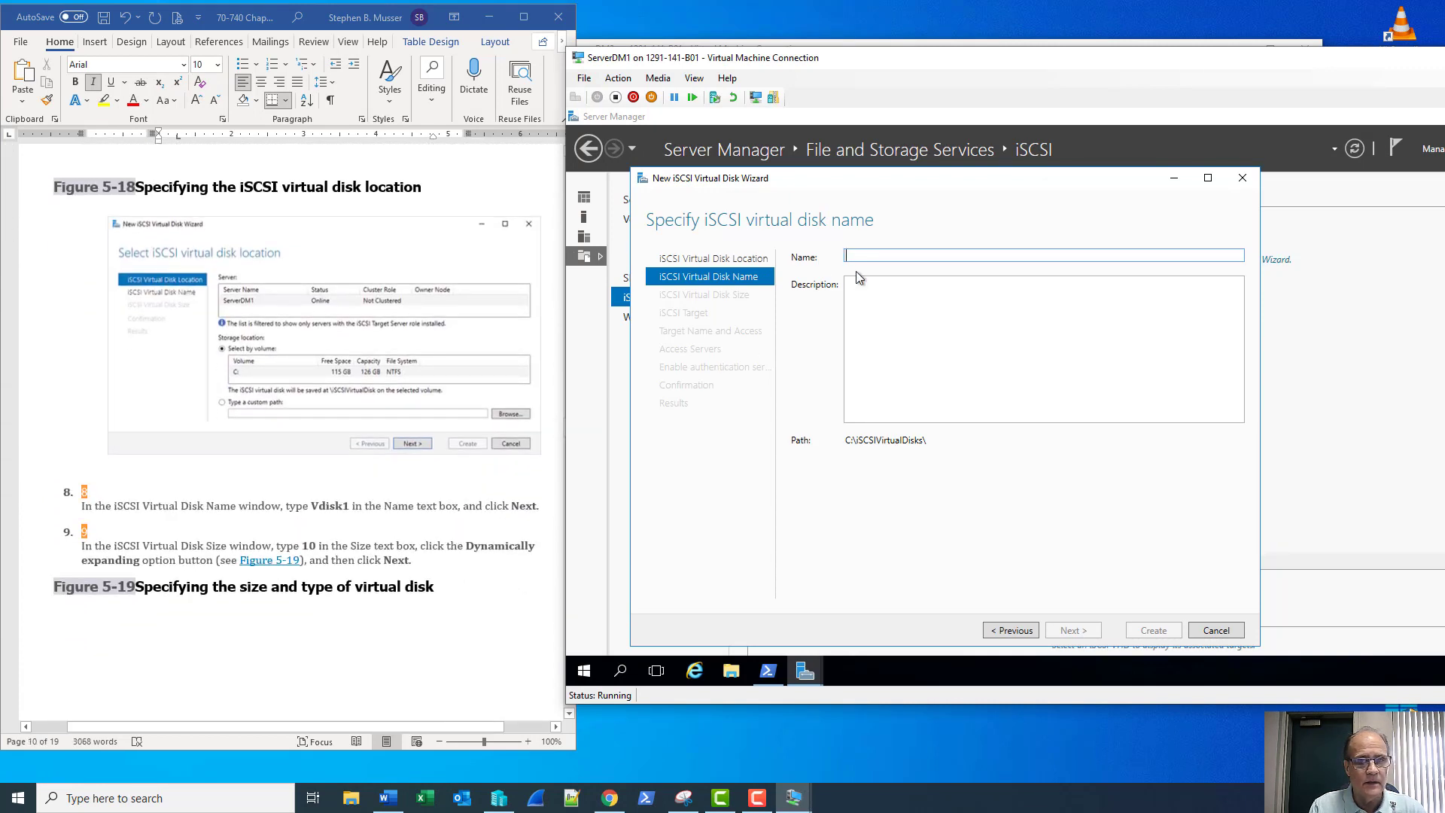
type("Vdisk1")
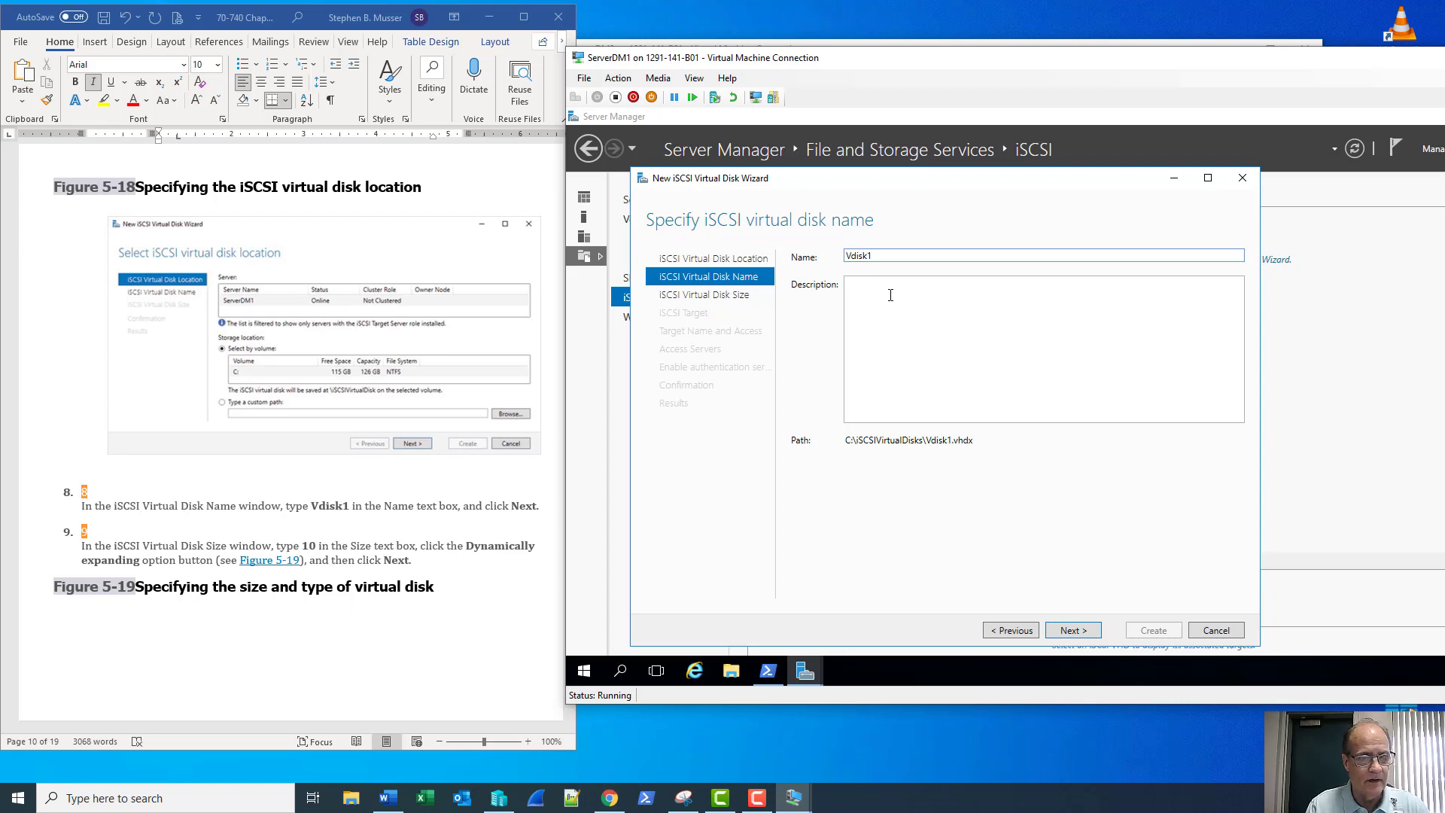
left_click(1069, 630)
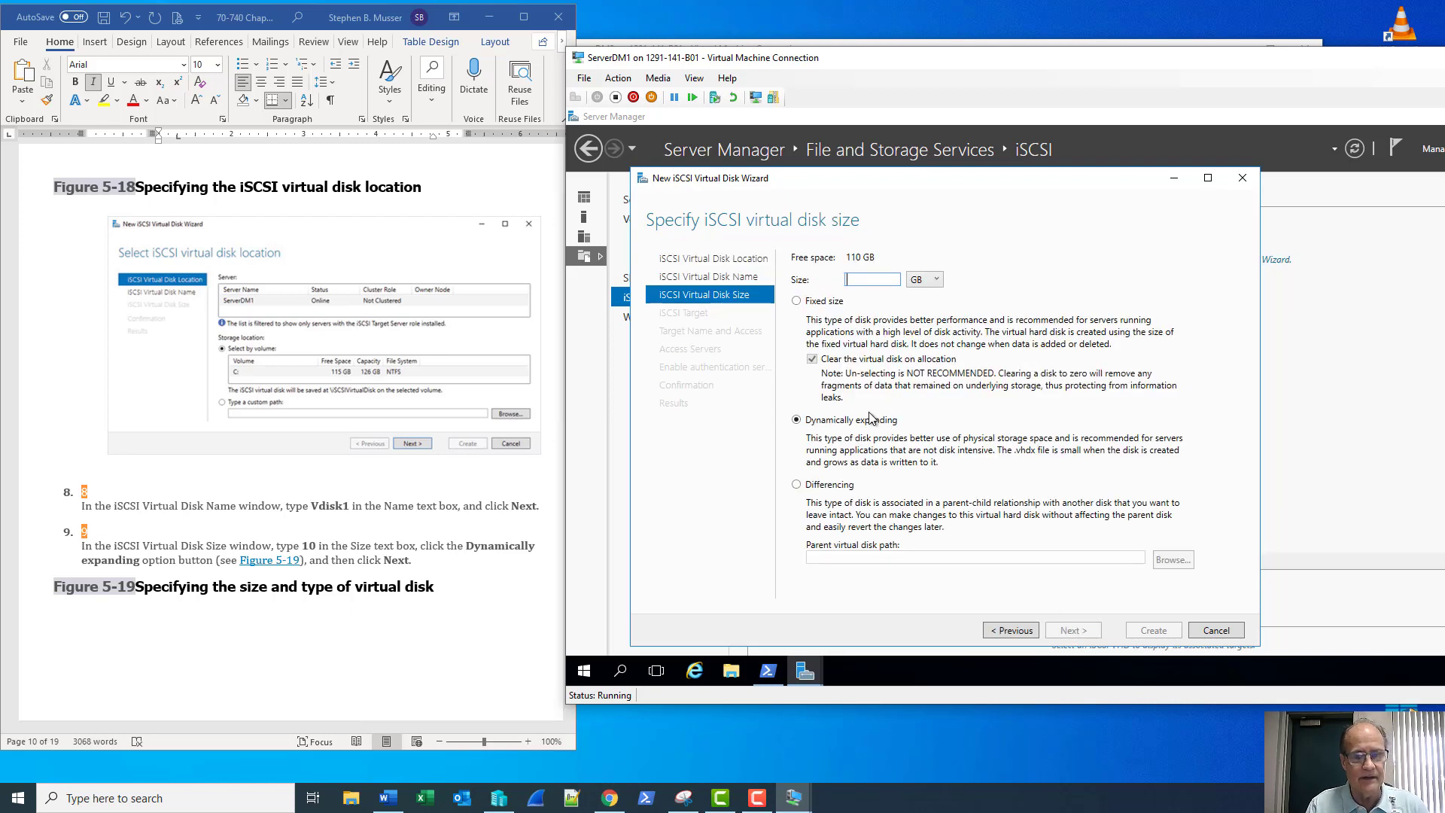
type("10")
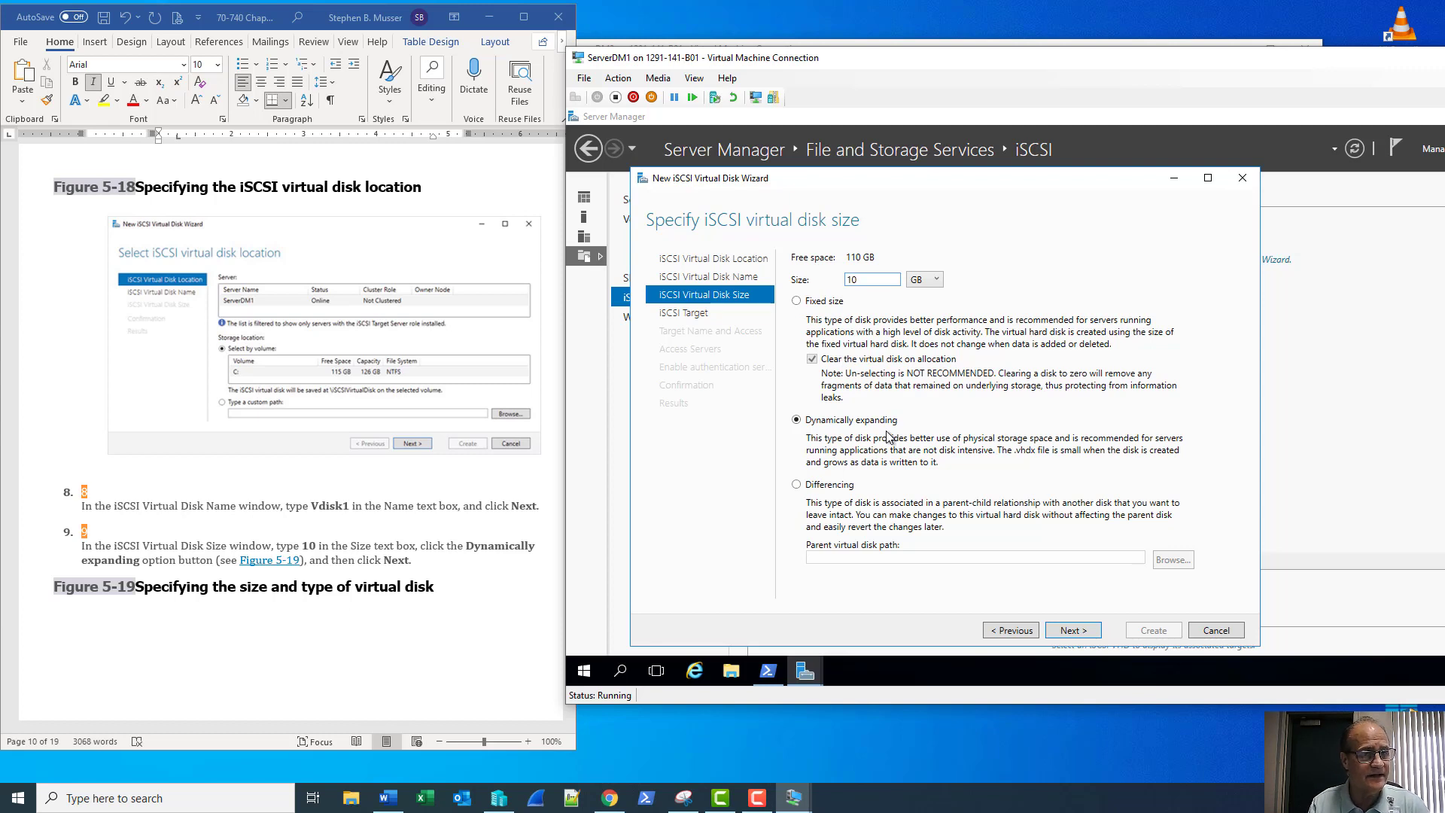
Choose to assign the disk to a new iSCSI target
left_click(1072, 630)
scroll(364, 576, "down", 3)
scroll(365, 575, "down", 7)
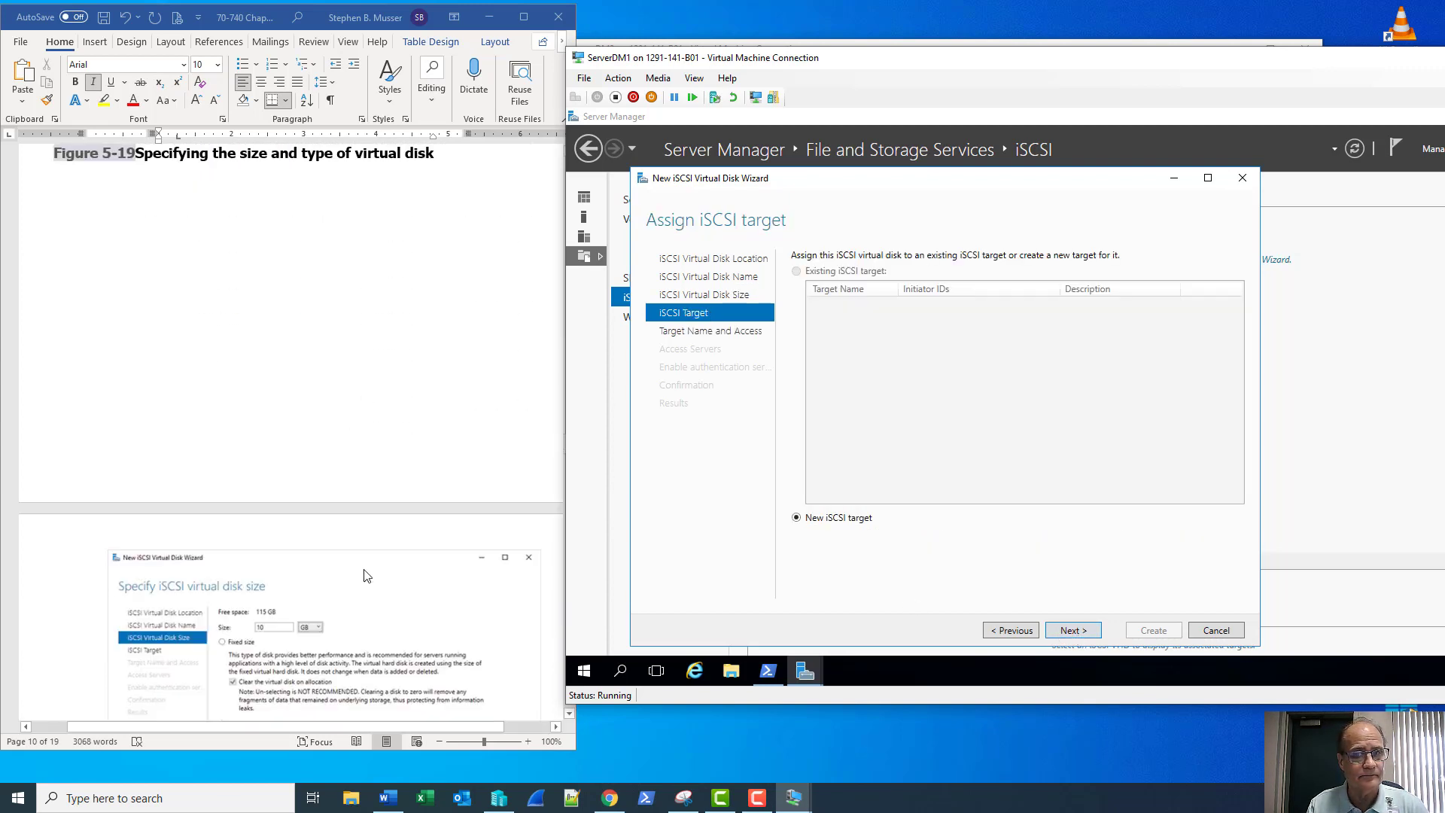
scroll(368, 575, "down", 4)
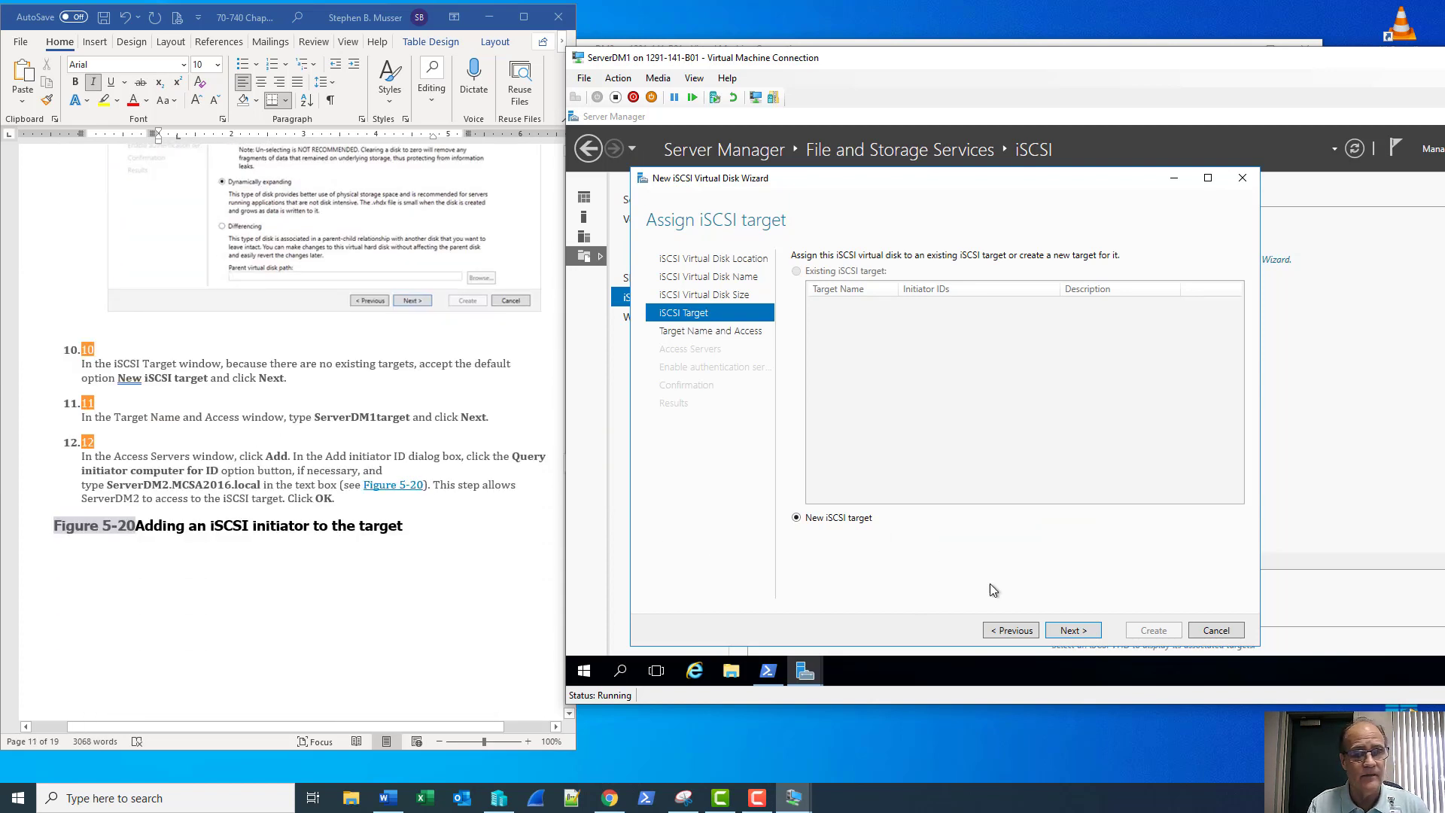
left_click(1073, 631)
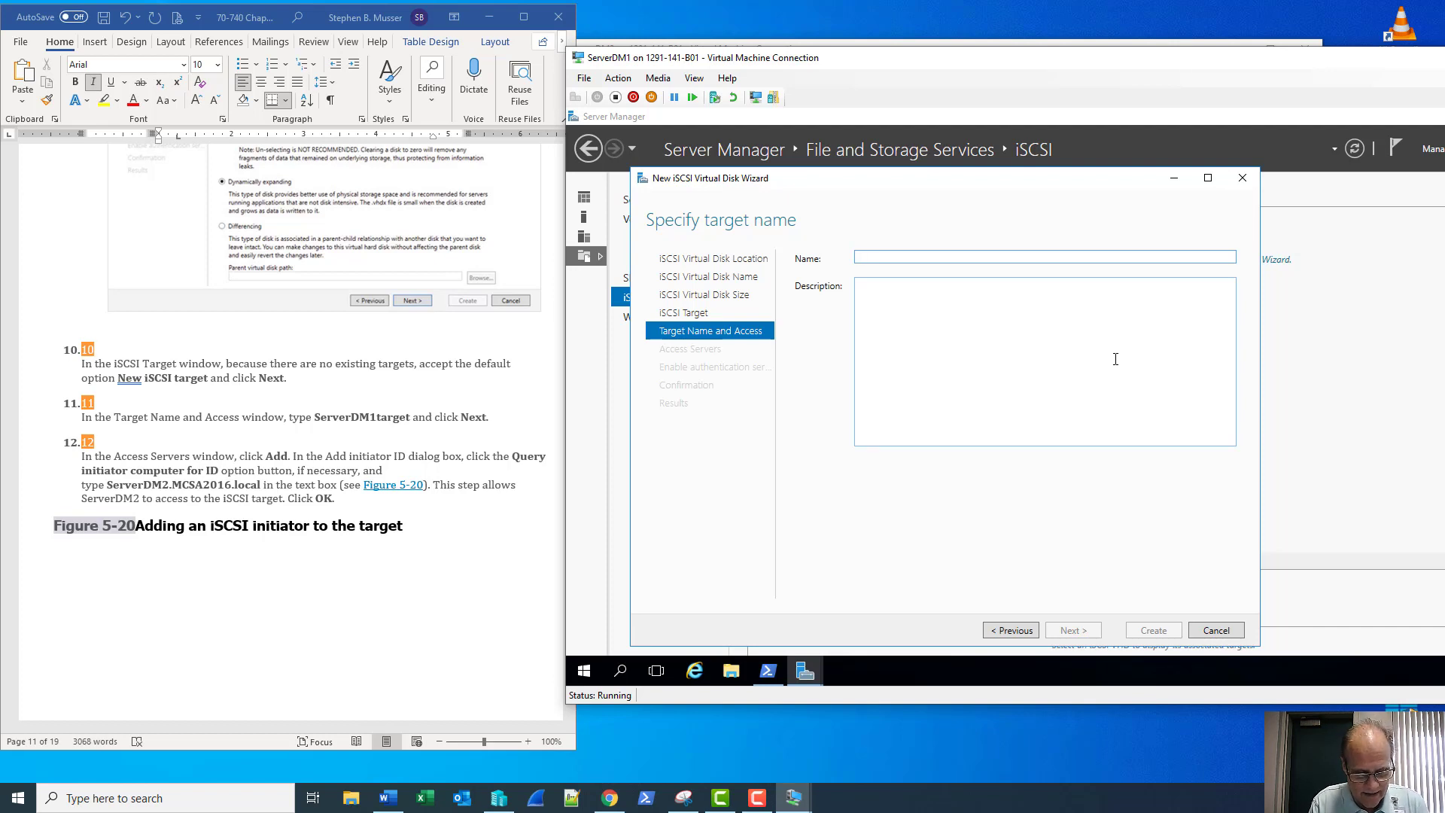
Enter 'New iSCSI Target' as the target name and submit it
type("New i")
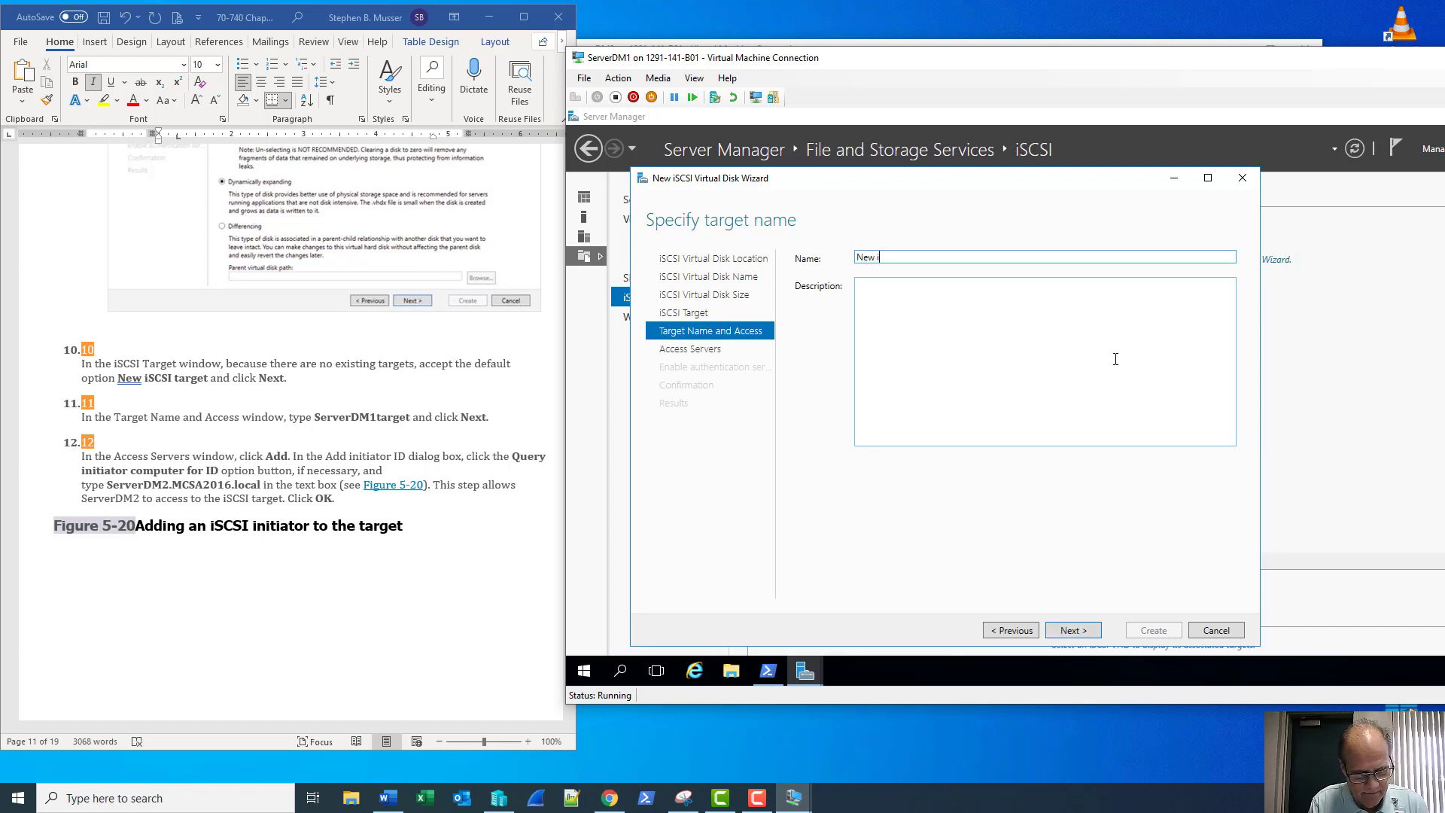
type("SCSI target")
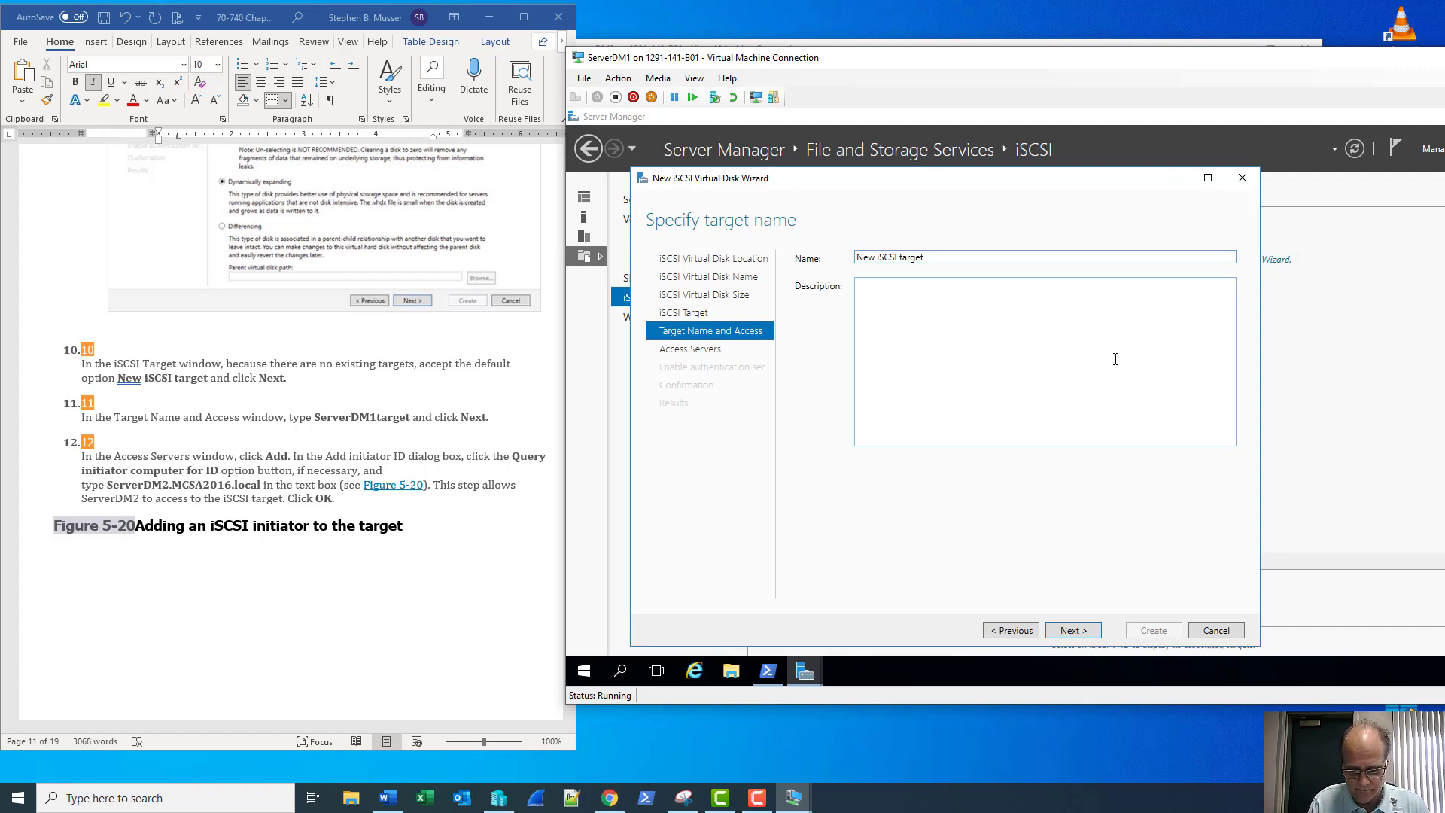
key("Delete")
type("T")
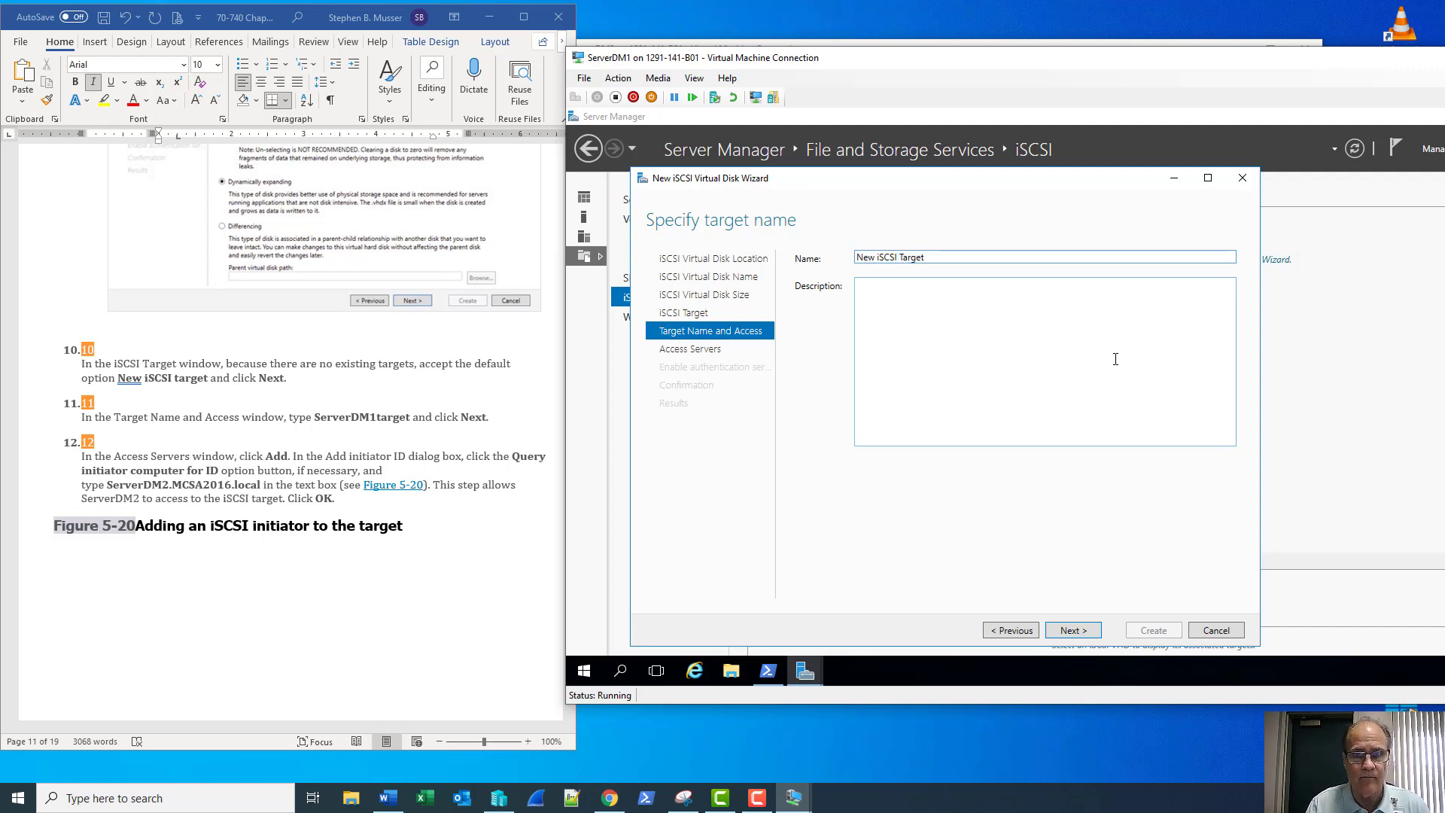
left_click(1075, 631)
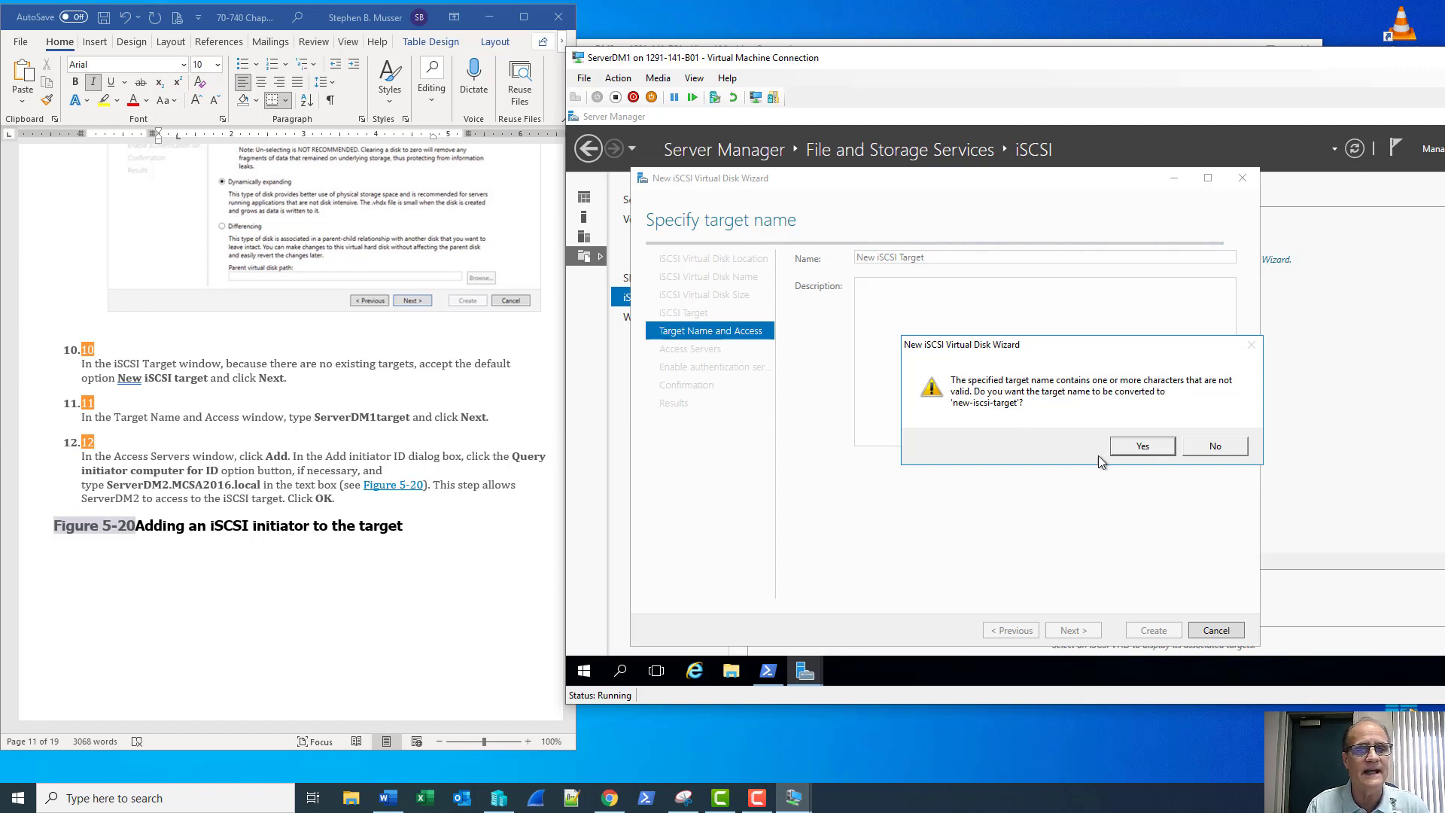
Decline the name conversion warning and rename the target to ServerDM1Target
left_click(1217, 450)
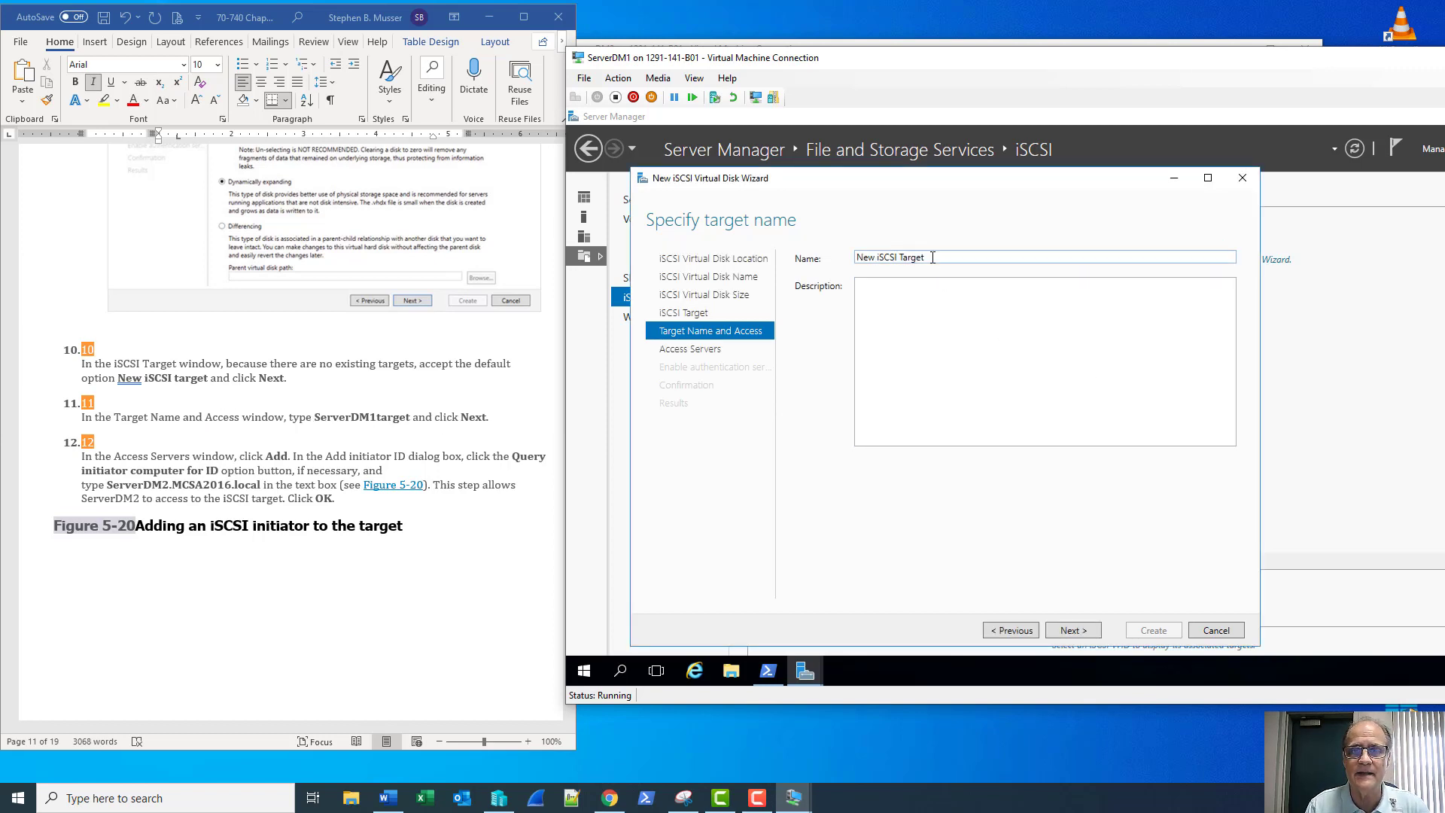
left_click_drag(934, 257, 853, 266)
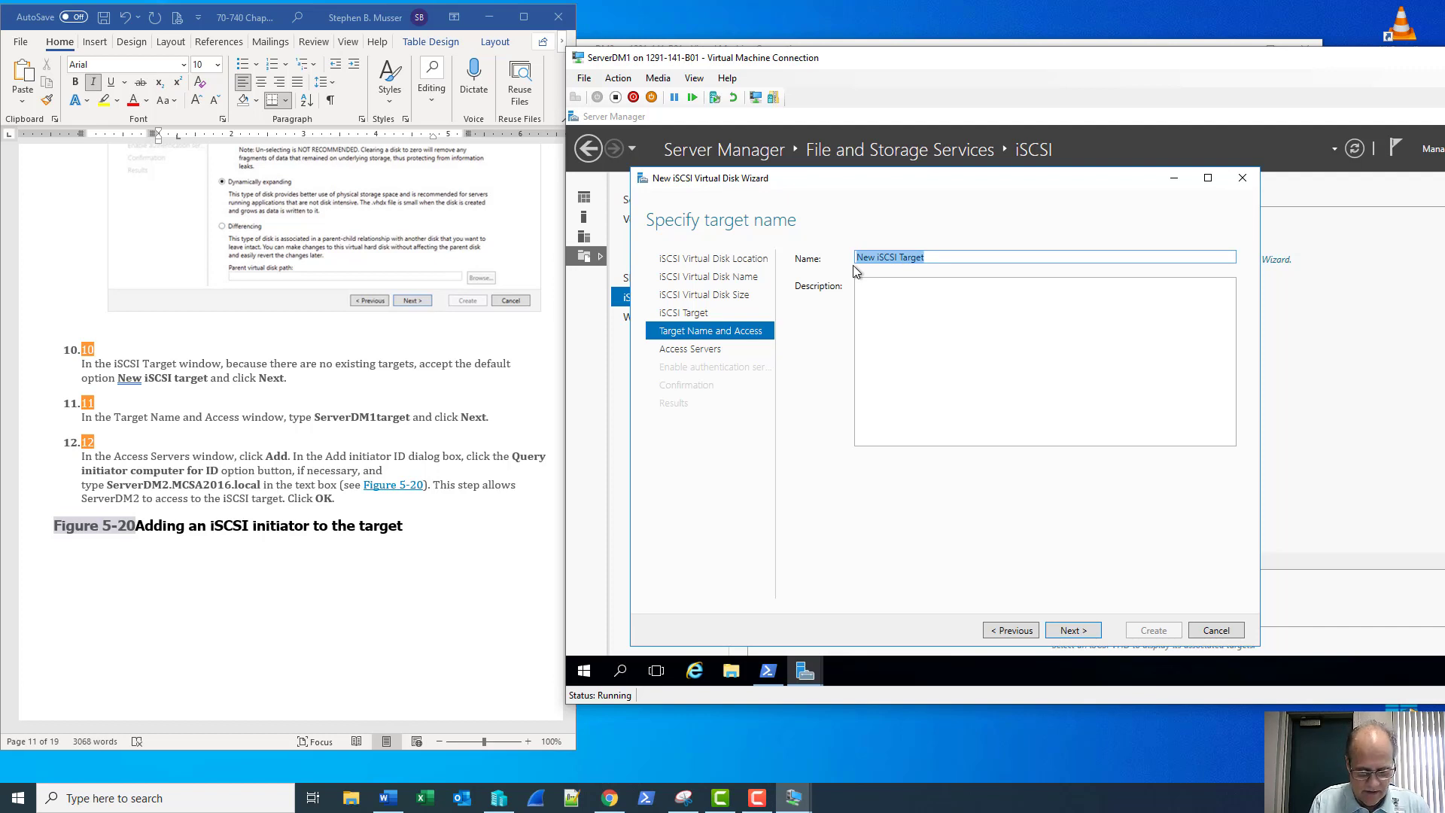
type("ServerD")
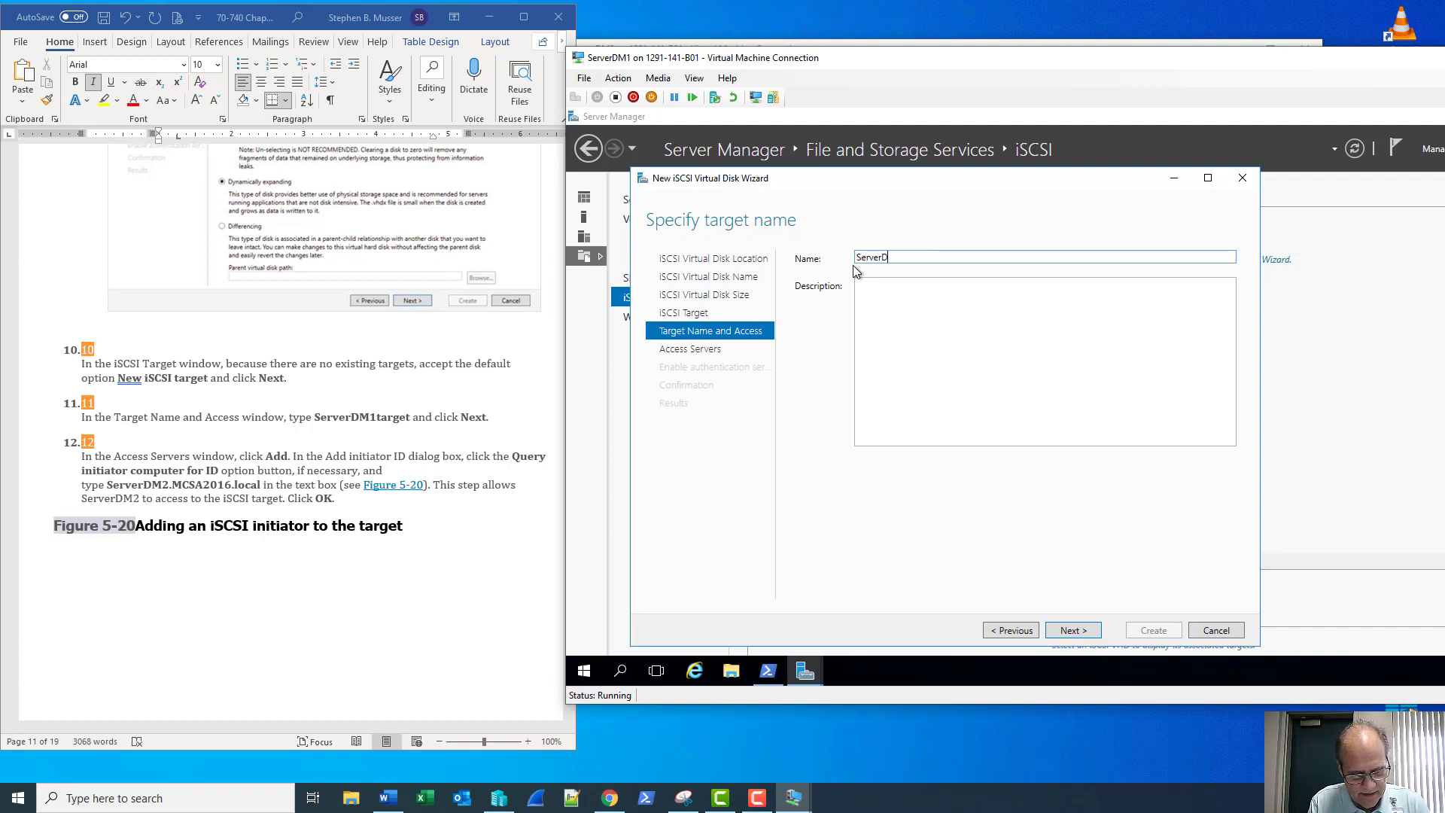
type("M1Taerget")
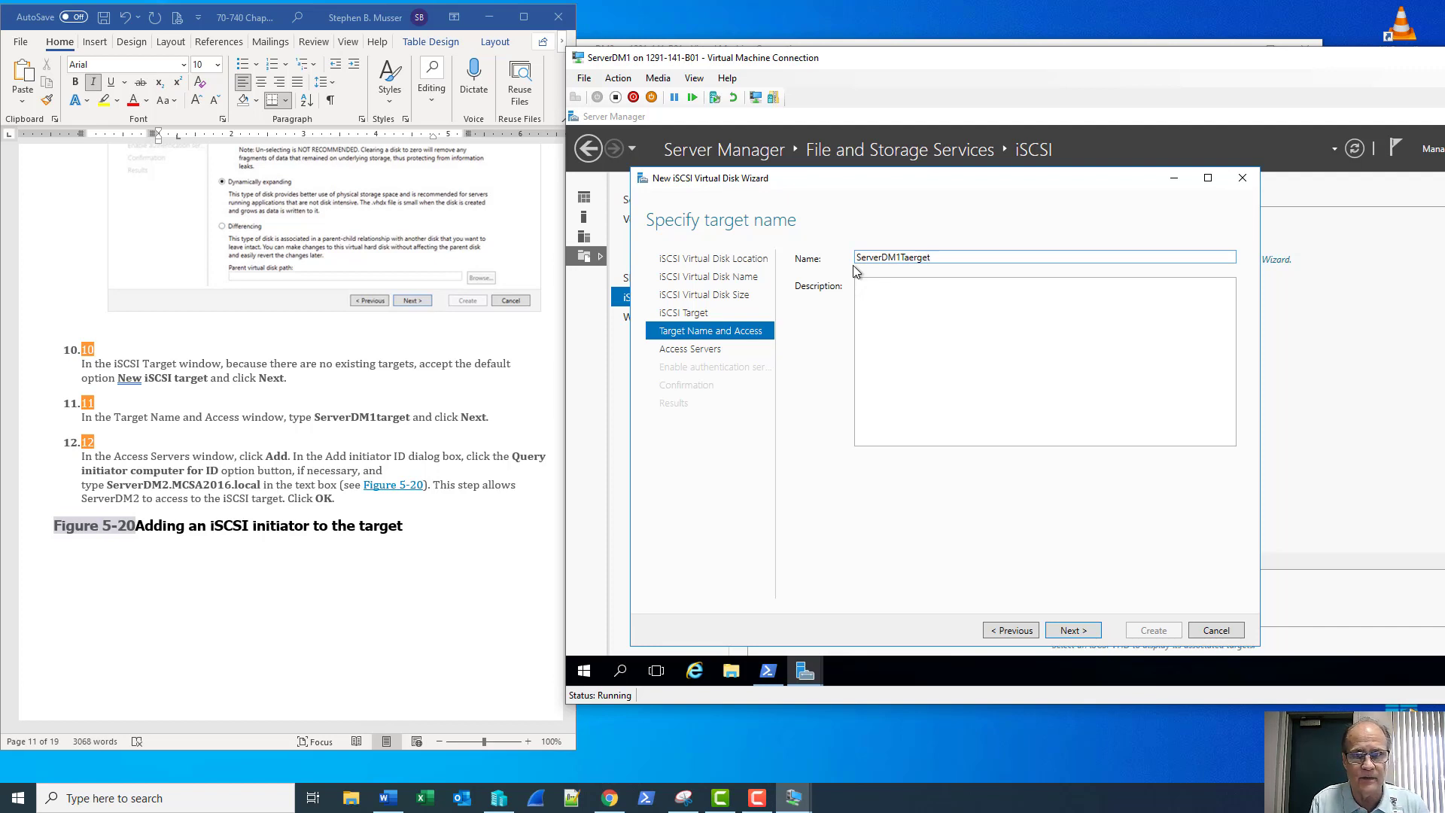
key("BackSpace")
key("BackSpace")
key("BackSpace")
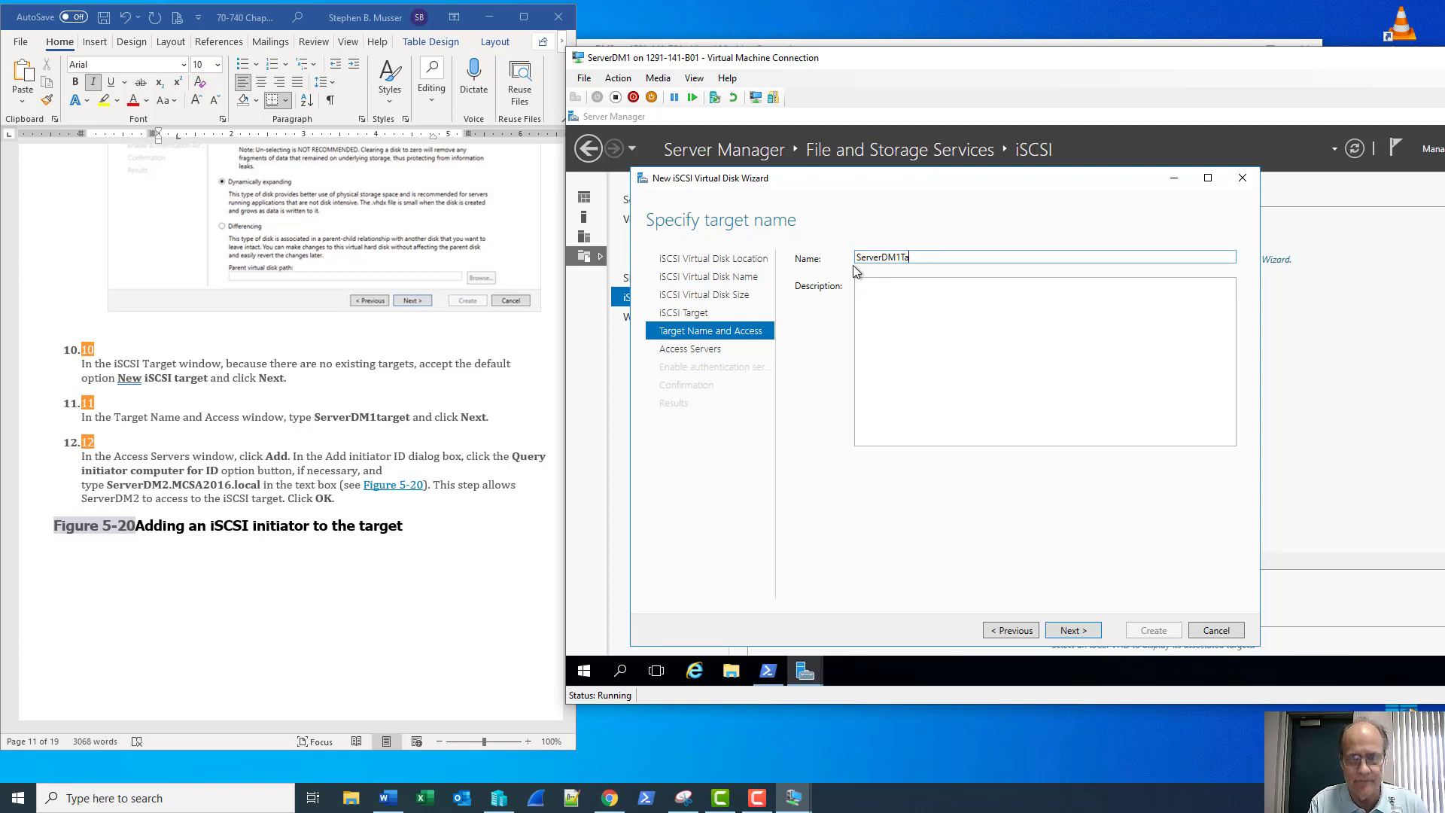
type("rget")
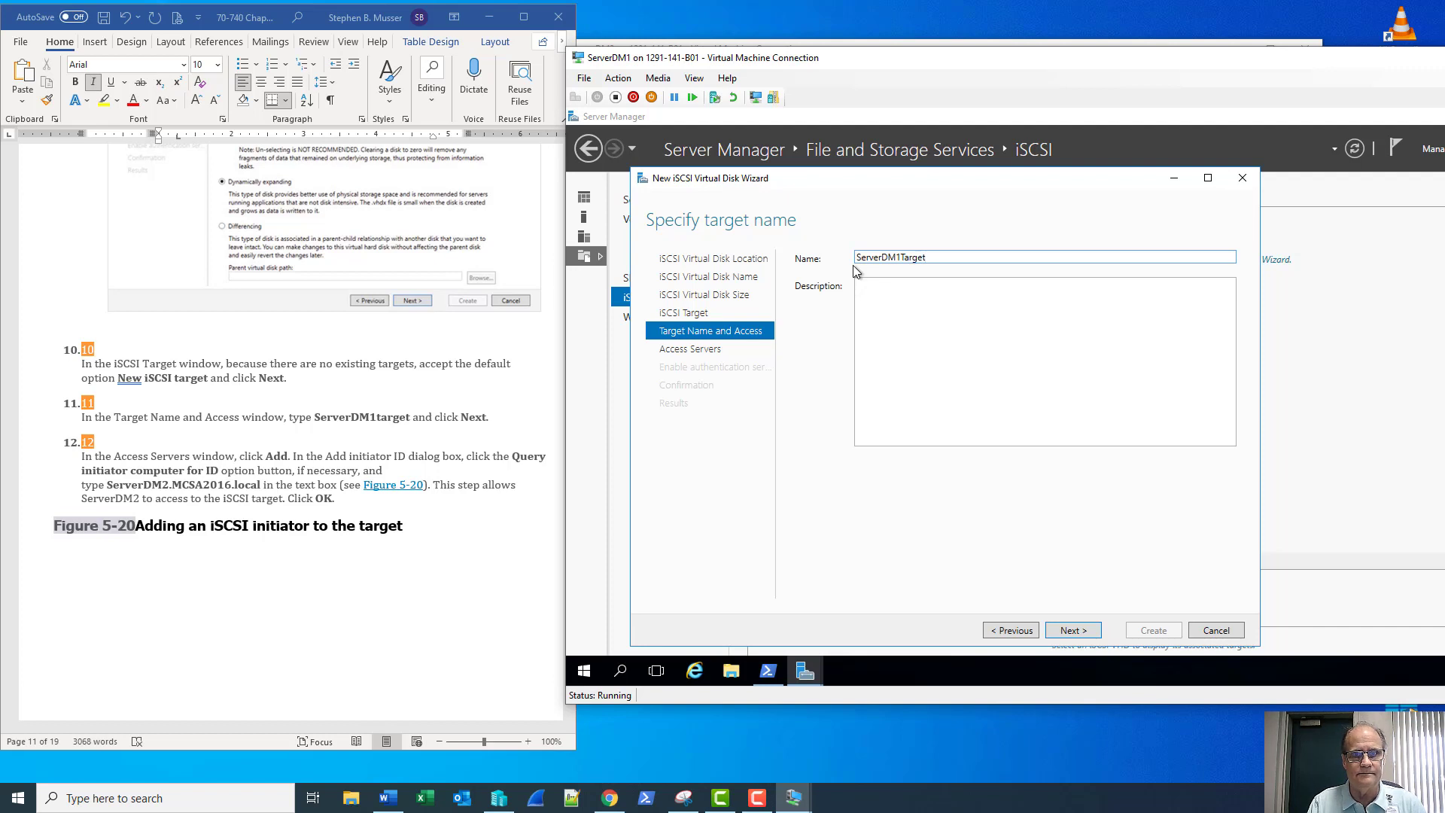
left_click(1061, 632)
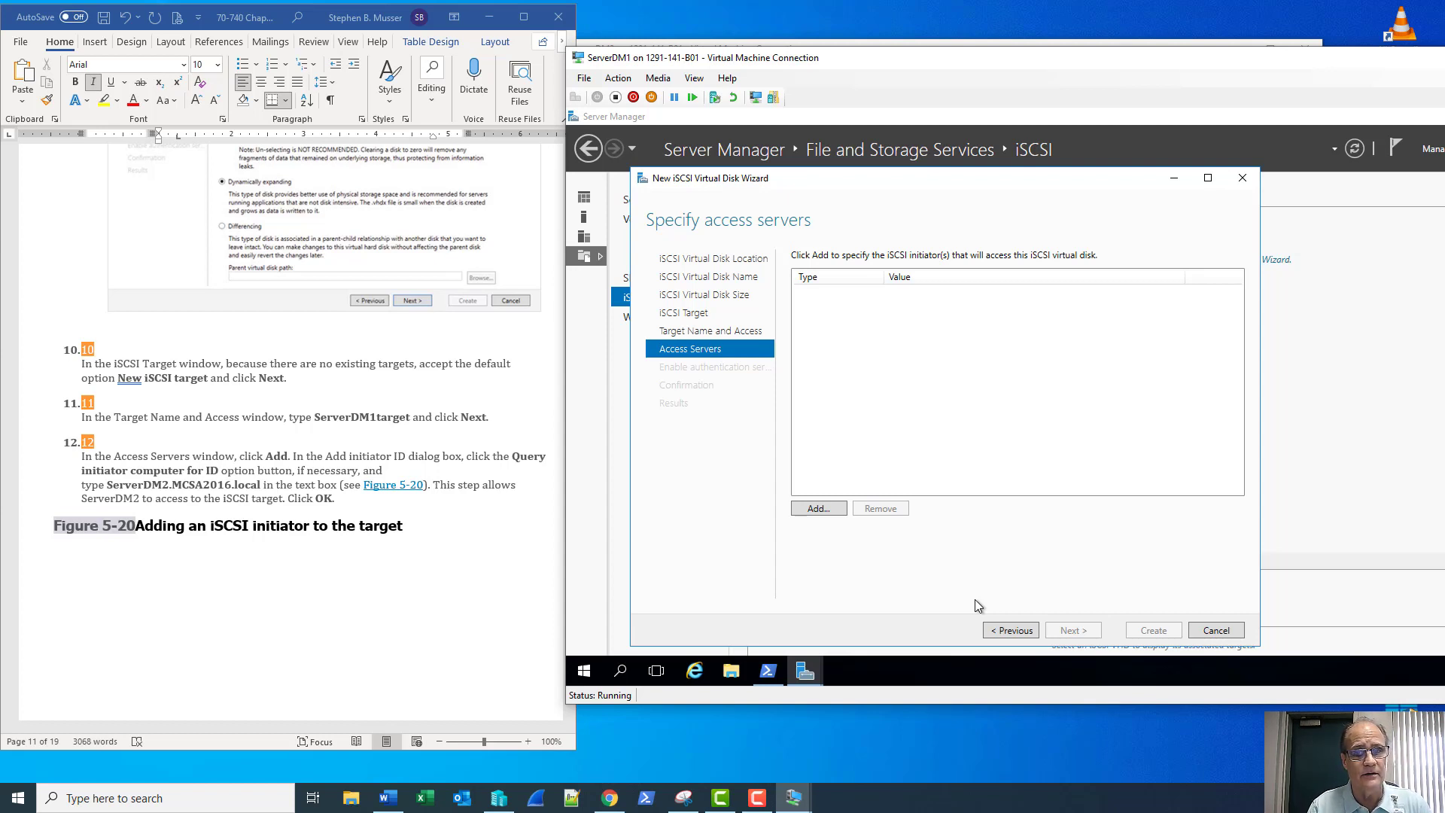
Add ServerDM2.MCSA2016.local as an allowed initiator by querying its computer name
left_click(812, 509)
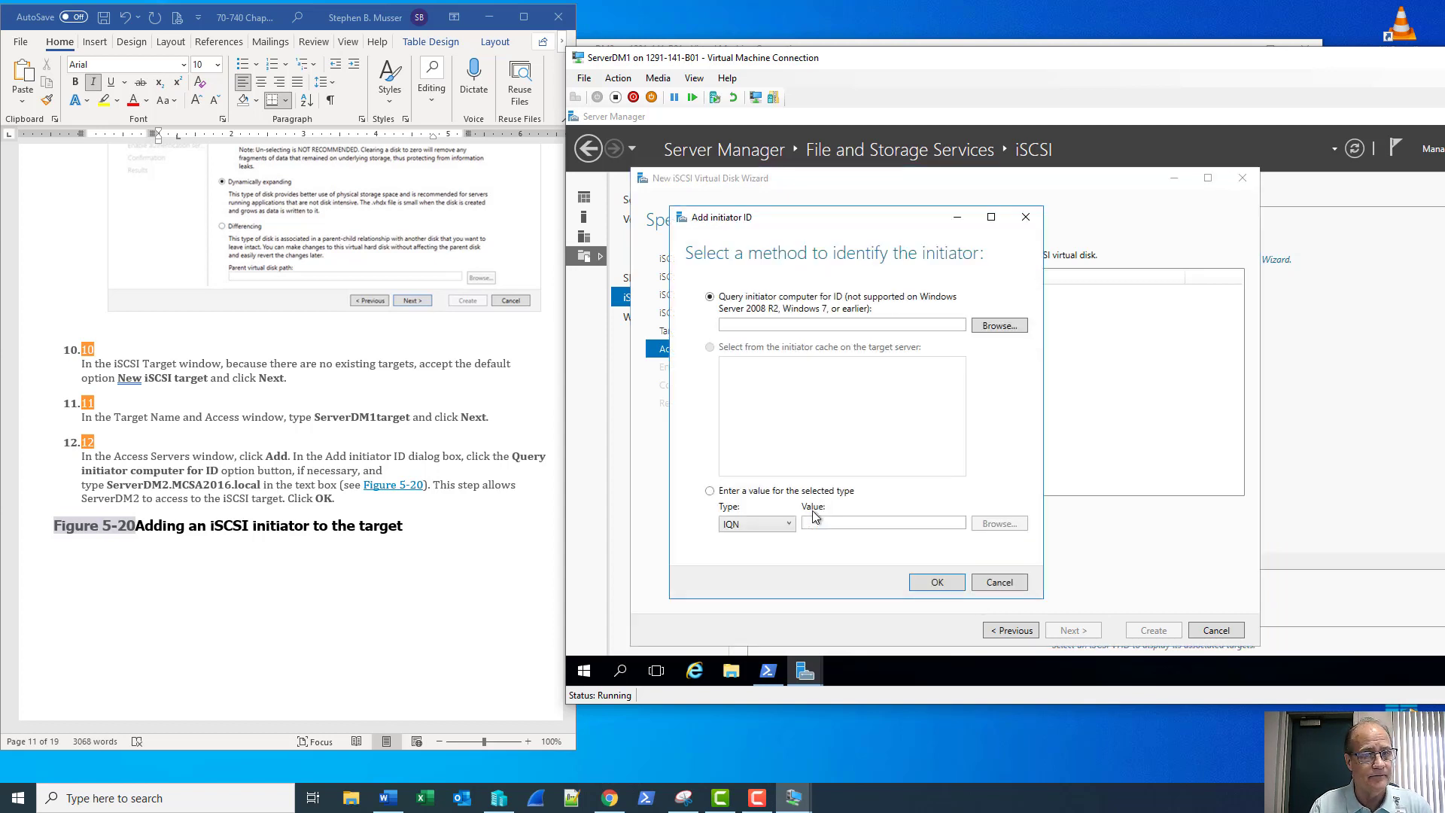
left_click(873, 326)
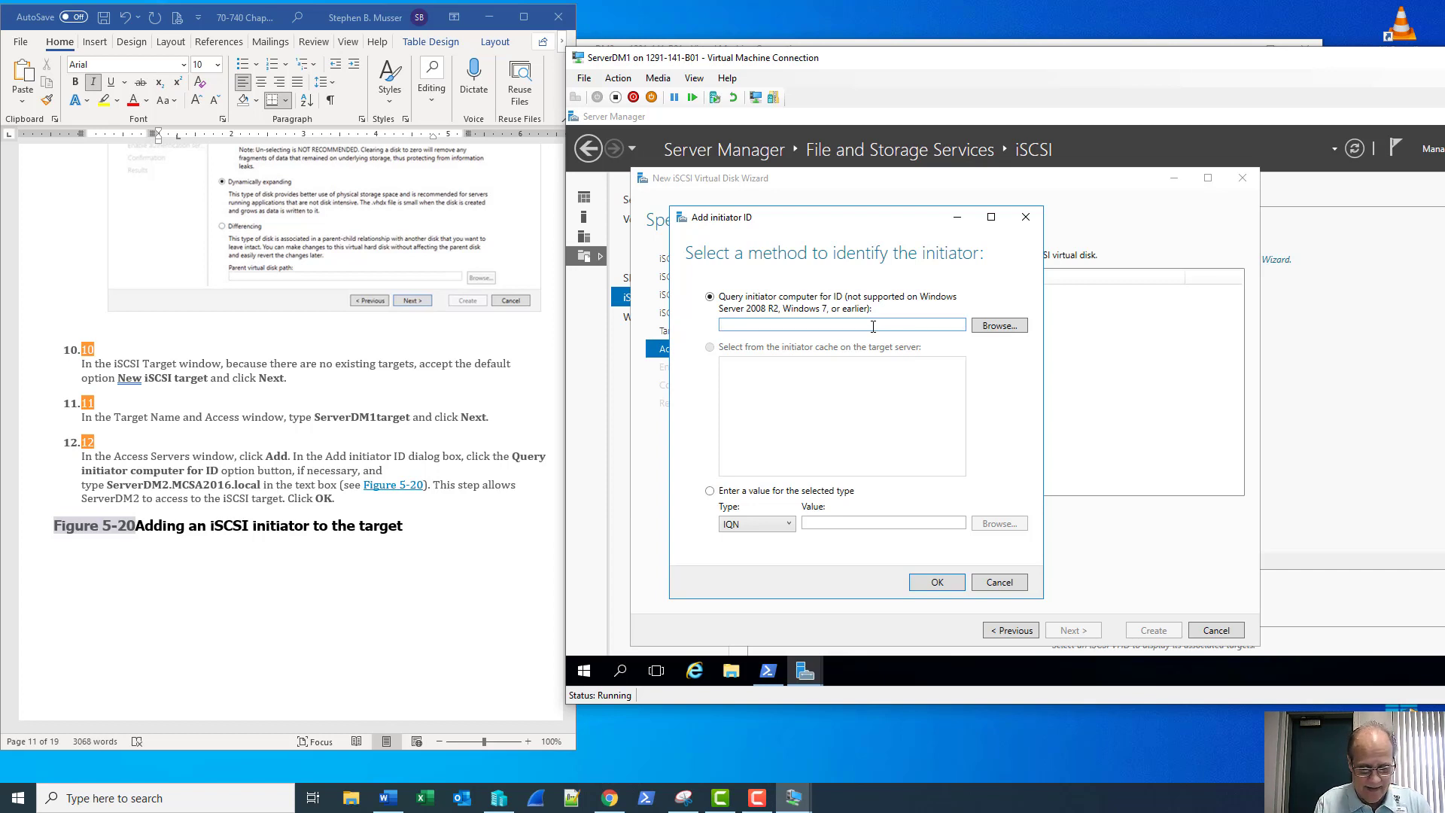
type("ServerD")
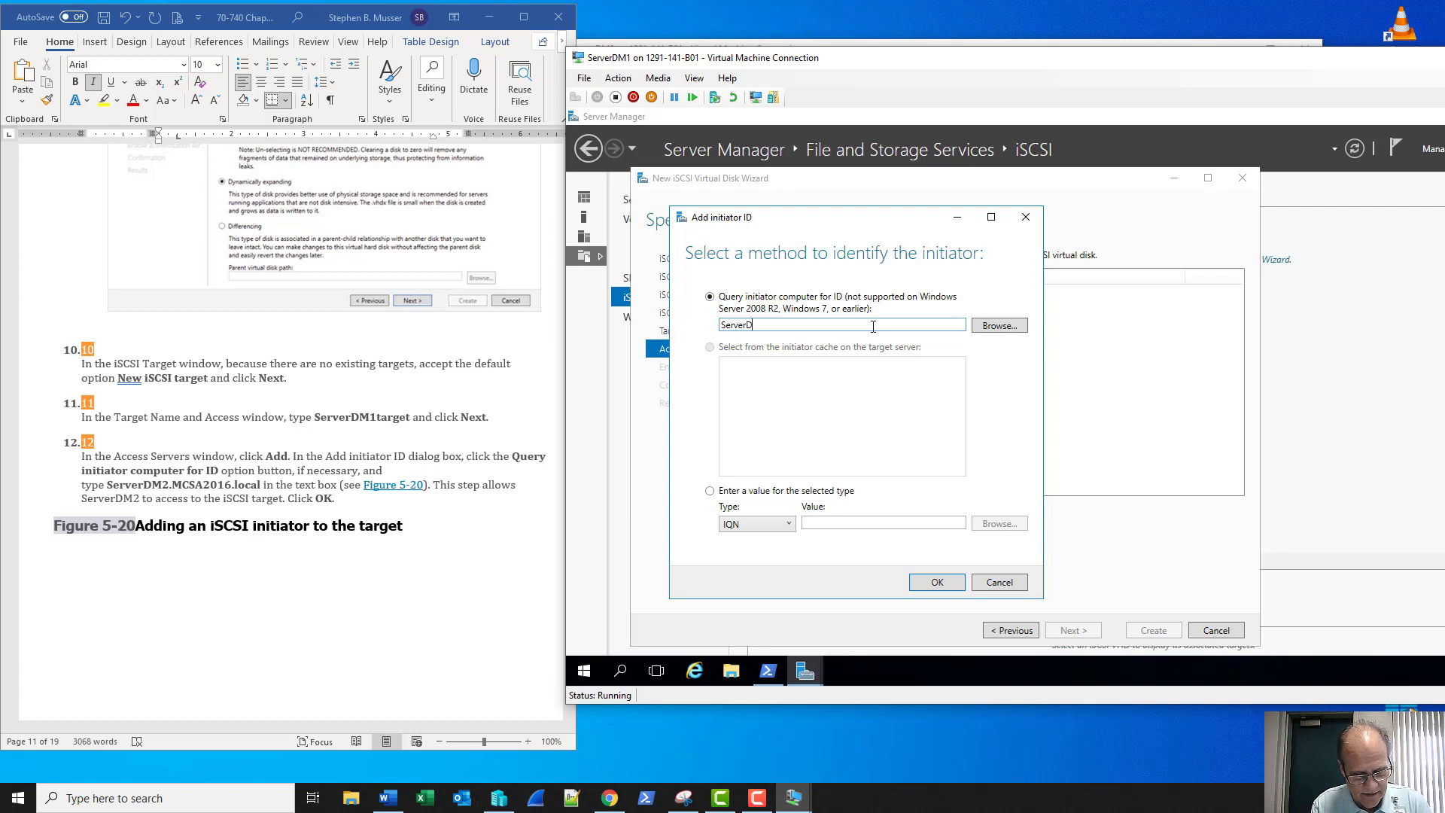
type("M2")
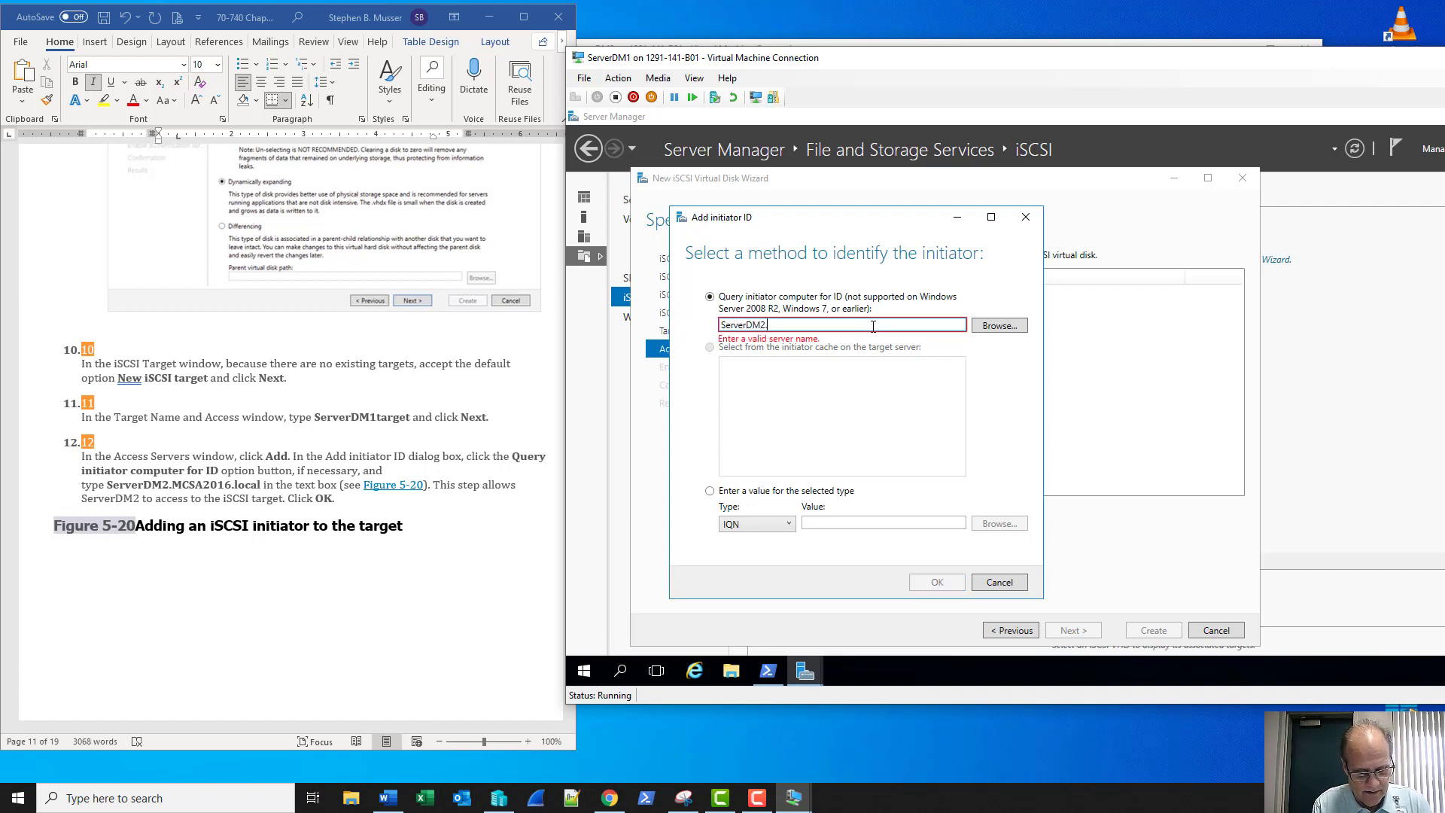
type(".M")
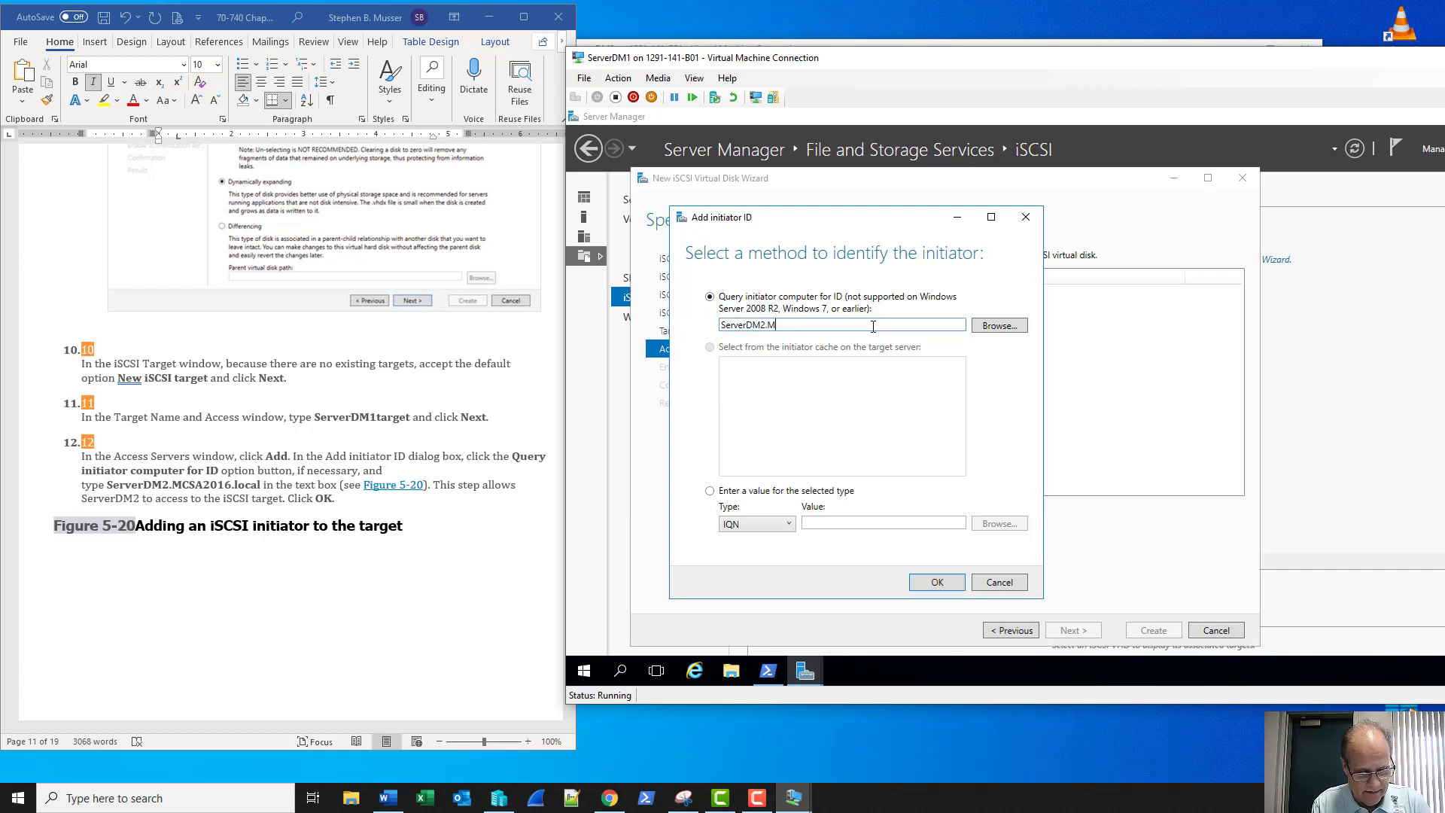
type("CSA201")
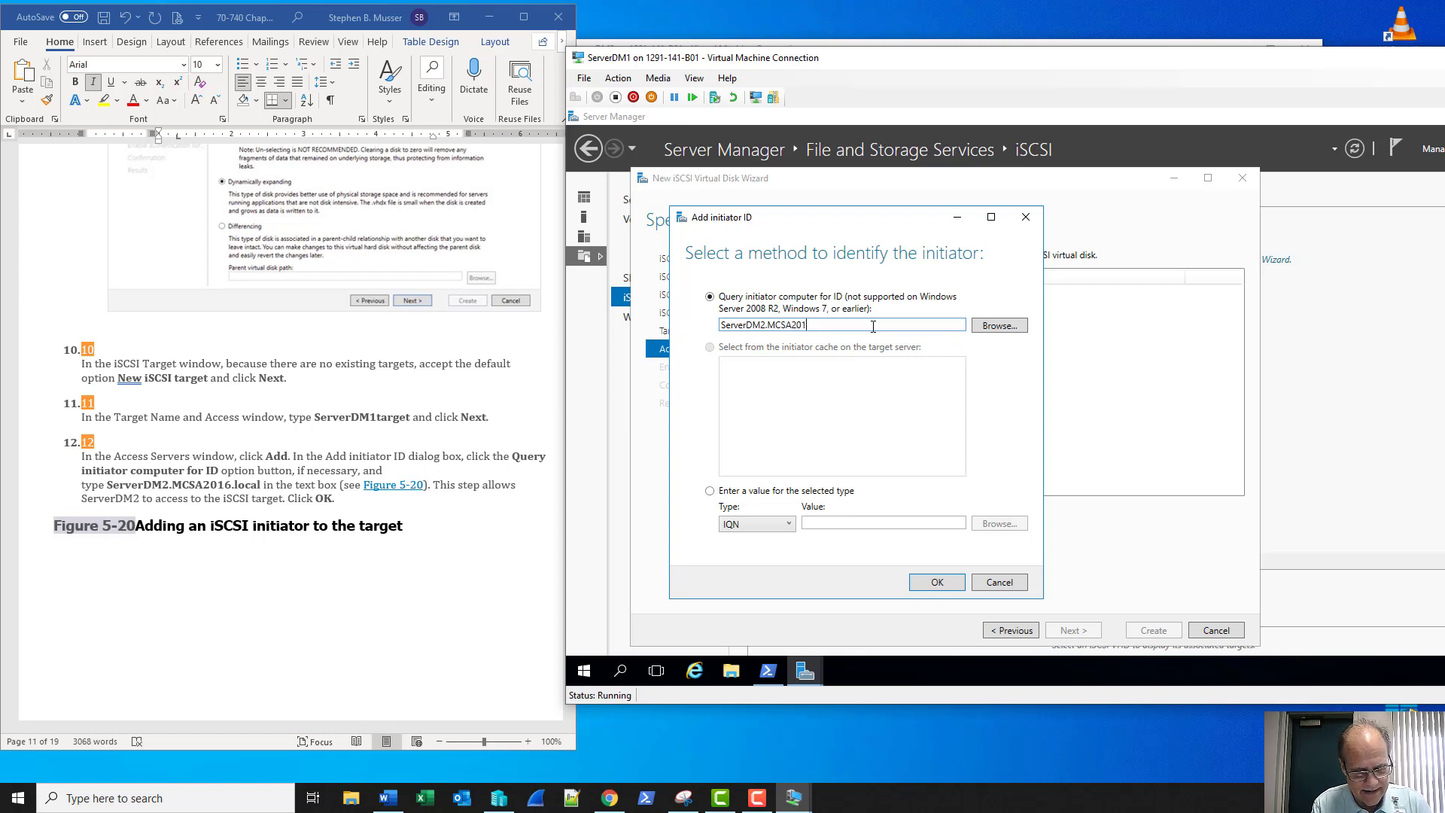
type("6.local")
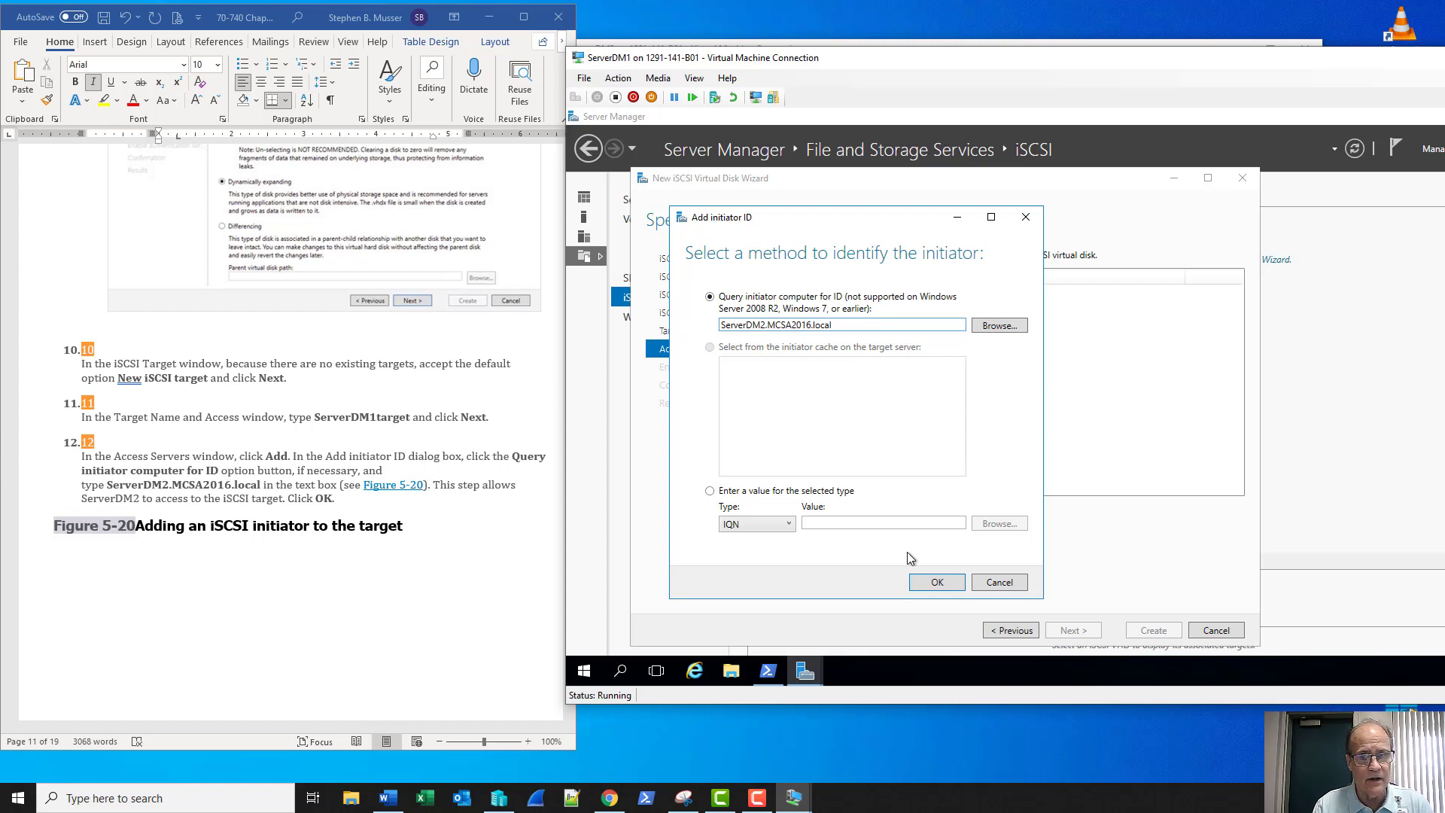
left_click(934, 584)
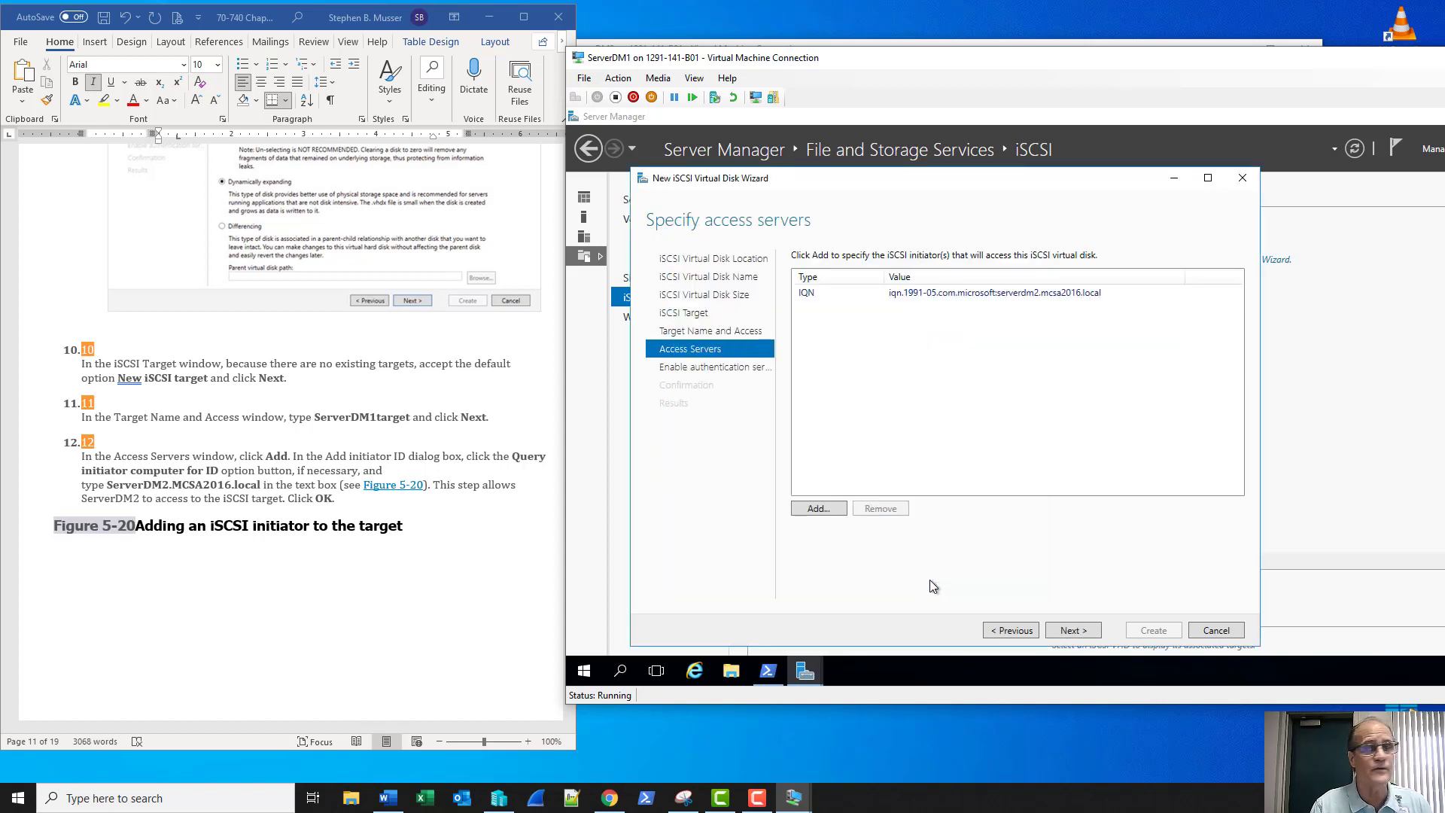
left_click(818, 508)
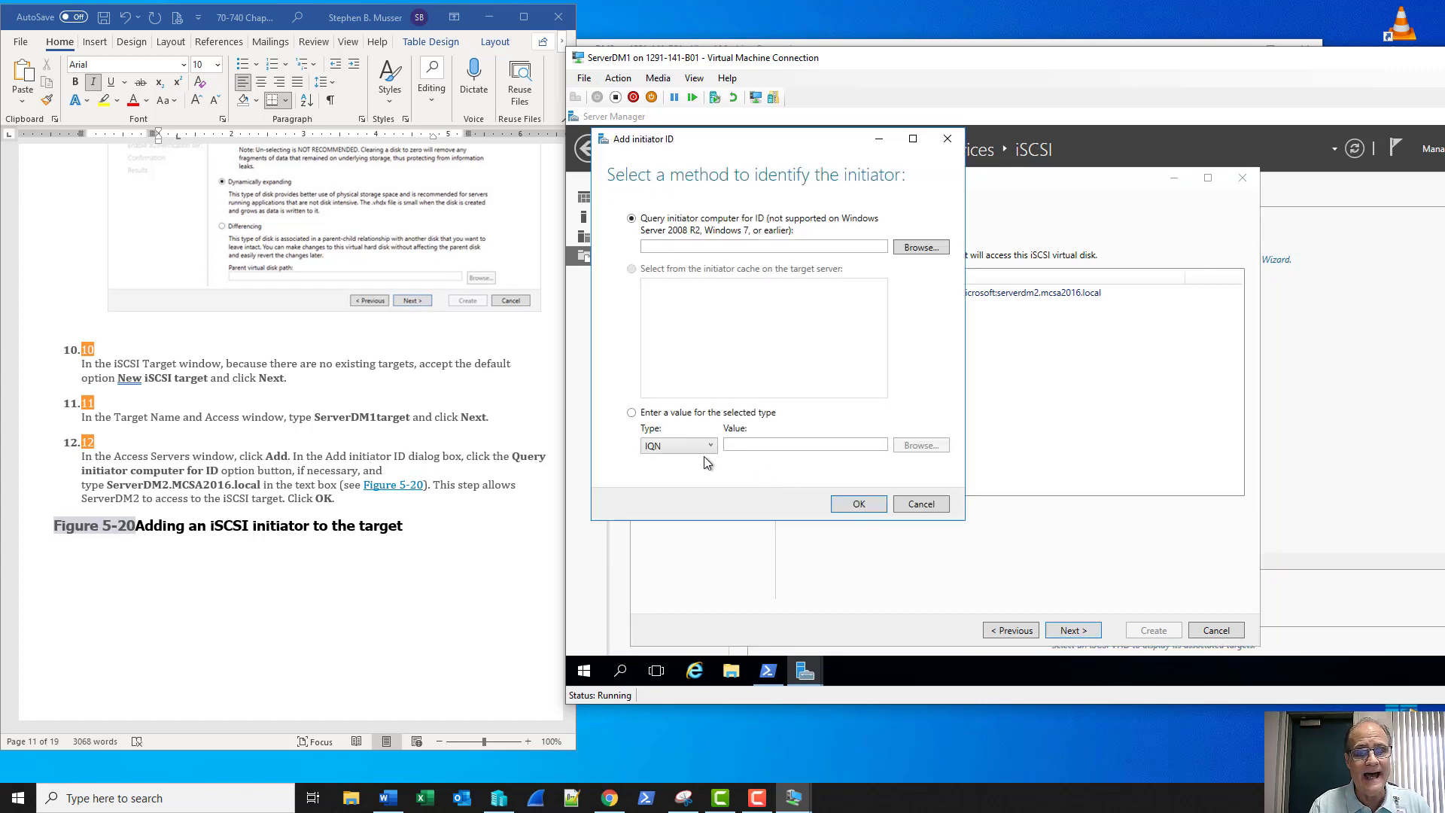
left_click(673, 414)
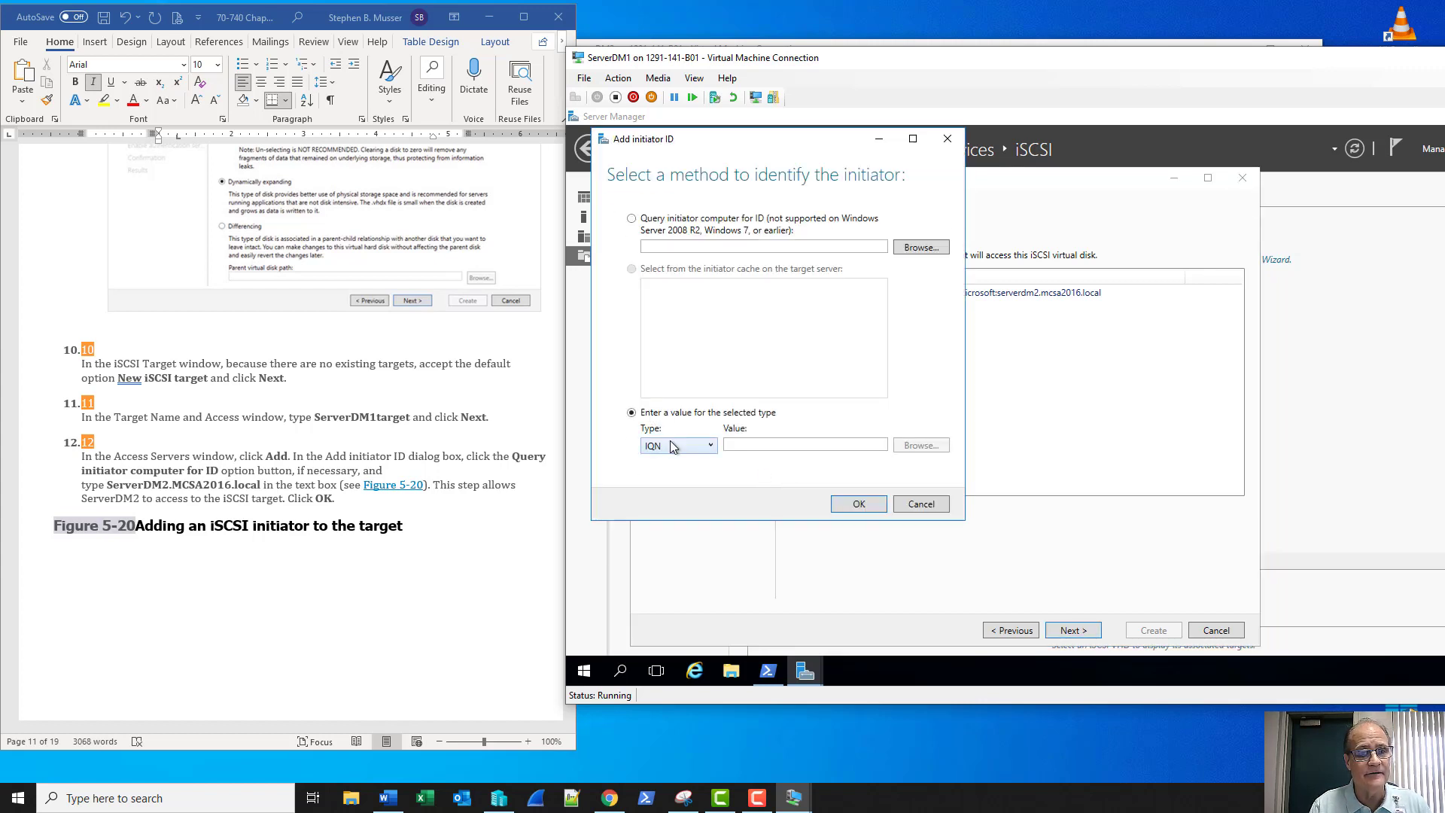
left_click(678, 446)
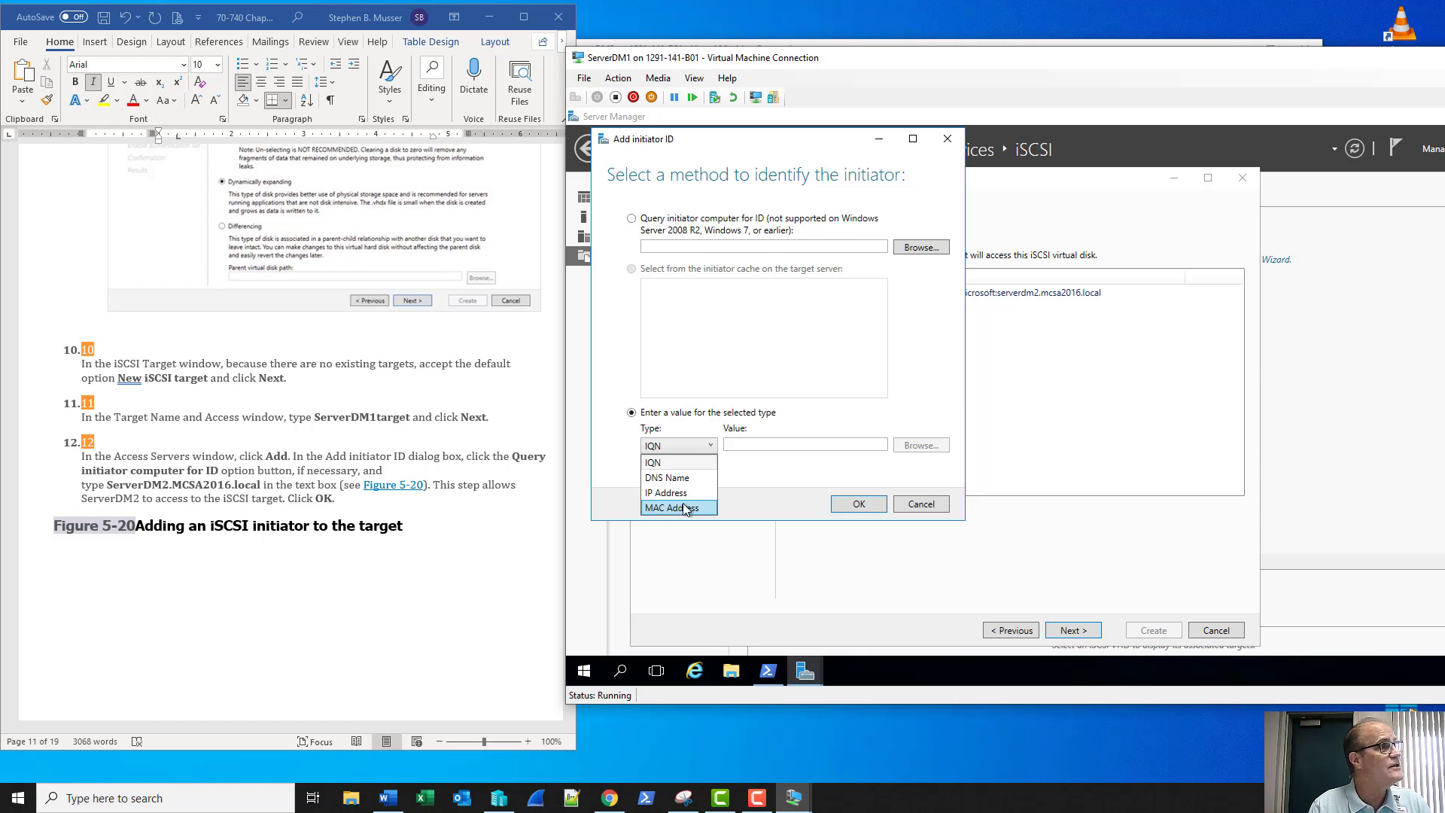
left_click(931, 506)
left_click(931, 506)
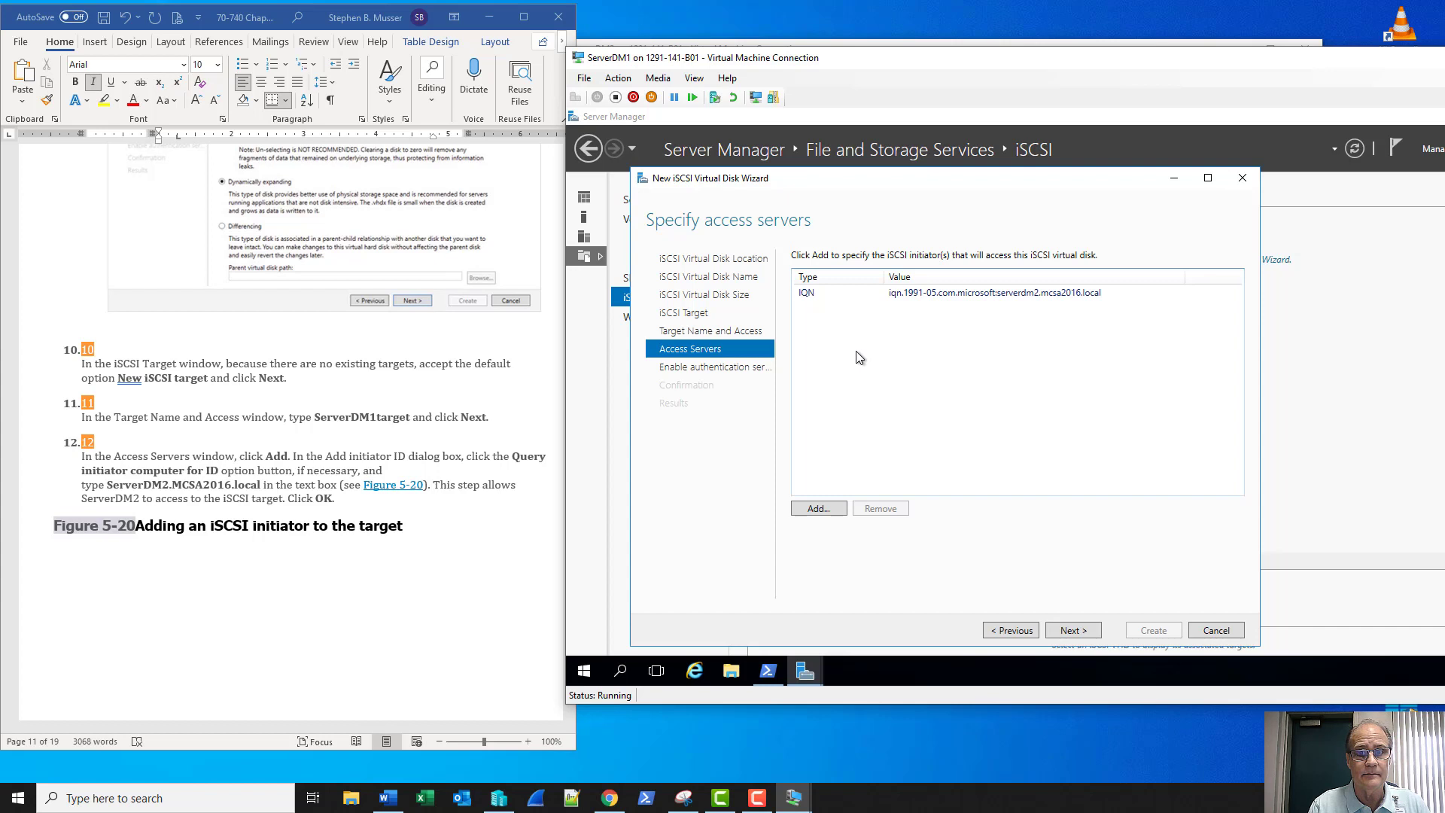
scroll(355, 568, "down", 6)
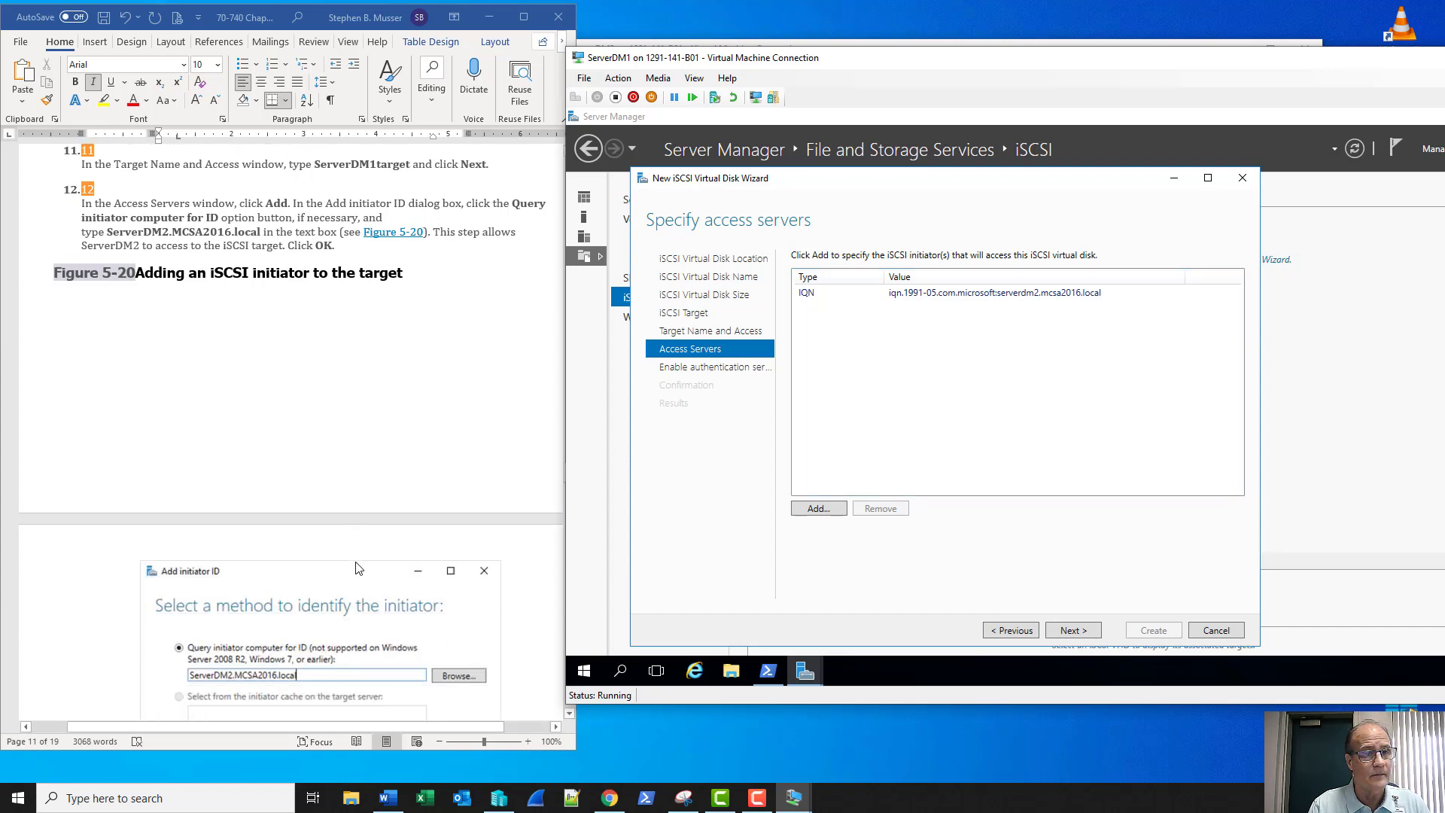
scroll(356, 568, "down", 6)
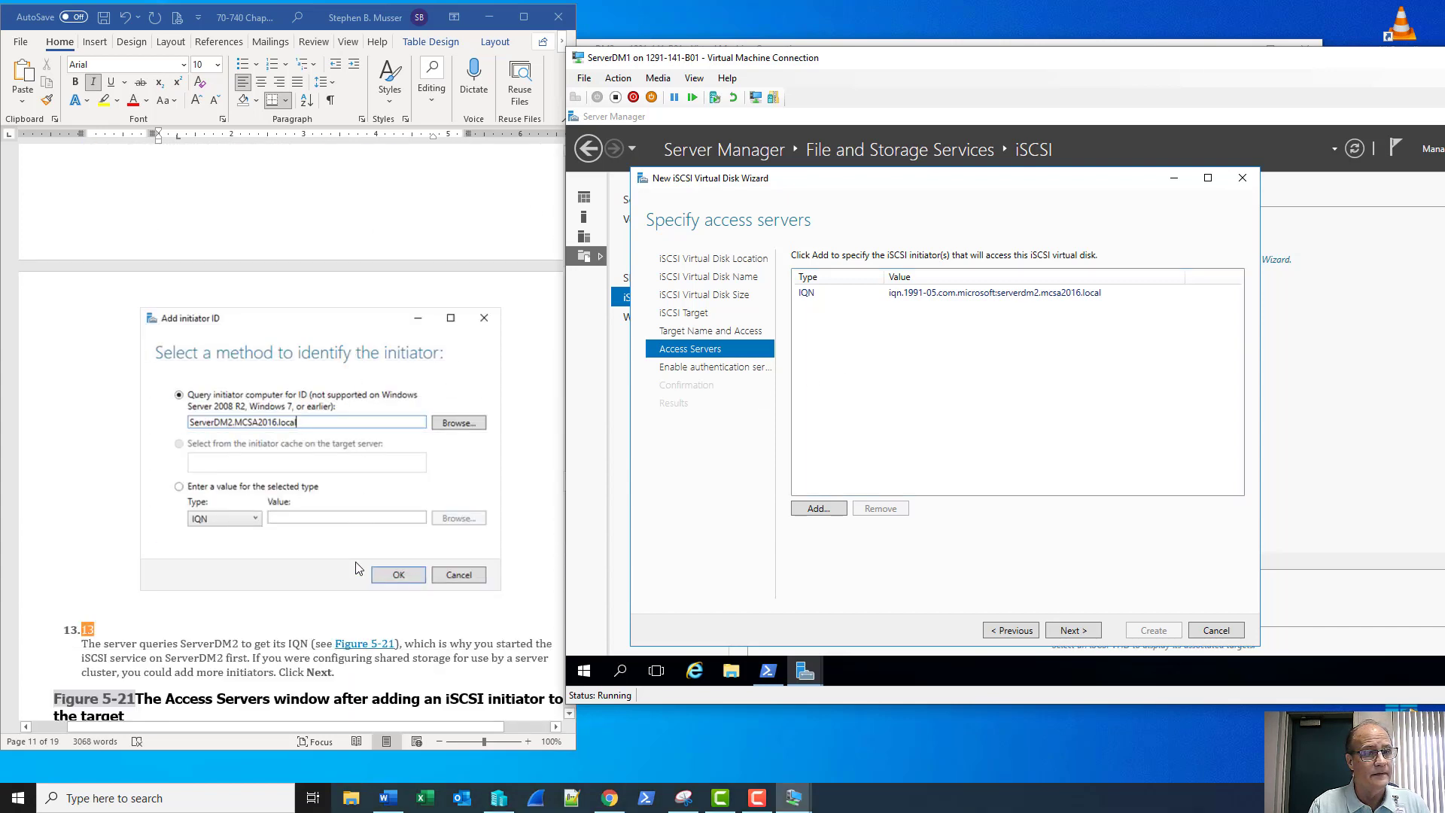
scroll(355, 568, "down", 3)
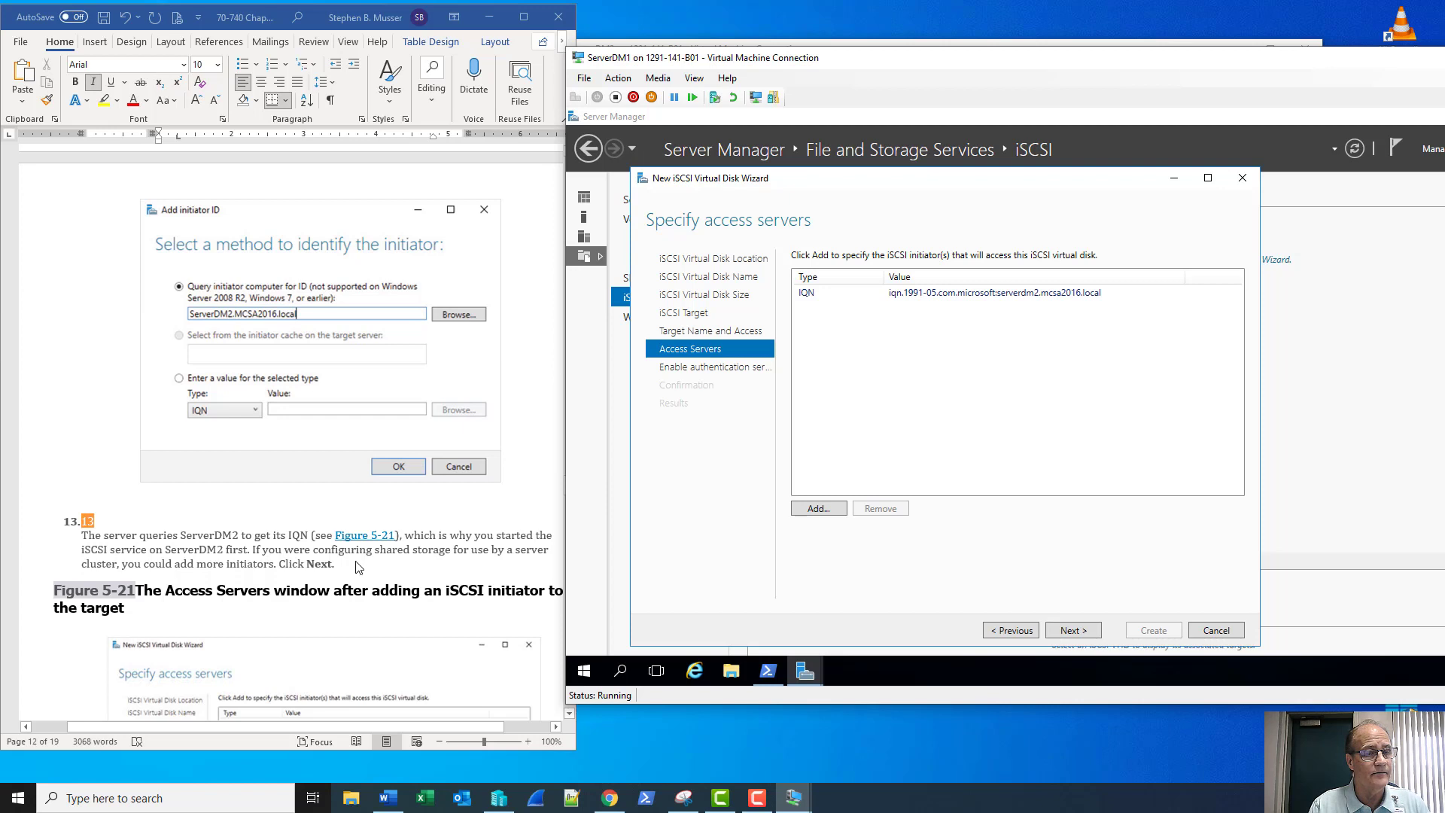
Advance to the Enable Authentication page after briefly revisiting the access servers page
left_click(1072, 633)
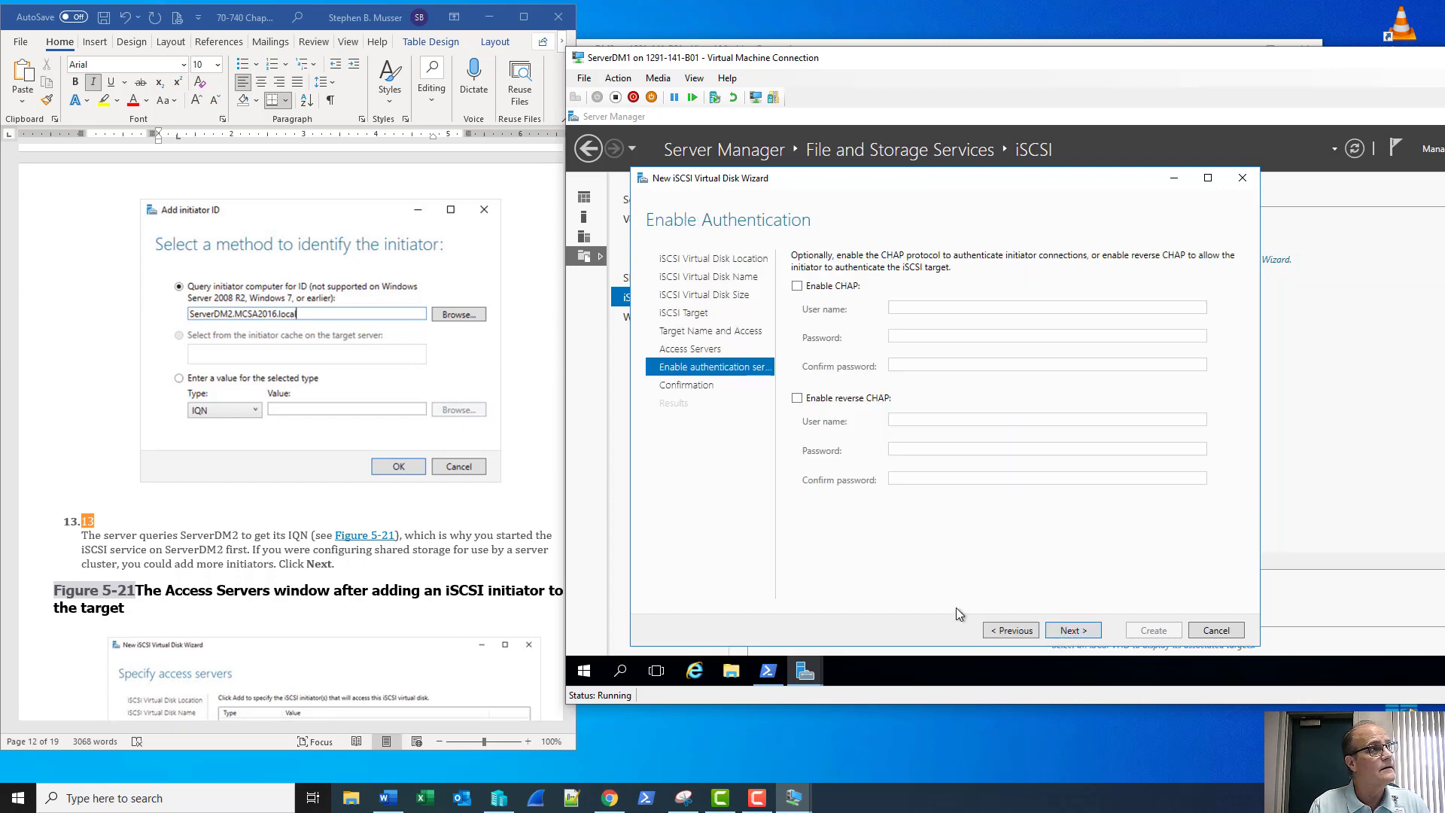
left_click(756, 798)
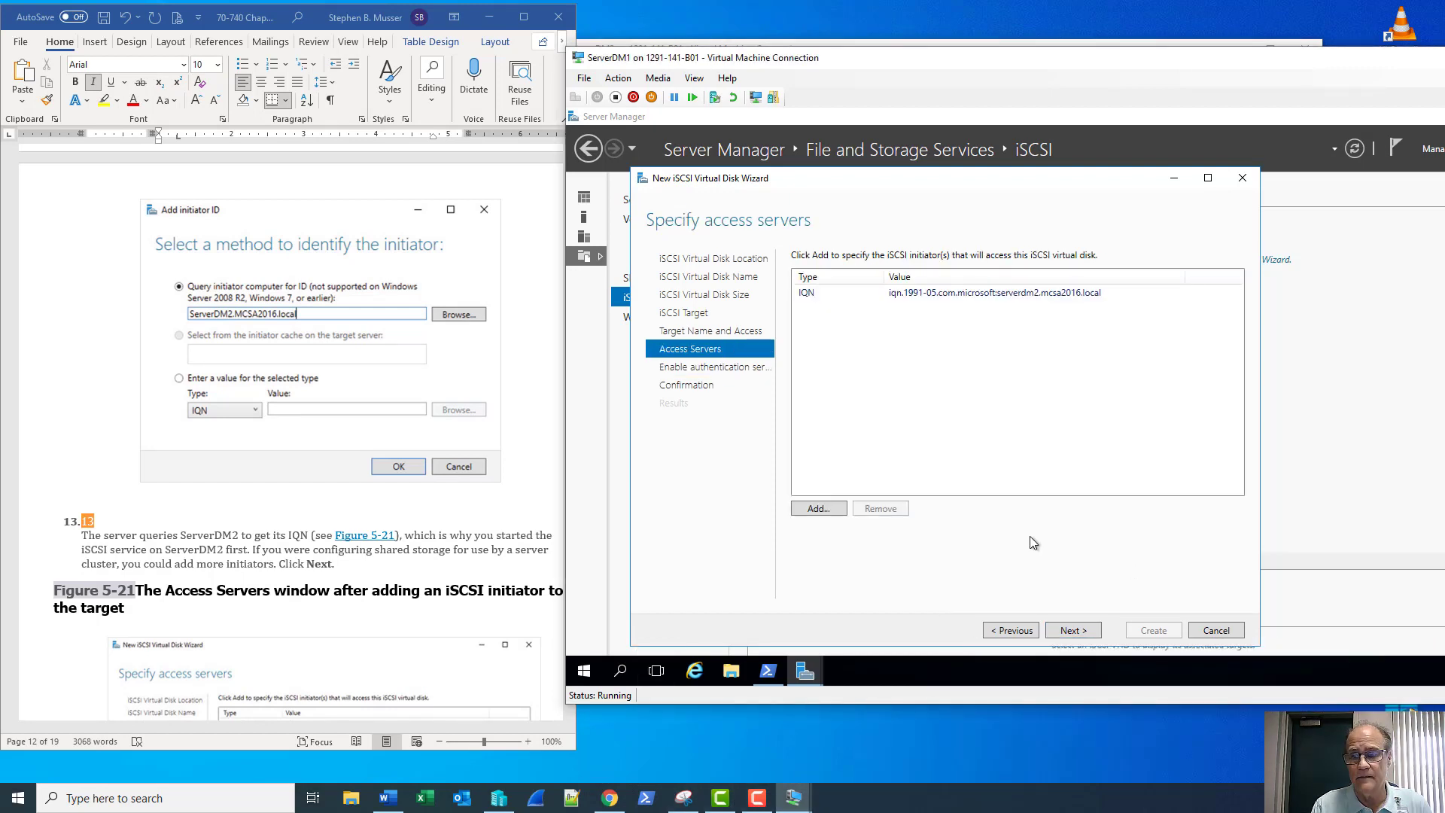
left_click(1078, 634)
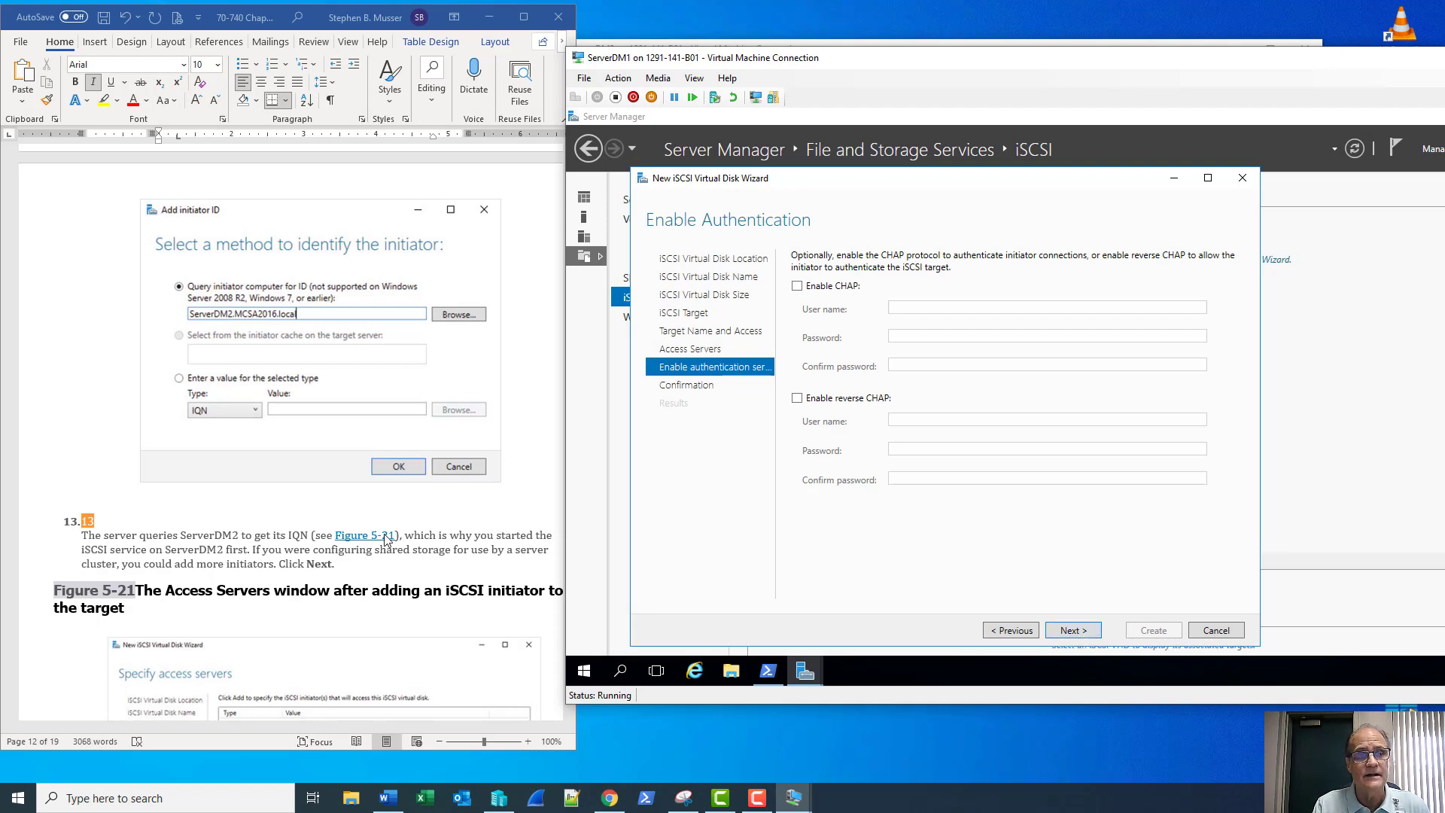
scroll(368, 564, "down", 4)
scroll(368, 565, "down", 3)
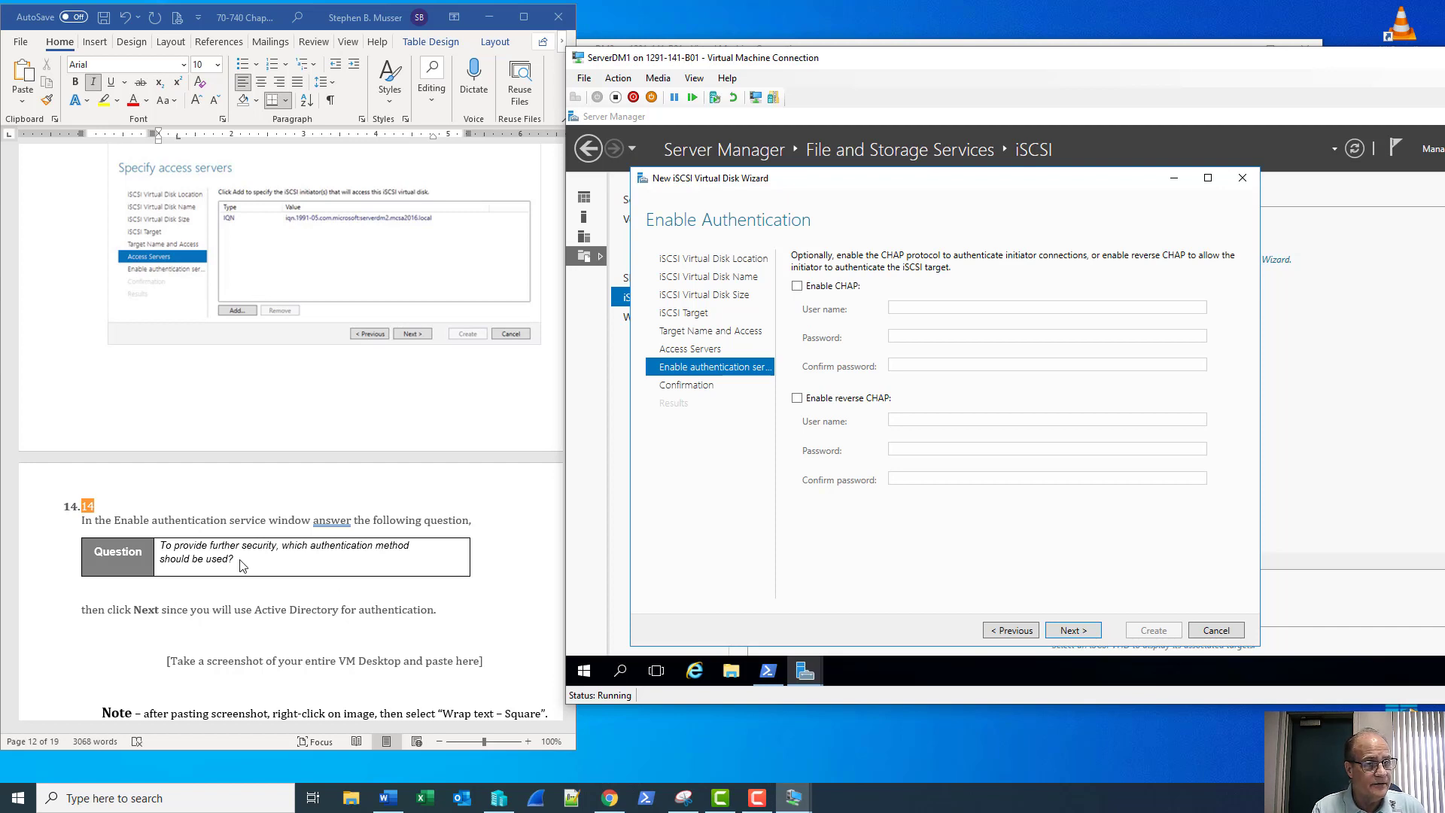
On a new line in the step 14 Question cell, type 'We can CHAP or Reverse CHAP'
left_click(268, 566)
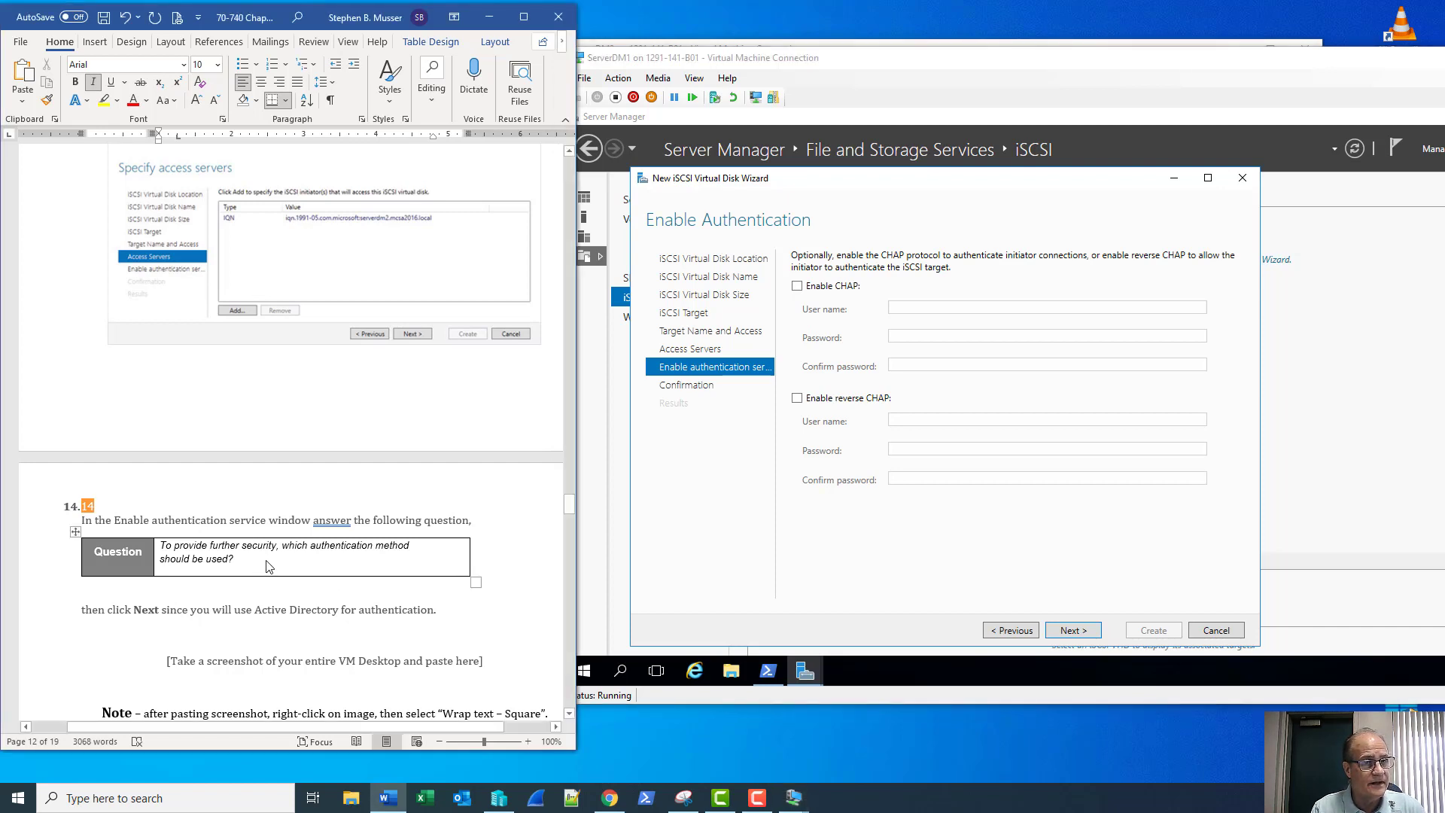
key("Return")
key("Return")
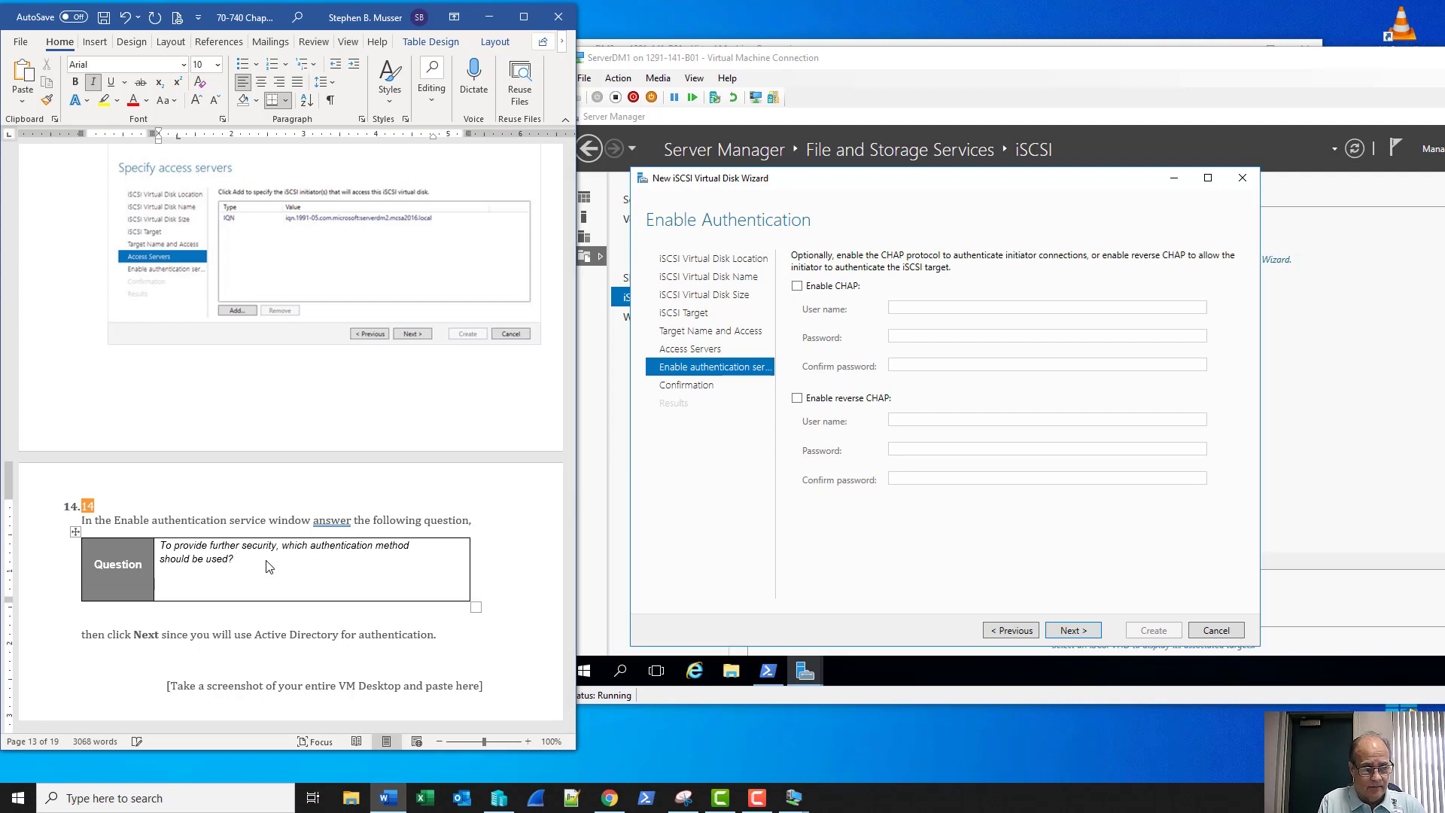
type("We can CHAP")
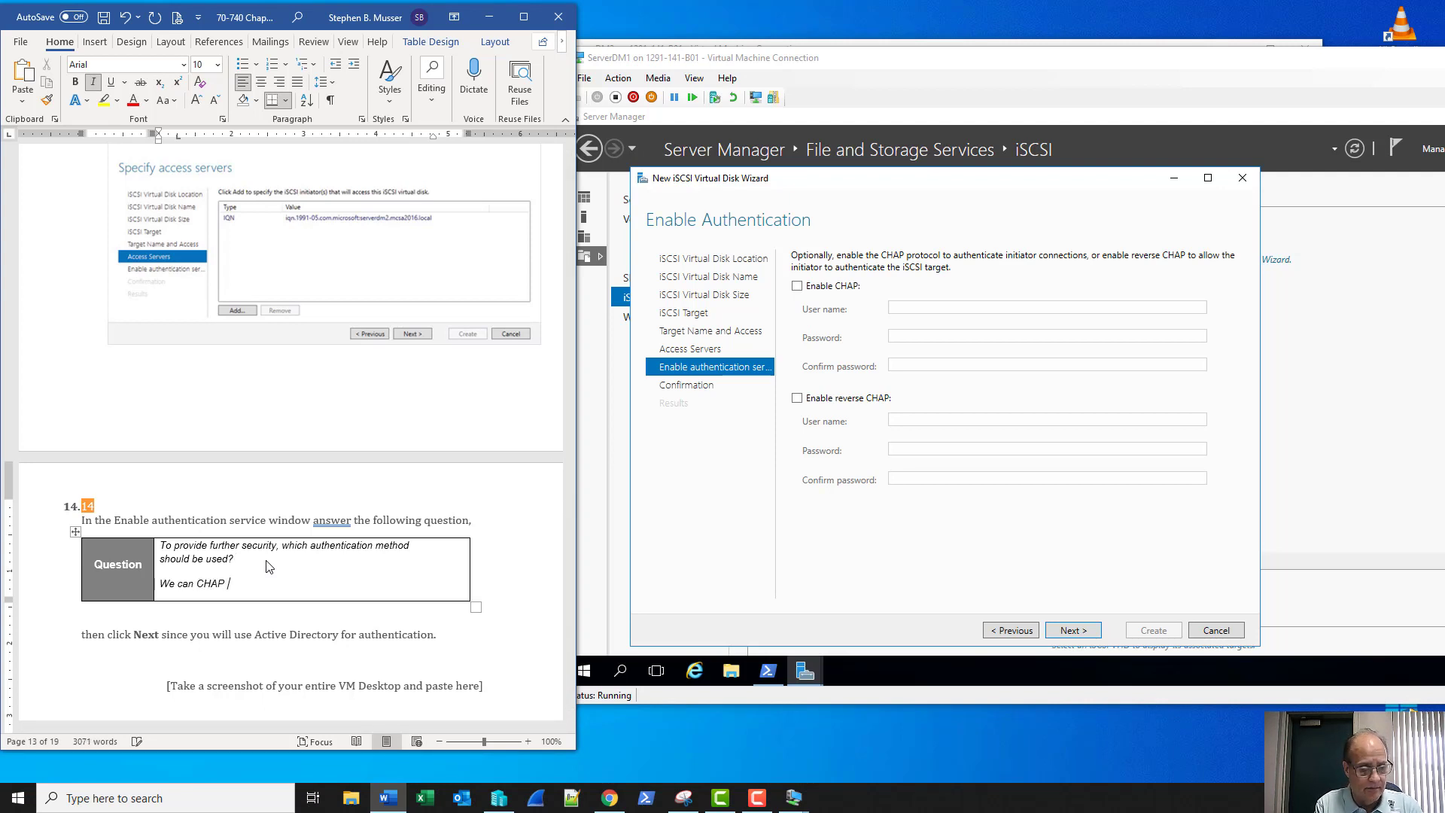
type(" or Reve")
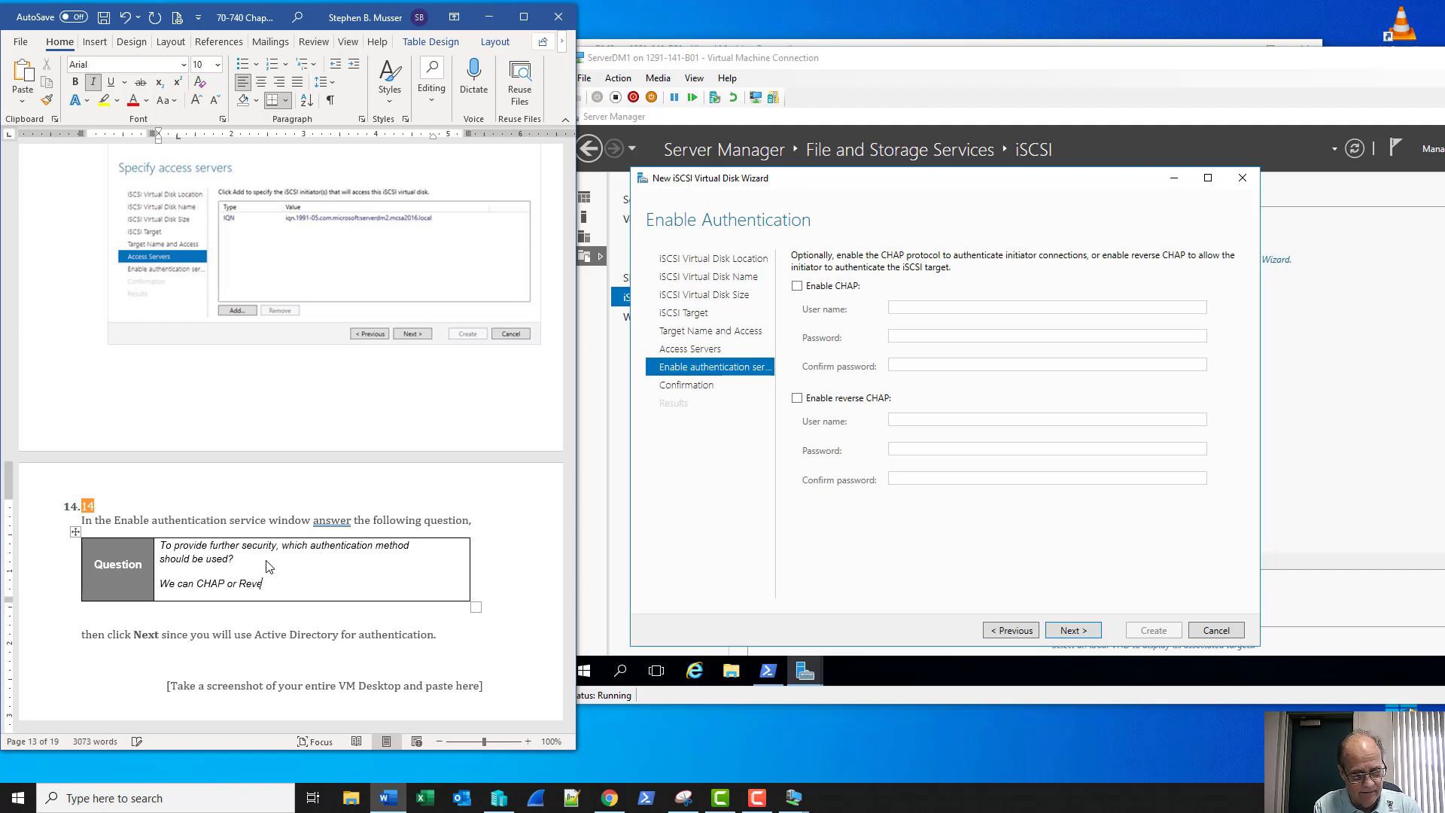
type("rse ")
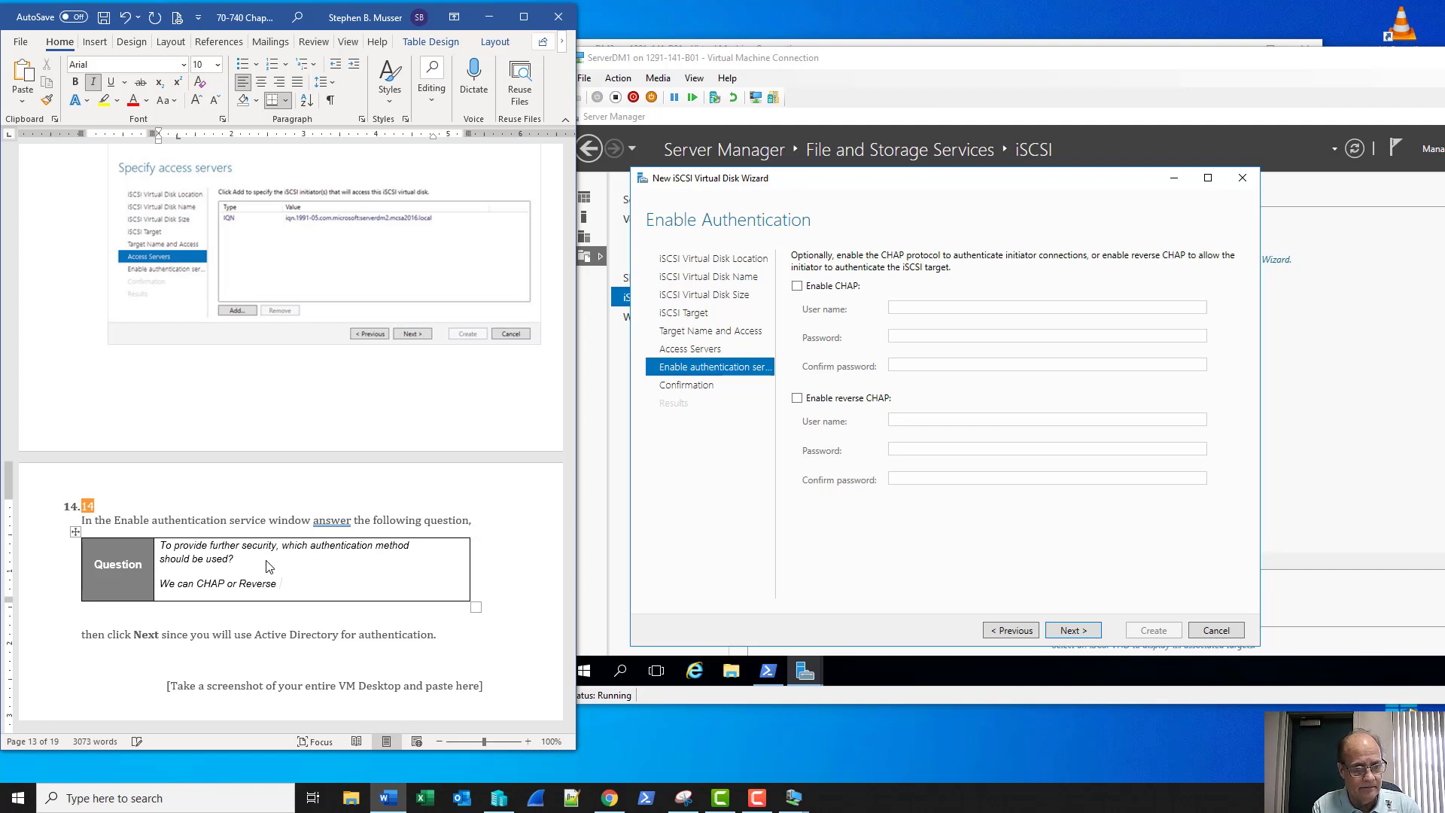
type("CHAP")
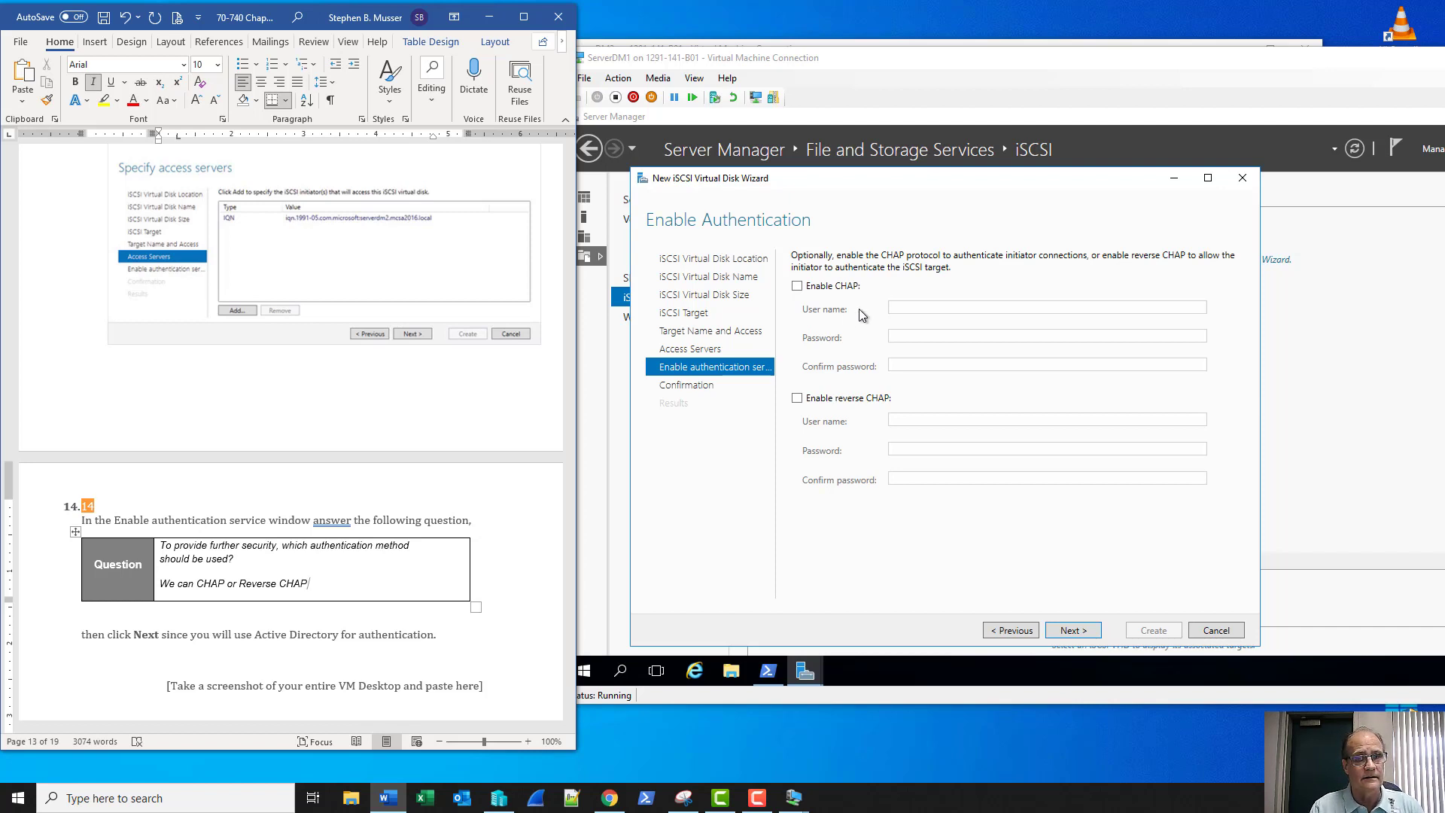
Preview CHAP and reverse CHAP, leave both disabled, and advance to the Vdisk1 confirmation summary
left_click(797, 287)
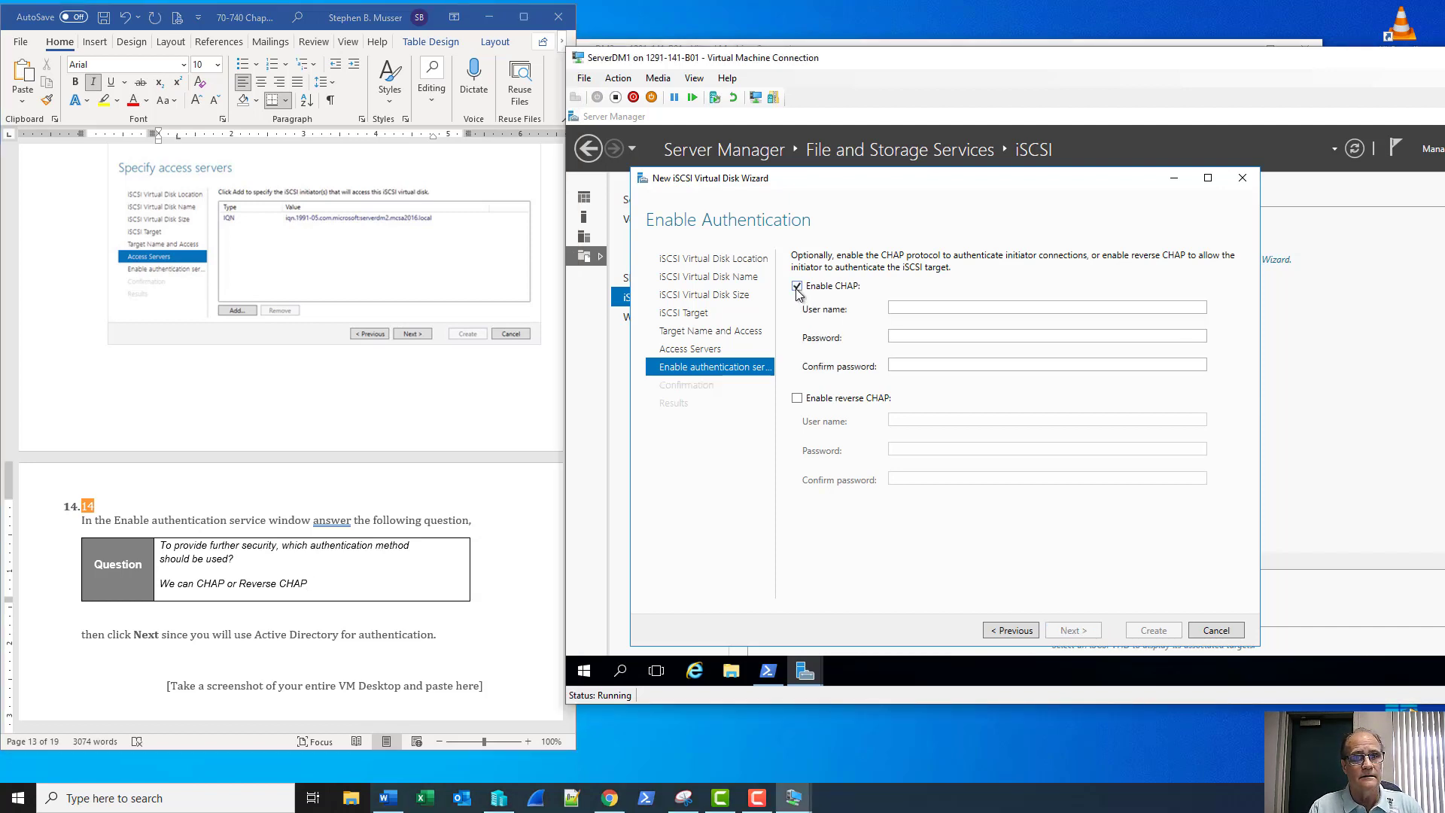
left_click(797, 398)
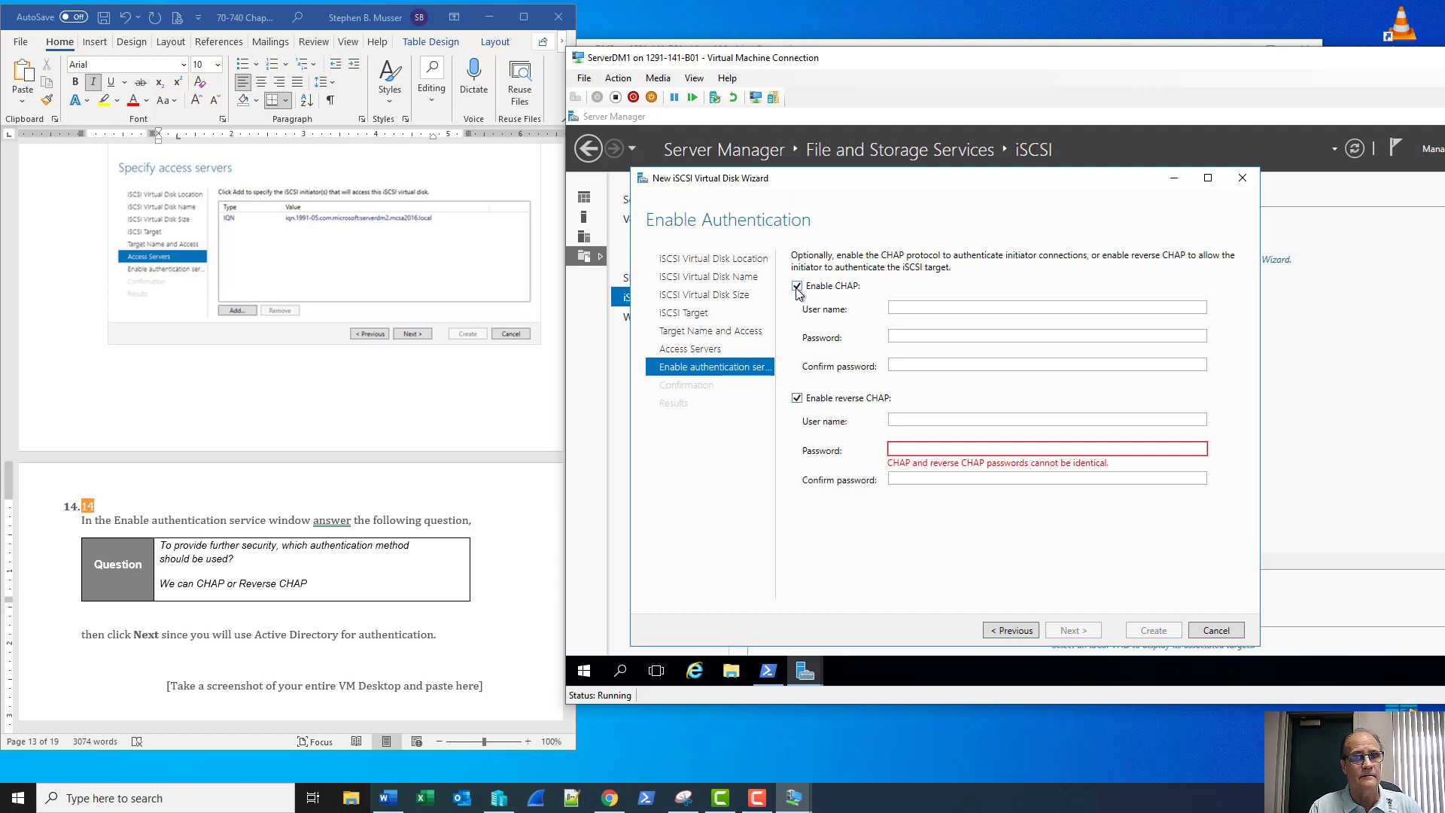
left_click(797, 287)
left_click(797, 398)
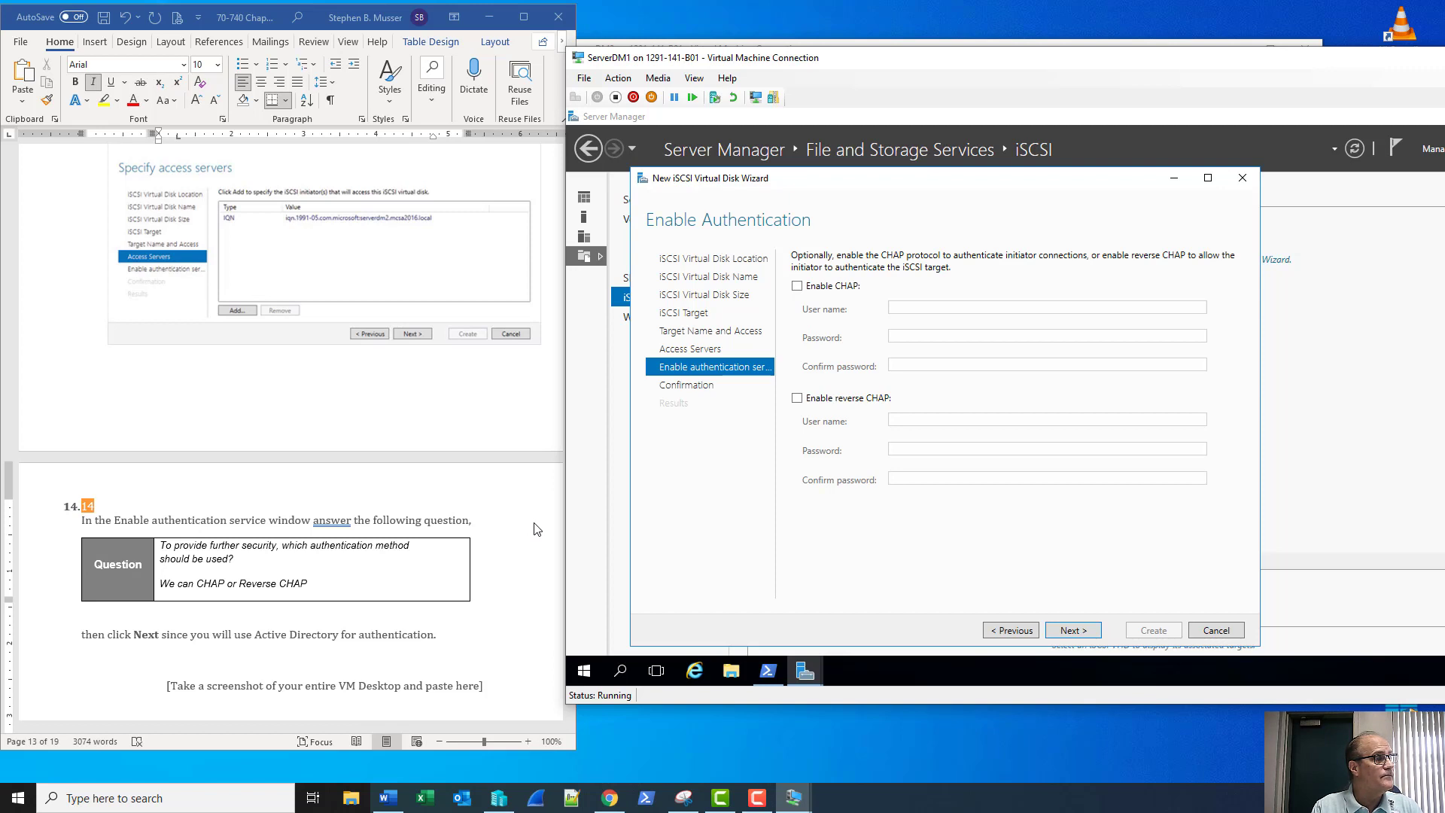
scroll(535, 510, "down", 1)
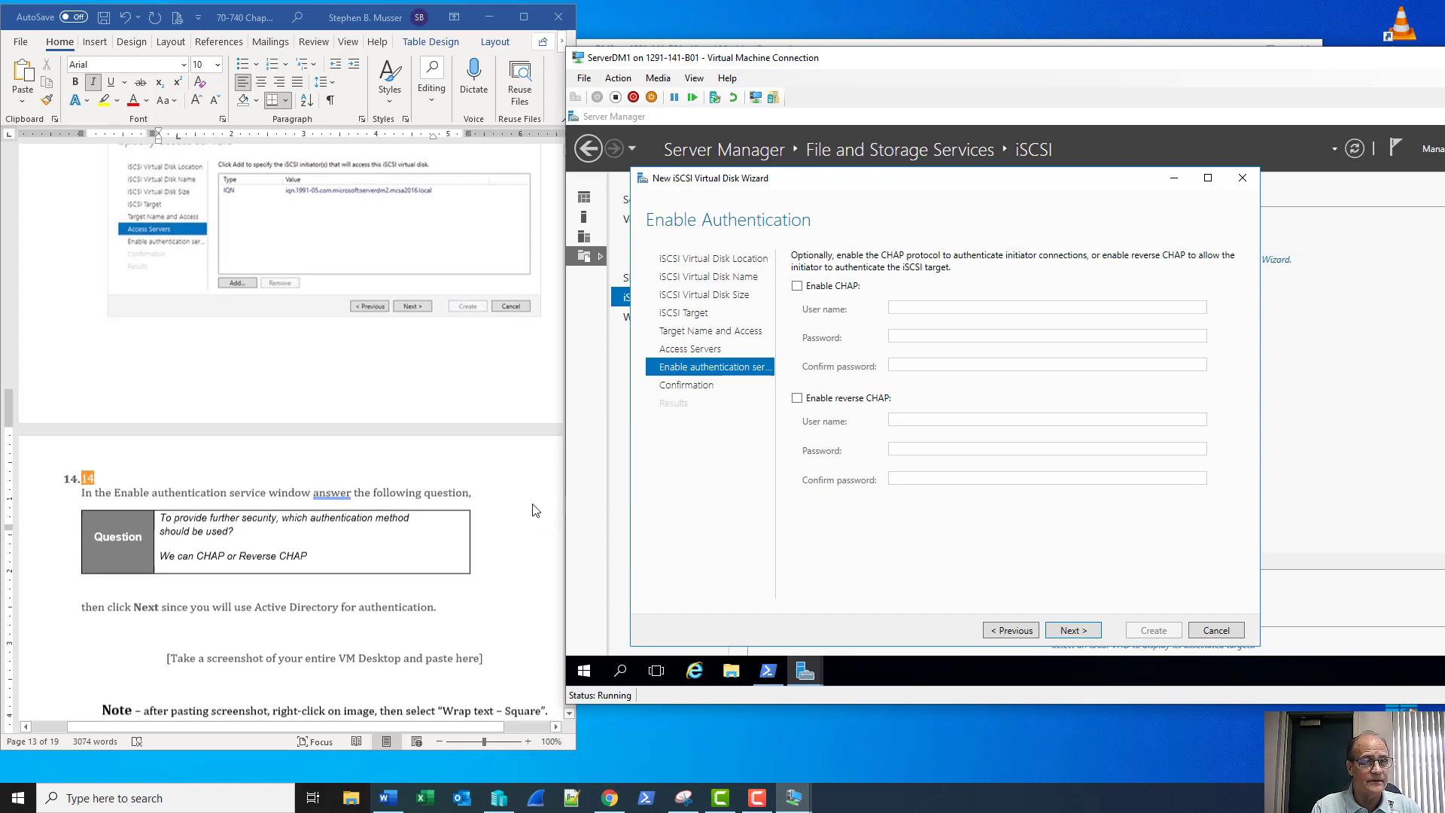
scroll(535, 510, "down", 5)
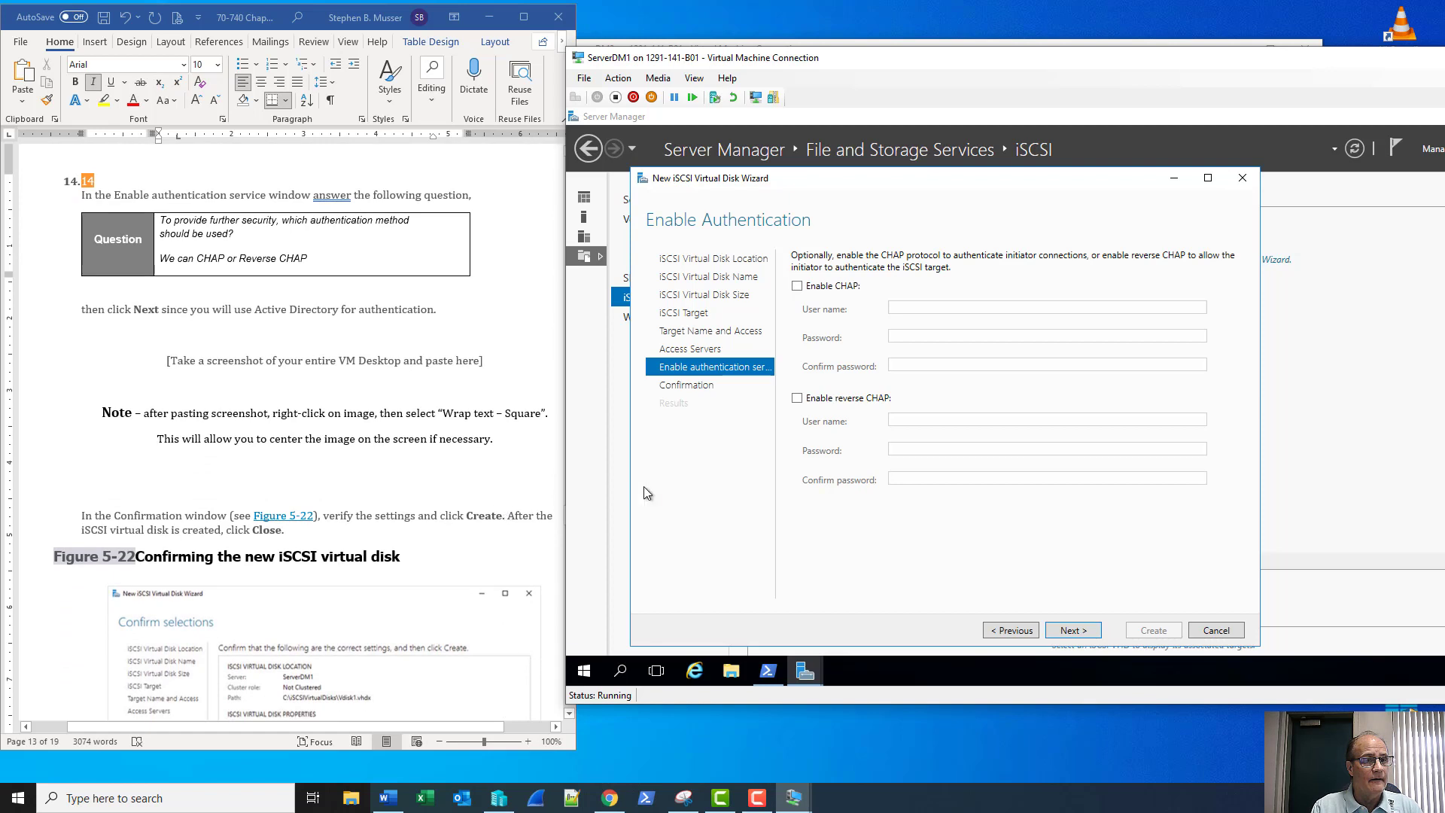
left_click(1077, 629)
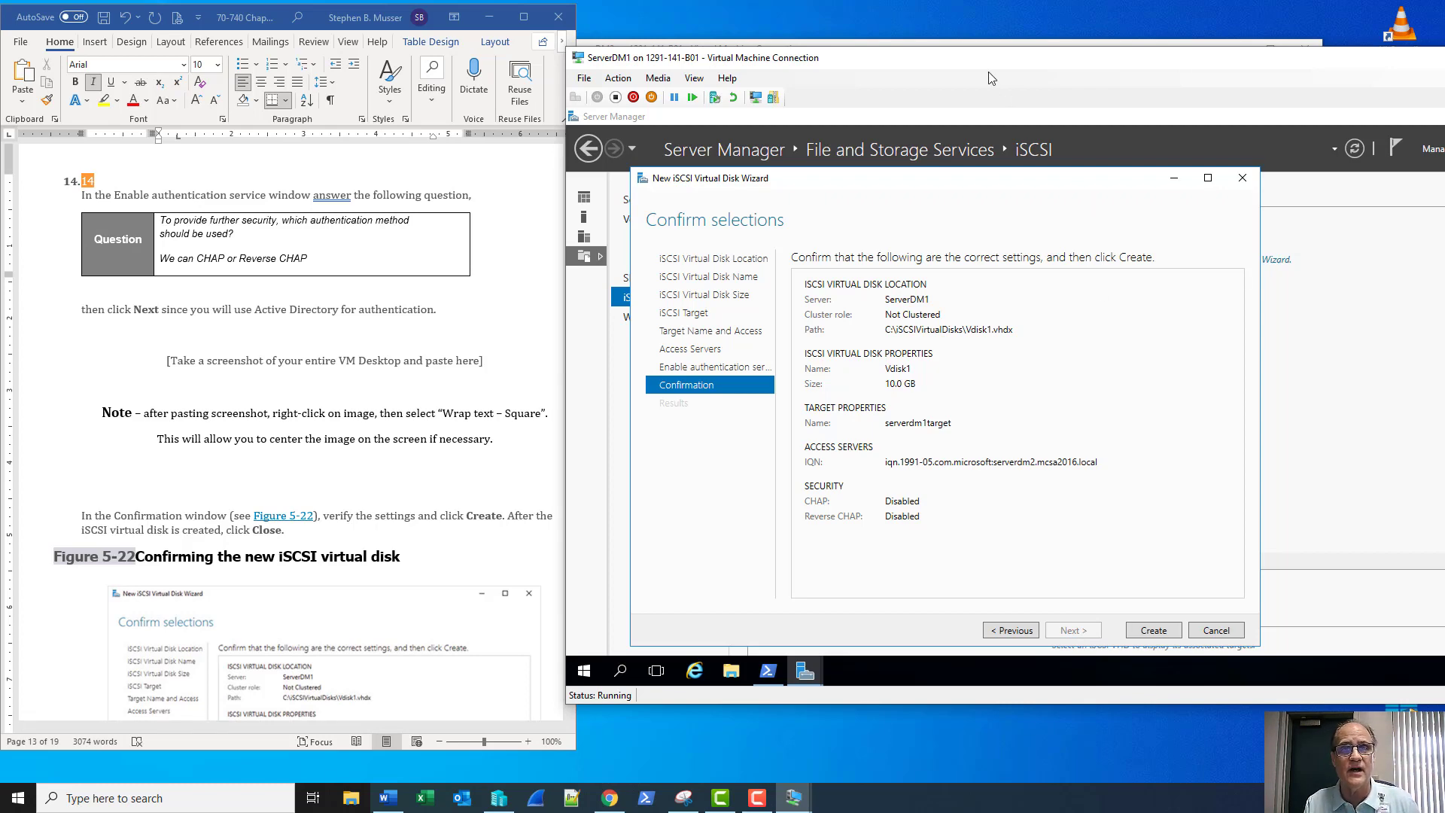
Window-snip the ServerDM1 VM and paste it over the step 14 screenshot placeholder in Word
left_click(691, 803)
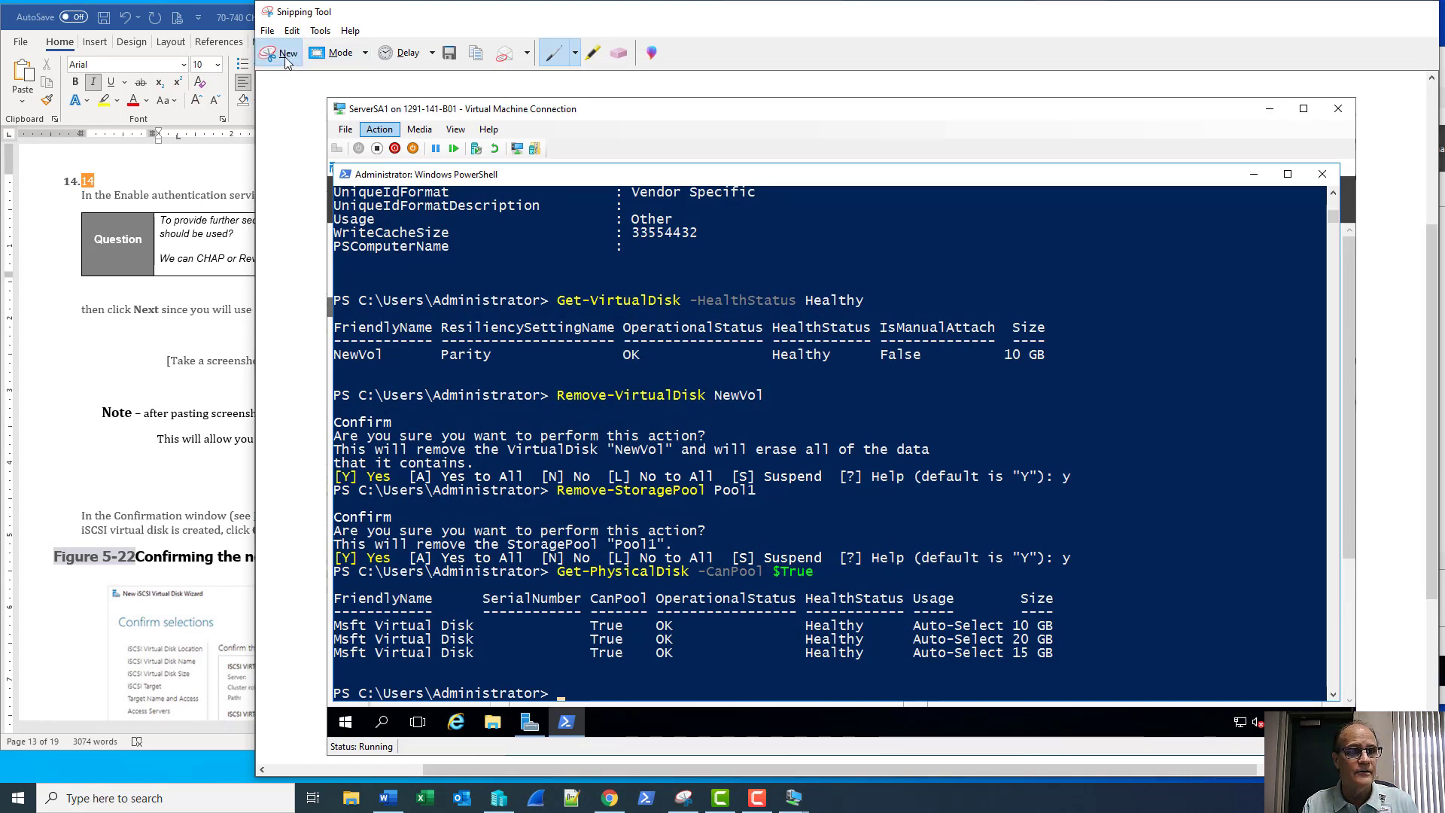
left_click(278, 52)
left_click(843, 107)
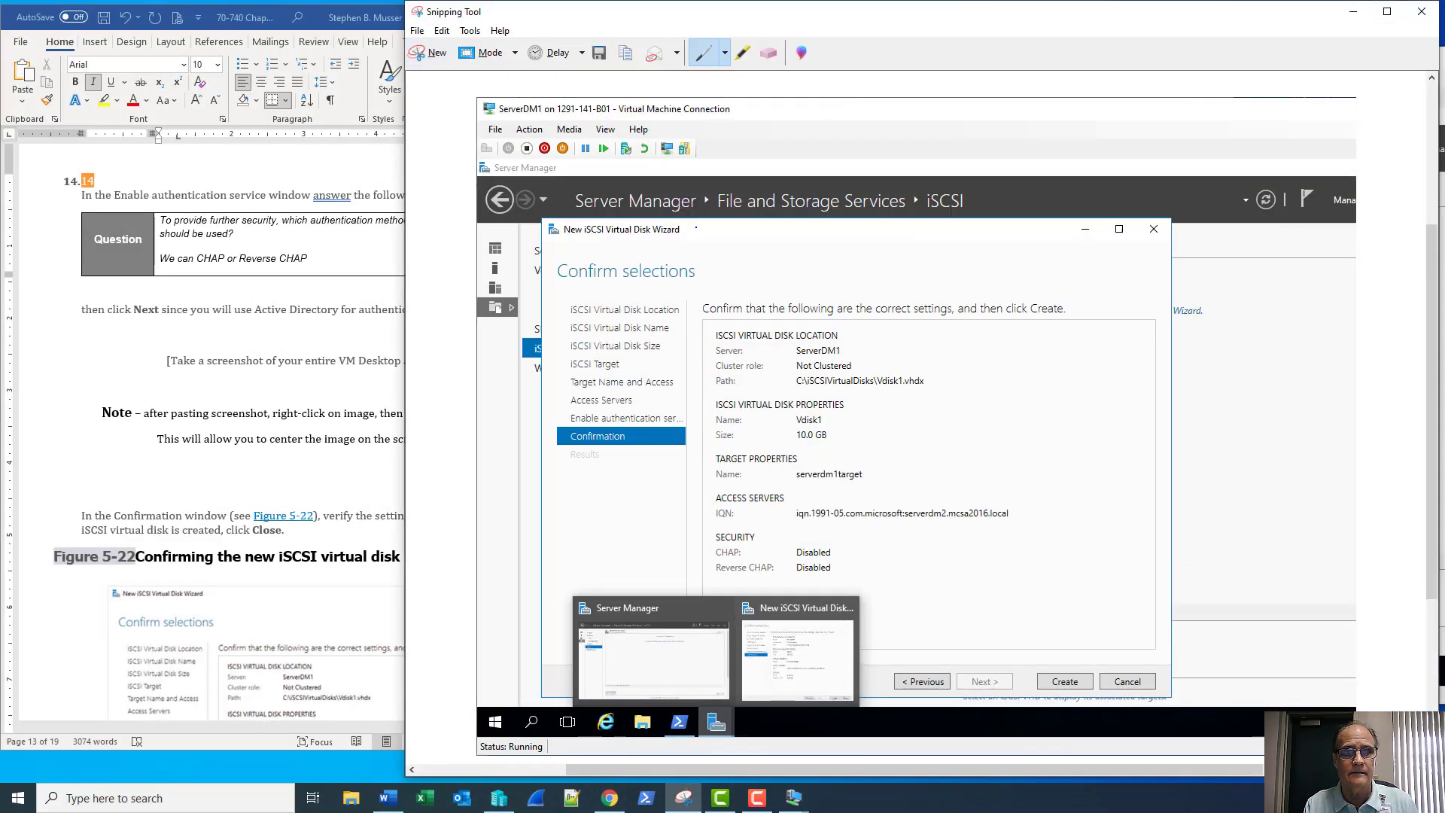
key("alt+Tab")
left_click_drag(495, 440, 162, 360)
key("ctrl+v")
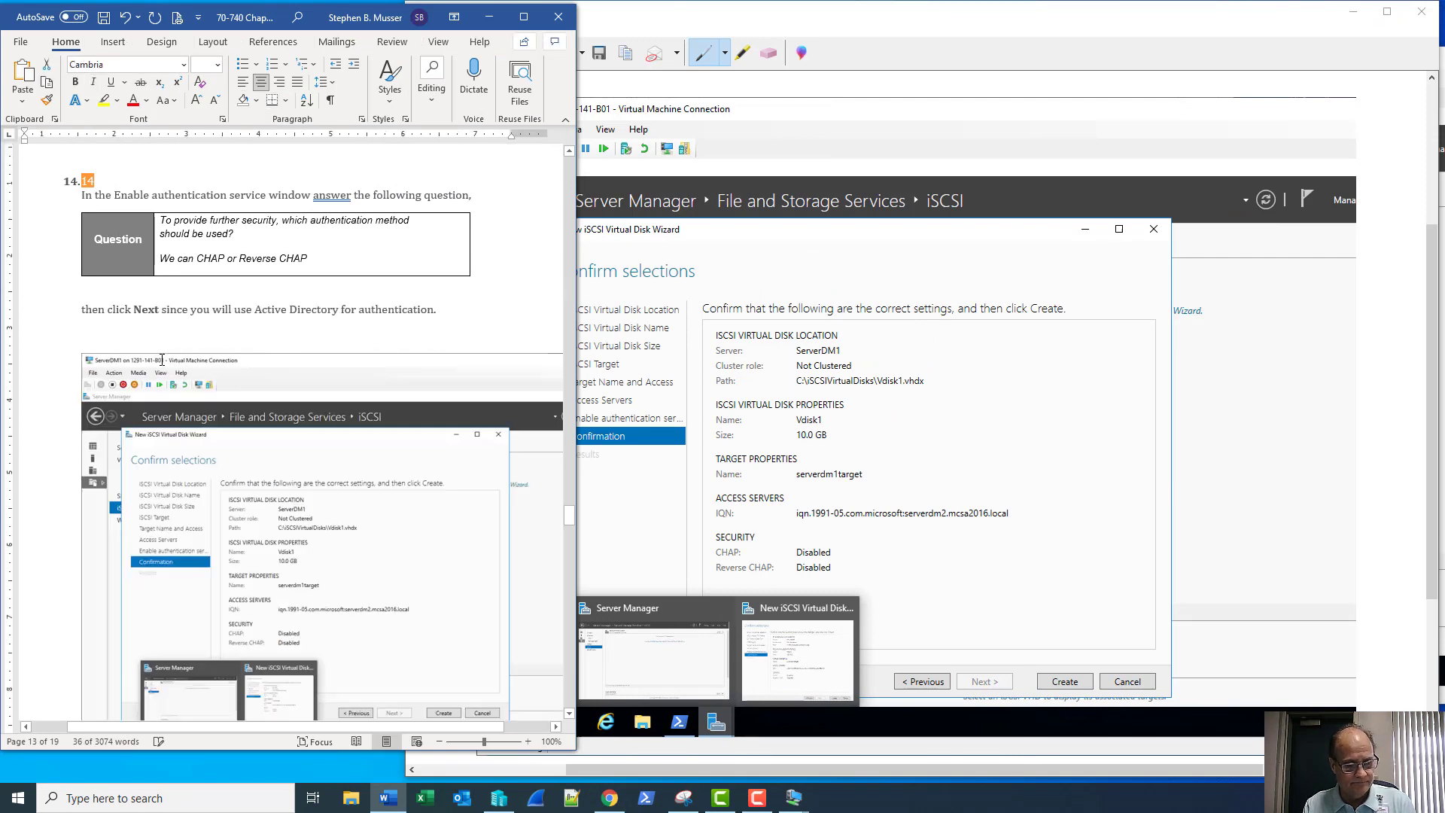
Set text wrapping on the pasted screenshot, deselect it, and close Snipping Tool
right_click(314, 392)
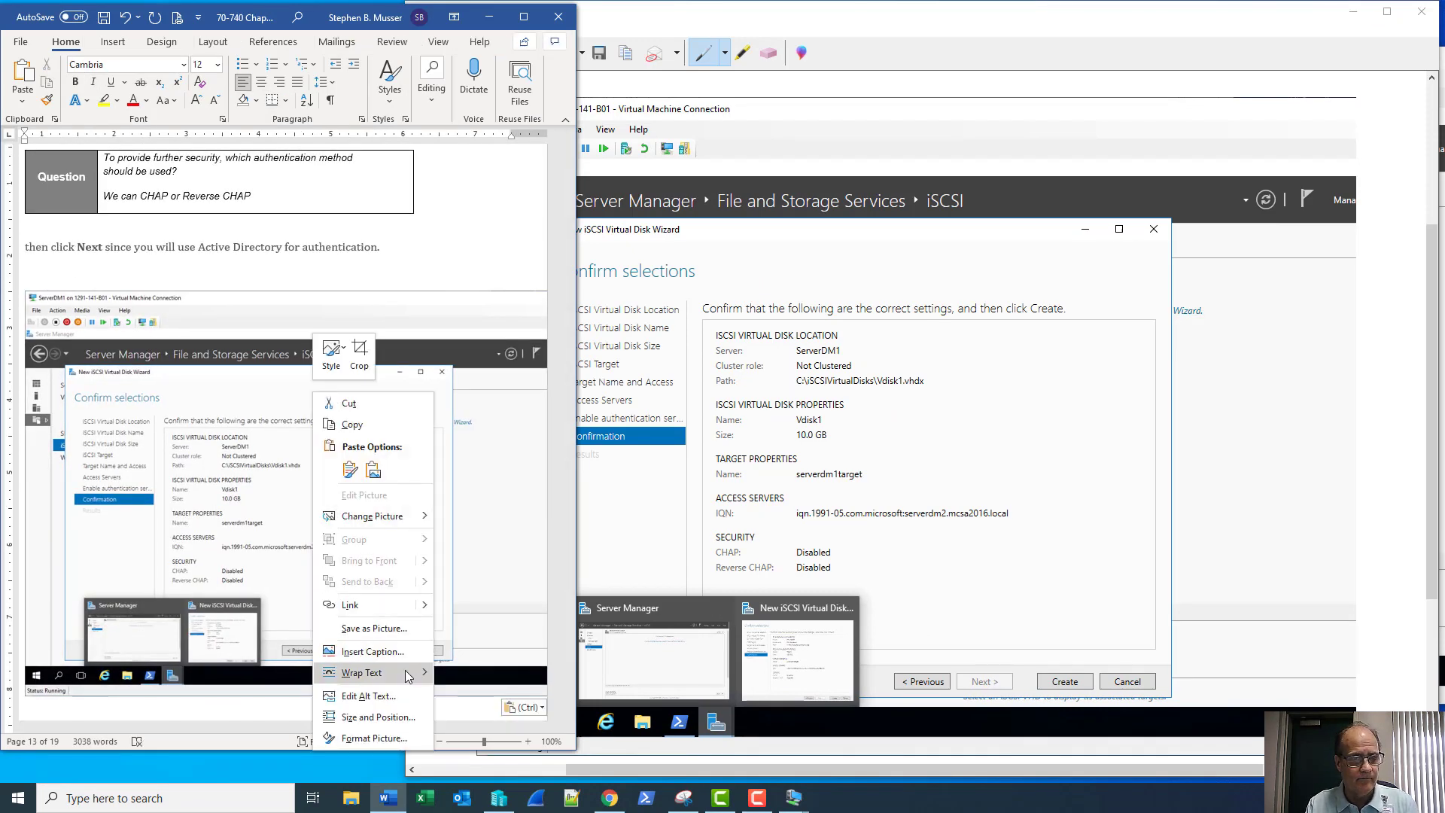
mouse_move(427, 672)
left_click(467, 589)
left_click(477, 553)
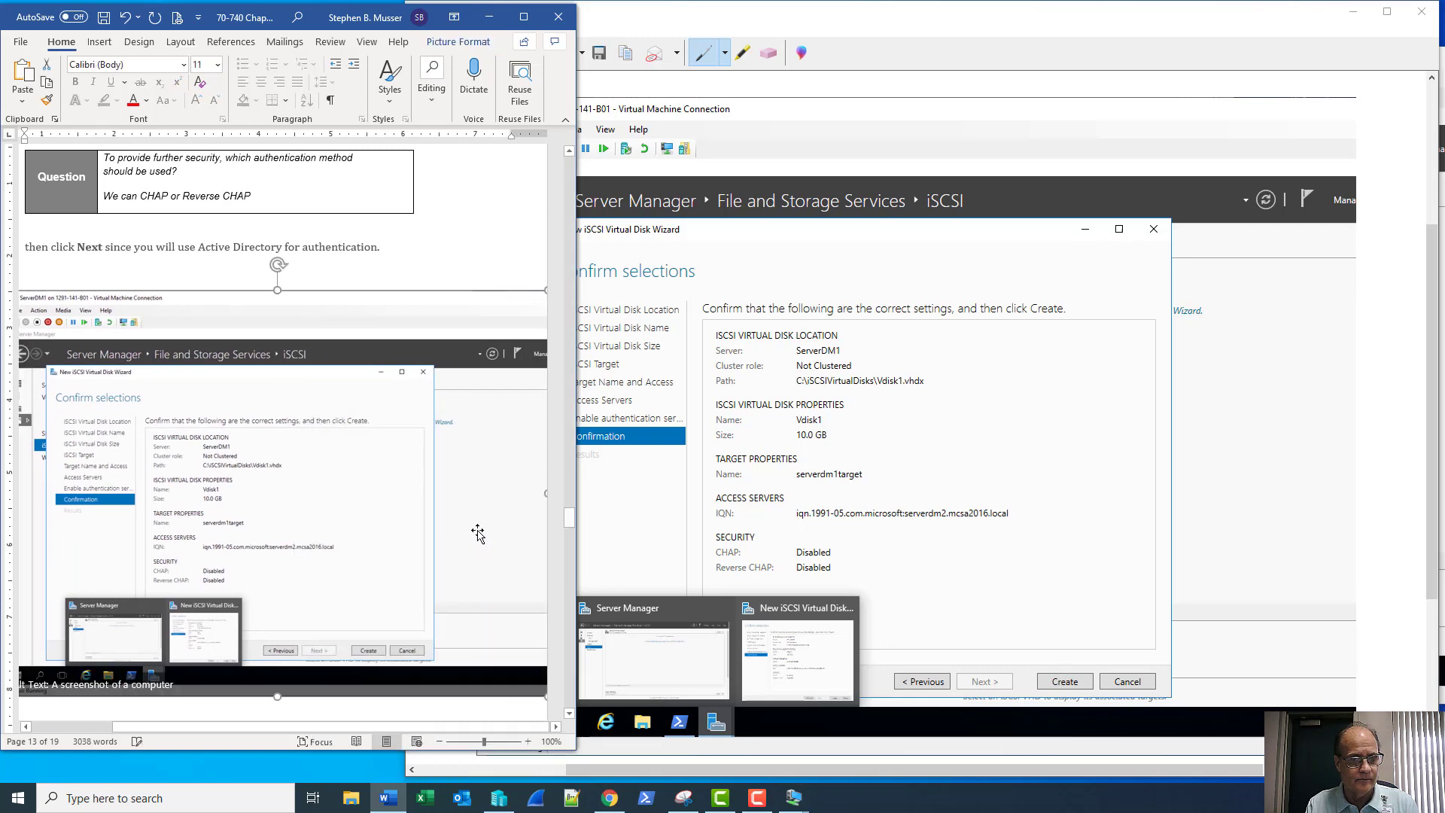
scroll(487, 496, "down", 4)
scroll(452, 474, "down", 2)
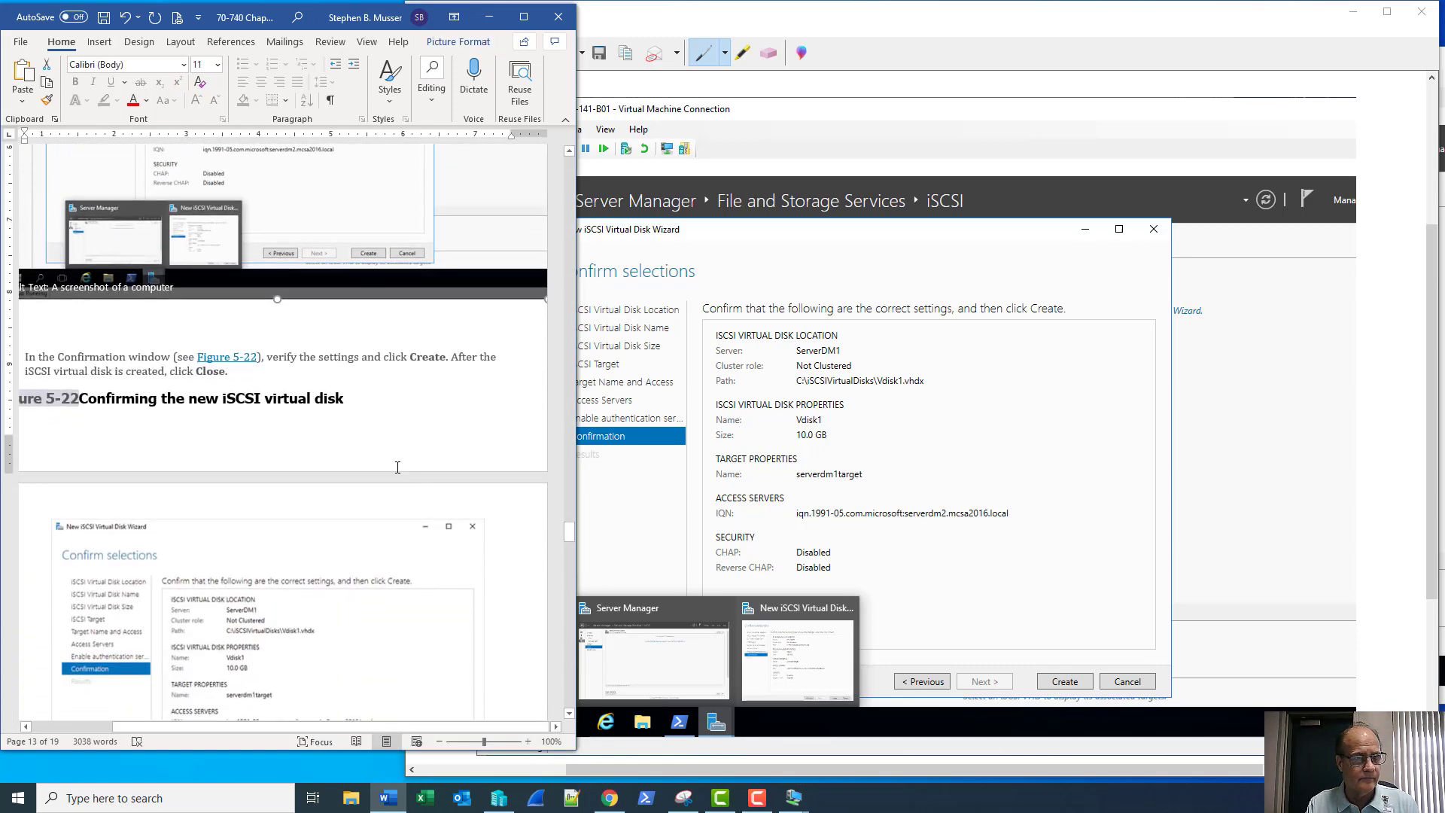
left_click(385, 426)
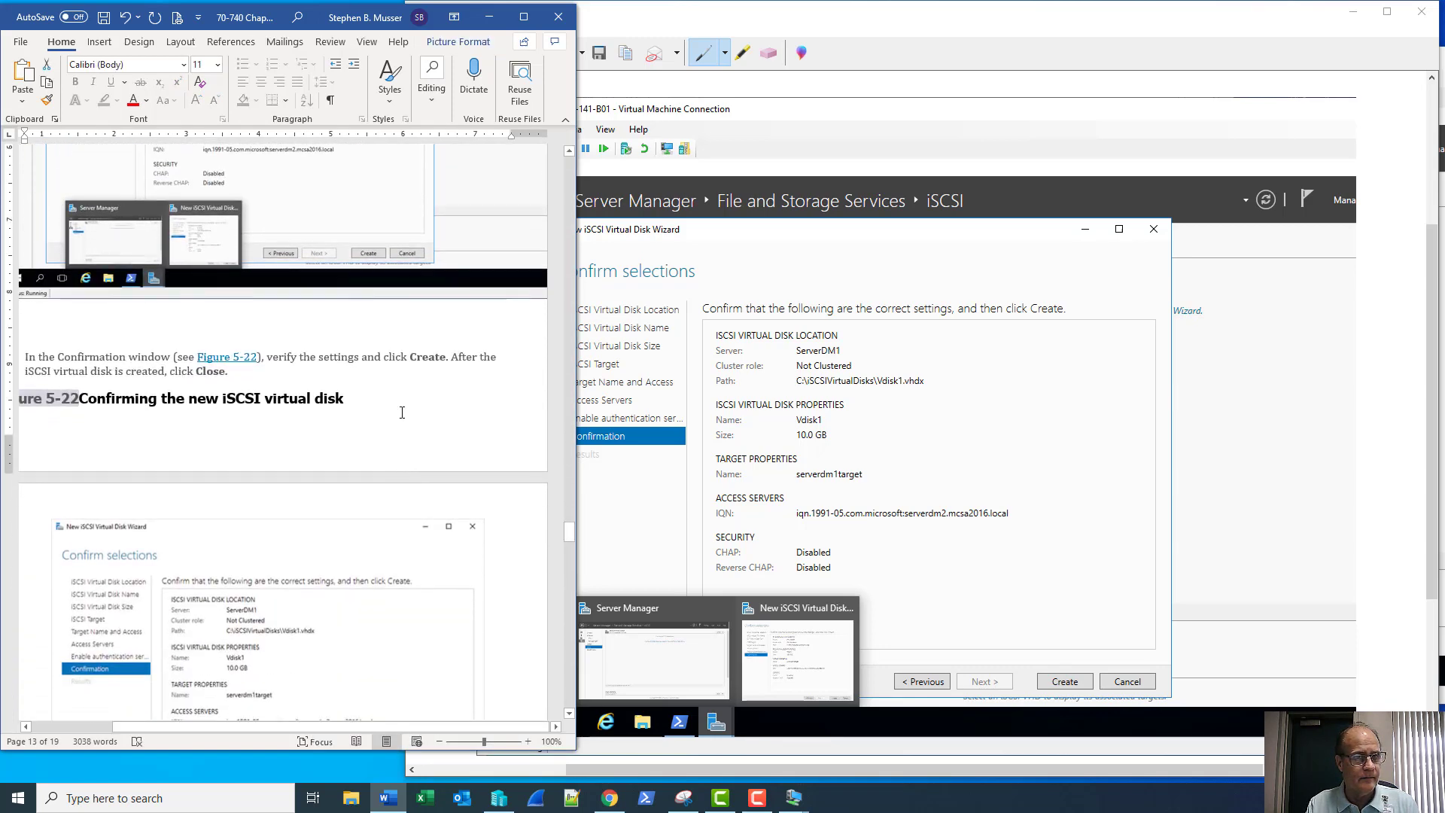
left_click(1387, 14)
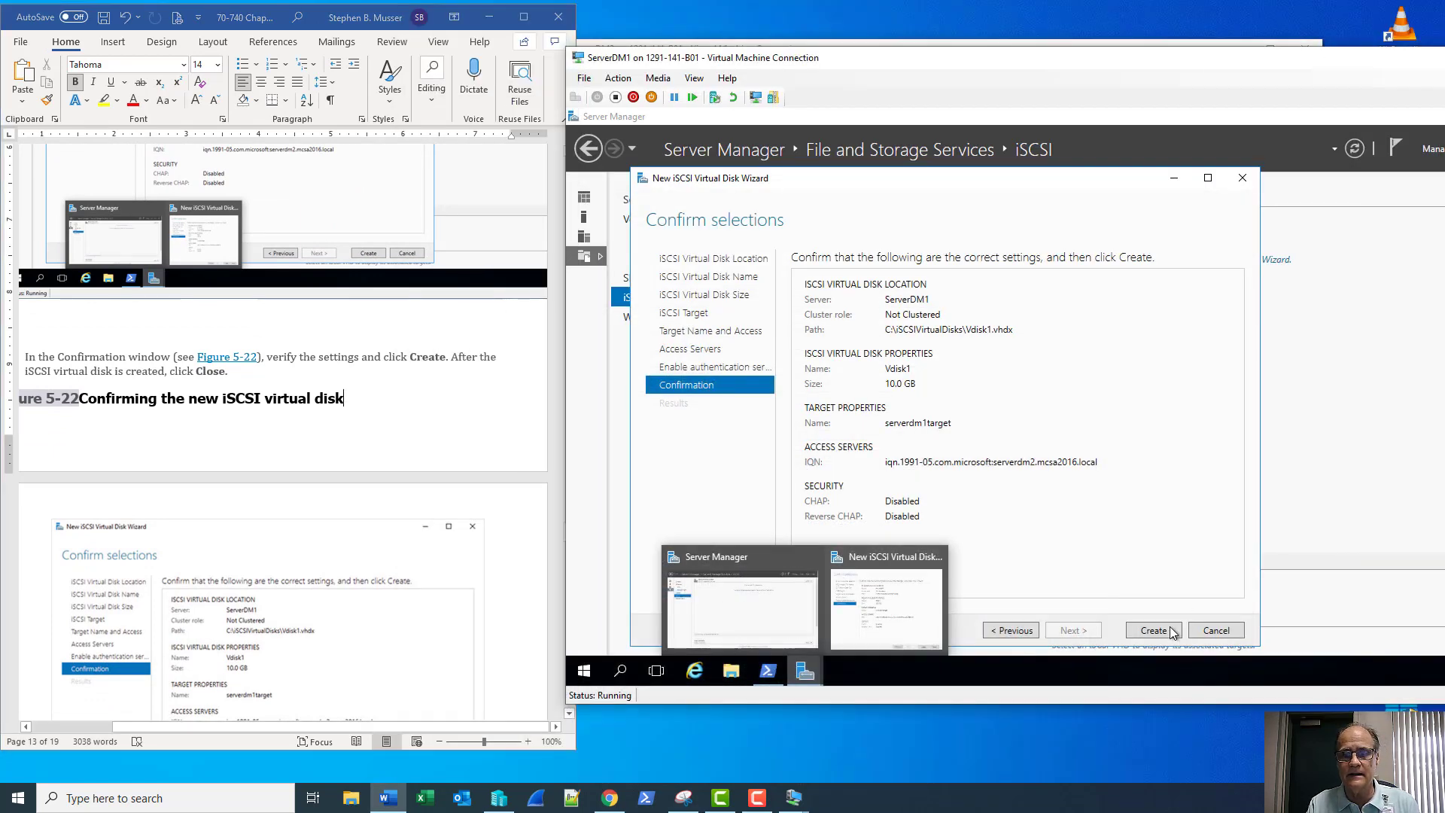
Create the Vdisk1 iSCSI disk and ServerDM1Target, confirming all four tasks show Completed
left_click(1171, 629)
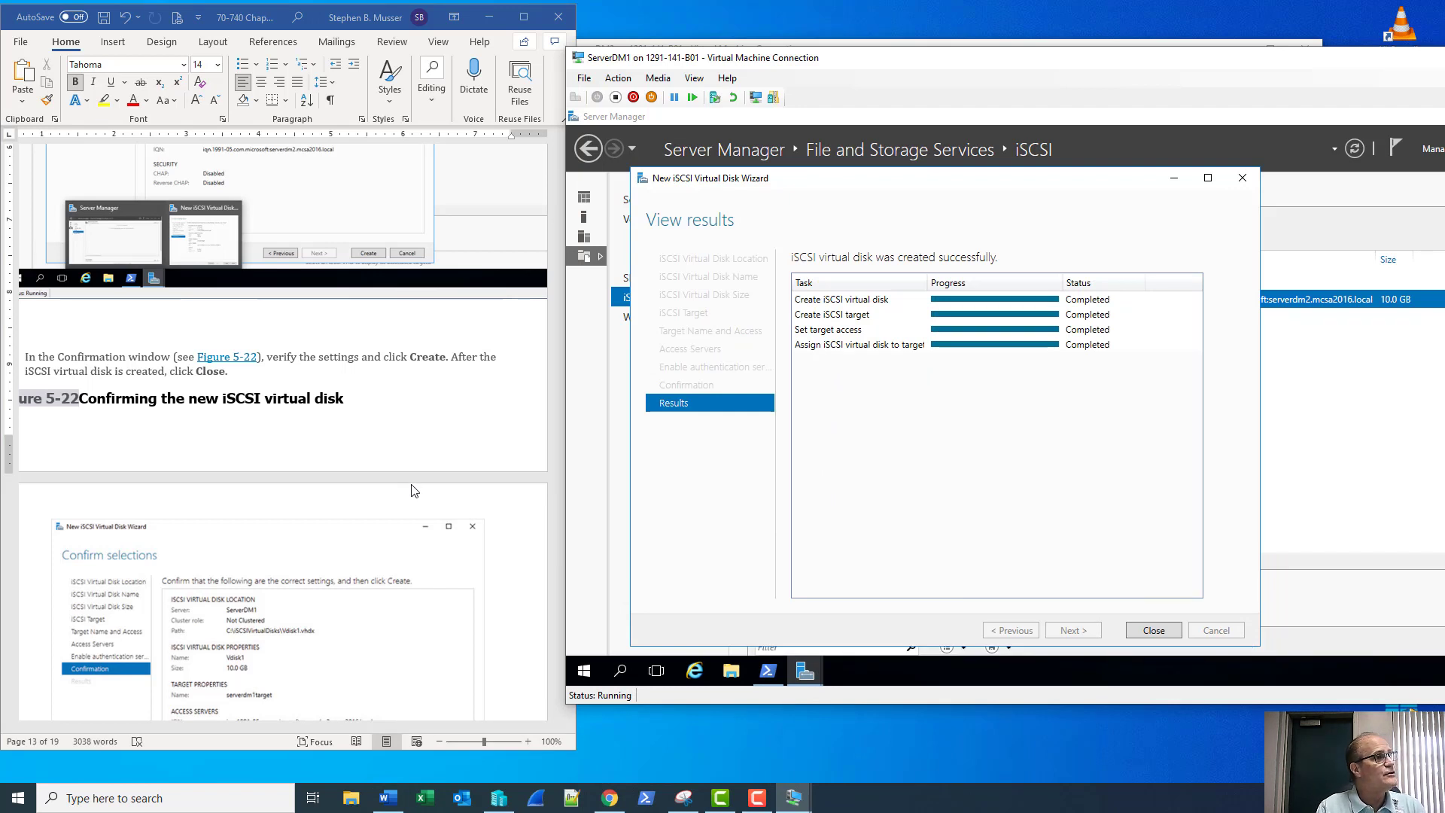
scroll(414, 489, "down", 6)
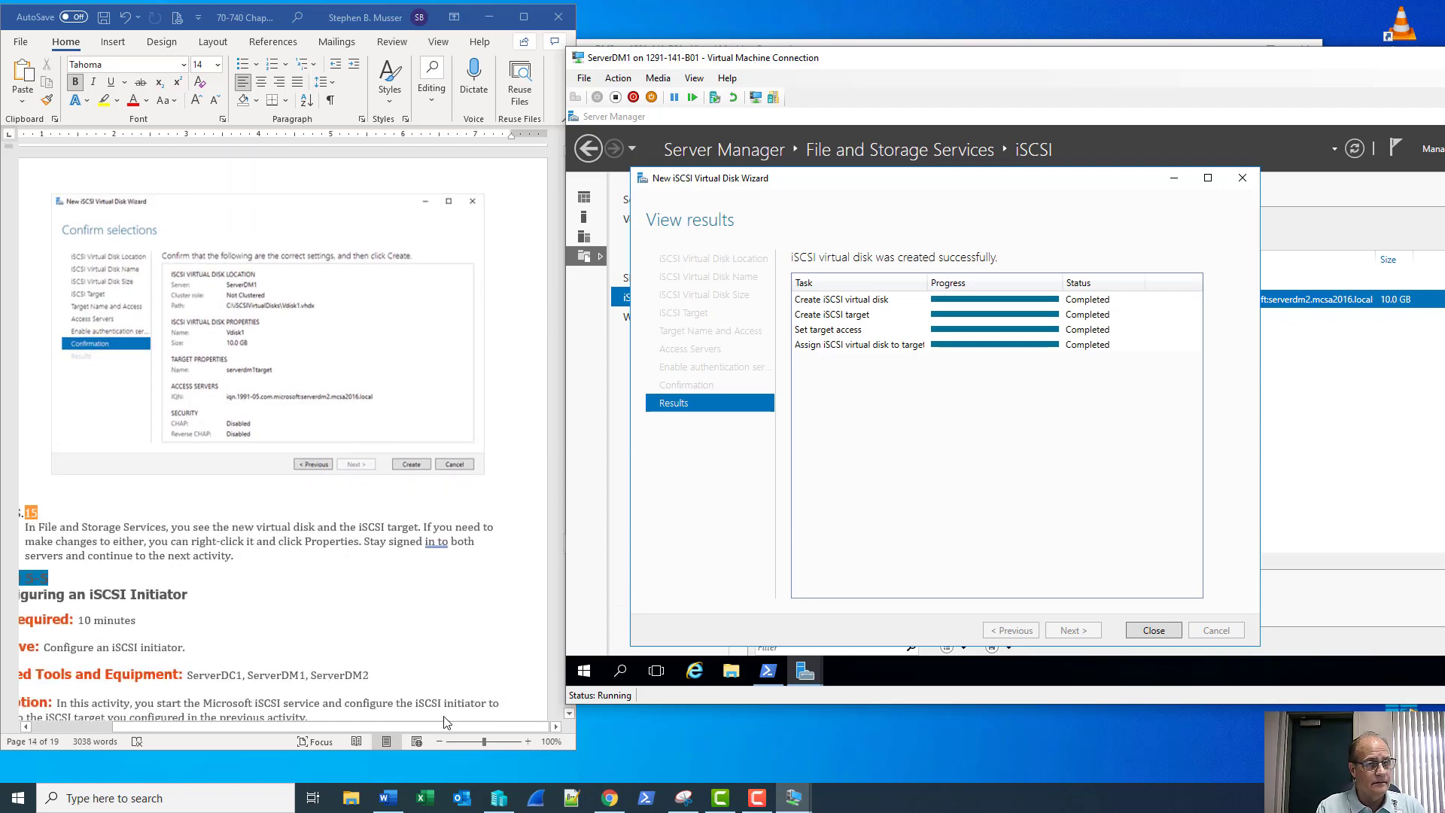
left_click_drag(450, 727, 394, 736)
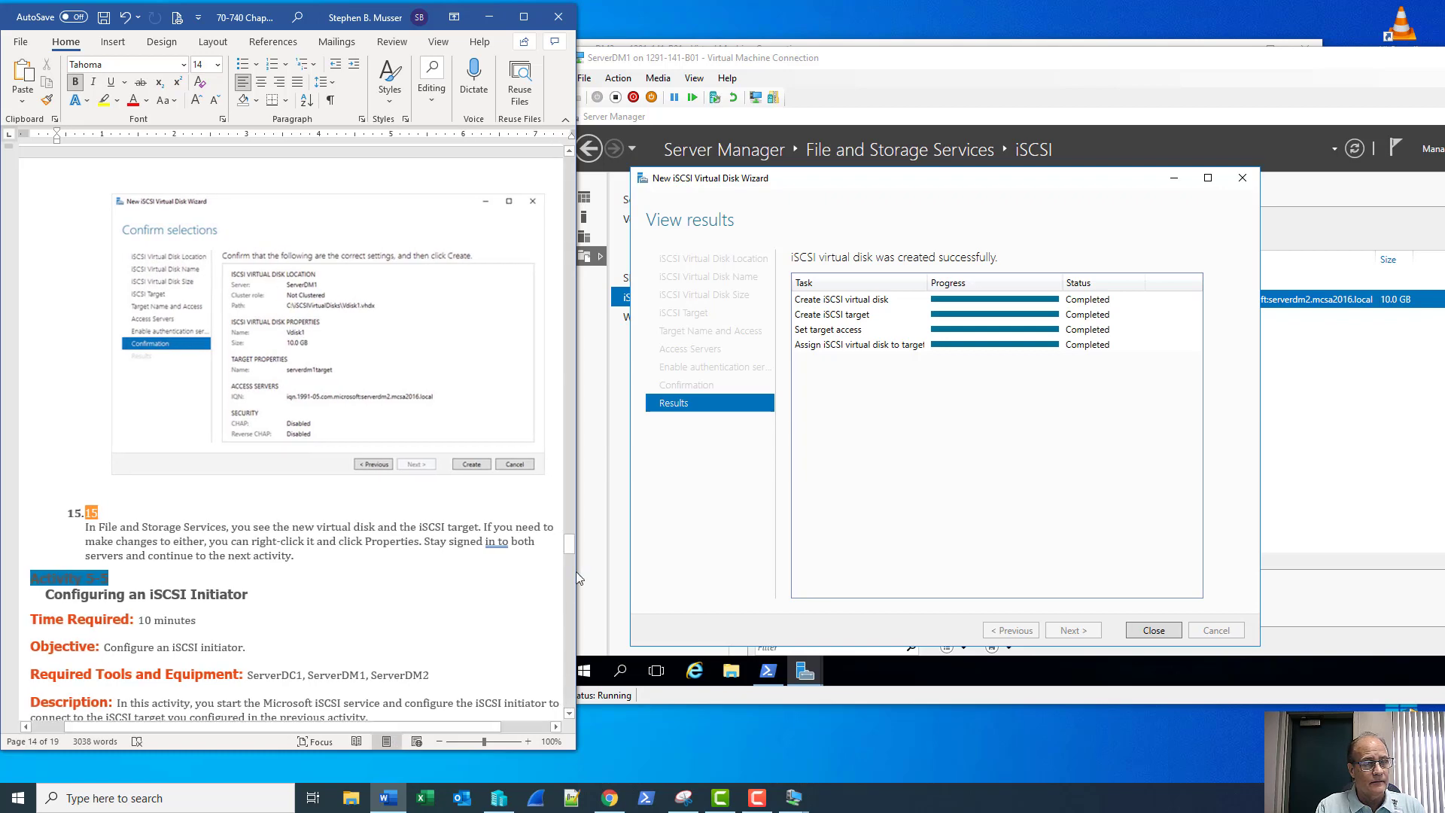
scroll(456, 584, "down", 3)
scroll(456, 584, "down", 3)
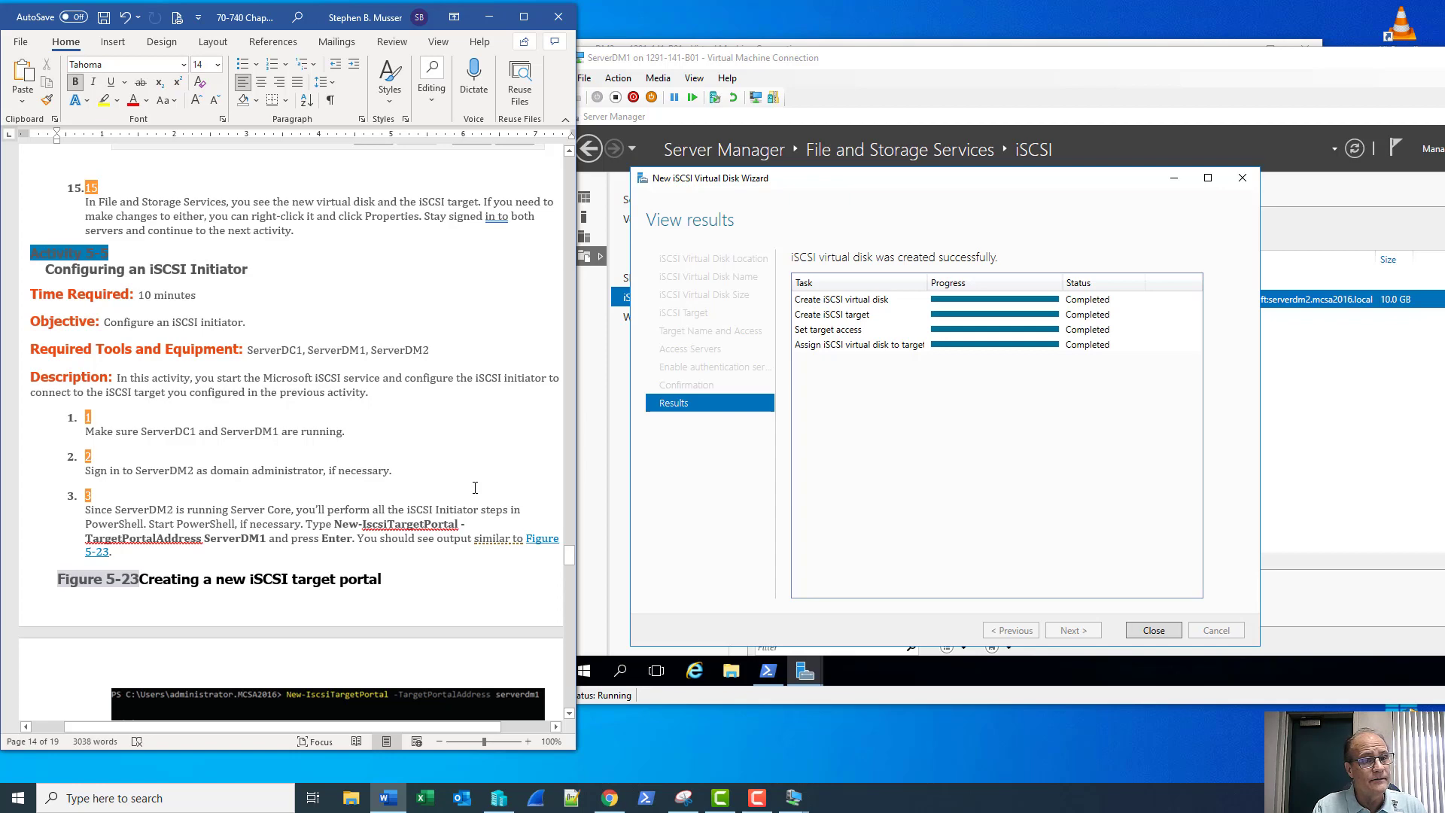
scroll(475, 488, "down", 3)
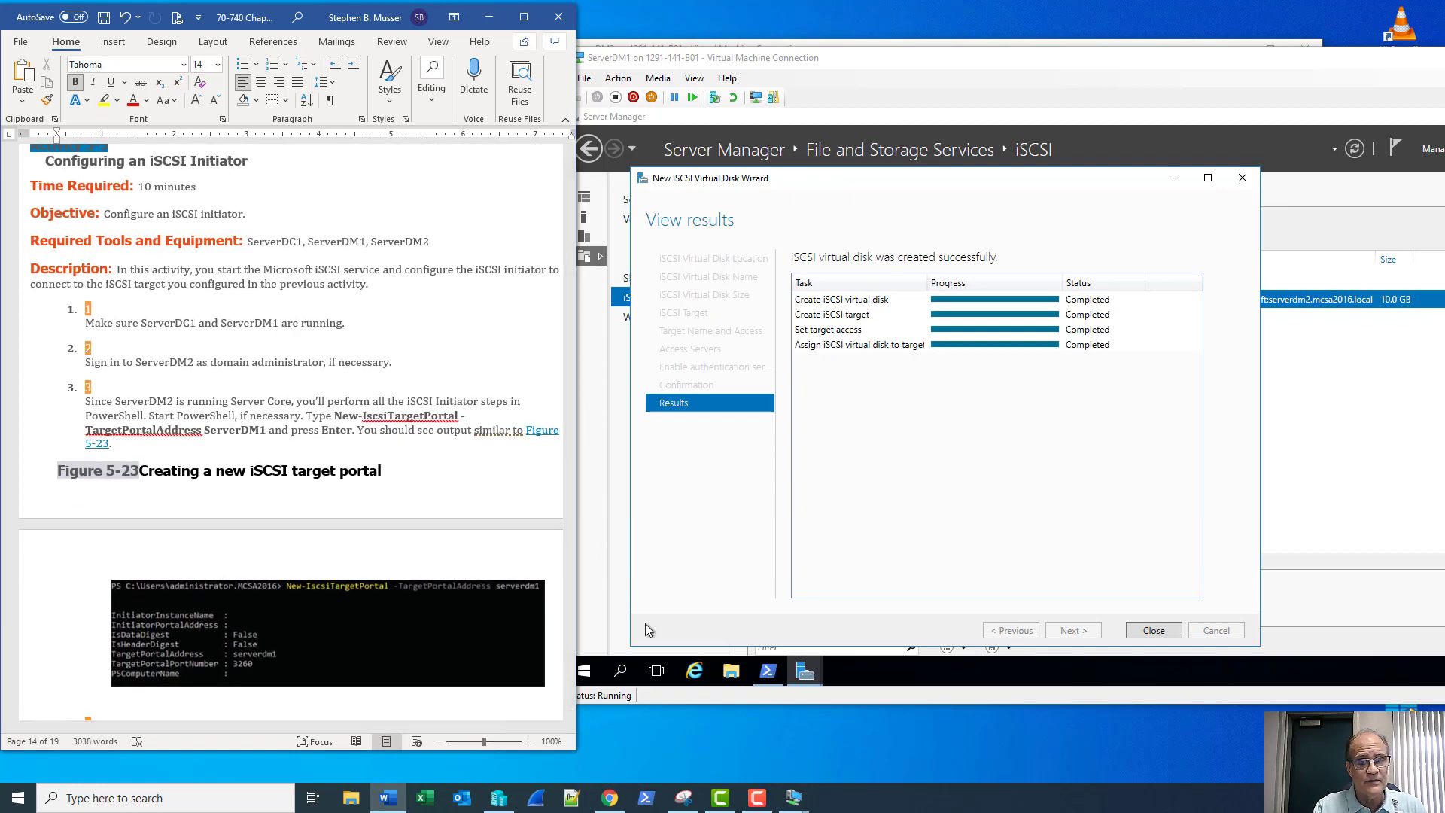
In ServerDM2 PowerShell, run New-IscsiTargetPortal -TargetPortalAddress ServerDM1, creating a port 3260 portal
mouse_move(794, 797)
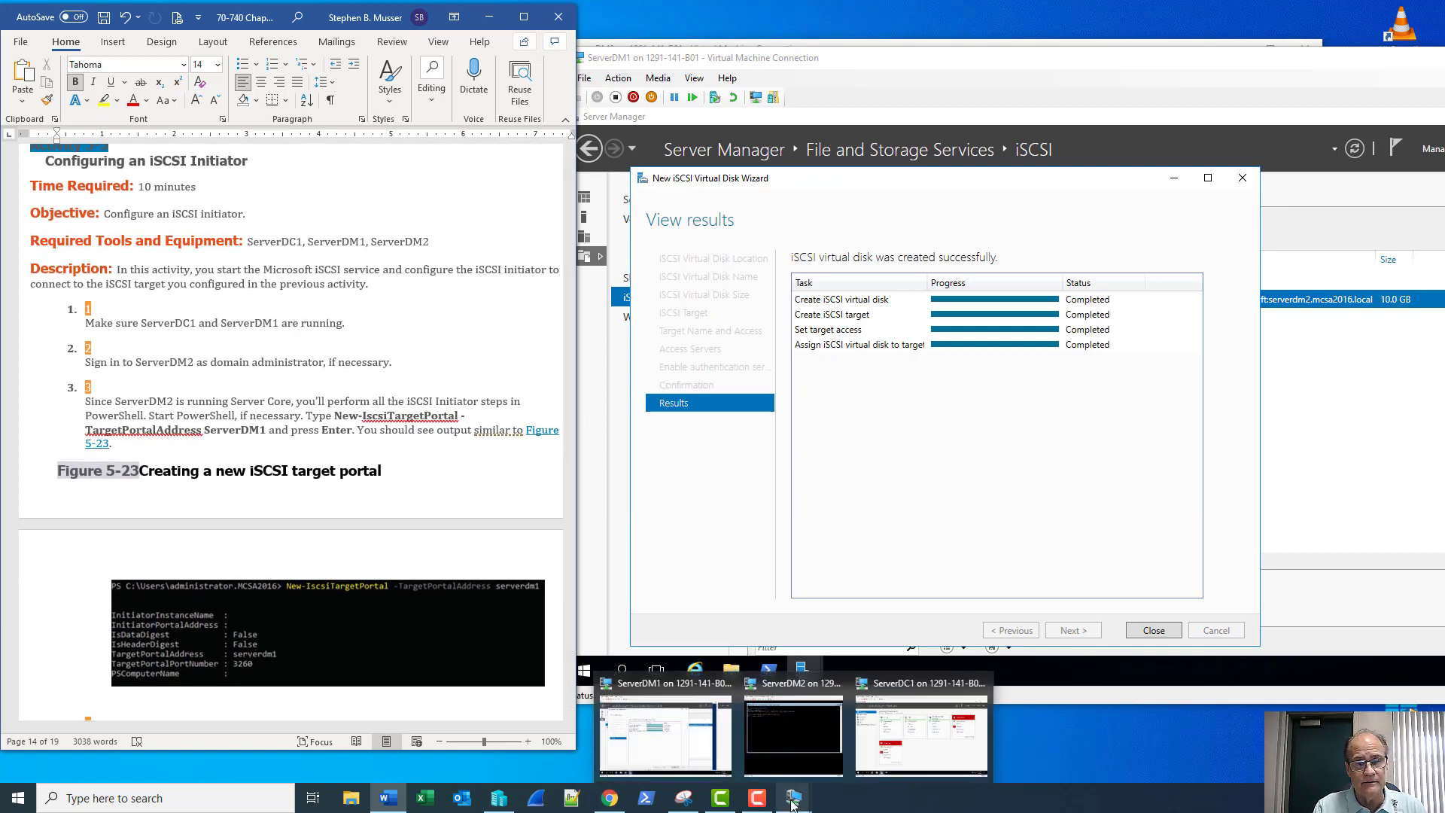
left_click(812, 748)
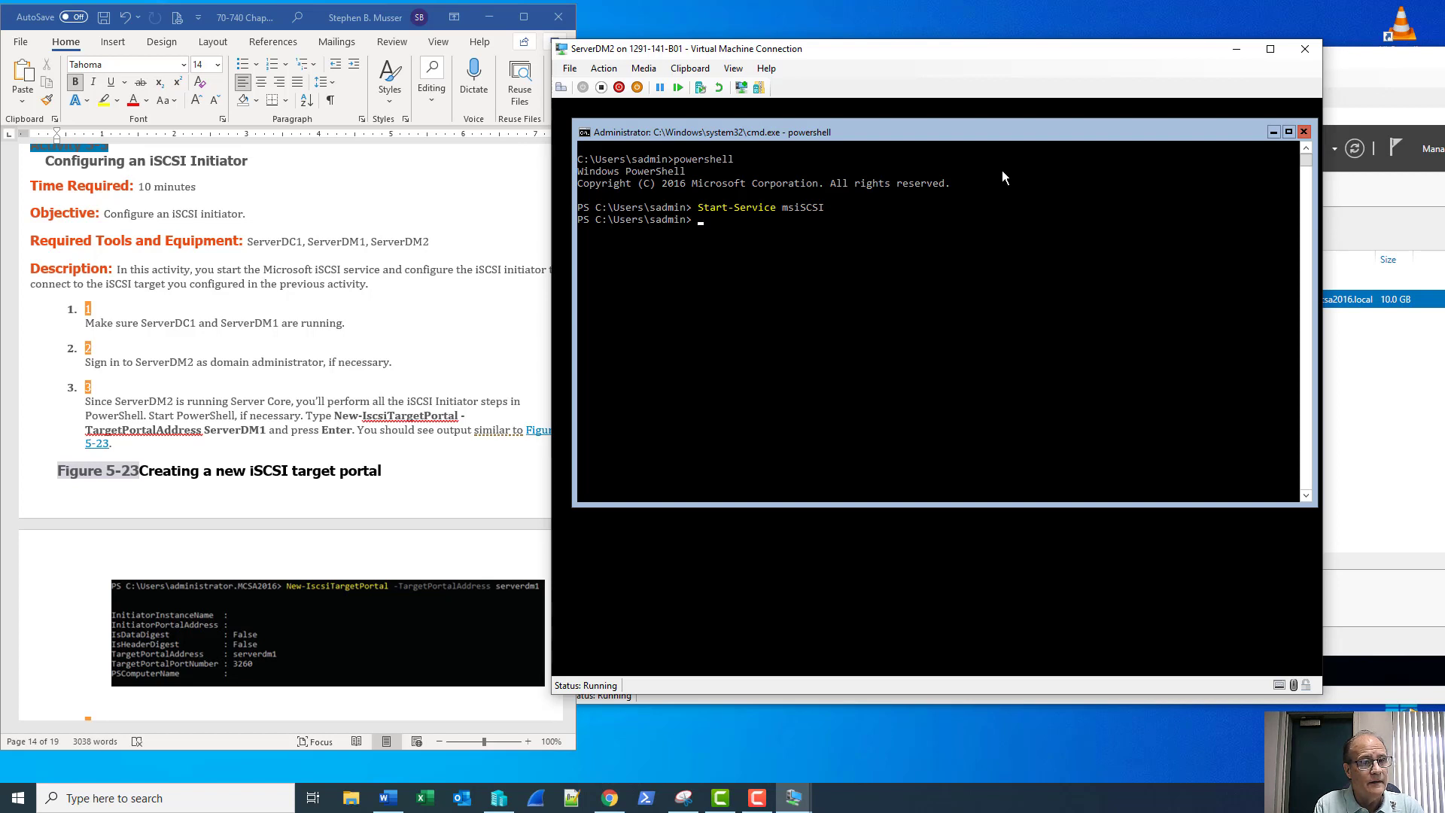
type("new-")
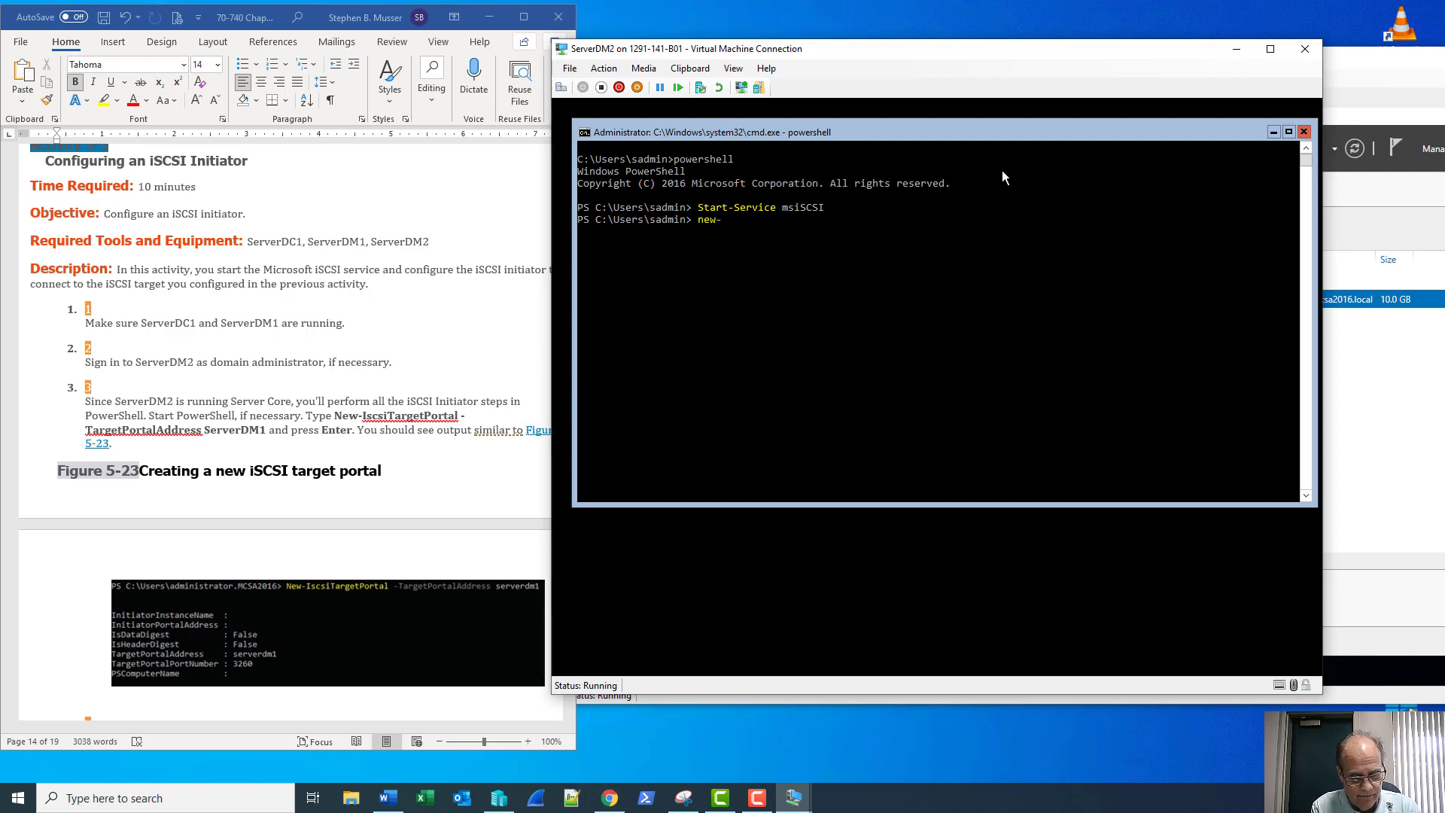
type("isc")
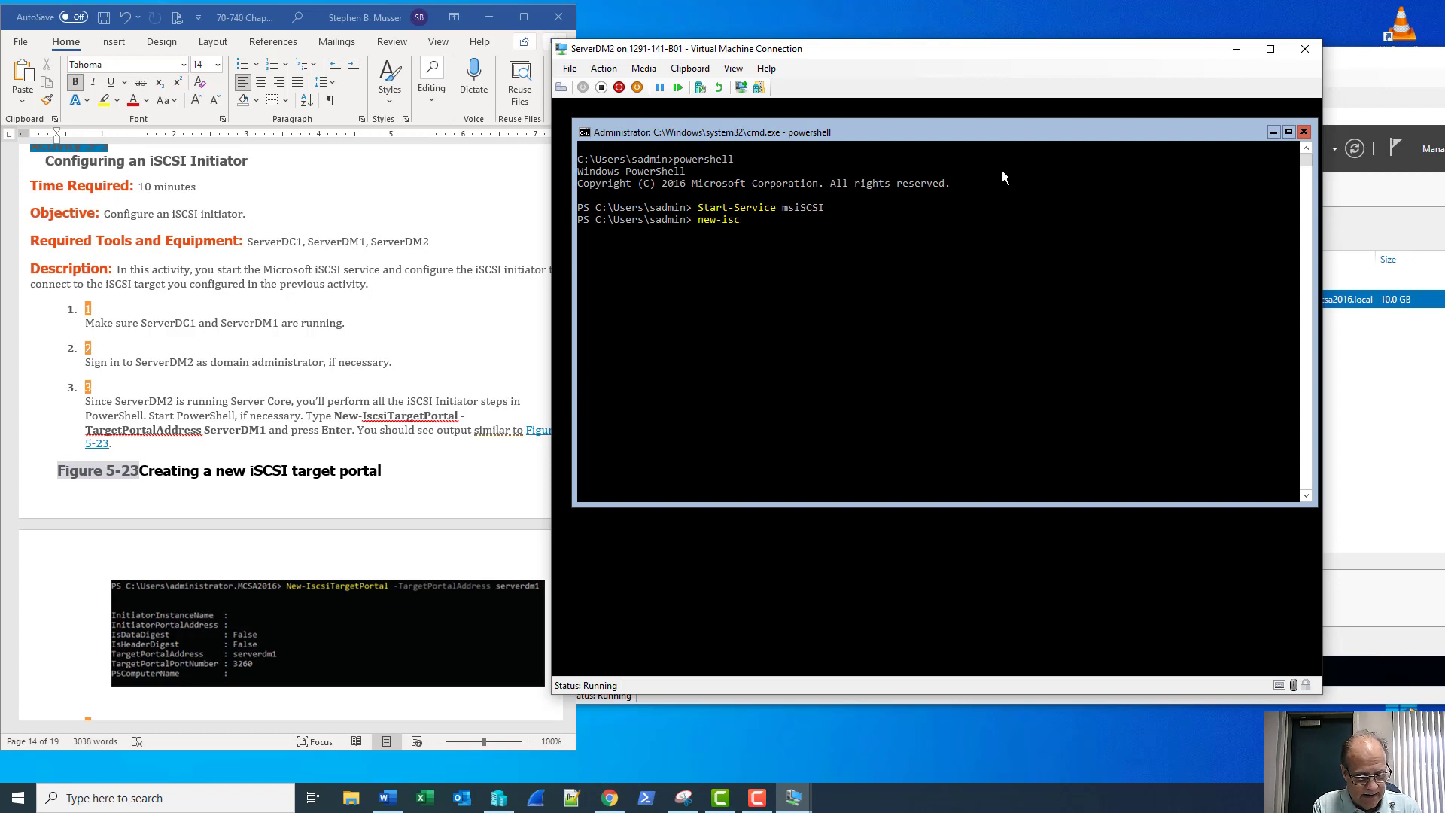
type("si")
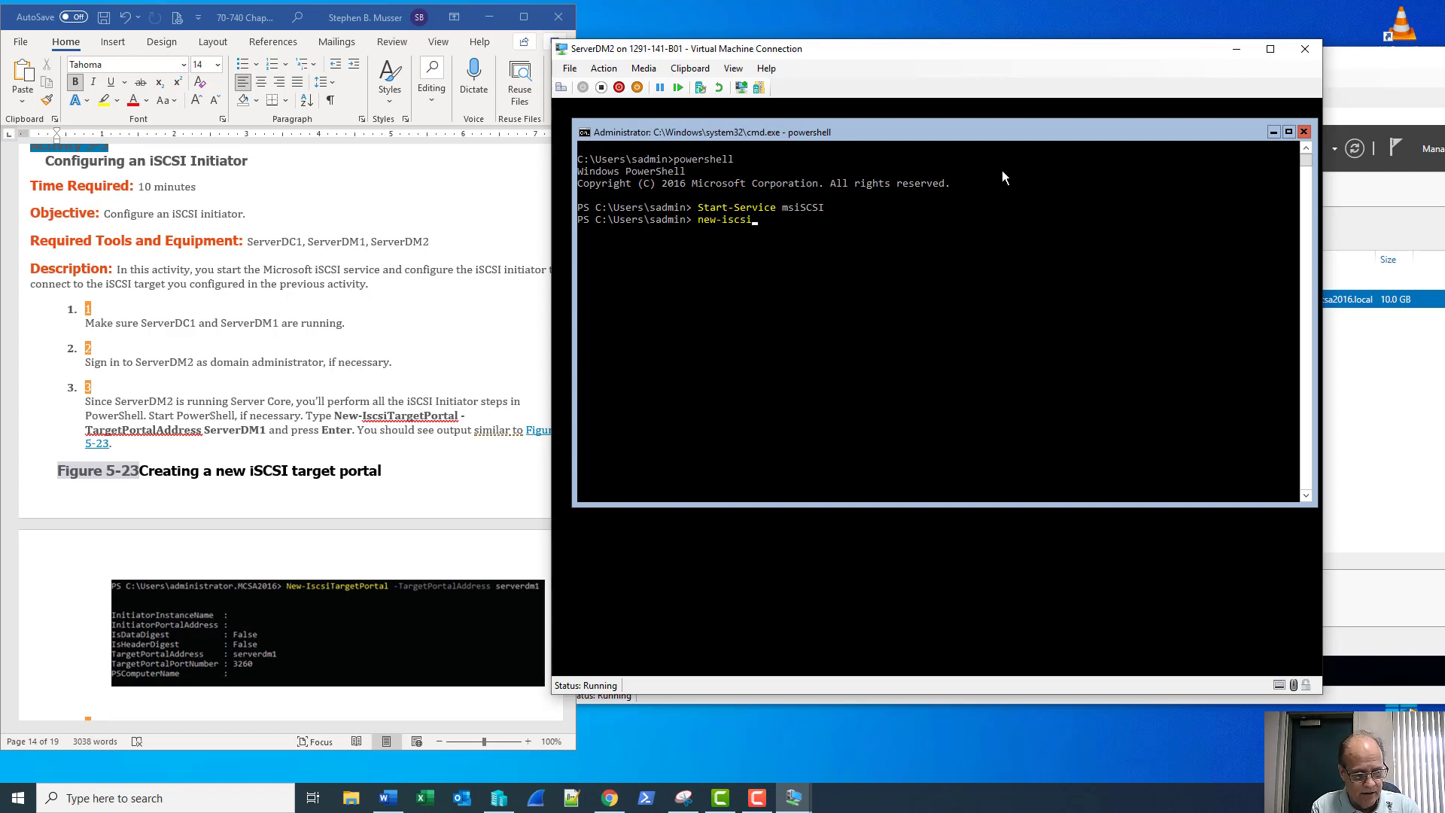
type("targetp")
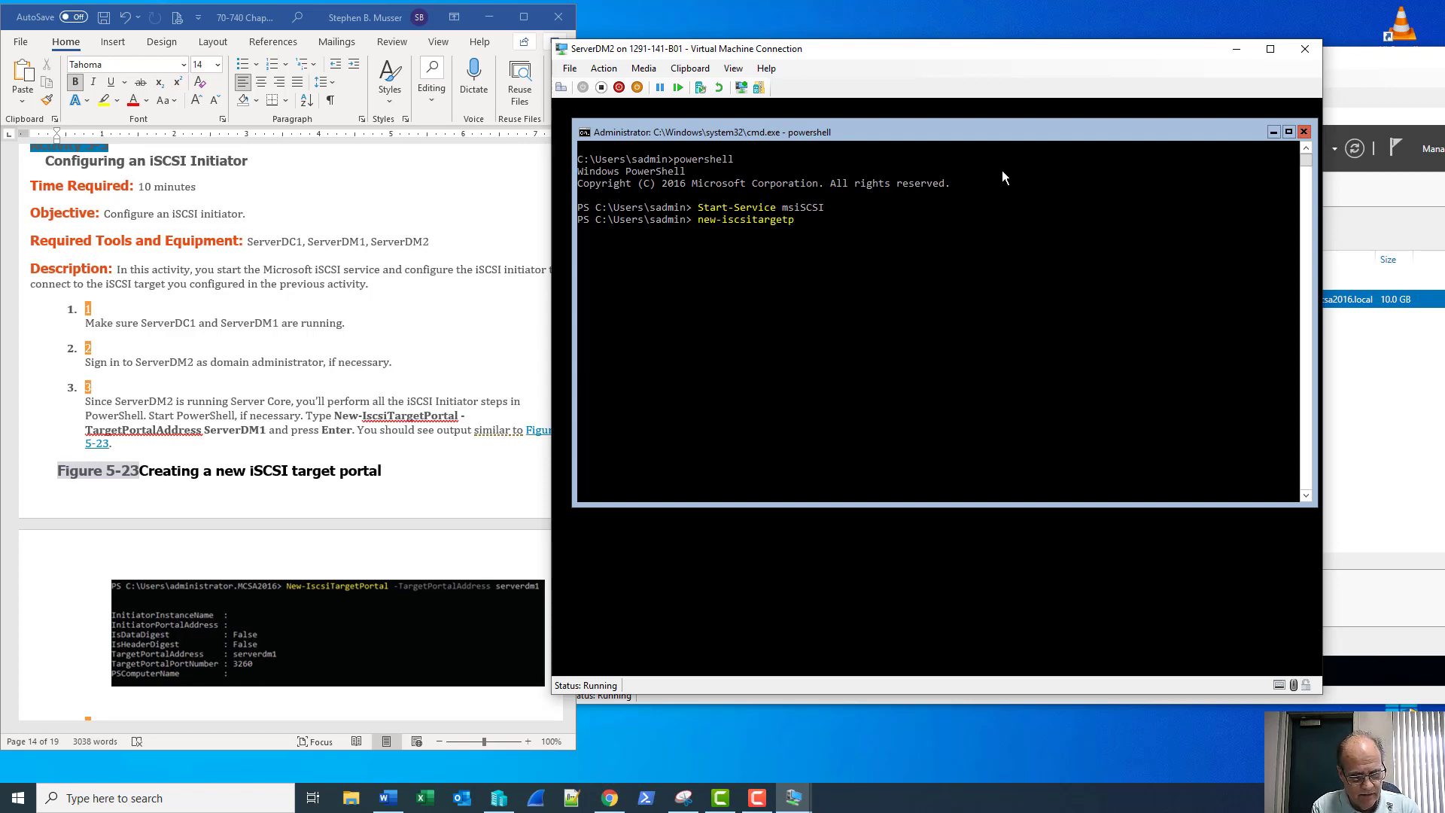
key("Tab")
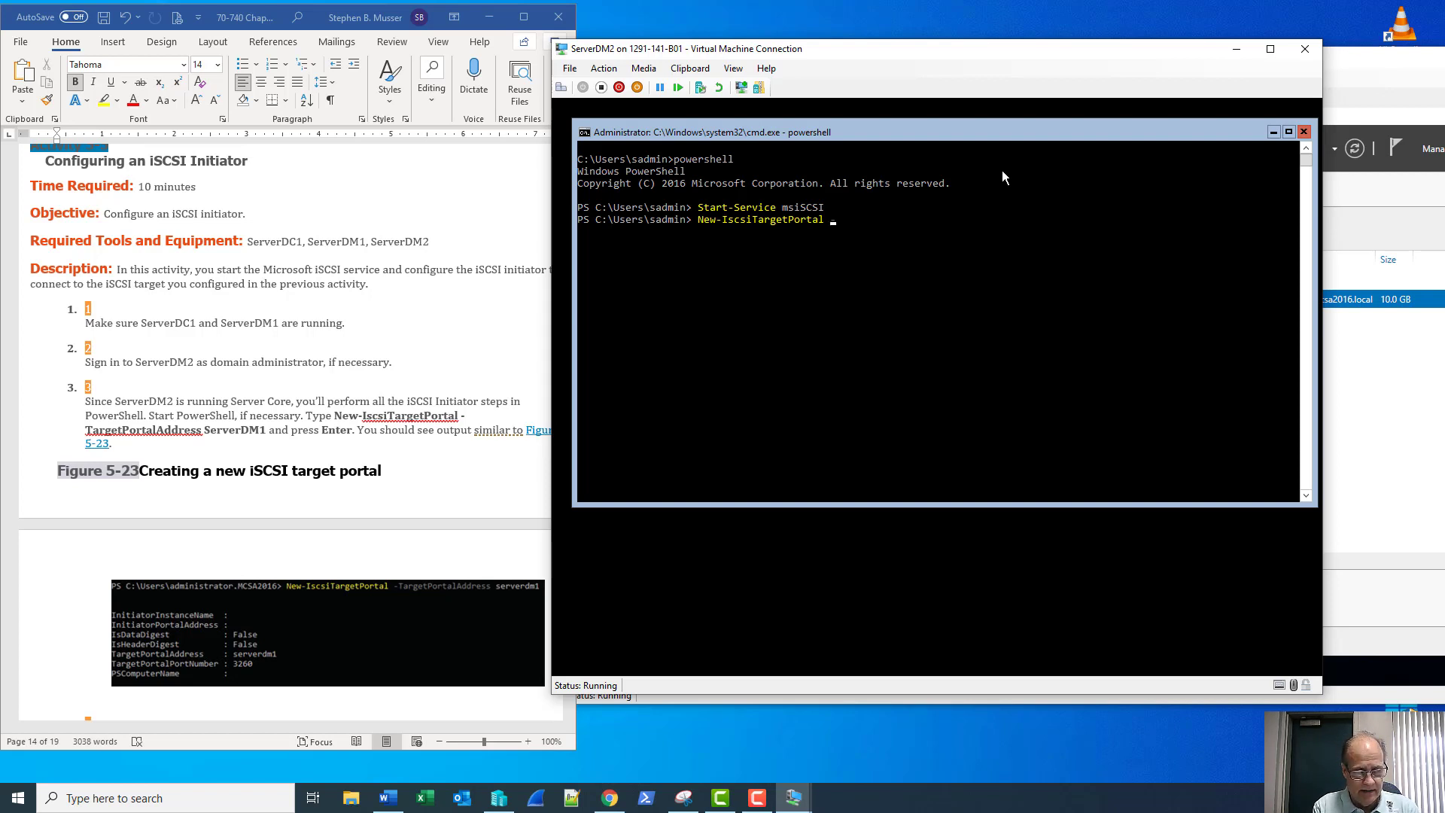
type("-targ")
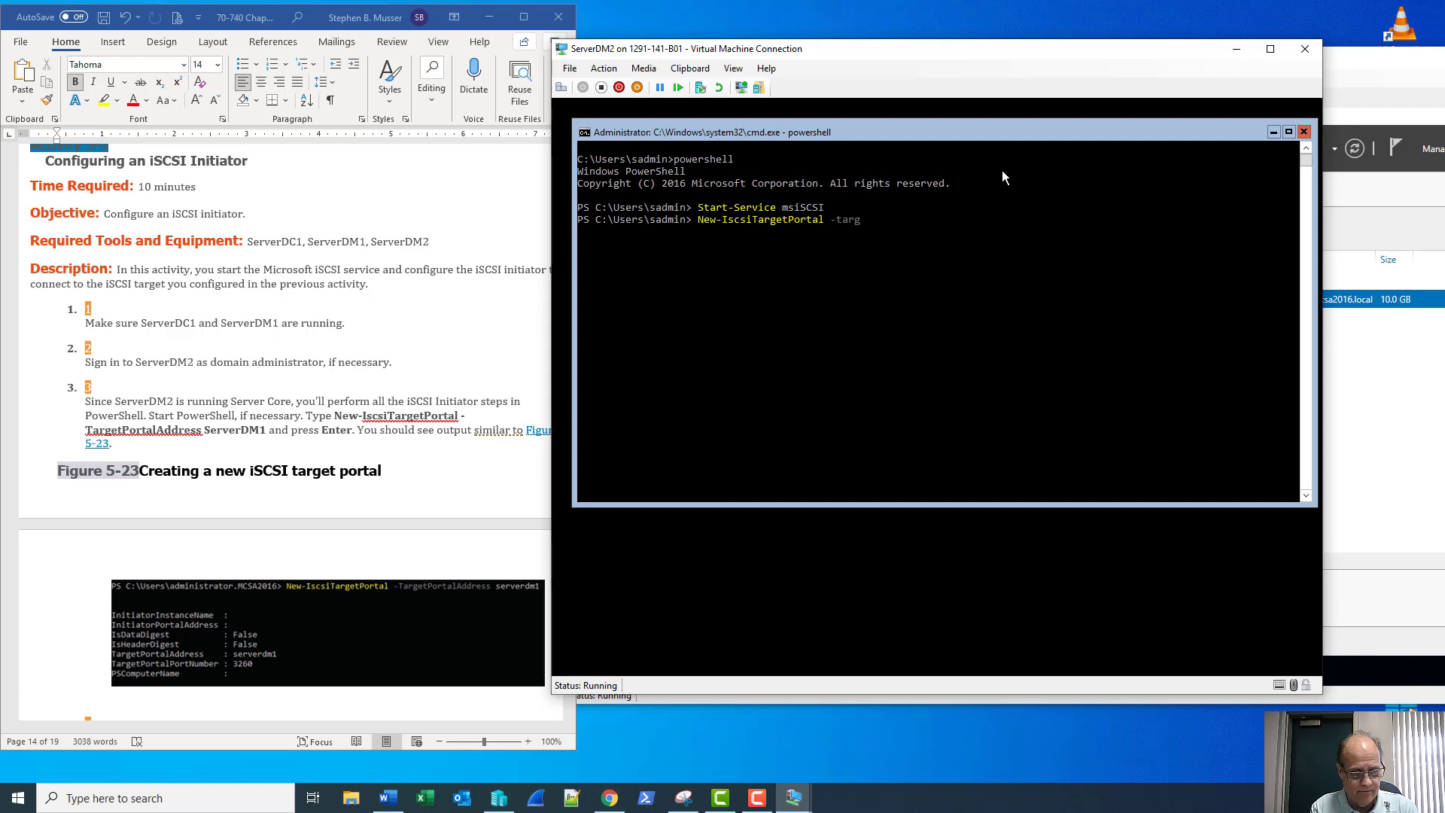
key("Tab")
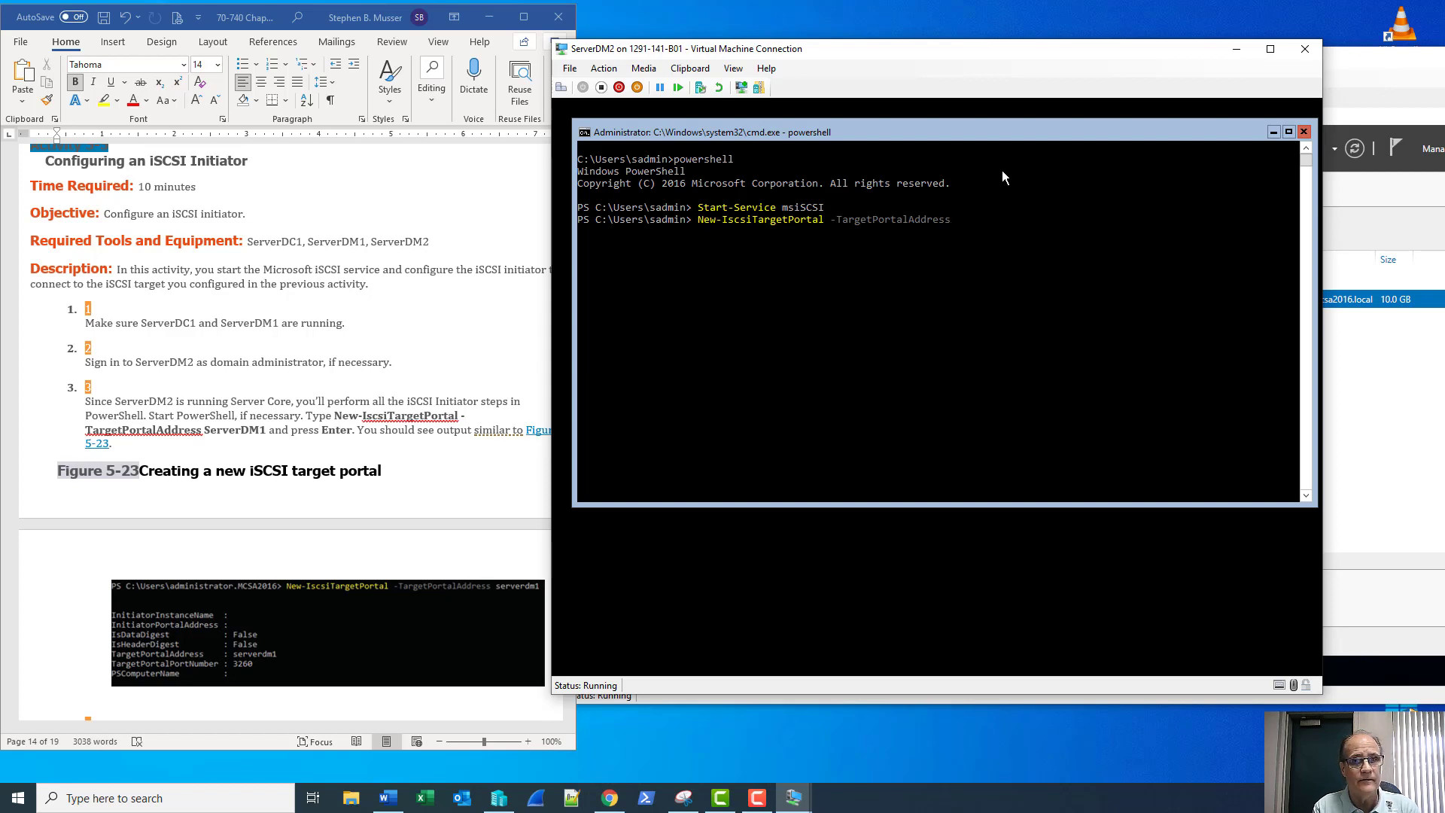
type("Se")
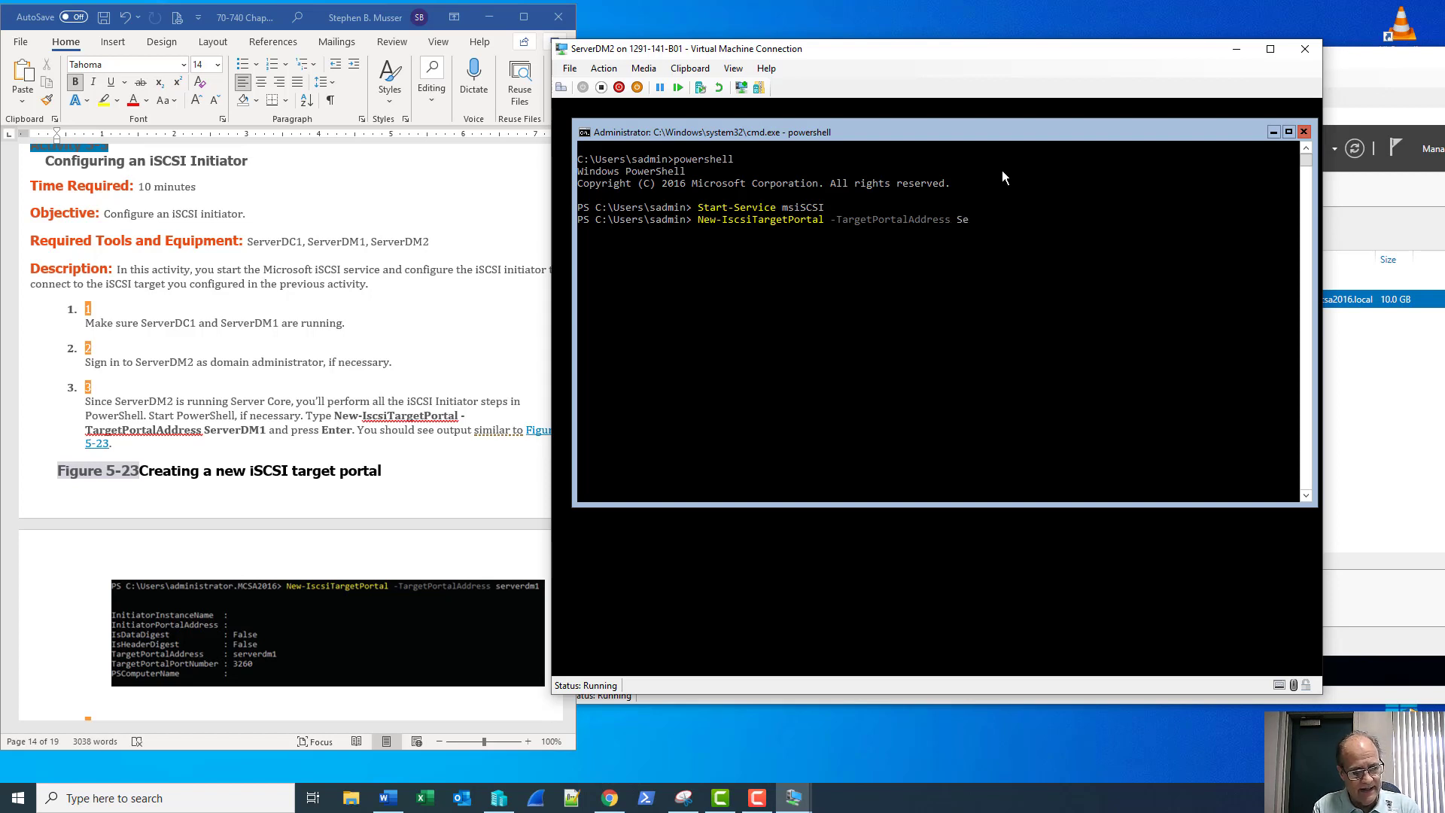
type("rverDM1")
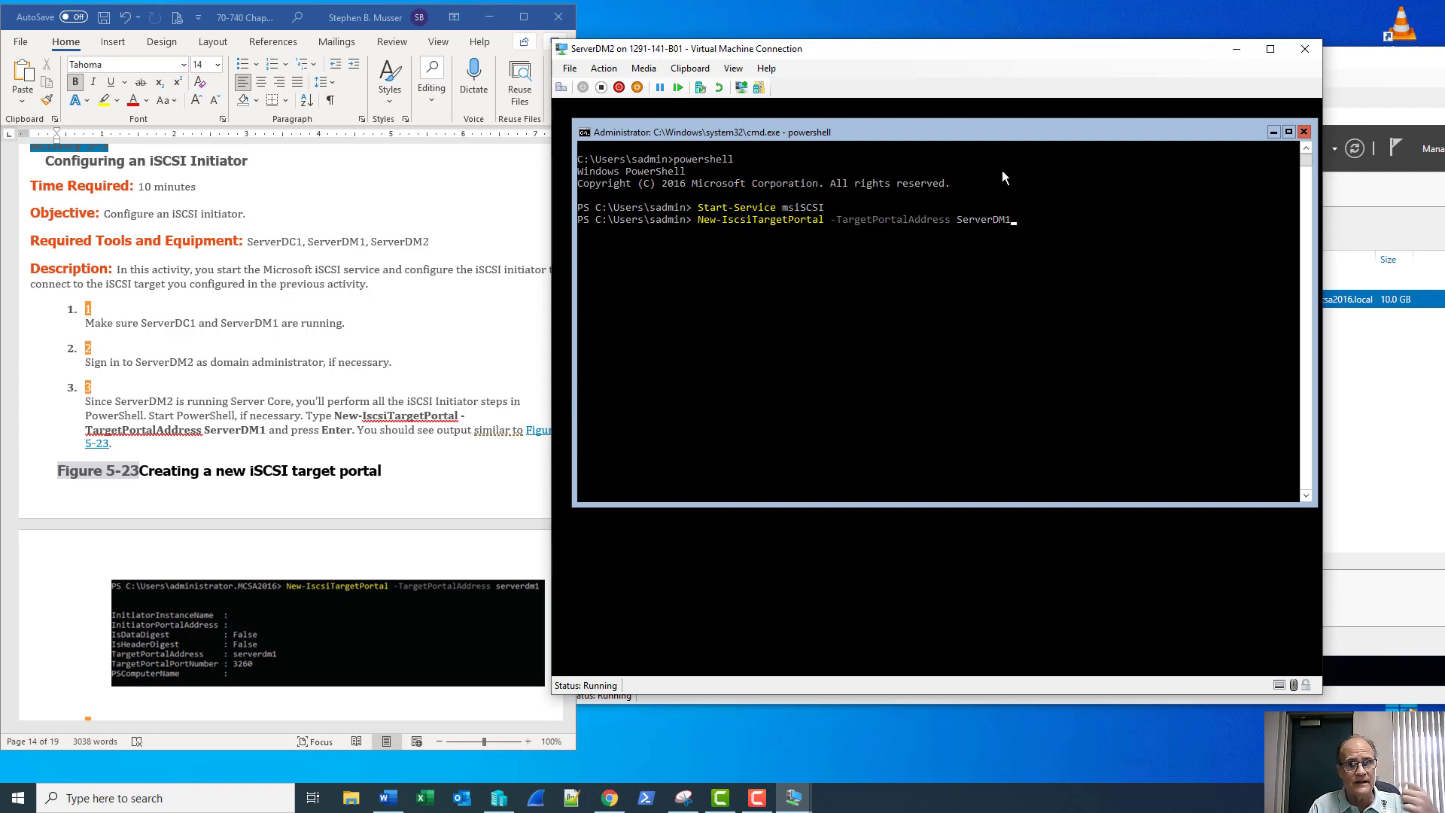
key("Return")
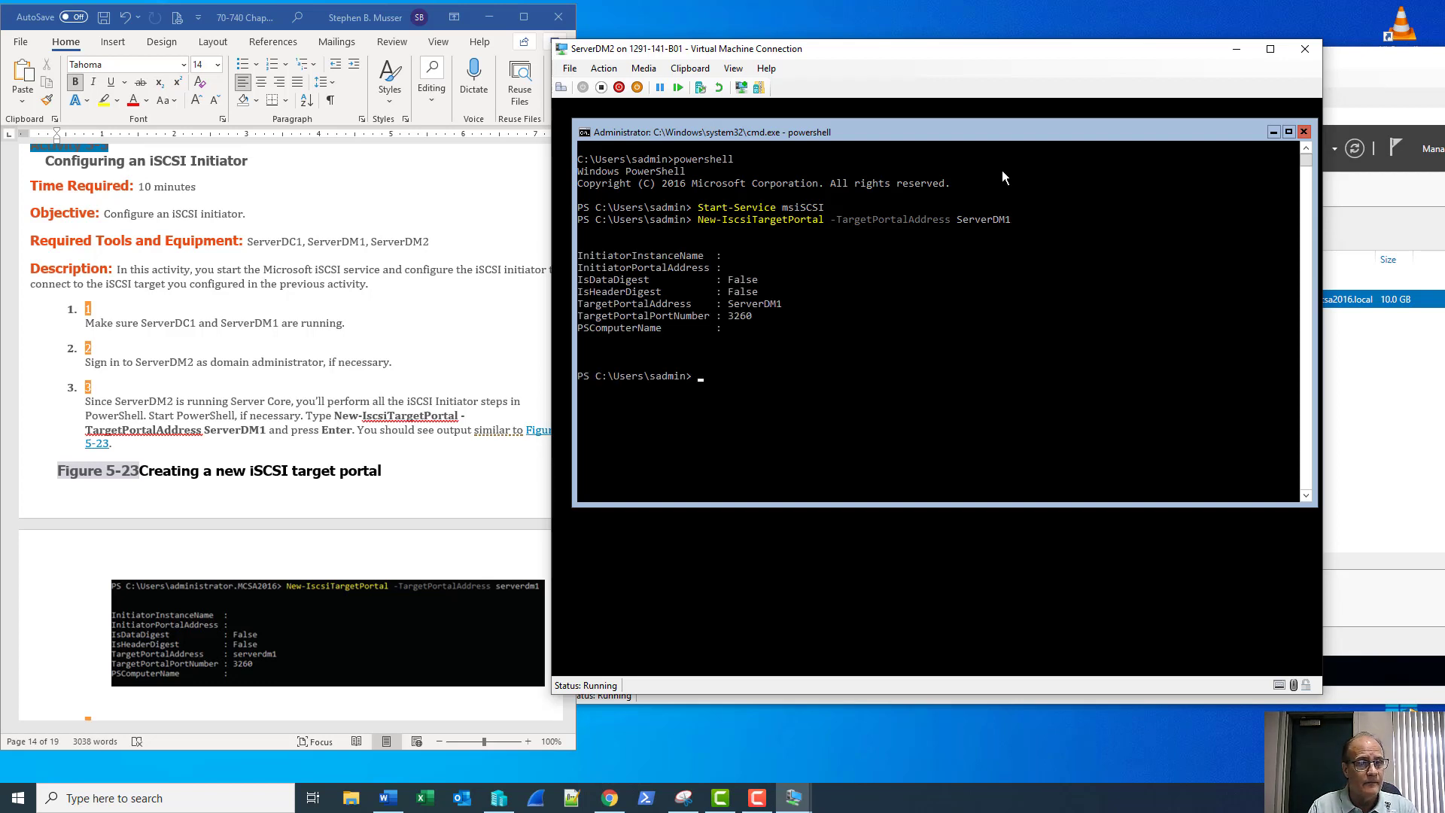
scroll(326, 468, "down", 5)
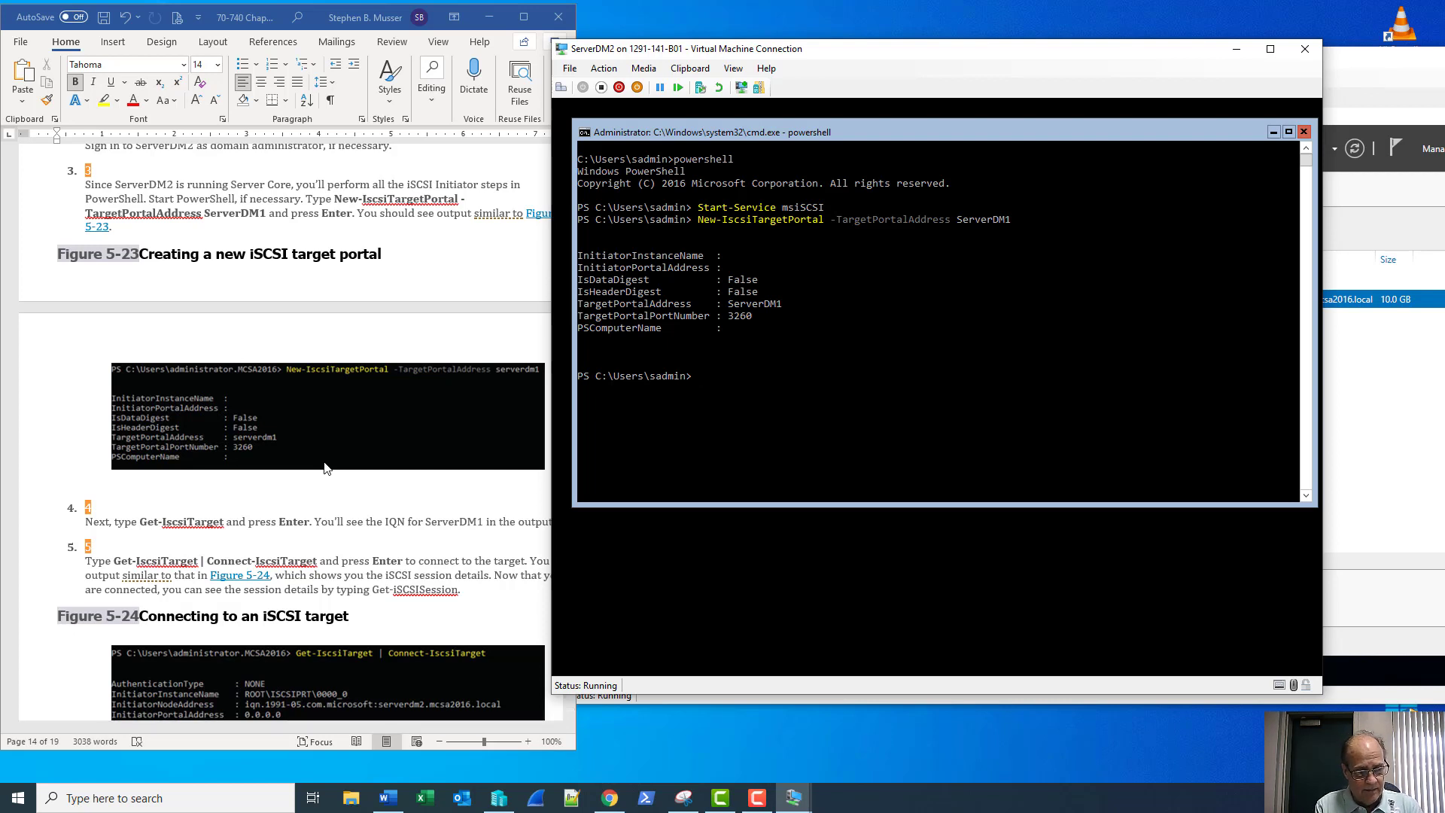
Run Get-IscsiTarget on ServerDM2 to show ServerDM1's target IQN with IsConnected False
type("get-")
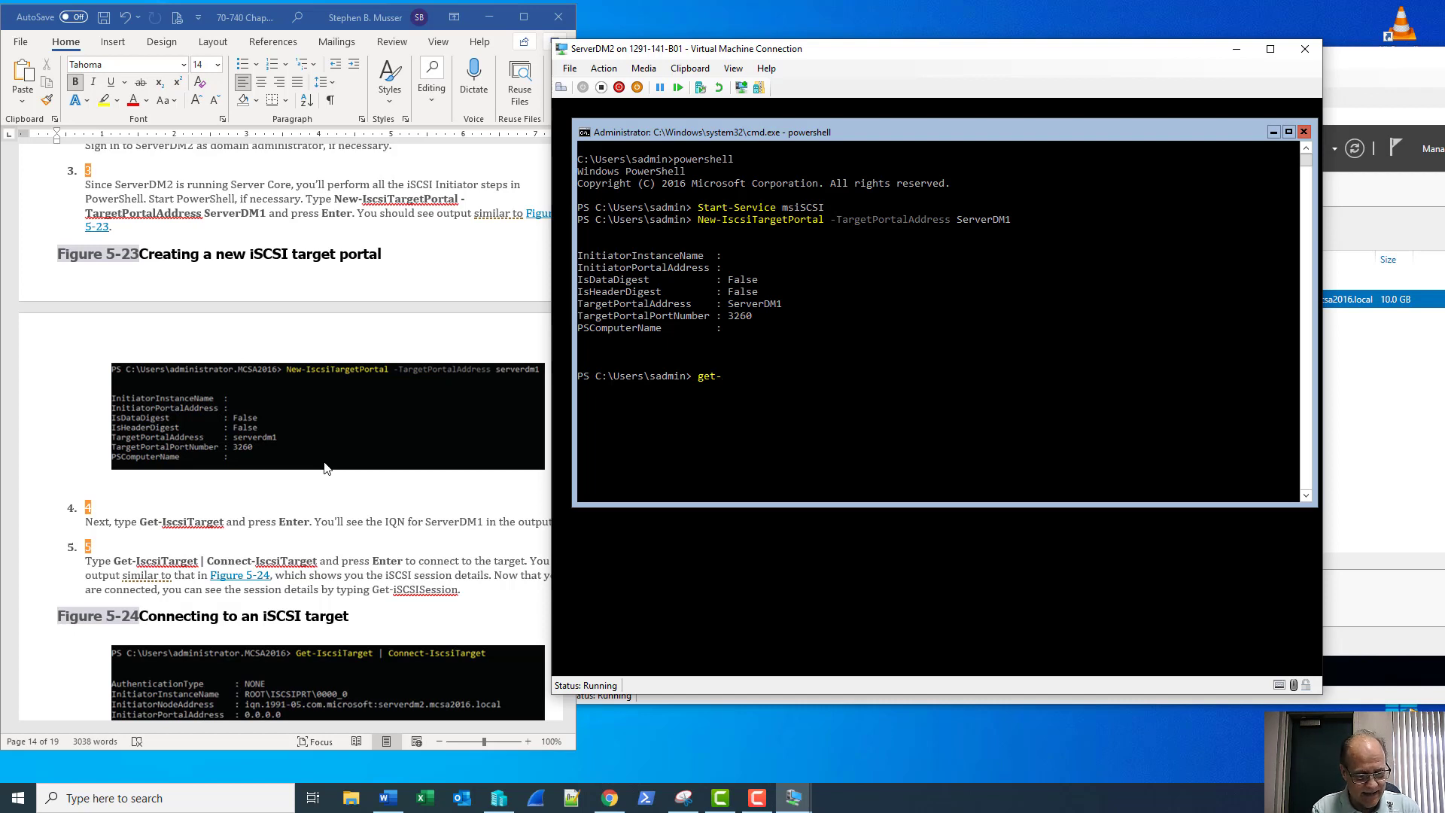
type("isc")
key("Tab")
key("Tab")
key("Tab")
key("Tab")
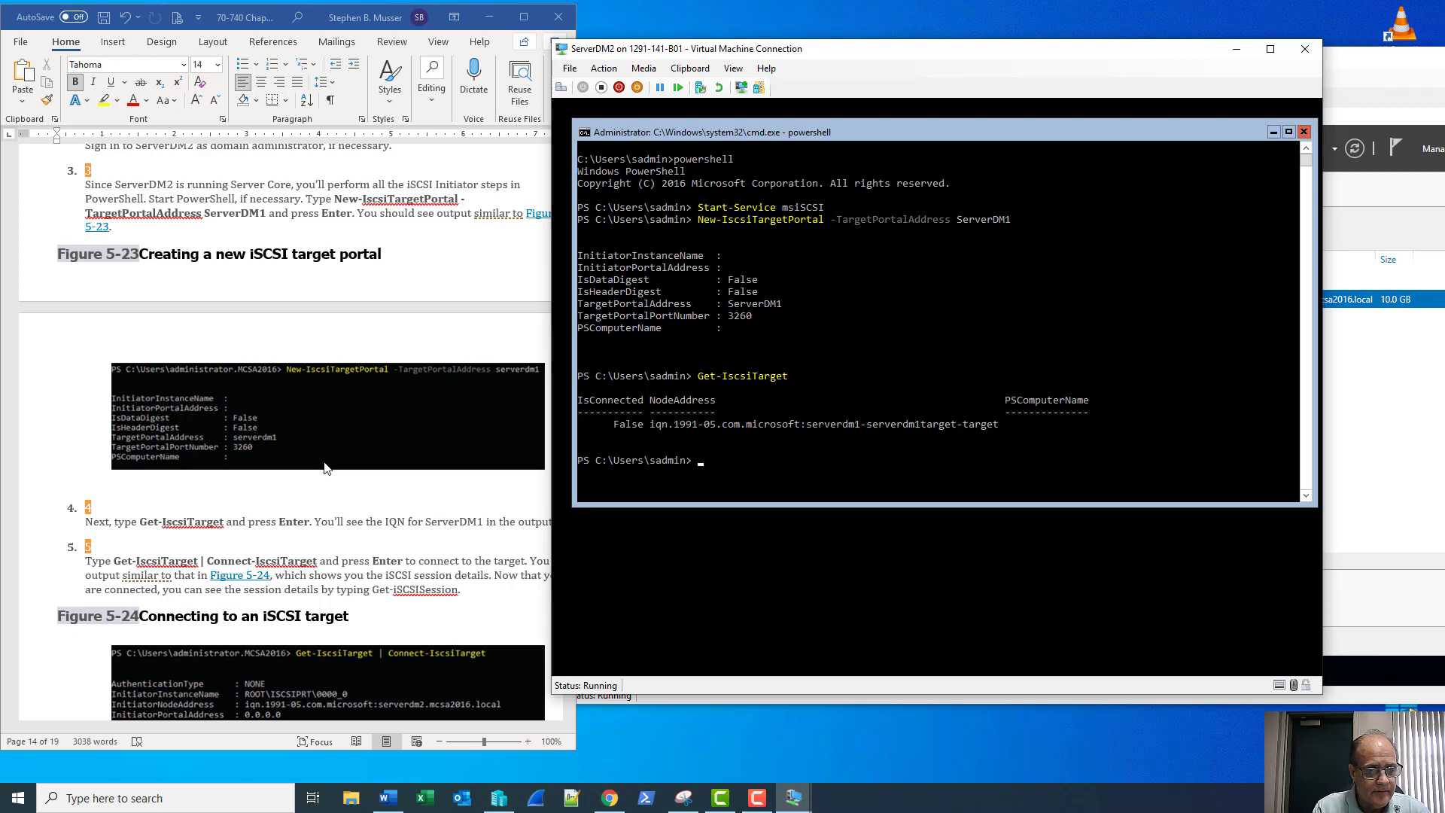
scroll(326, 468, "down", 1)
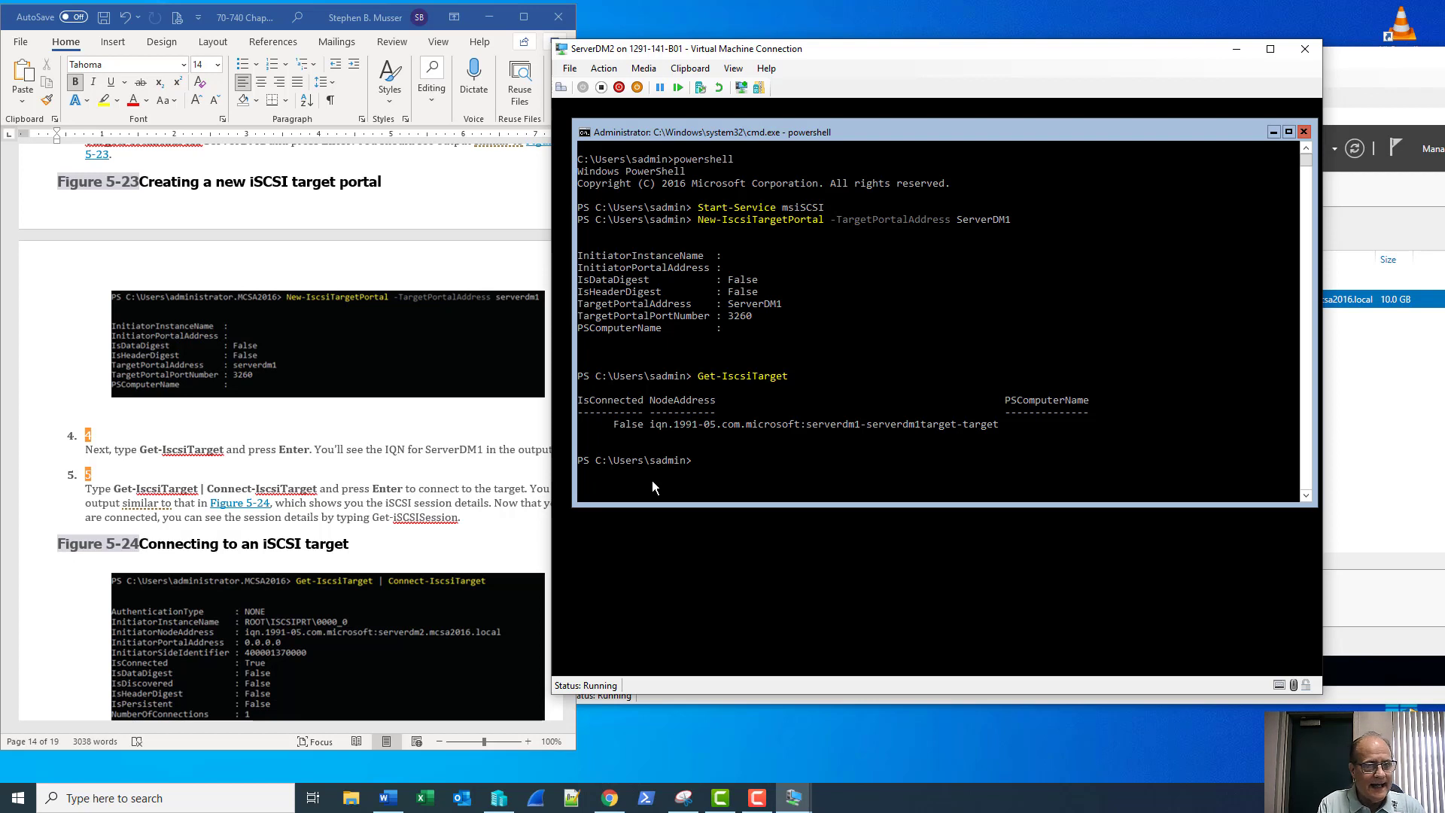
Run Get-IscsiTarget | Connect-IscsiTarget to connect to ServerDM1's target, showing IsConnected True
key("Up")
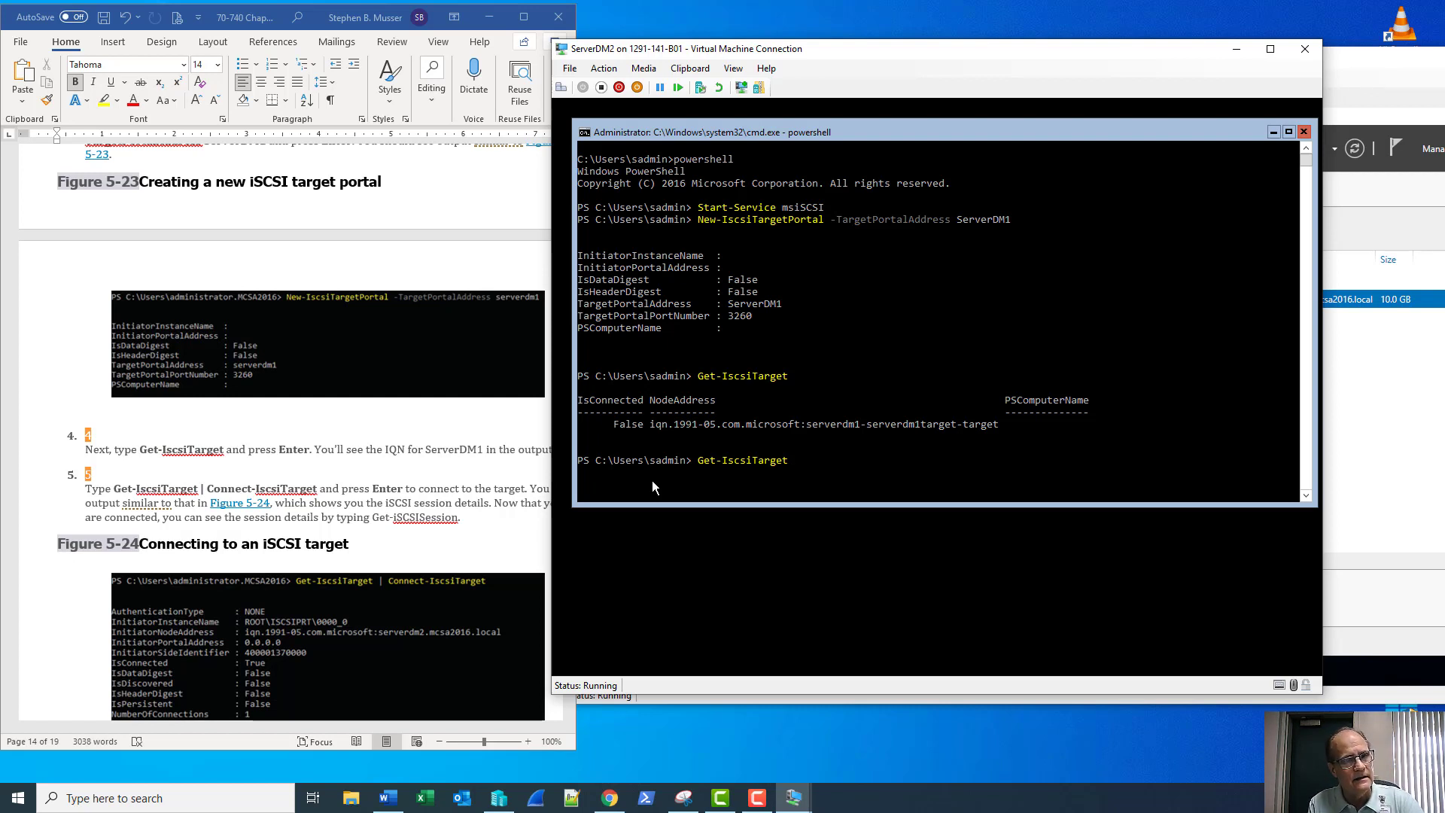
type("|")
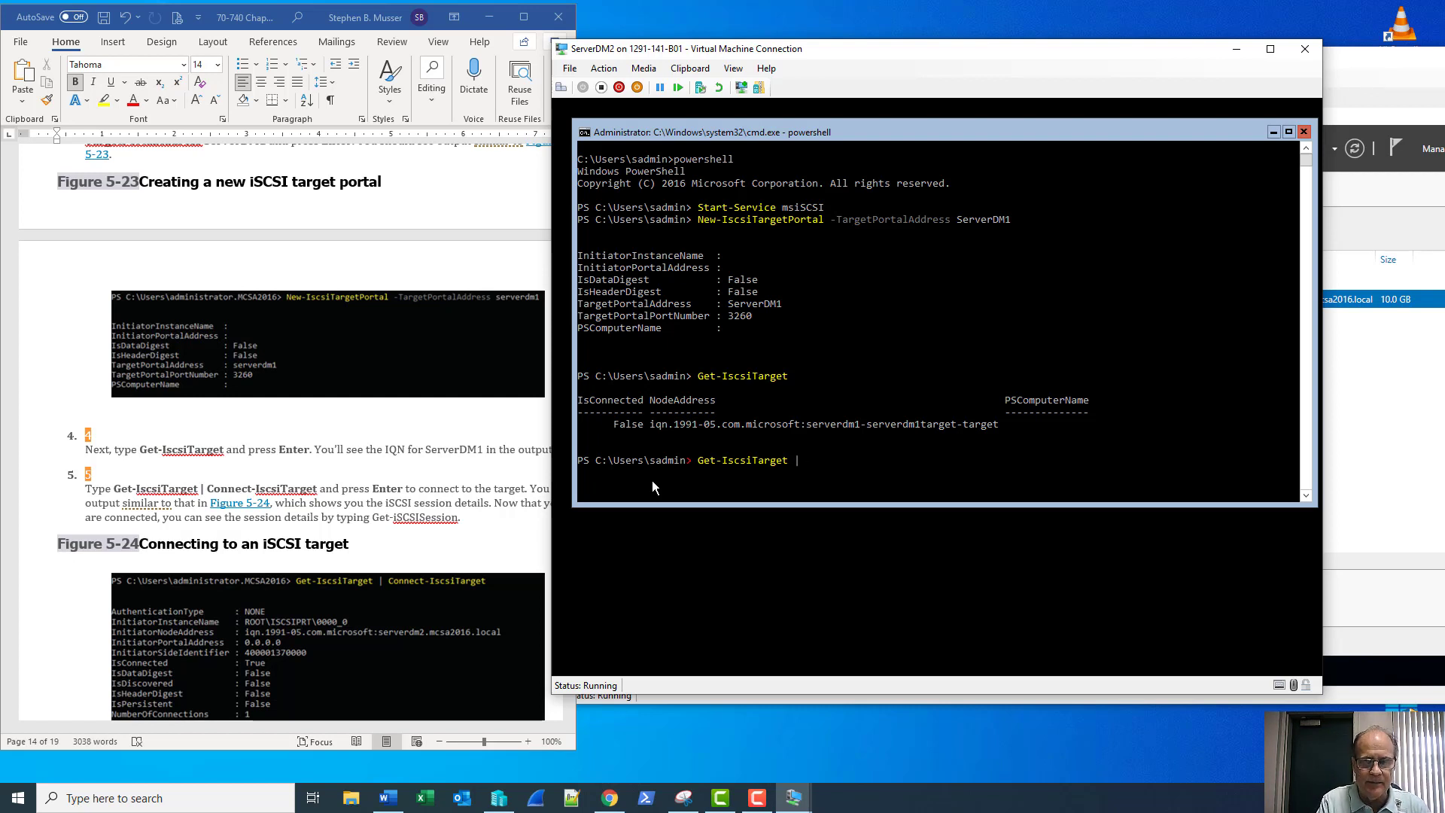
type(" connec")
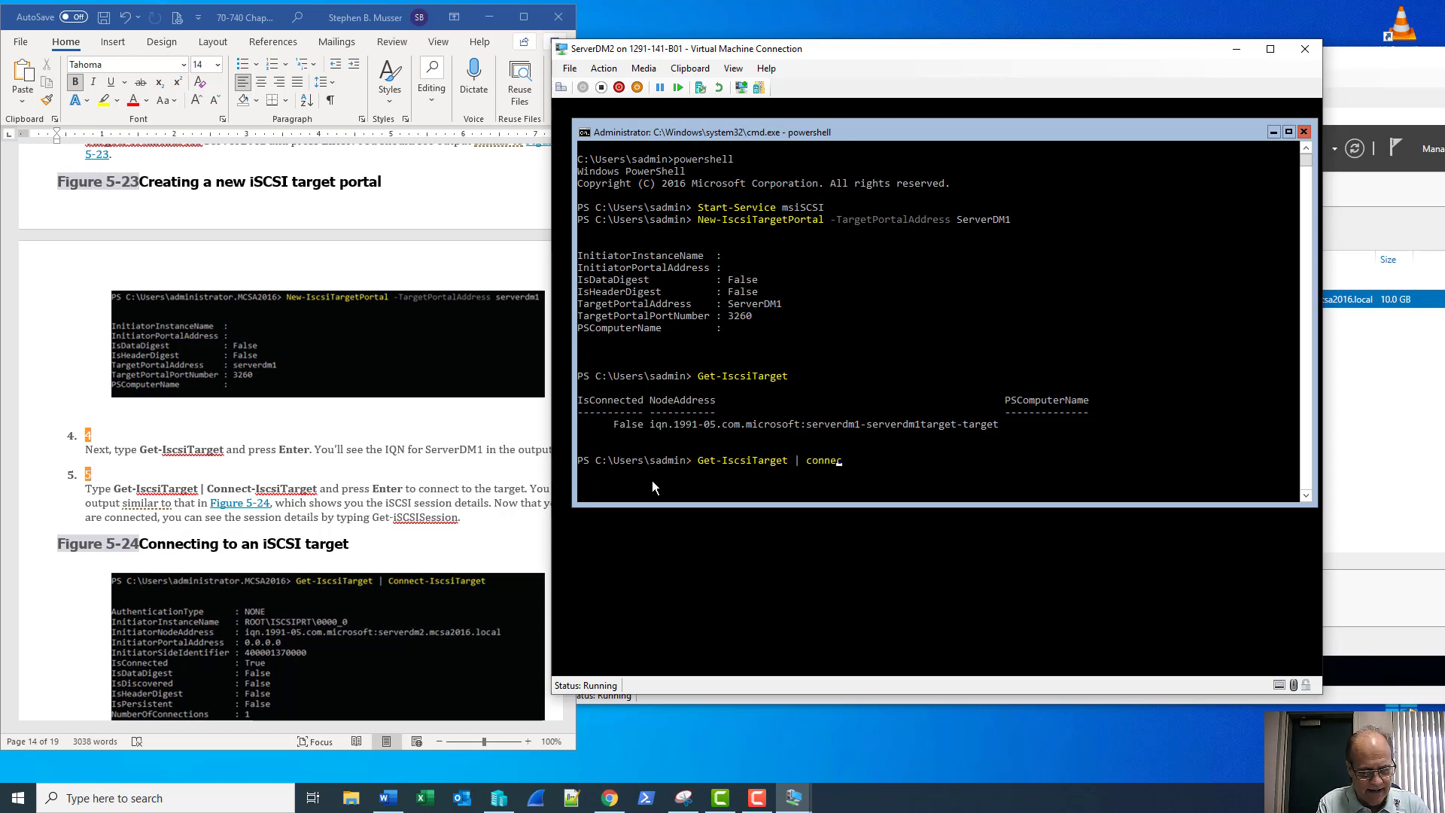
type("t-Isc")
key("Tab")
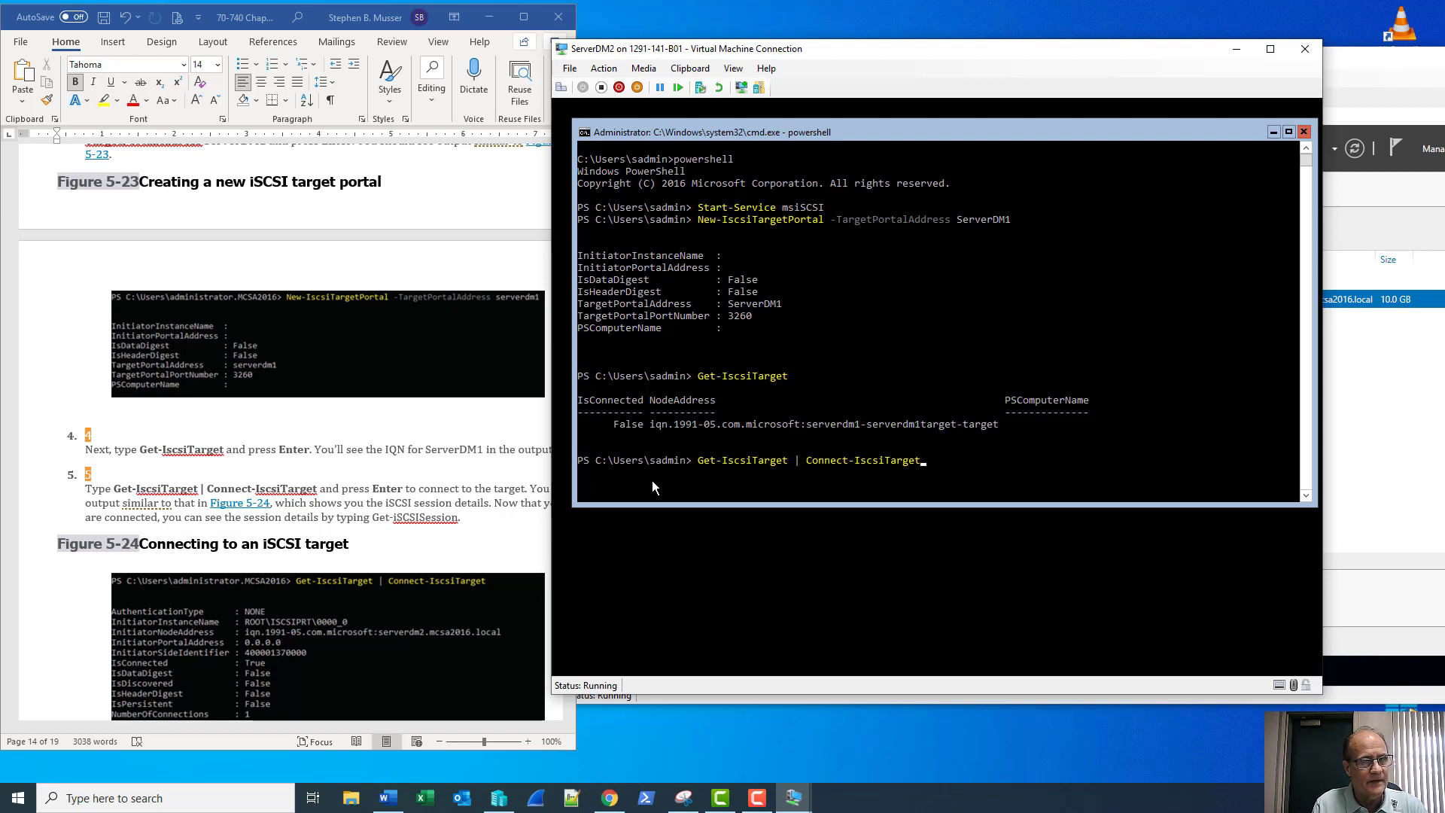
key("Return")
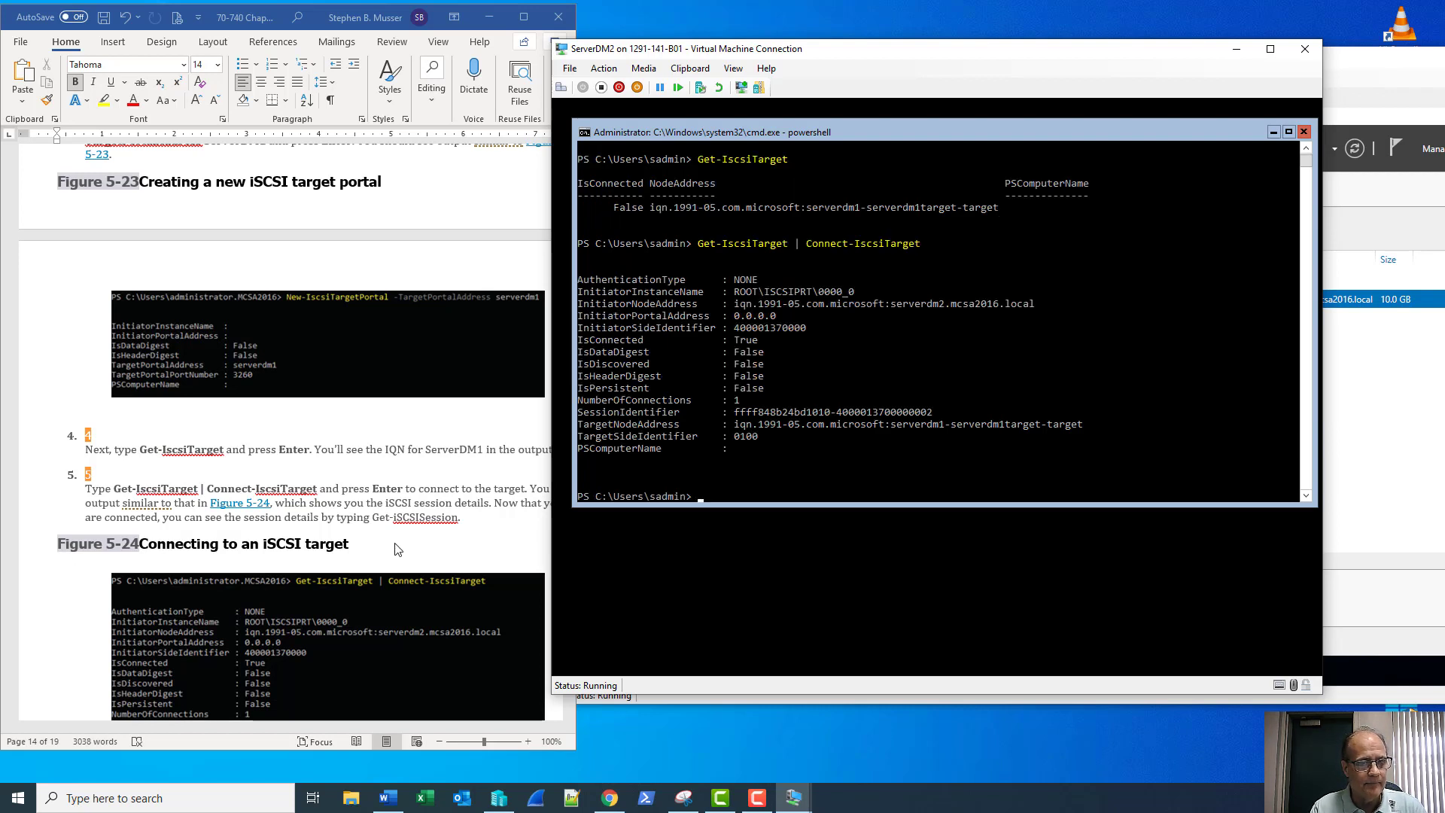
scroll(365, 548, "down", 4)
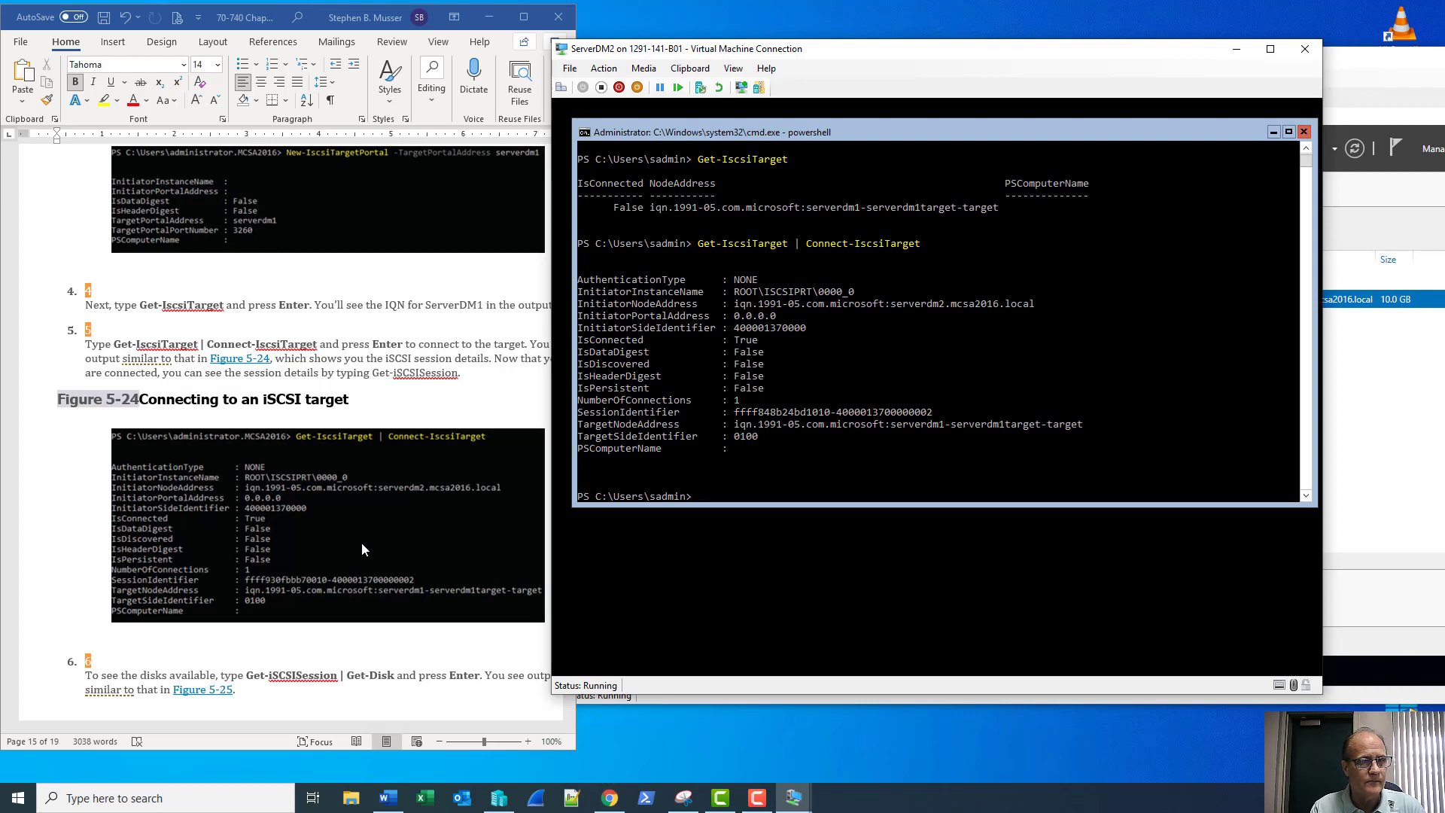
scroll(362, 549, "down", 2)
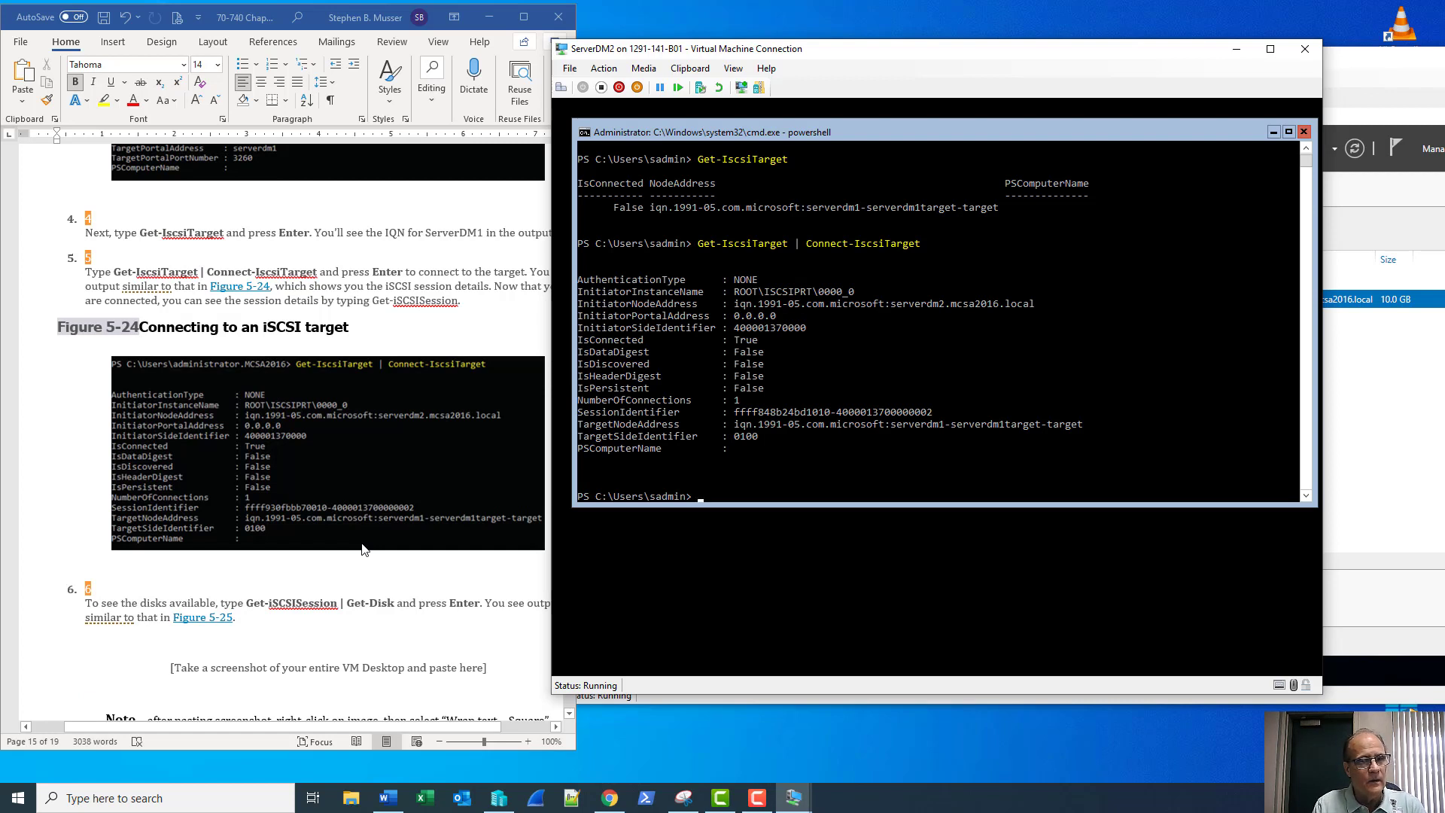
Run Get-IscsiSession to show the current iSCSI session details
type("t-")
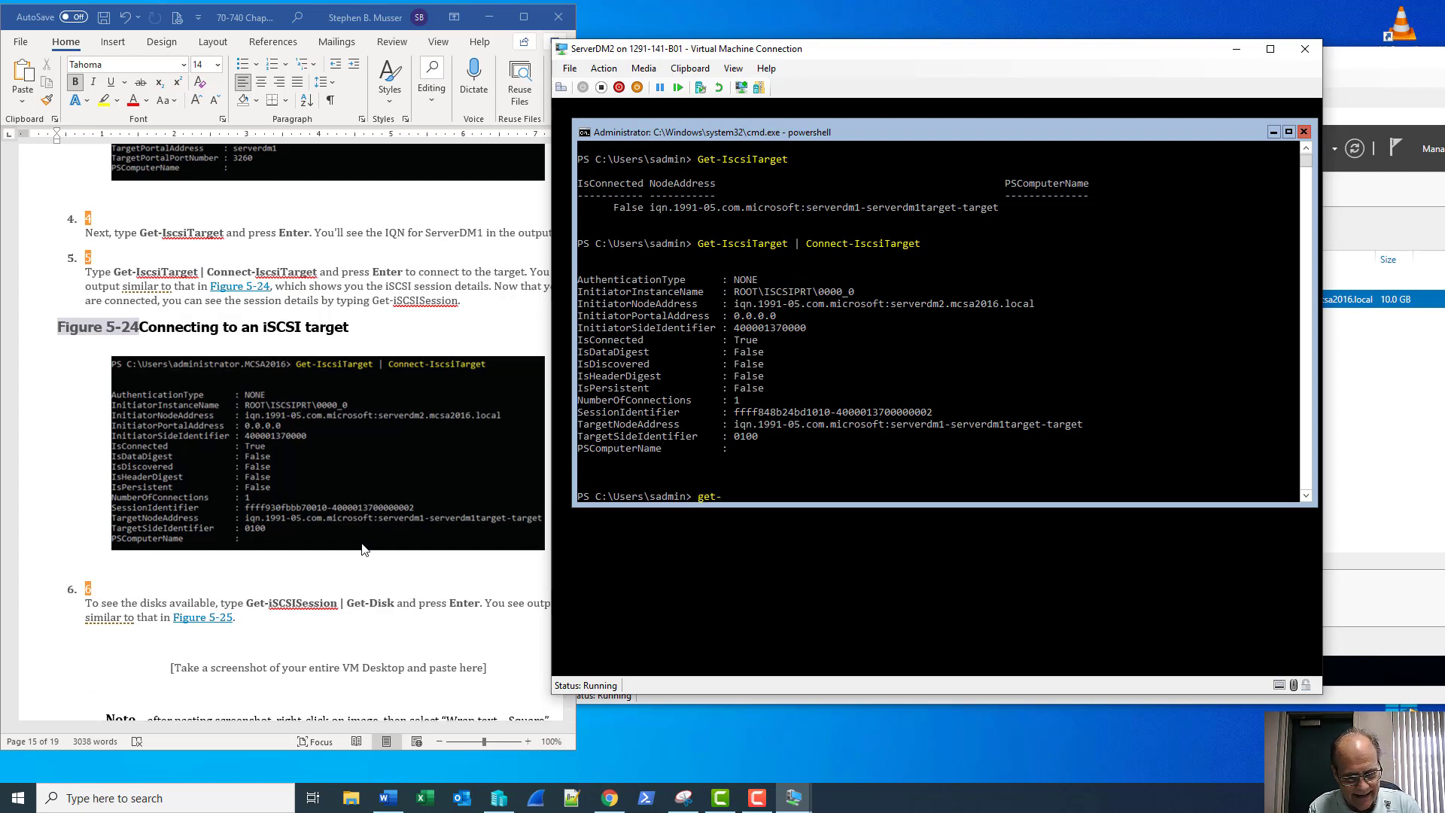
type("iscsic")
key("Tab")
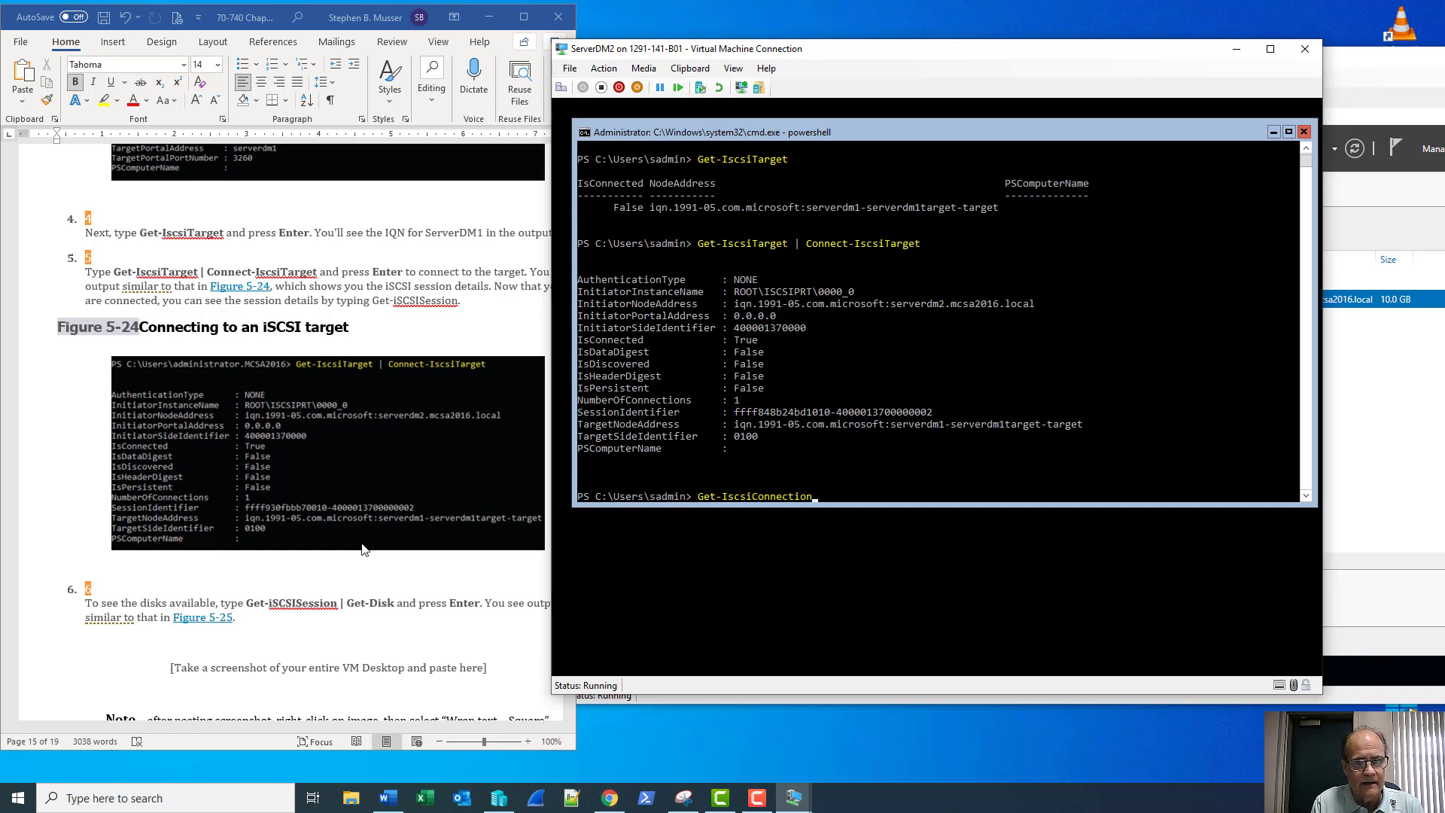
key("Tab")
key("Tab")
key("Tab")
key("shift+Tab")
key("shift+Tab")
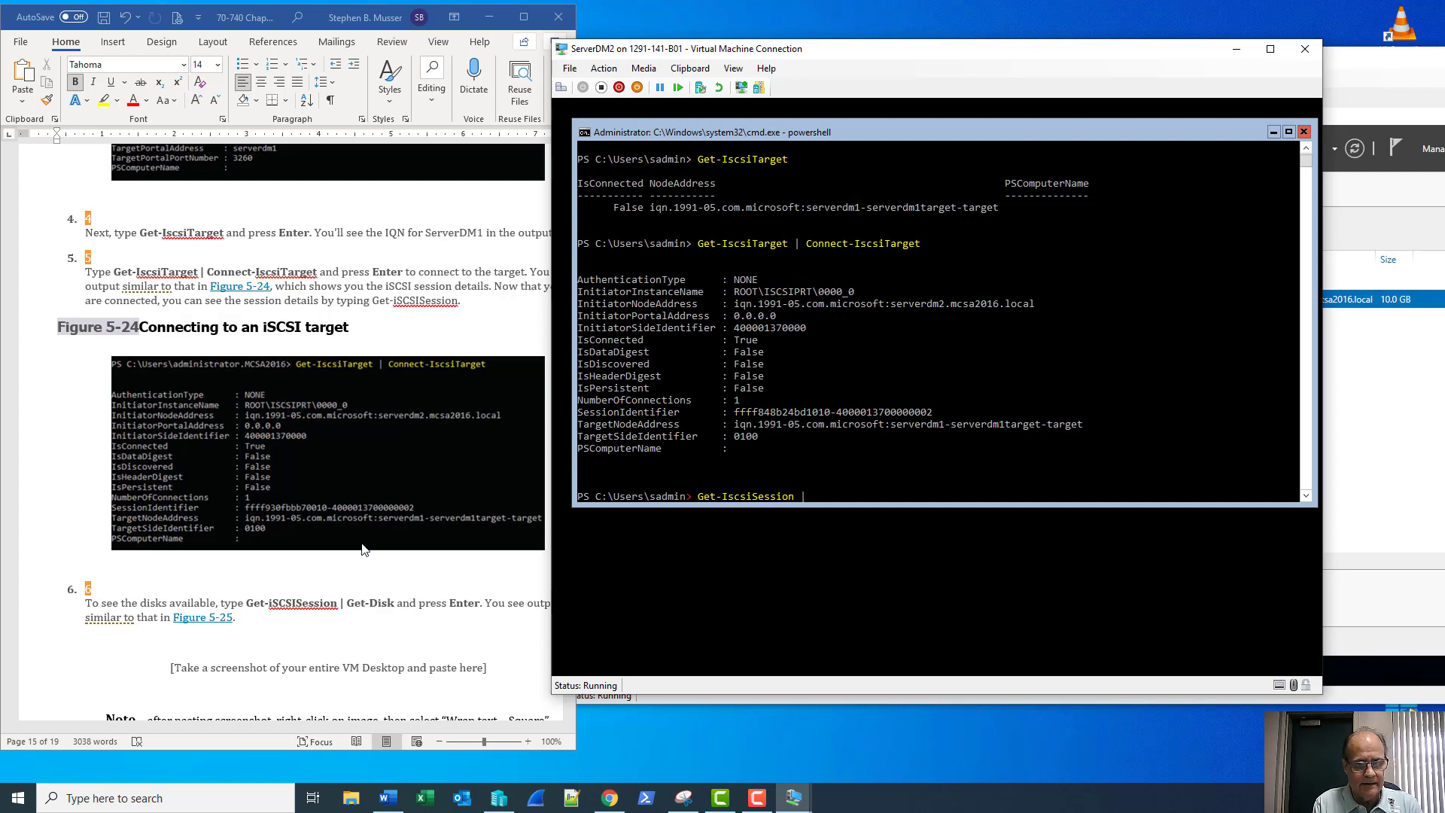
key("Return")
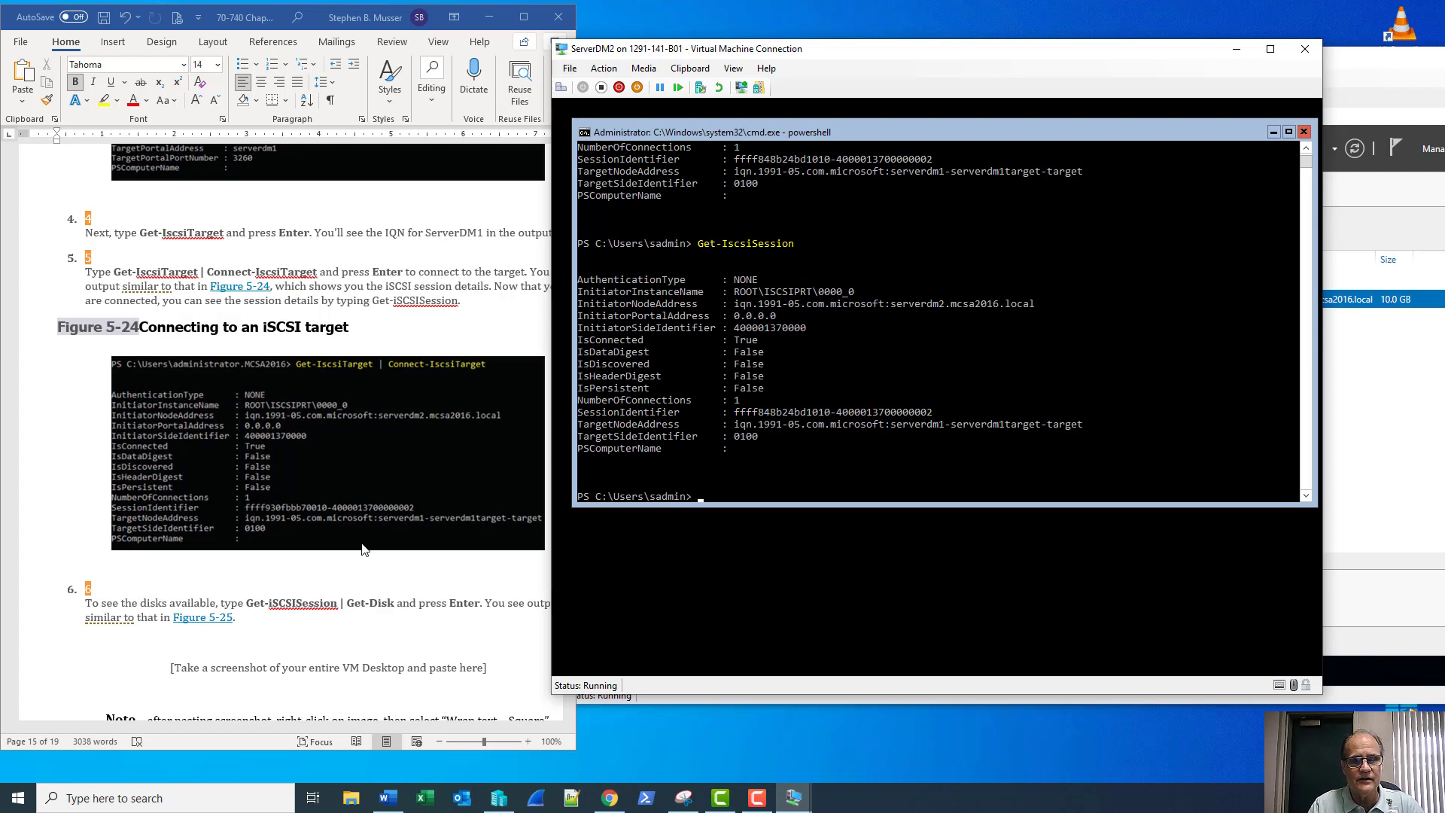
scroll(972, 361, "up", 6)
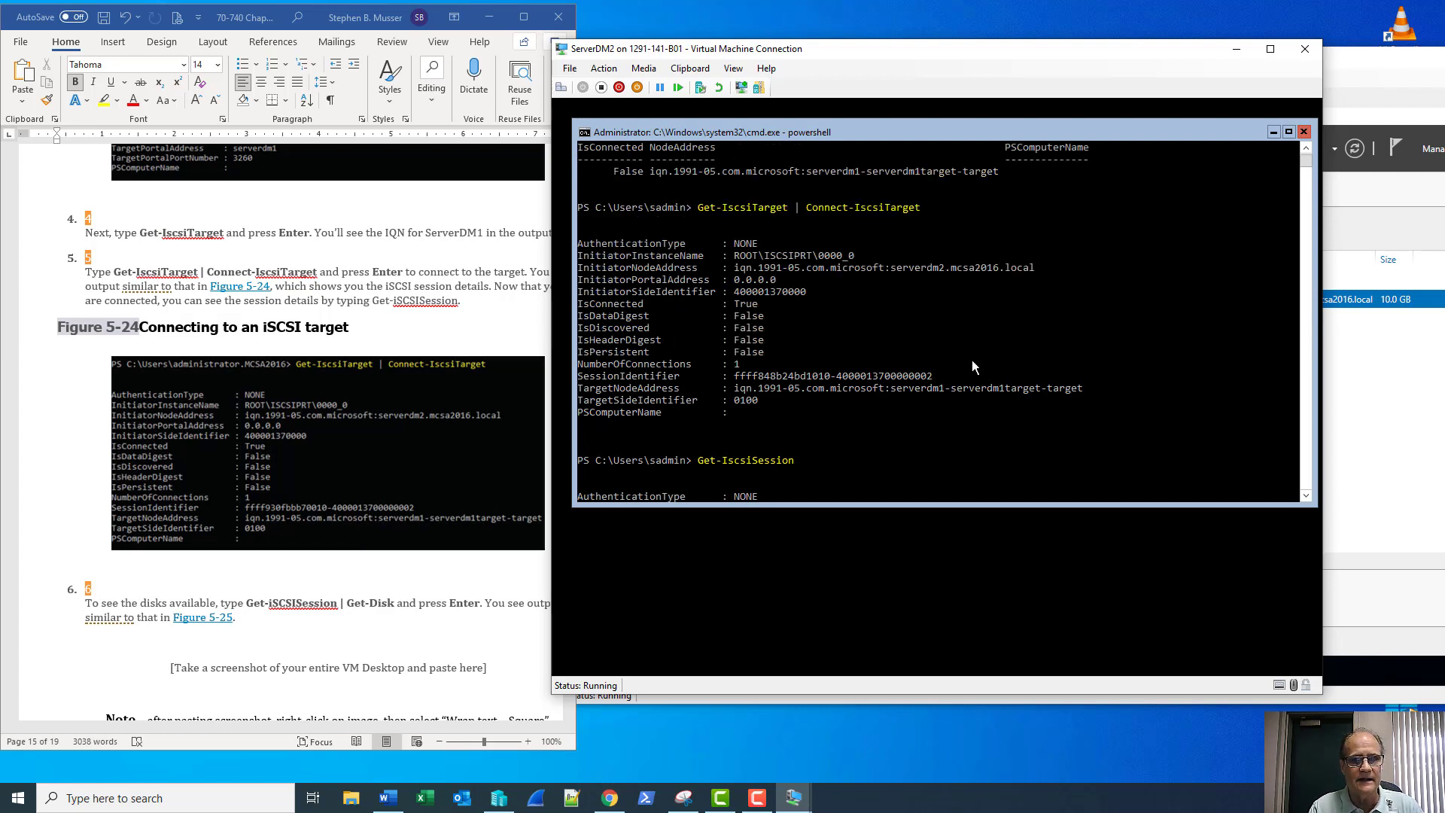
scroll(973, 366, "down", 7)
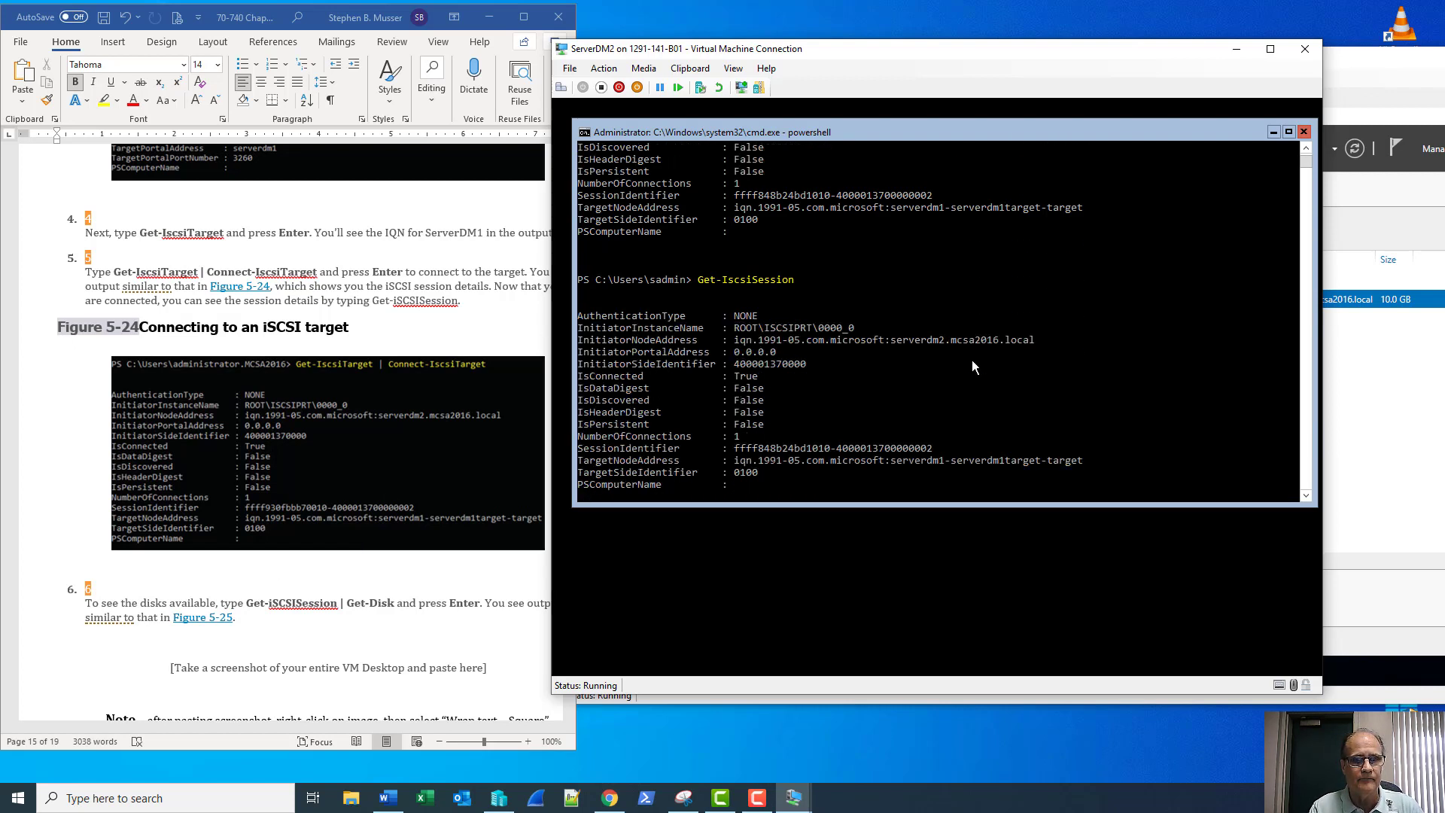
scroll(972, 361, "down", 1)
Run Get-IscsiSession | Get-Disk to reveal the offline 10 GB RAW disk 4
key("Up")
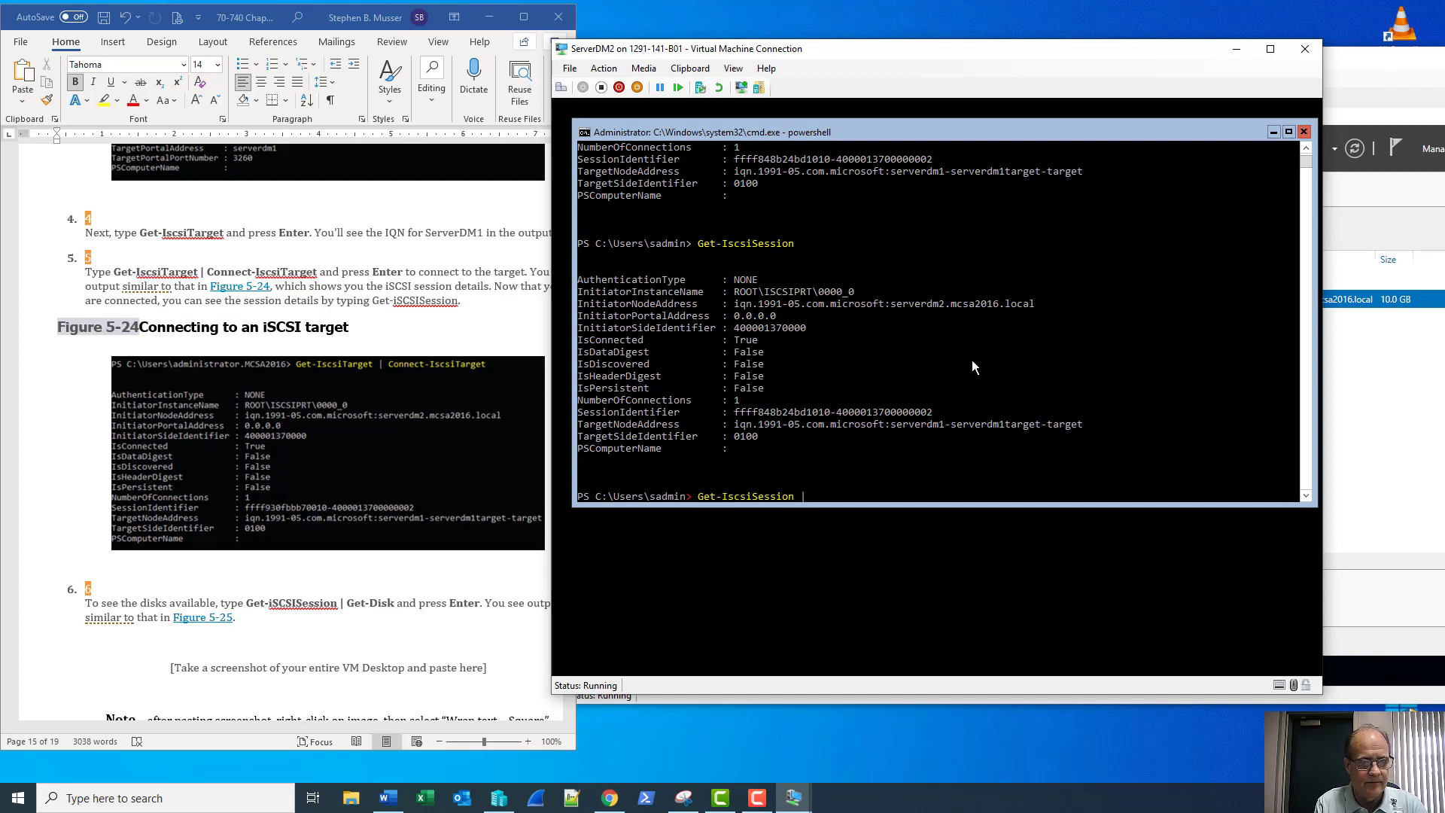
type("|")
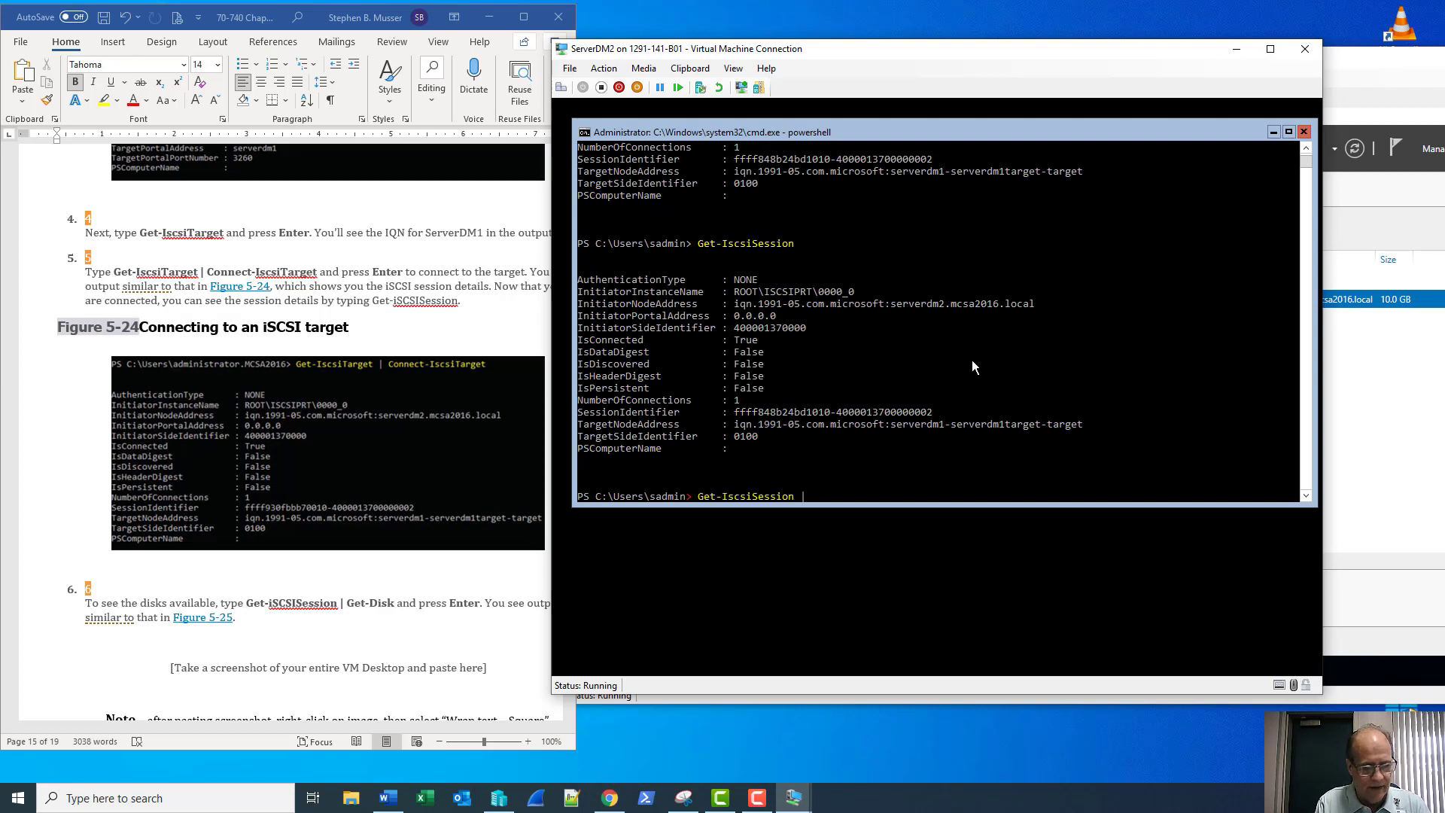
type(" Get-Disk")
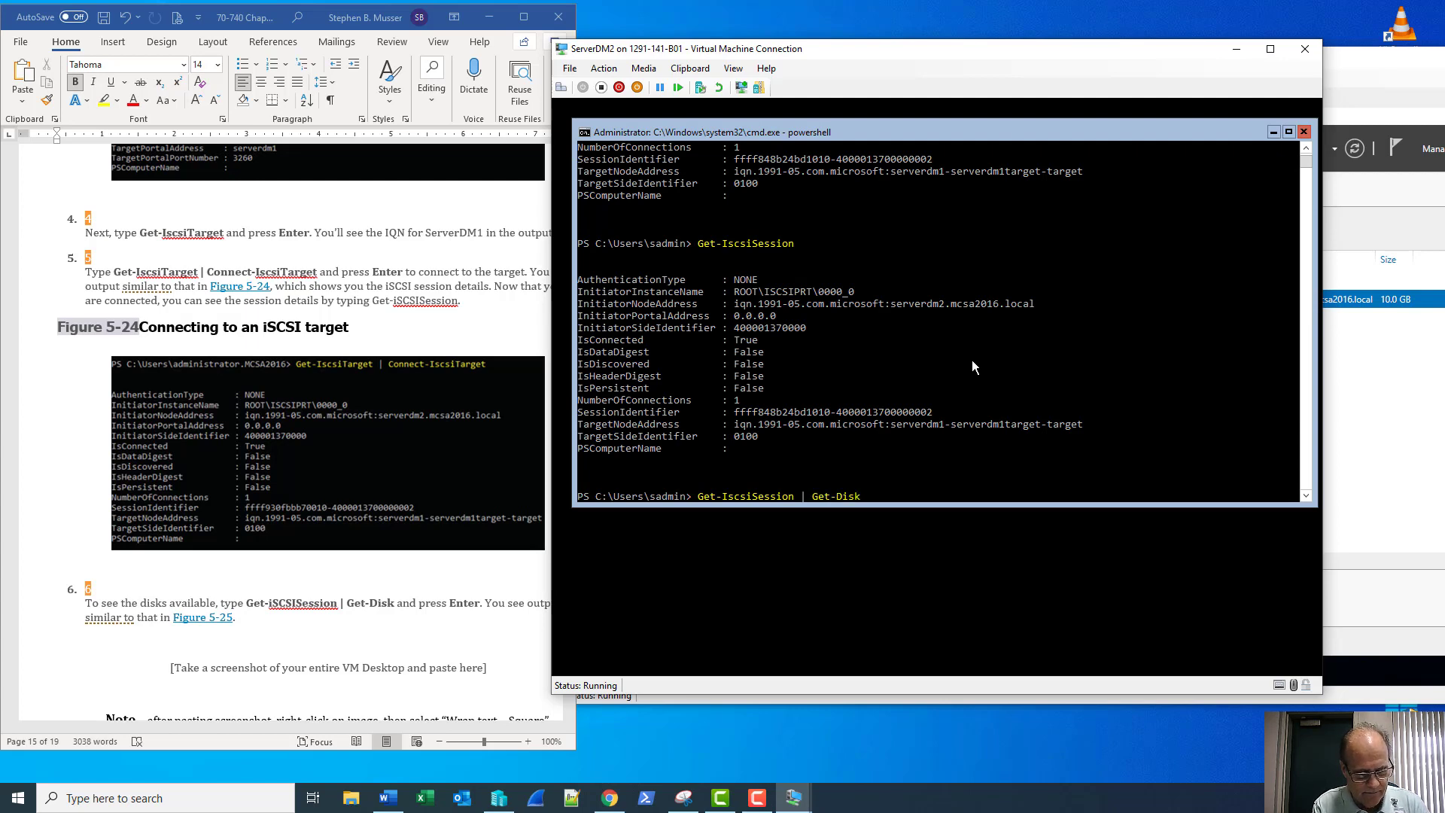
key("Return")
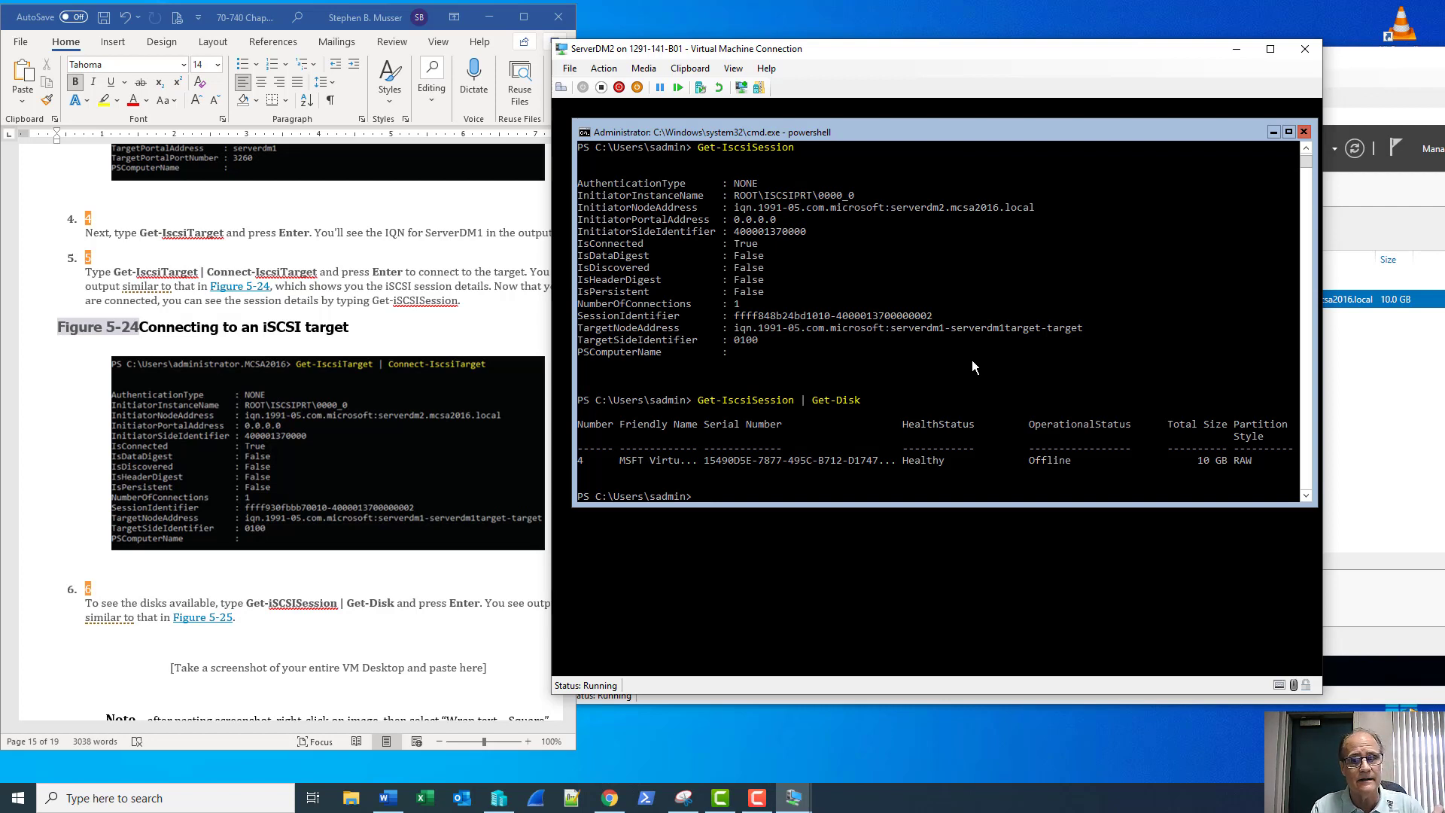
scroll(408, 562, "down", 3)
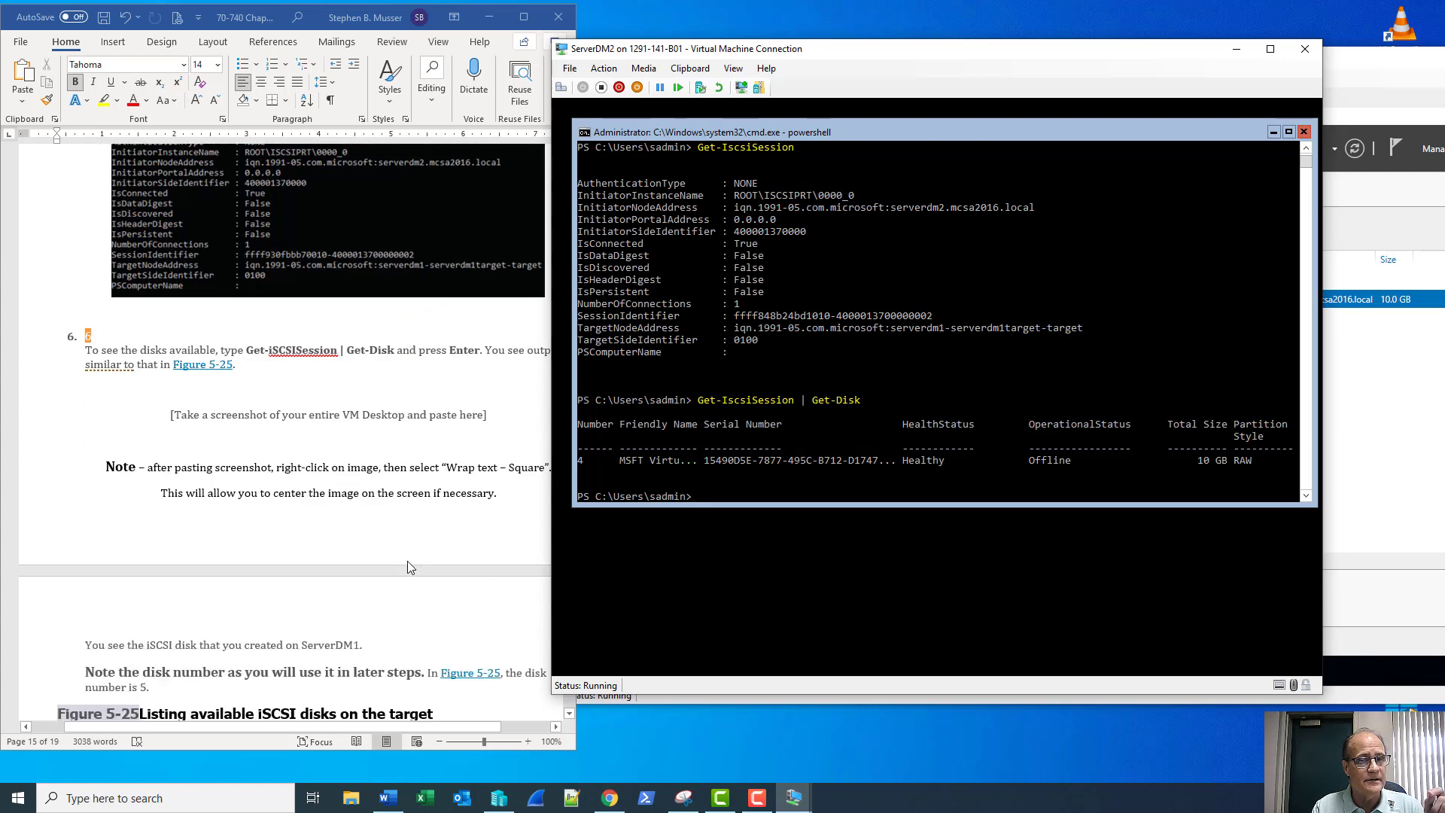
scroll(408, 561, "down", 1)
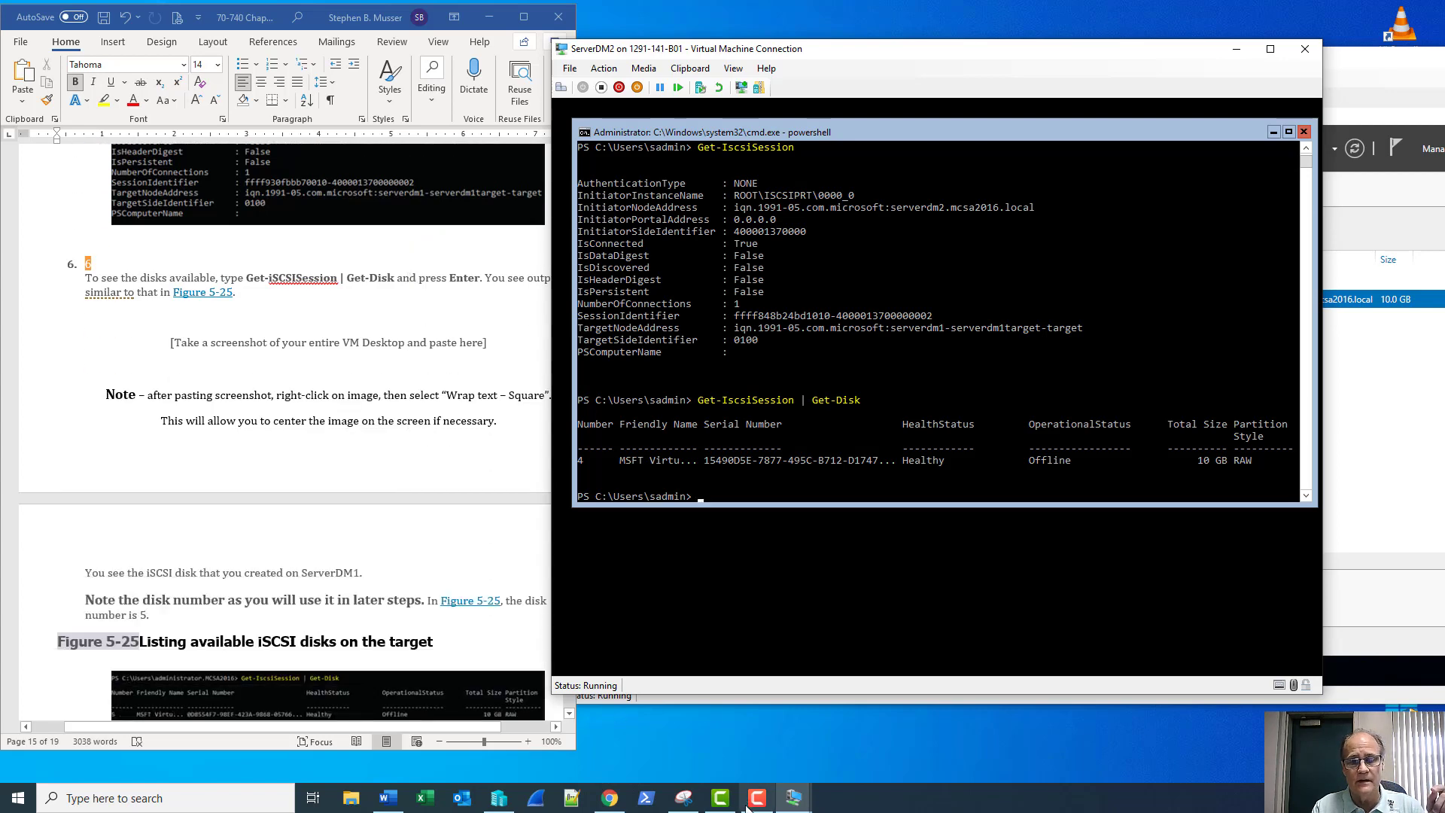
Capture the ServerDM2 window and paste it over step 6's screenshot placeholder in Word
left_click(683, 797)
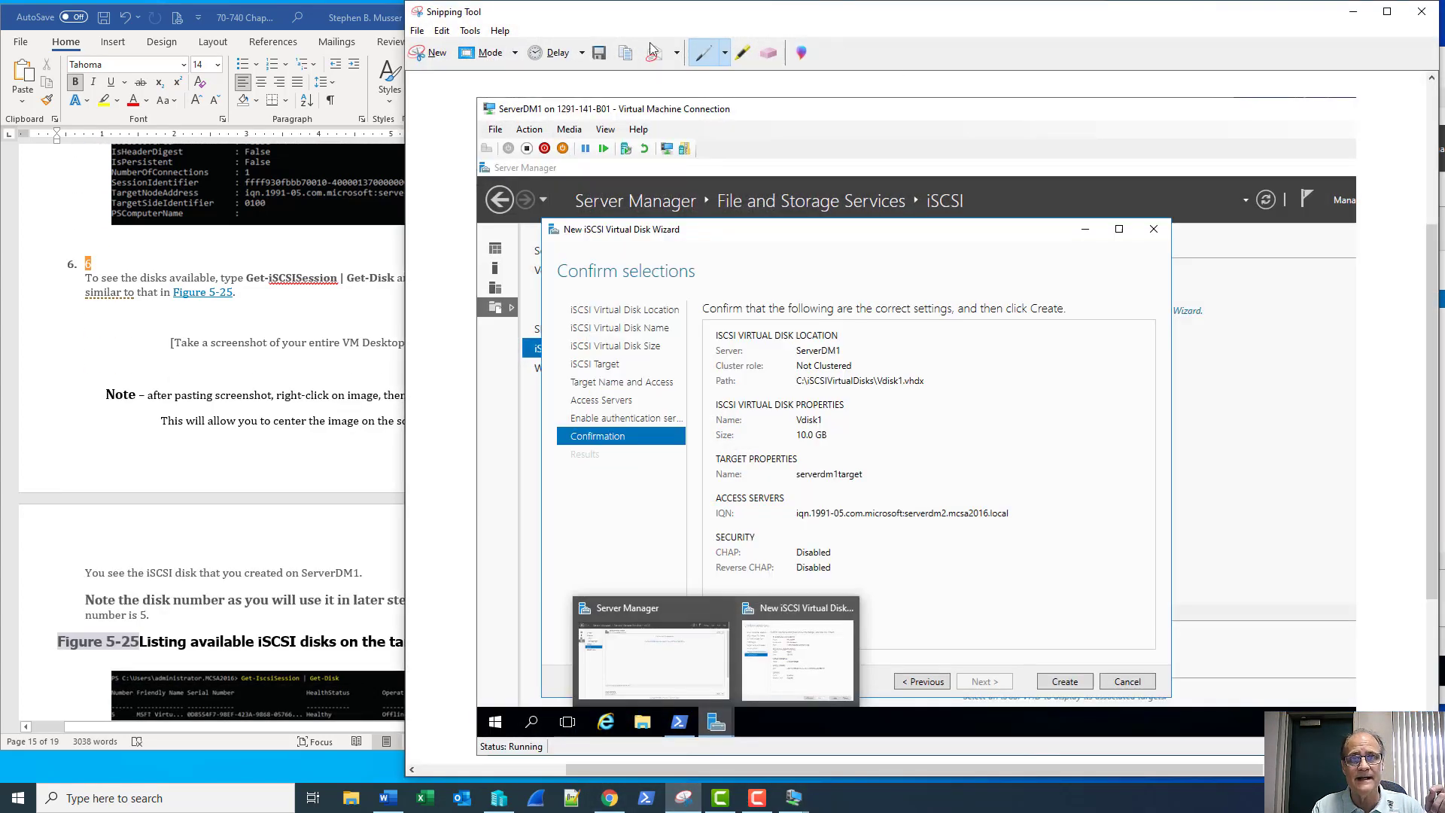
left_click(436, 52)
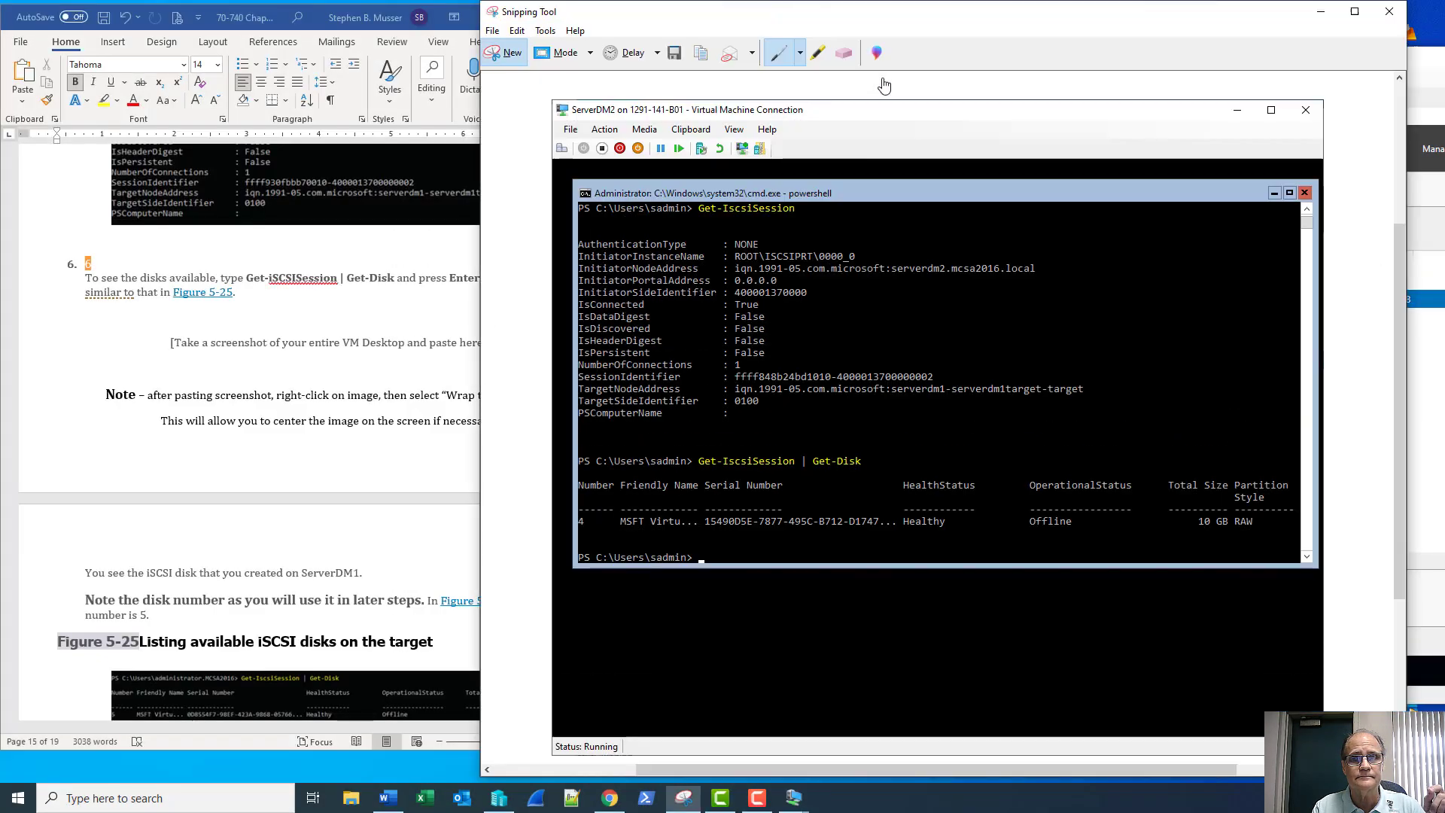
left_click(519, 424)
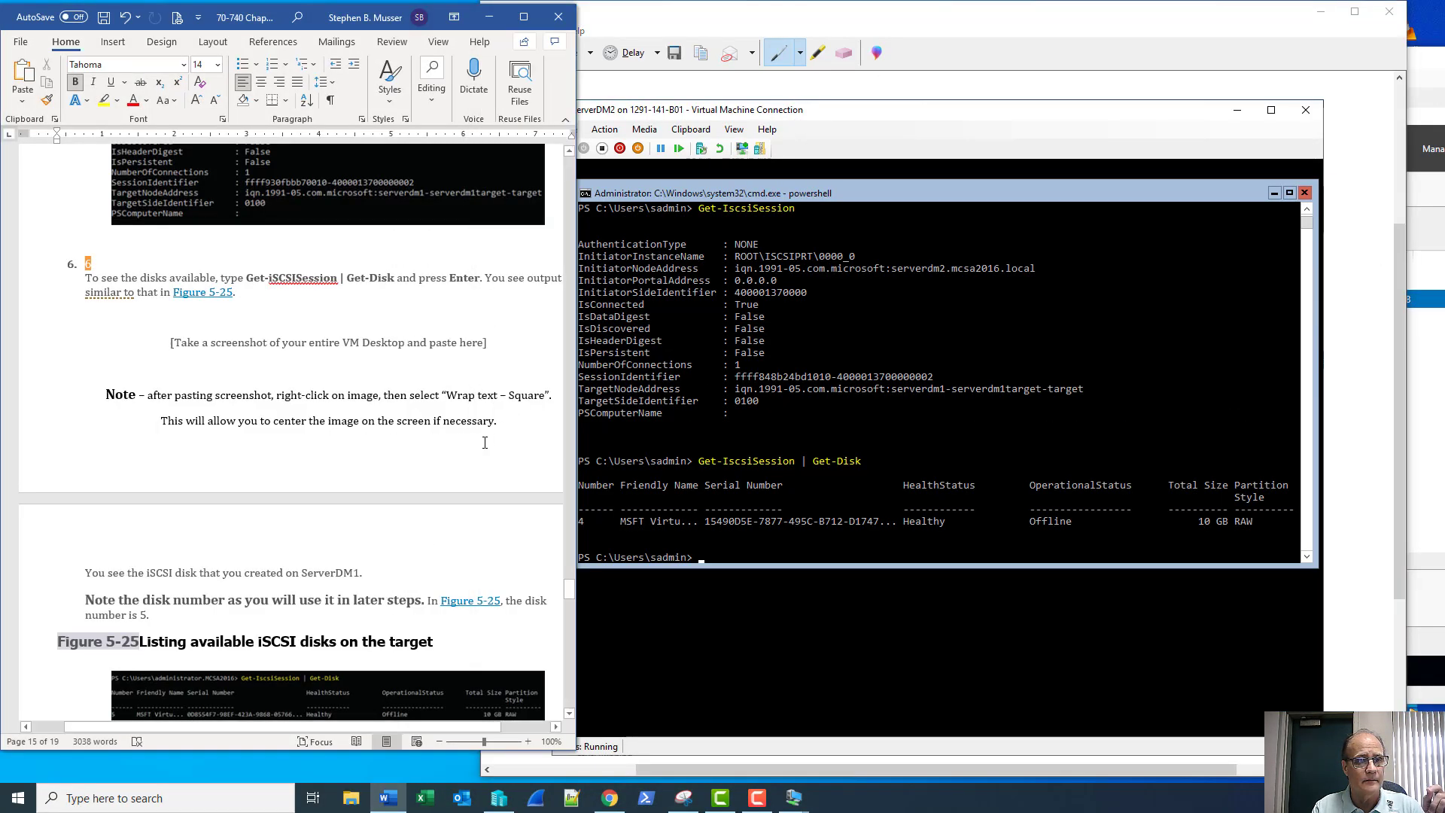
left_click_drag(502, 422, 161, 356)
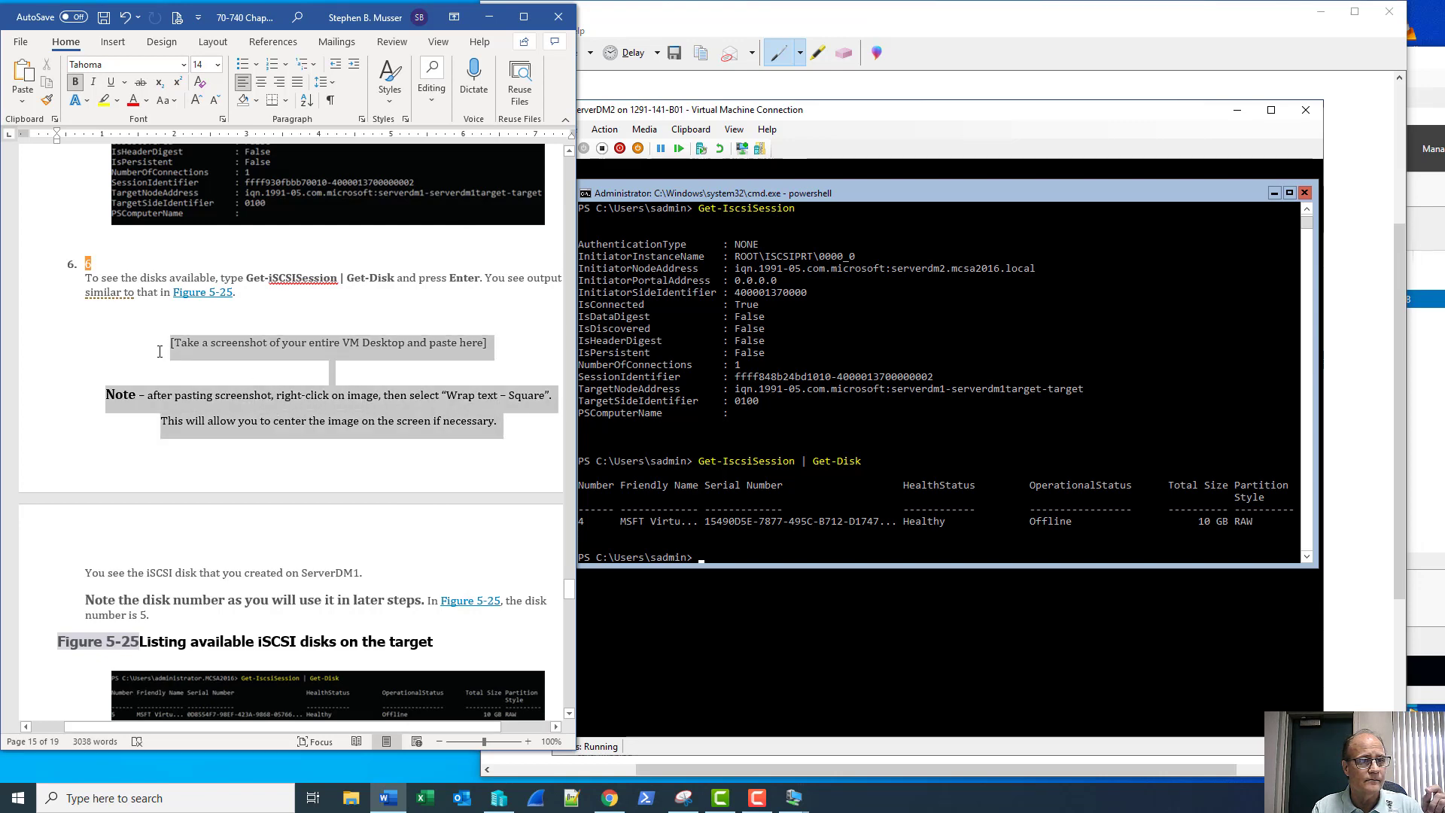
key("ctrl+v")
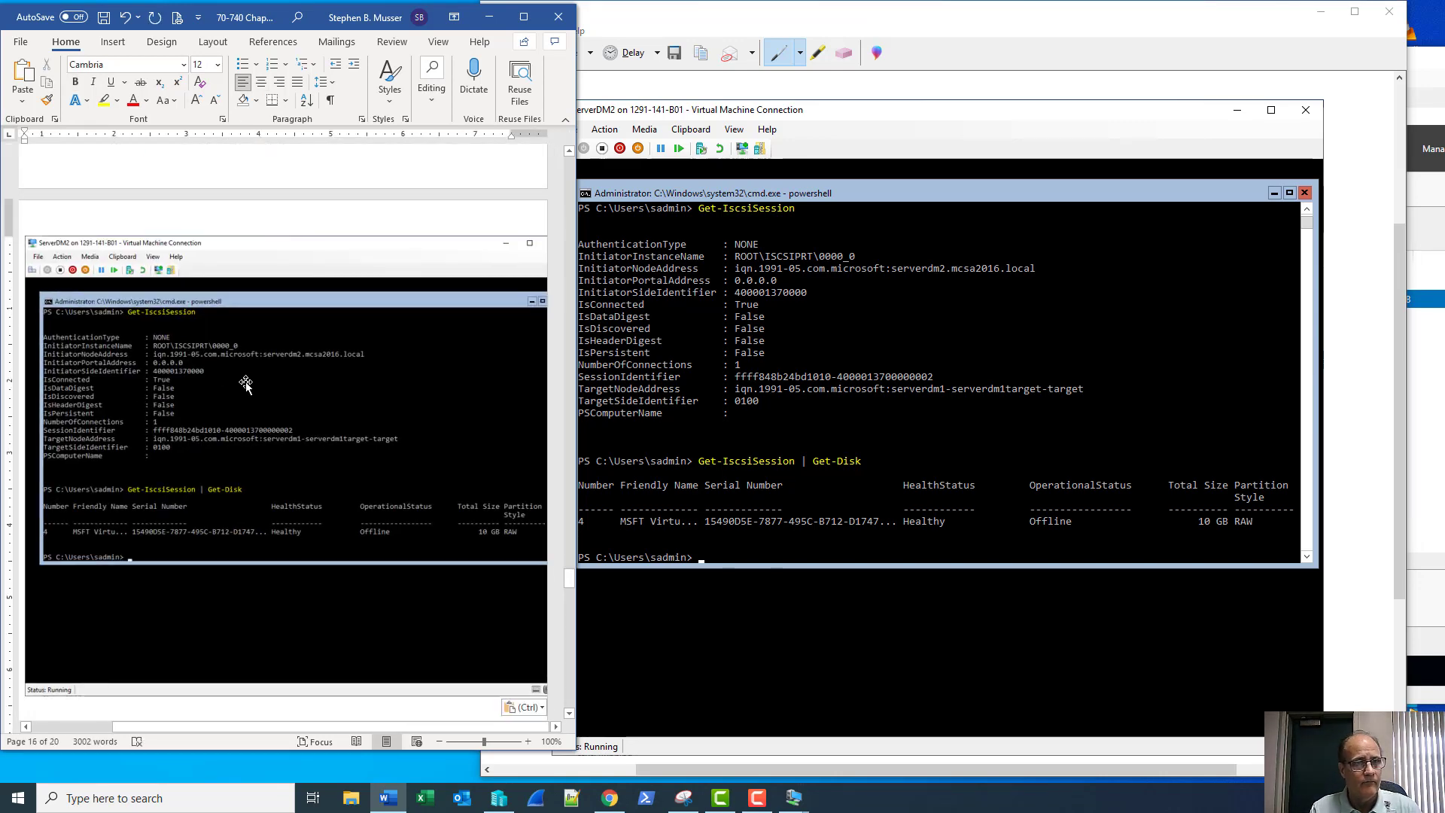
Set the pasted screenshot's text wrapping to In Line with Text
right_click(246, 384)
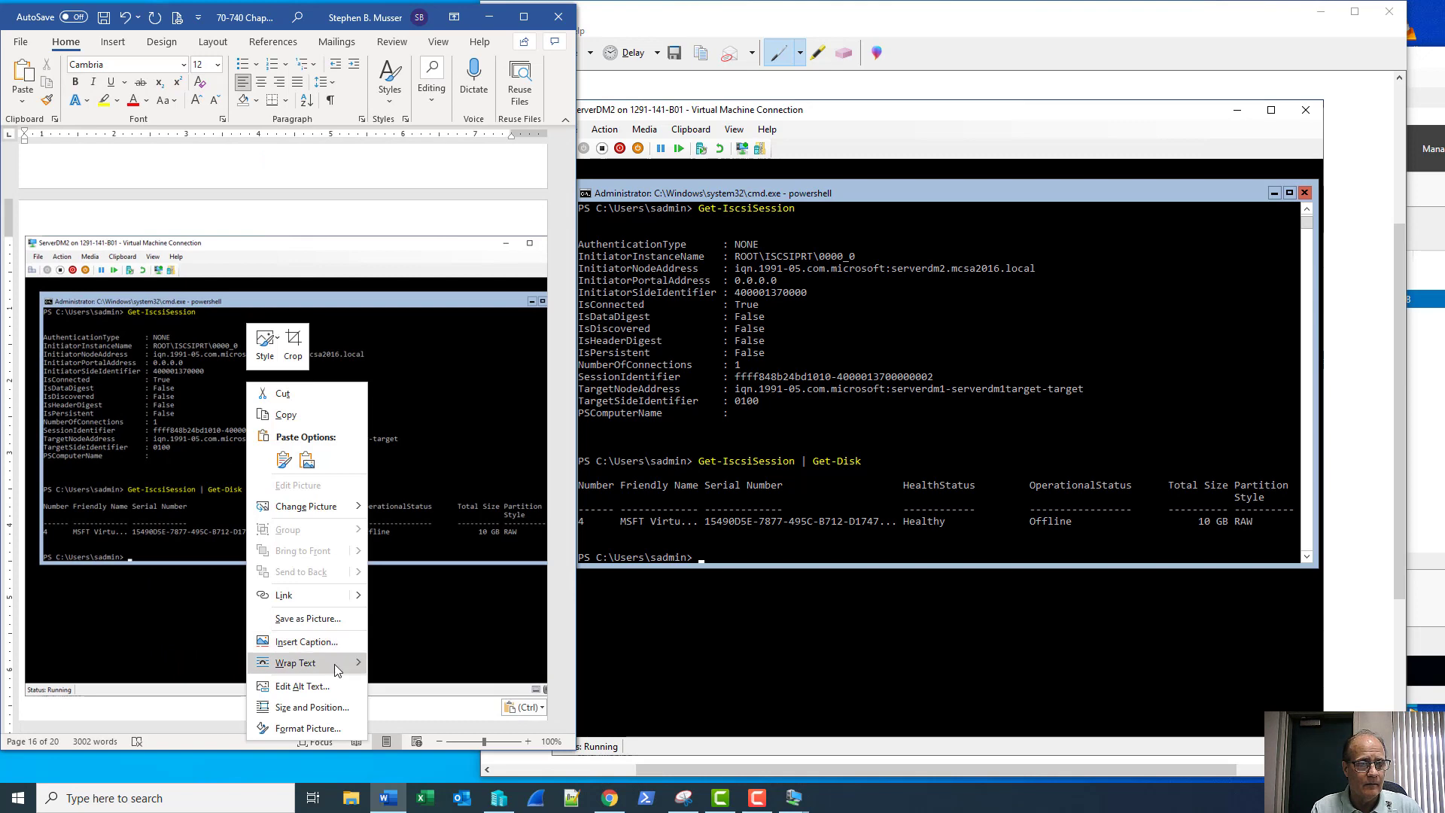
mouse_move(308, 662)
left_click(422, 529)
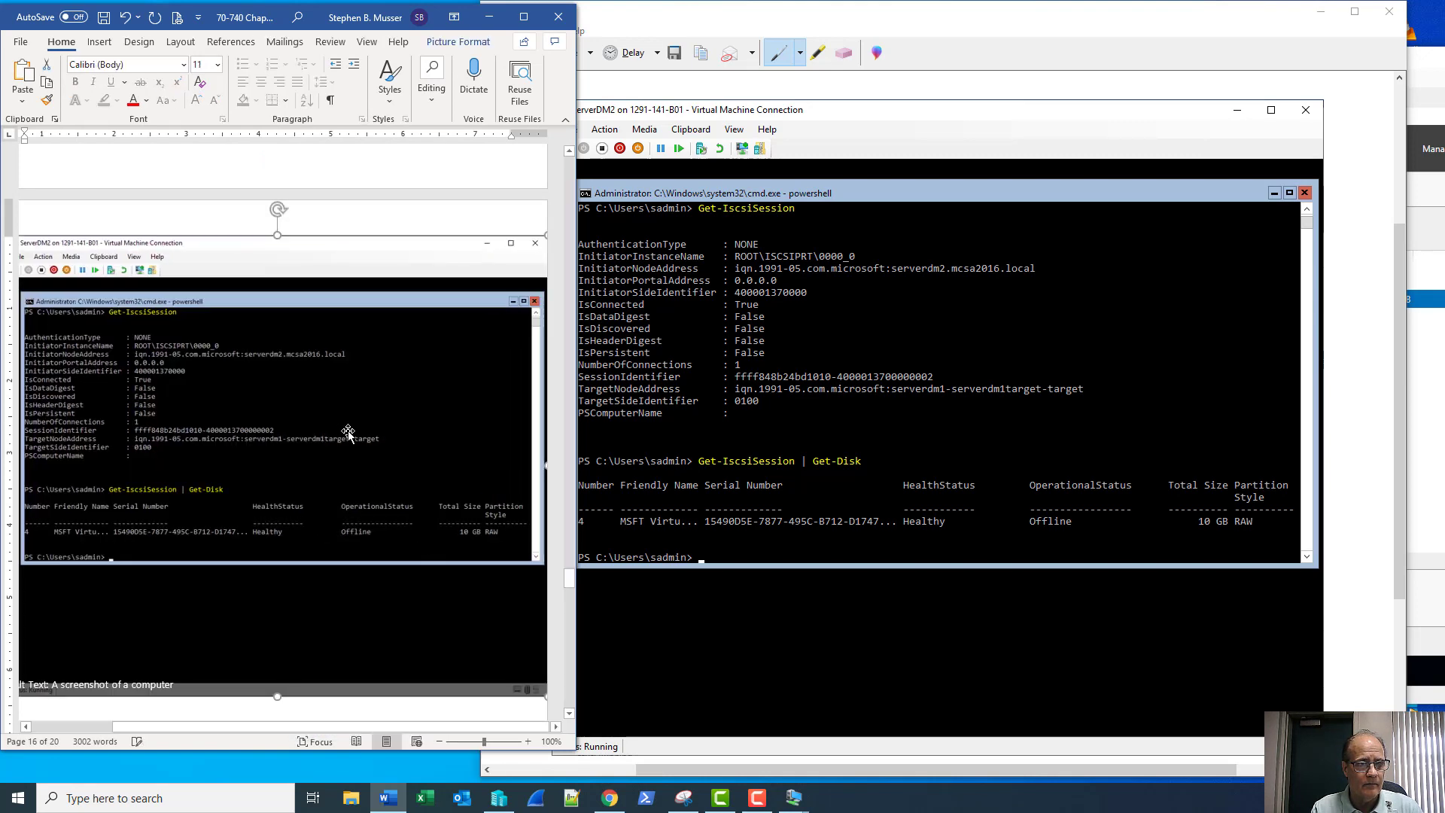
scroll(349, 436, "up", 3)
scroll(348, 437, "down", 5)
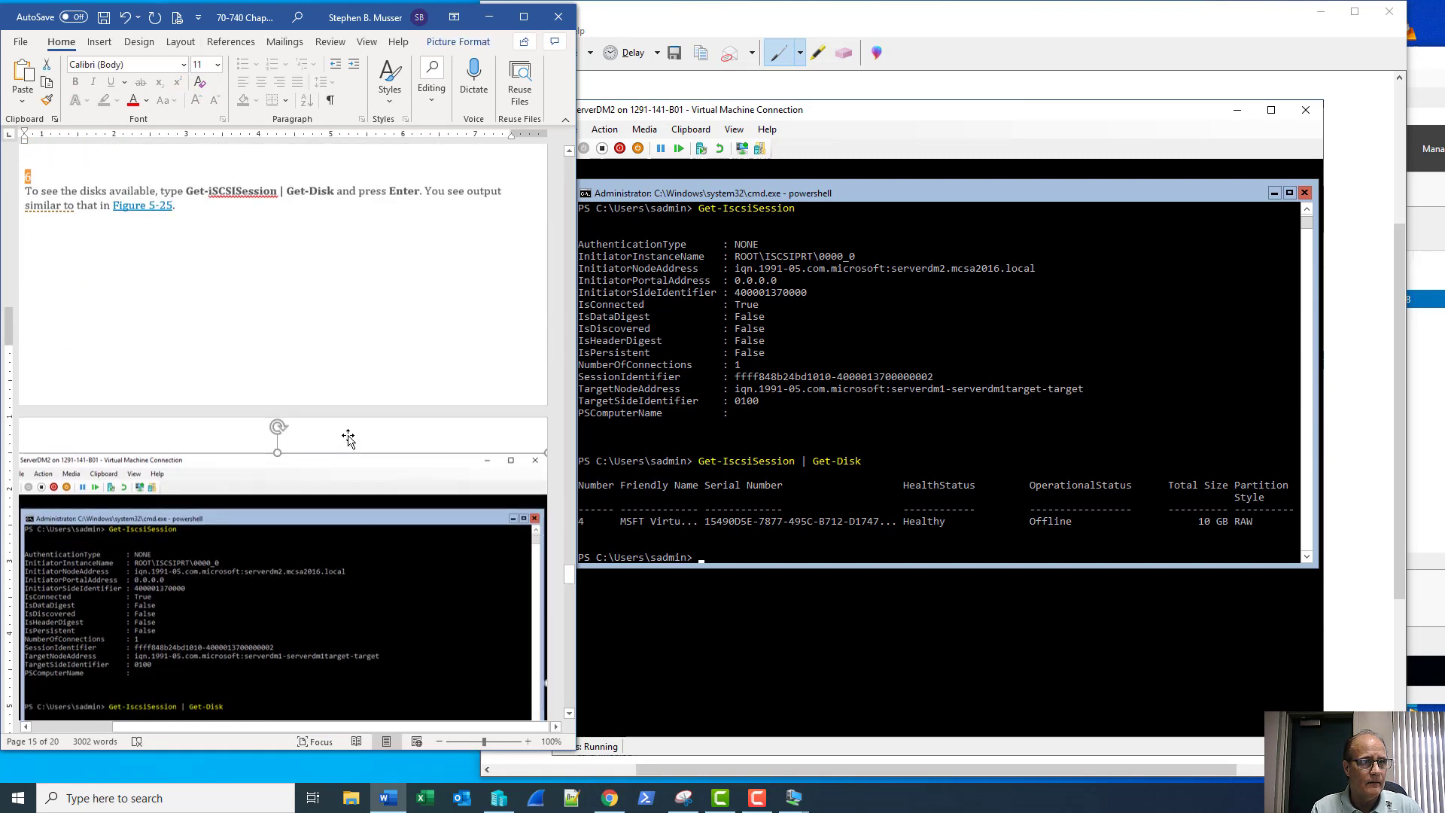
scroll(349, 437, "down", 2)
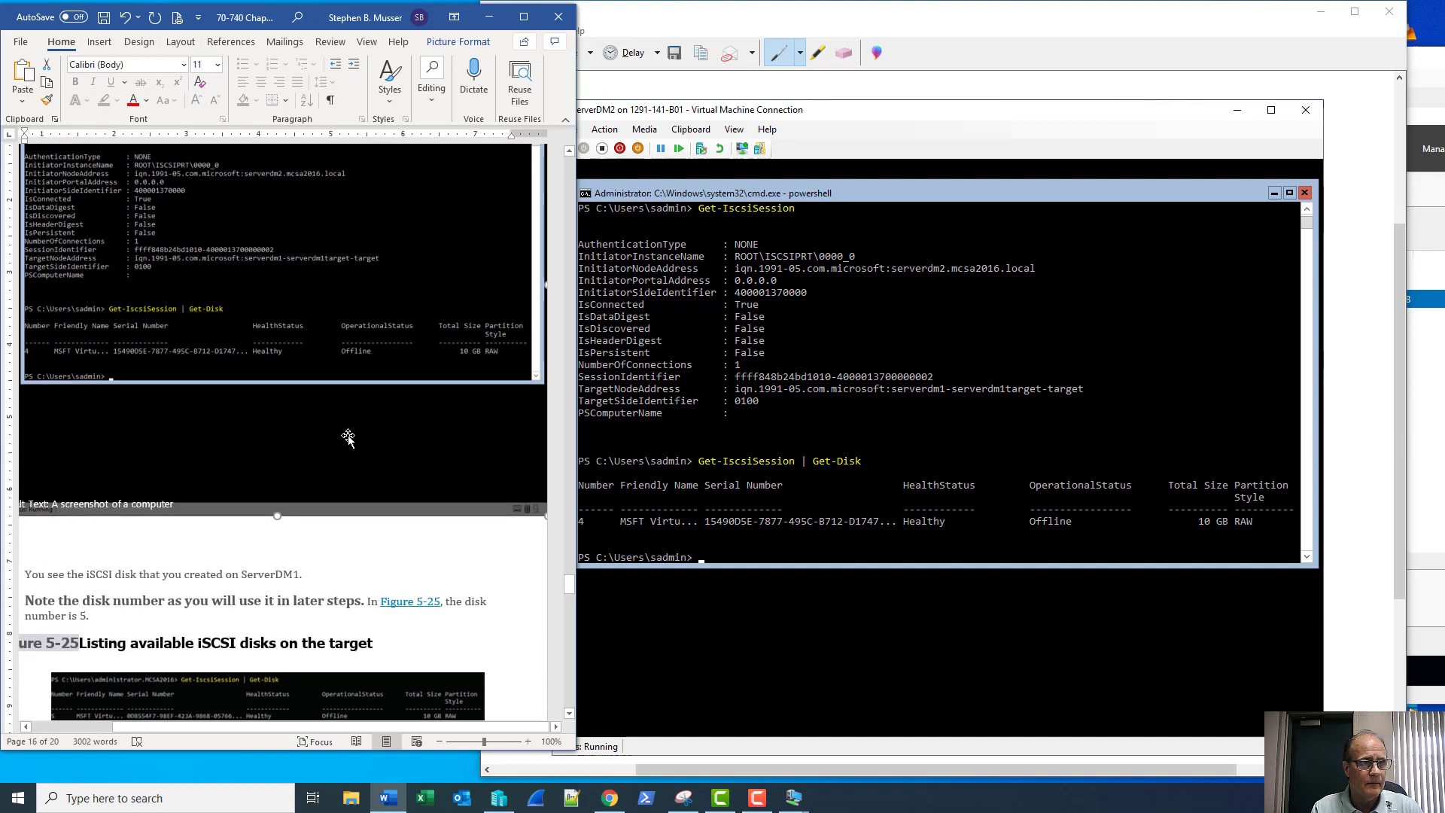
Crop the empty bottom portion off the screenshot
left_click(459, 41)
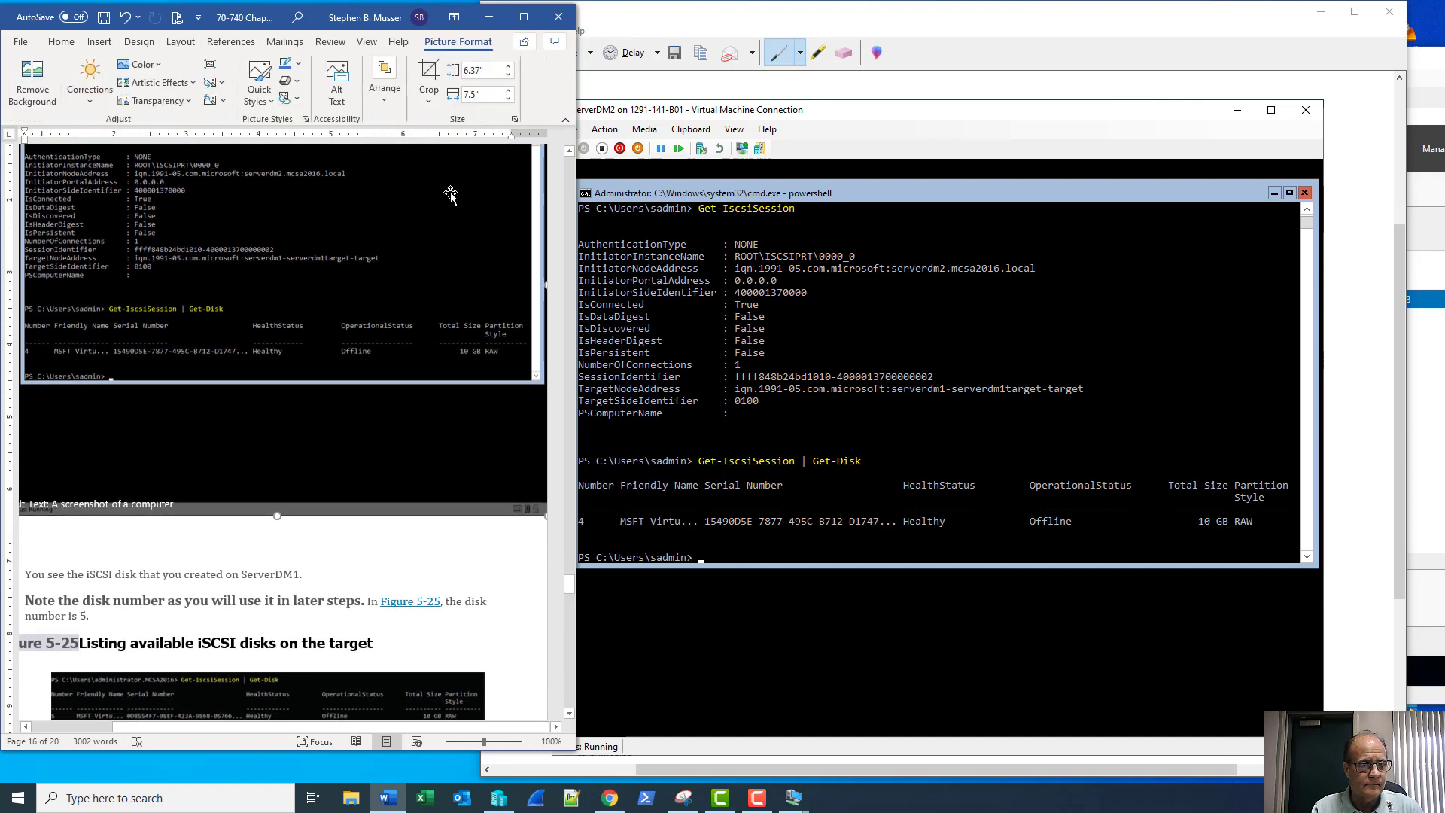
left_click(429, 75)
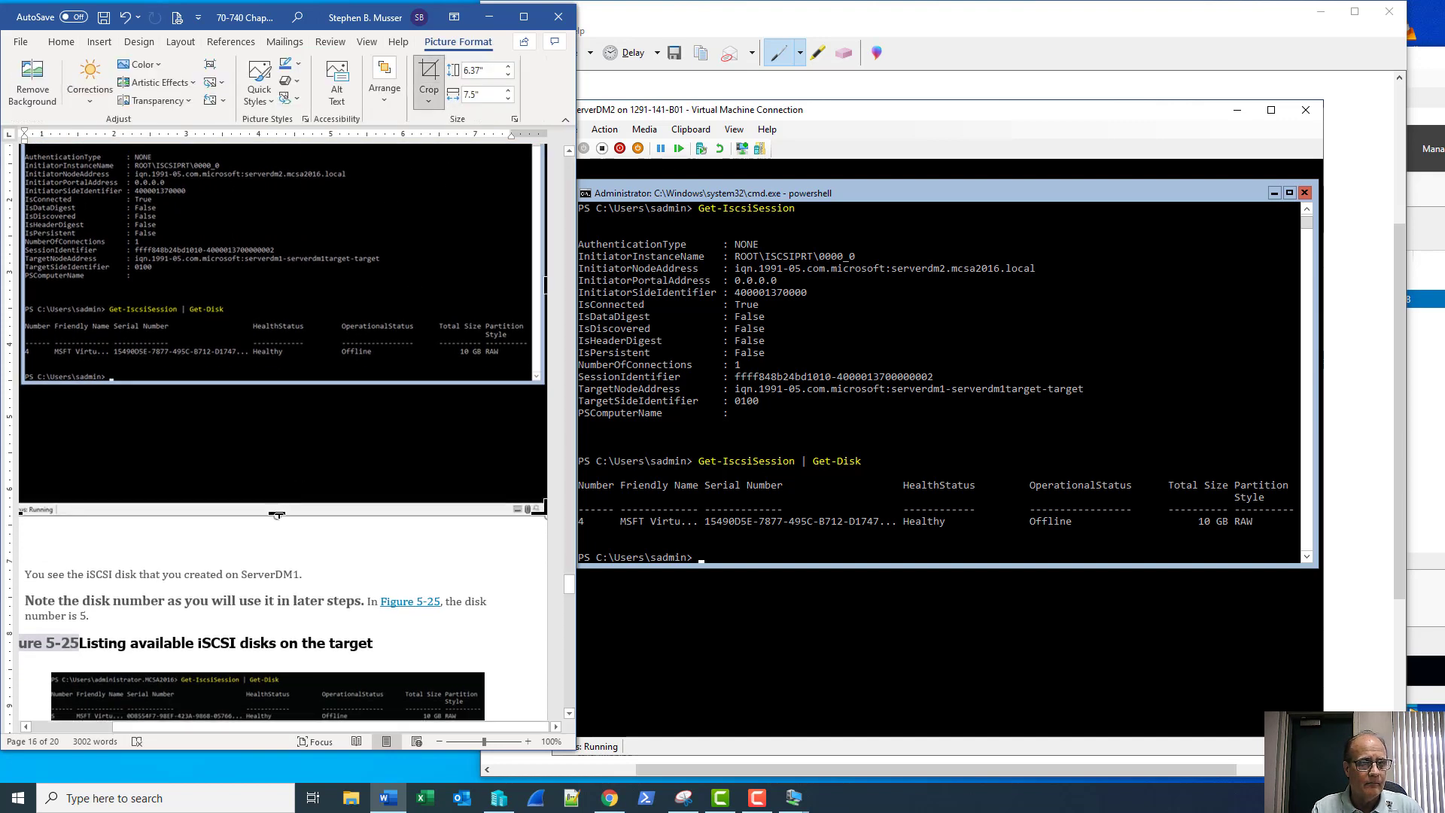
left_click_drag(277, 514, 278, 408)
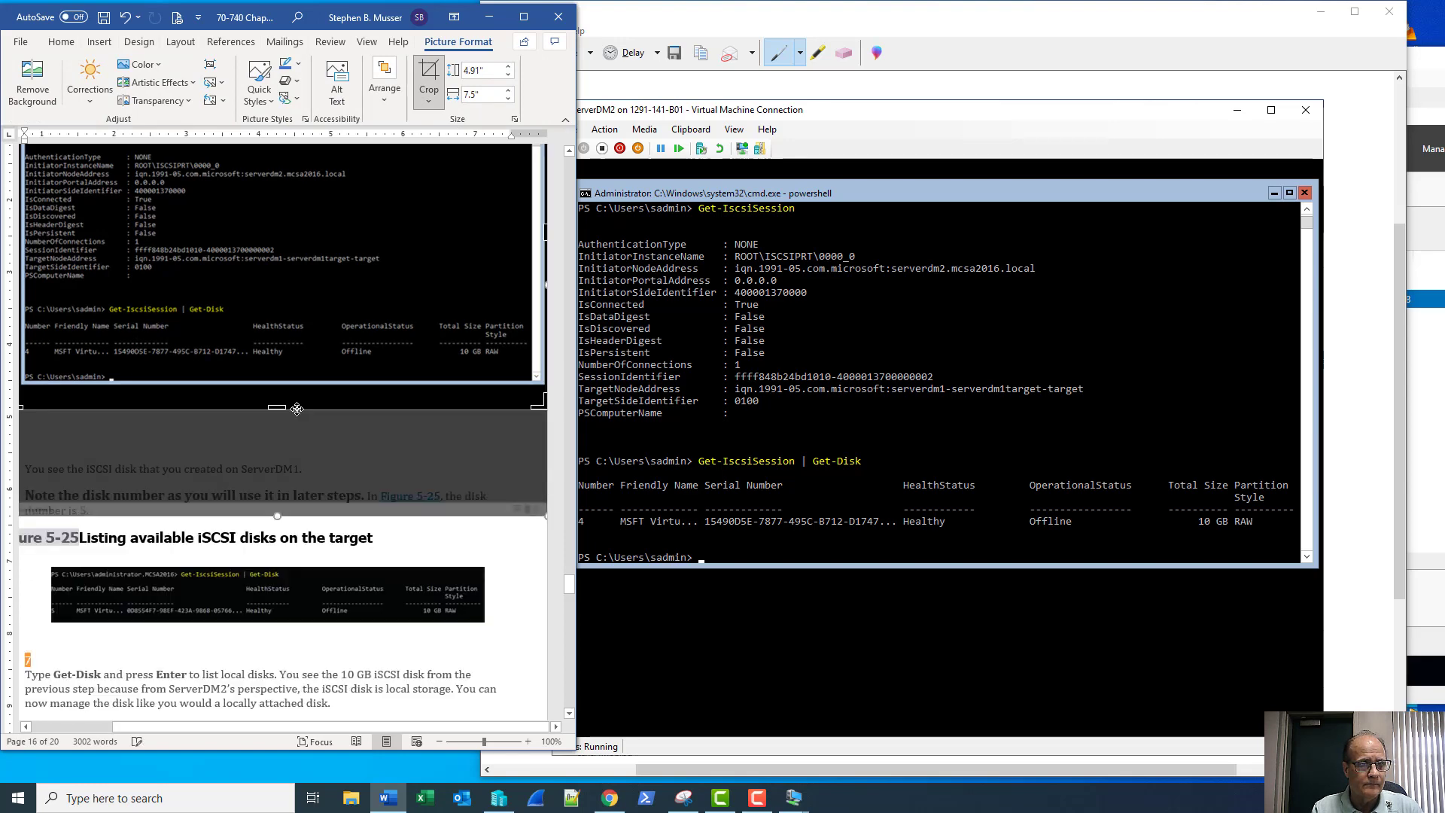
left_click(498, 562)
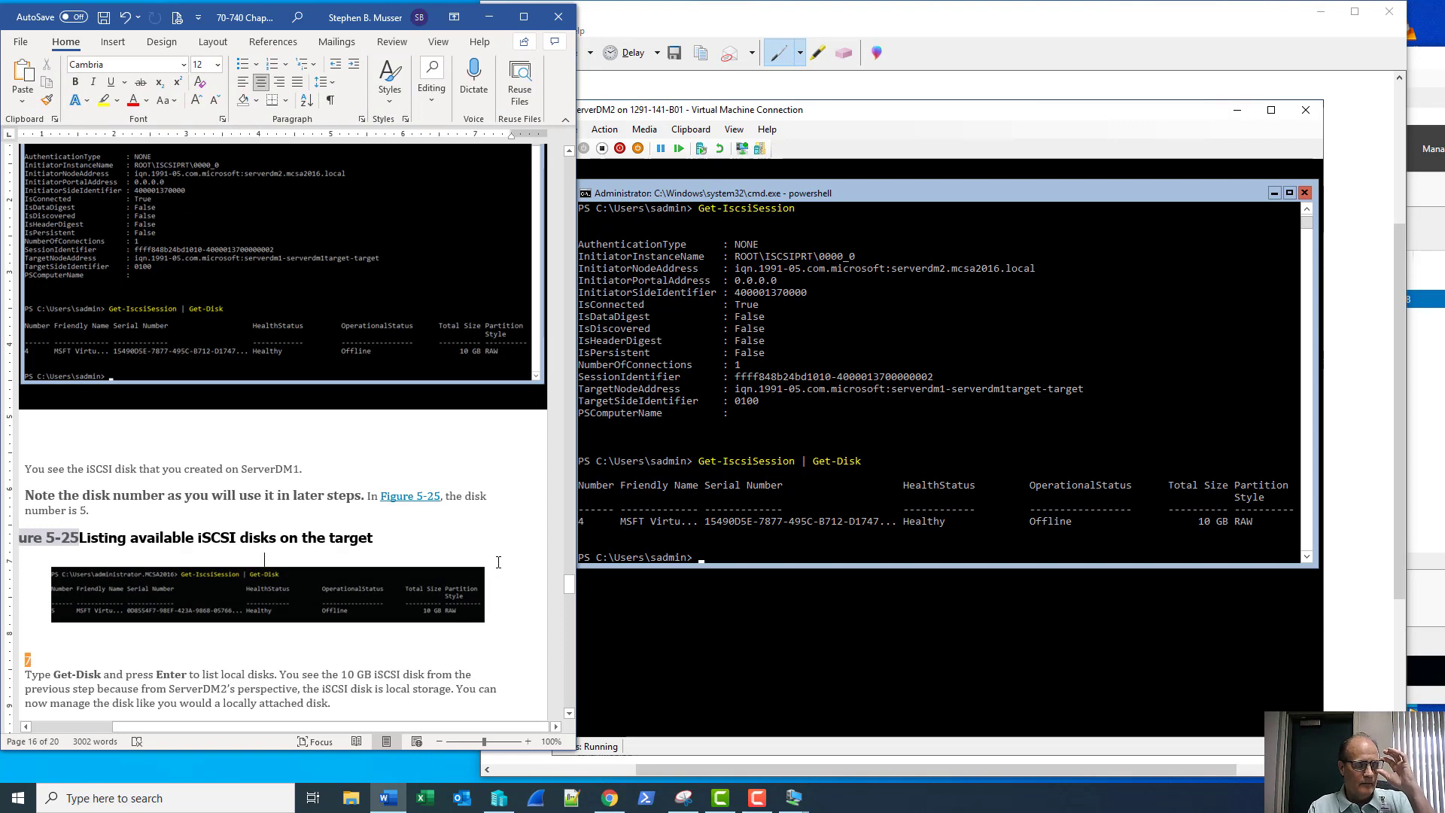
scroll(498, 563, "down", 6)
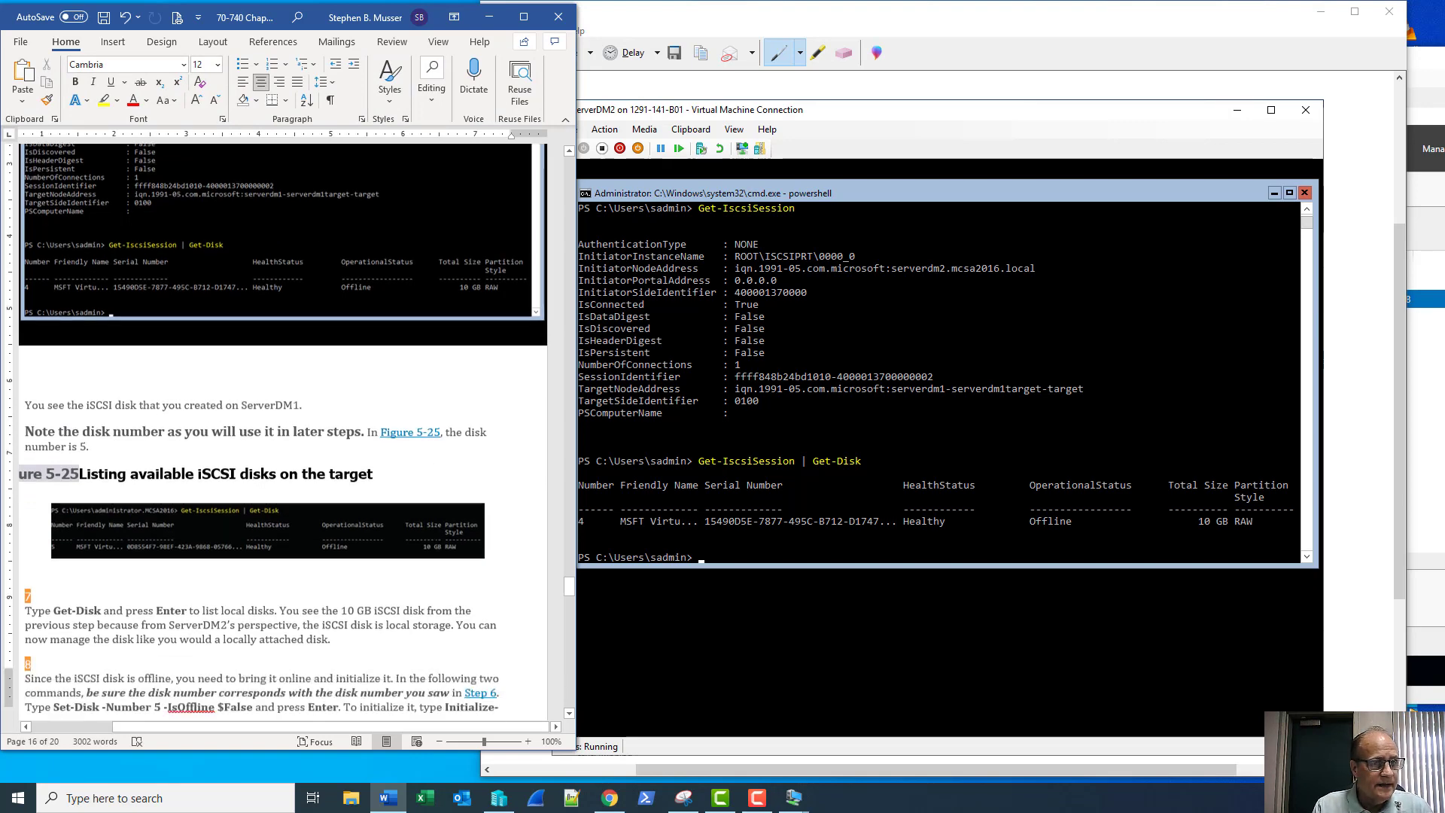
scroll(435, 535, "down", 15)
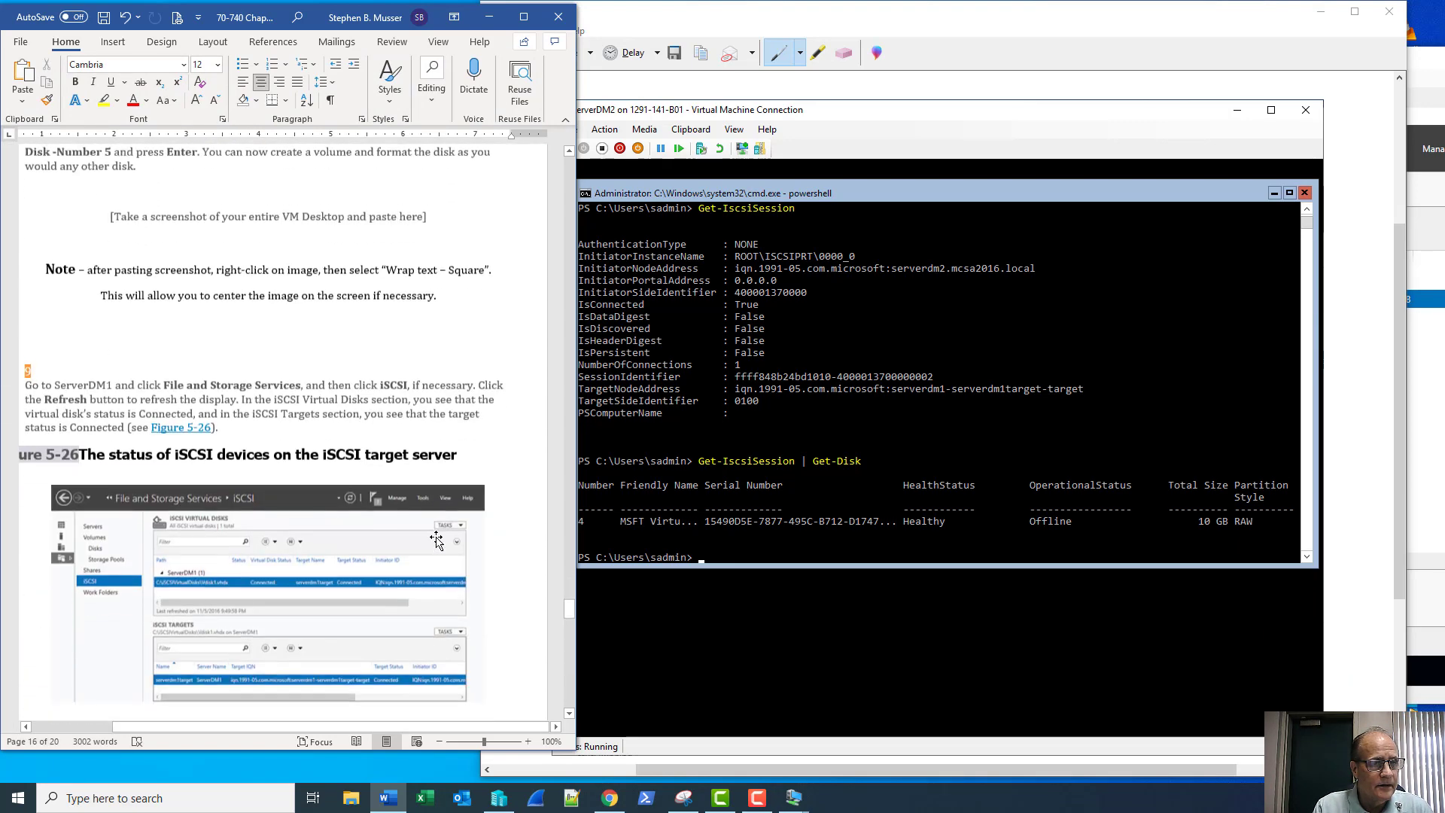
scroll(439, 542, "up", 15)
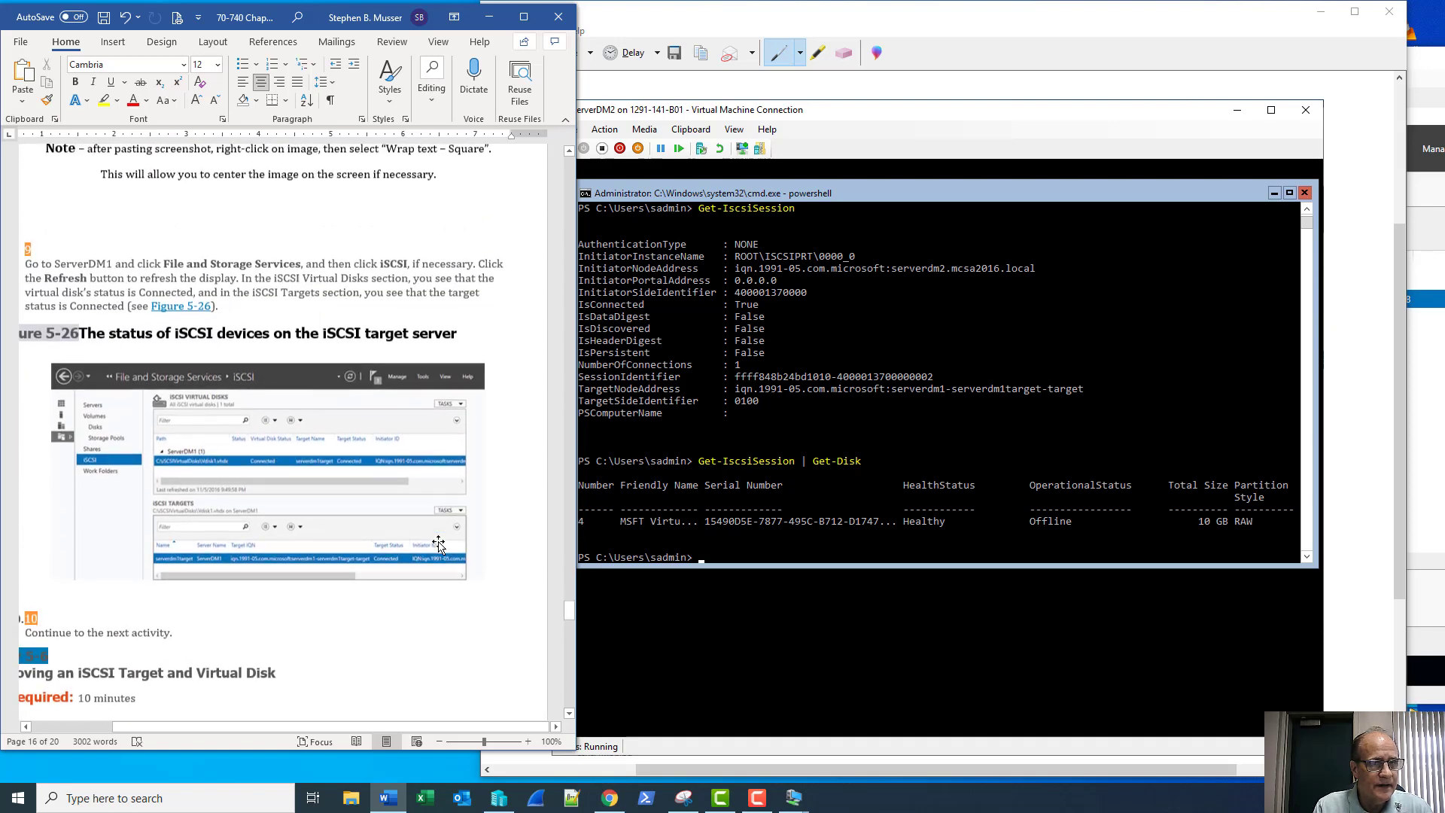
scroll(440, 542, "up", 5)
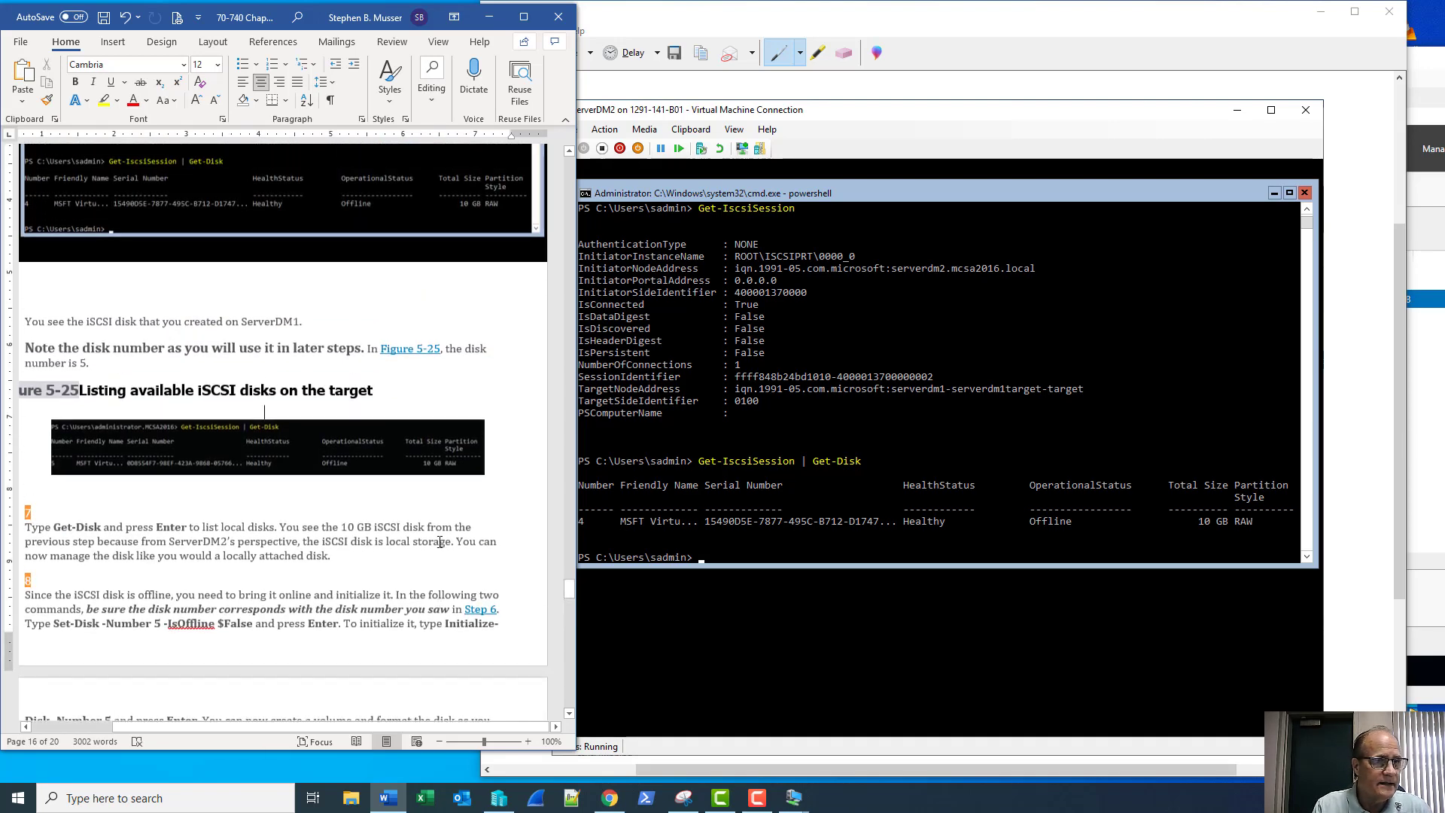
scroll(440, 542, "up", 2)
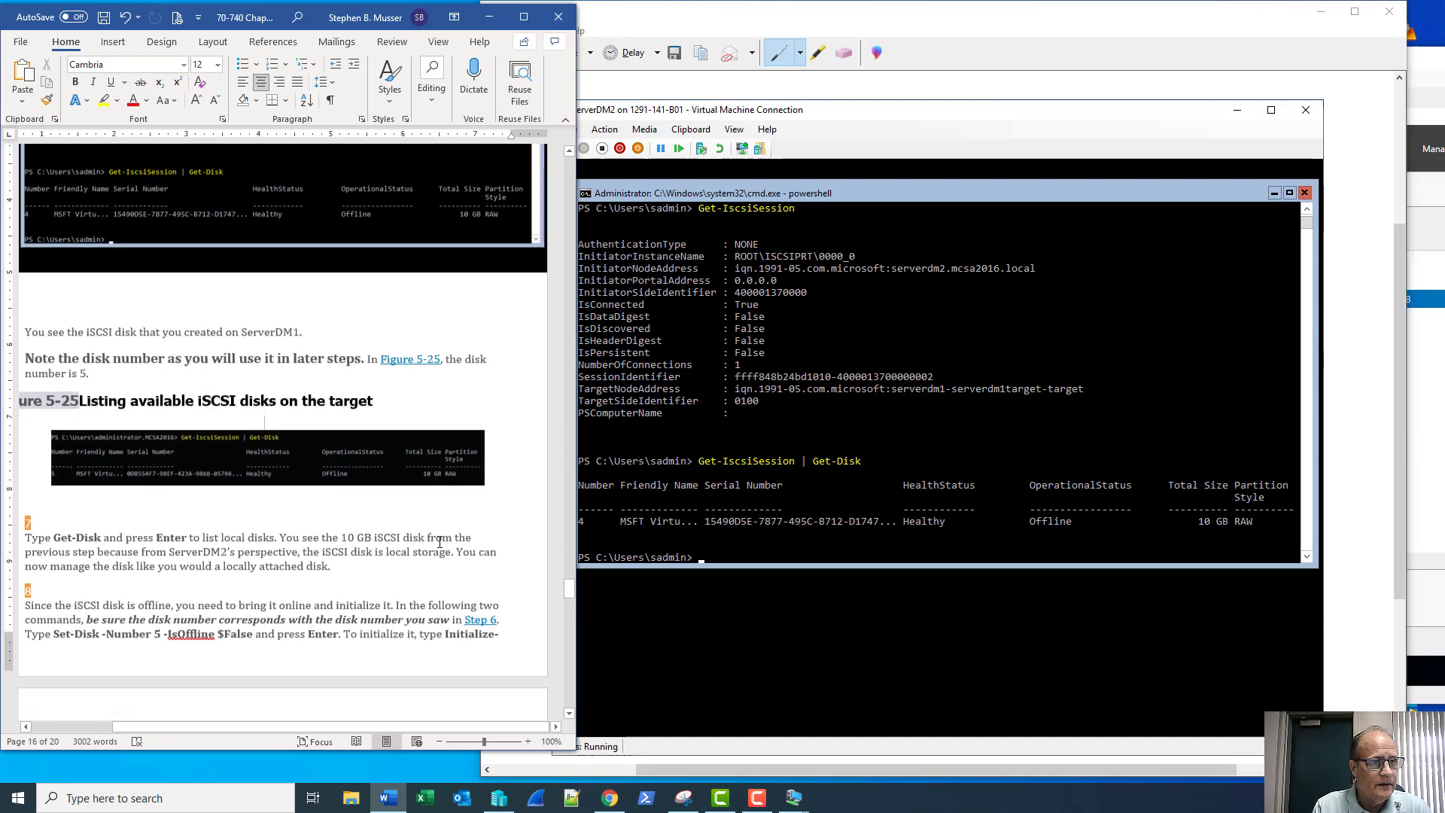
mouse_move(354, 729)
left_mouse_down()
mouse_move(315, 728)
mouse_move(326, 727)
left_mouse_up()
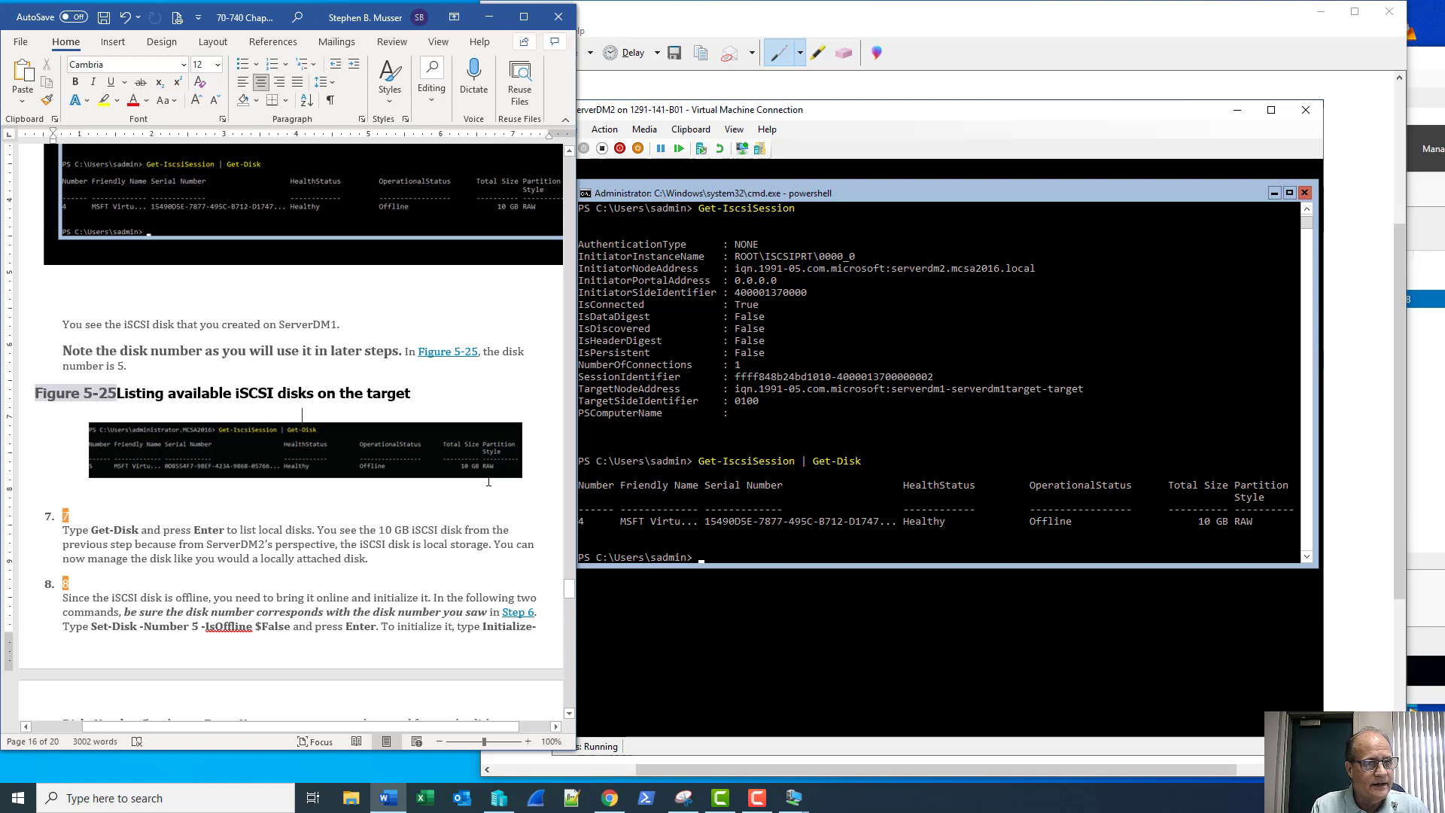
left_click(858, 575)
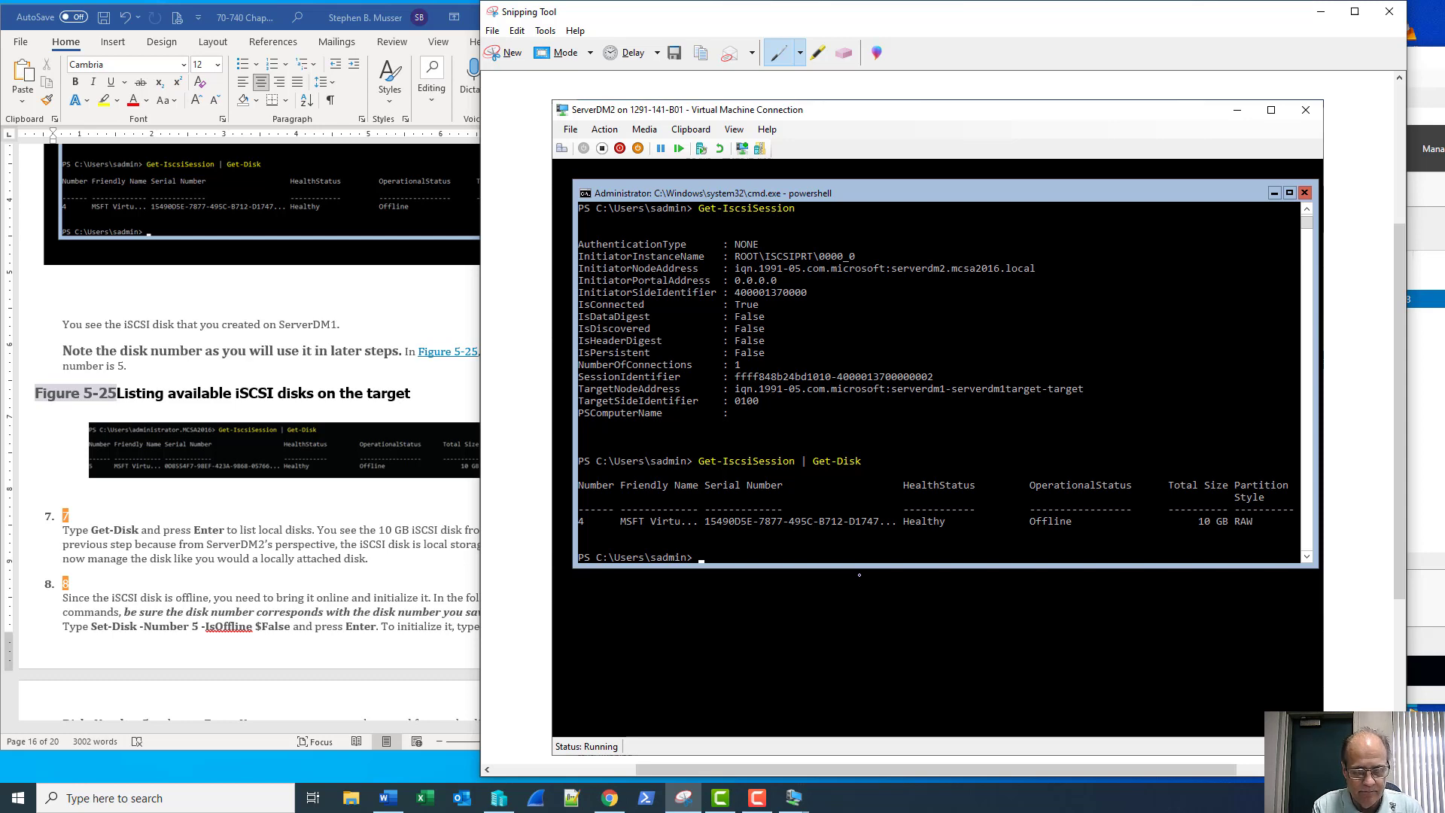
In ServerDM2's PowerShell, run Get-Disk to list all disks including the 10 GB iSCSI disk
left_click(1321, 12)
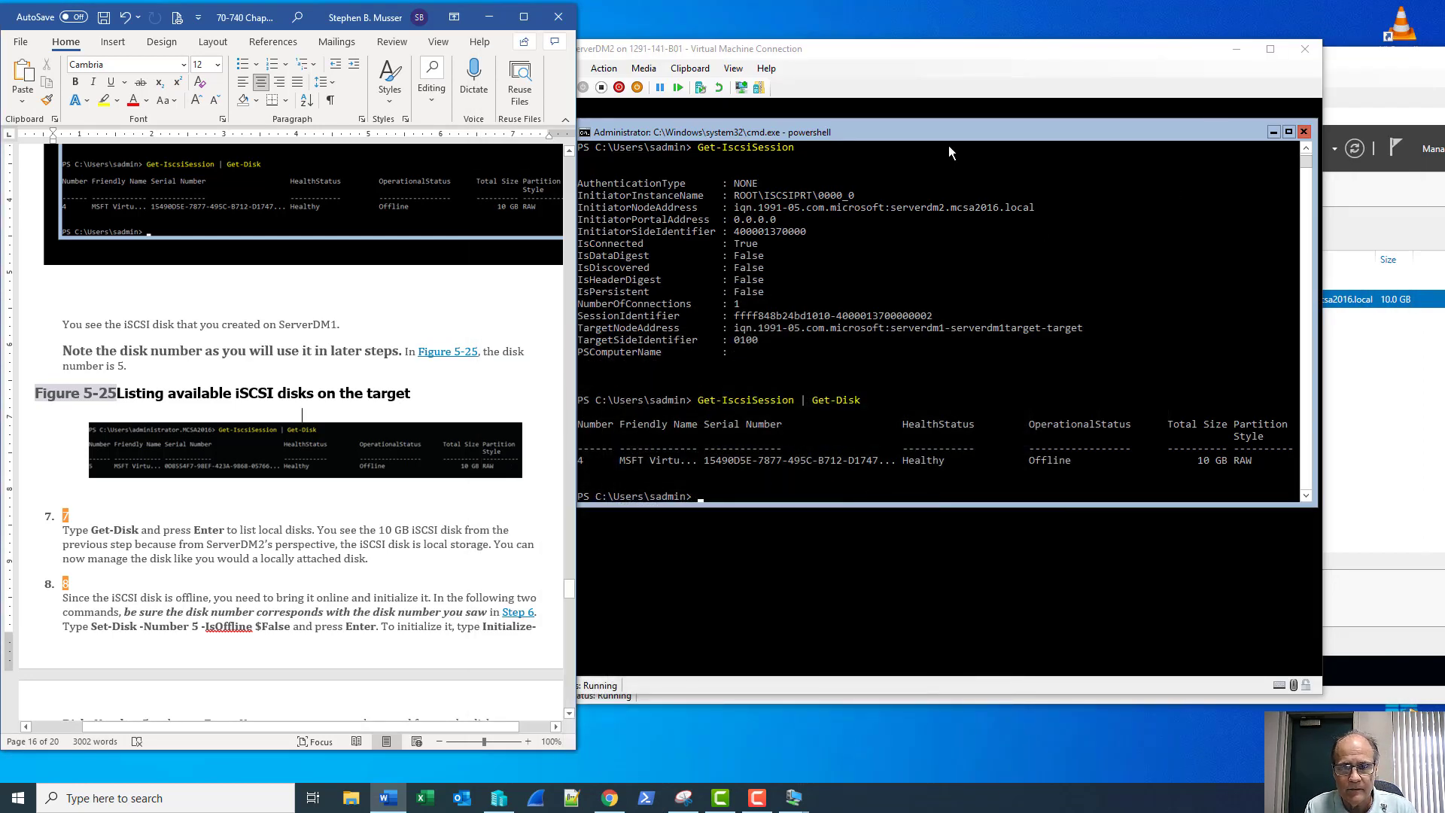
left_click(955, 110)
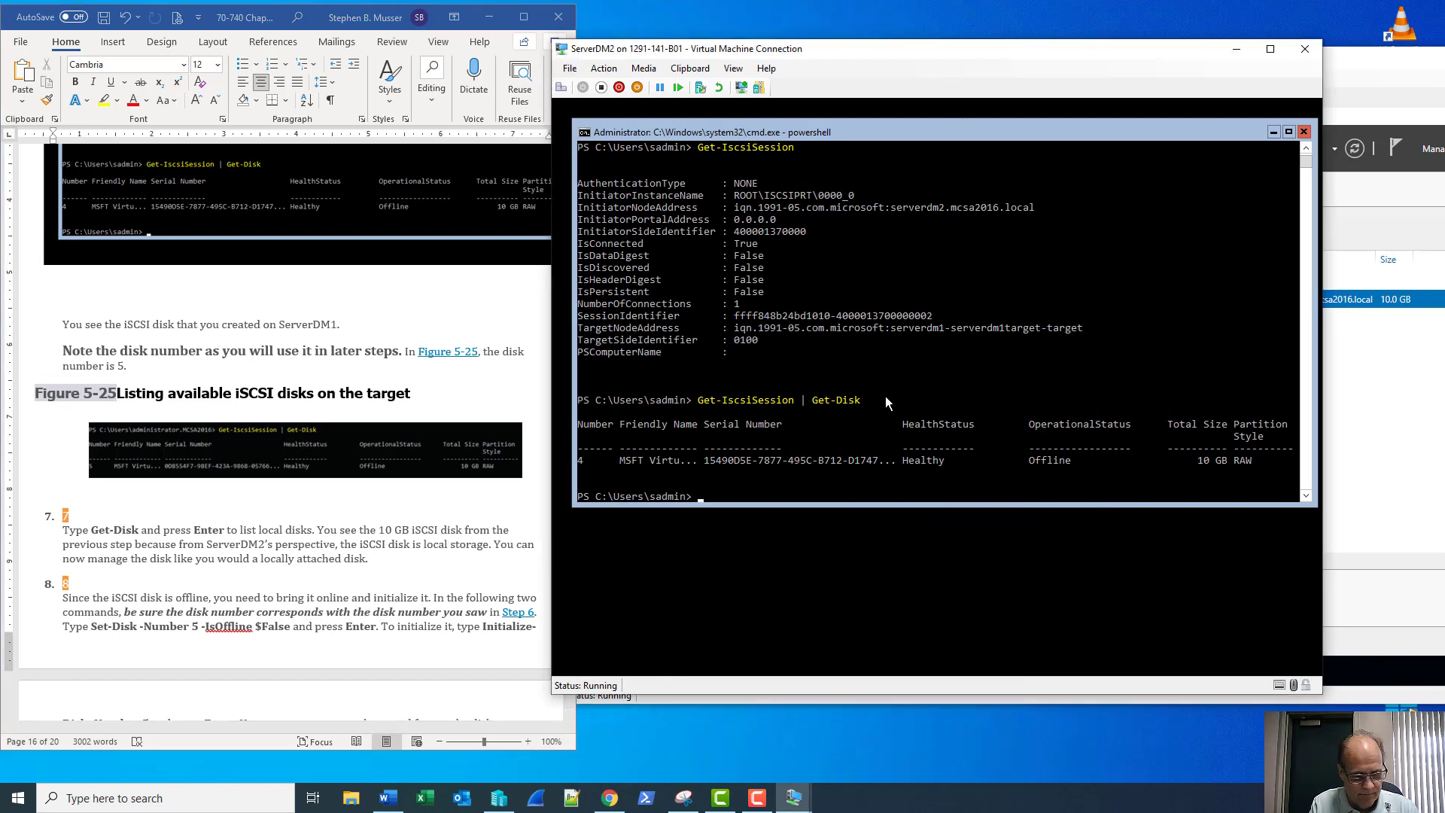
type("Get-Disk")
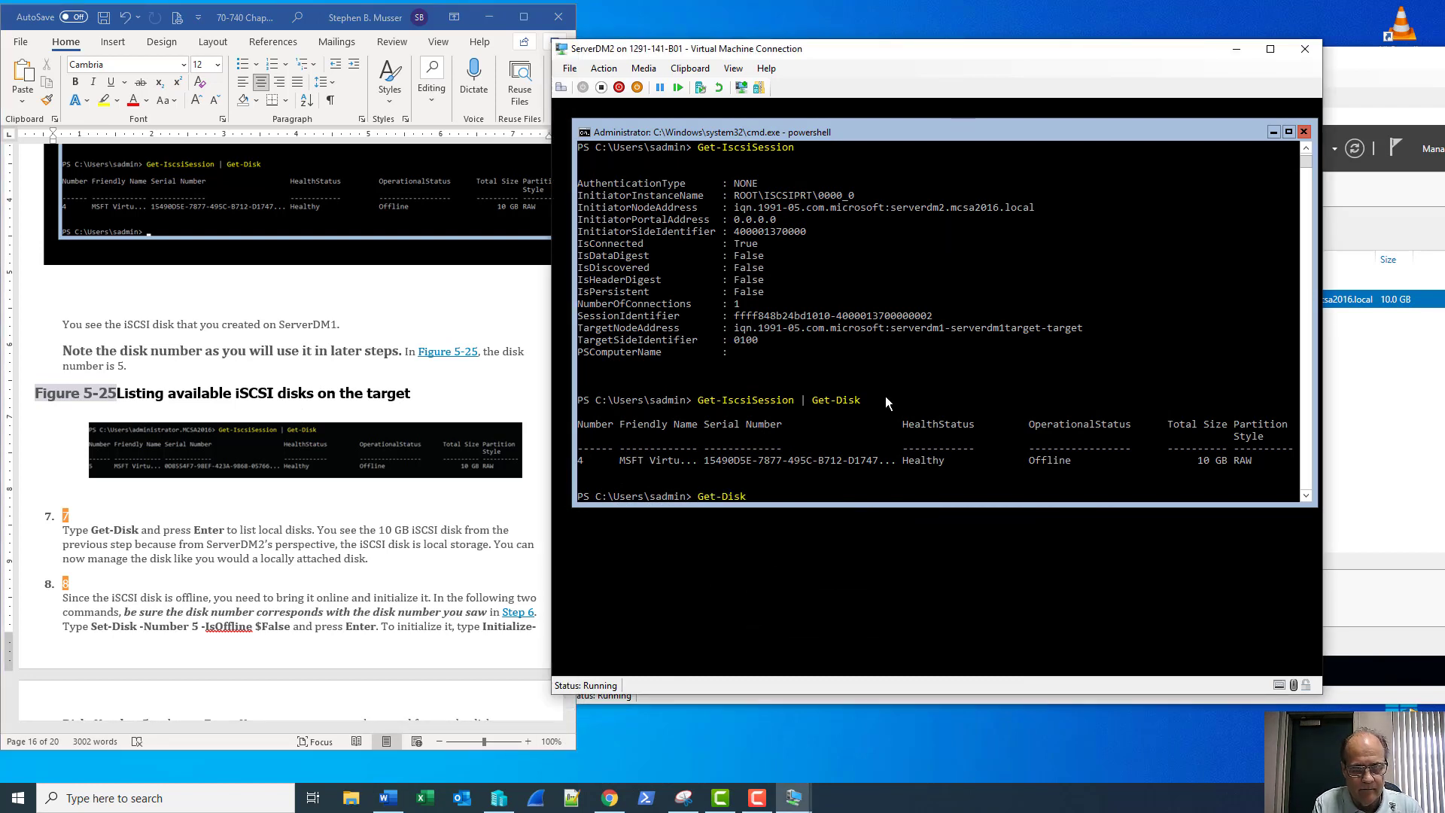
key("Return")
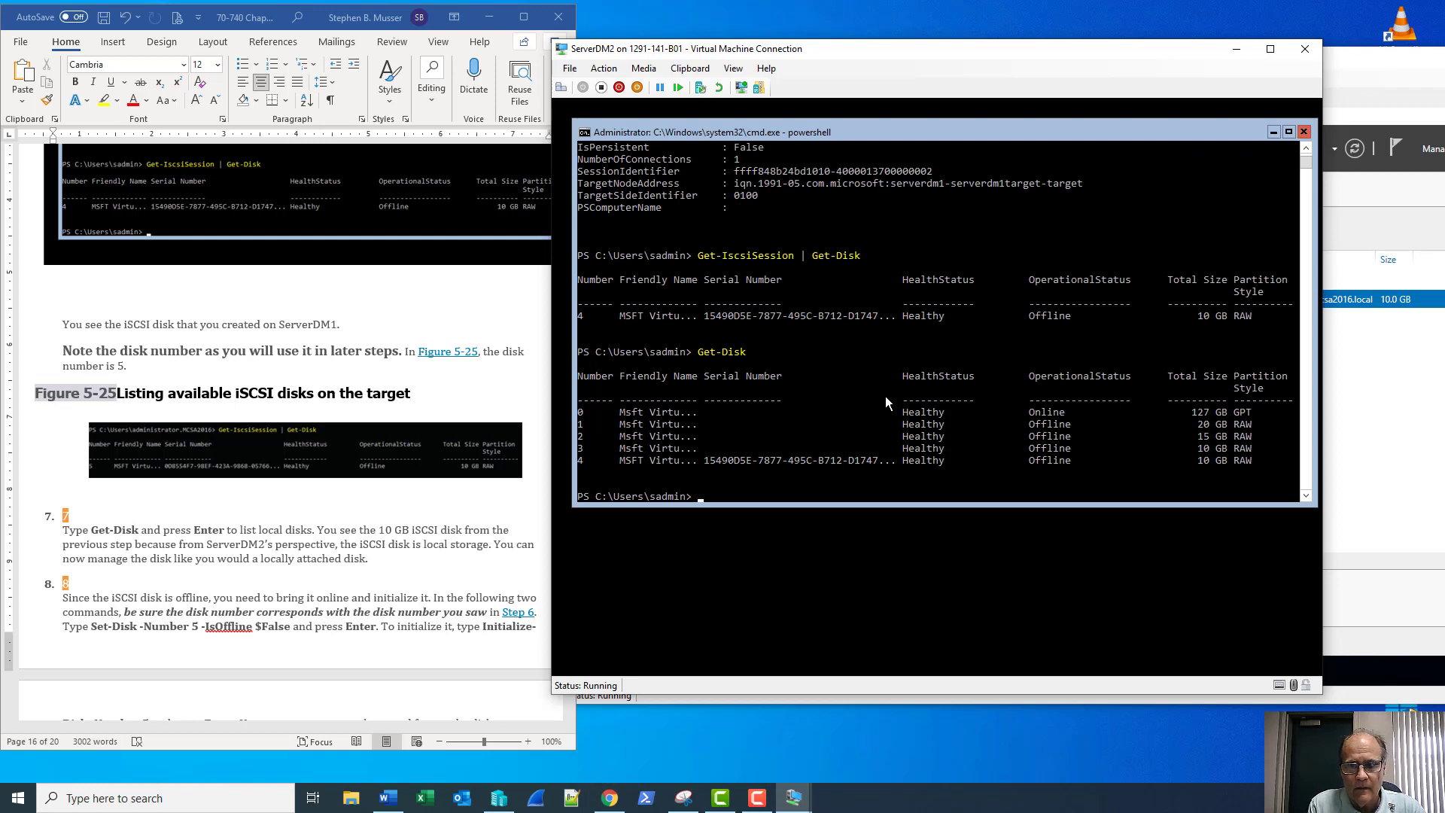